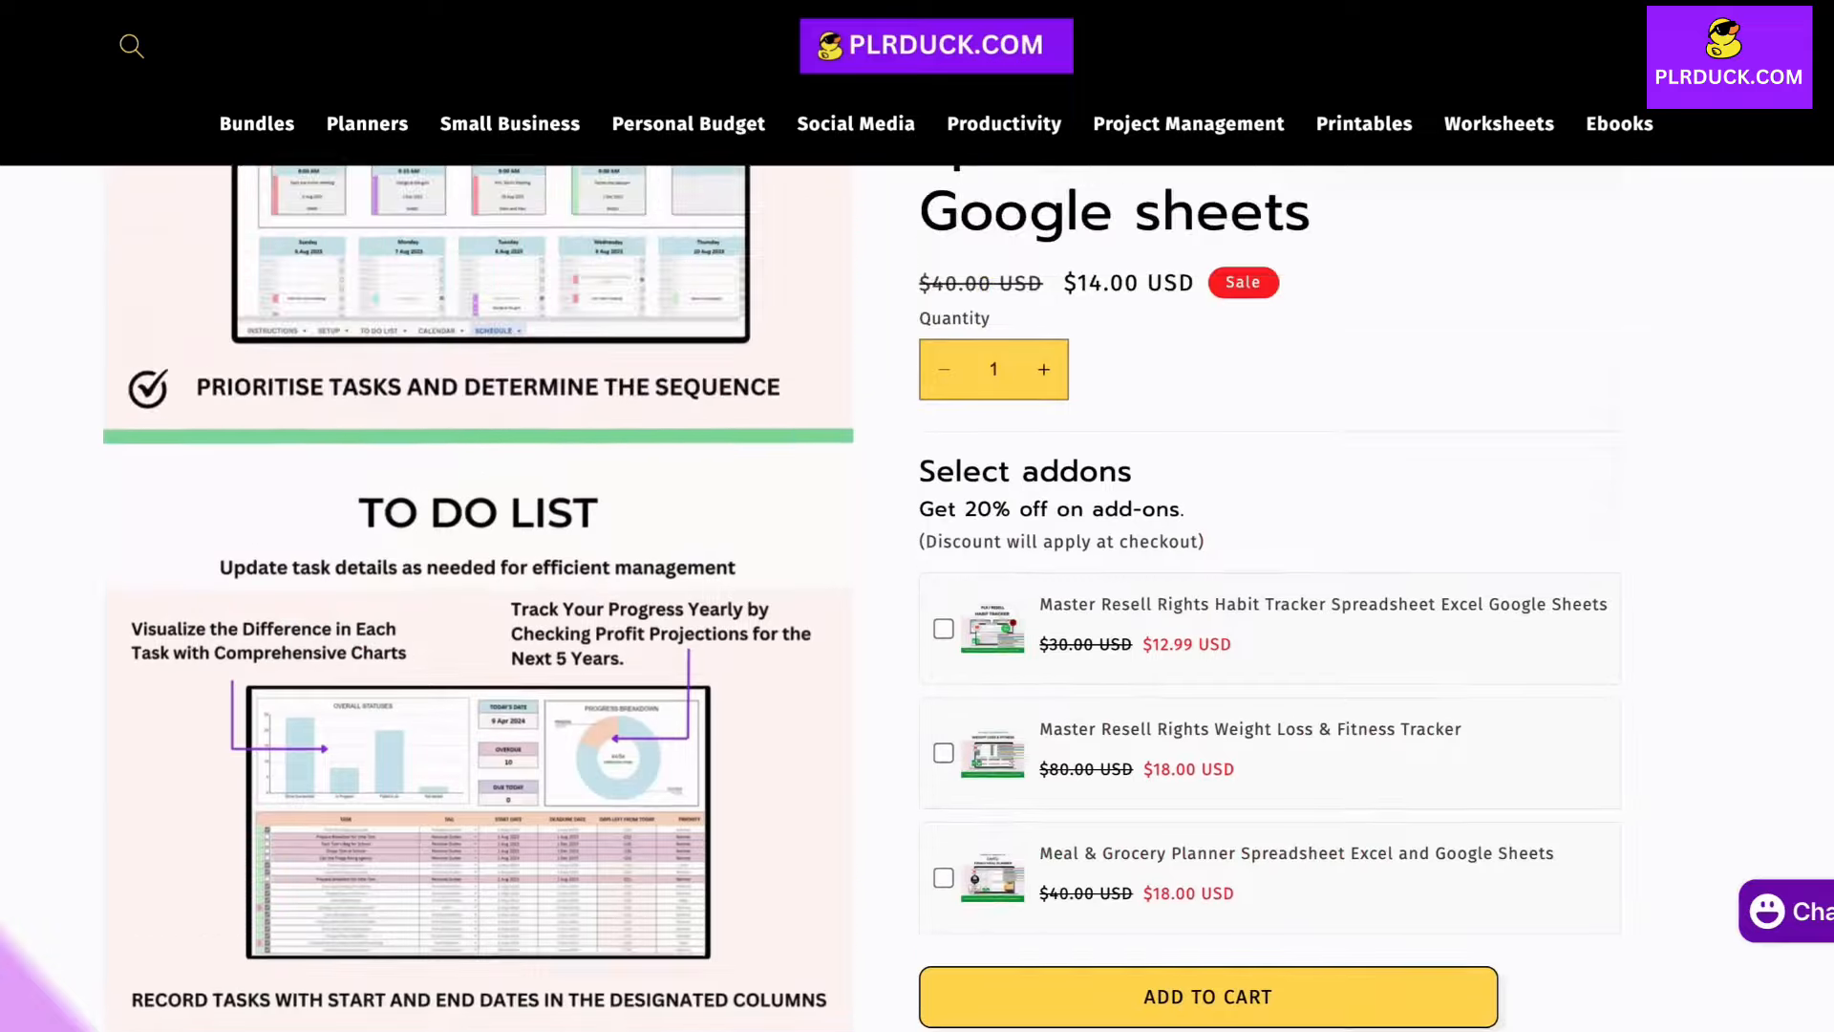
Step: Examine the finished to-do list template's status, progress, priority and tracker charts
scroll(478, 593, "up", 10)
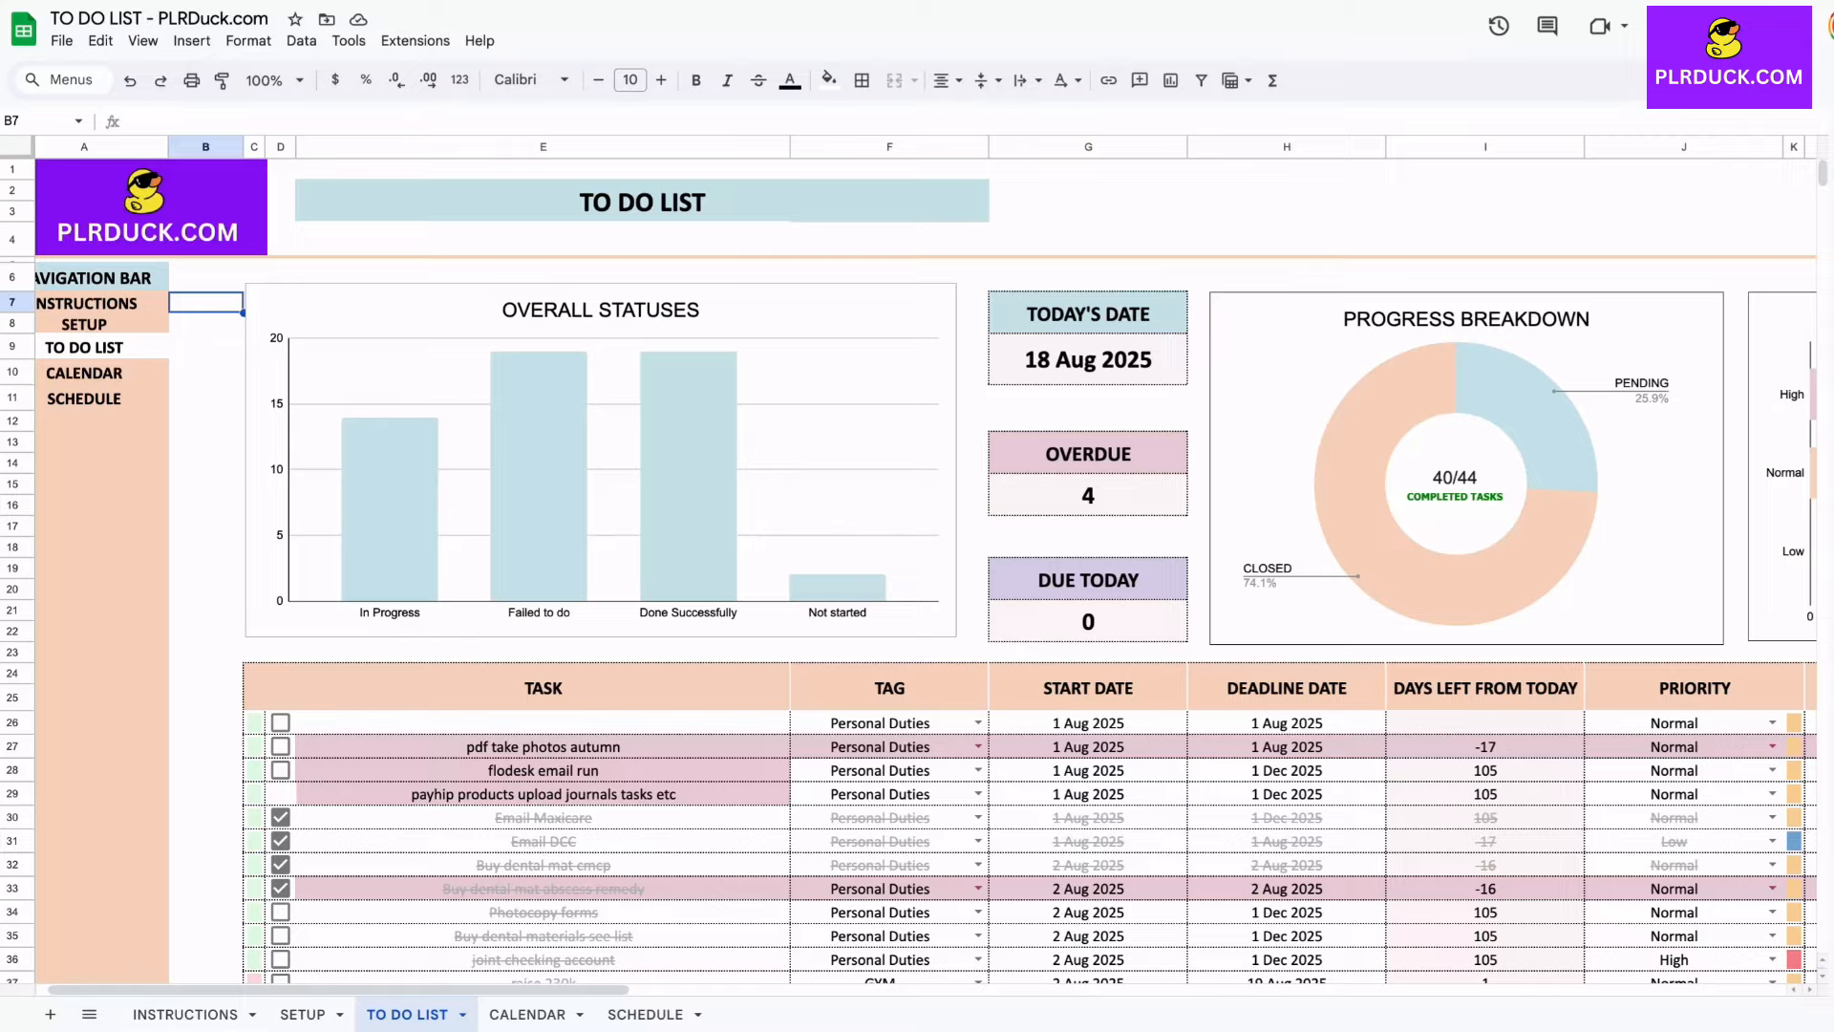
scroll(925, 565, "right", 5)
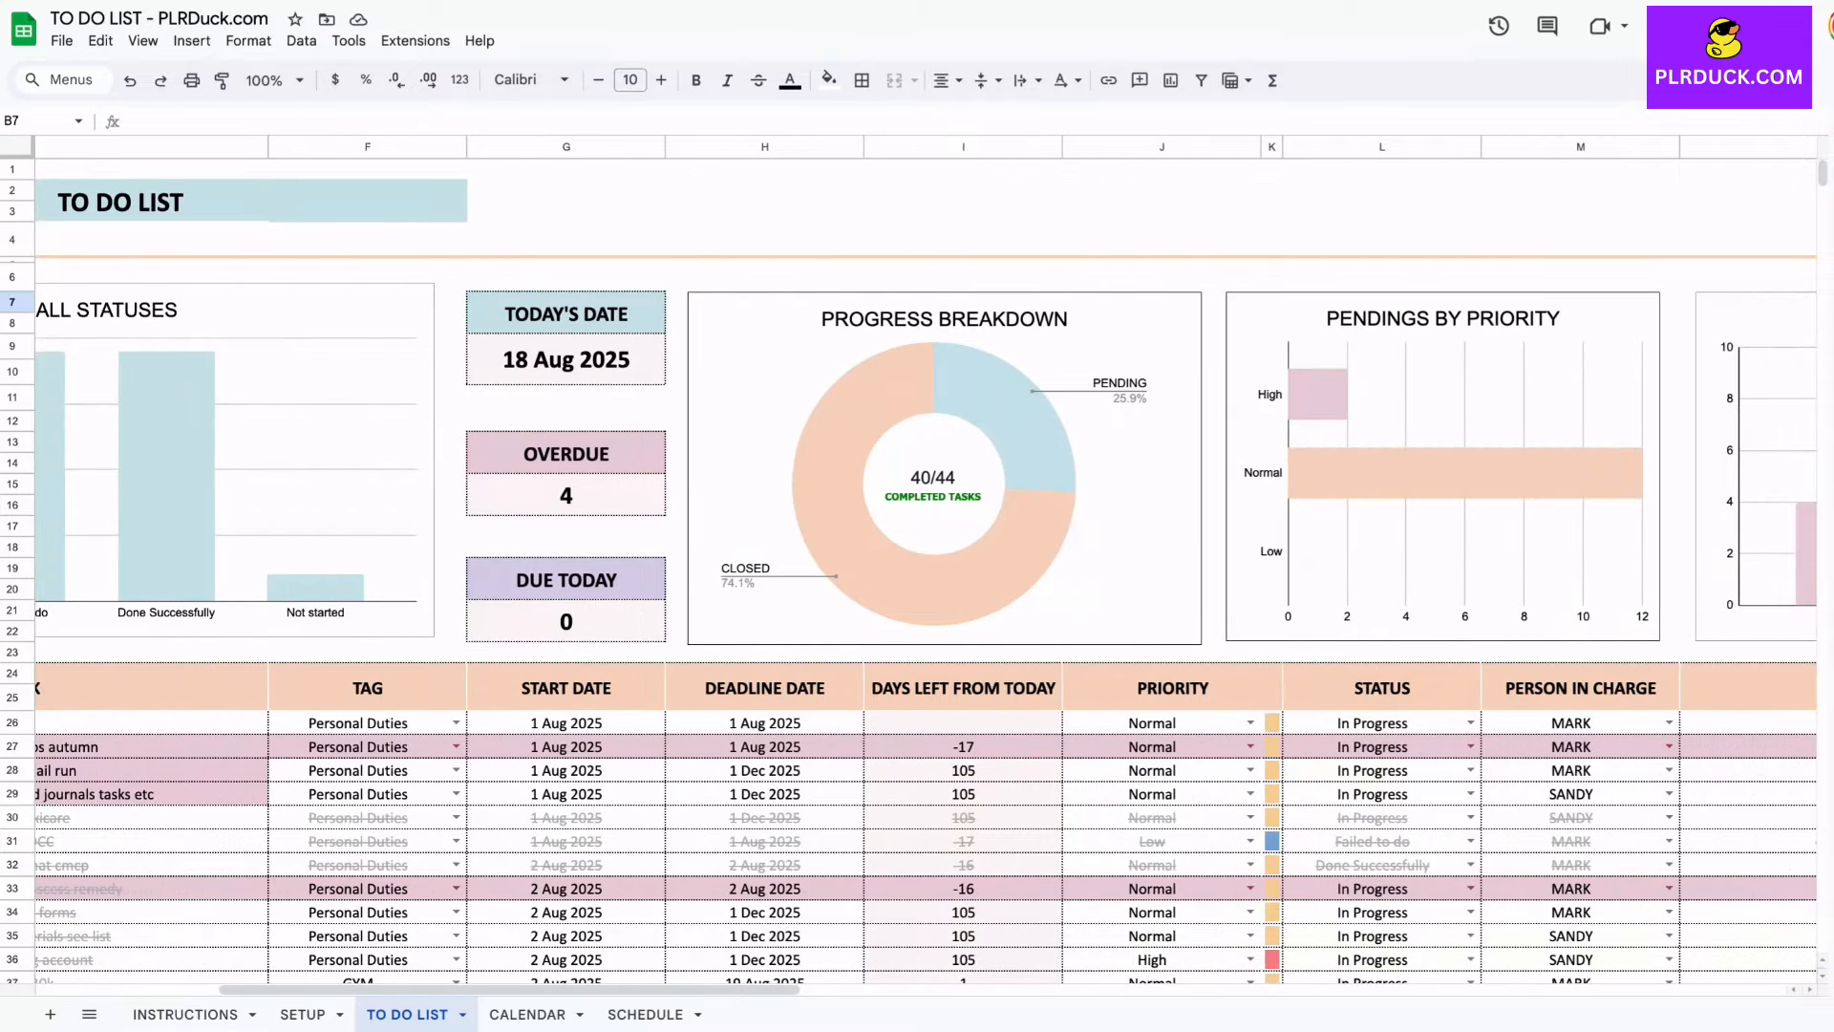
left_click(944, 468)
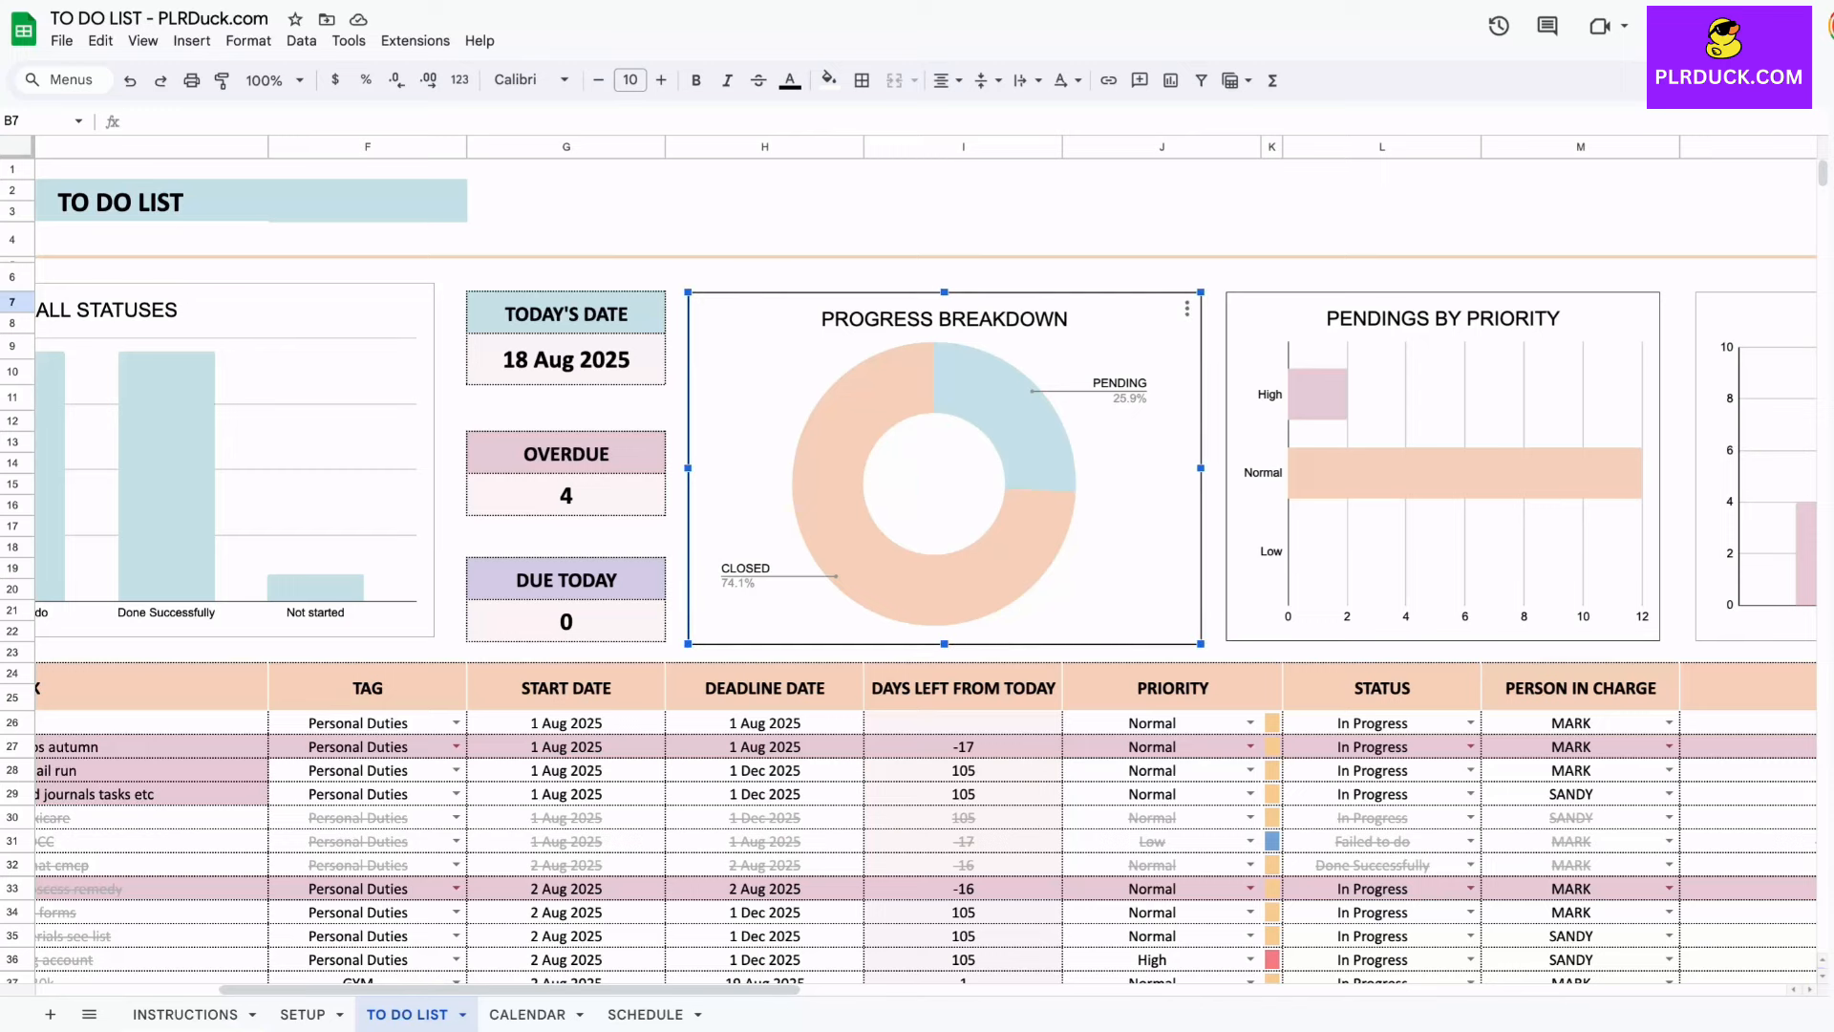
scroll(925, 564, "right", 5)
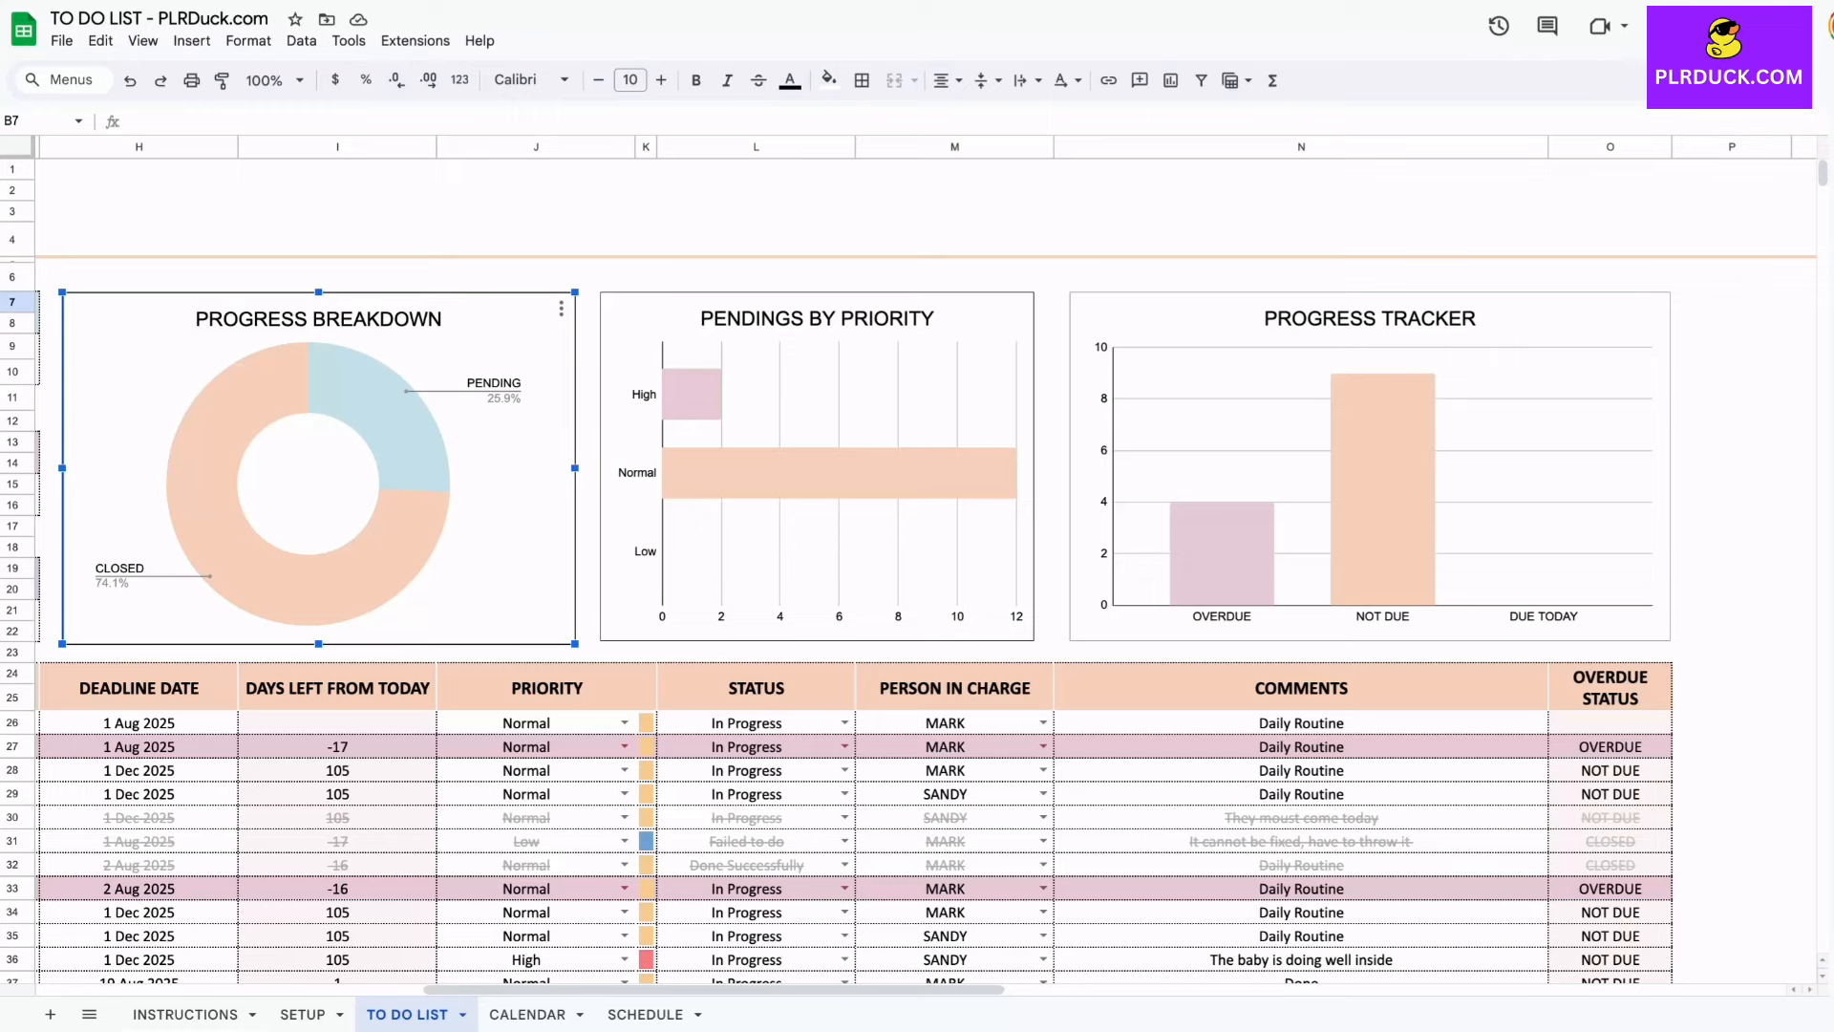
scroll(926, 564, "left", 8)
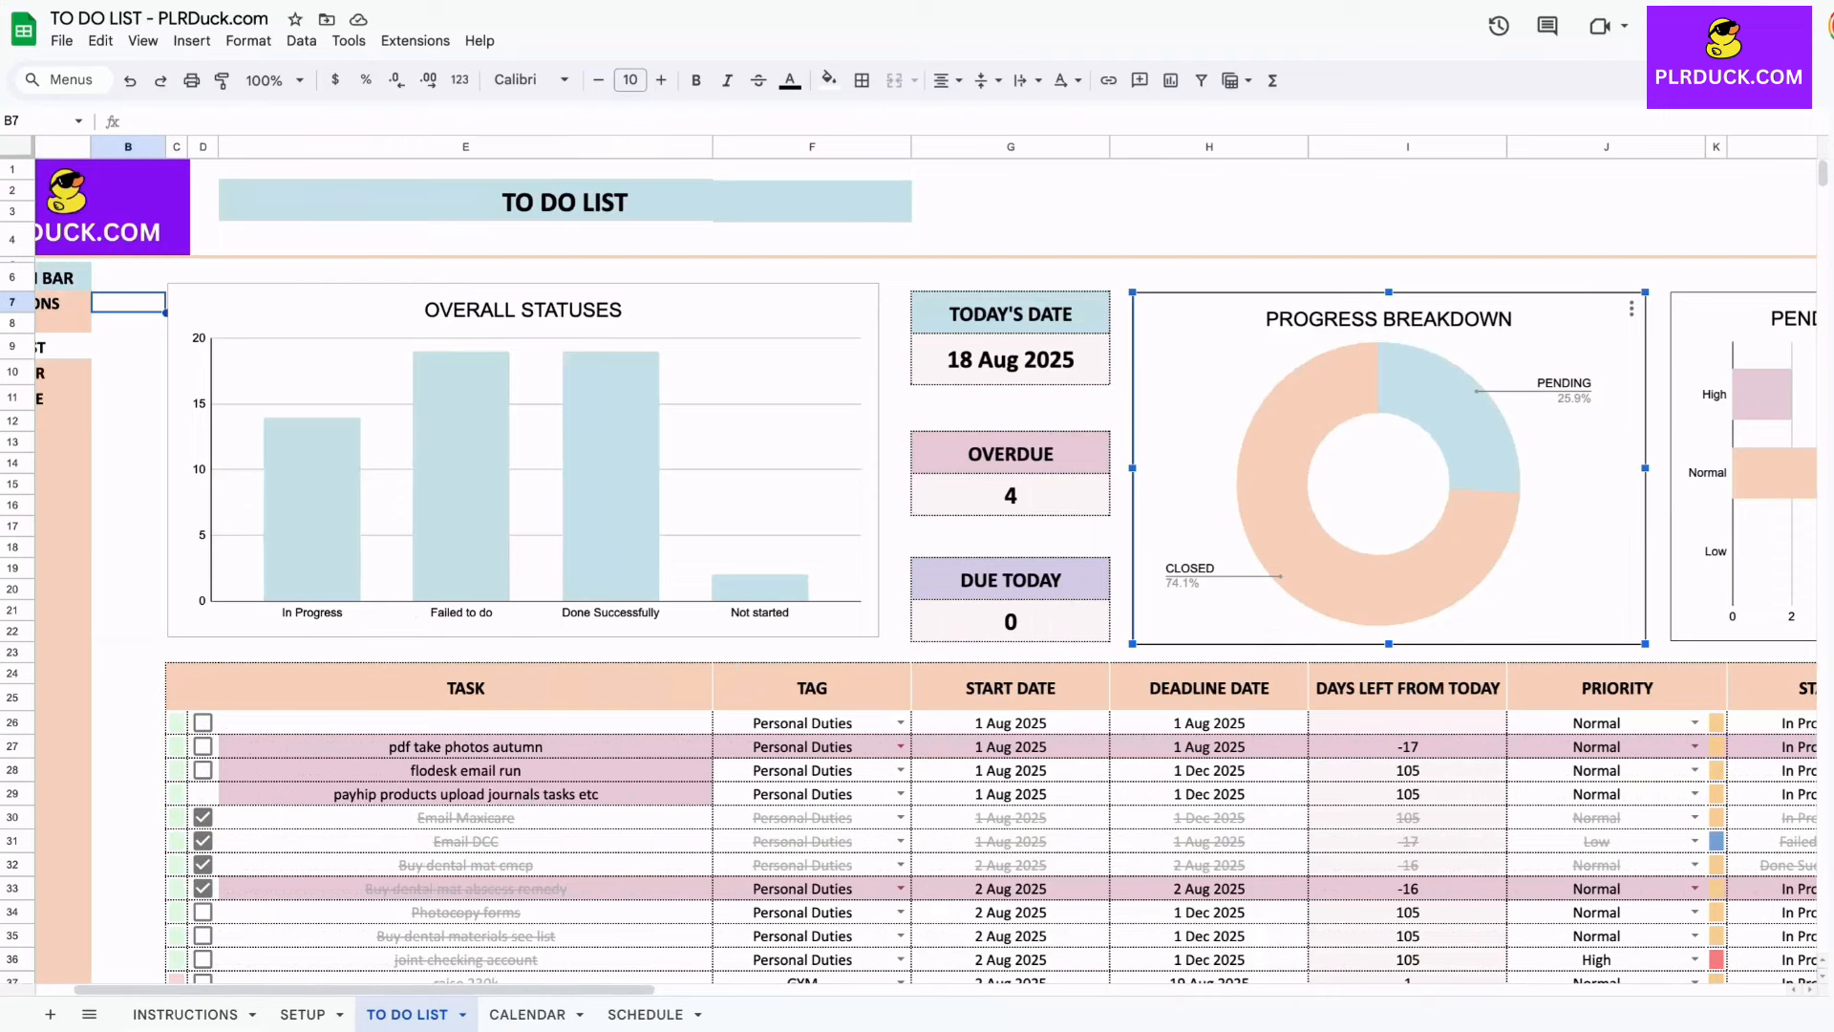
Step: Examine the template's task table columns, from the tag options and dates through to priority, status, comments and overdue status
left_click(901, 723)
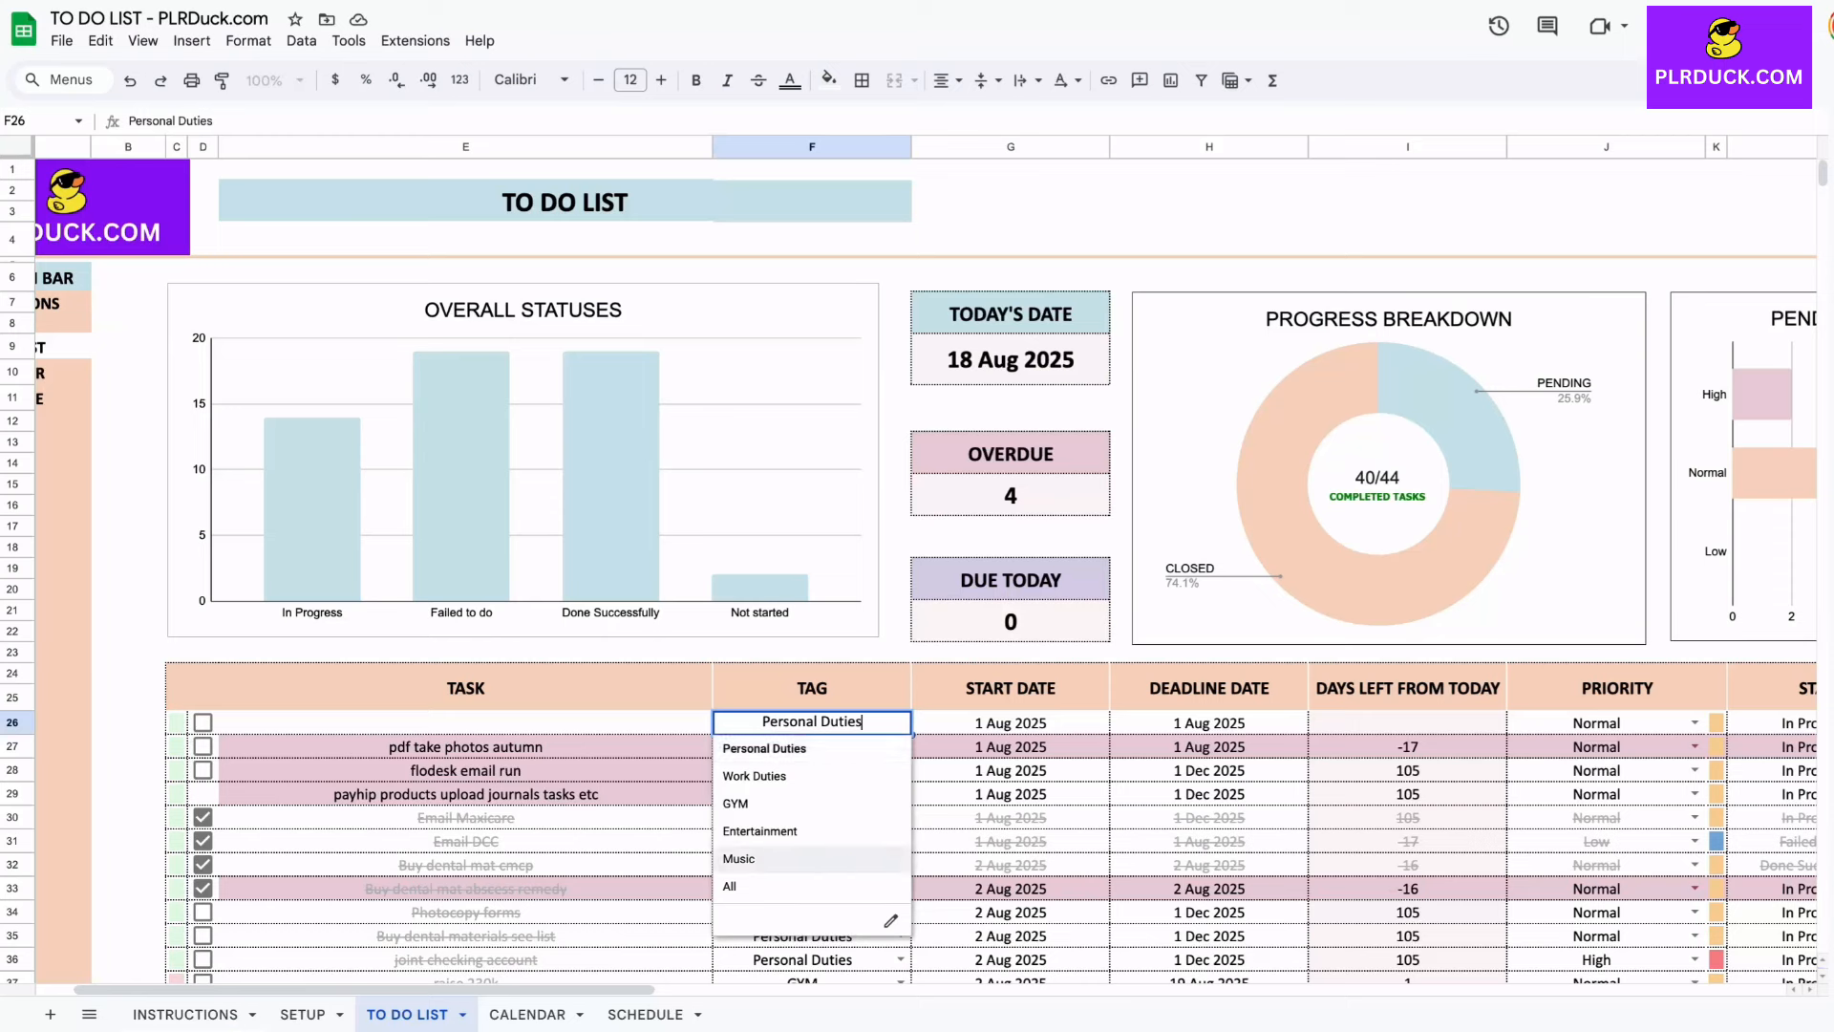
left_click(1011, 688)
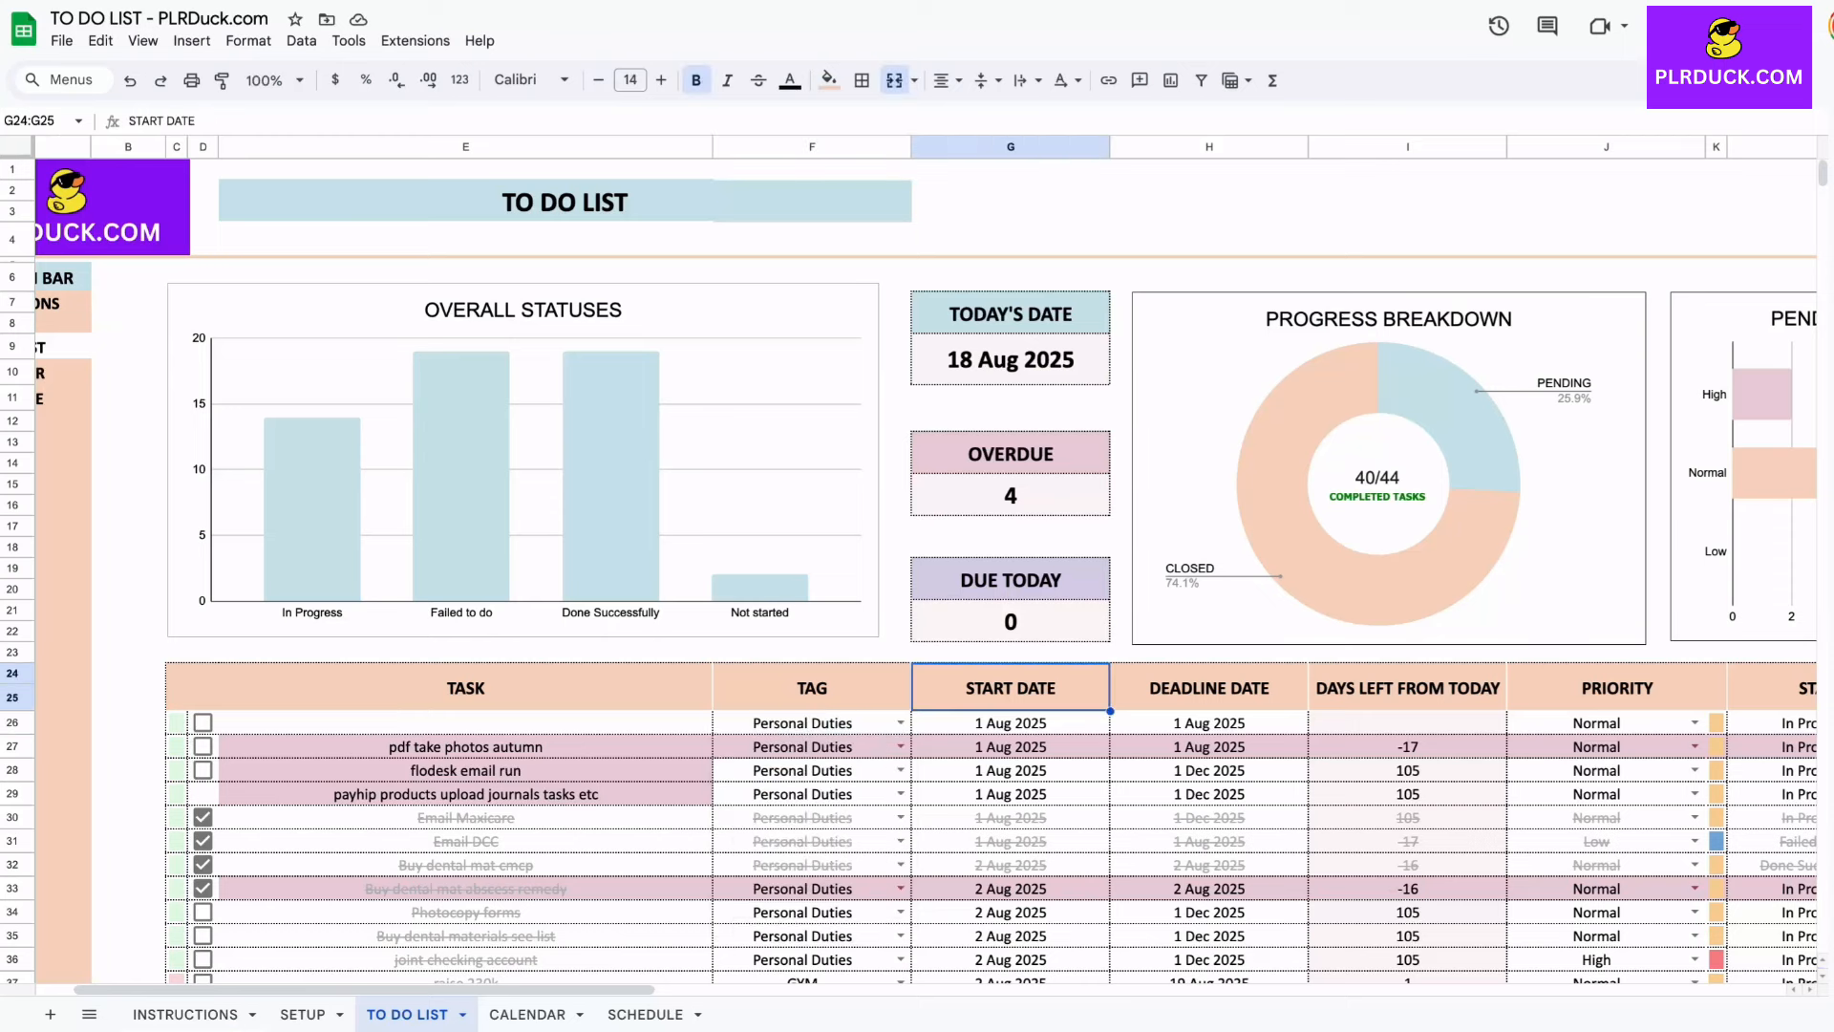
left_click(1210, 687)
scroll(924, 563, "right", 5)
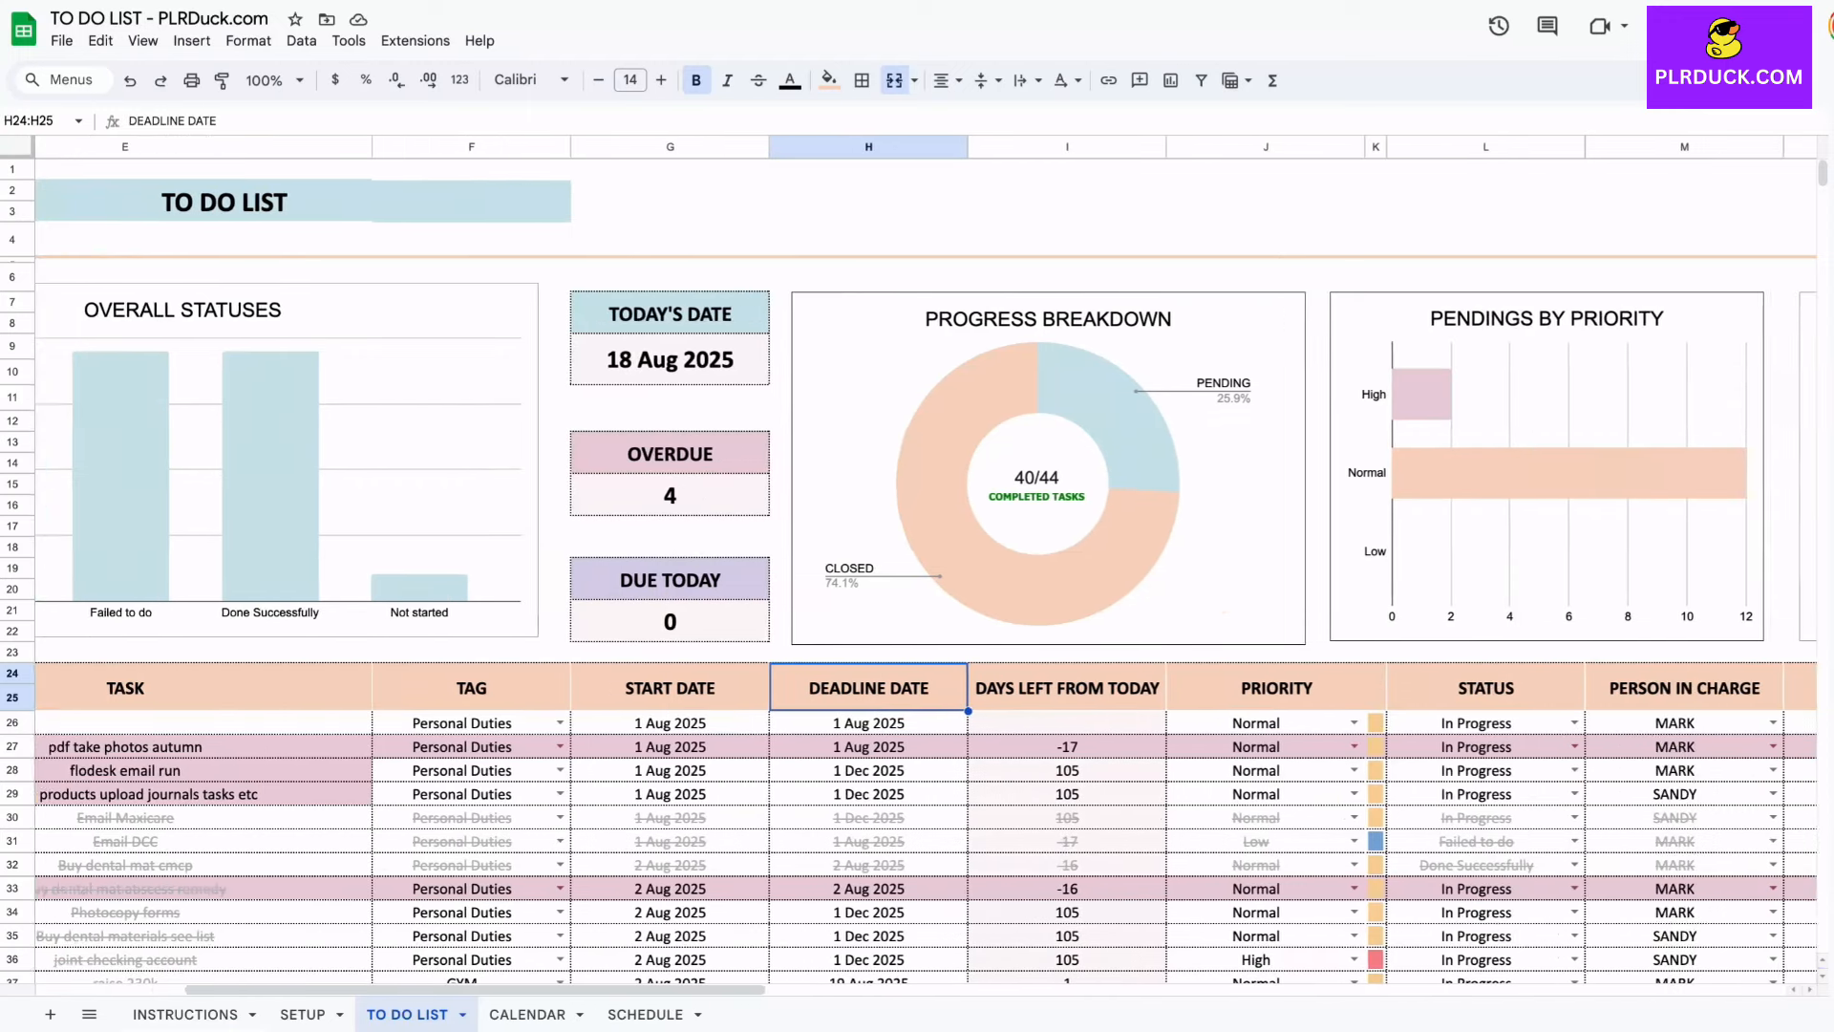
left_click(991, 688)
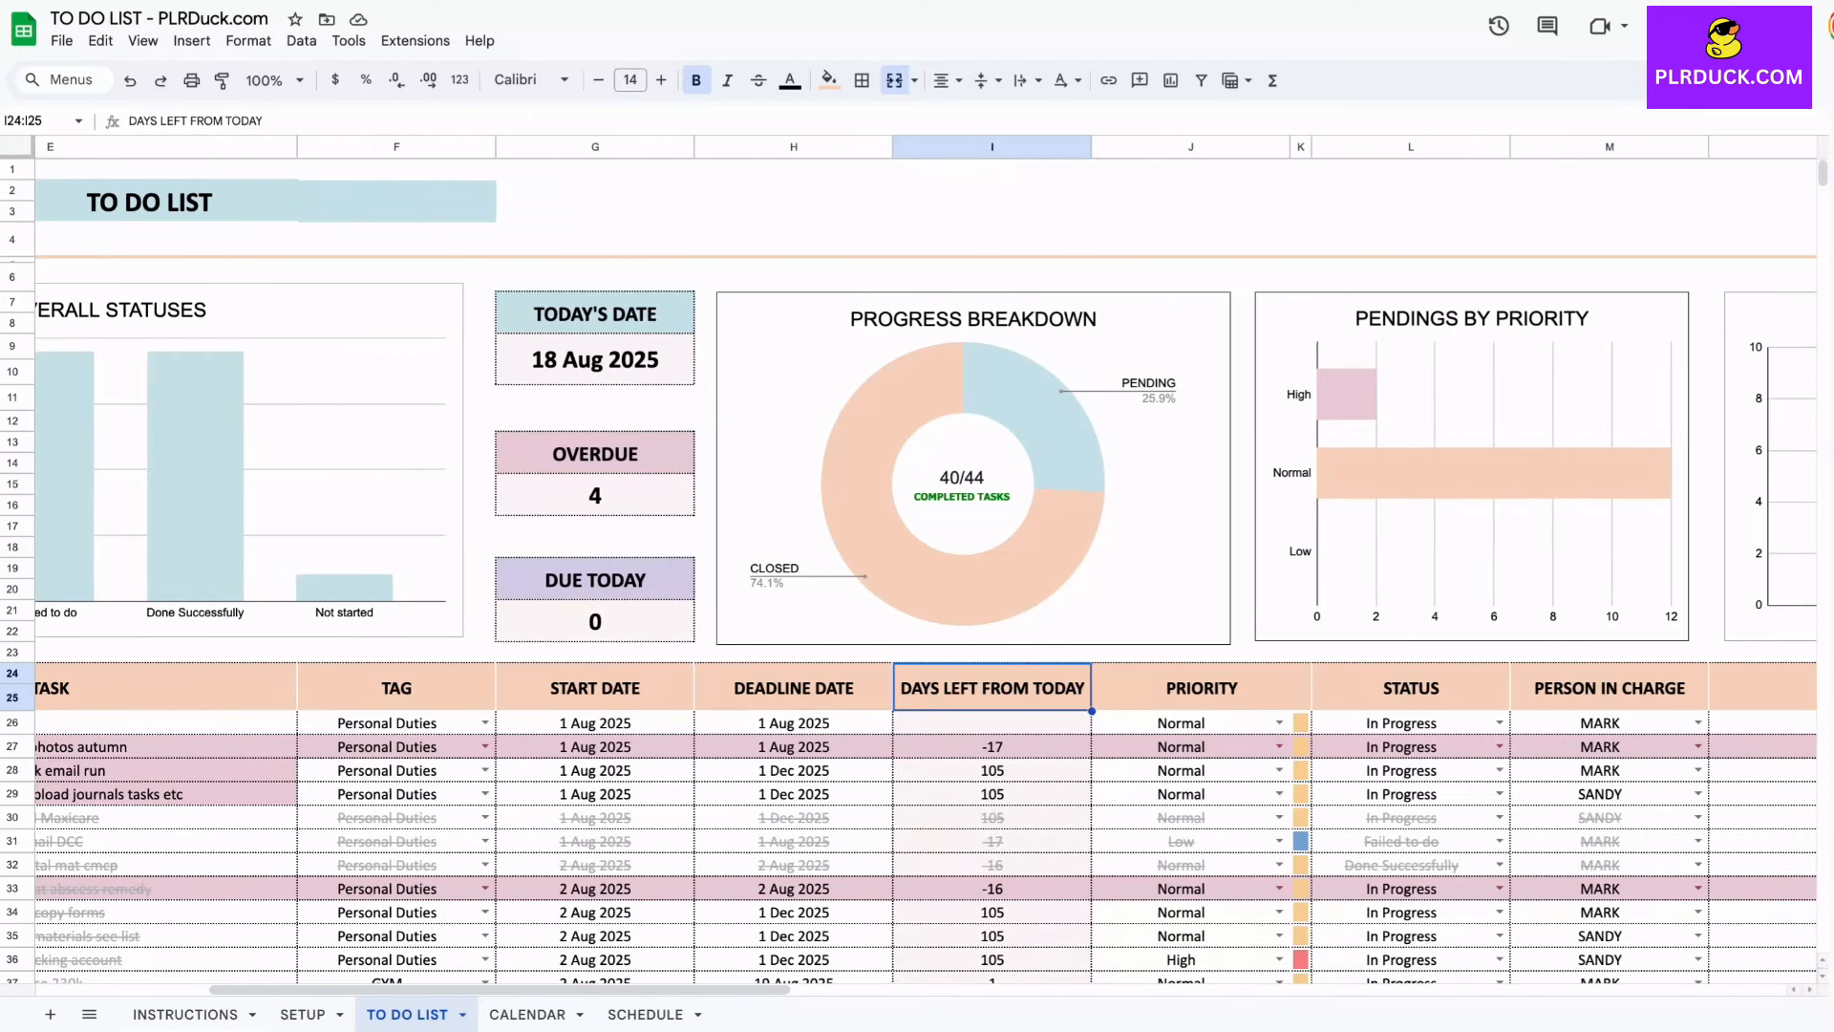
left_click(1201, 687)
scroll(925, 563, "right", 4)
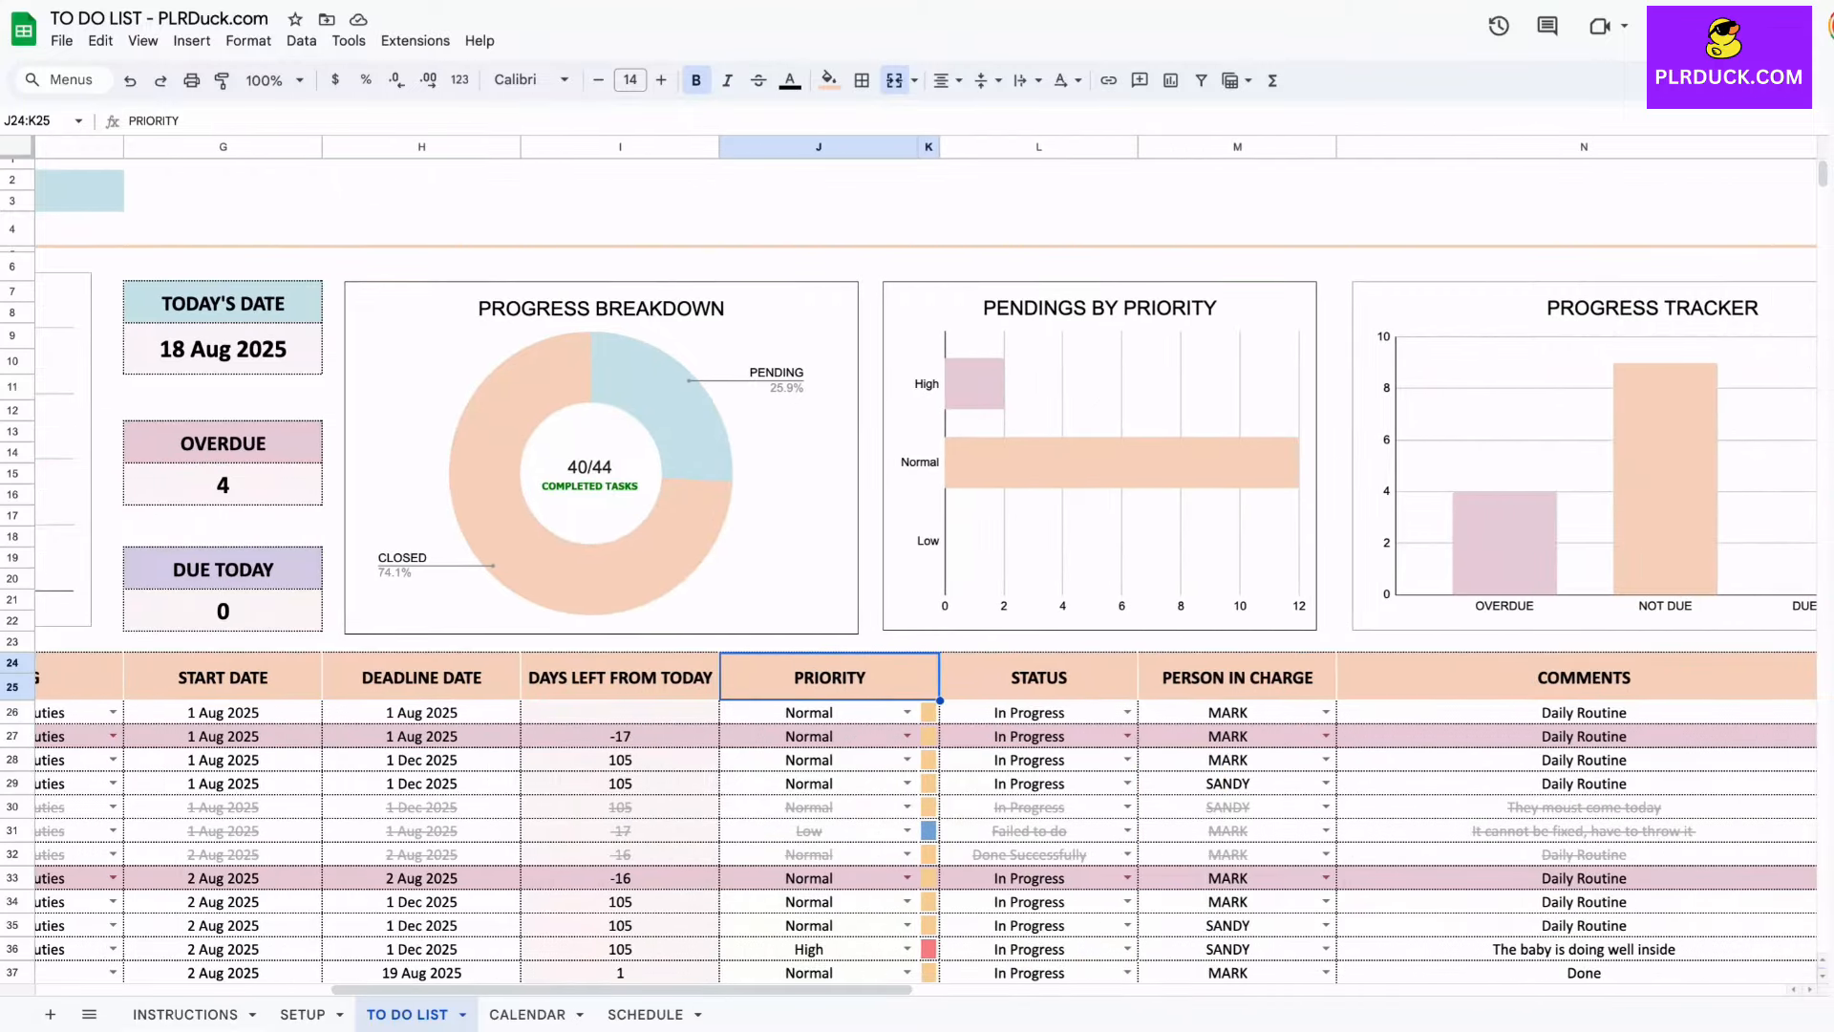
scroll(924, 563, "right", 5)
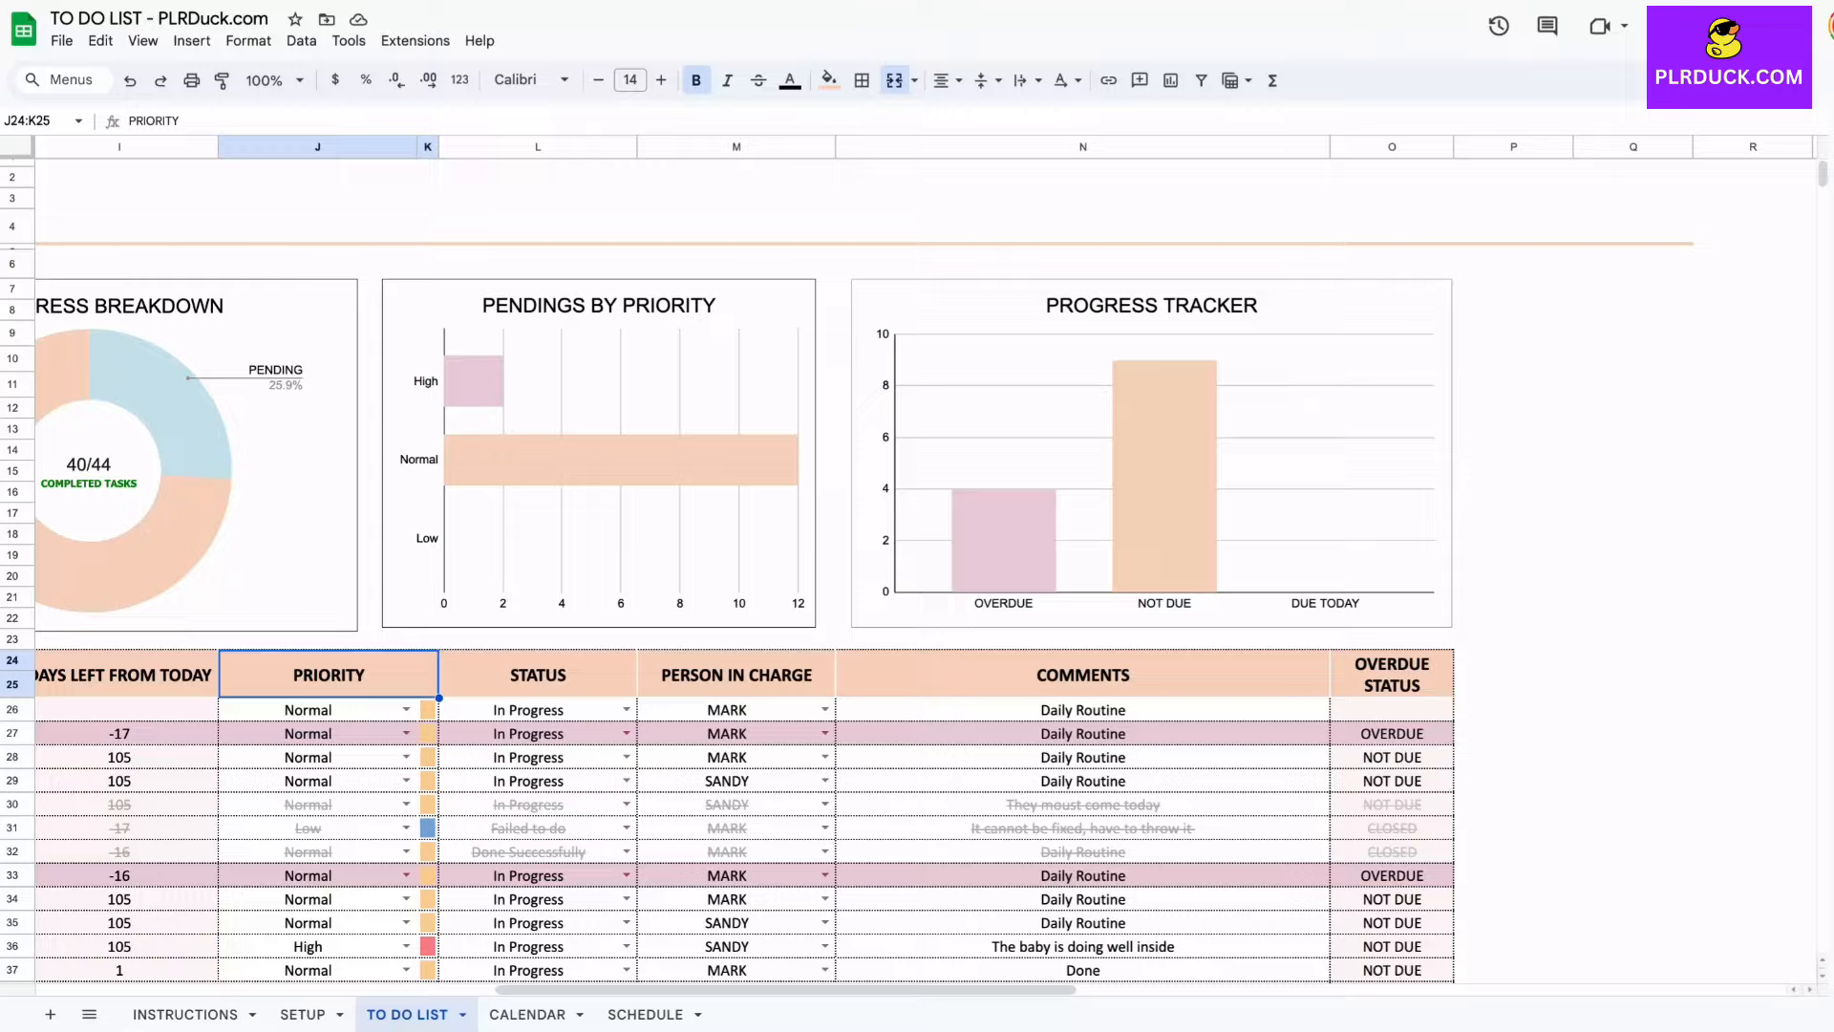
scroll(925, 563, "left", 13)
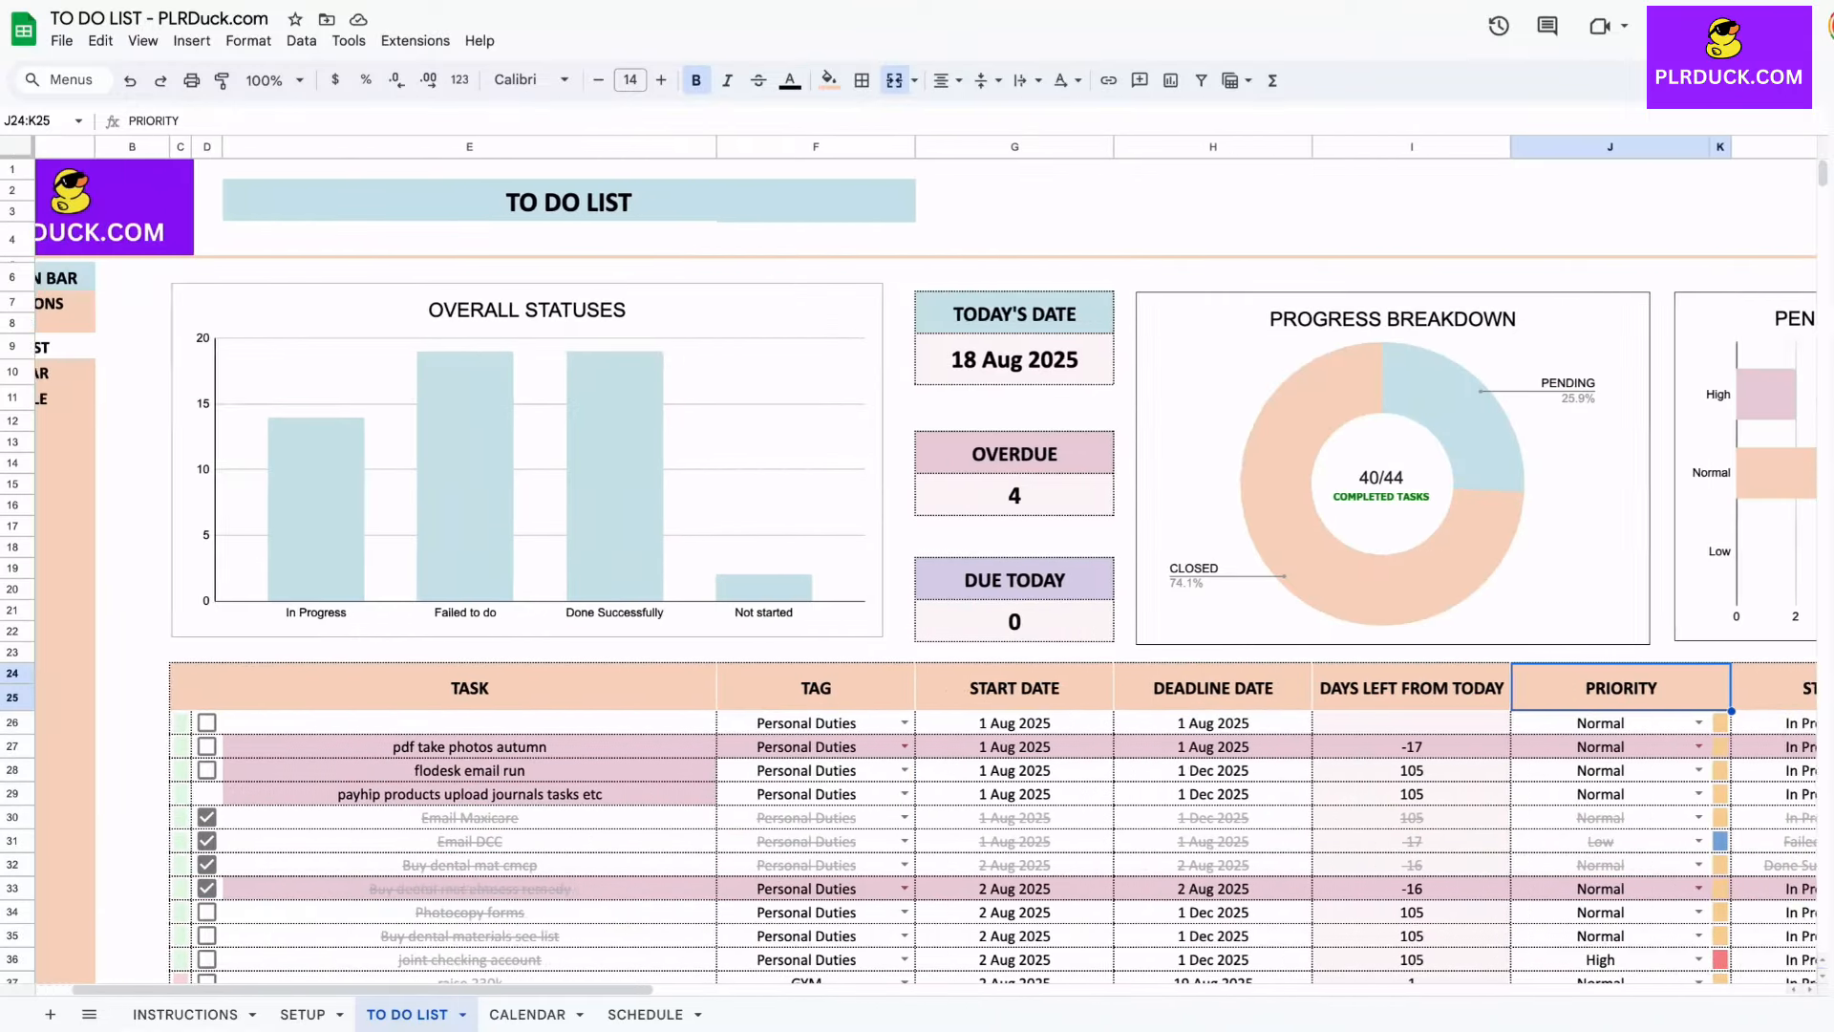
scroll(925, 563, "right", 2)
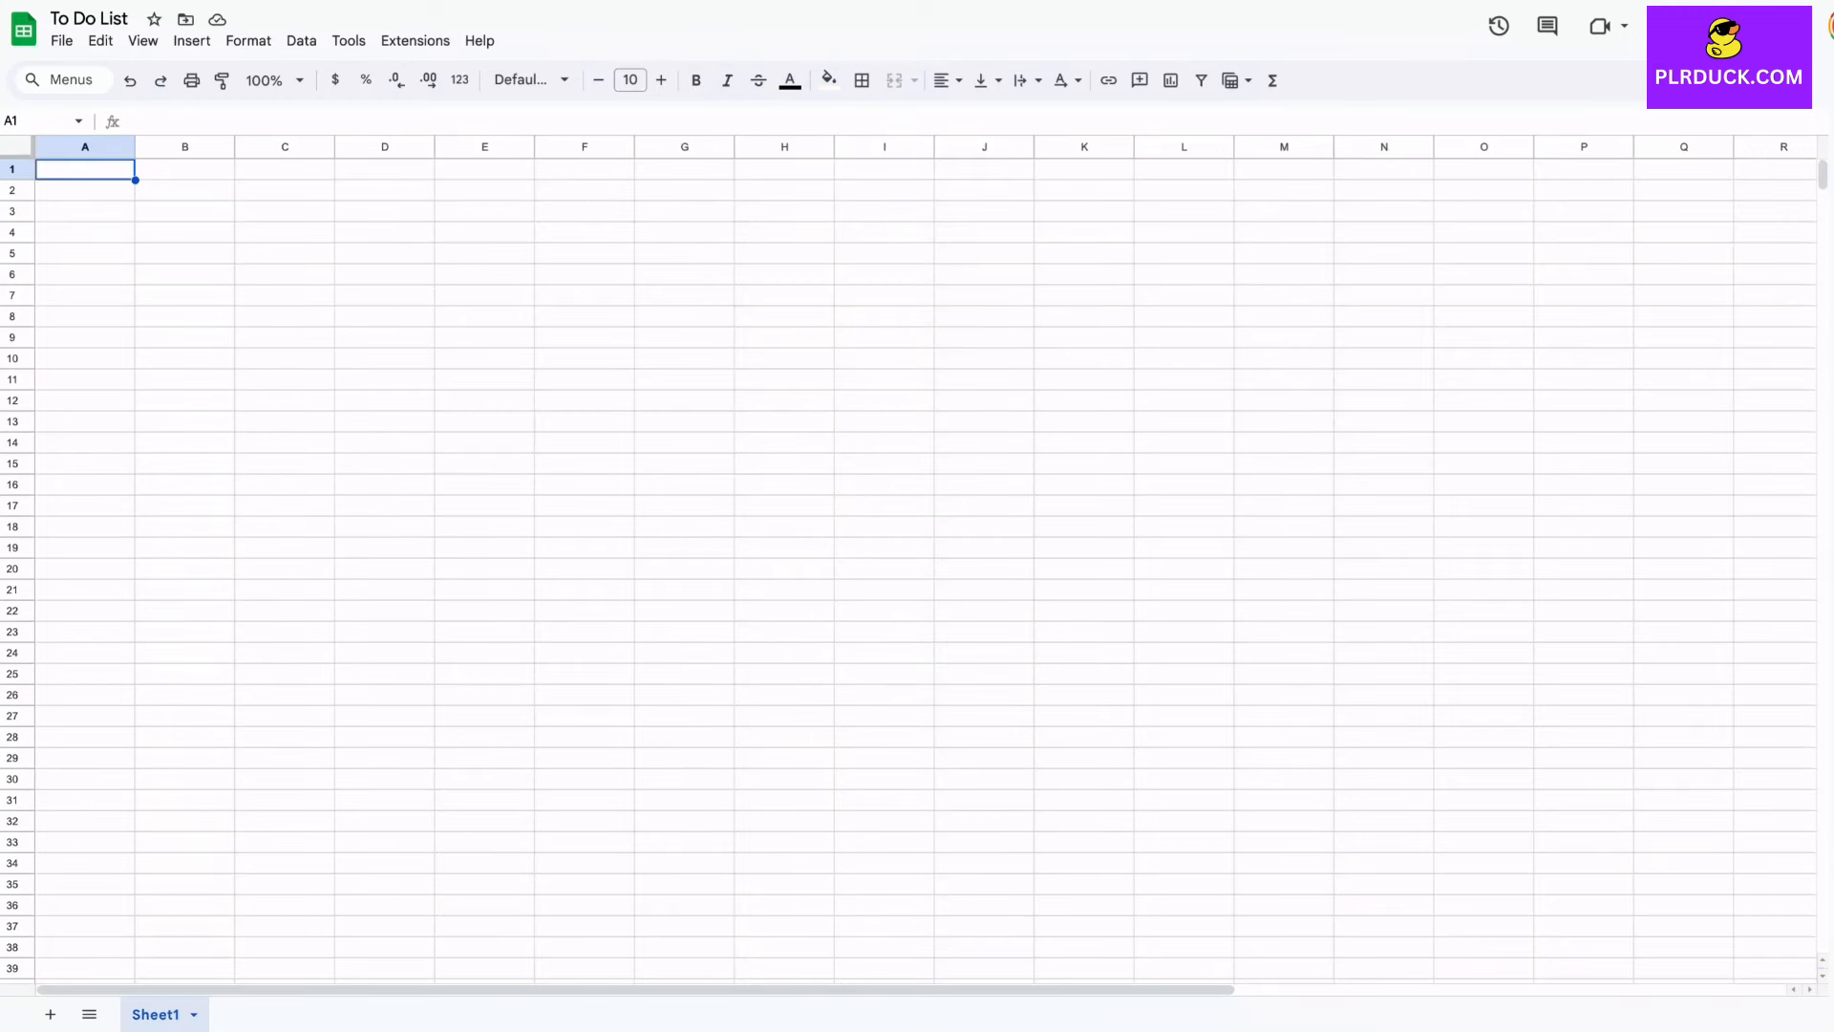
Step: Rename the blank spreadsheet's sheet as TO DO LIST TRACKER
double_click(156, 1013)
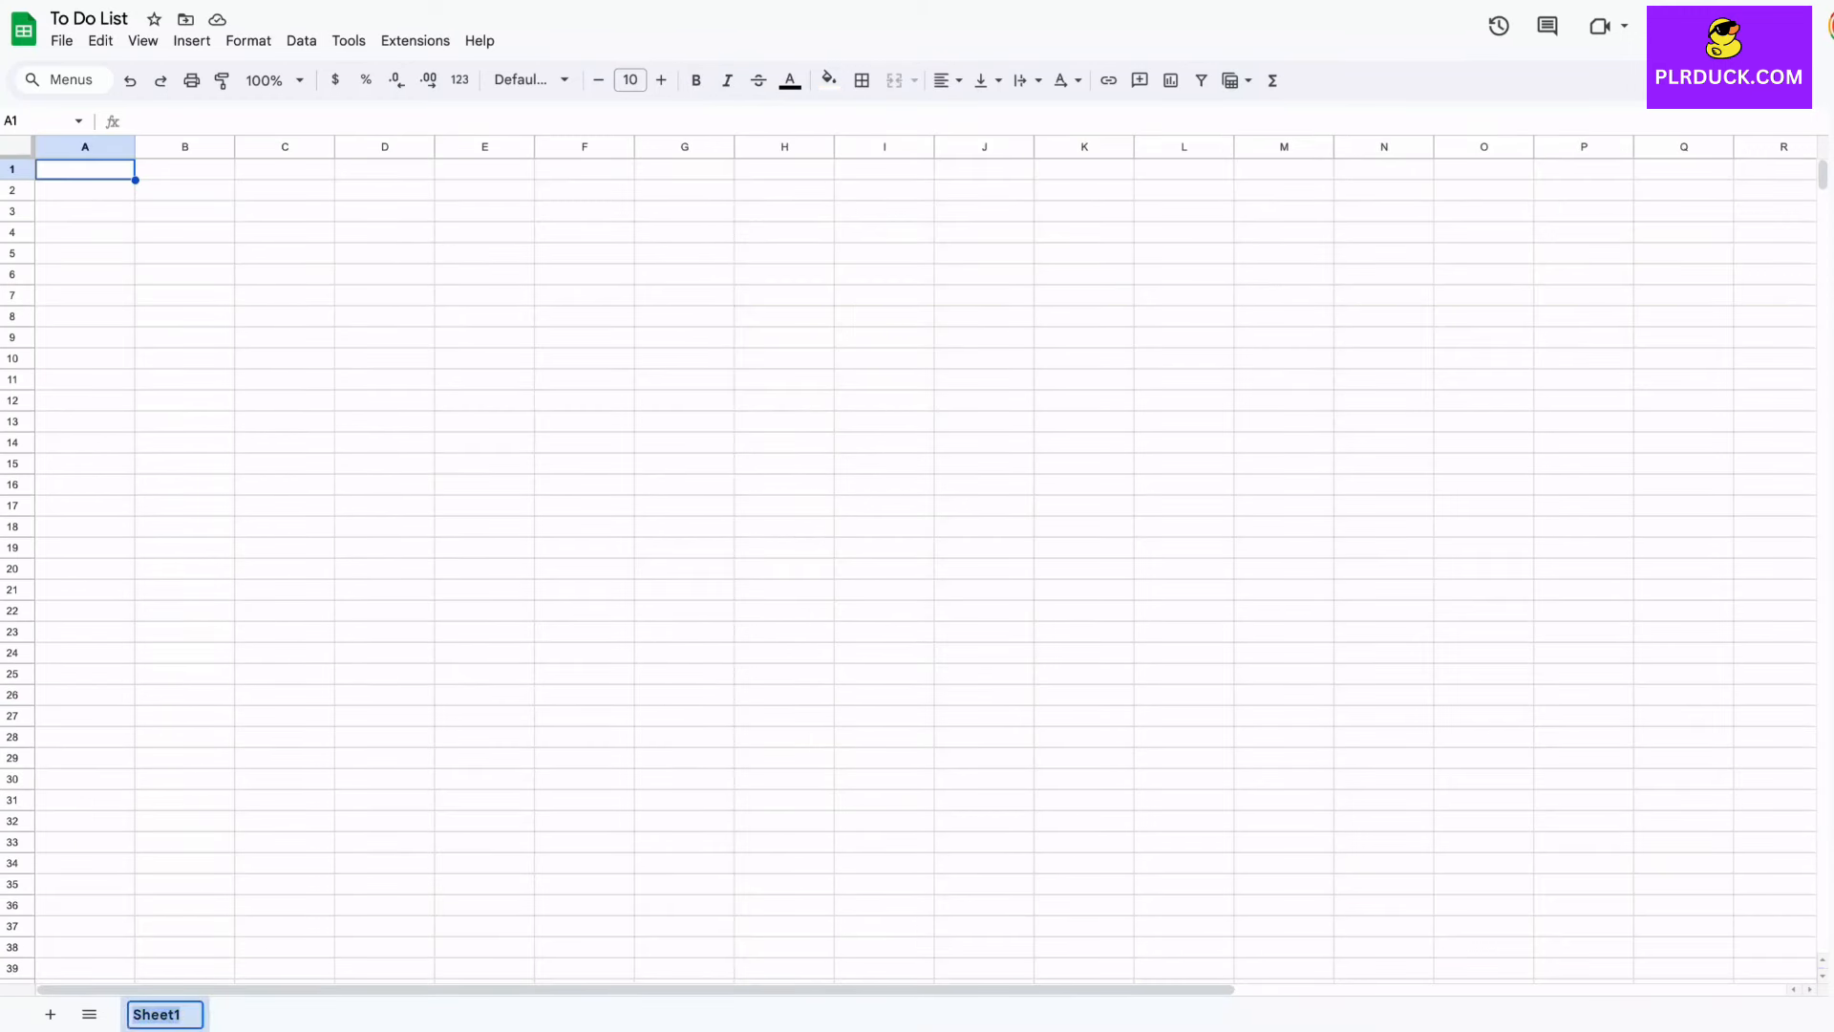
type("TO DO LIST TRACKER")
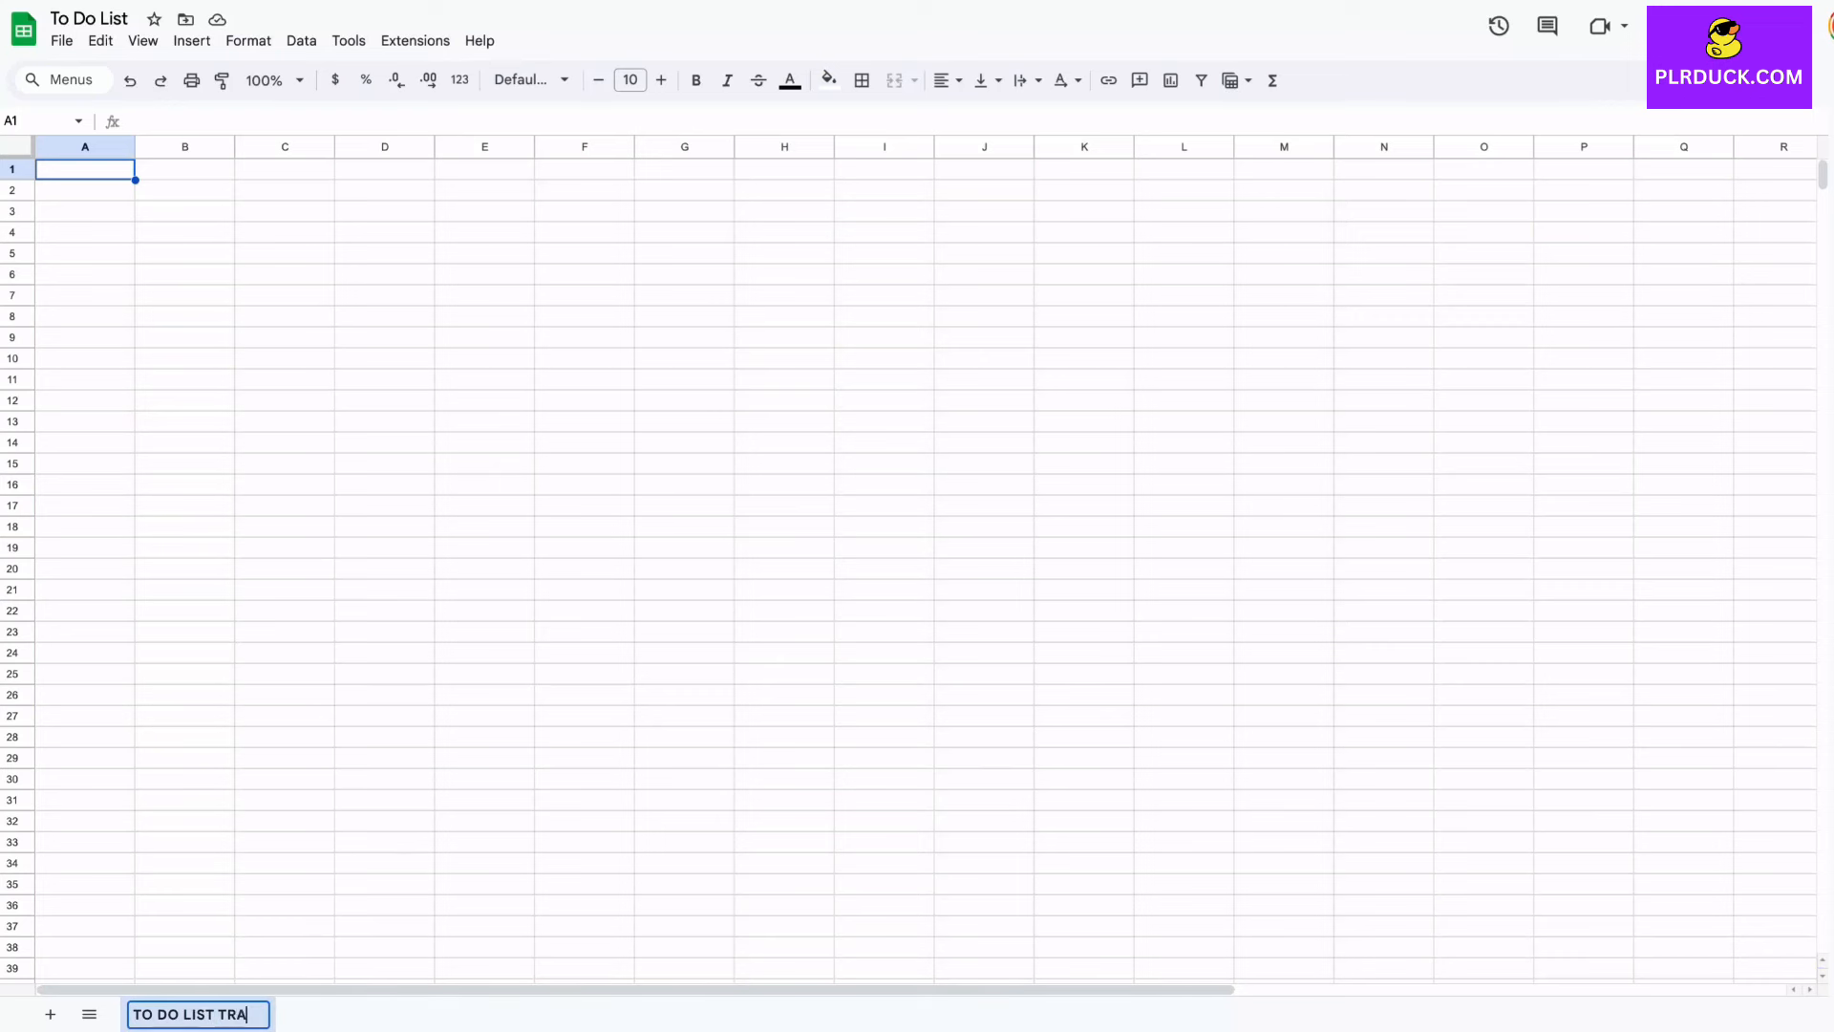
key("Return")
Step: Merge cells D1:I3 and enter the title TO DO LIST in them
left_click(385, 169)
left_click_drag(385, 169, 885, 212)
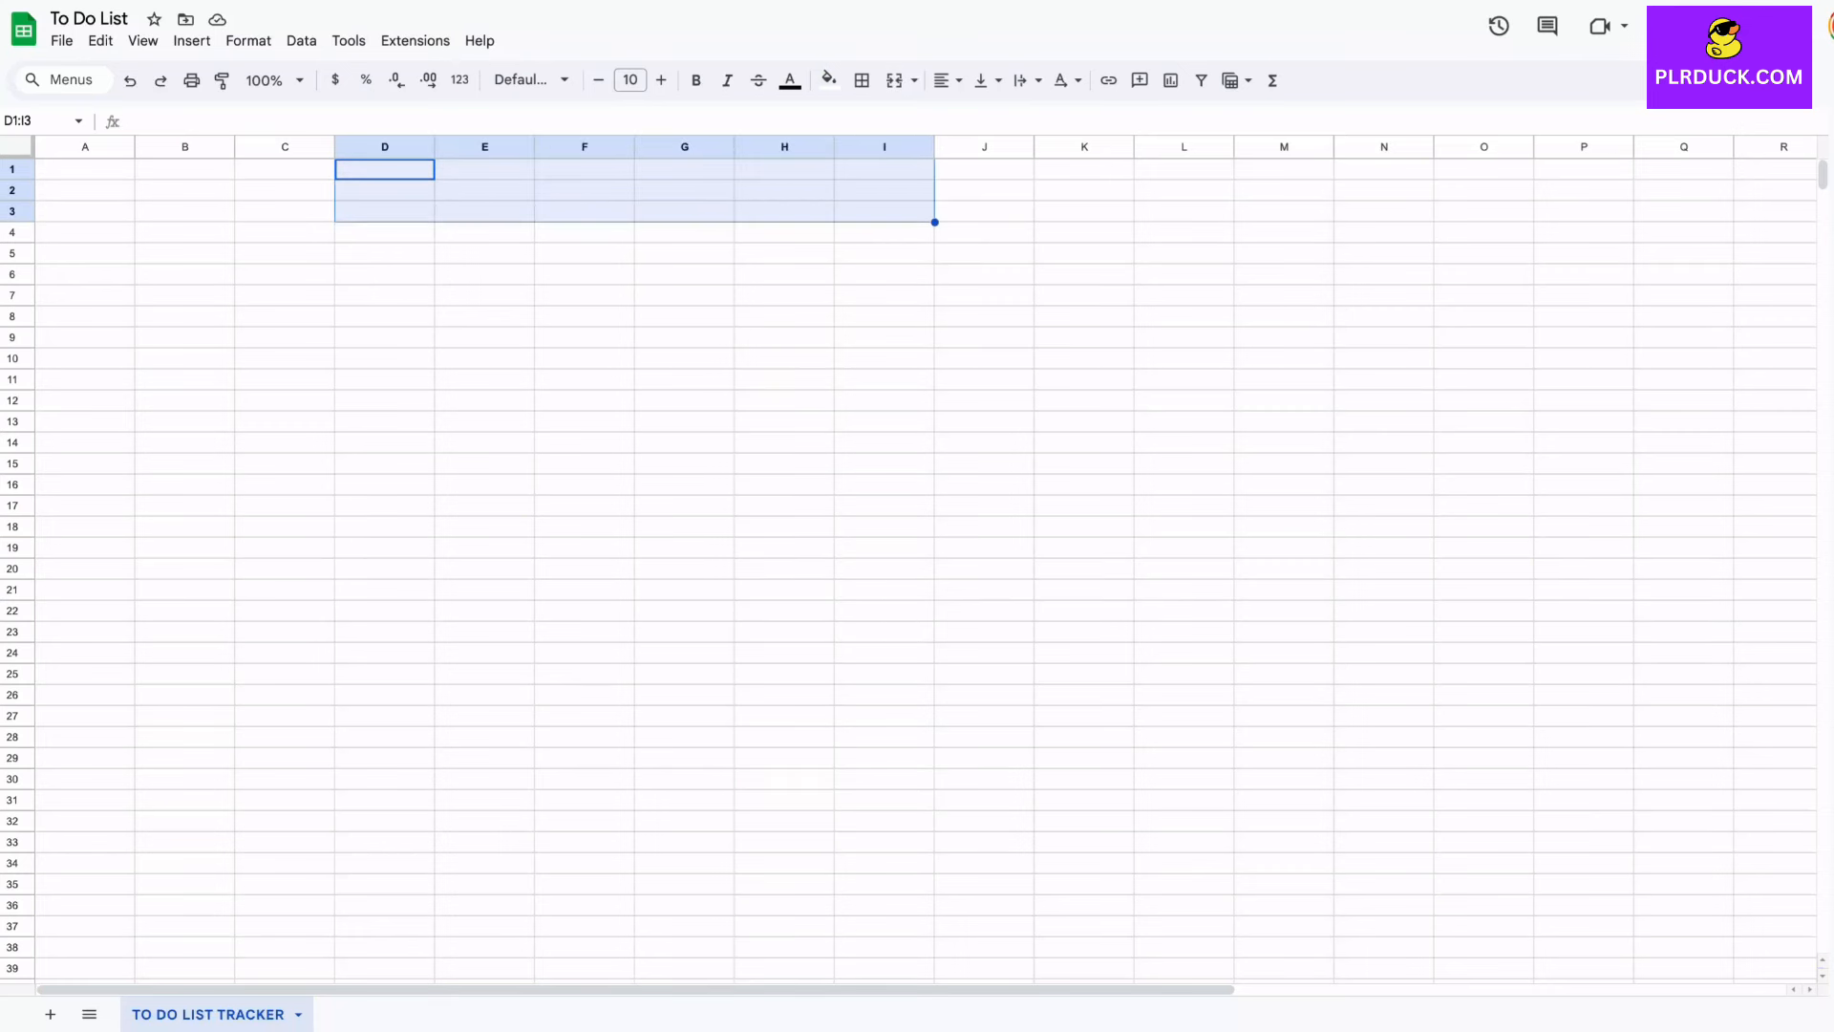
left_click(894, 80)
type("TO DO LIST")
left_click(584, 316)
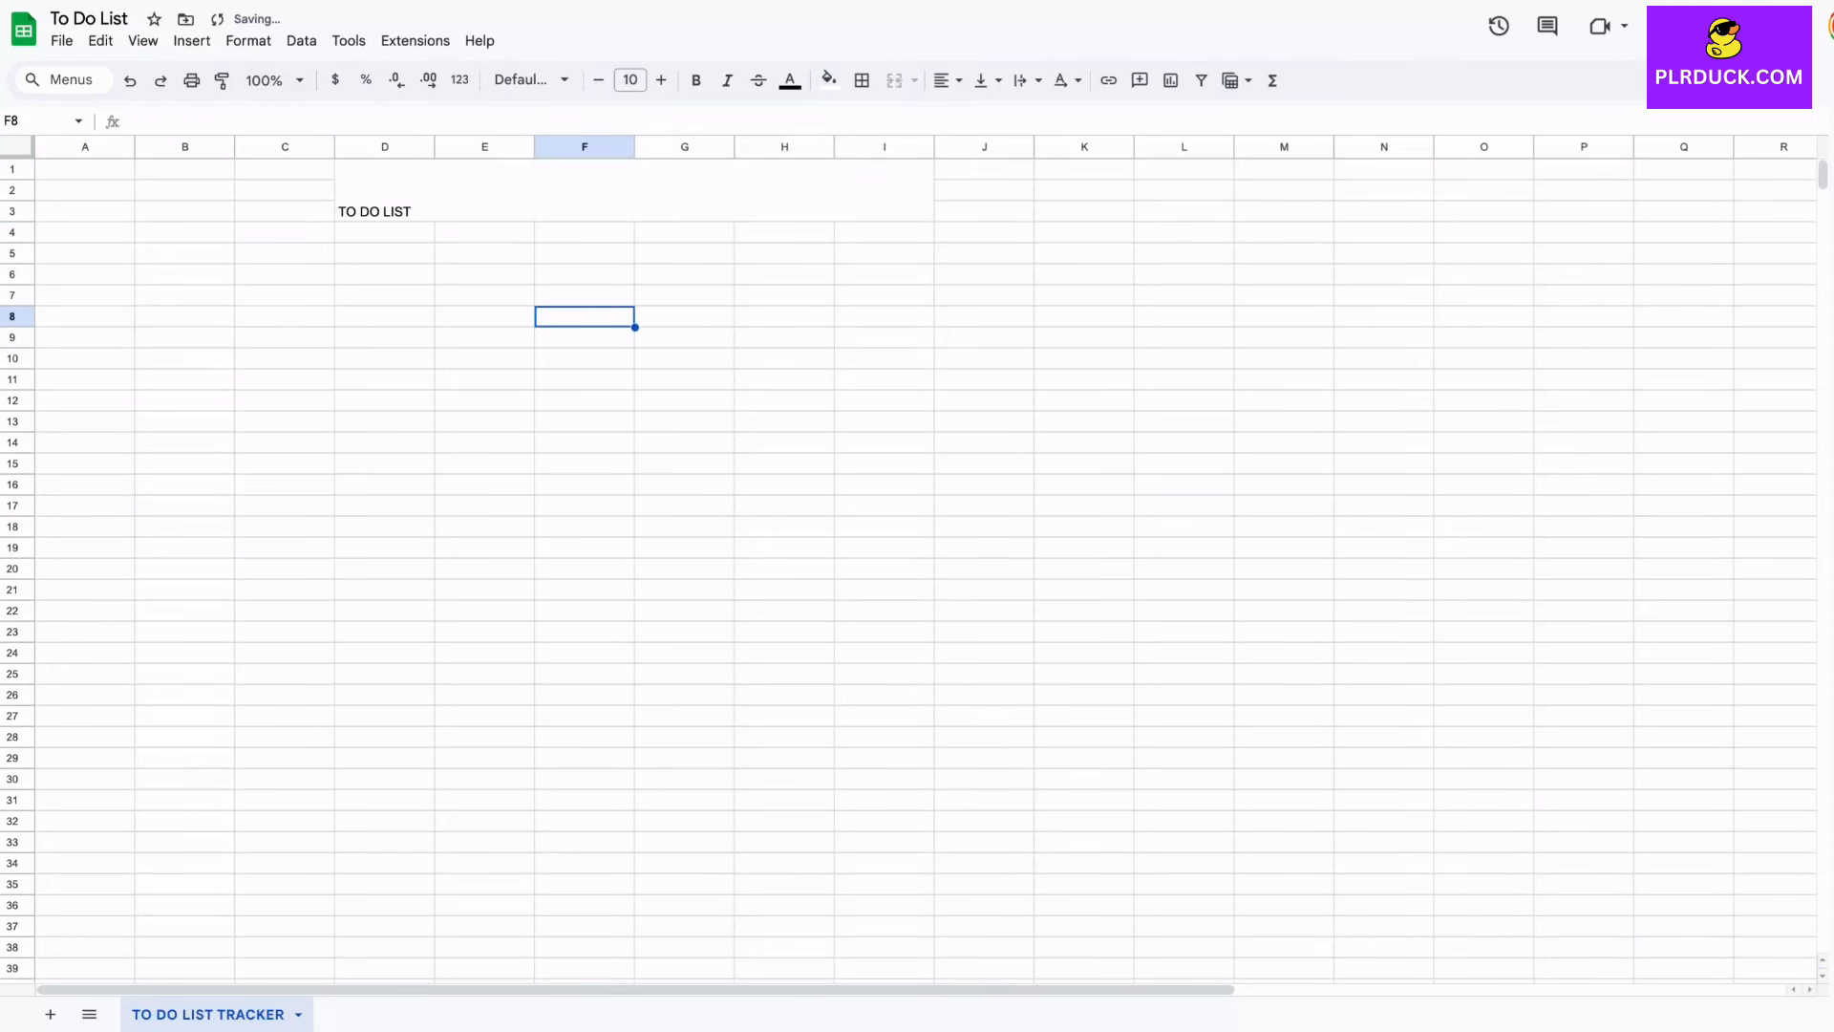
Step: Format the TO DO LIST title as 18 pt bold, centred text on a light pink fill
left_click(634, 193)
left_click(661, 80)
left_click(661, 80)
left_click(661, 80)
left_click(661, 80)
left_click(661, 80)
left_click(661, 80)
left_click(661, 80)
left_click(661, 80)
left_click(697, 81)
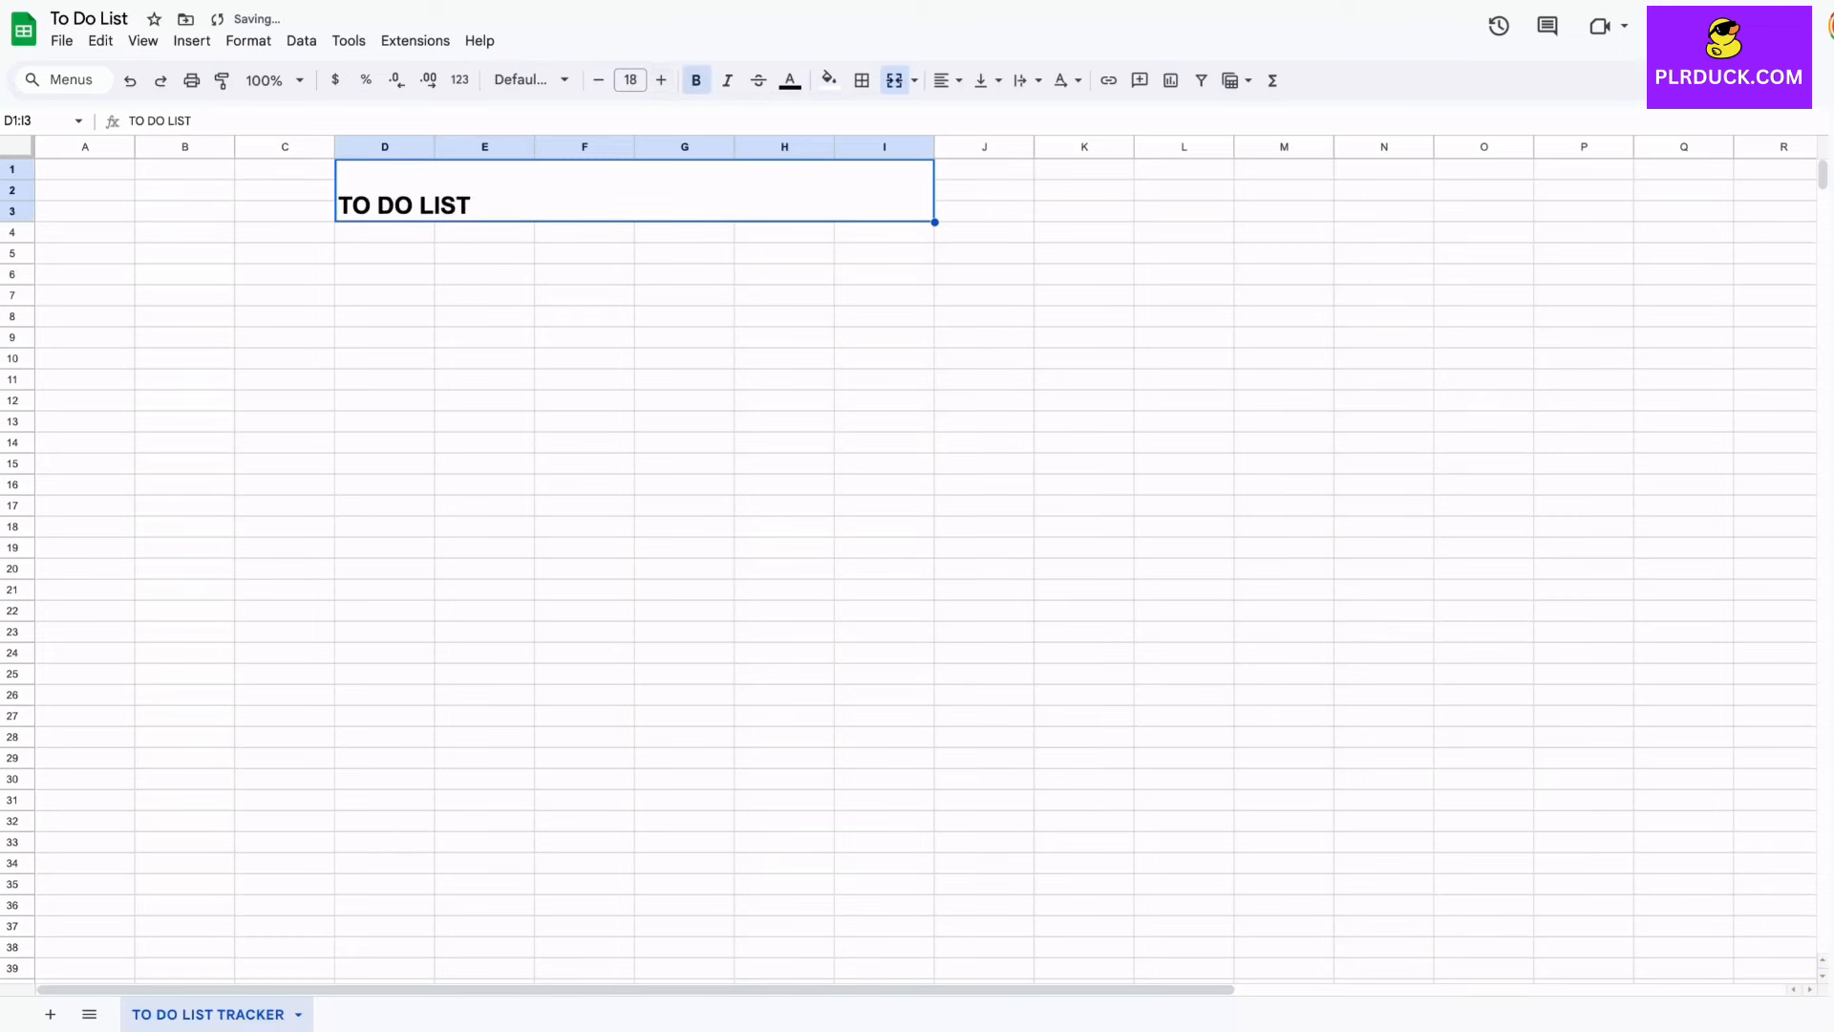
left_click(944, 80)
left_click(979, 117)
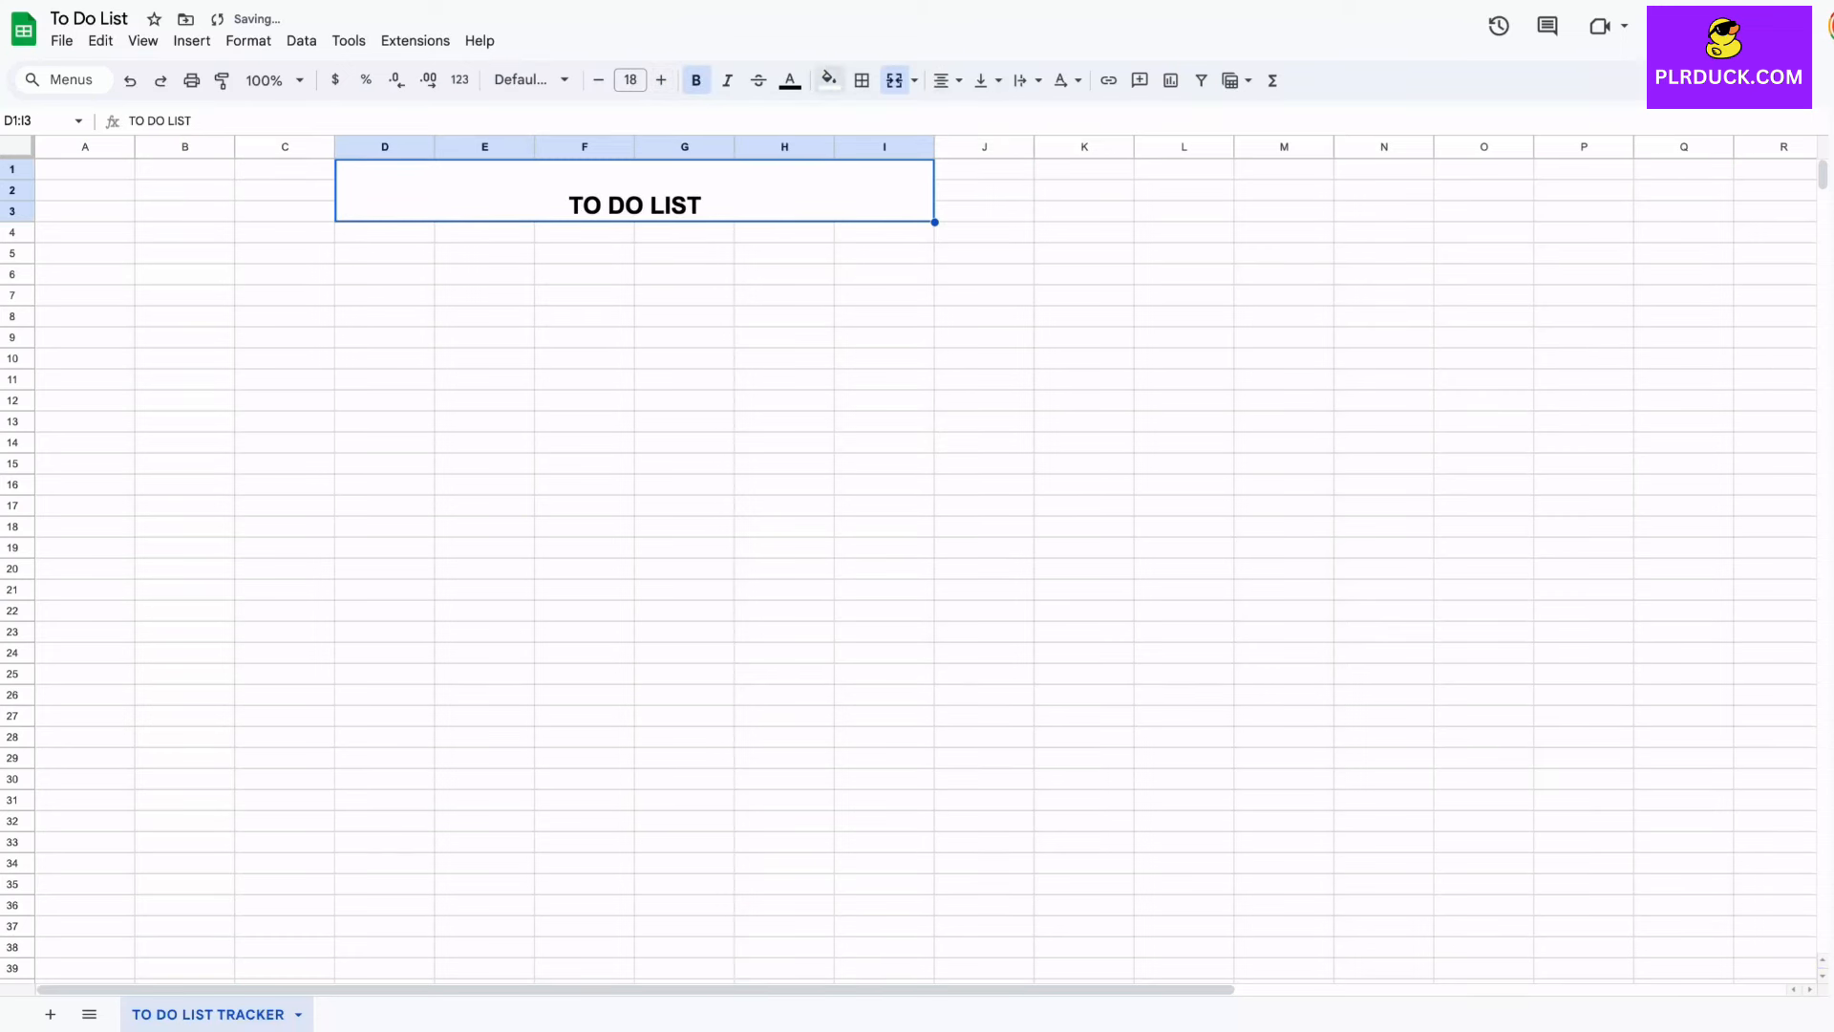
left_click(829, 80)
left_click(857, 408)
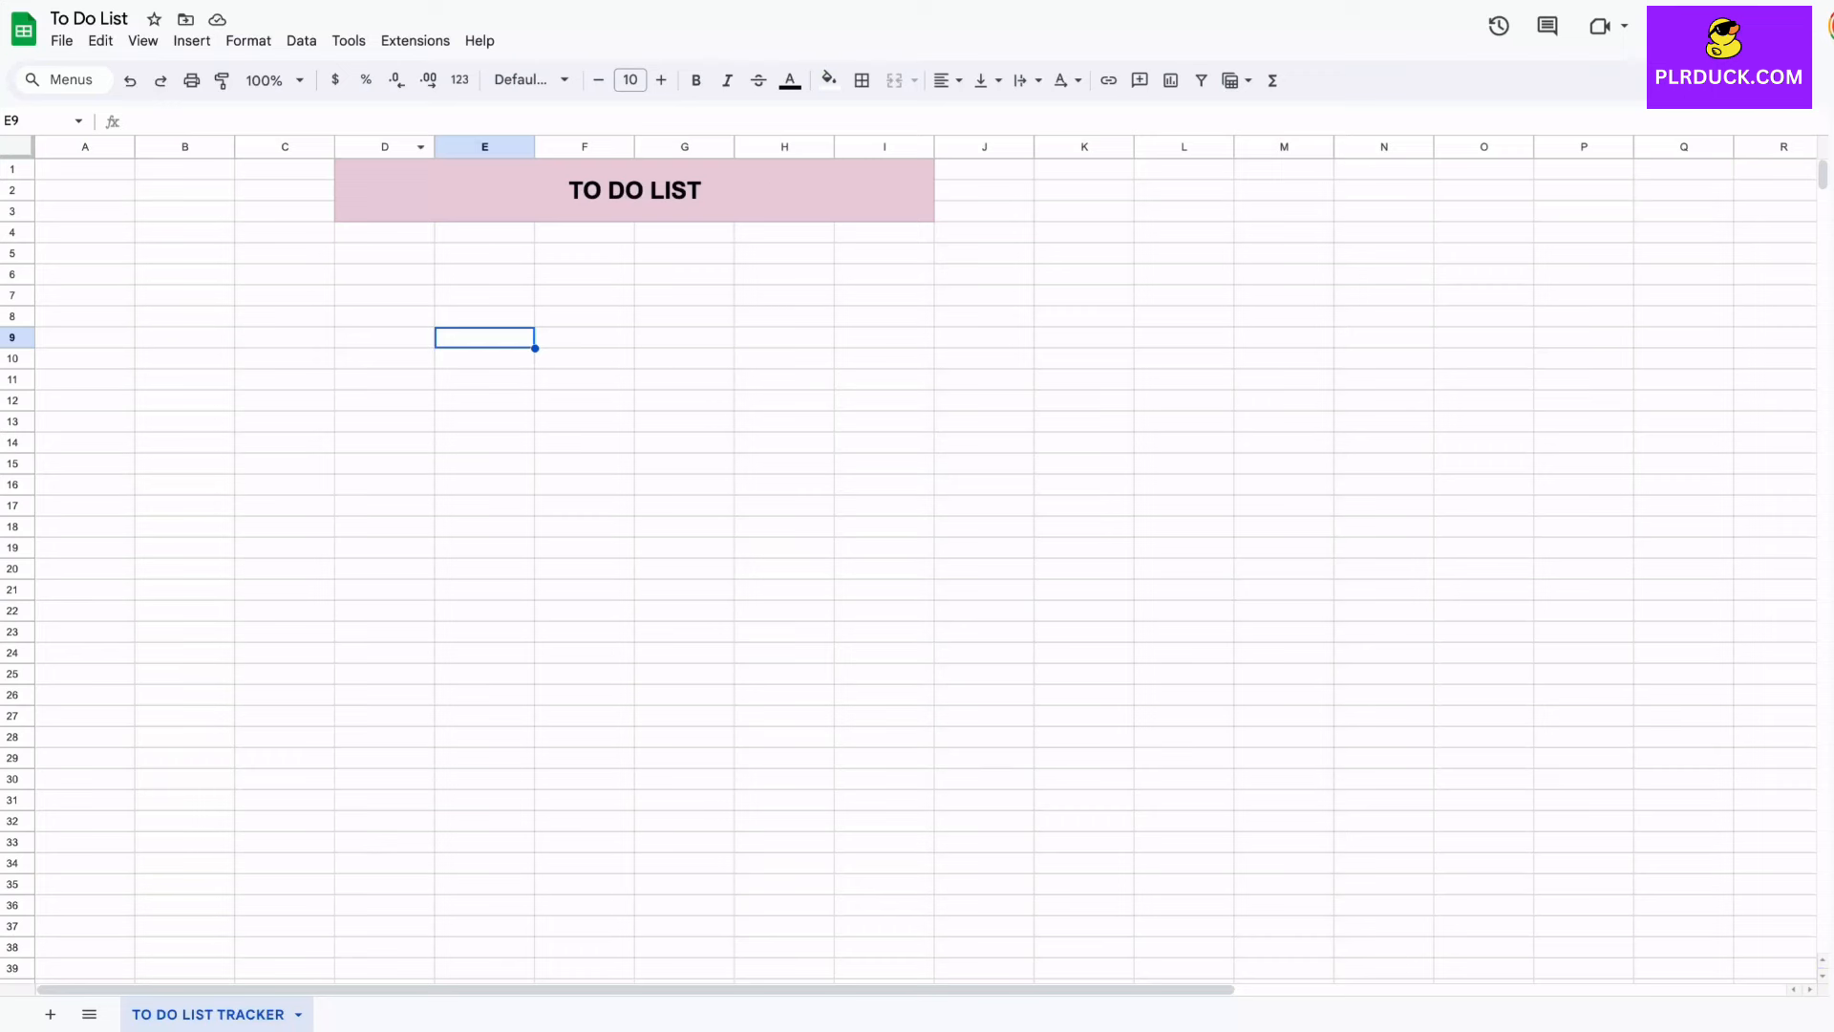
Step: Widen column C and enter the header TASK in the merged cells C28:C29
left_click_drag(334, 146, 520, 146)
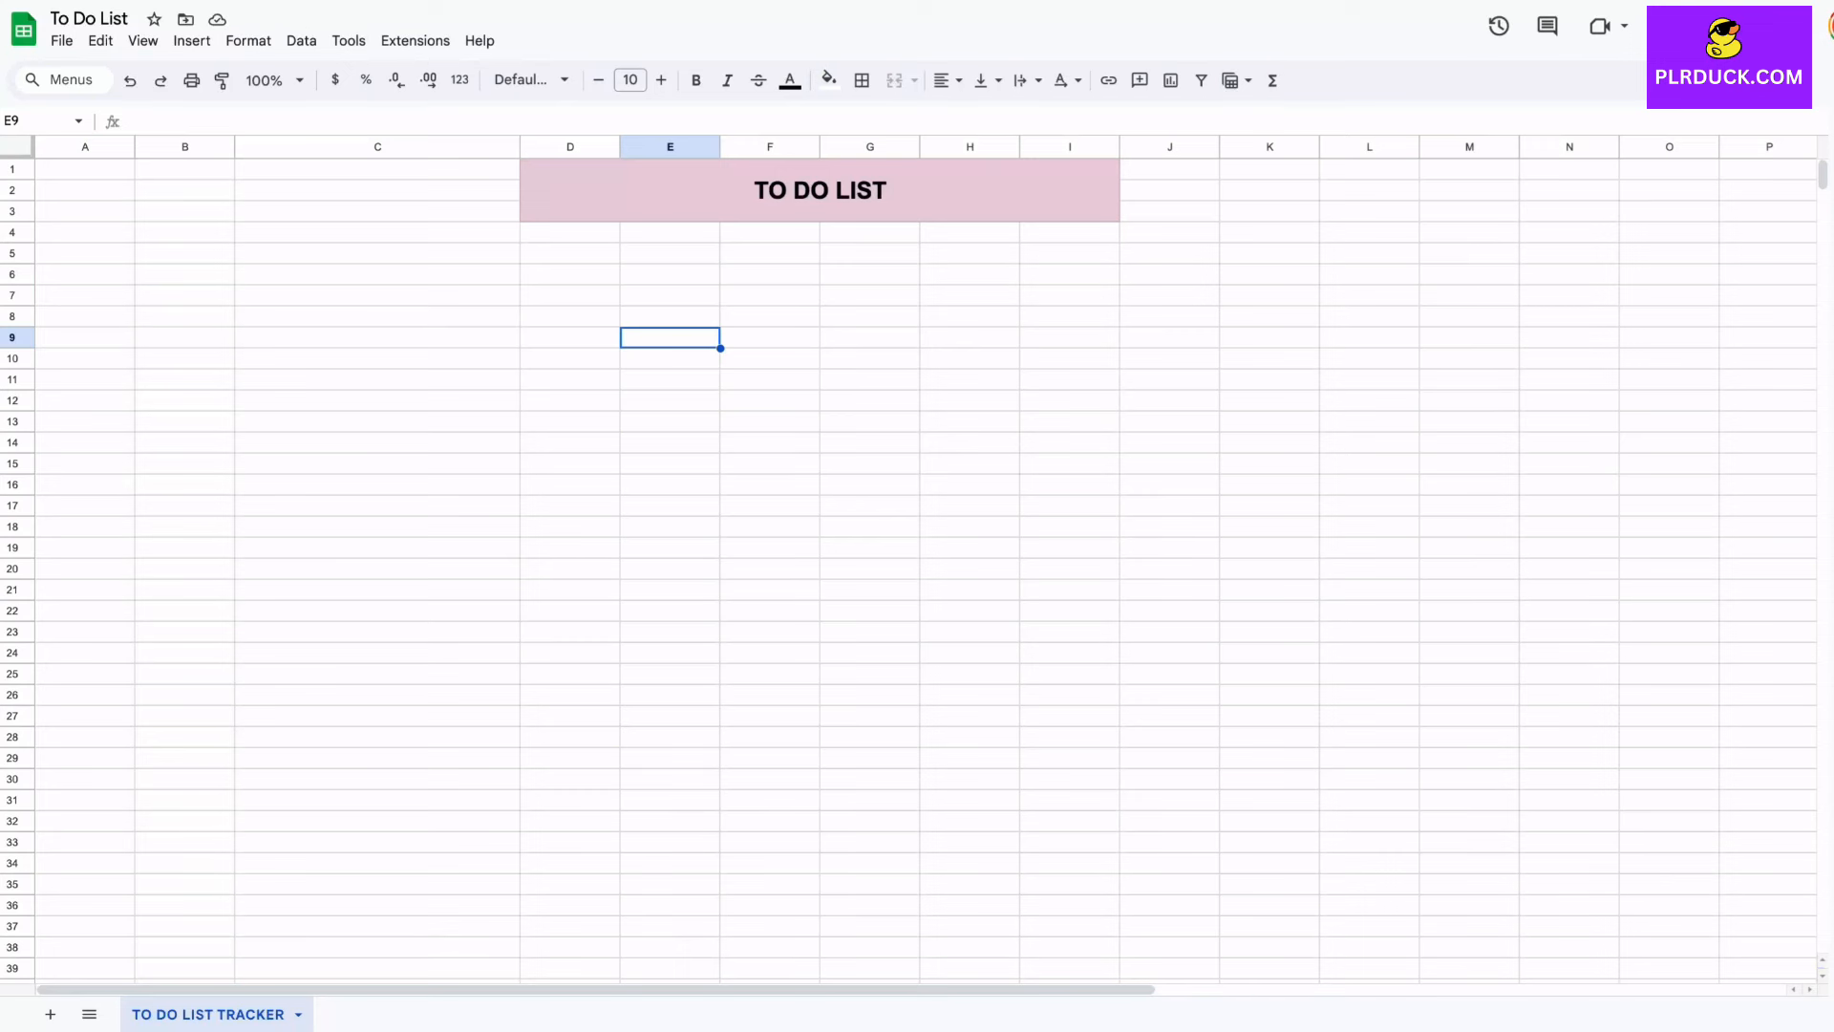
left_click_drag(377, 736, 377, 757)
left_click(894, 80)
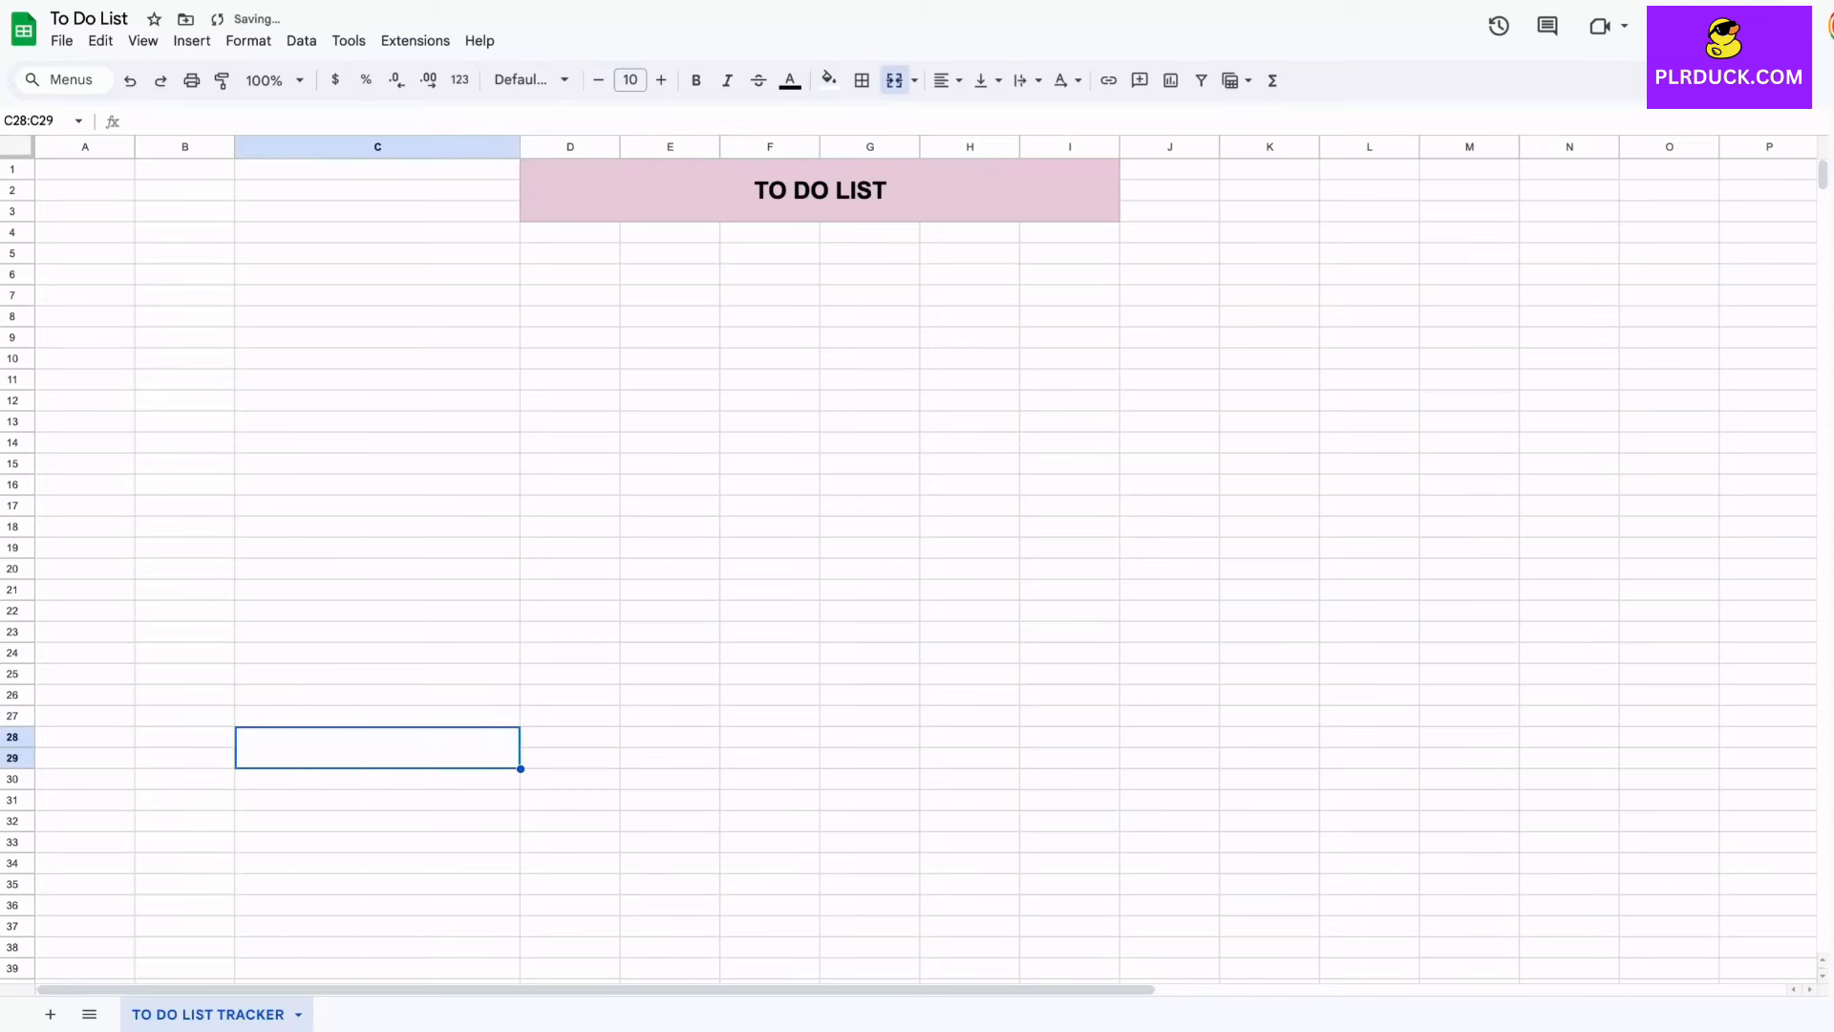
type("TASK")
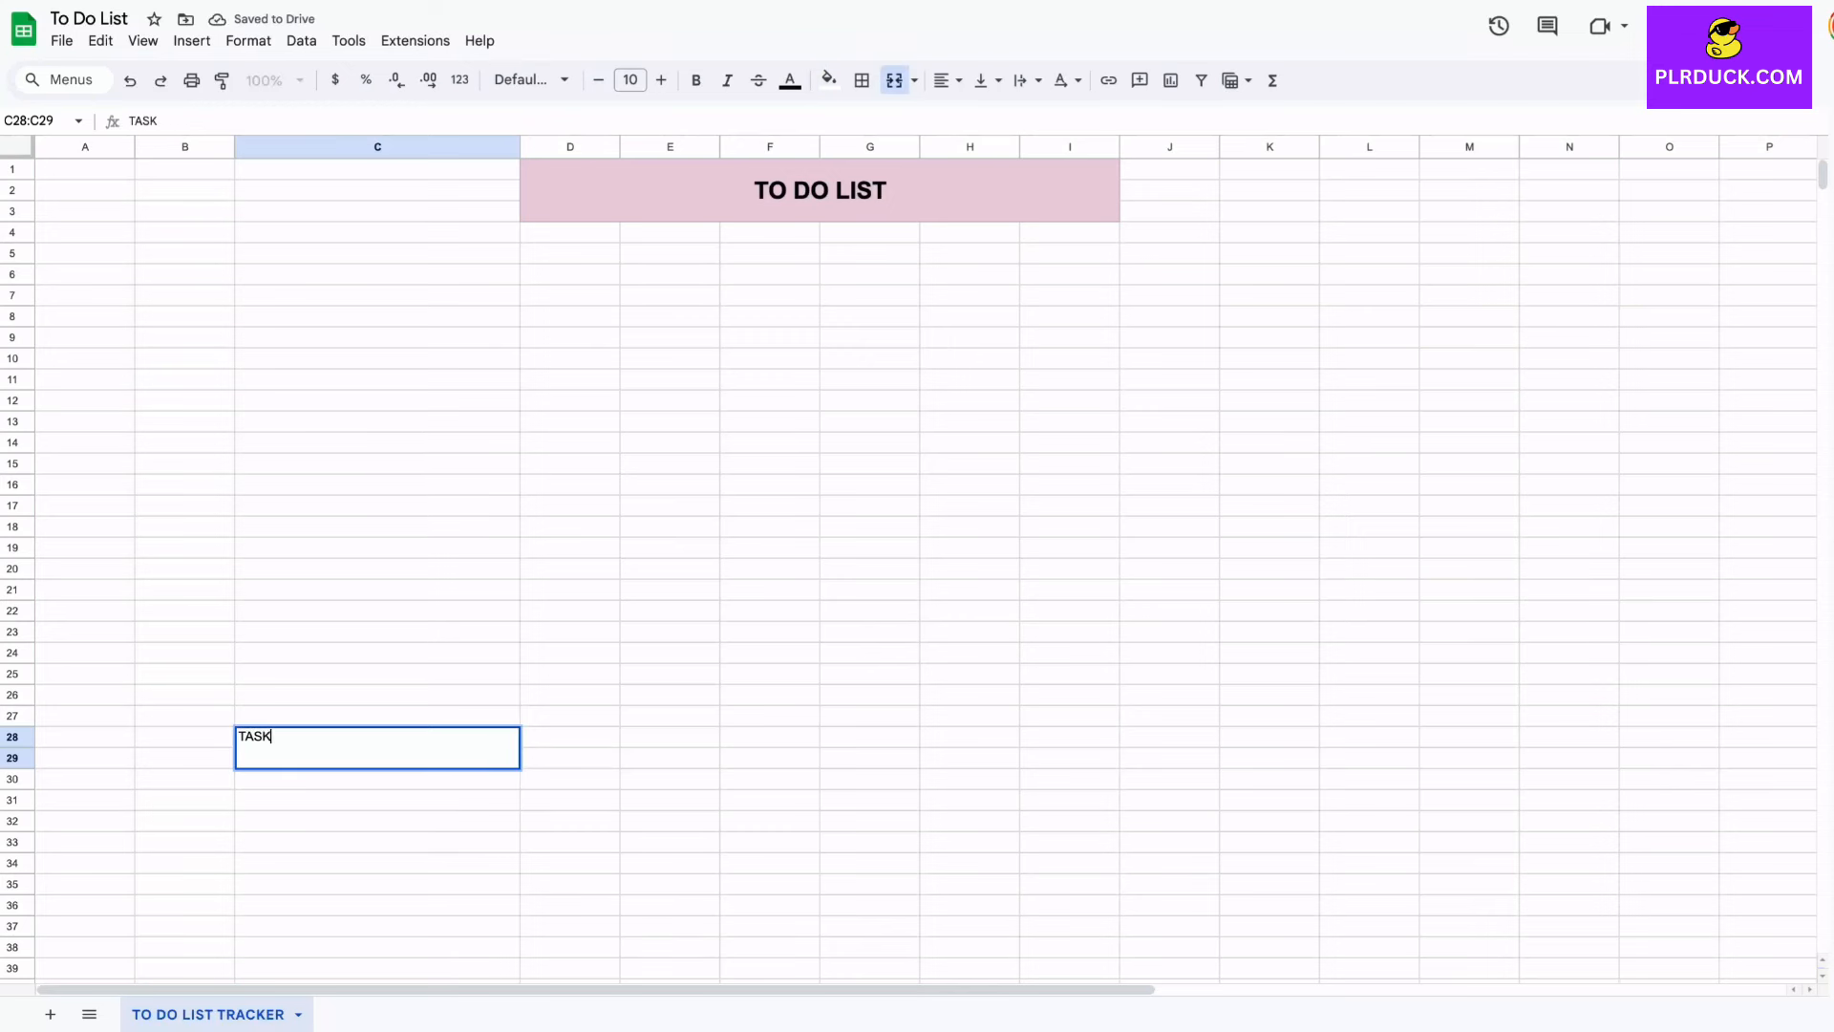
Step: Enter the headers TAG, START DATE and DEADLINE DATE in D28:F28 and widen columns D to F to fit them
left_click(571, 737)
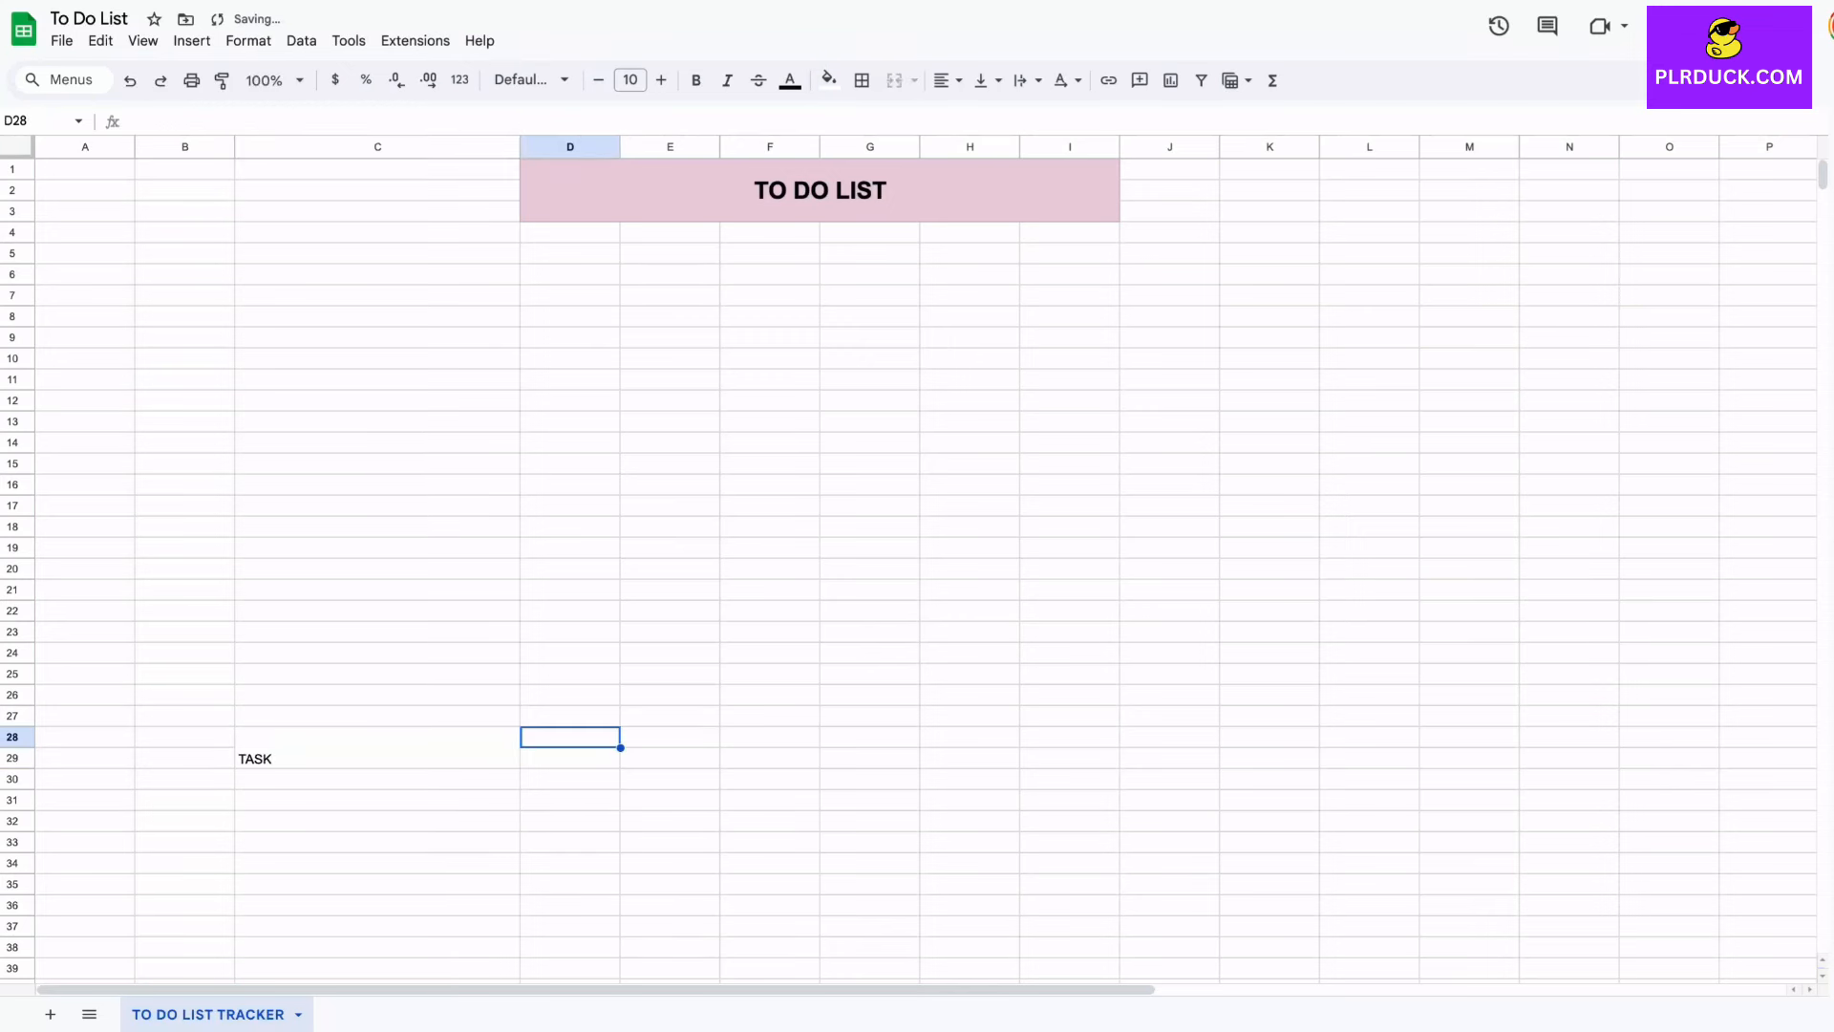
type("TAG")
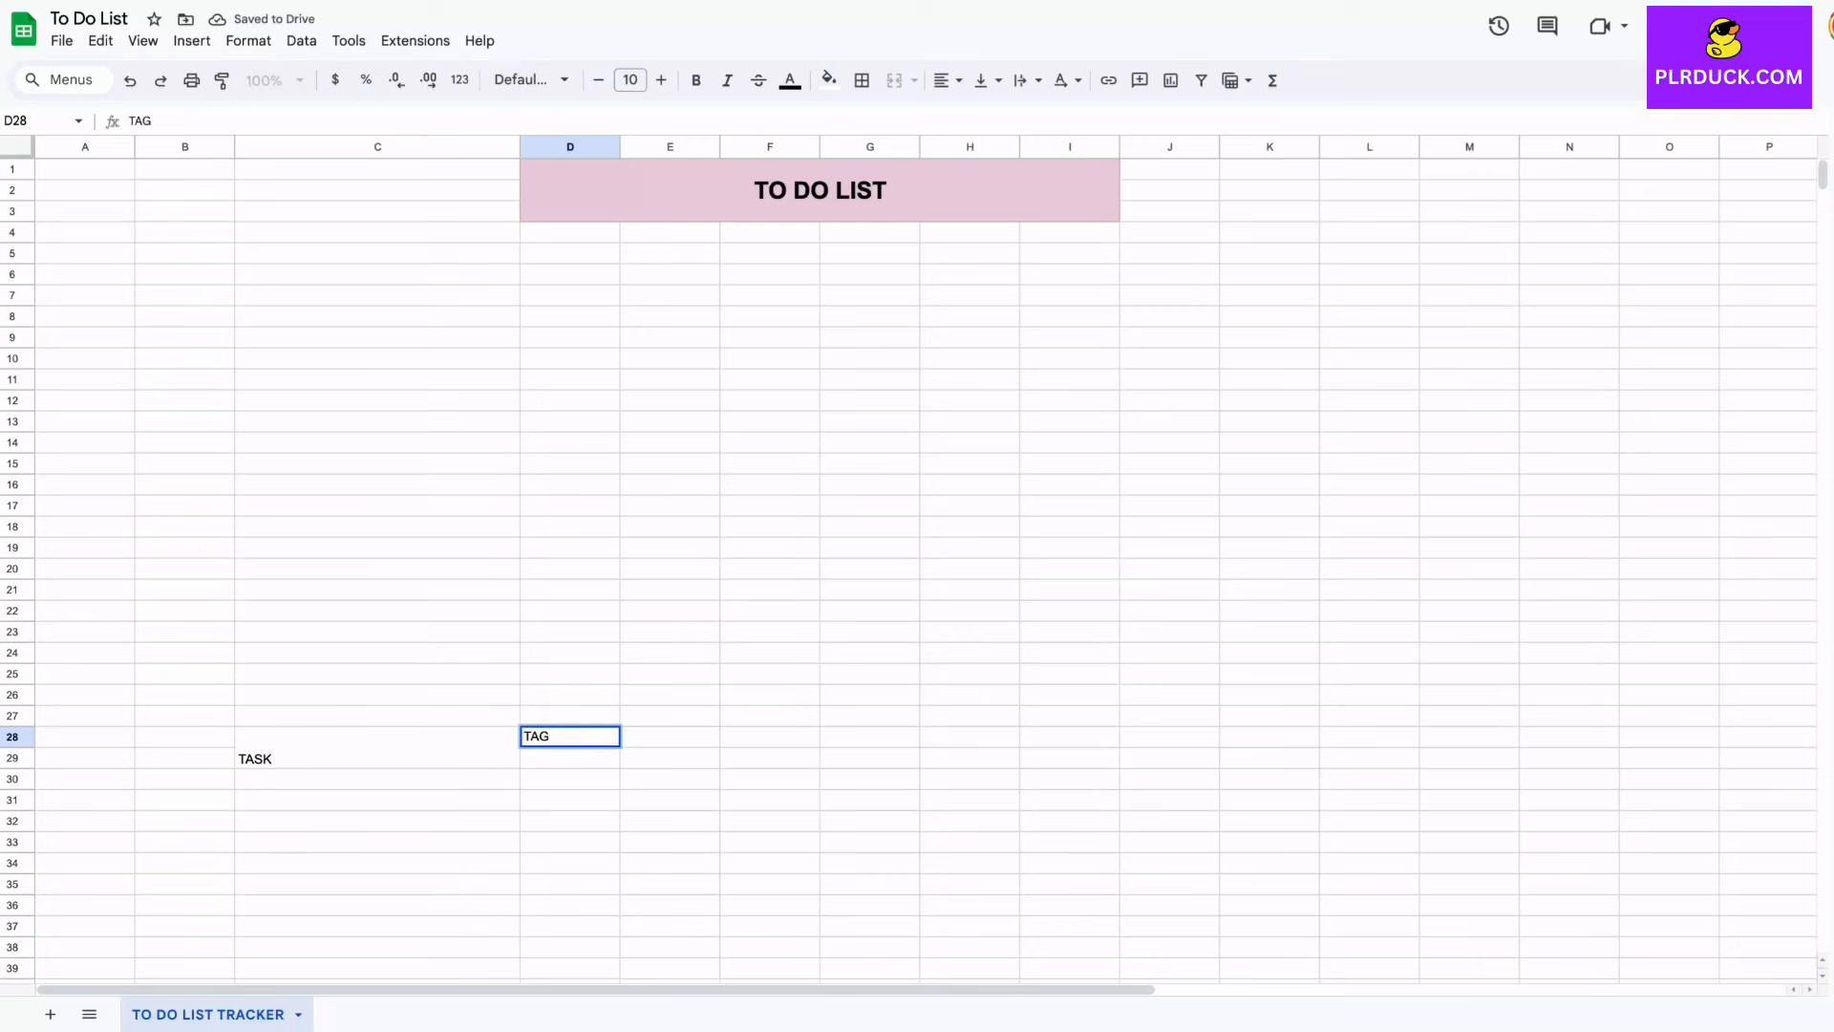
left_click(715, 742)
type("S")
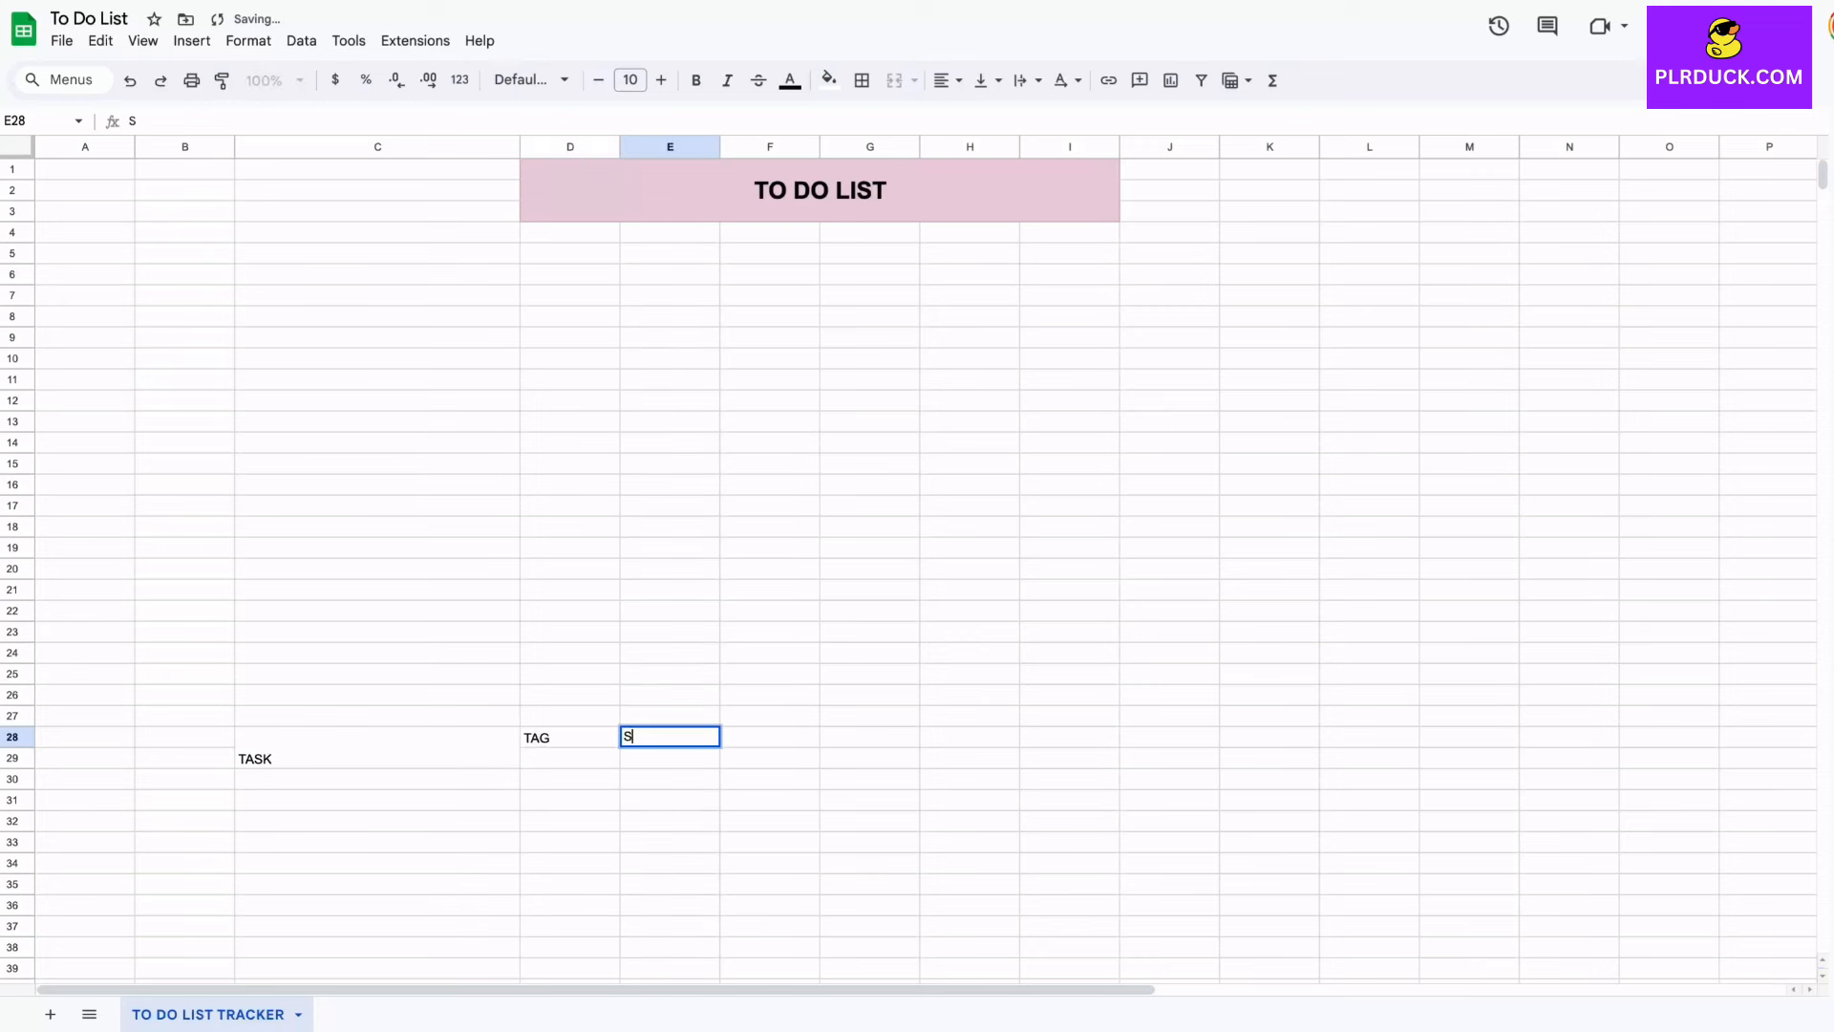
type("TART DATE")
key("Tab")
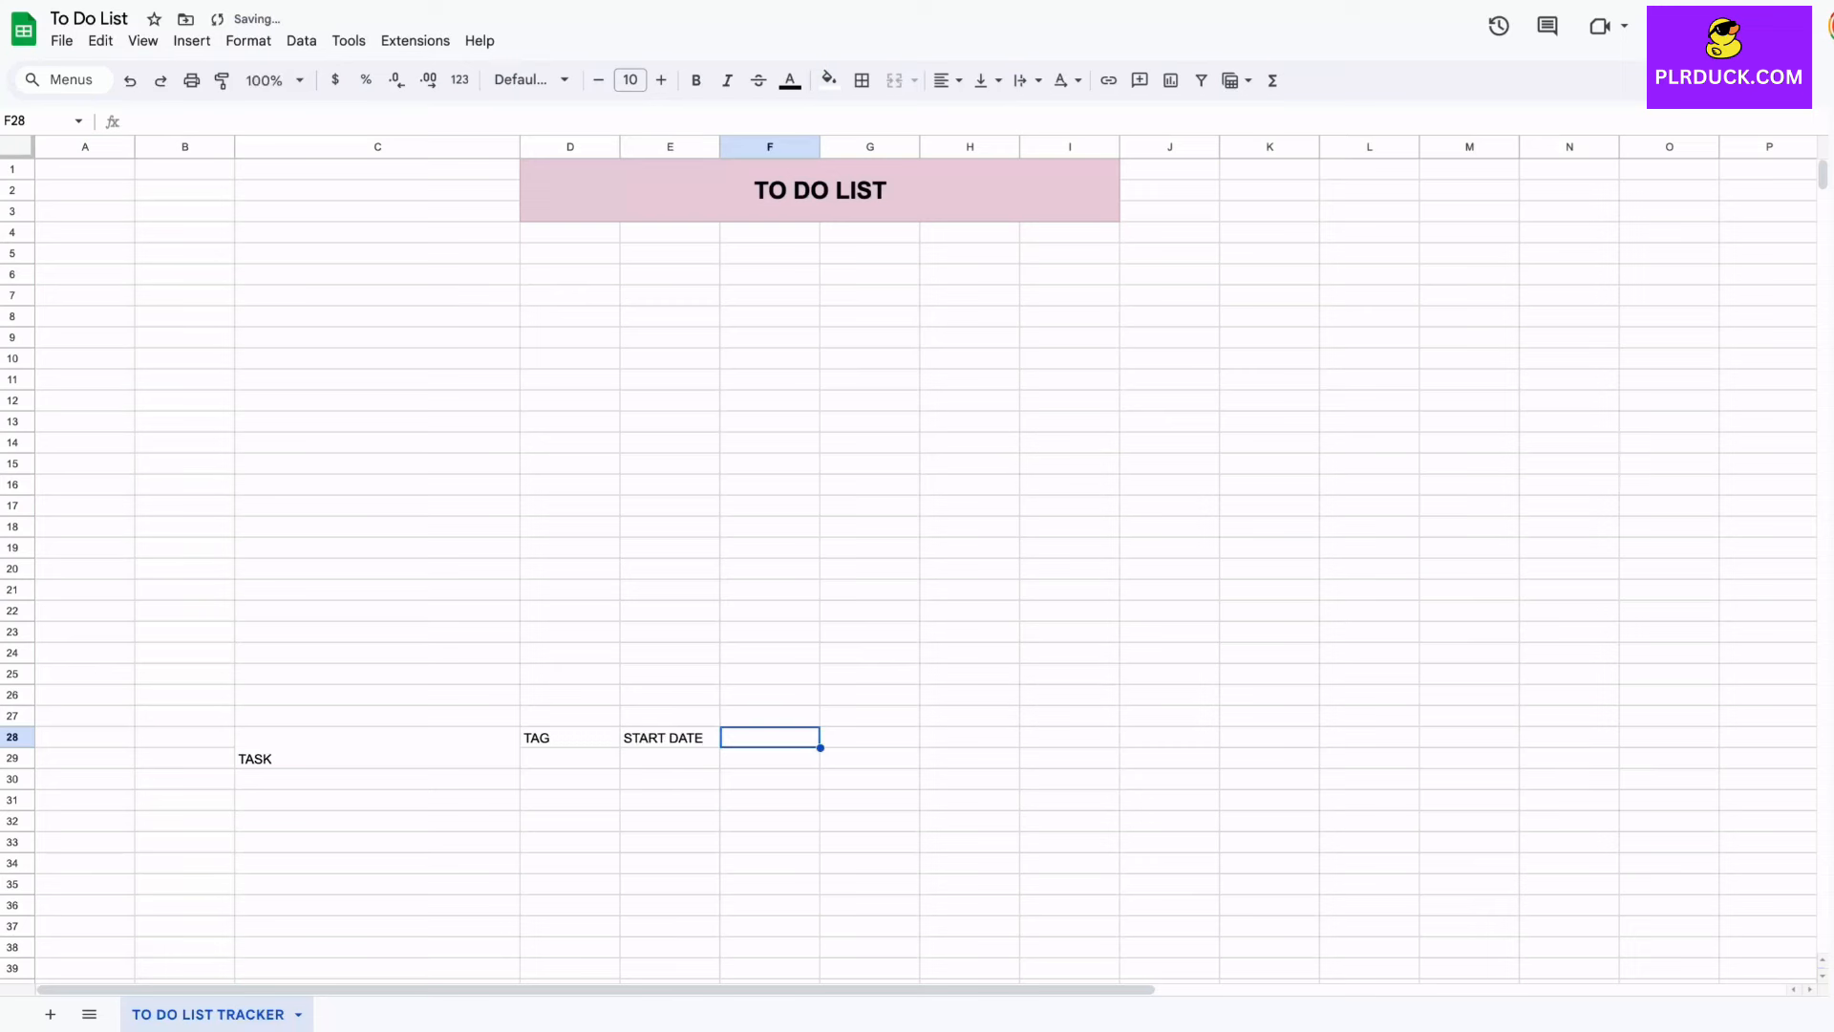
type("DEADLINE DATE")
left_click(670, 800)
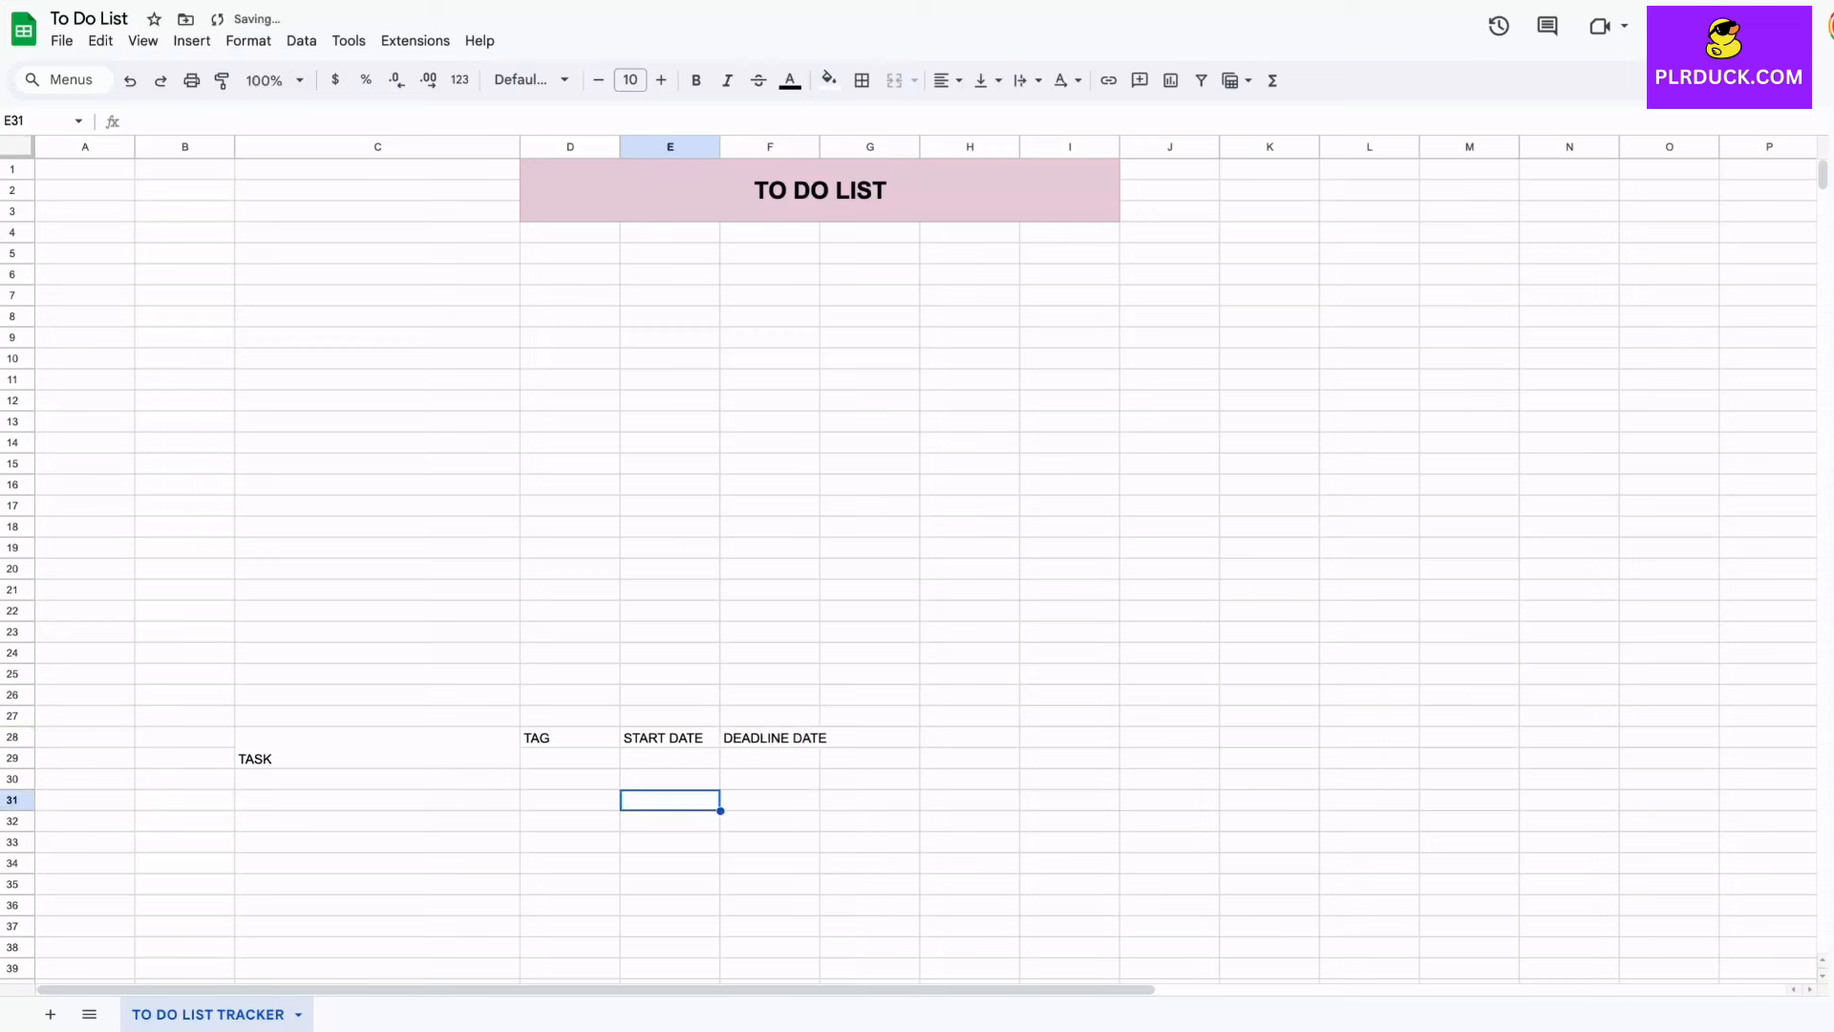
left_click_drag(620, 146, 911, 146)
Step: Merge the TAG, START DATE and DEADLINE DATE header cells each across rows 28 and 29
scroll(917, 564, "down", 3)
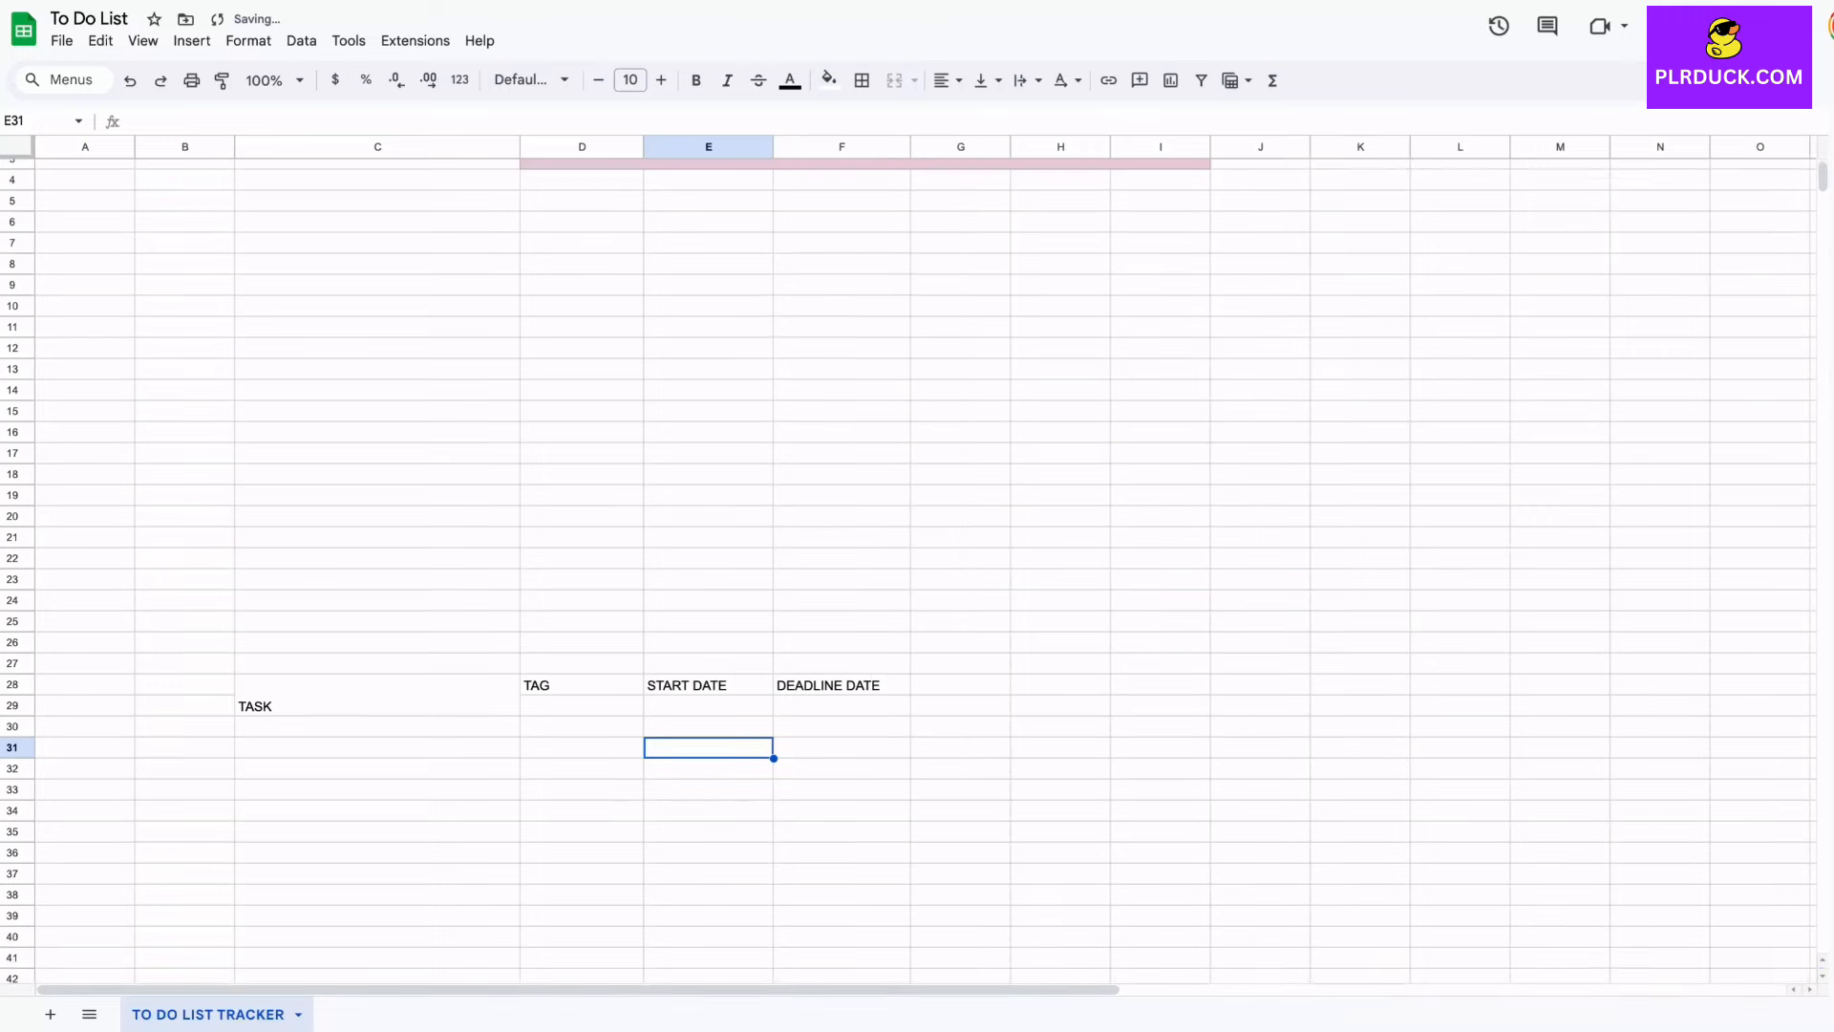
left_click_drag(582, 530, 582, 551)
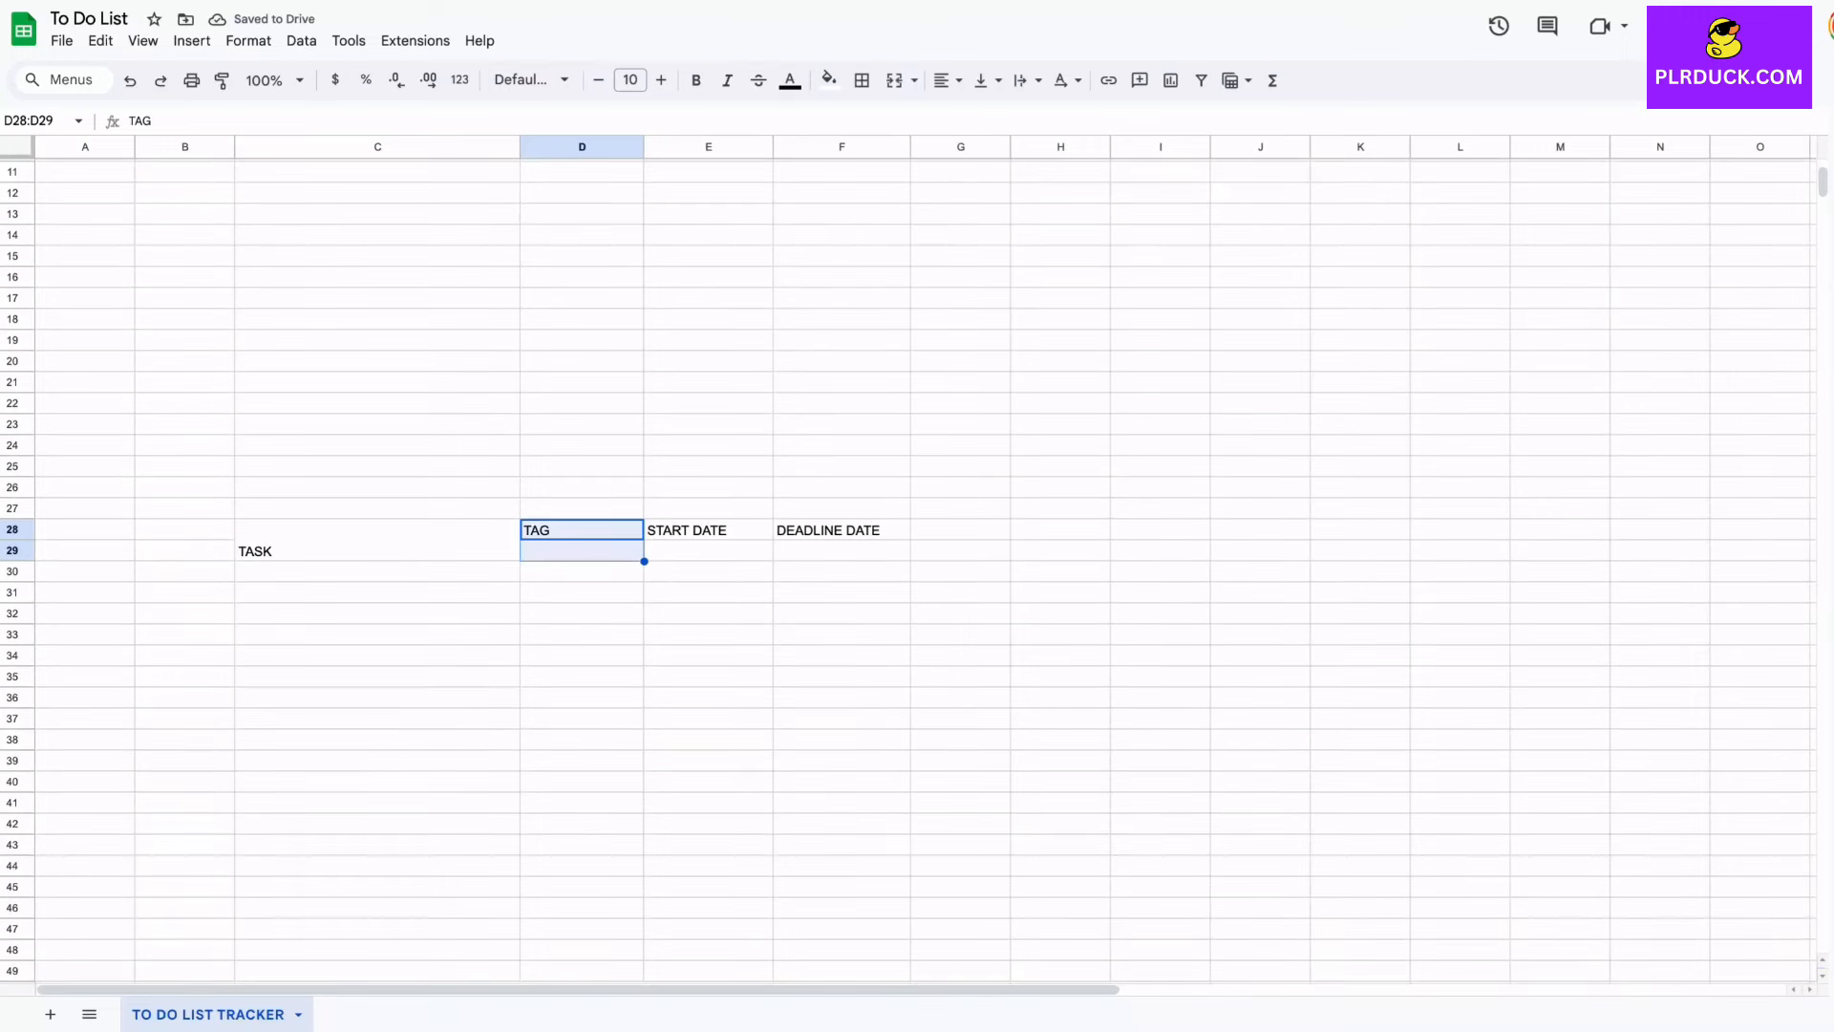
left_click(894, 80)
left_click_drag(708, 530, 708, 551)
left_click(894, 80)
left_click_drag(841, 530, 841, 552)
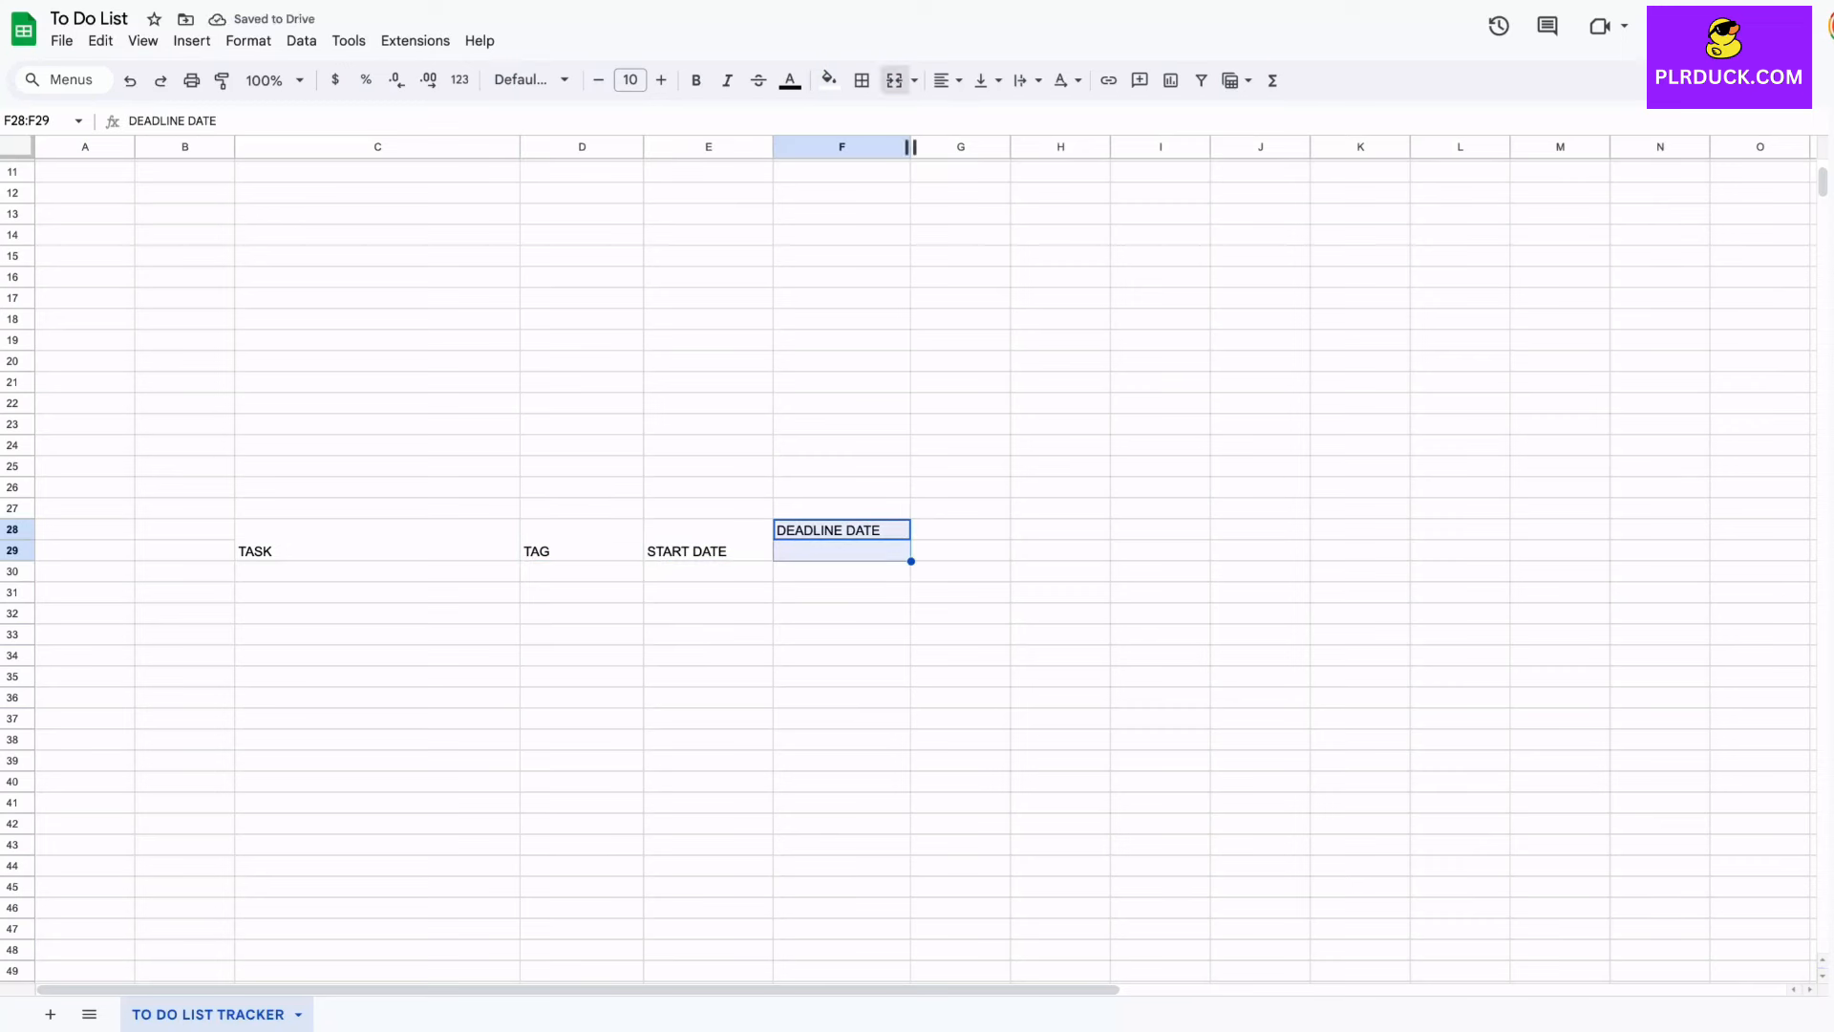
left_click(894, 80)
Step: Enter the header DAYS LEFT FROM TODAY in G28 and widen column G to fit it
left_click(961, 530)
type("DAYS LEFT FROM TODAY")
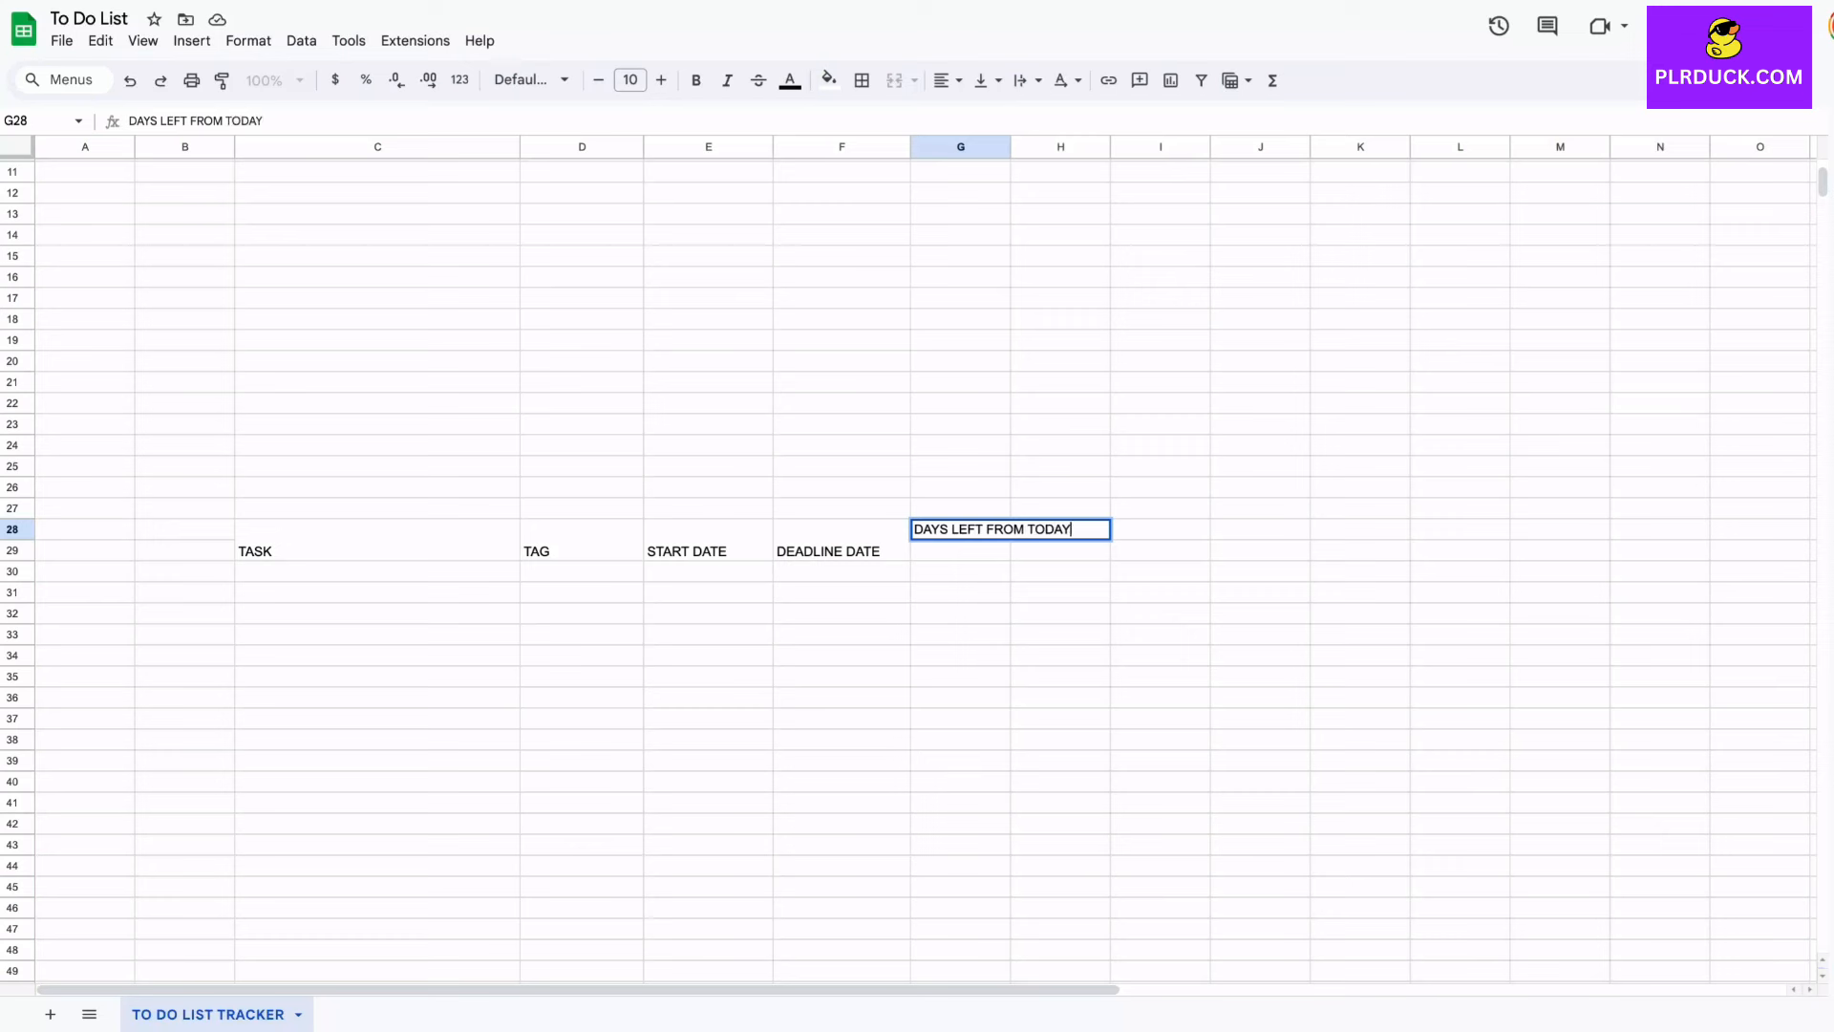
left_click(1061, 552)
left_click_drag(1011, 146, 1077, 146)
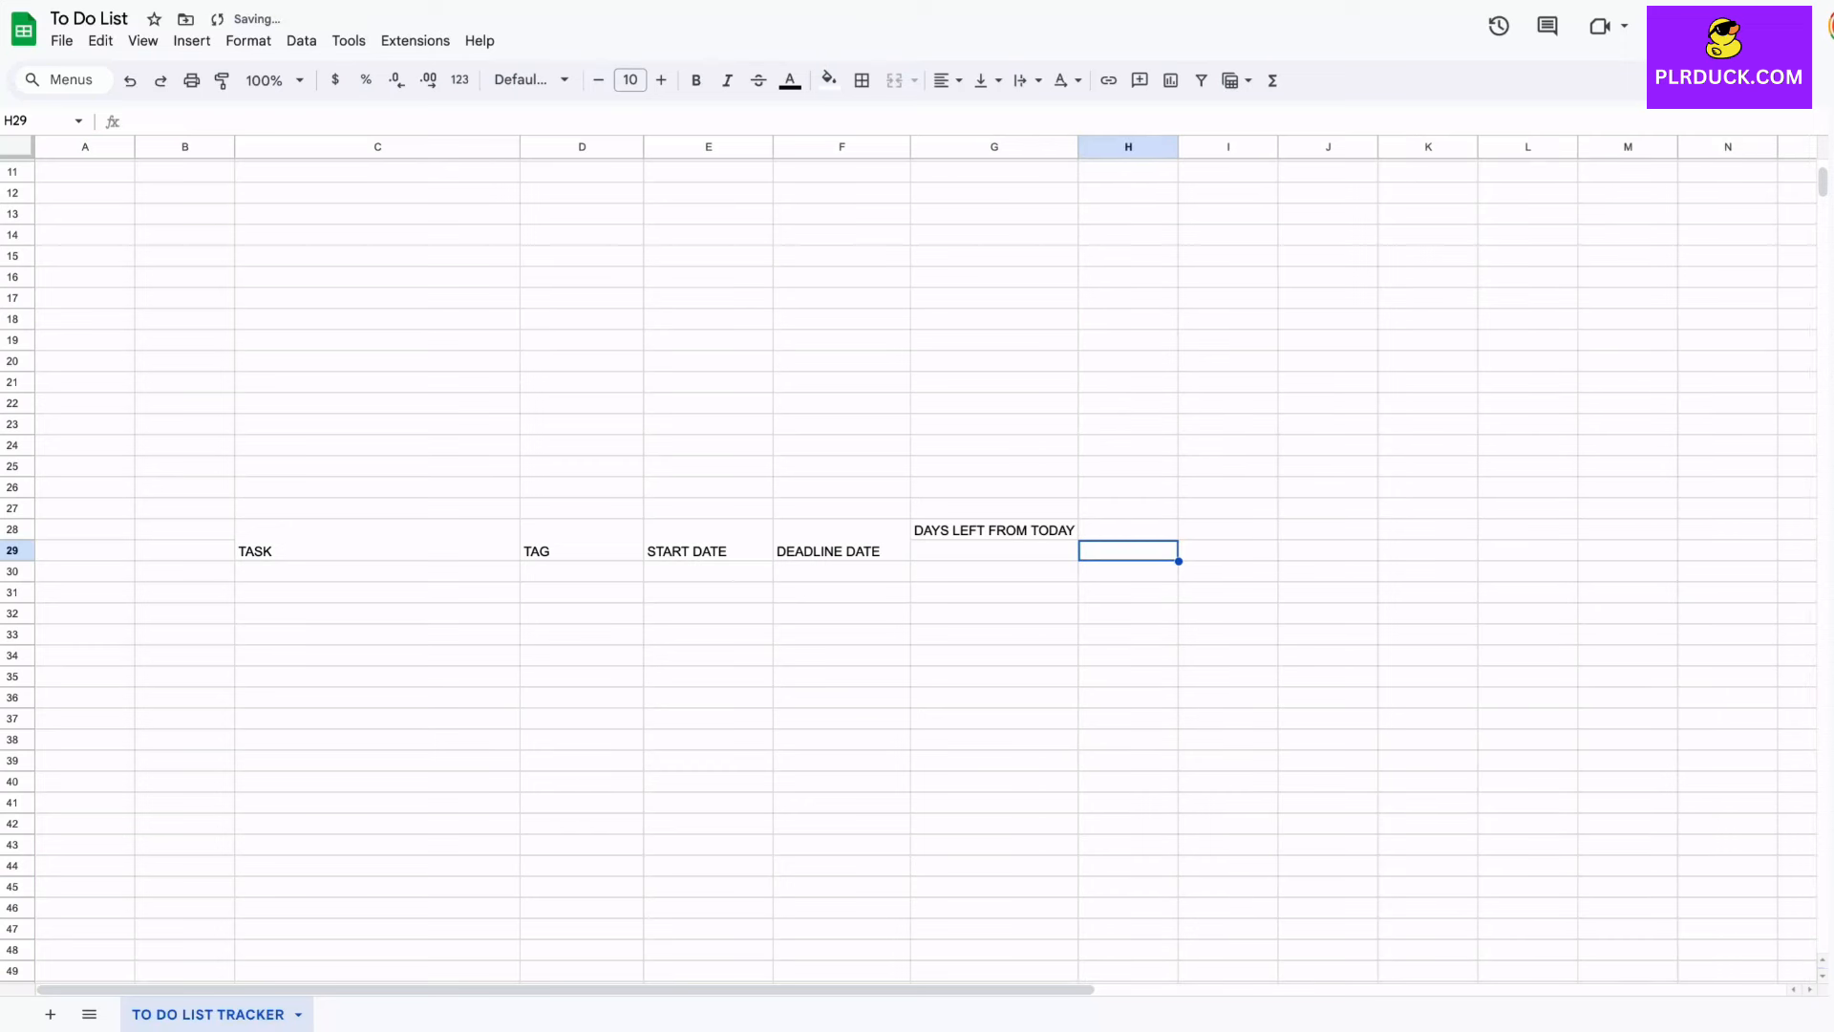
Step: Enter the header PRIORITY in cell H28
left_click(1128, 530)
type("PRIORITY")
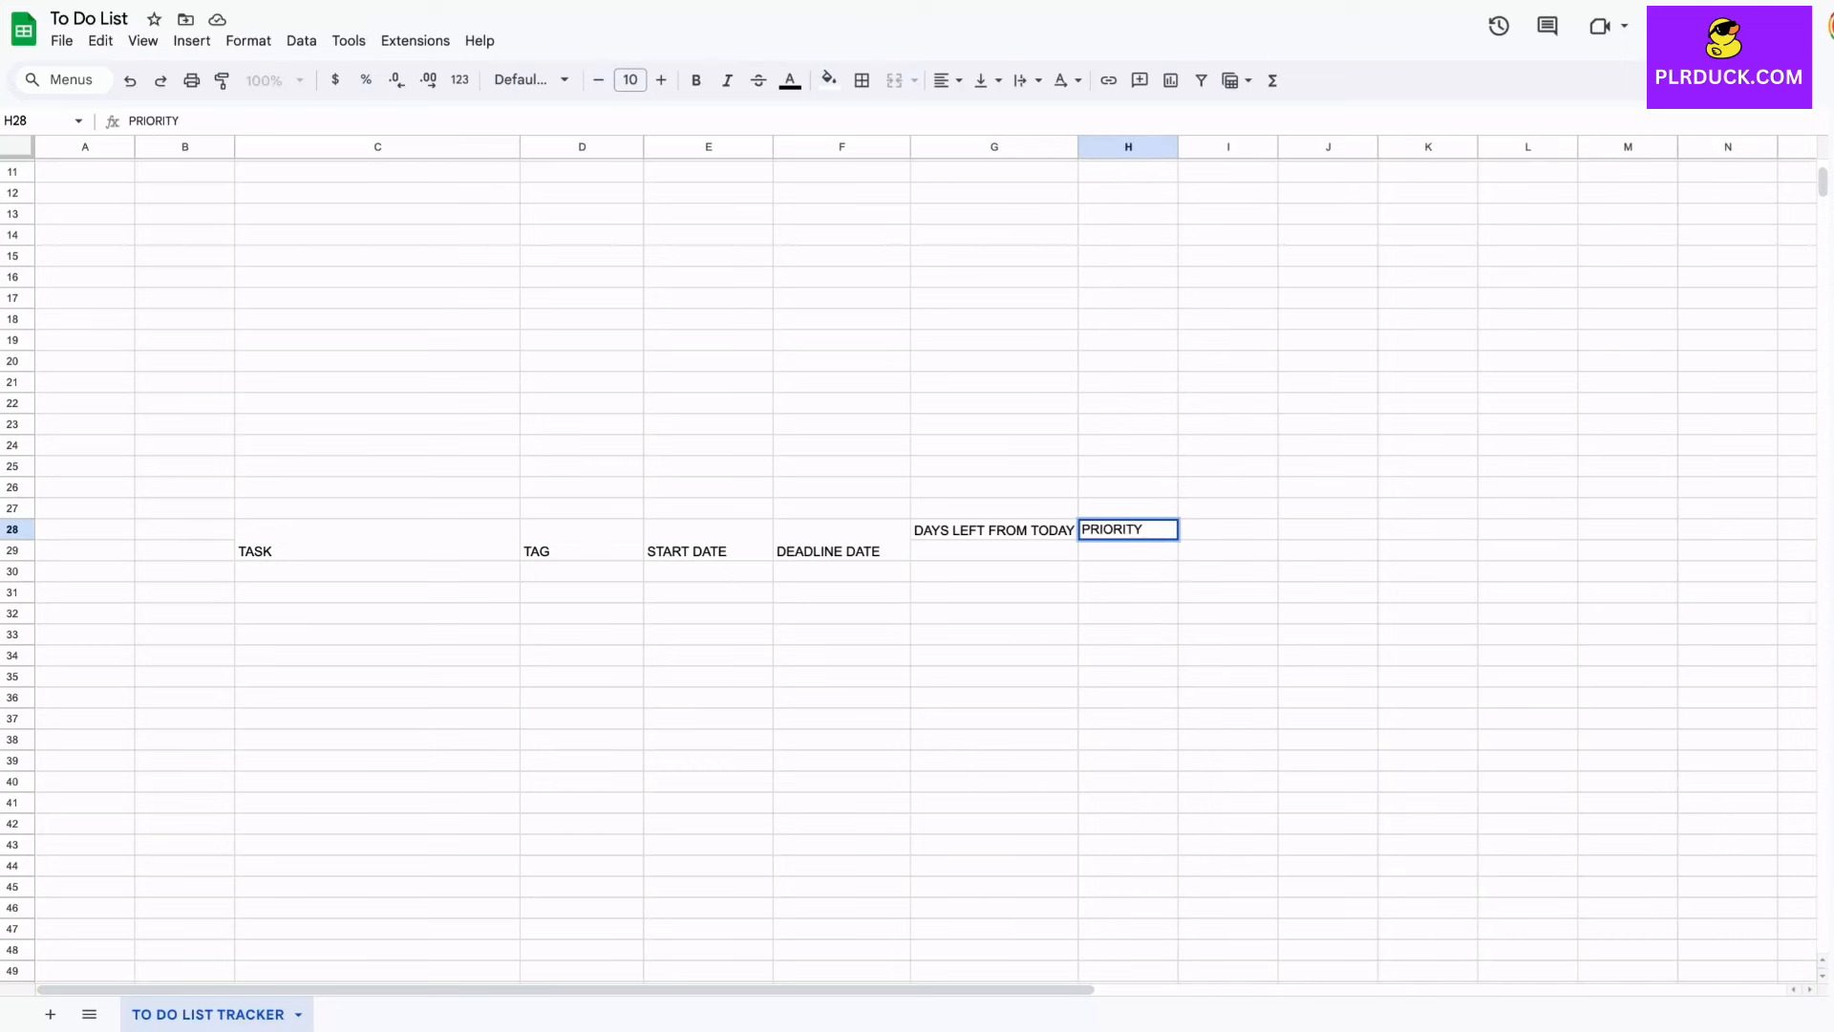
key("Tab")
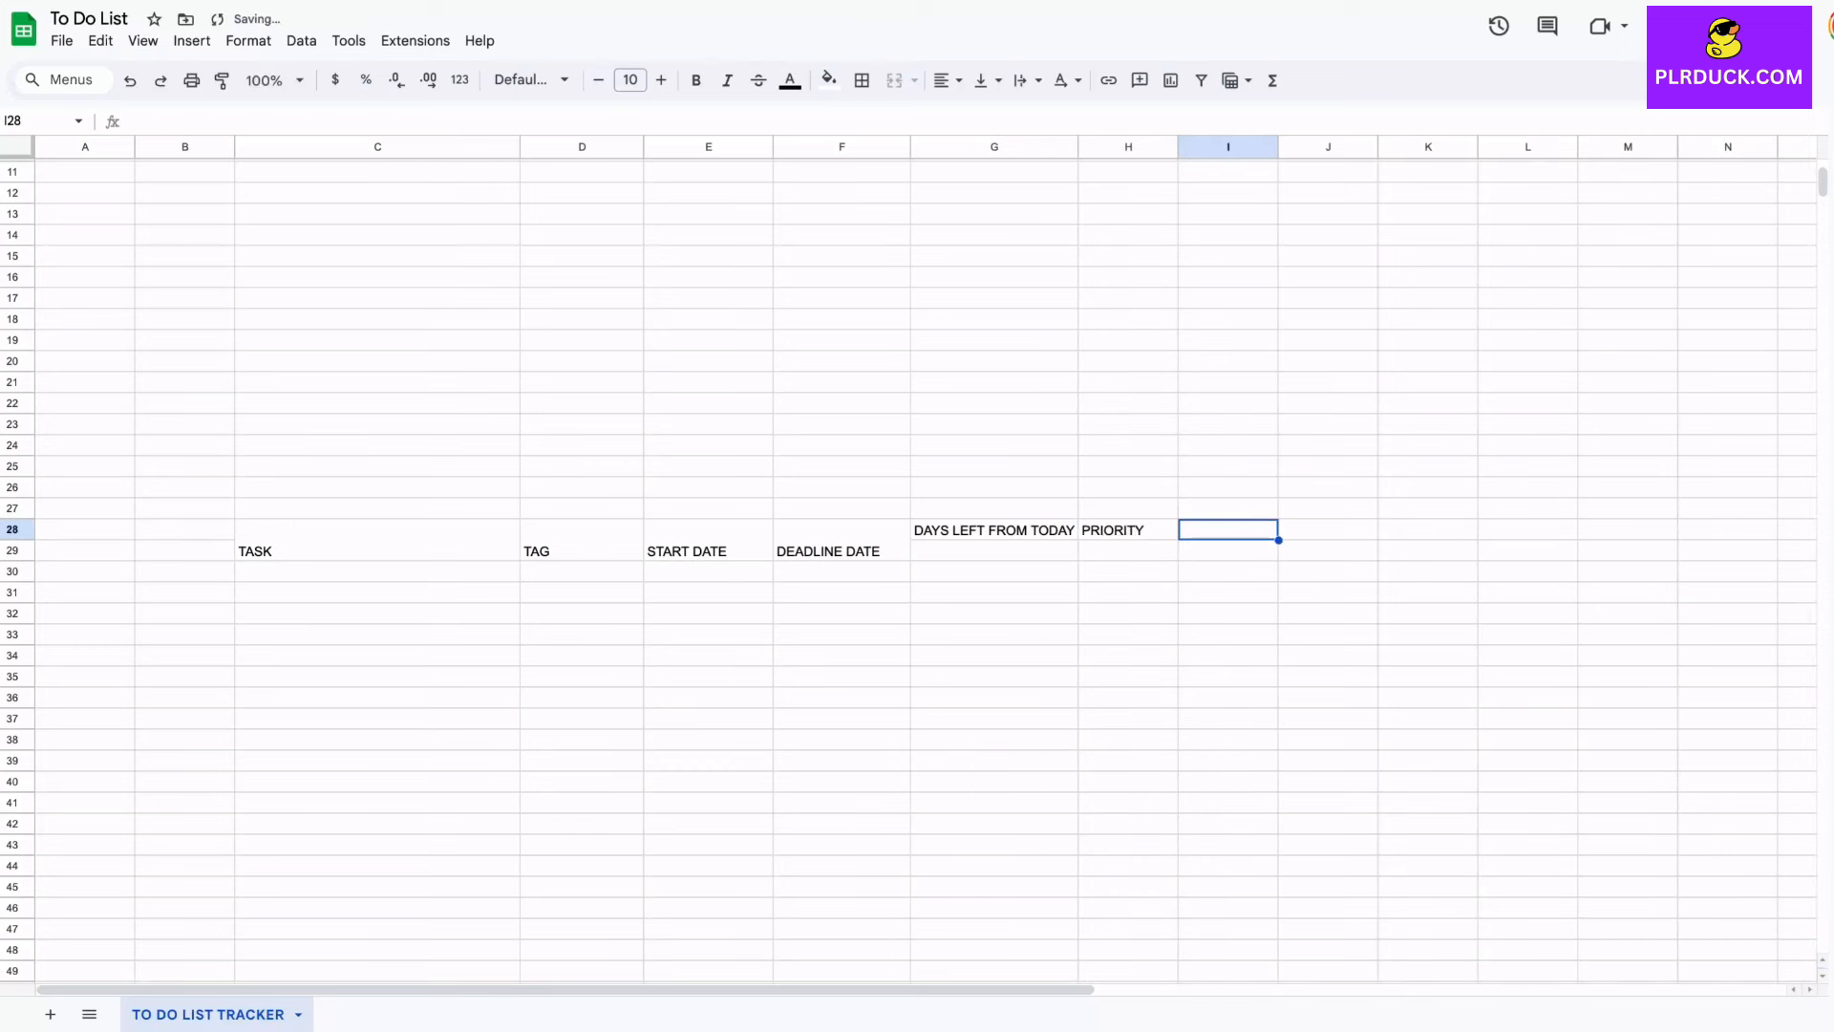
Step: Enter the headers STATUS in I28 and PERSON IN CHARGE in J28, and widen column J to fit
type("ST")
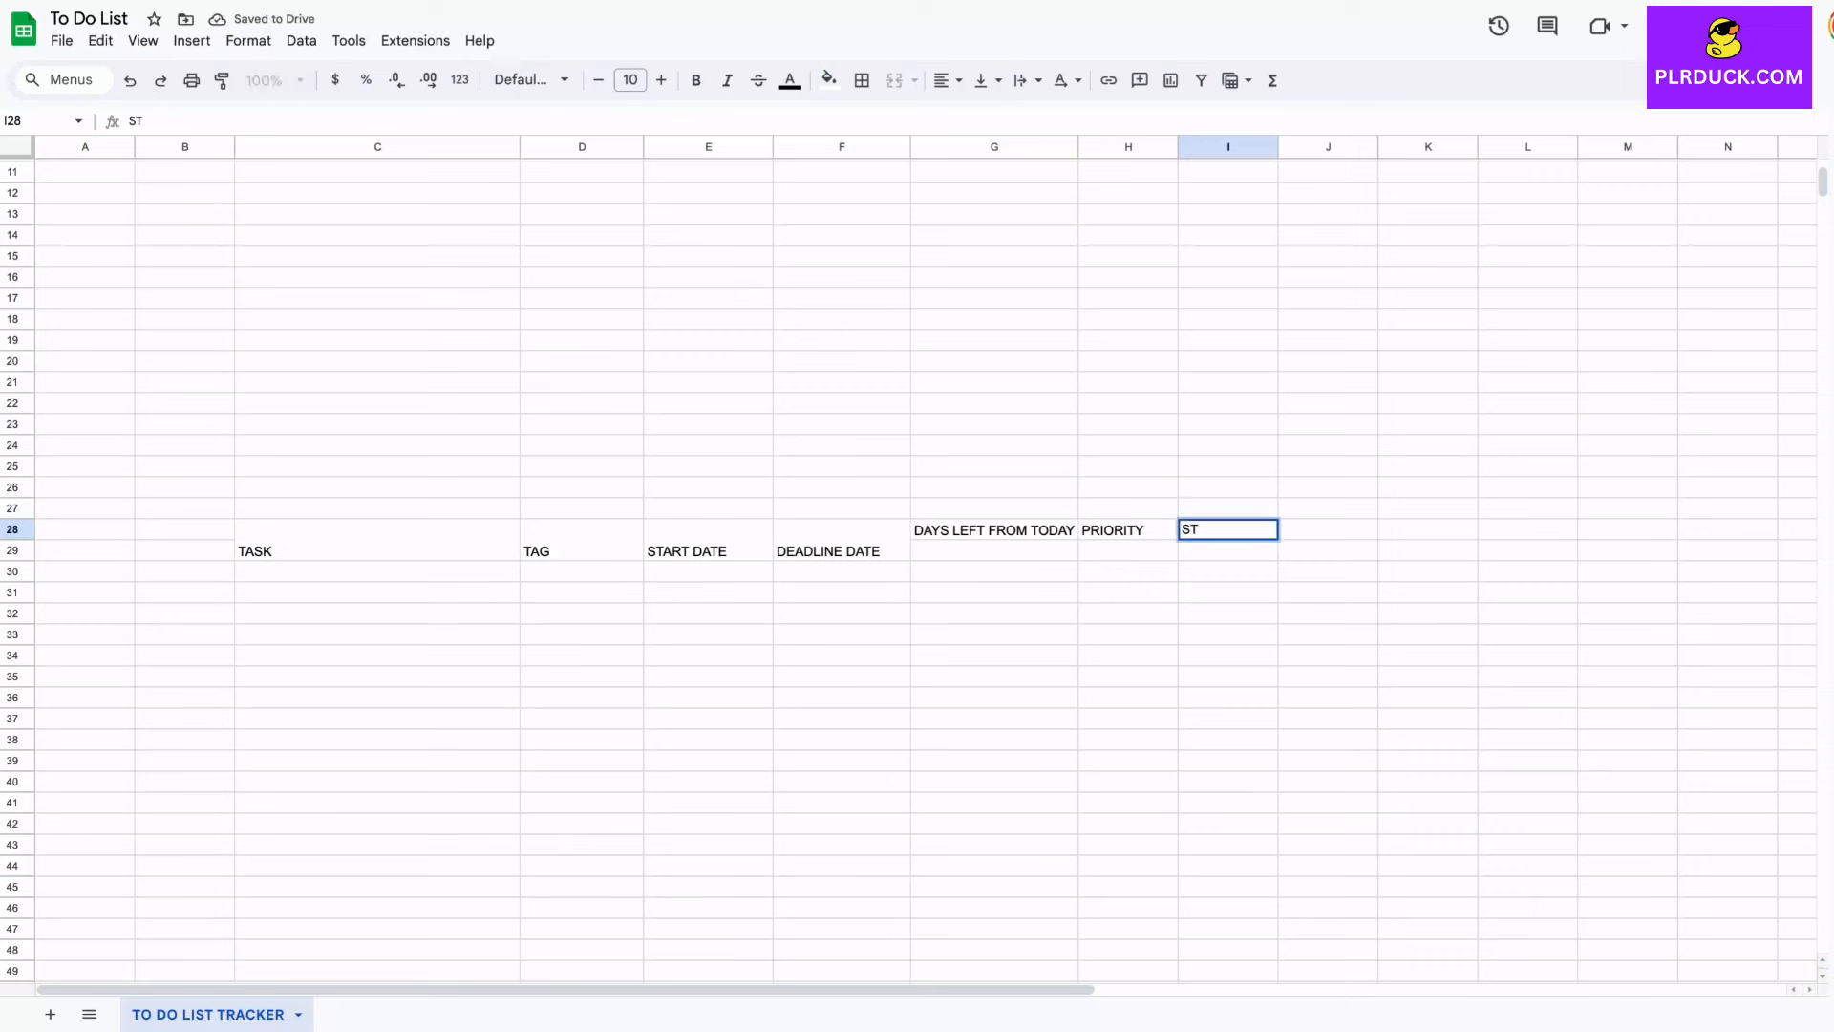
type("ATUS")
key("Tab")
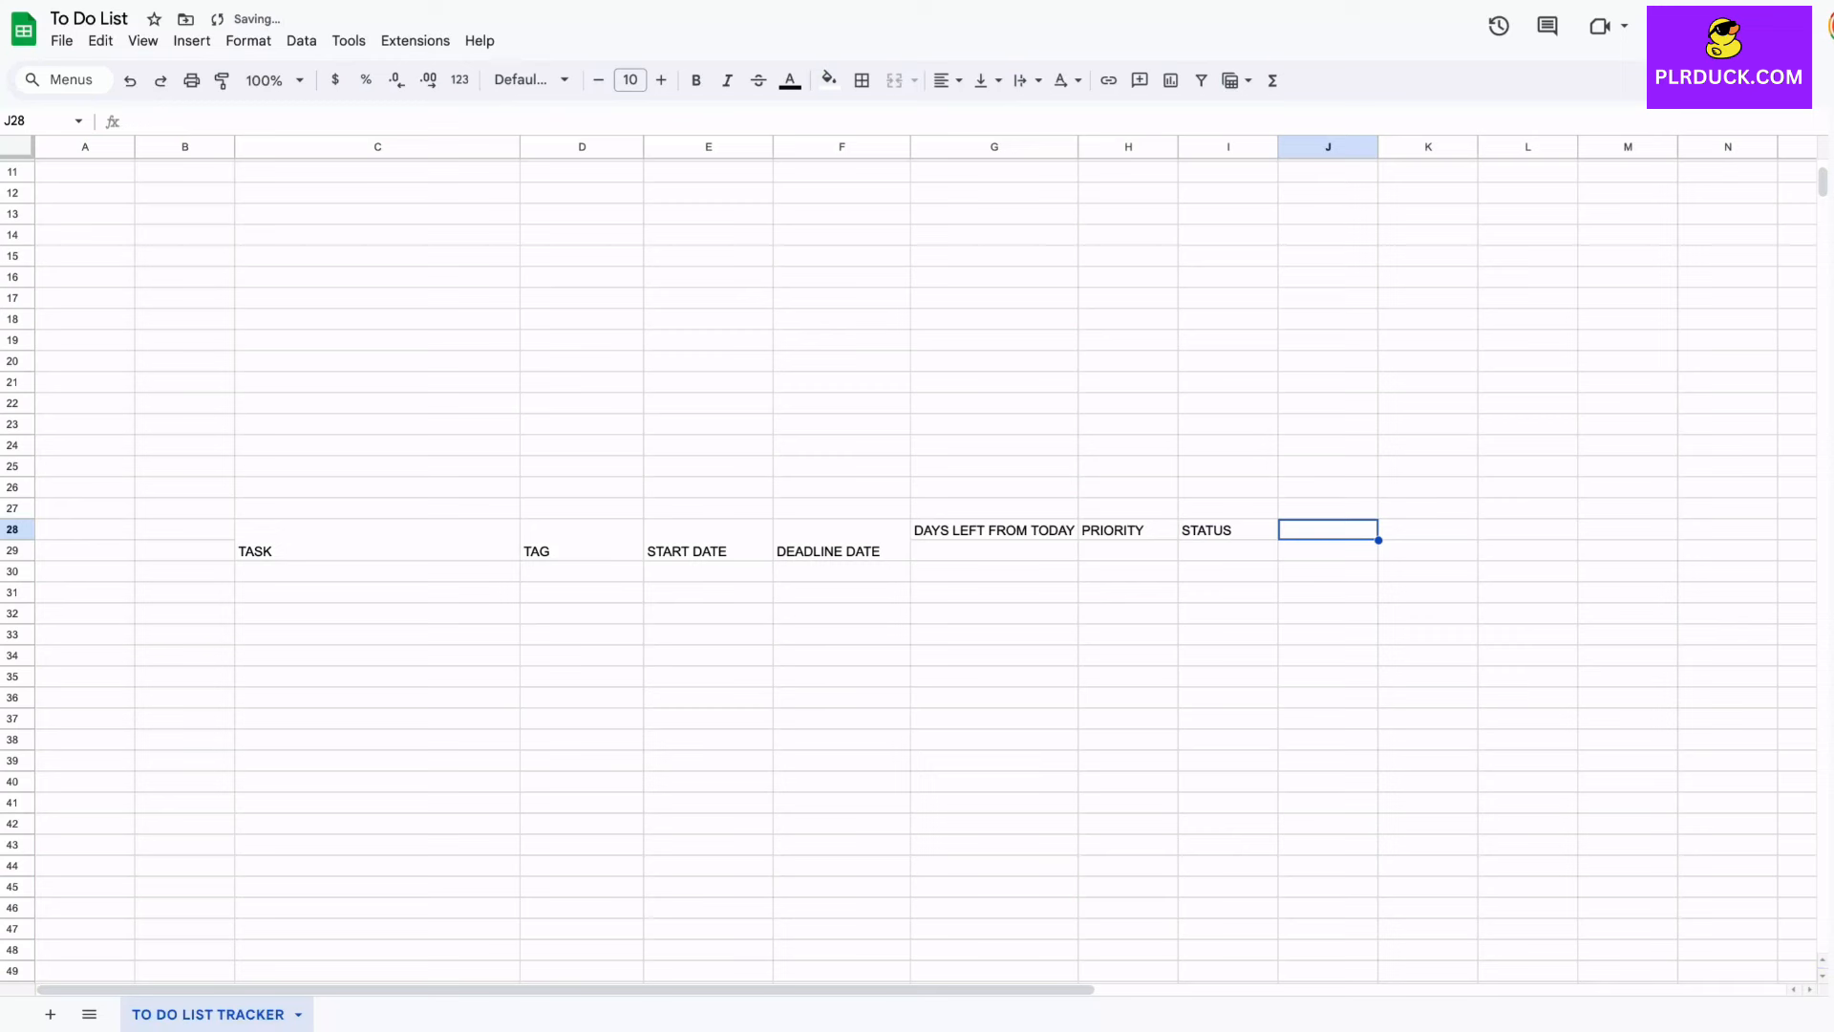
type("PERSON IN CHARGE")
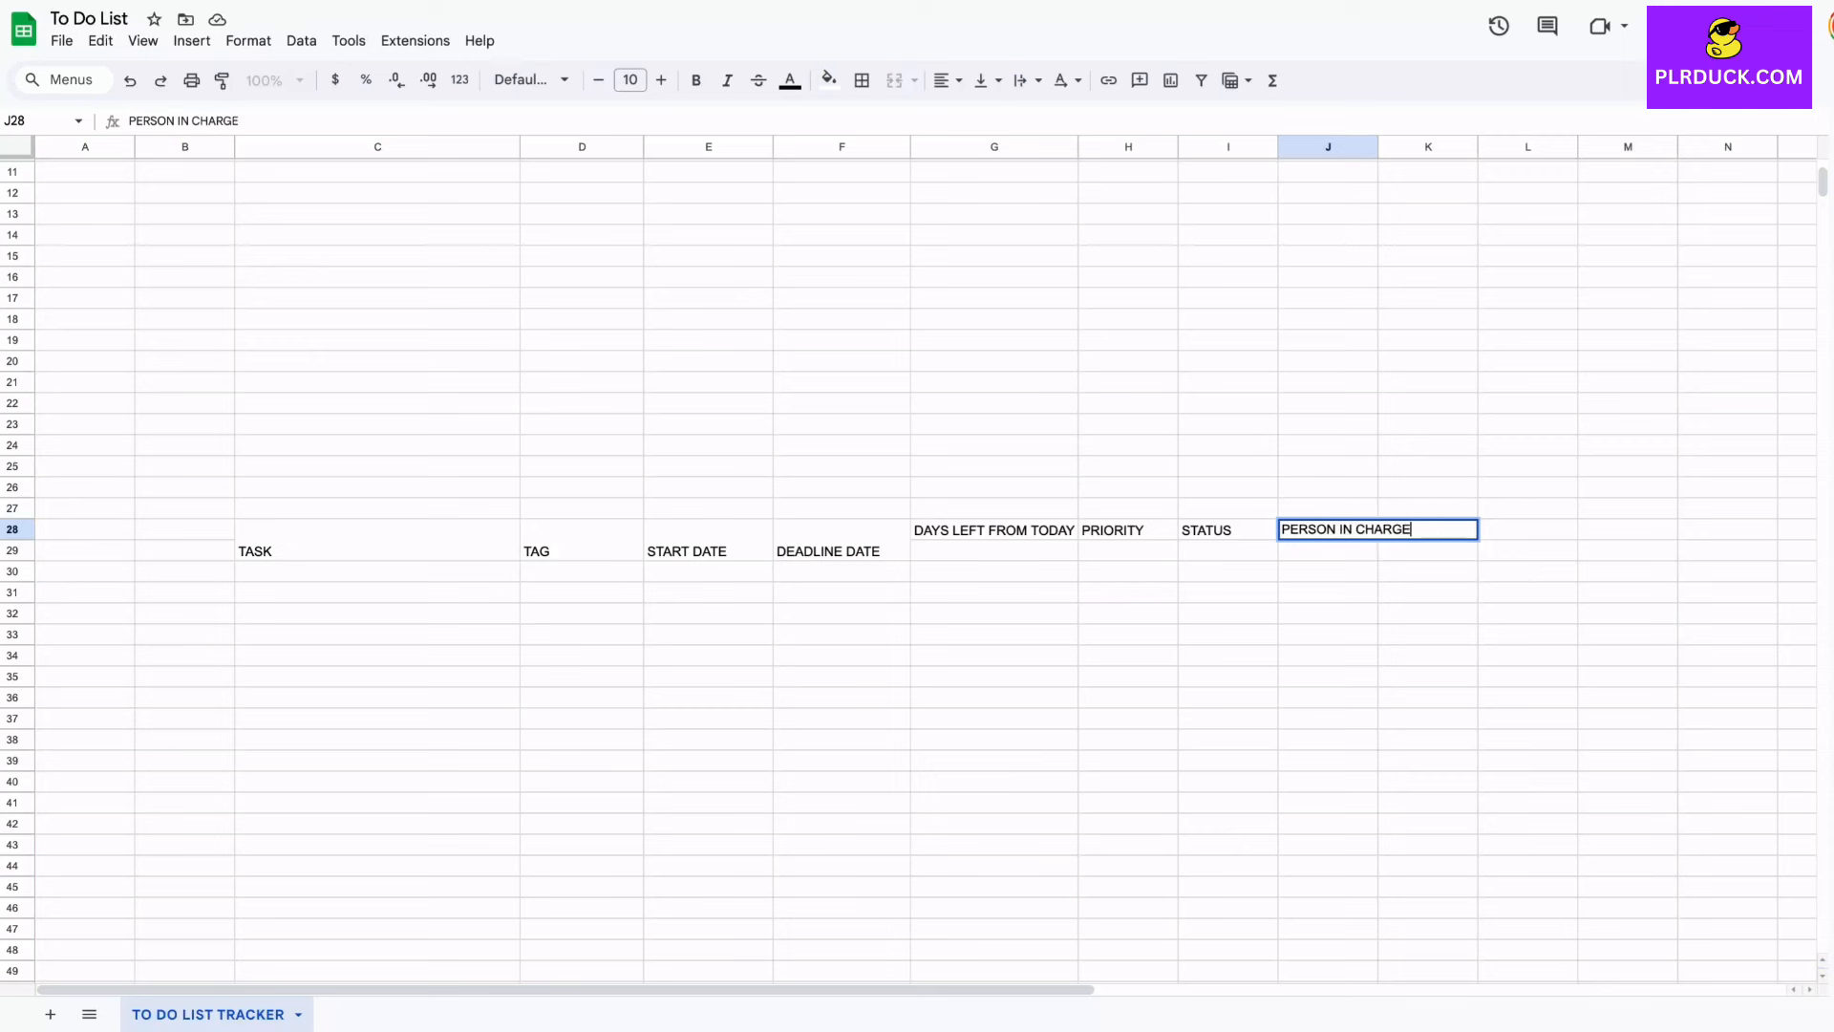
left_click_drag(1378, 146, 1431, 146)
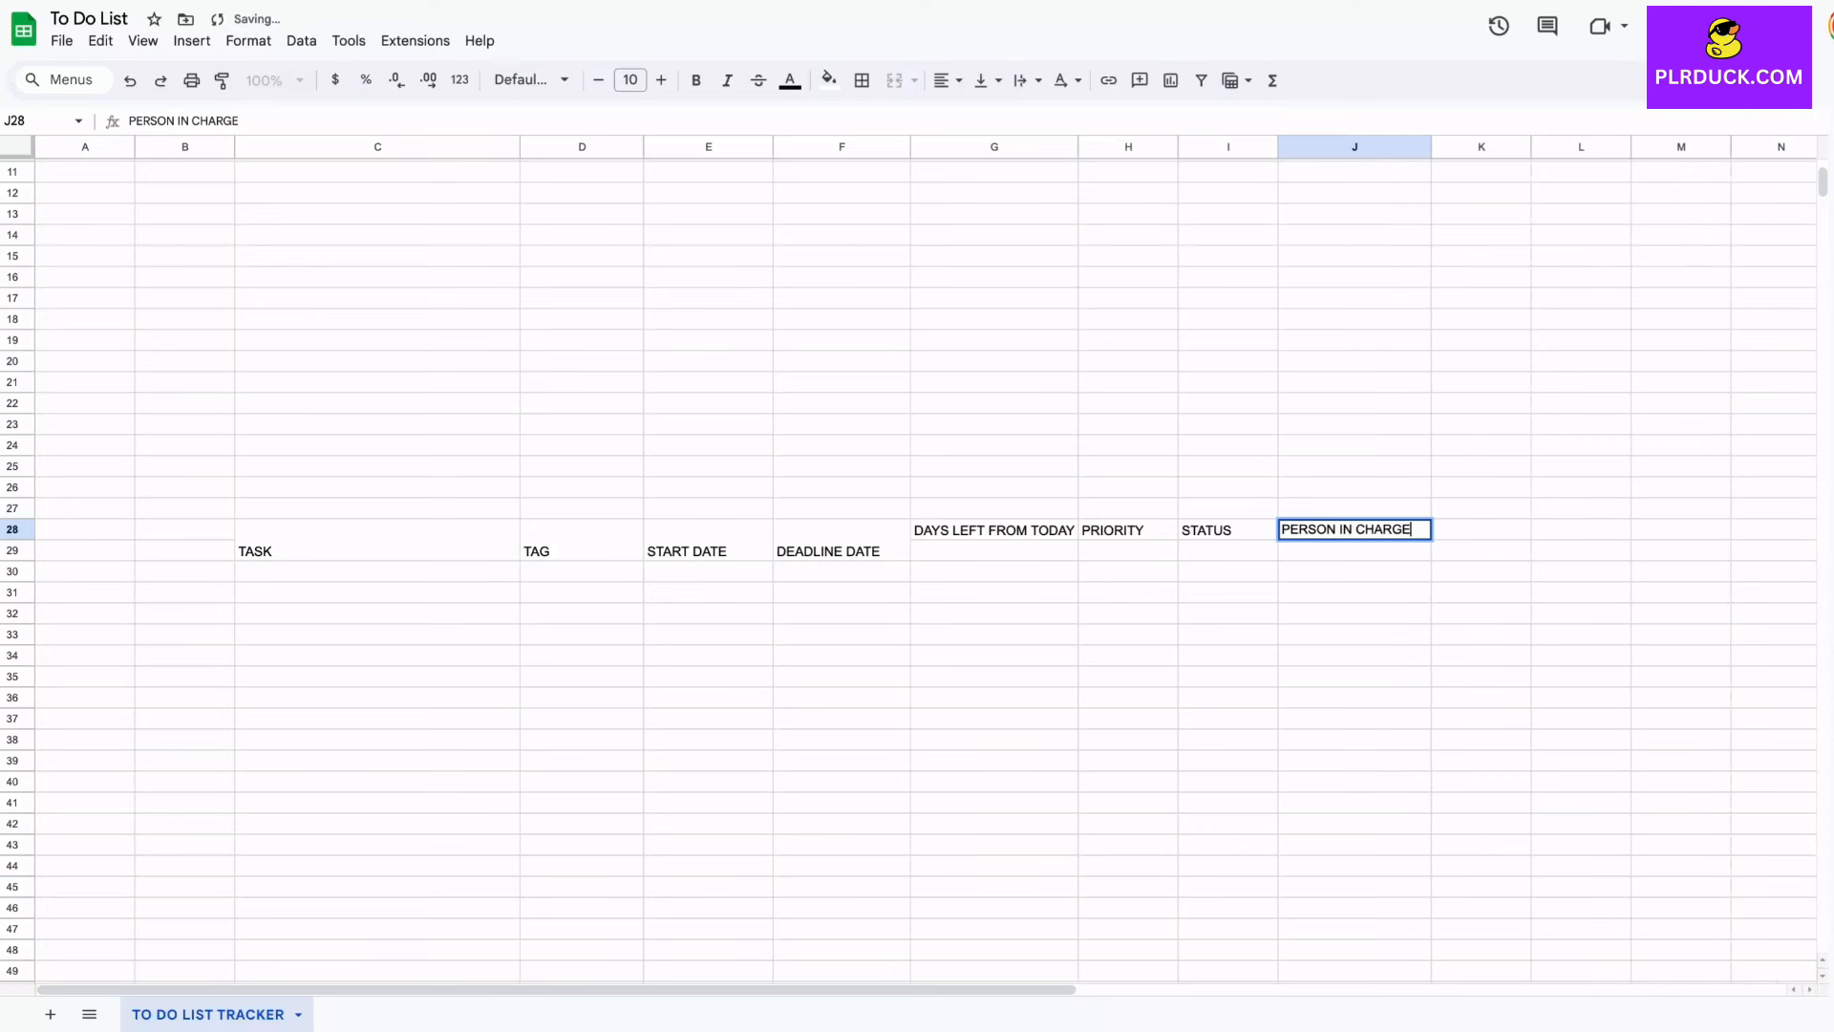
key("Tab")
Step: Enter the header COMMENTS in K28 and widen column K well beyond the text
type("COMMENTS")
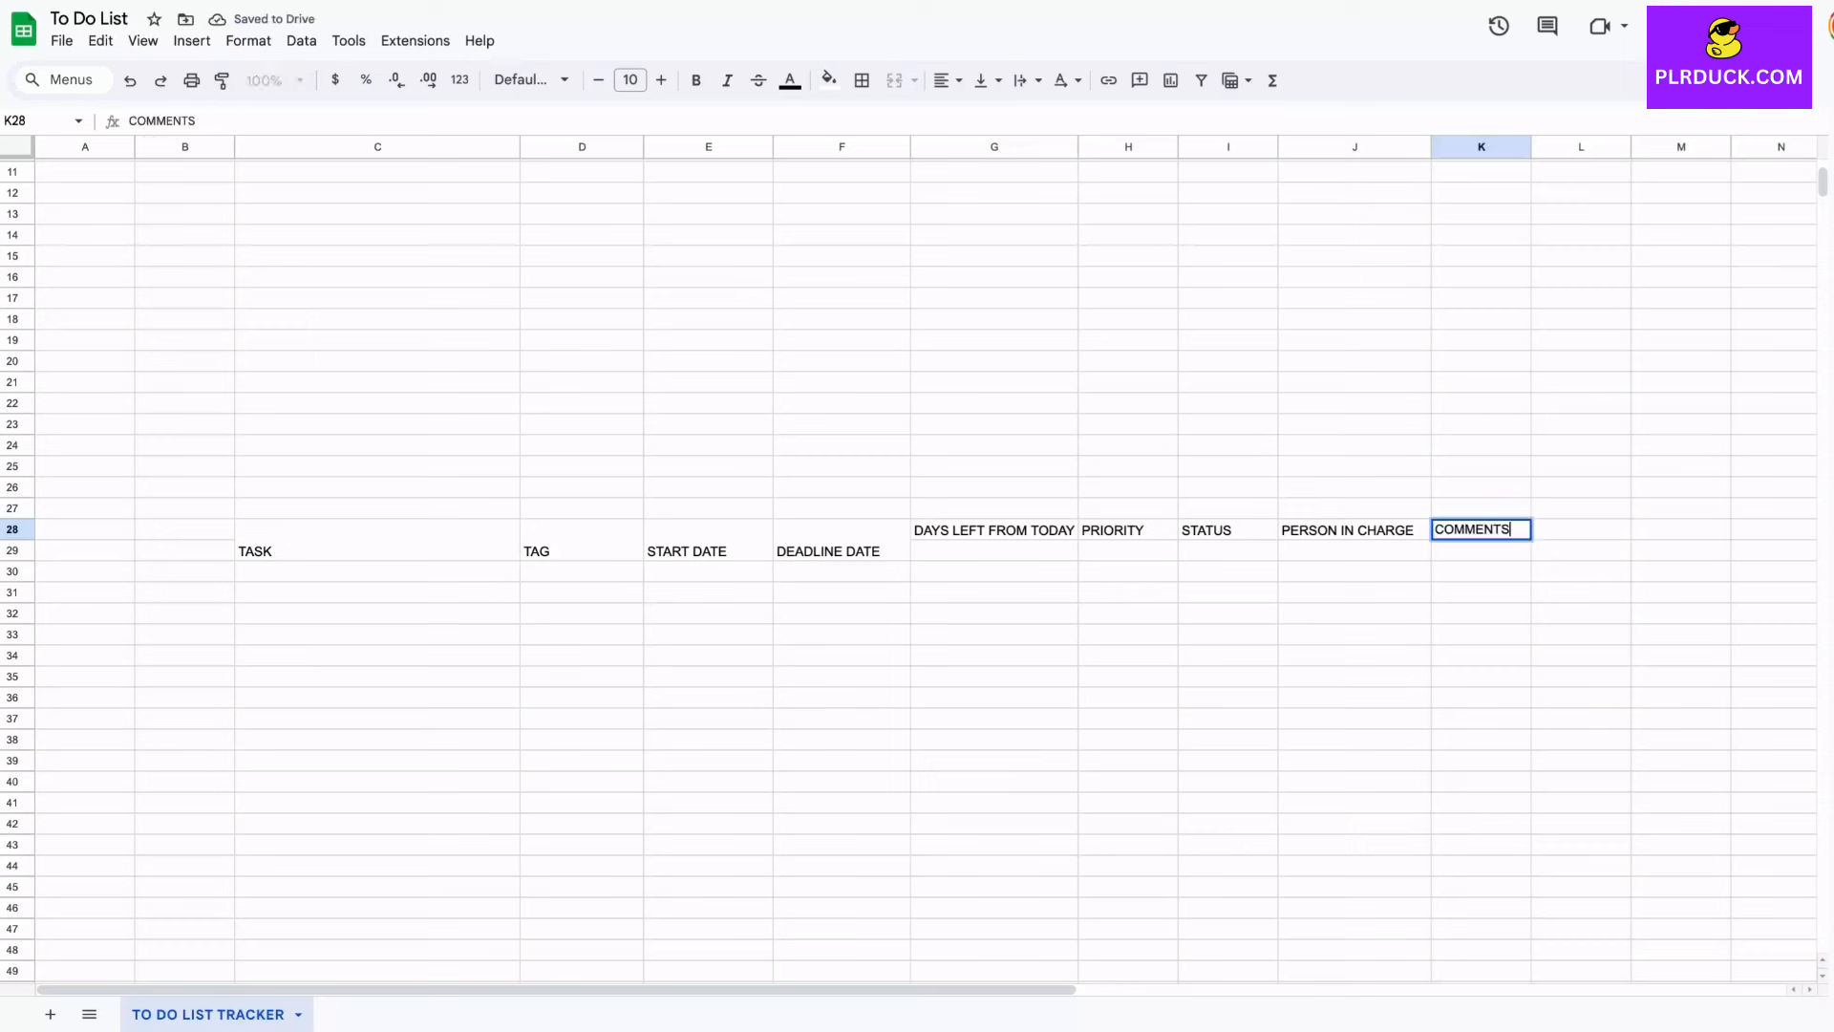
left_click_drag(1531, 147, 1702, 147)
scroll(1513, 620, "right", 1)
left_click(1513, 620)
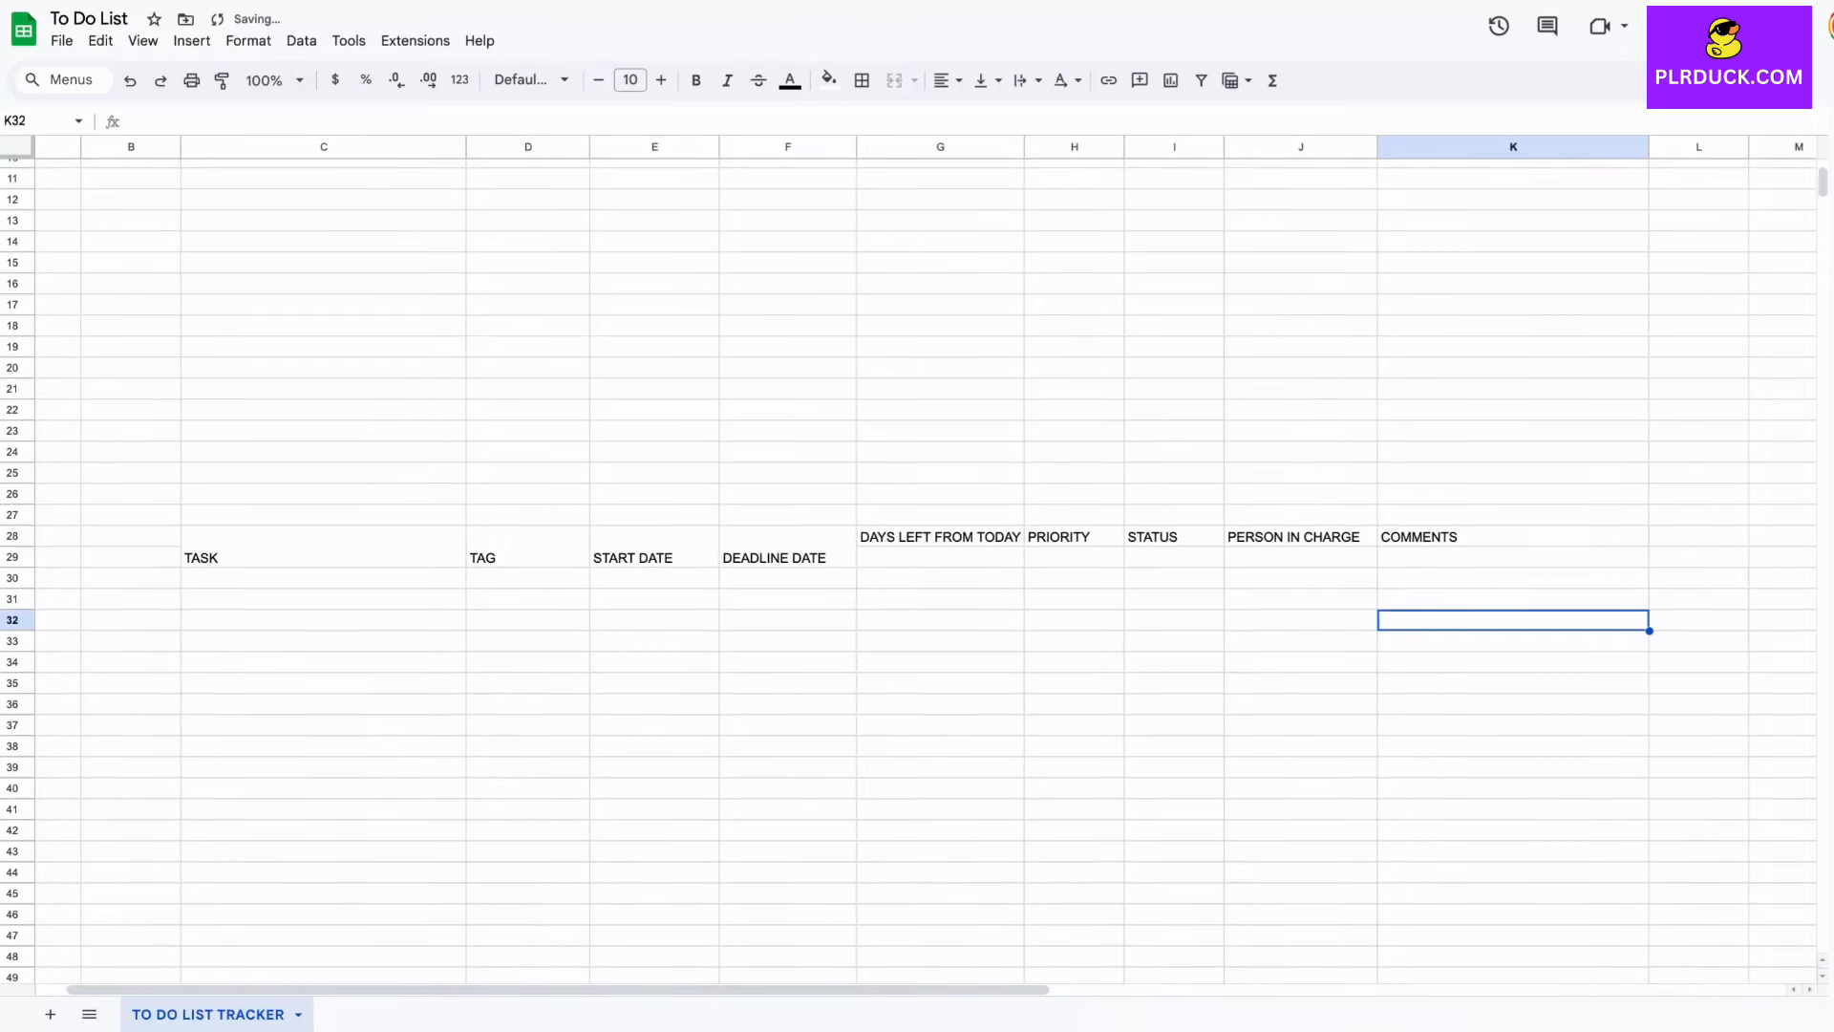
Step: Enter the header OVERDUE STATUS in cell L28
left_click(1698, 516)
left_click(1699, 536)
type("OVERDU")
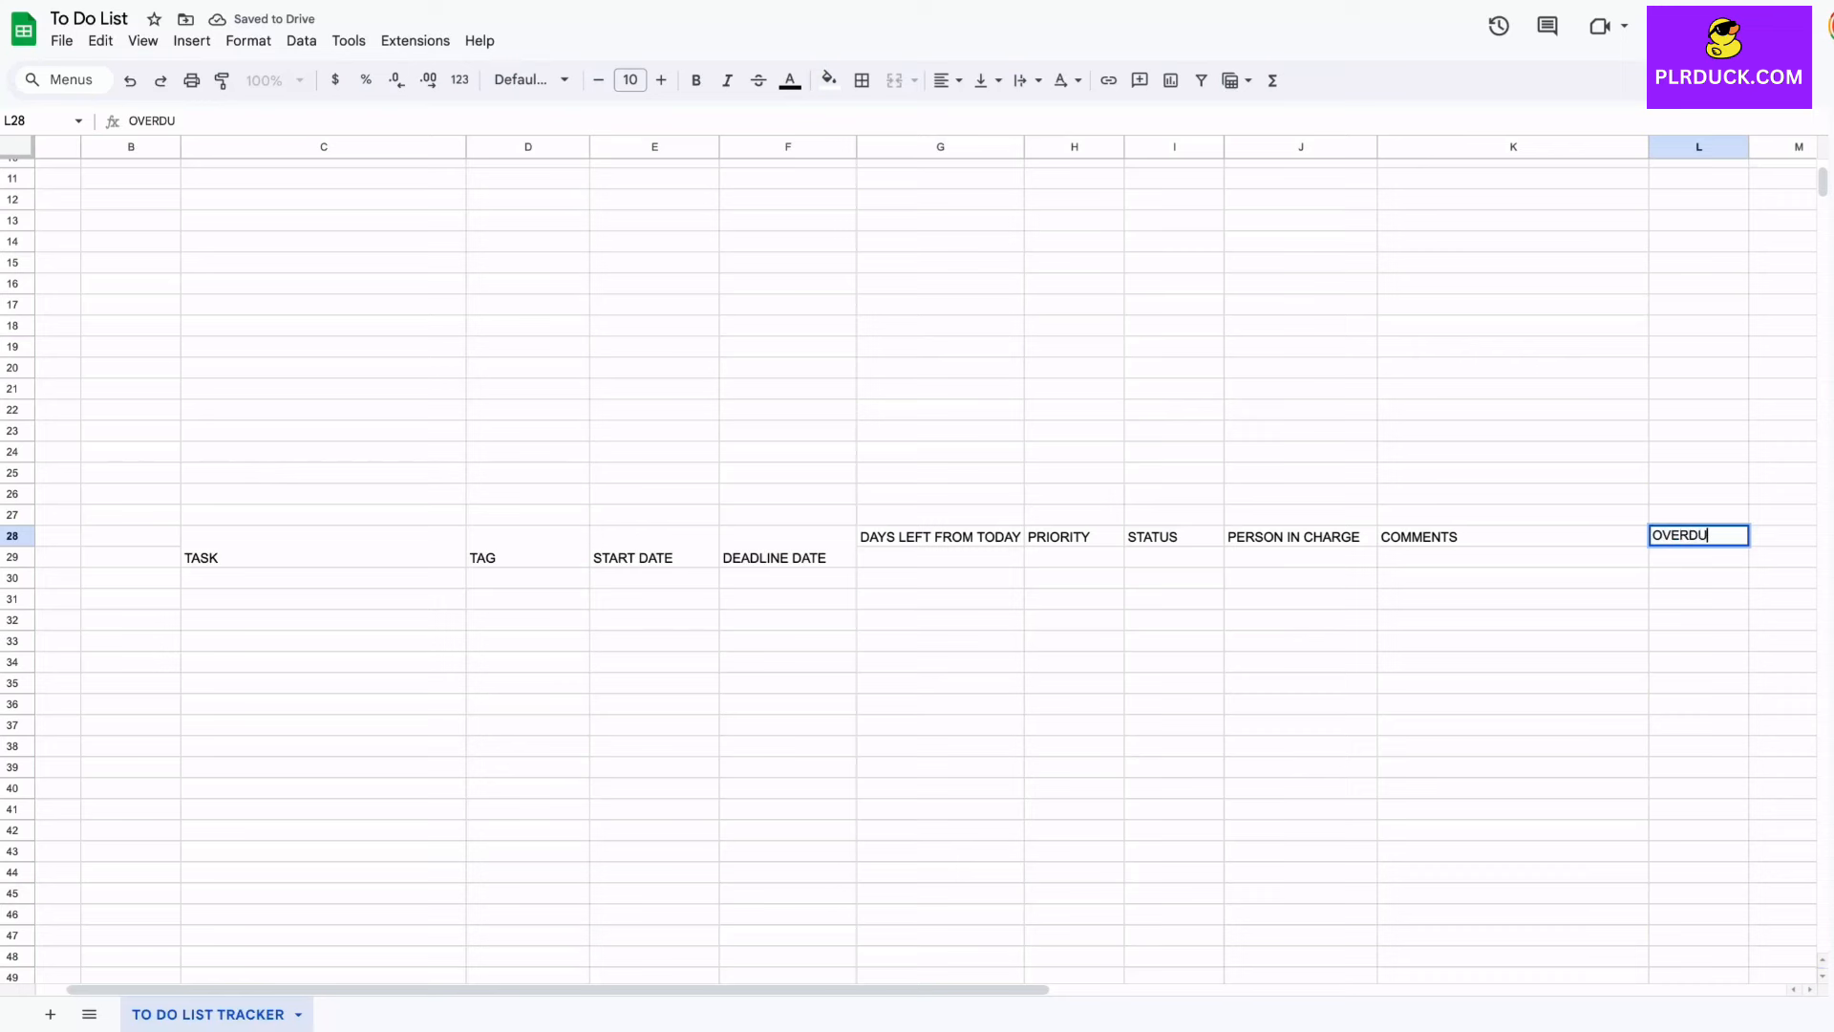
type("E STATUS")
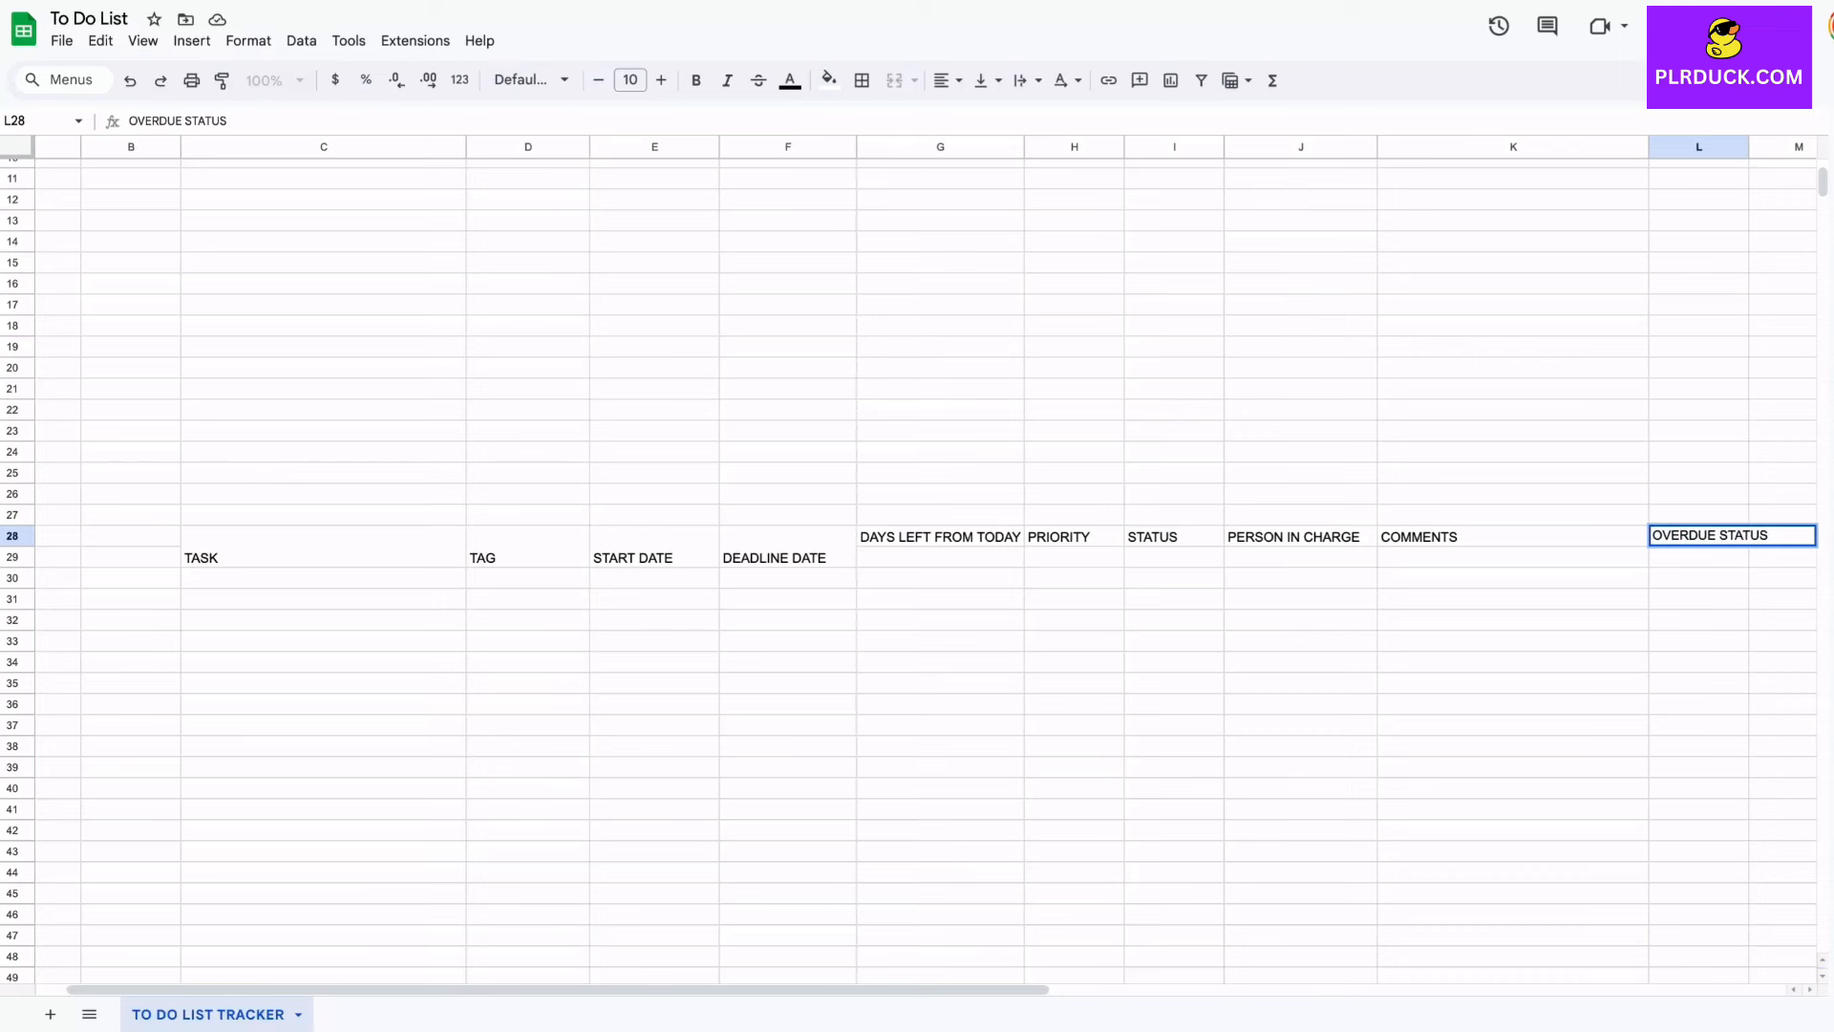
left_click(1514, 662)
Step: Merge each header from DAYS LEFT FROM TODAY to OVERDUE STATUS across rows 28 and 29, and widen column L to fit its text
left_click(940, 536)
left_click_drag(939, 536, 940, 556)
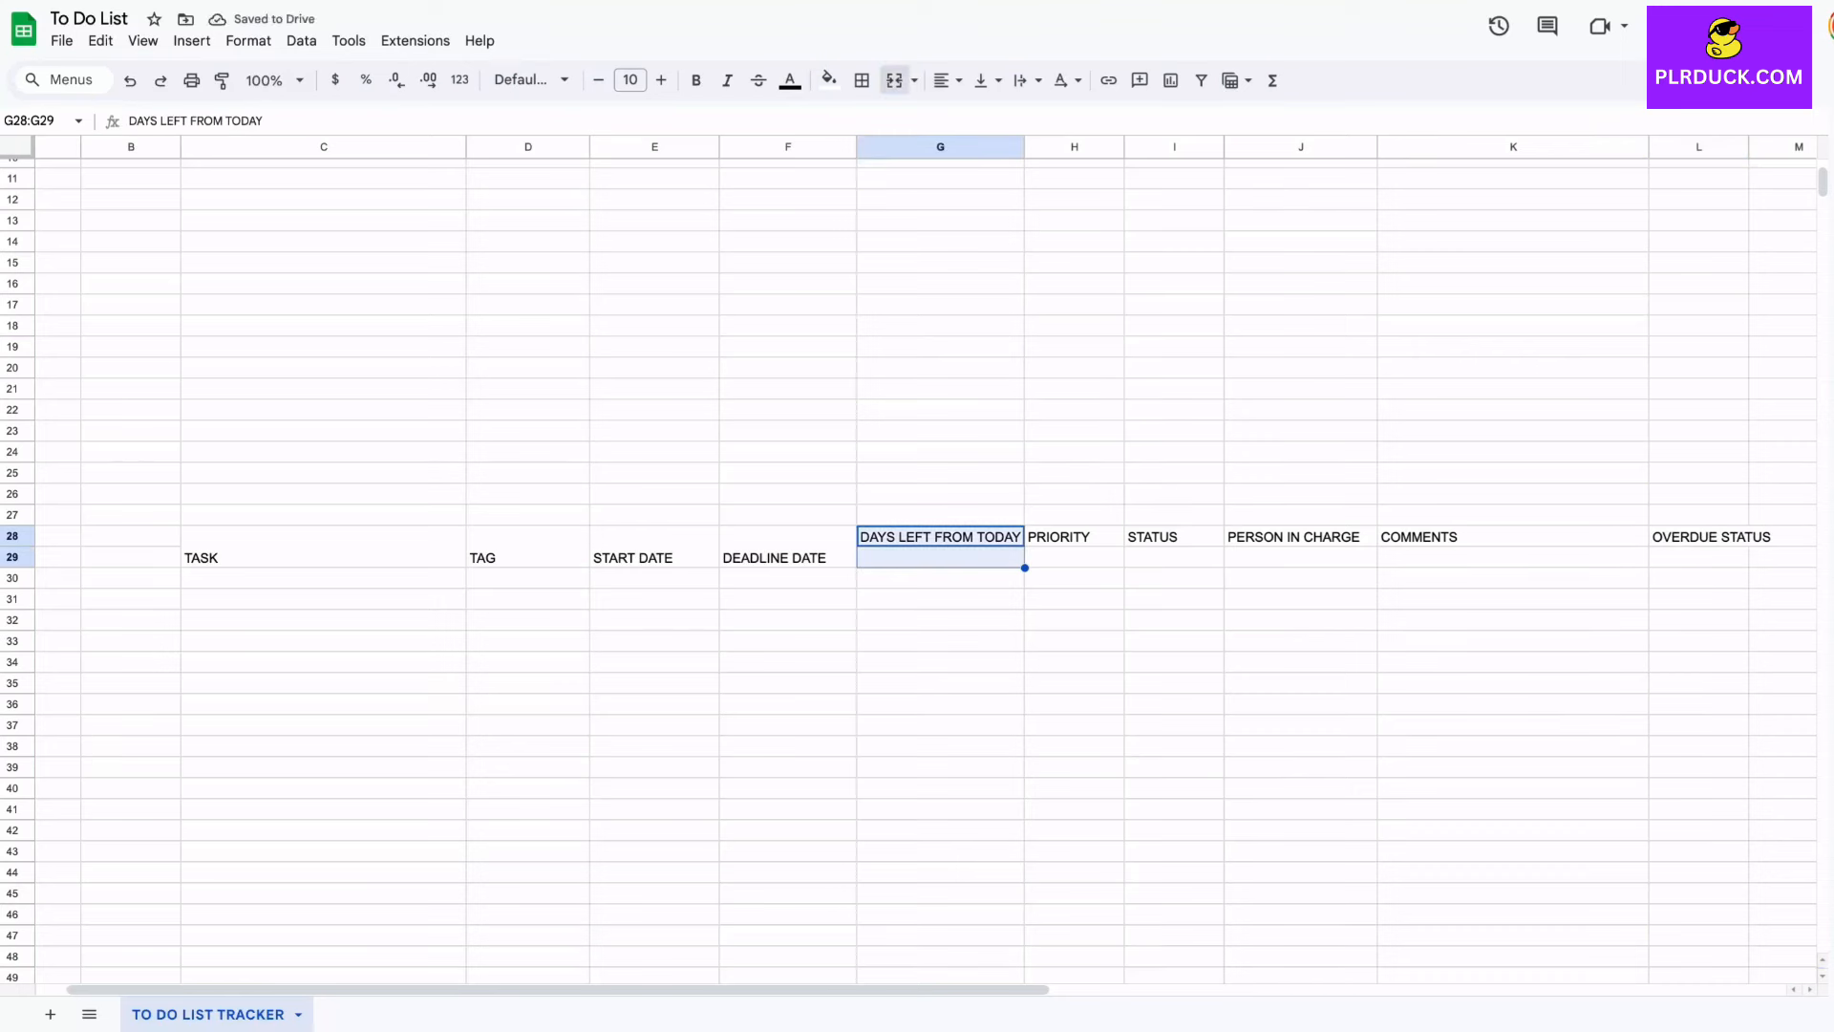
left_click(894, 80)
left_click_drag(1074, 535, 1174, 557)
left_click(894, 80)
left_click(894, 80)
left_click_drag(1300, 535, 1300, 557)
left_click(894, 80)
left_click_drag(1513, 536, 1513, 556)
left_click(894, 80)
left_click_drag(1698, 536, 1699, 557)
left_click(894, 80)
left_click_drag(1748, 147, 1773, 147)
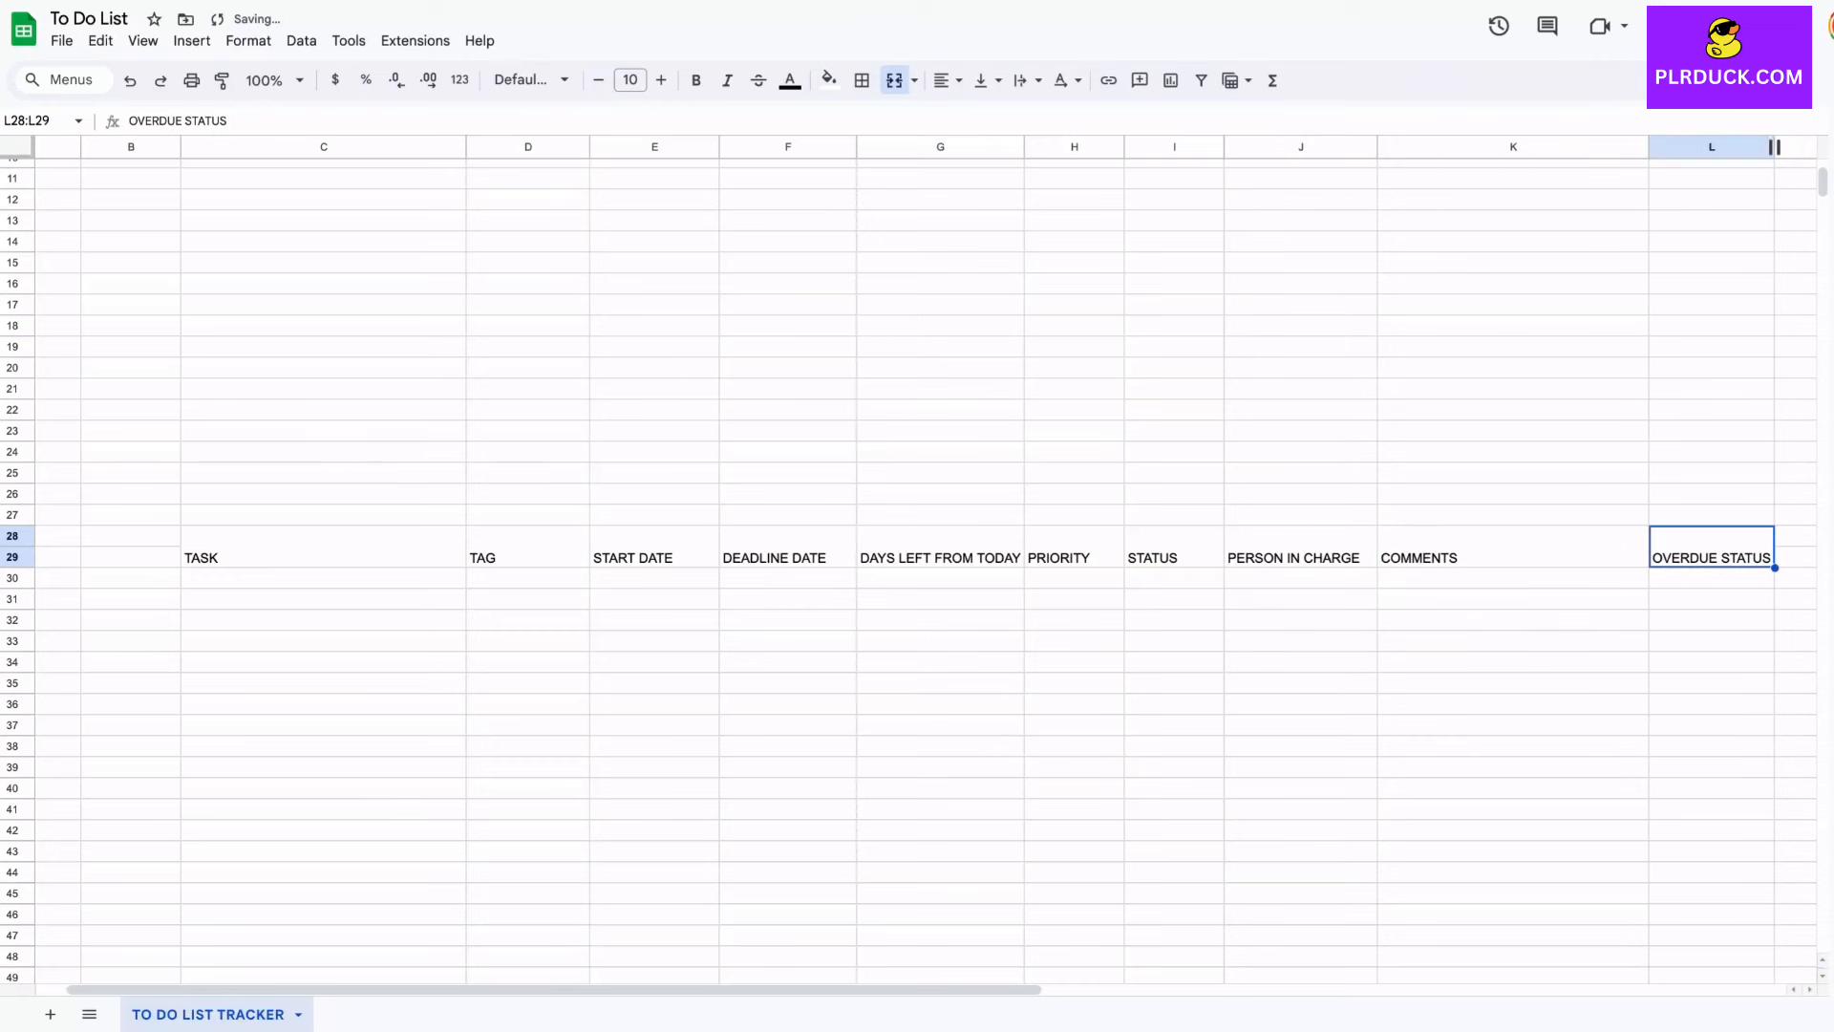
Step: Set the table headers in C28:L29 to font size 12 and bold
left_click_drag(323, 547, 1709, 546)
left_click(661, 79)
left_click(661, 80)
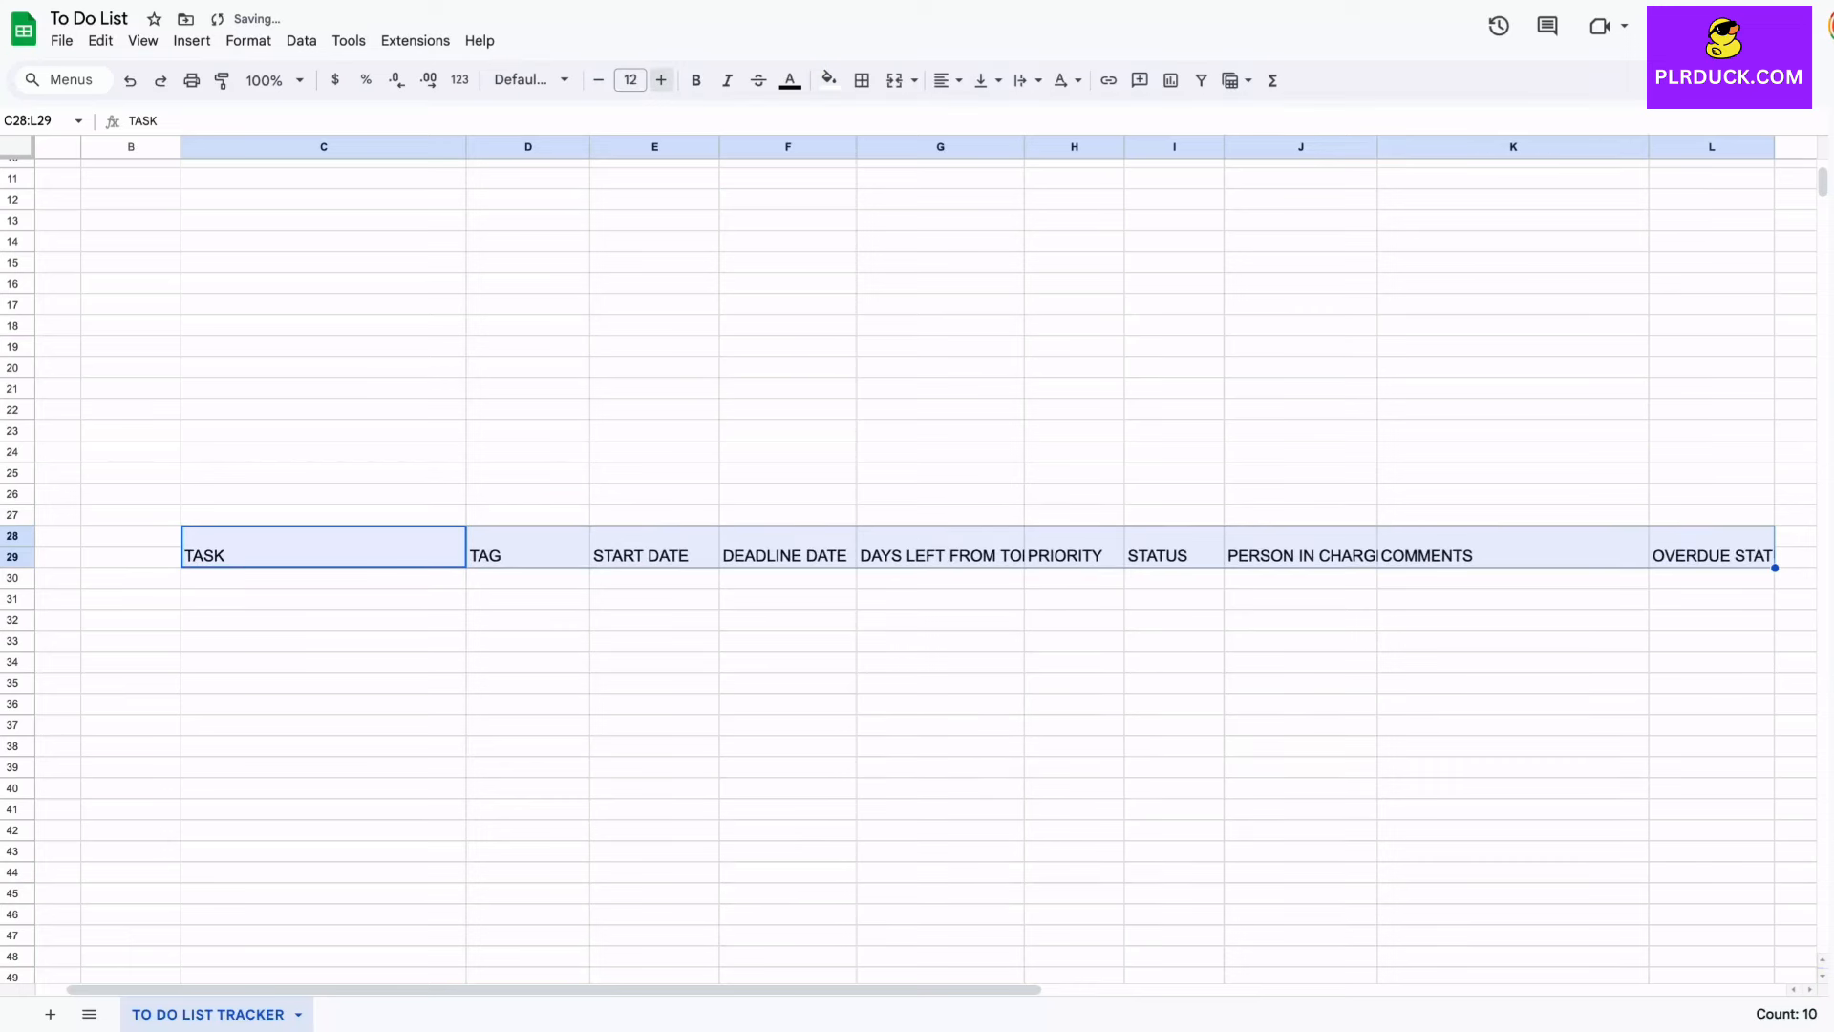
left_click(696, 80)
Step: Fill the header row C28:L29 with the custom light purple and centre its text horizontally
left_click(829, 79)
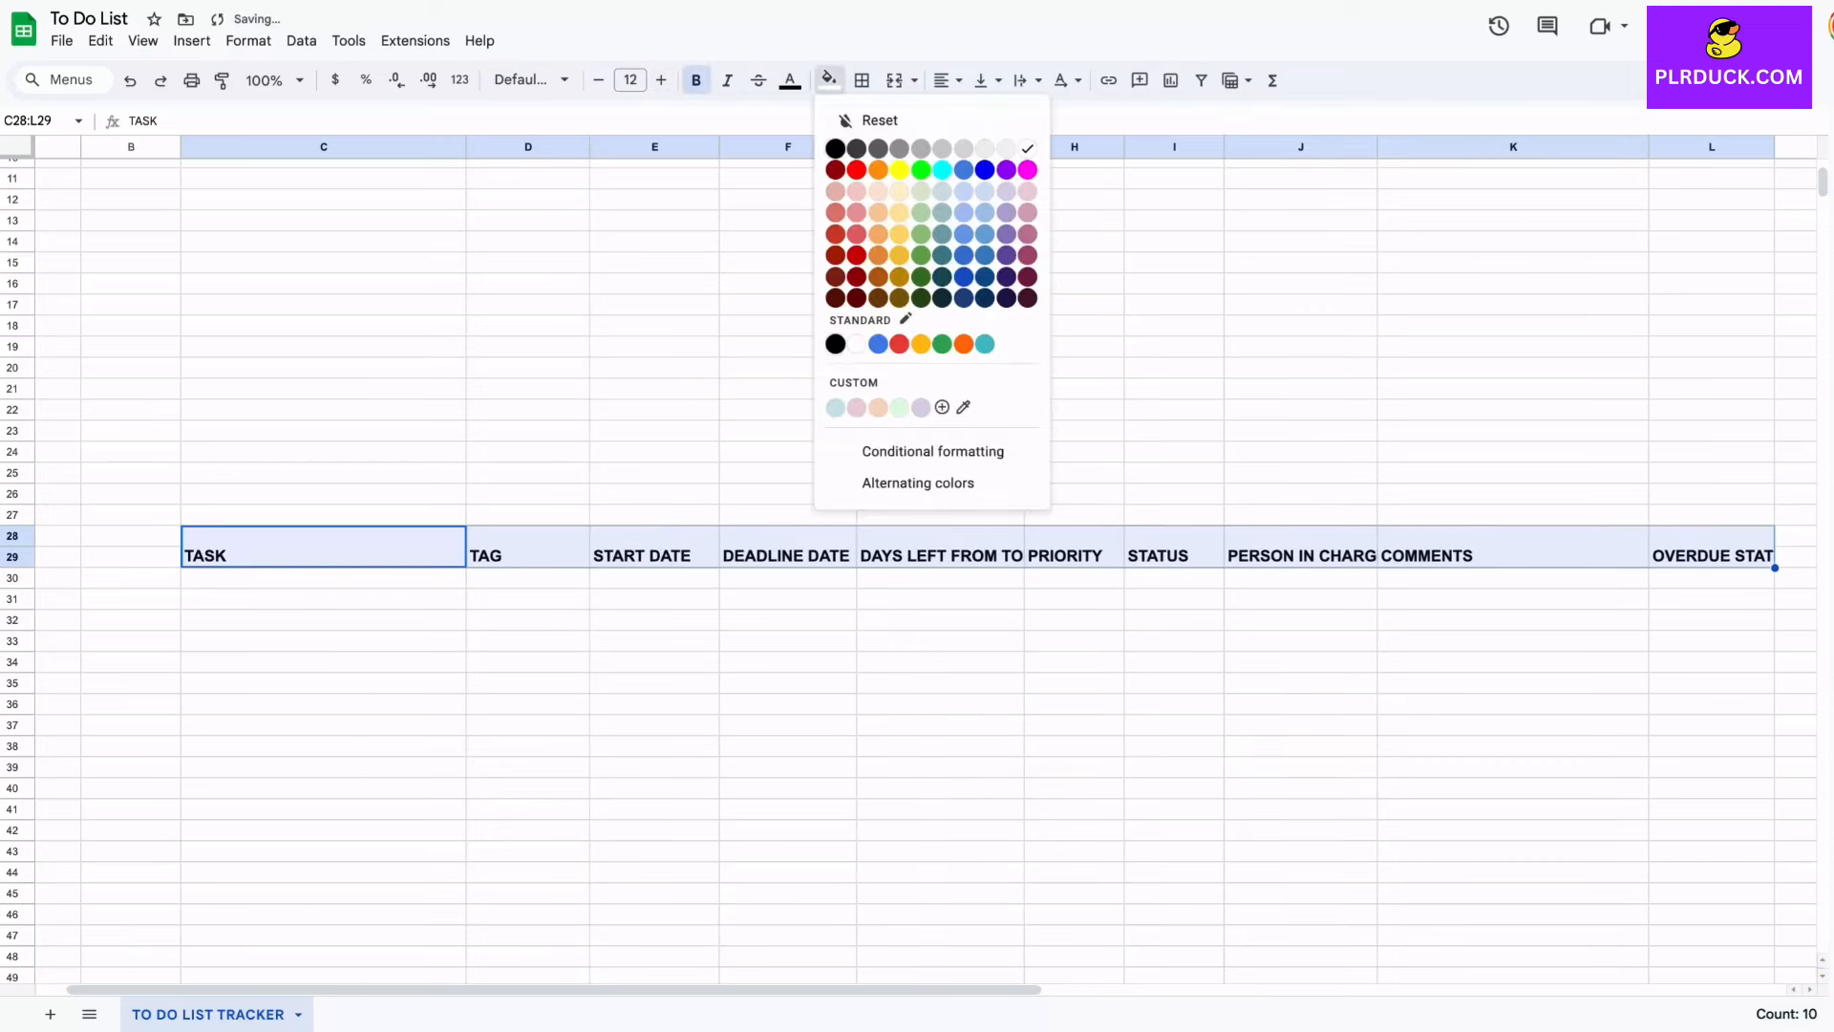
left_click(920, 407)
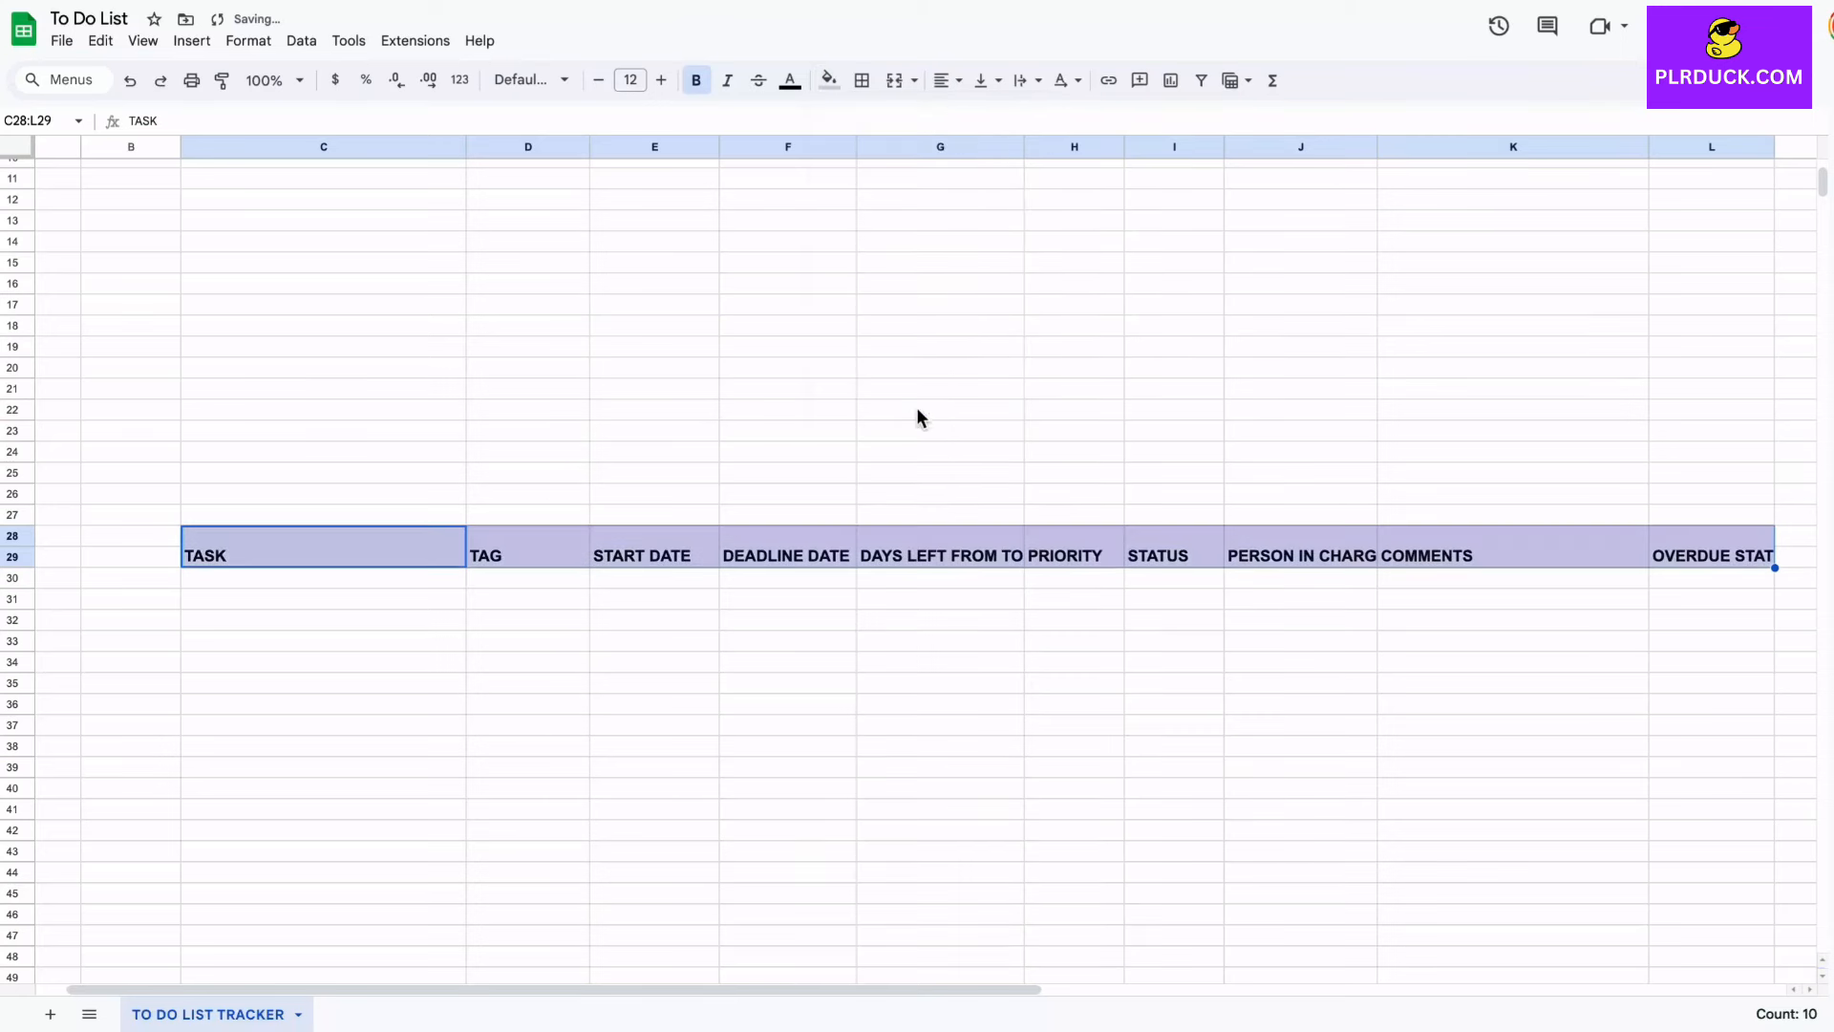
left_click(947, 80)
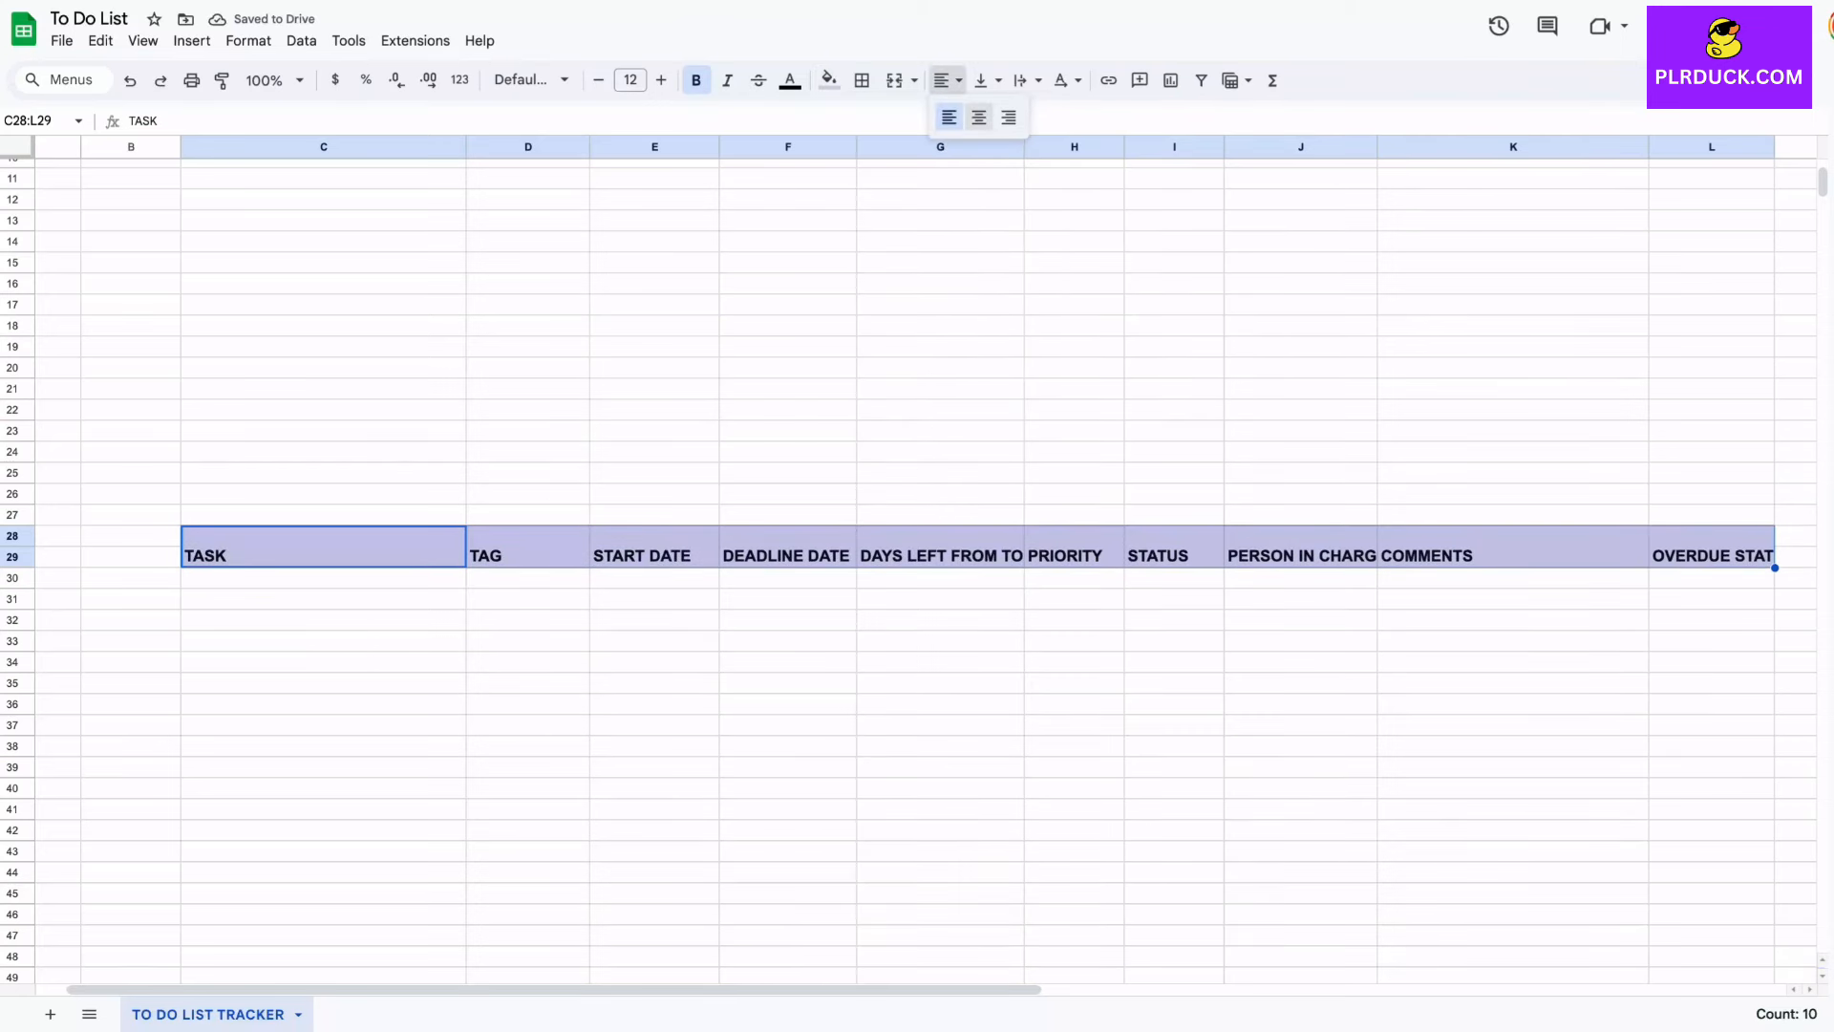
left_click(979, 117)
left_click(528, 641)
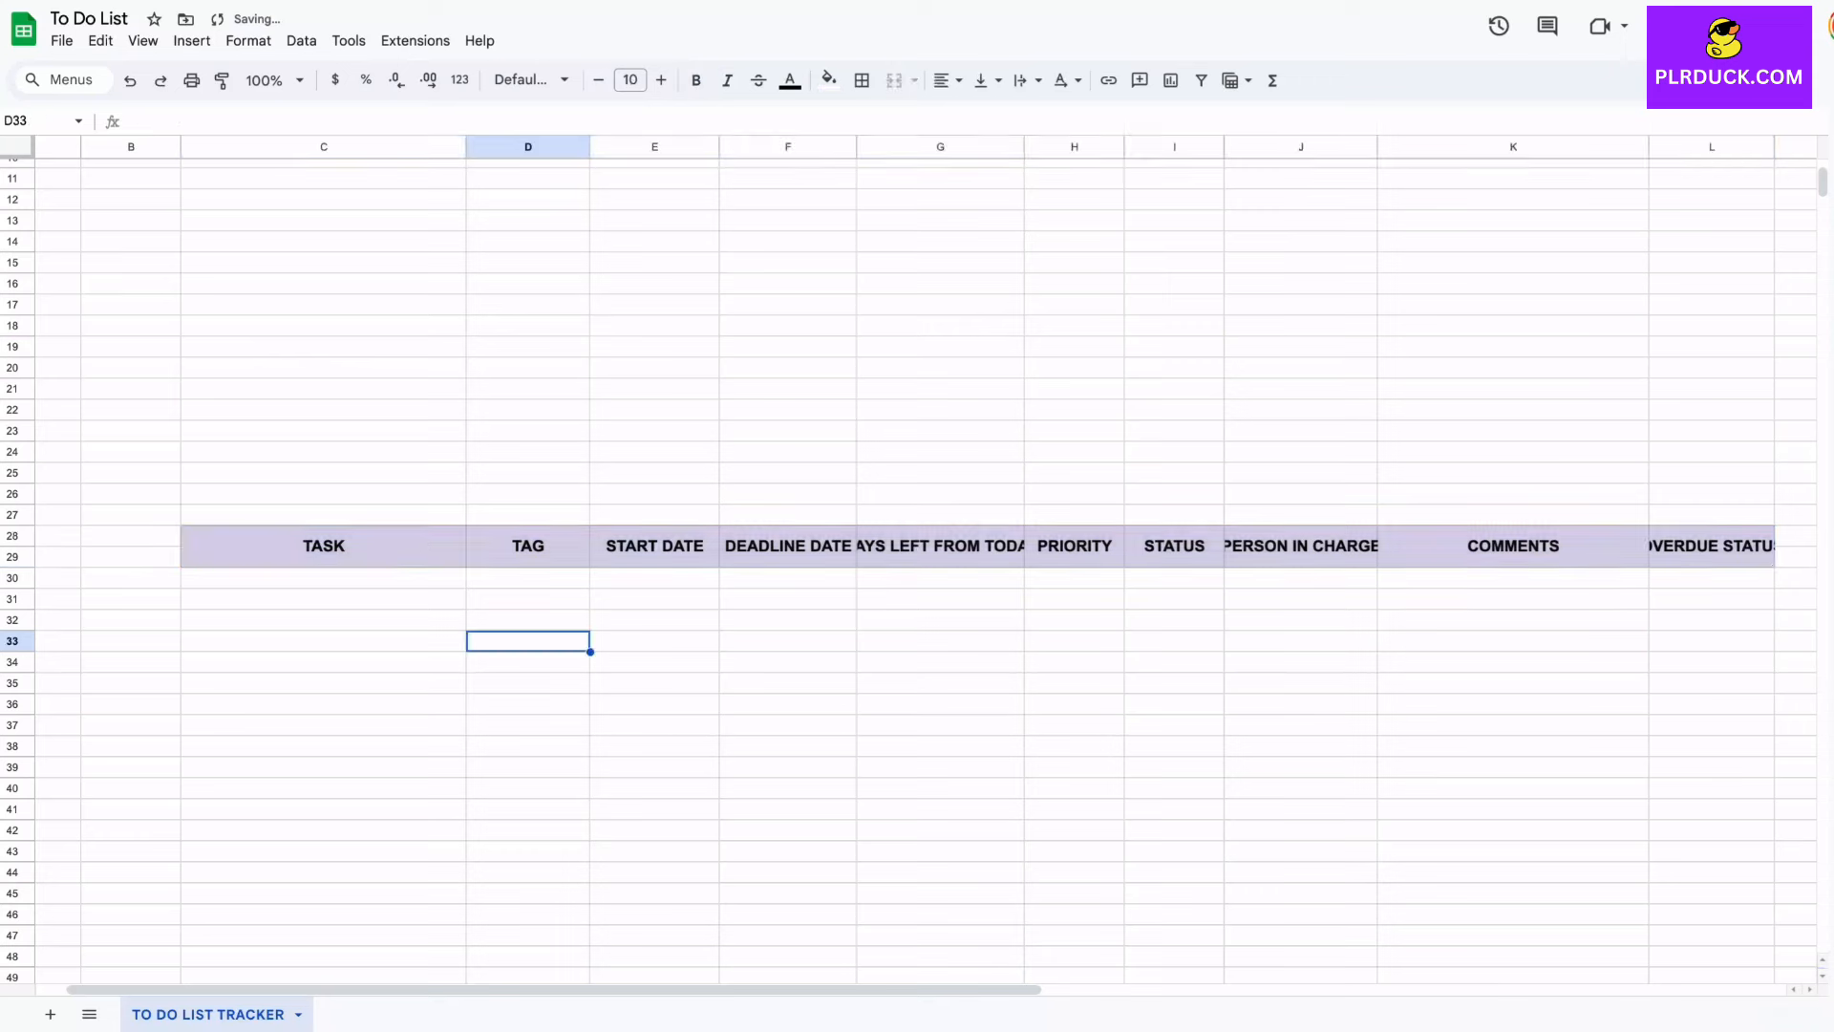
Step: Adjust the widths of columns F, G, I, J and L so their bold headers fit
left_click_drag(1223, 146, 1220, 147)
left_click_drag(1372, 146, 1388, 147)
scroll(1388, 146, "right", 3)
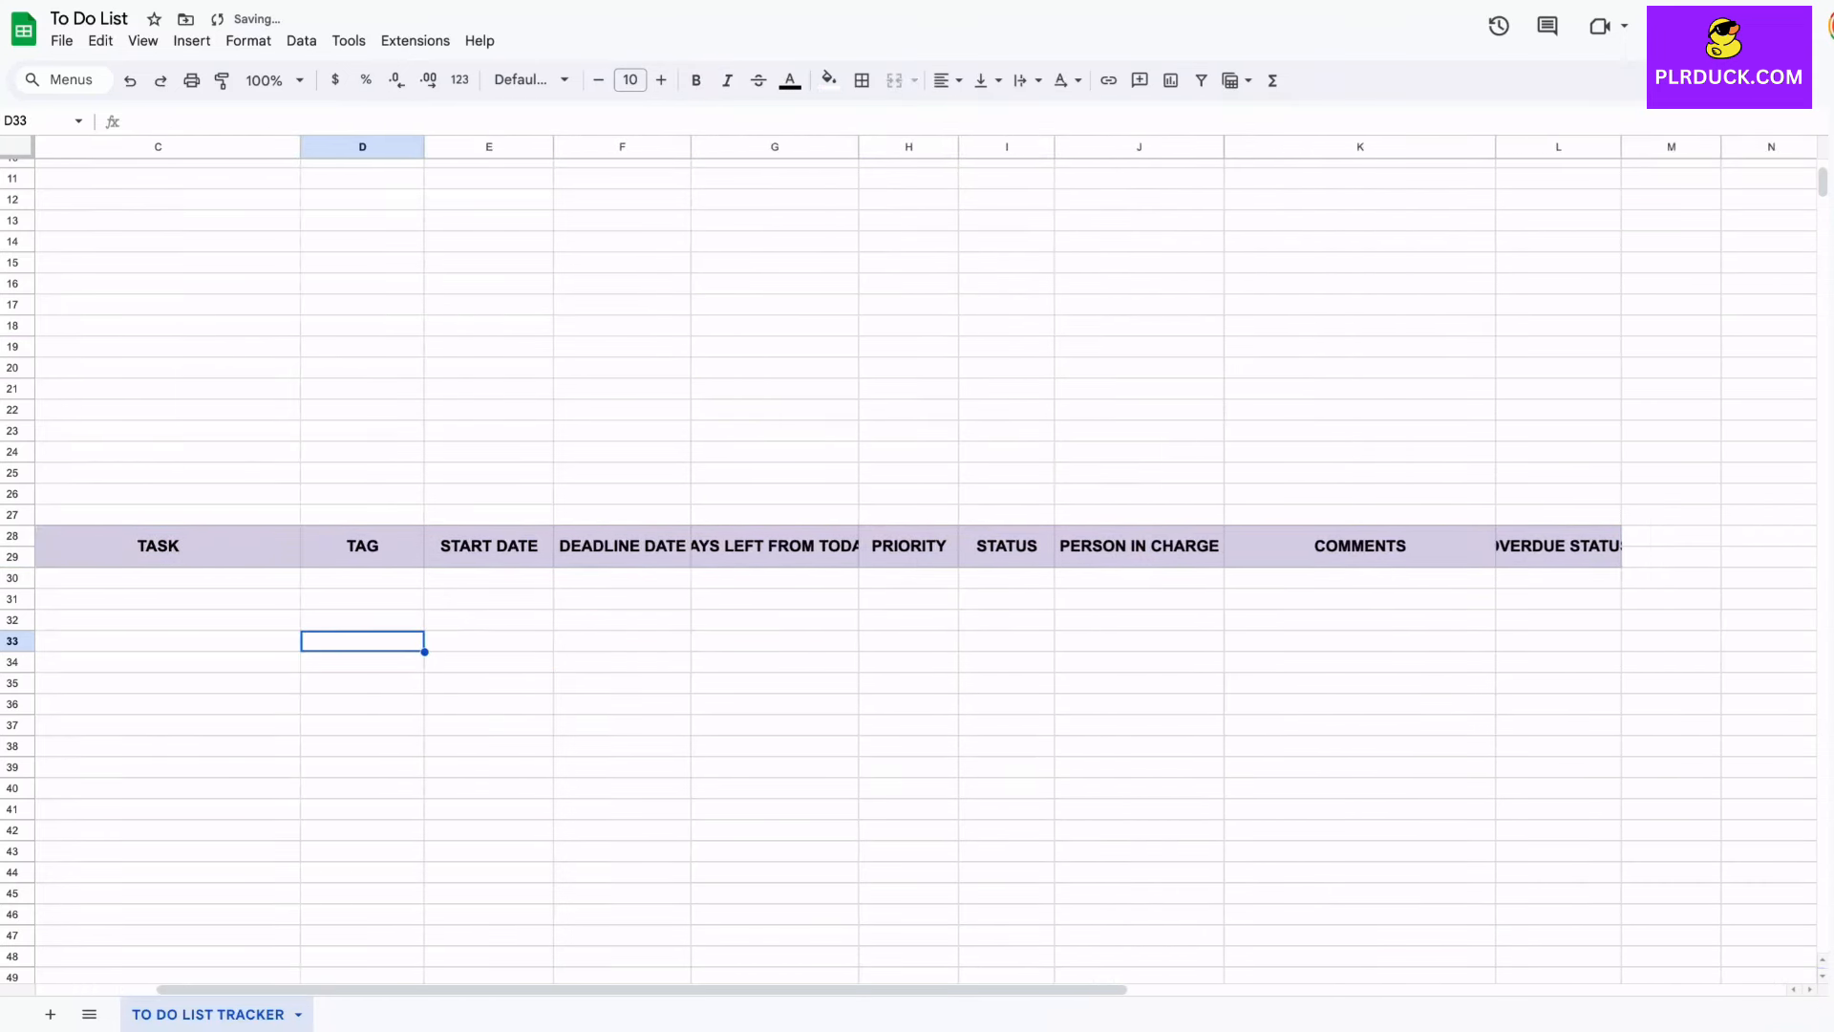
left_click_drag(690, 146, 712, 147)
left_click_drag(879, 146, 929, 146)
left_click_drag(1691, 146, 1721, 146)
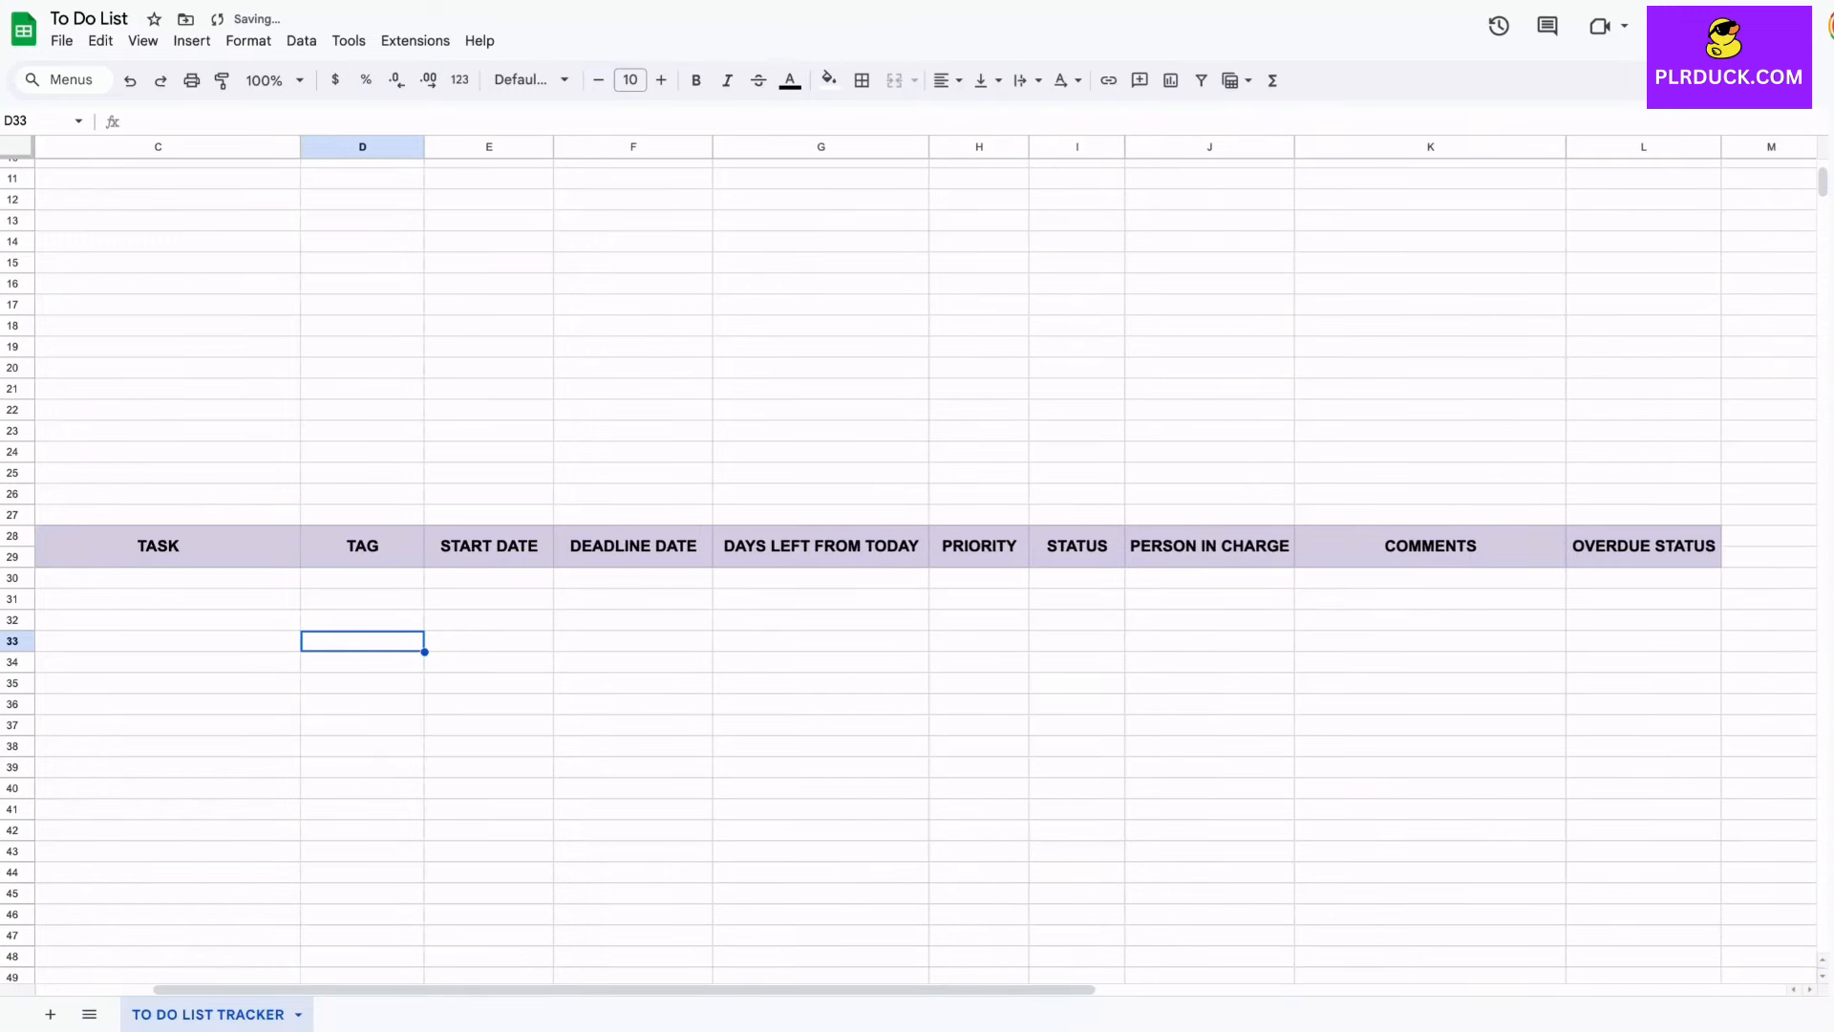
scroll(925, 570, "left", 2)
scroll(926, 570, "left", 1)
scroll(925, 570, "up", 3)
scroll(925, 571, "down", 3)
left_click(377, 584)
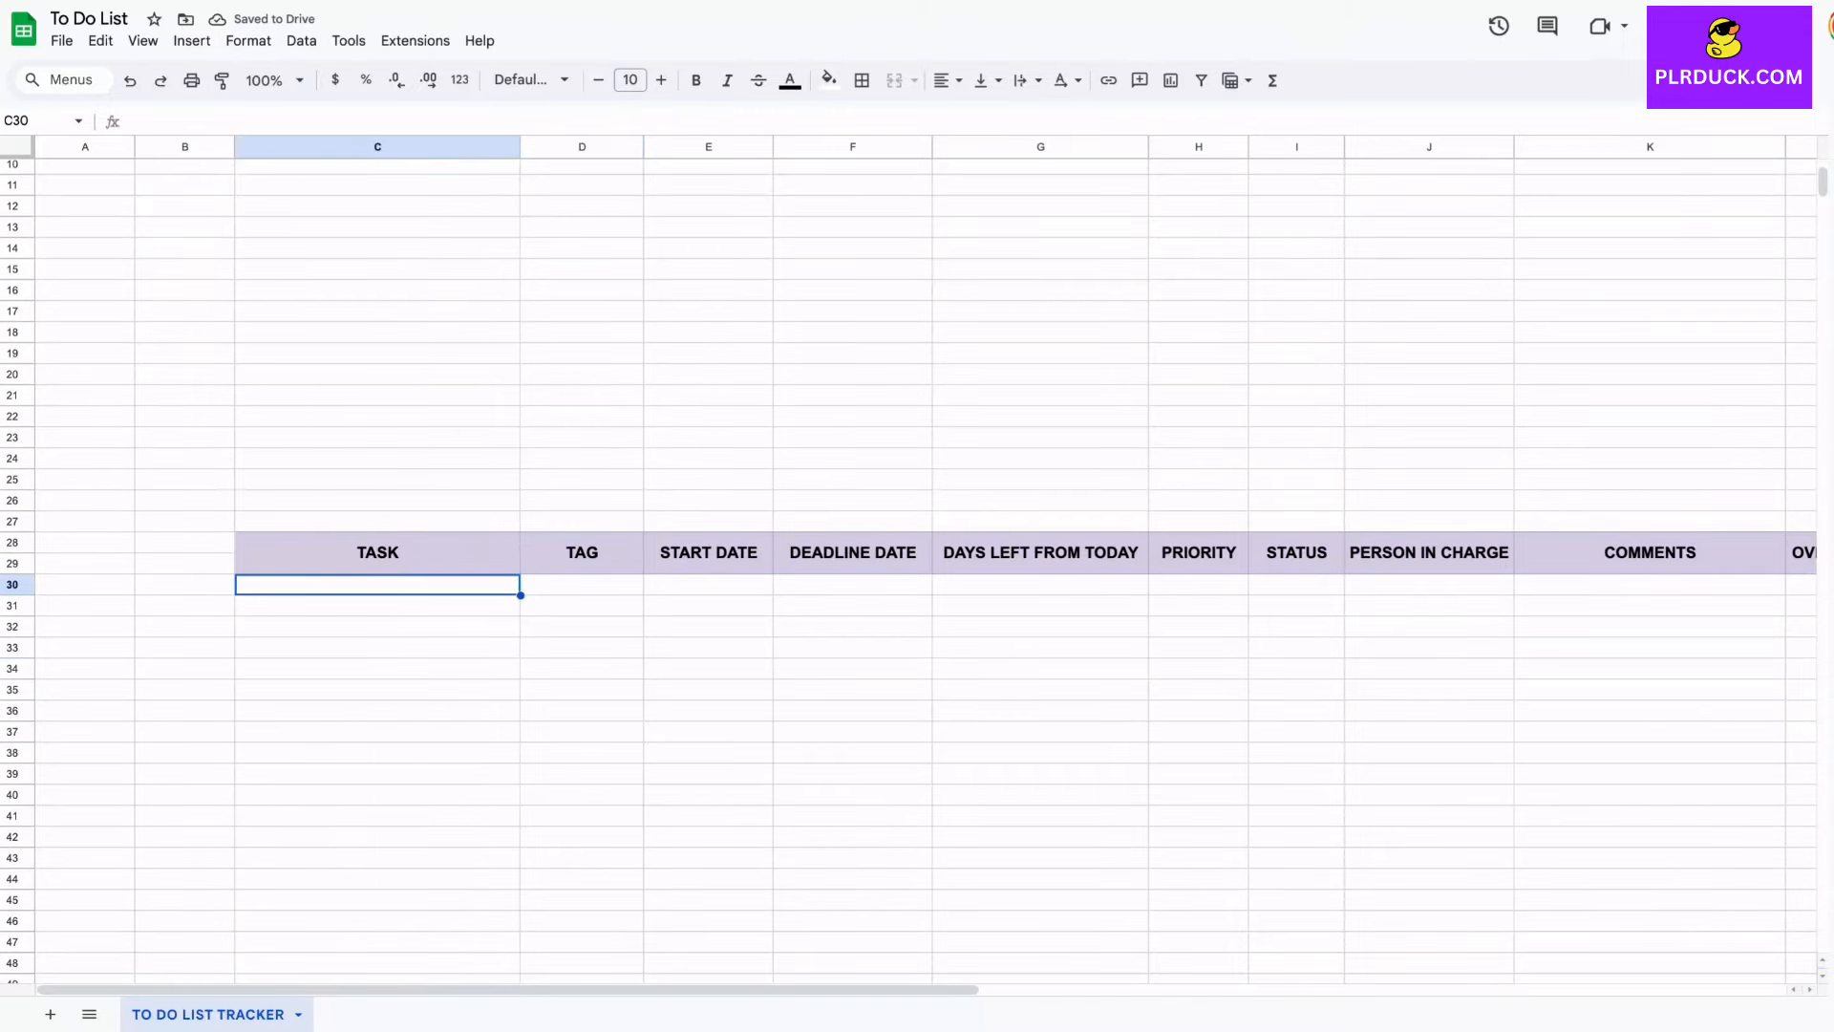
key("Down")
key("Down")
key("Down")
key("Down")
left_click(377, 585)
key("Down")
key("Up")
key("Down")
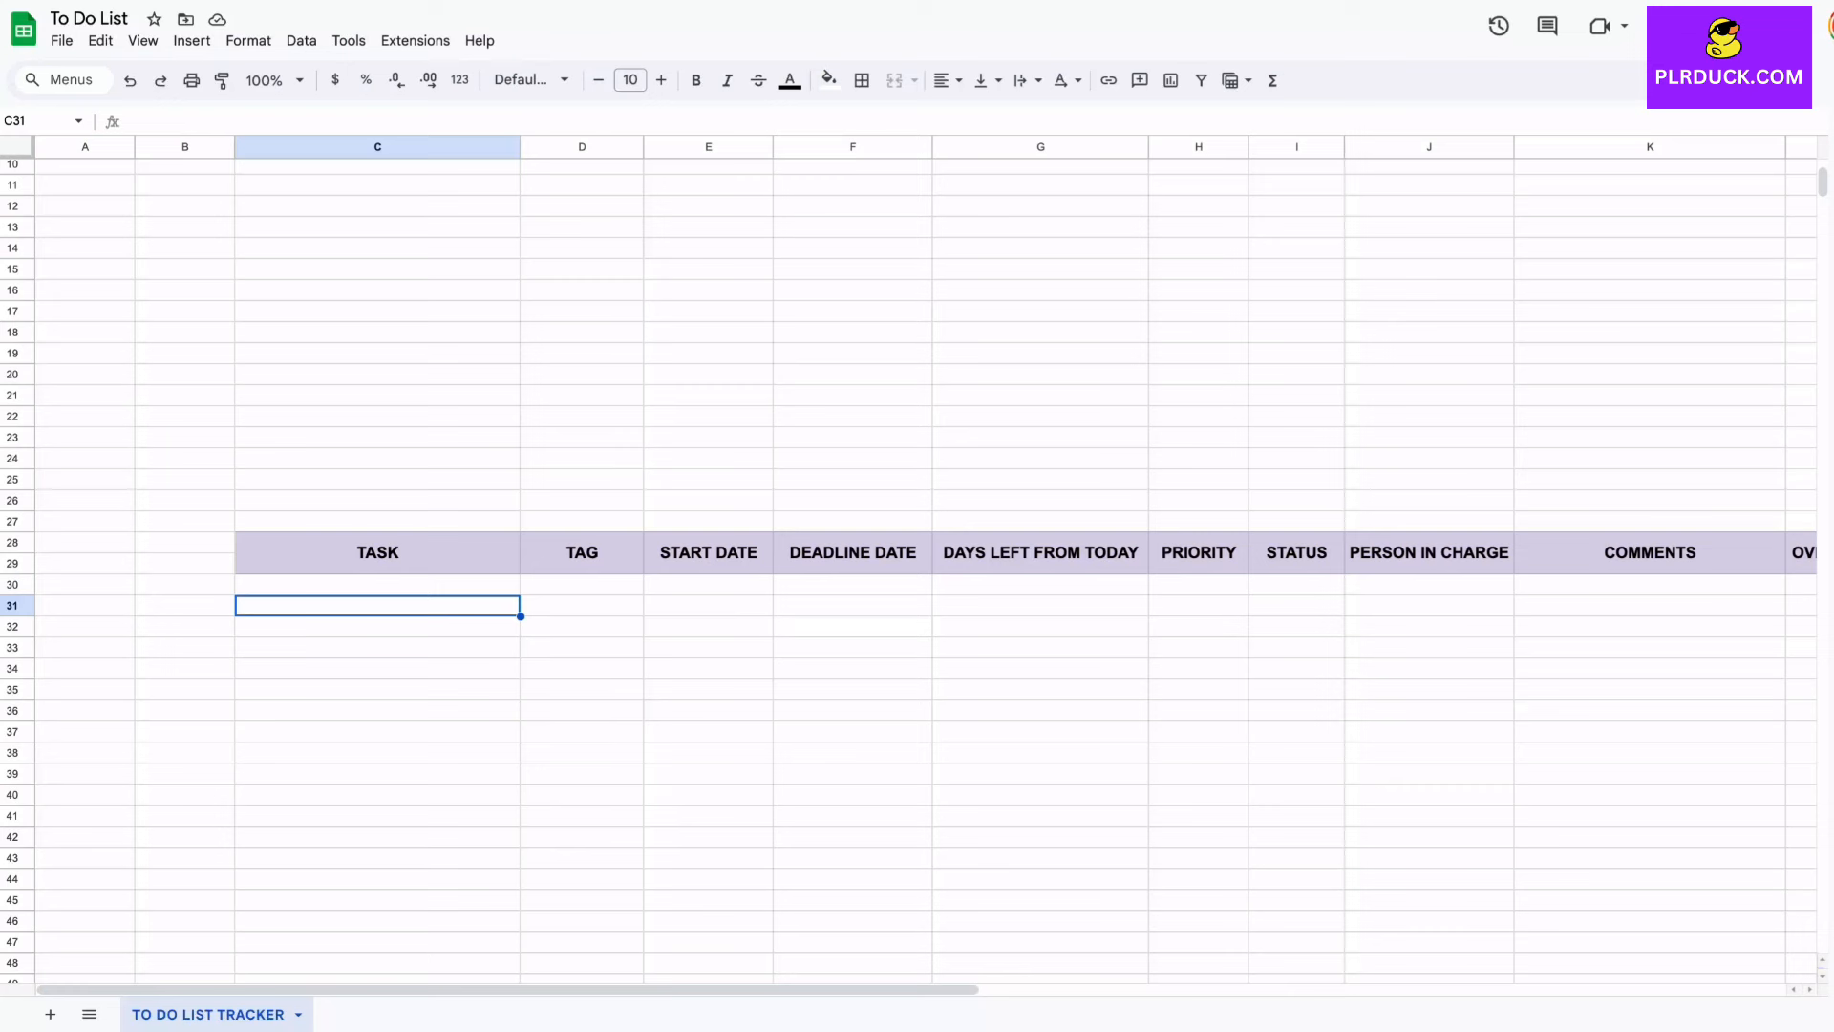
Step: Enter the tasks SEND AN EMAIL TO MY MANAGER in C30 and BUY MEDICINES in C31
key("Up")
type("SEN")
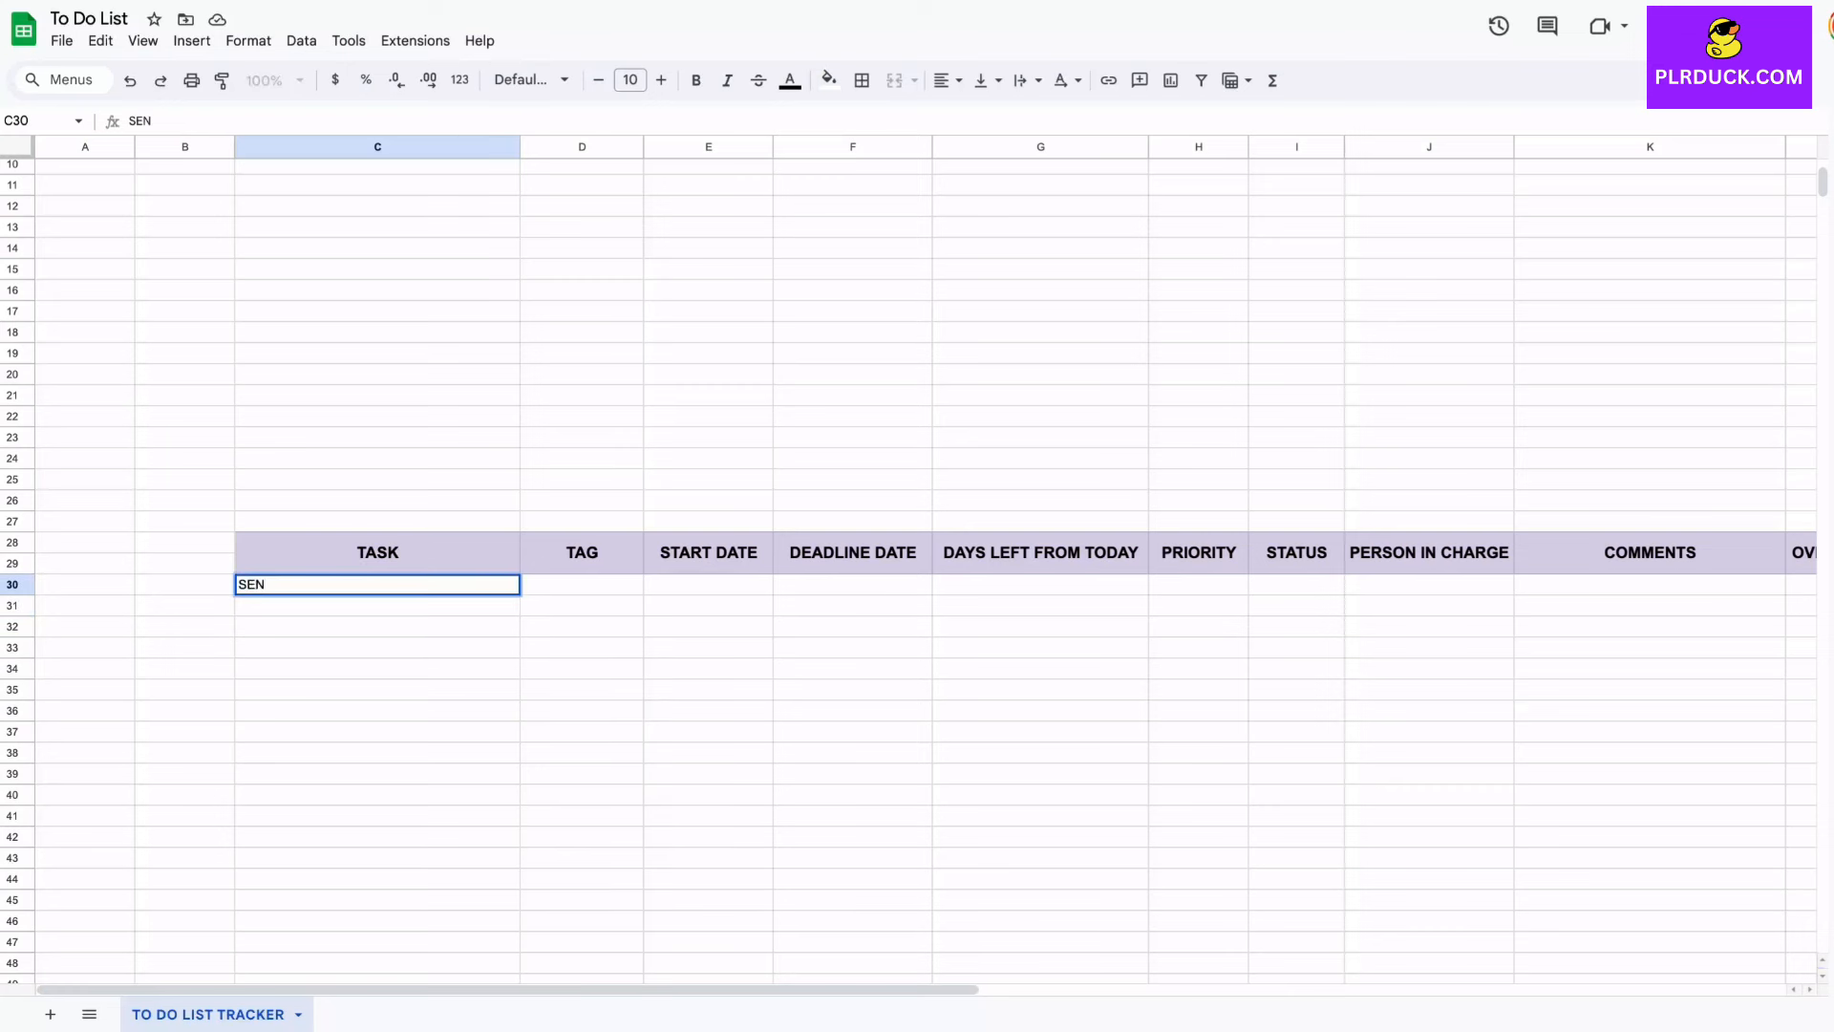
type("D AN EMAIL TO MY MANAGER")
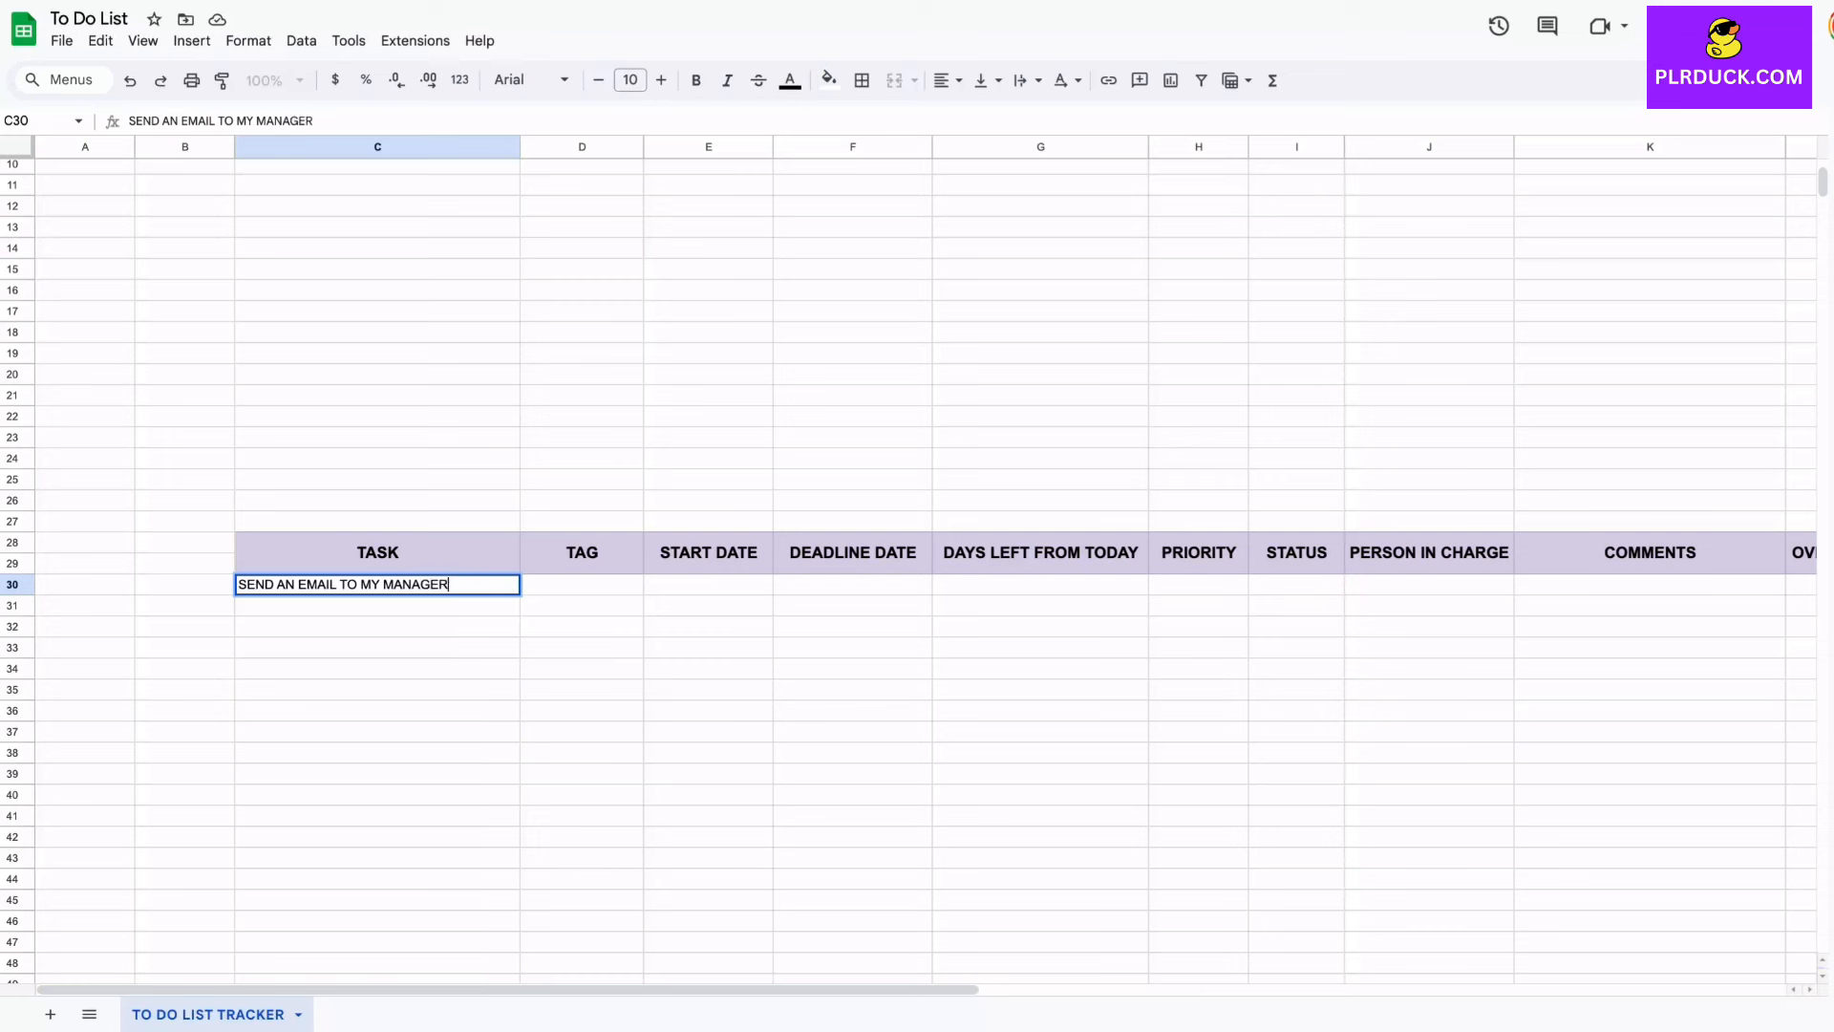
key("Return")
type("BUY MED")
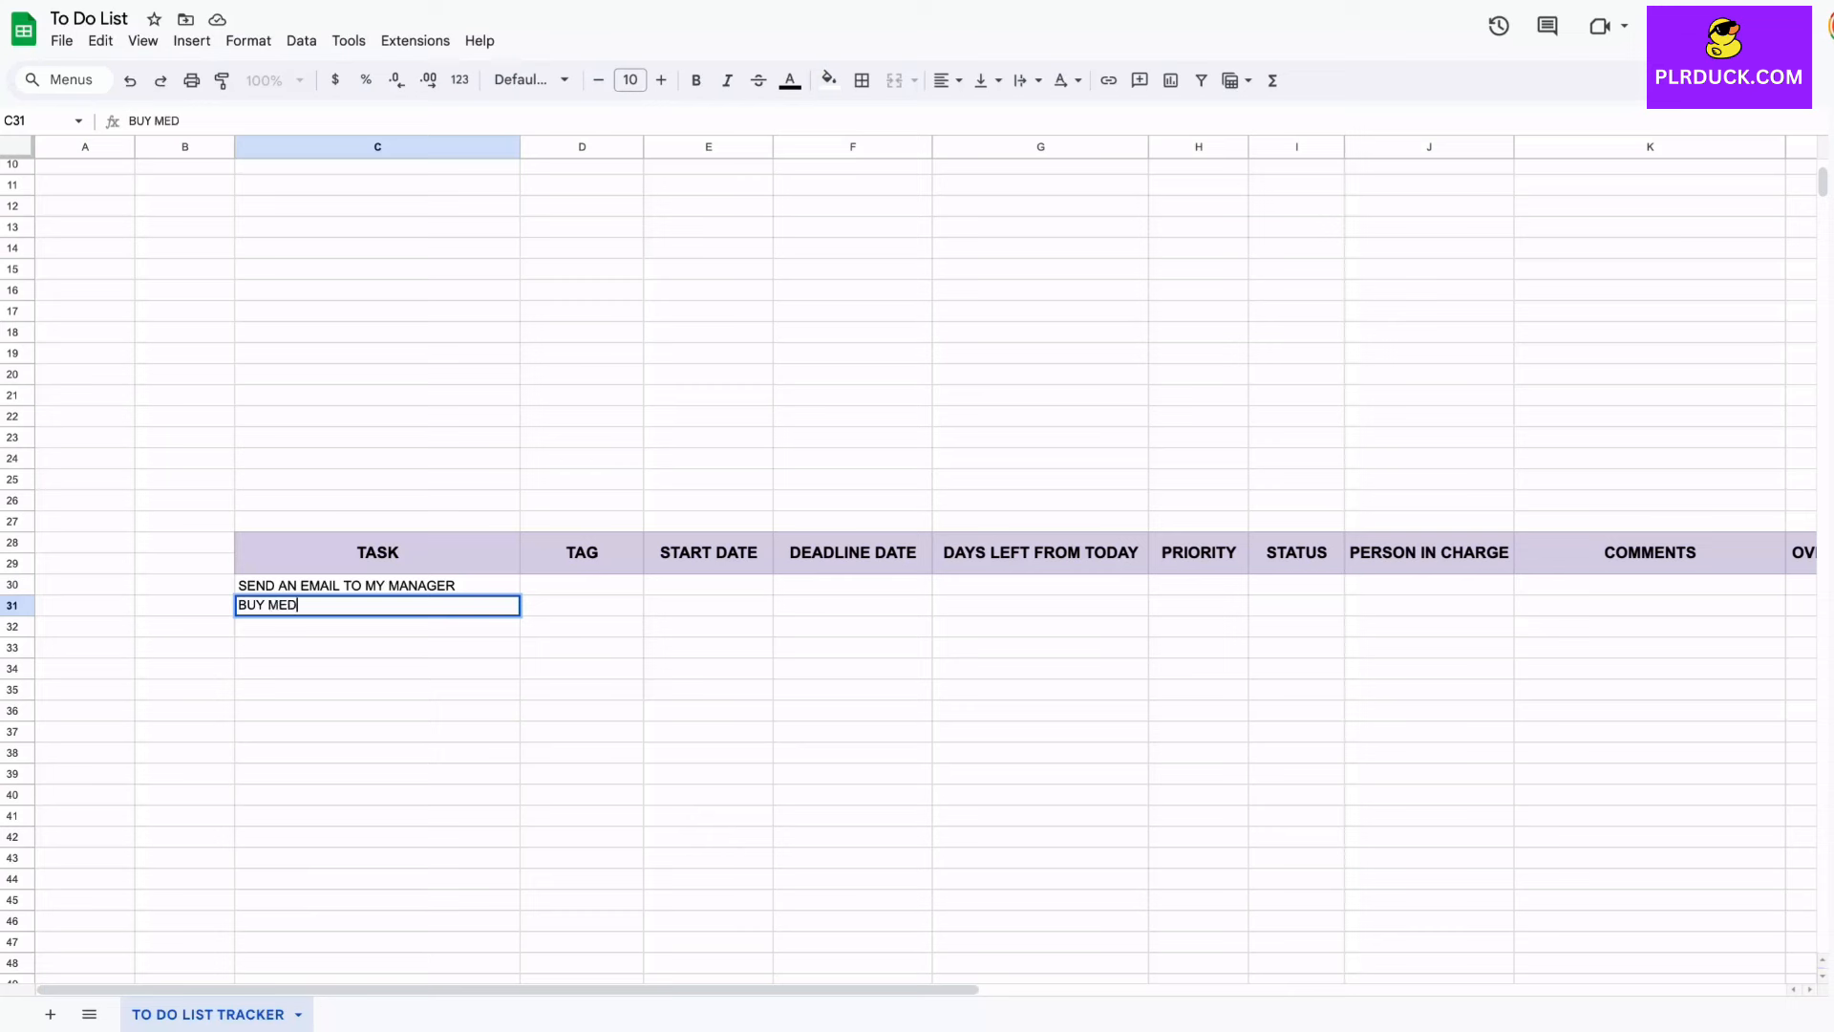
type("ICINES")
key("Return")
key("Down")
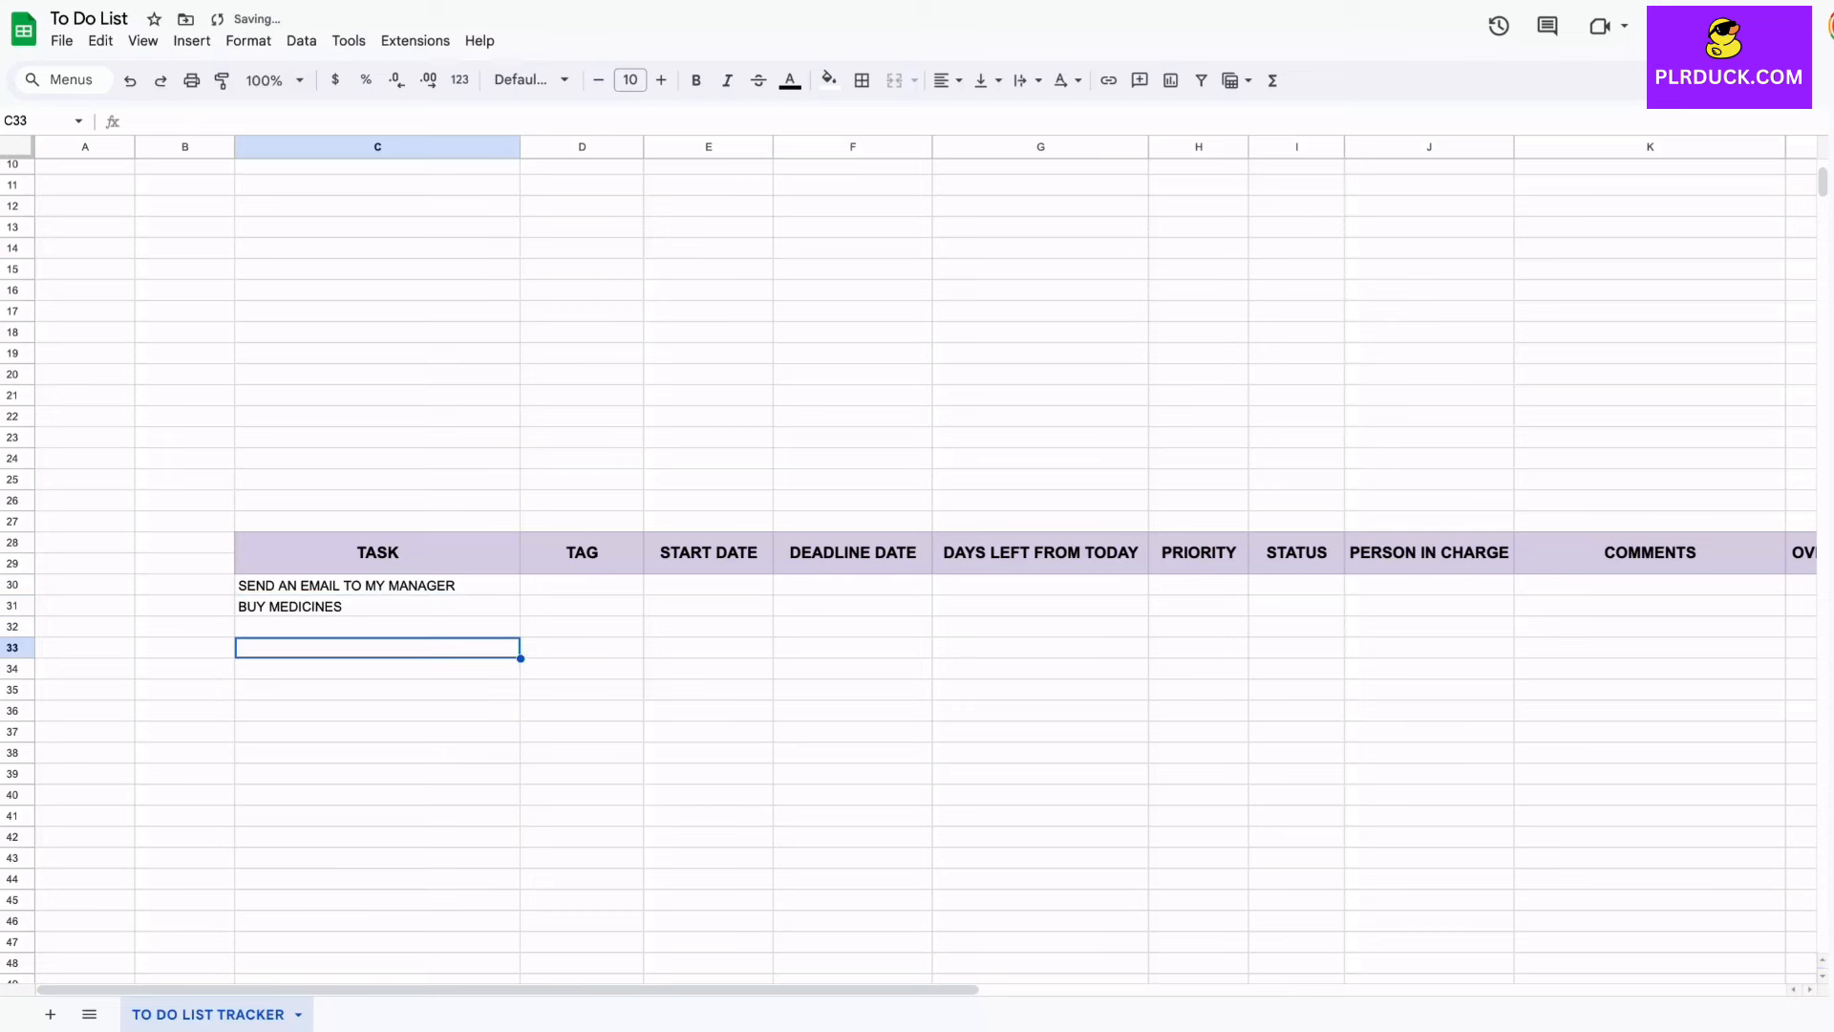
key("Up")
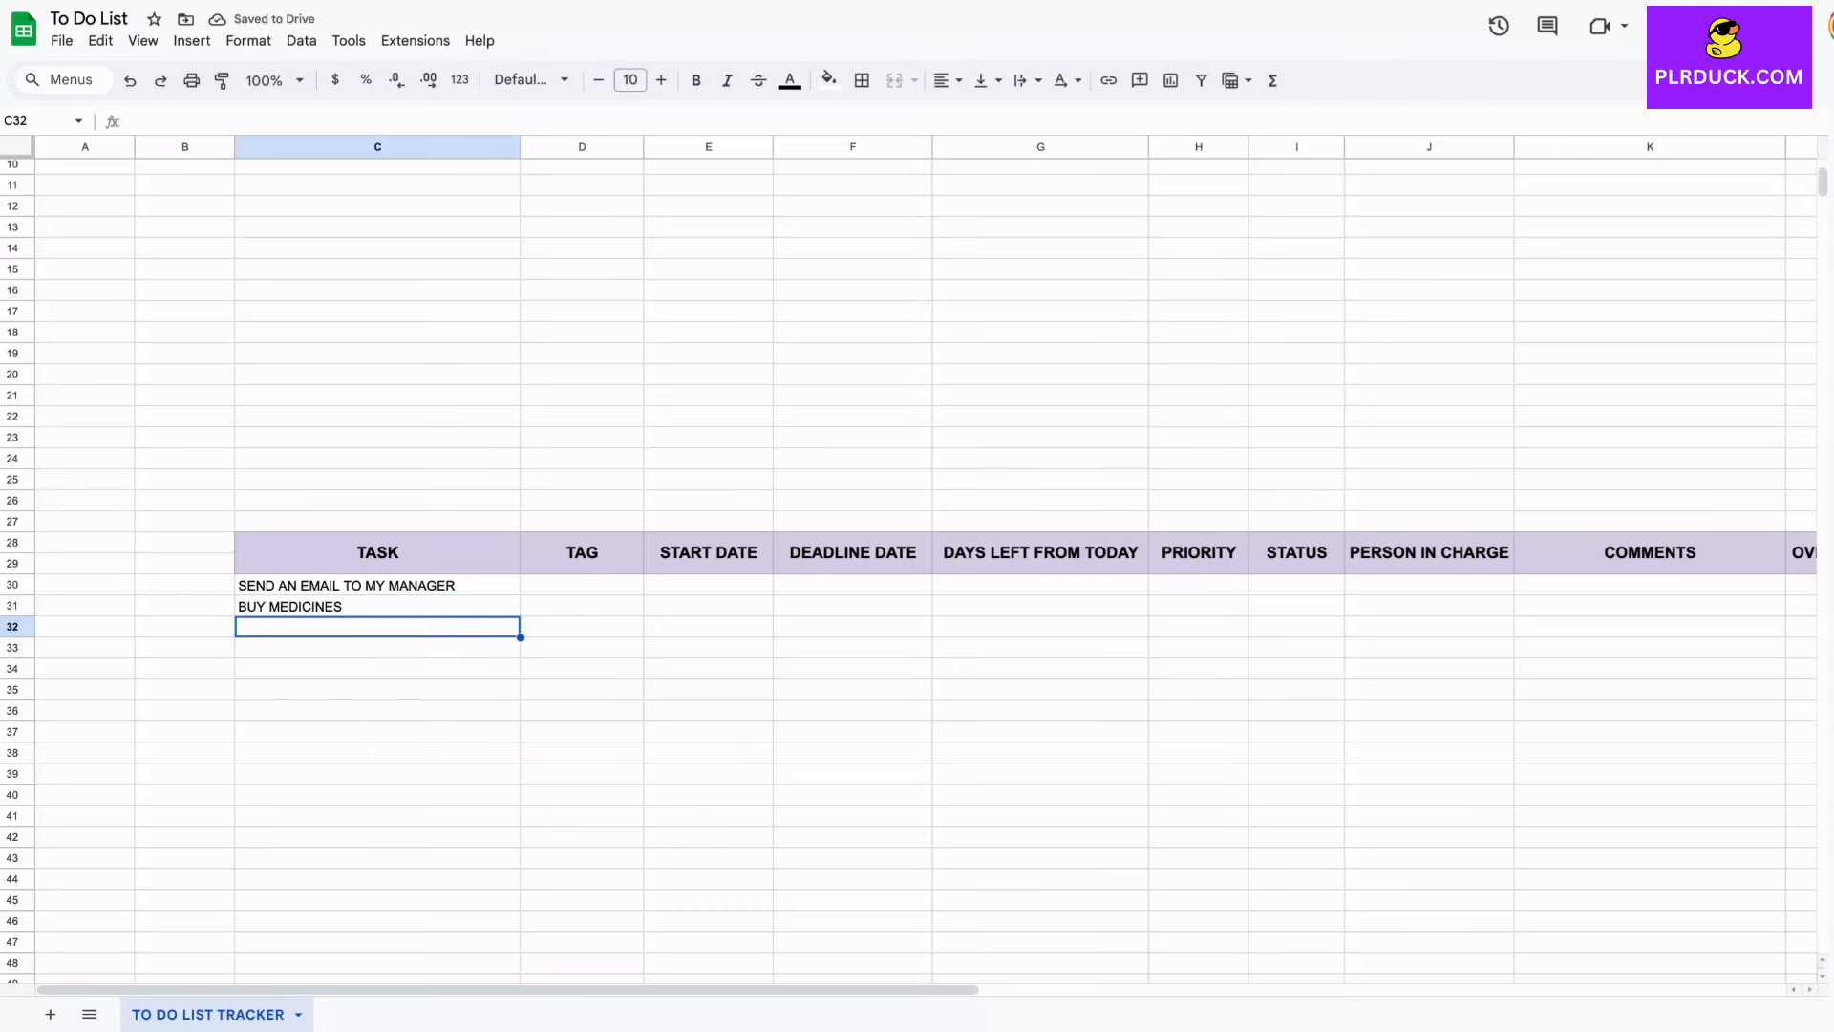
Step: Enter the tasks HIT THE GYM in C32 and COMPLETE THE VIDEO EDITING in C33
type("G")
key("BackSpace")
type("HIT")
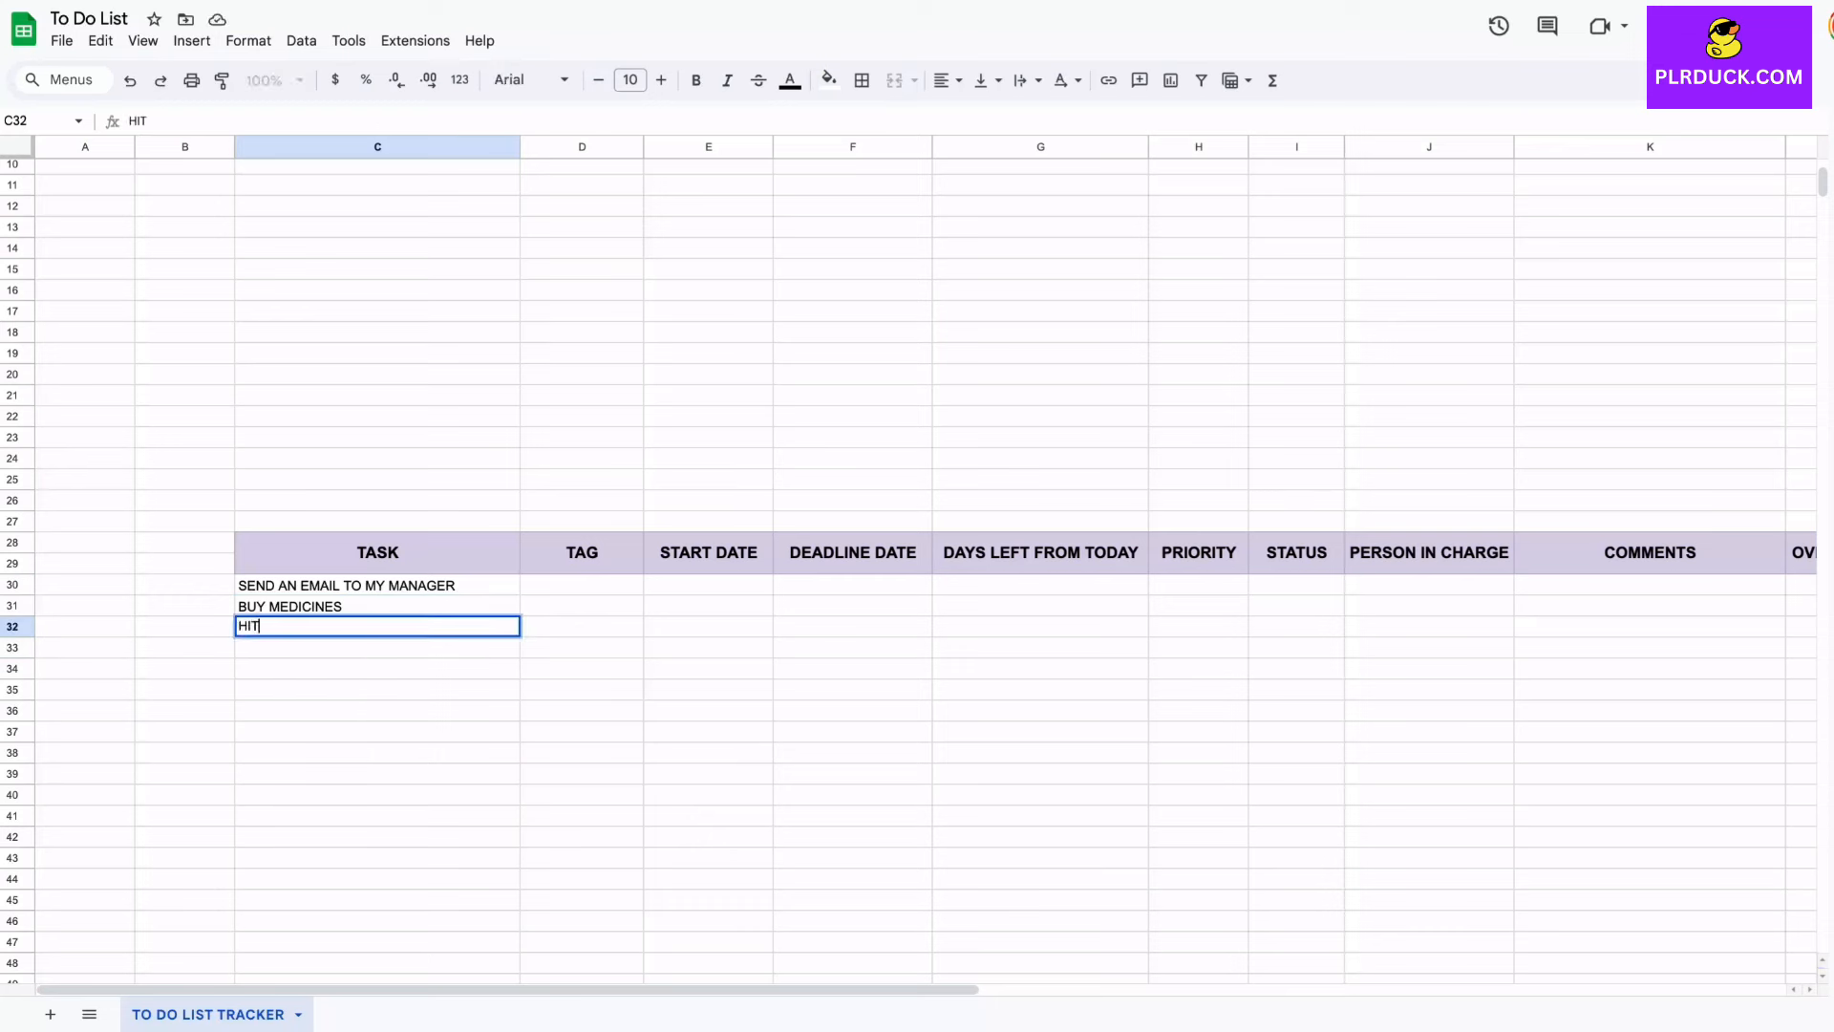
type(" THE GYM")
key("Return")
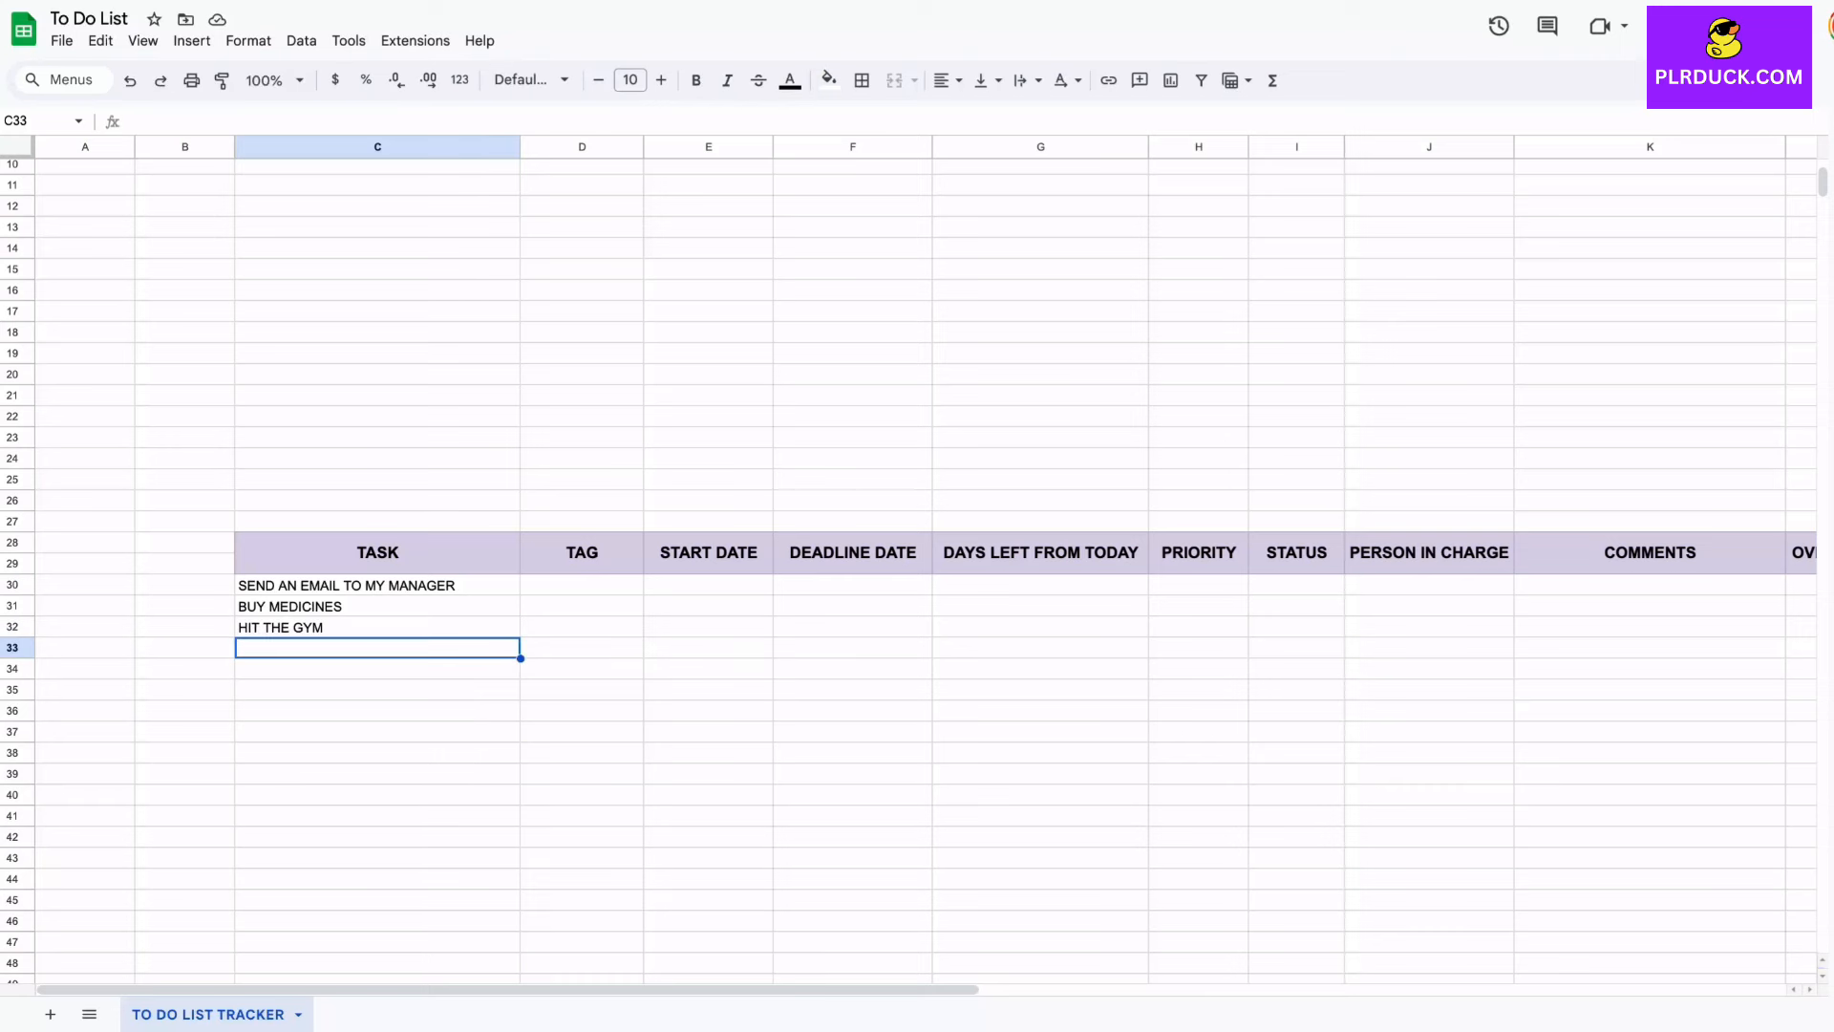
type("COM")
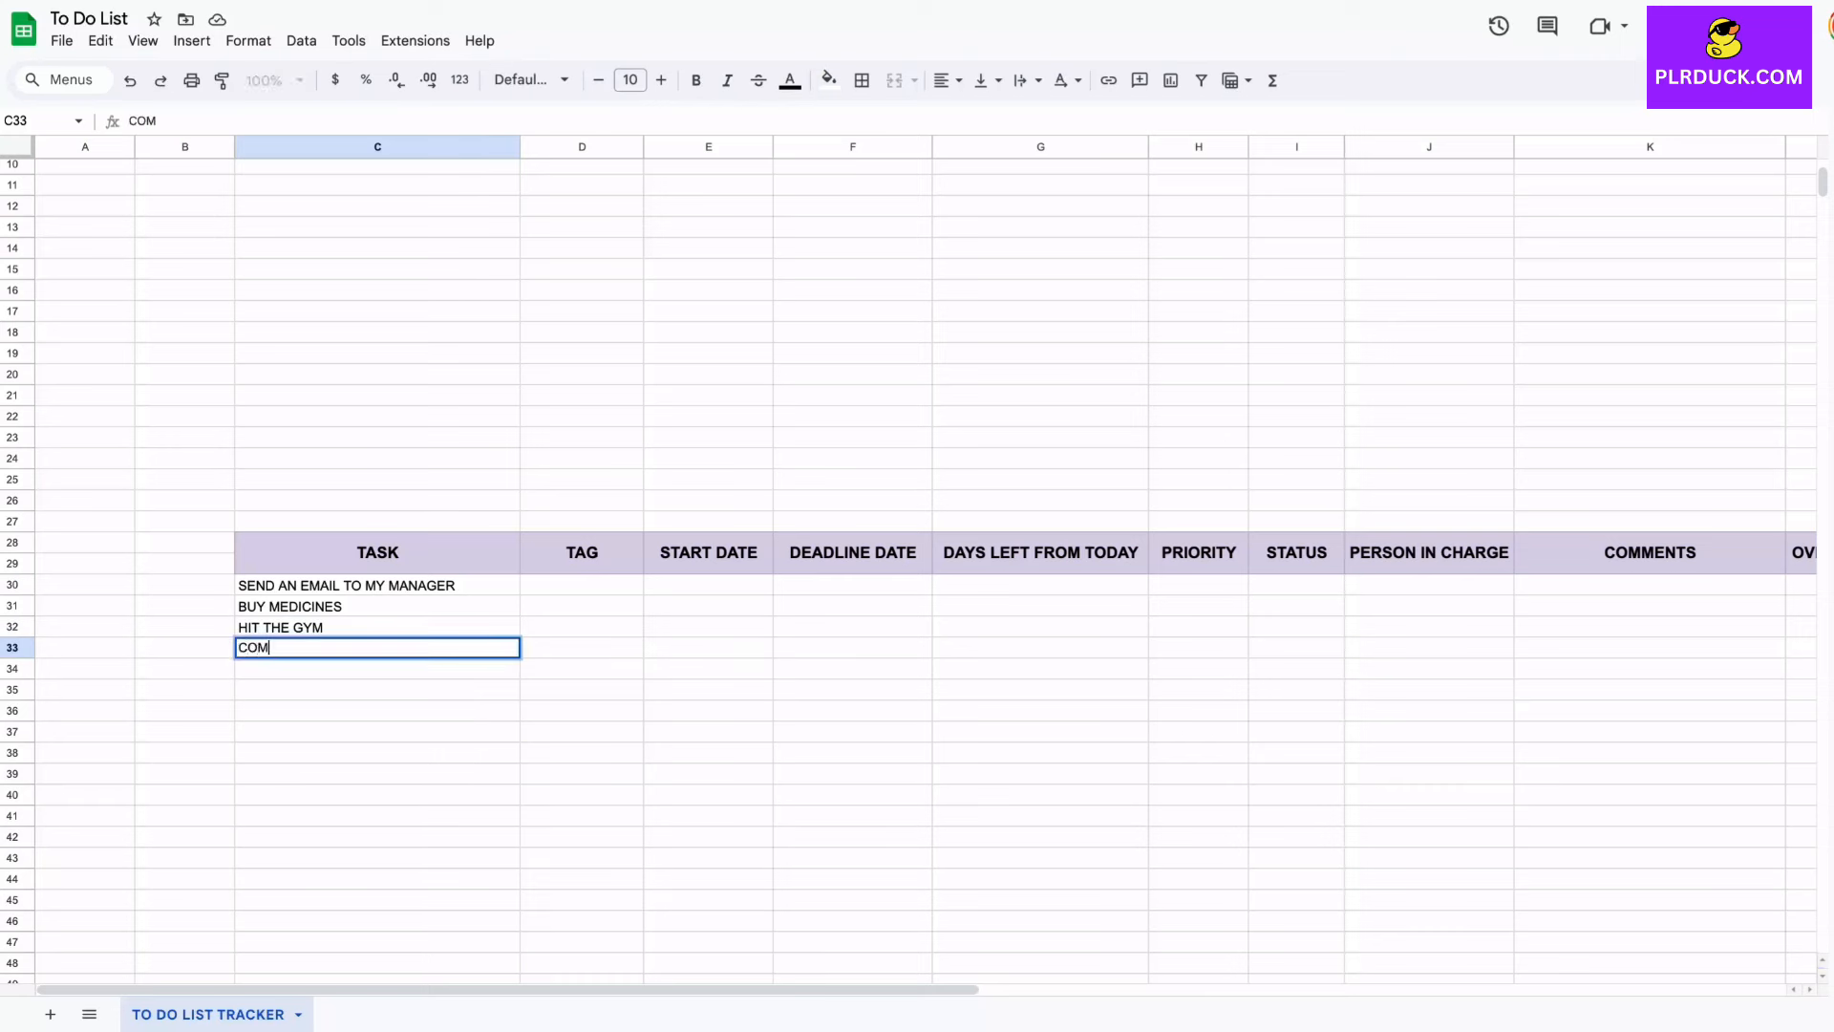
type("PLETE THE VIDEO EDITING")
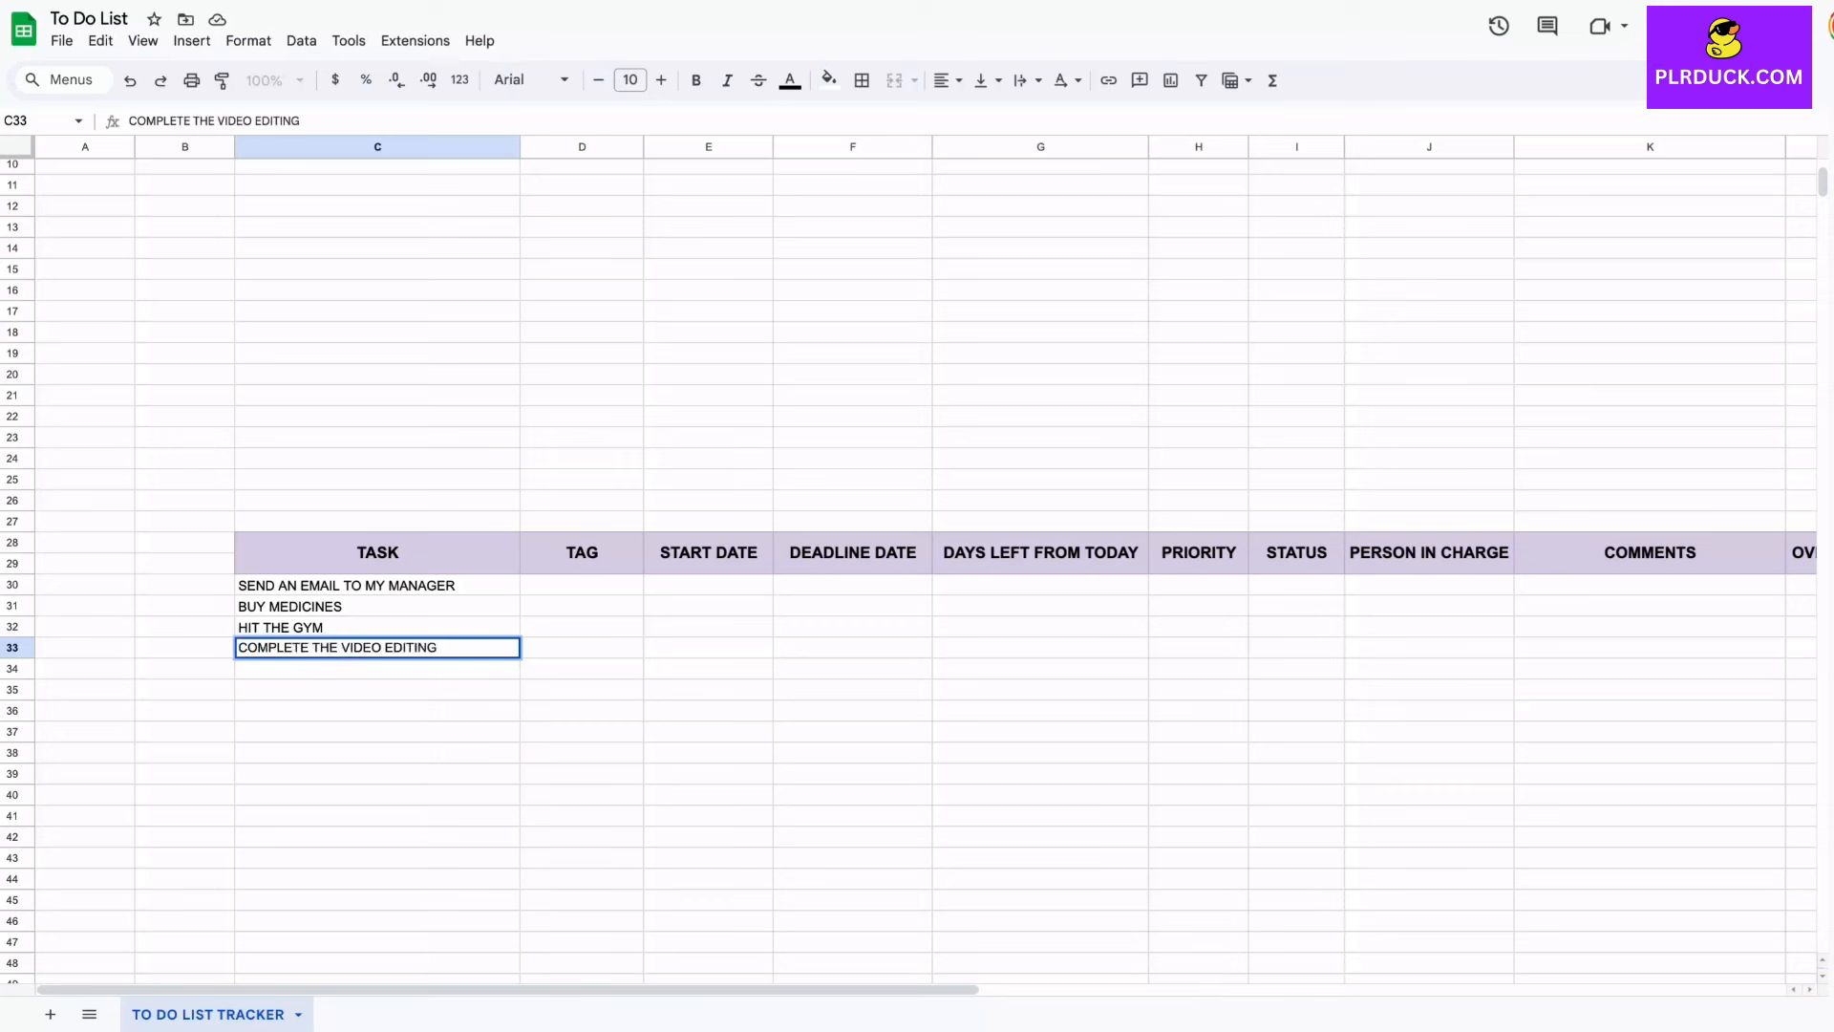
left_click(378, 732)
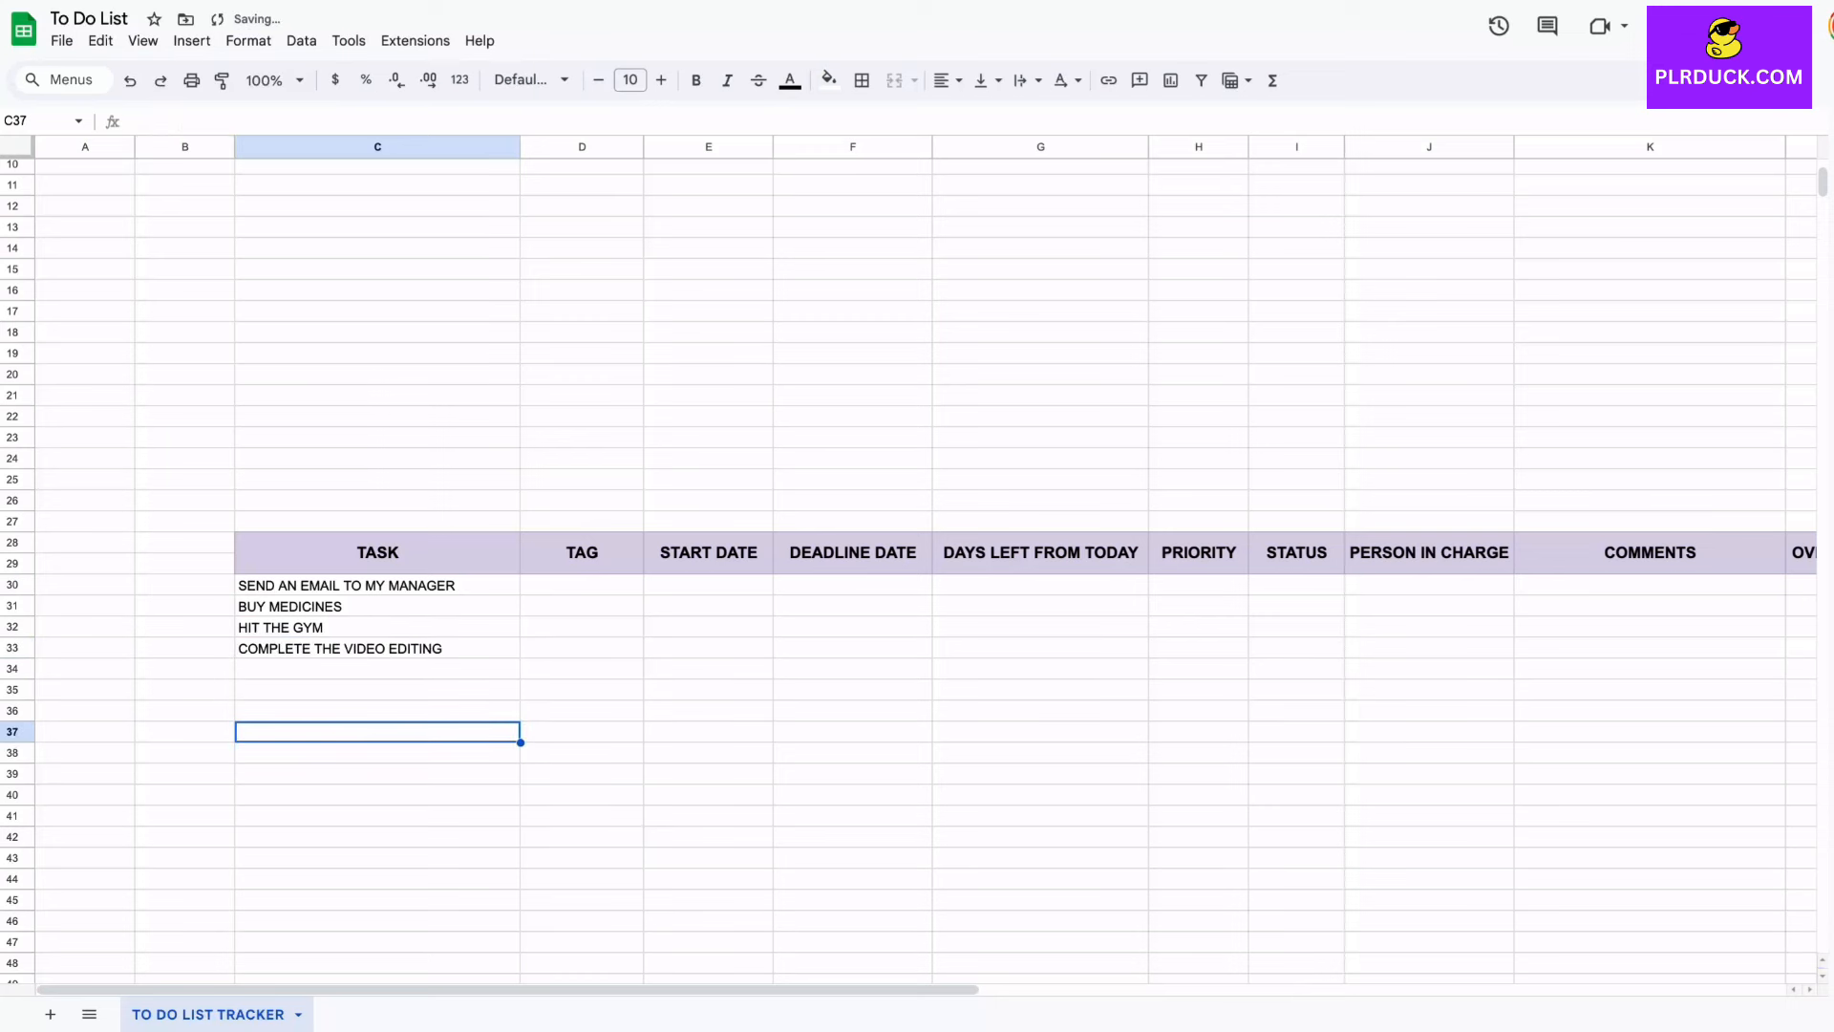
Step: Insert a dropdown in TAG cell D30 with the options PERSONAL TASK and WORK TASK
left_click(582, 585)
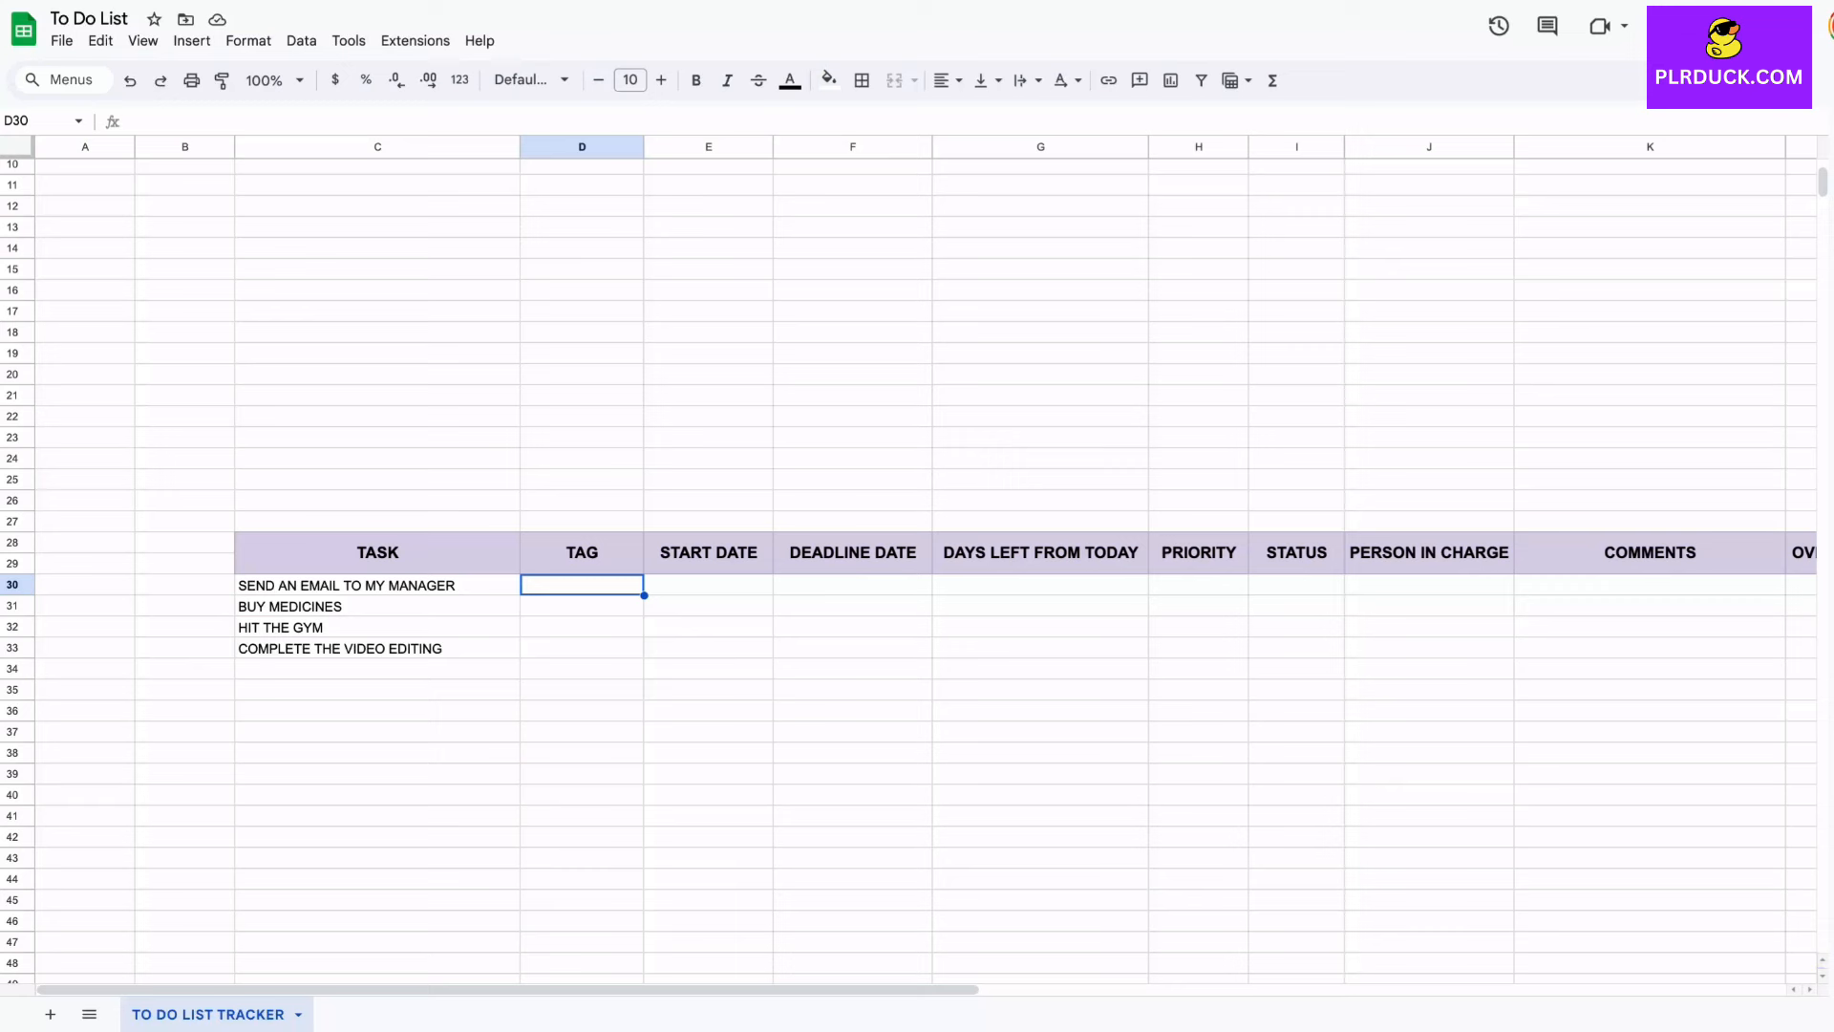
left_click(192, 40)
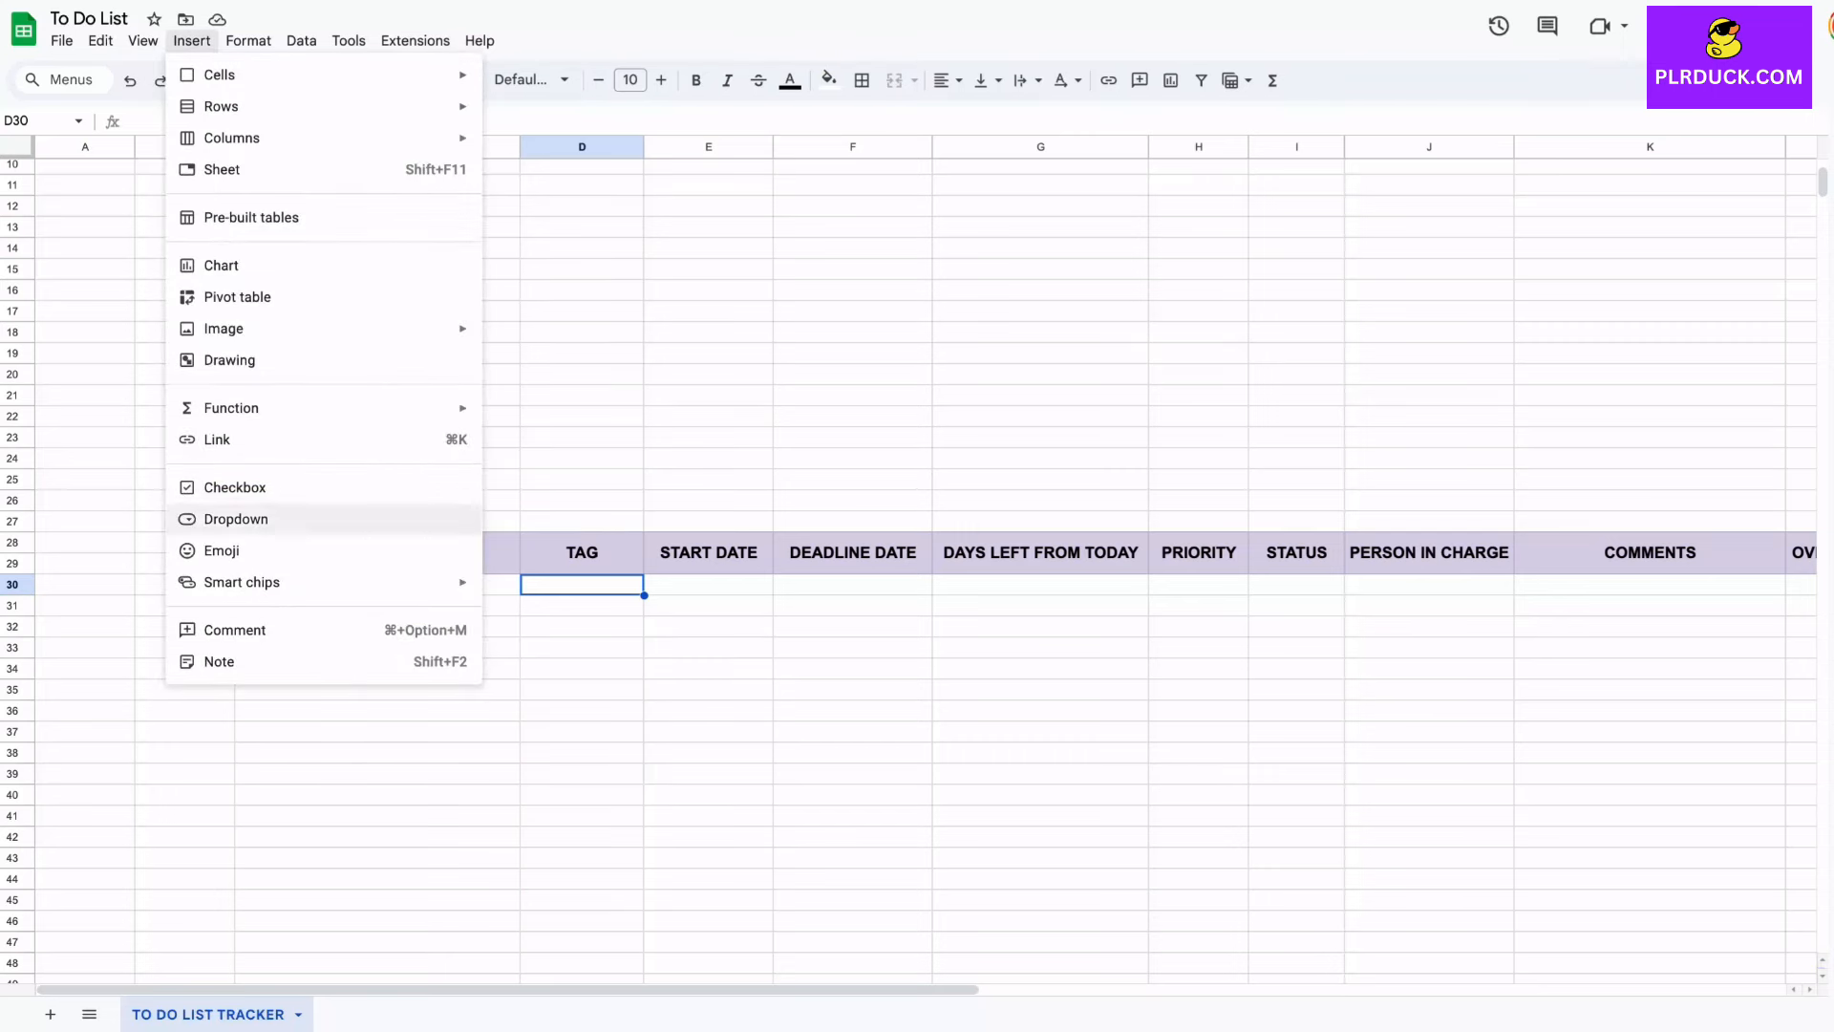
left_click(236, 519)
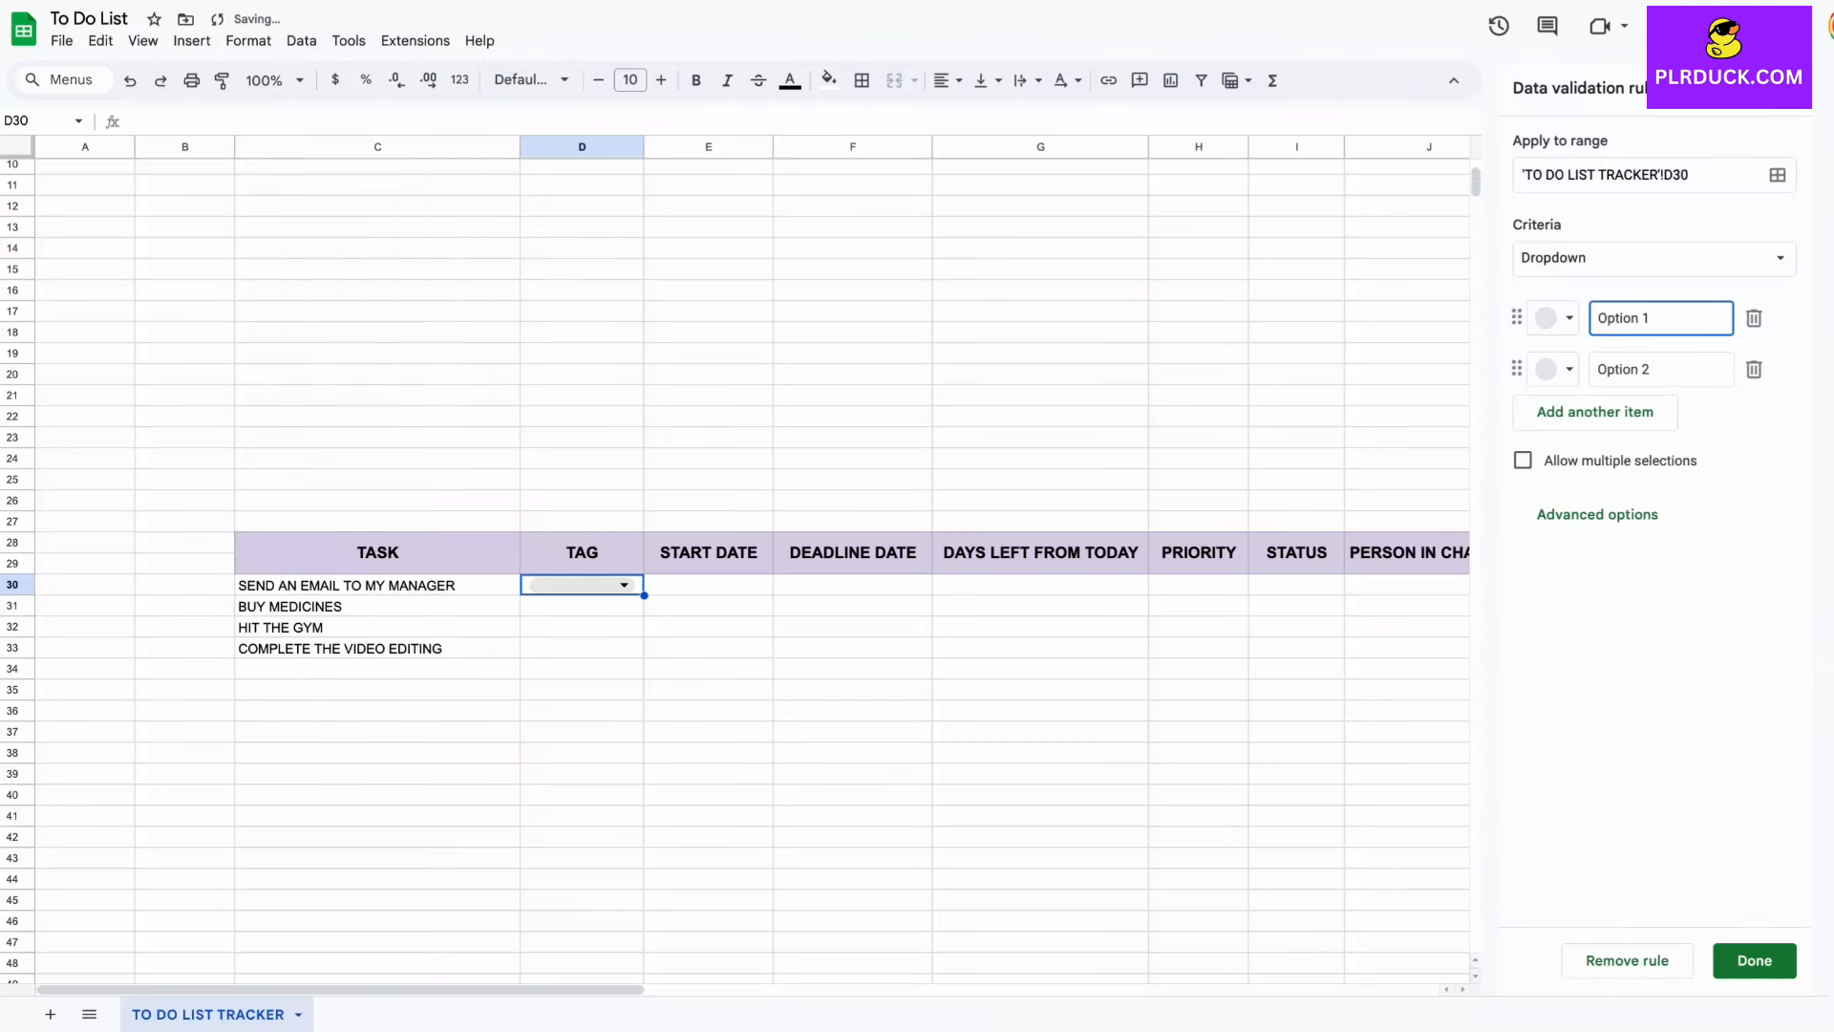
triple_click(1622, 318)
type("PERSONAL TASK")
triple_click(1622, 369)
key("BackSpace")
type("WORK T")
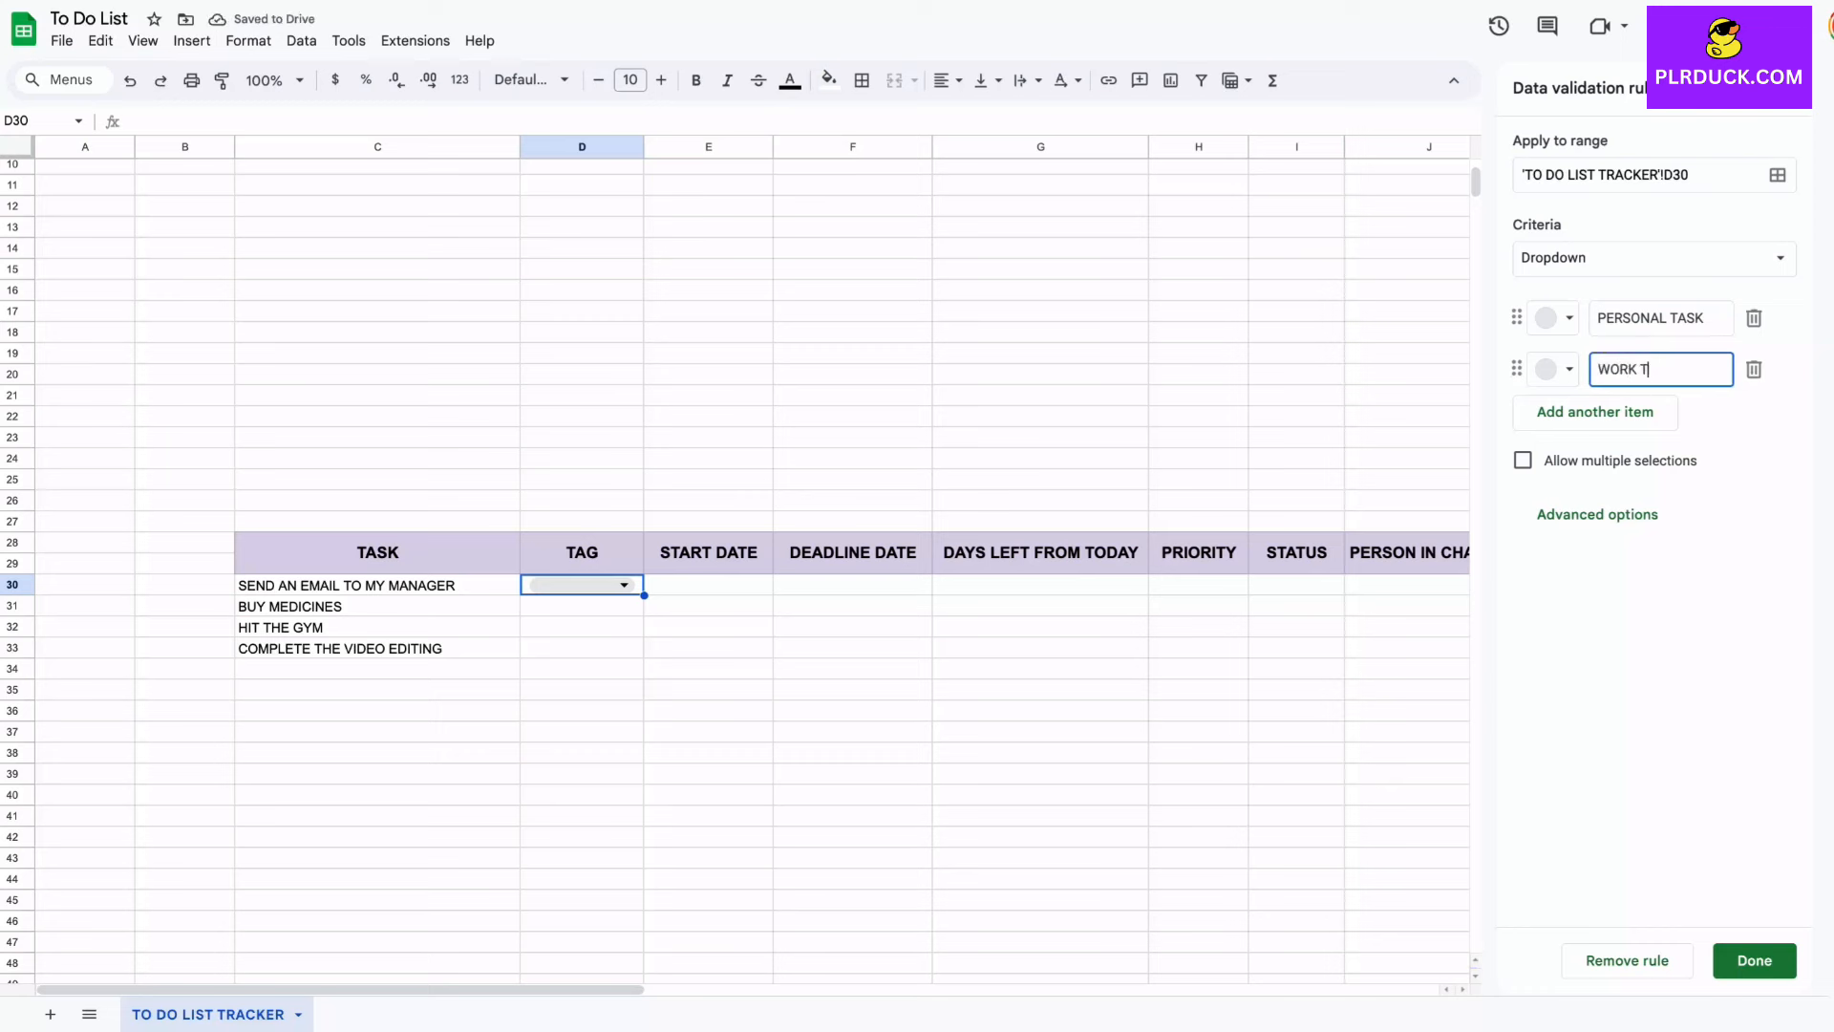
type("ASK")
Step: Add the options GYM and ENTERTAINMENT to the TAG dropdown in D30, and copy the dropdown down through D35
left_click(1630, 410)
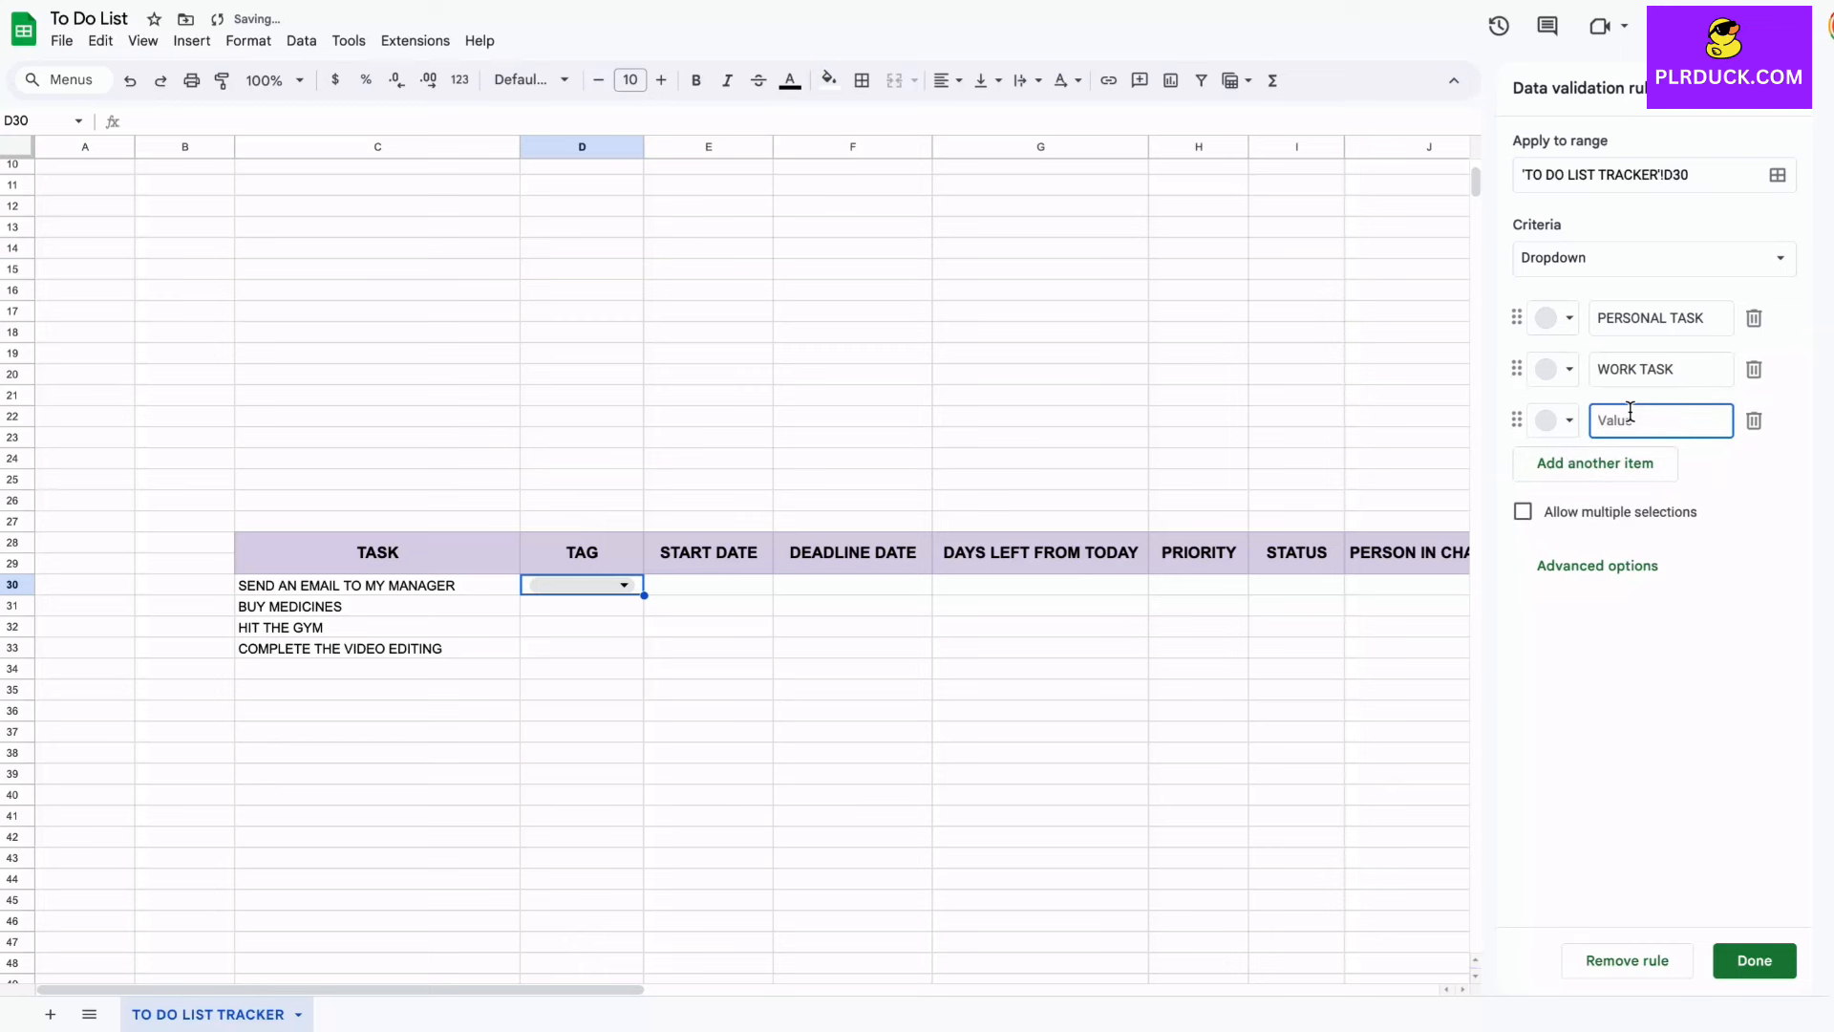
type("GYM")
key("Return")
type("ENTER")
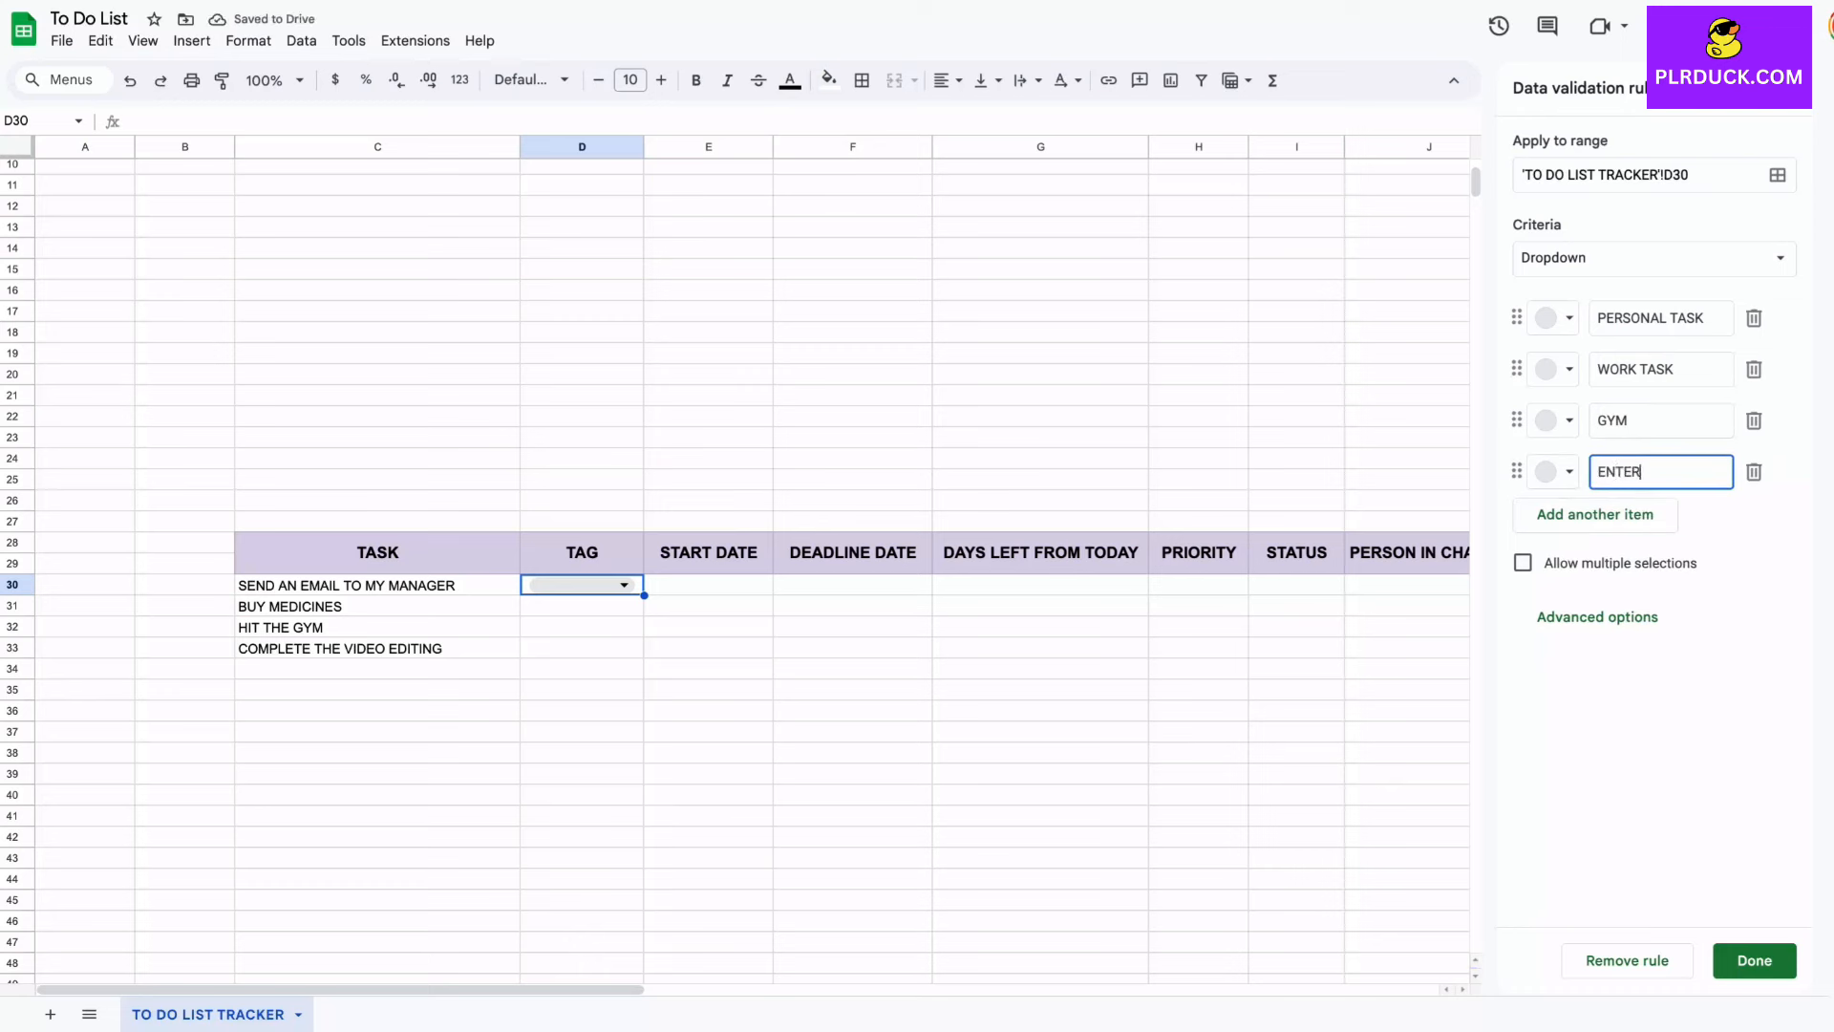
type("TAINMENT")
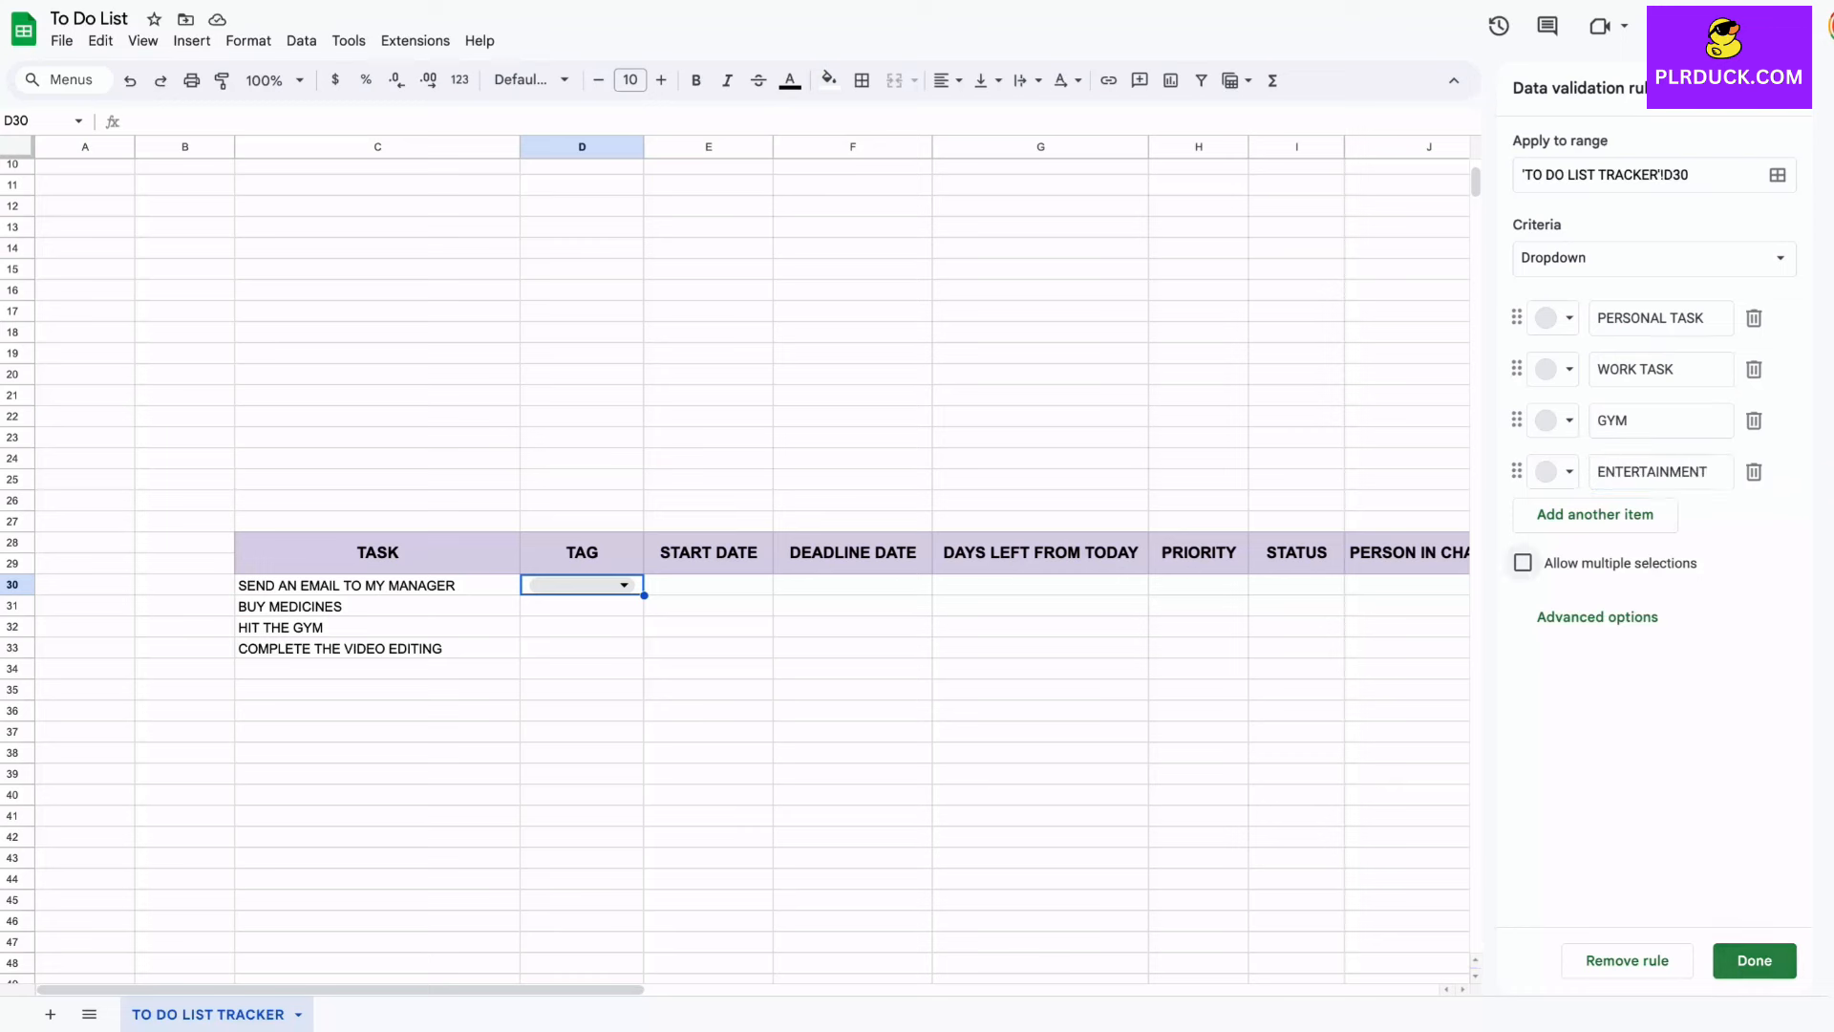
left_click(1753, 960)
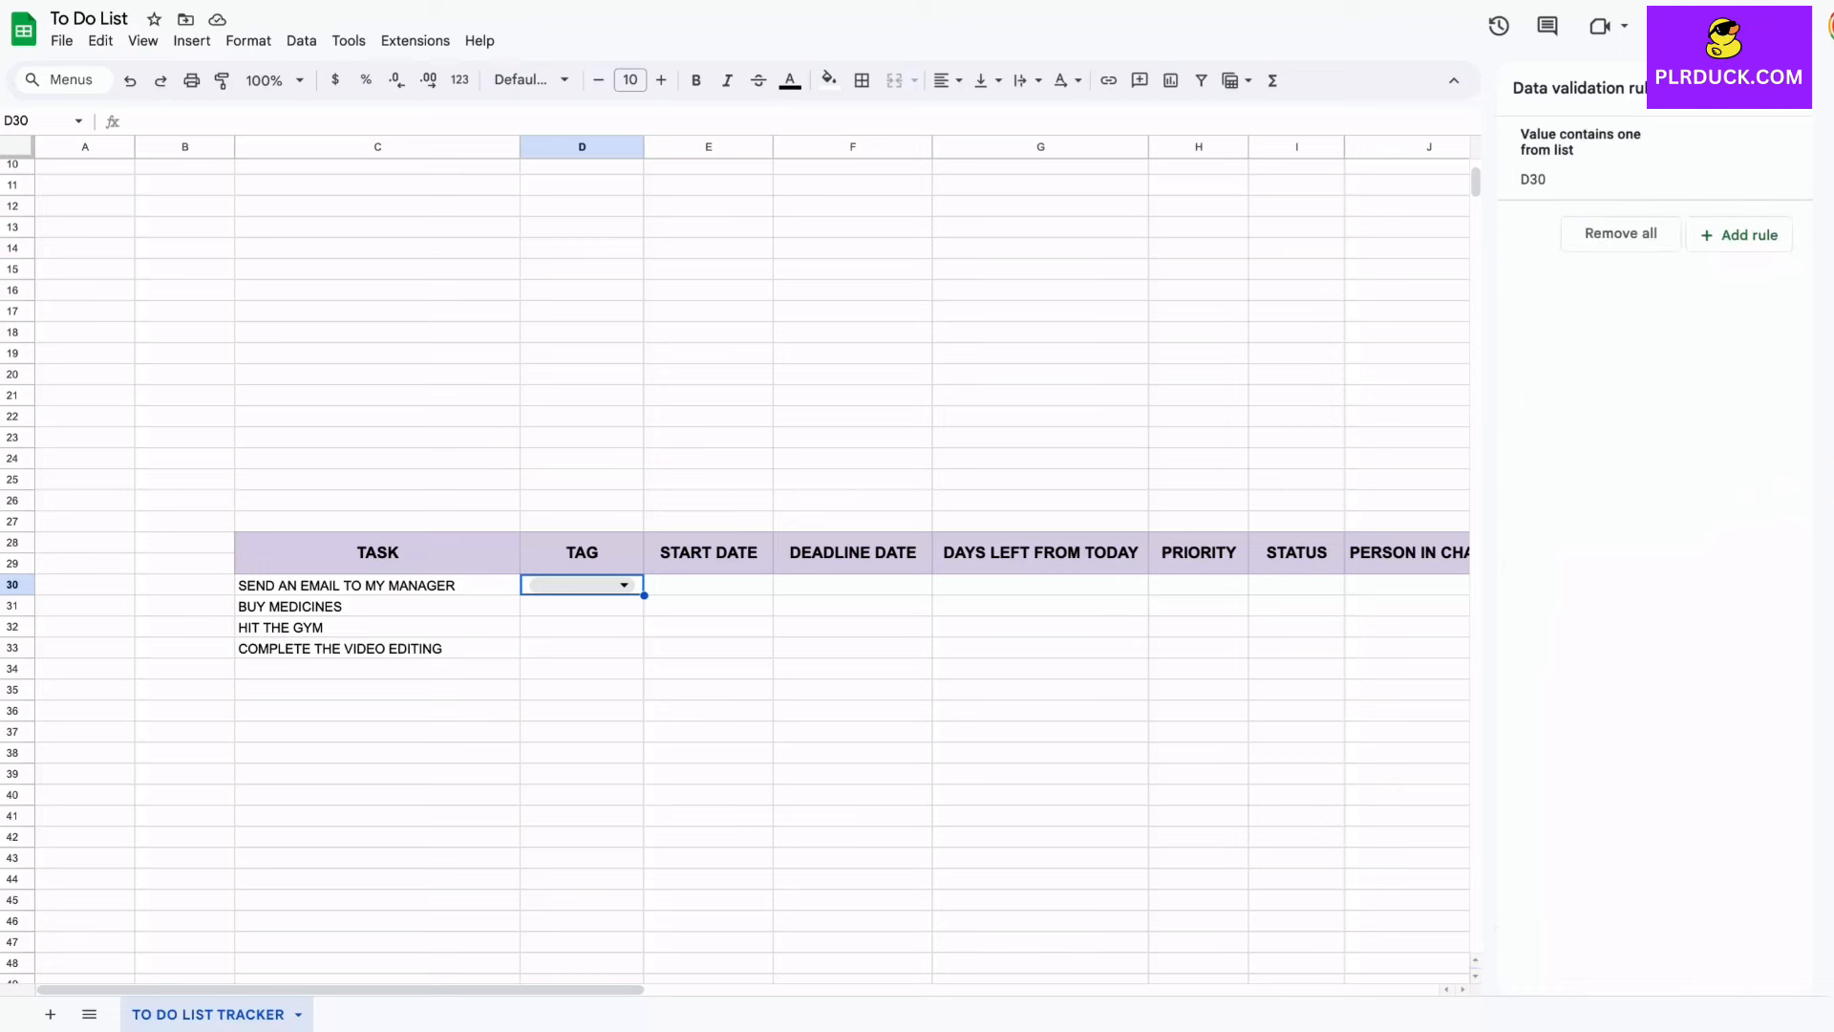
left_click_drag(644, 595, 643, 697)
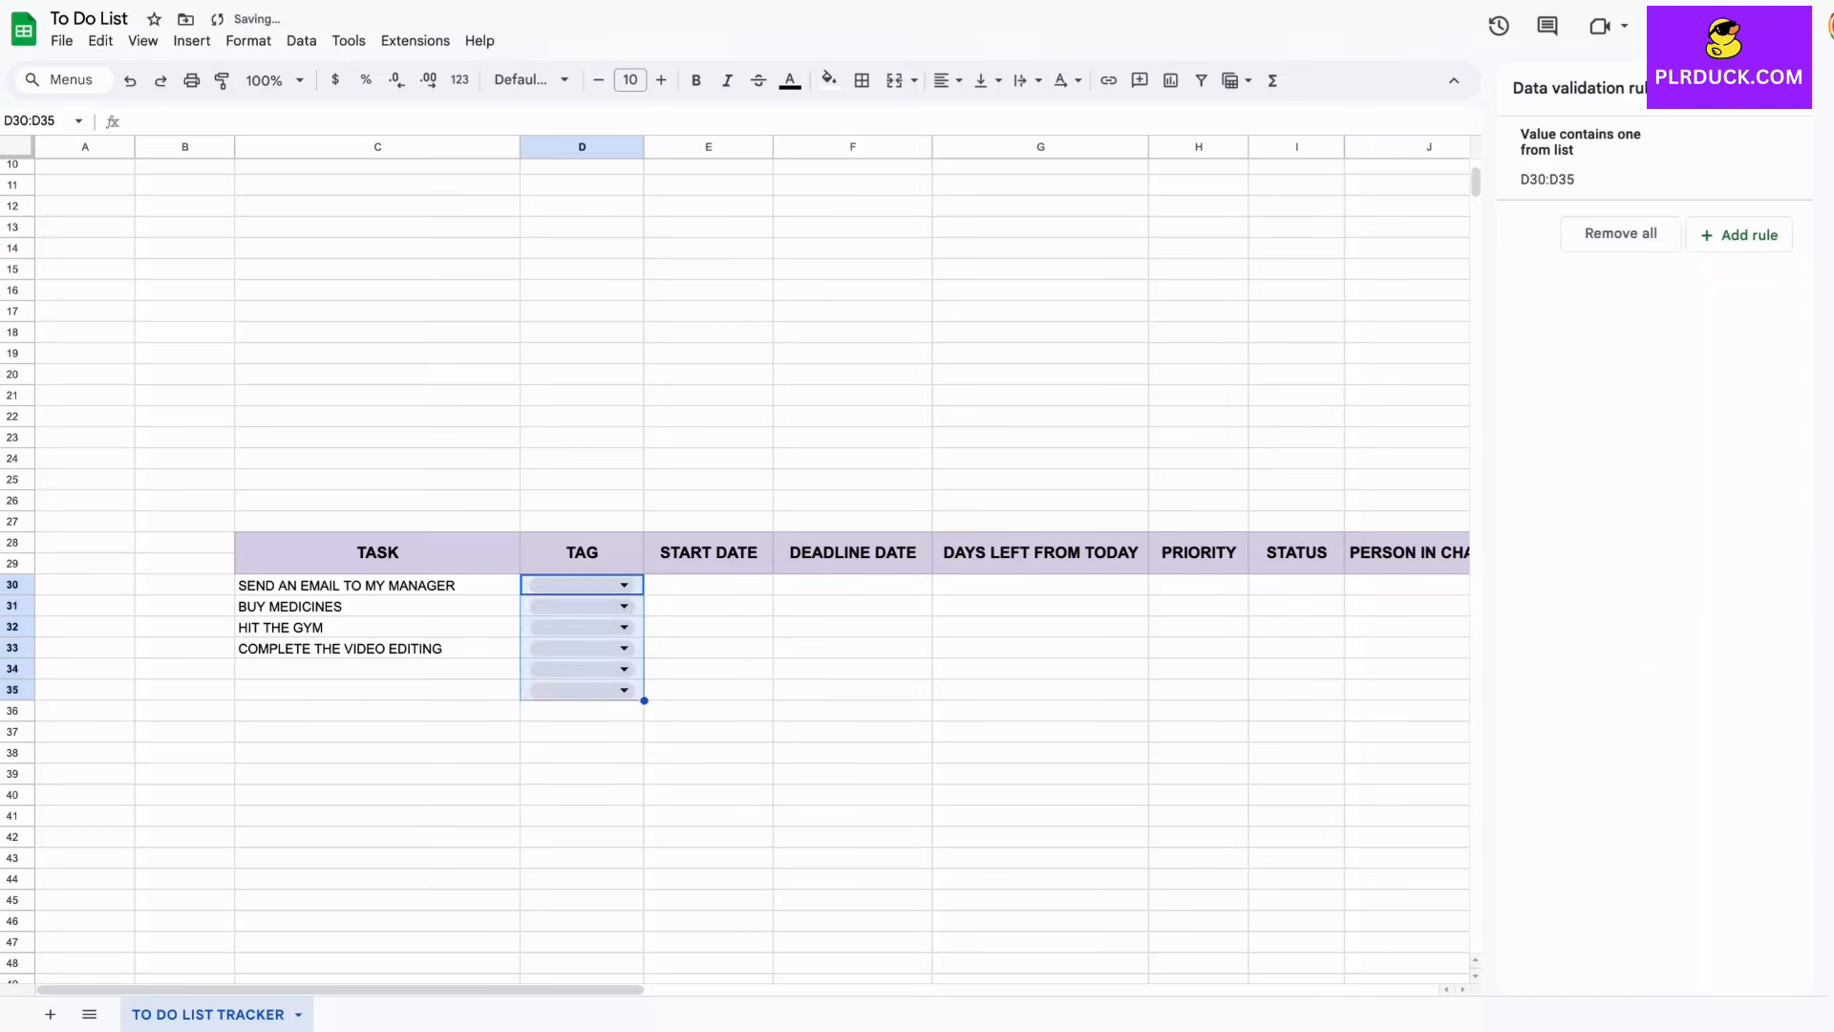
left_click(709, 626)
Step: Set the tags in D30:D33 to WORK TASK, PERSONAL TASK, GYM and WORK TASK, and widen column D to fit them
left_click(624, 584)
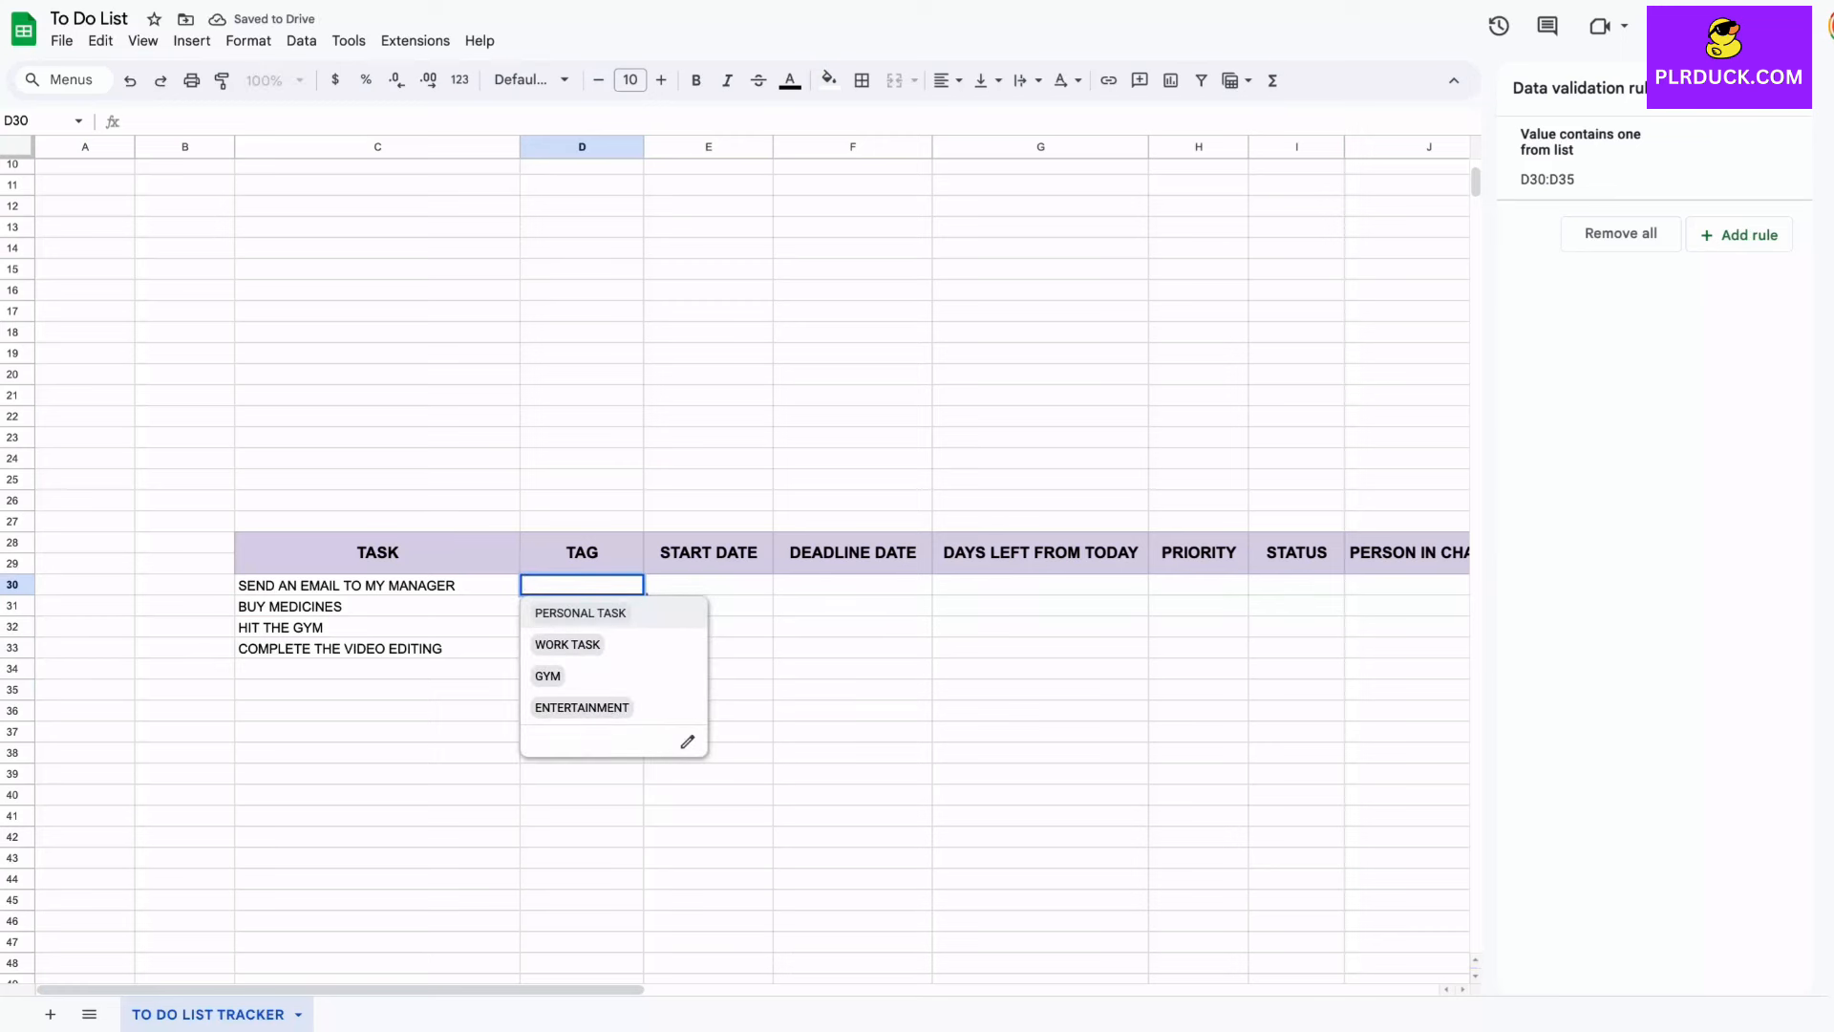
left_click(612, 649)
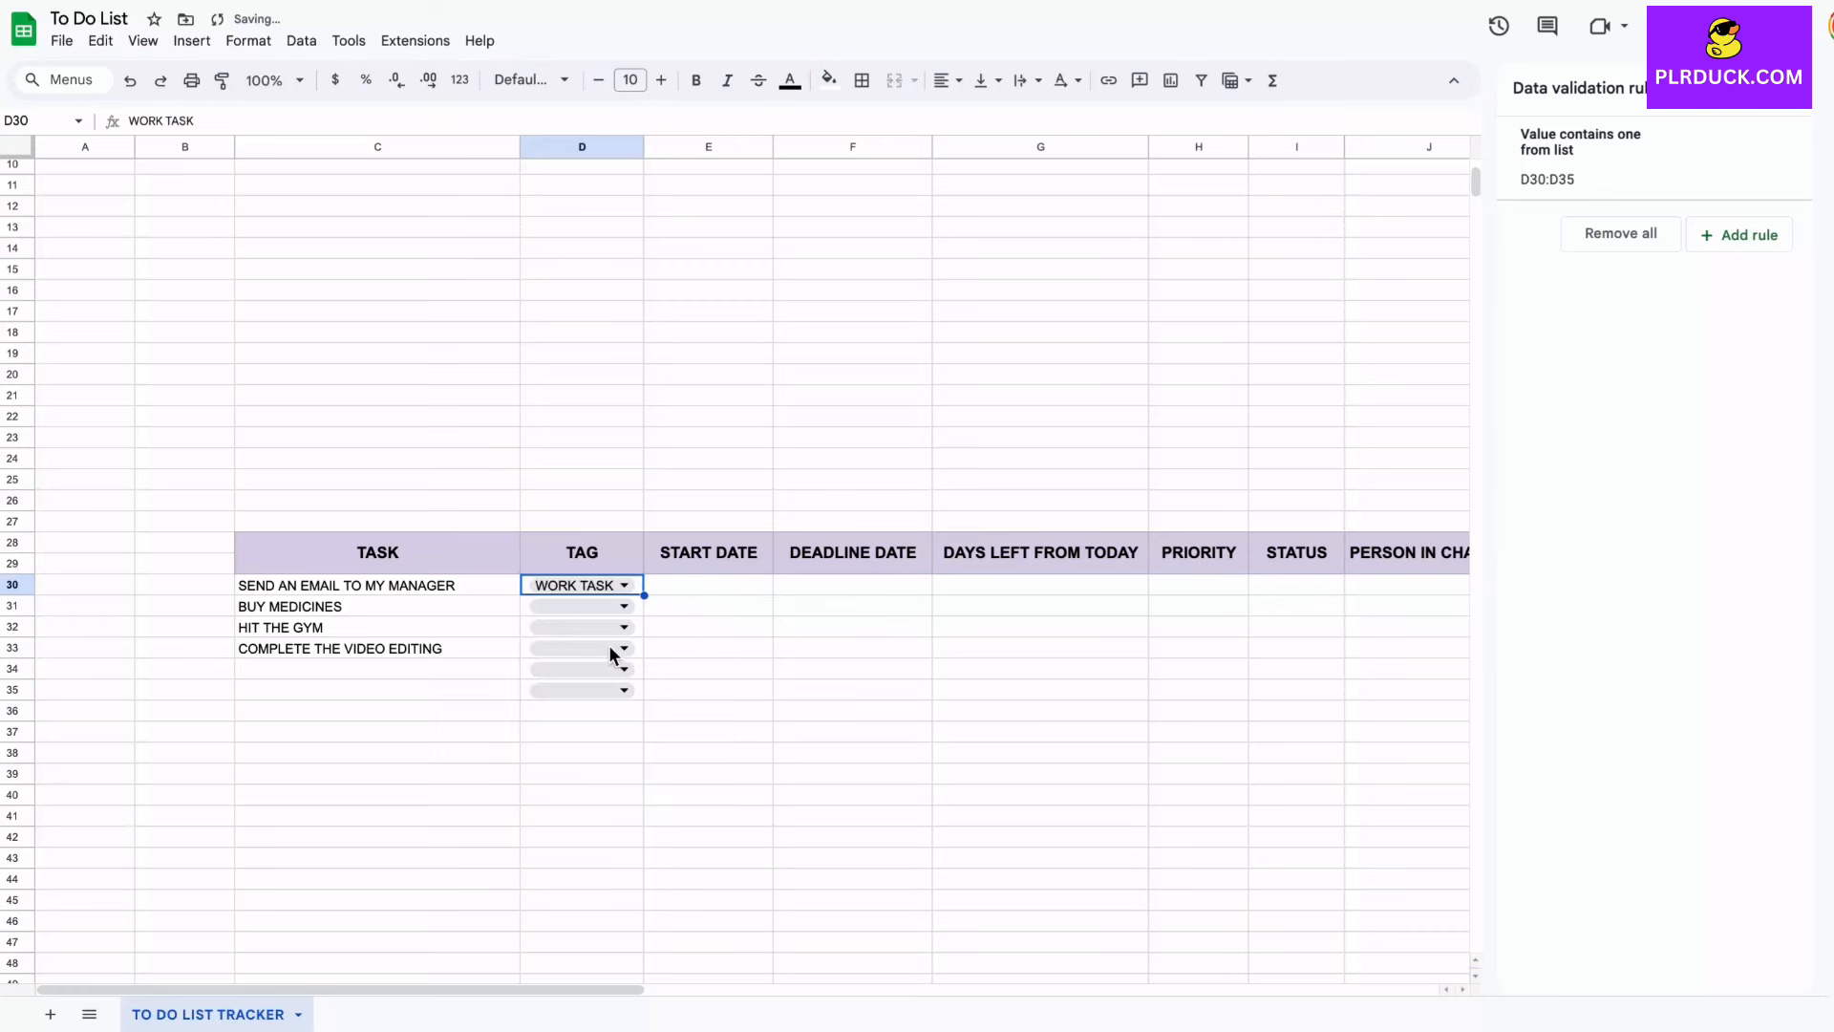
left_click(624, 605)
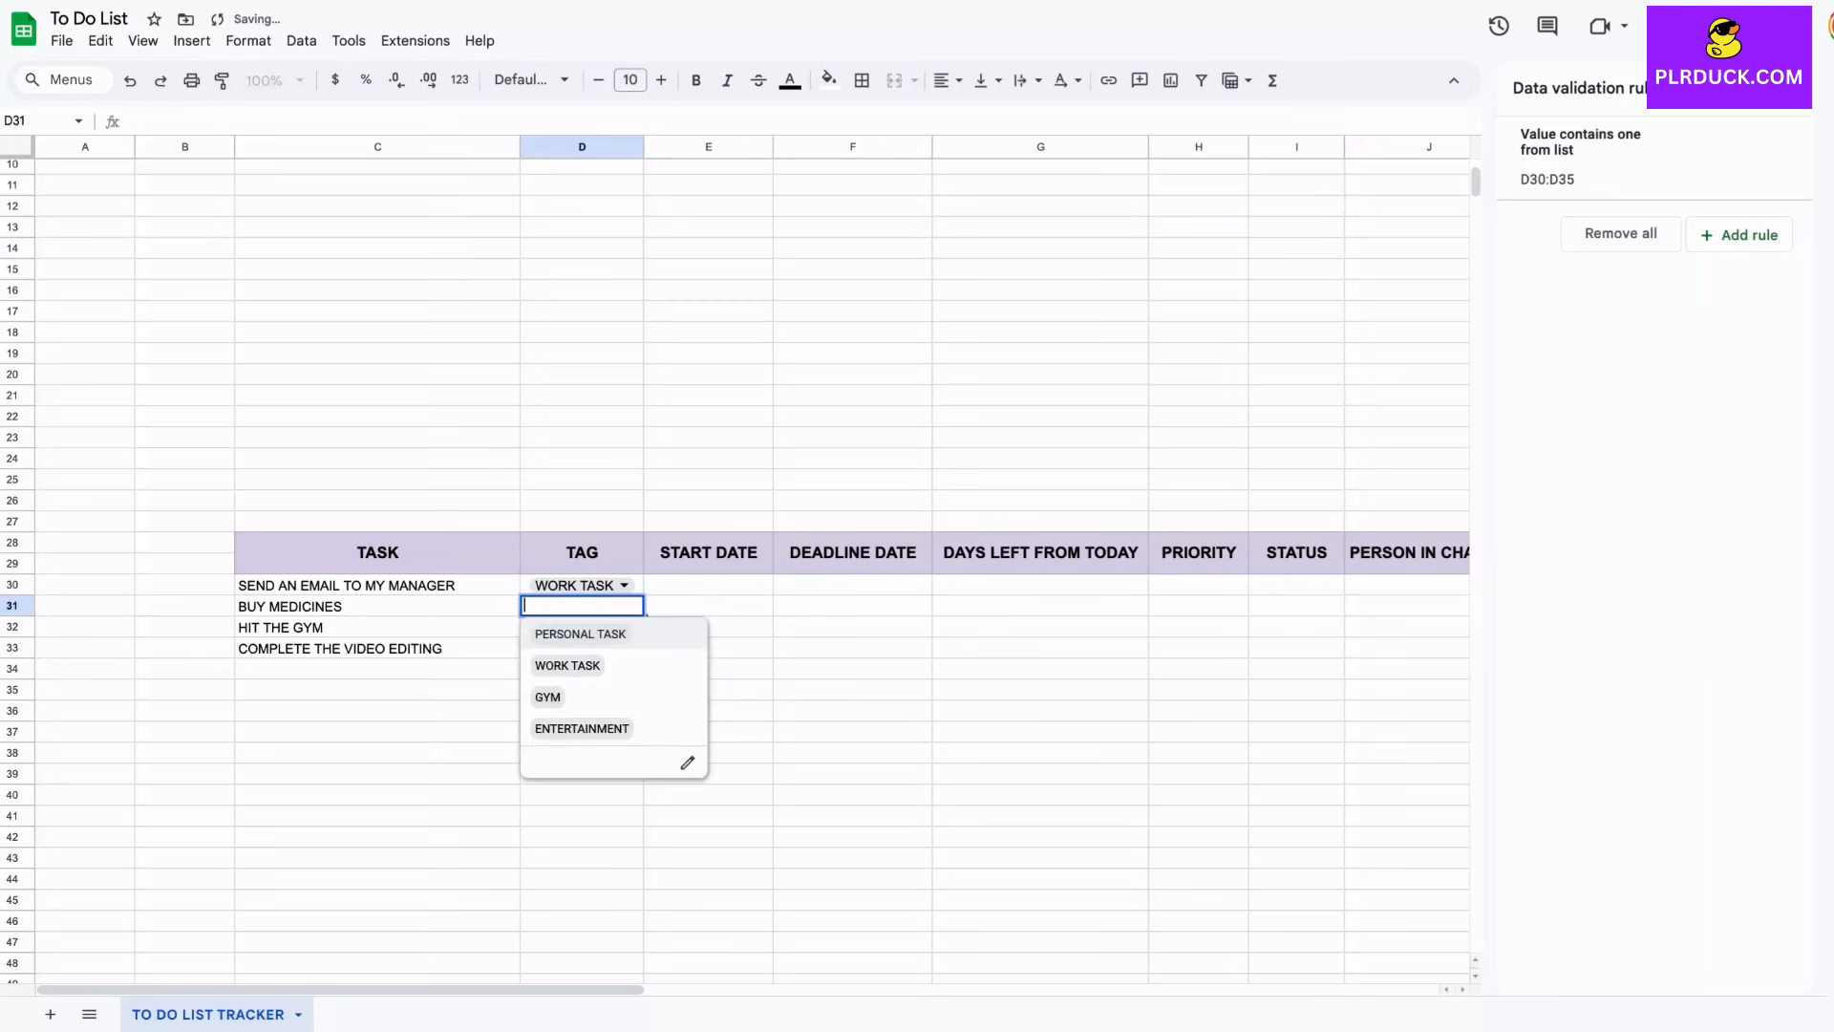
left_click(612, 635)
left_click(623, 627)
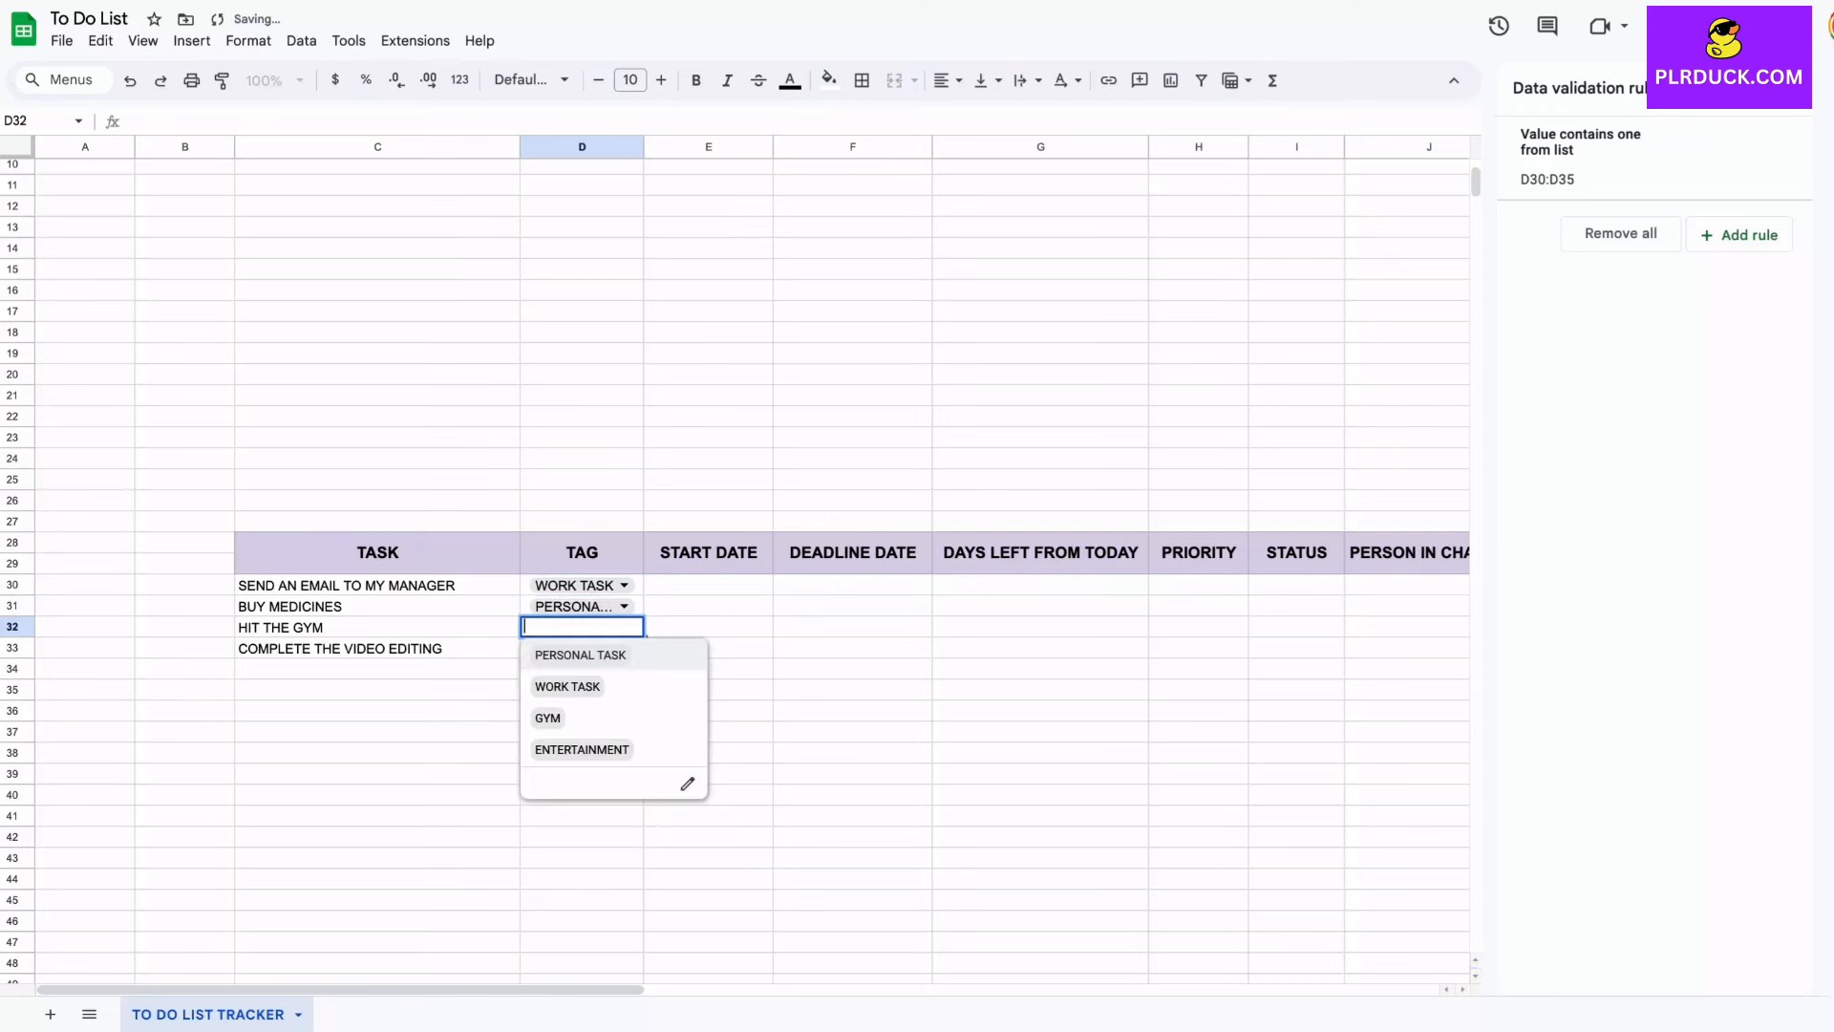
left_click(573, 716)
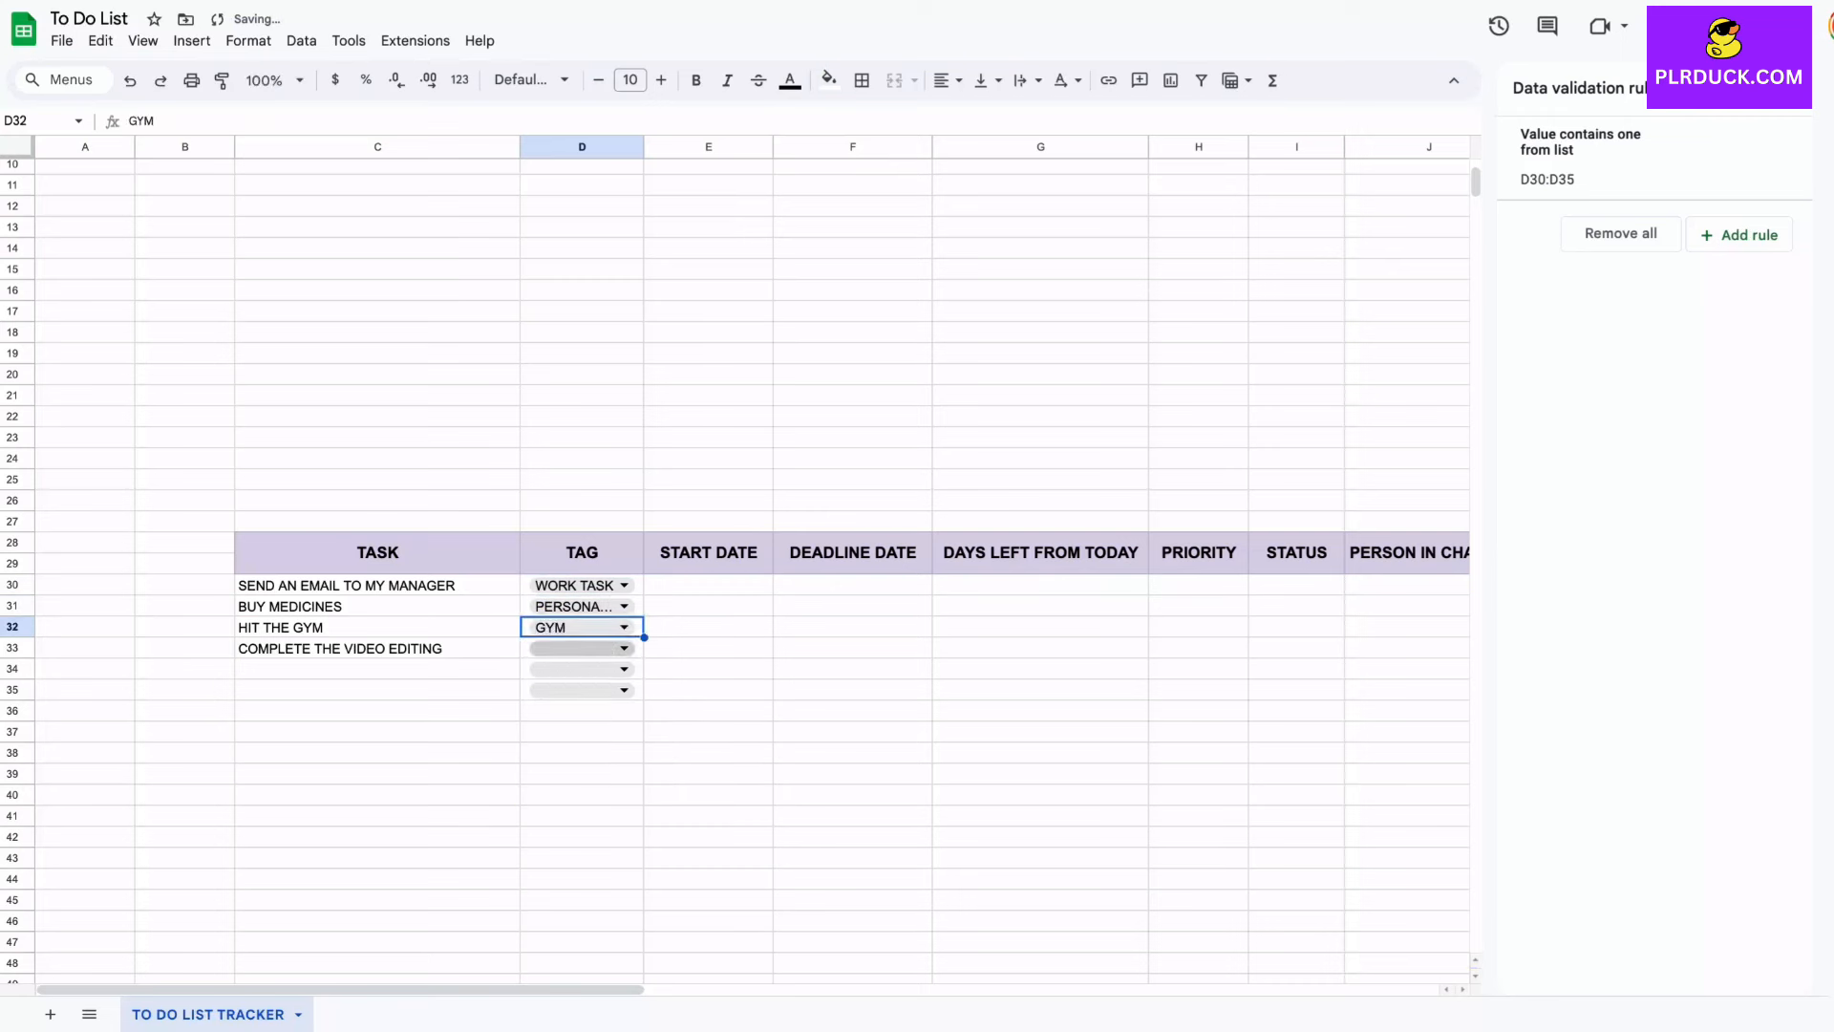
left_click(624, 649)
left_click(567, 707)
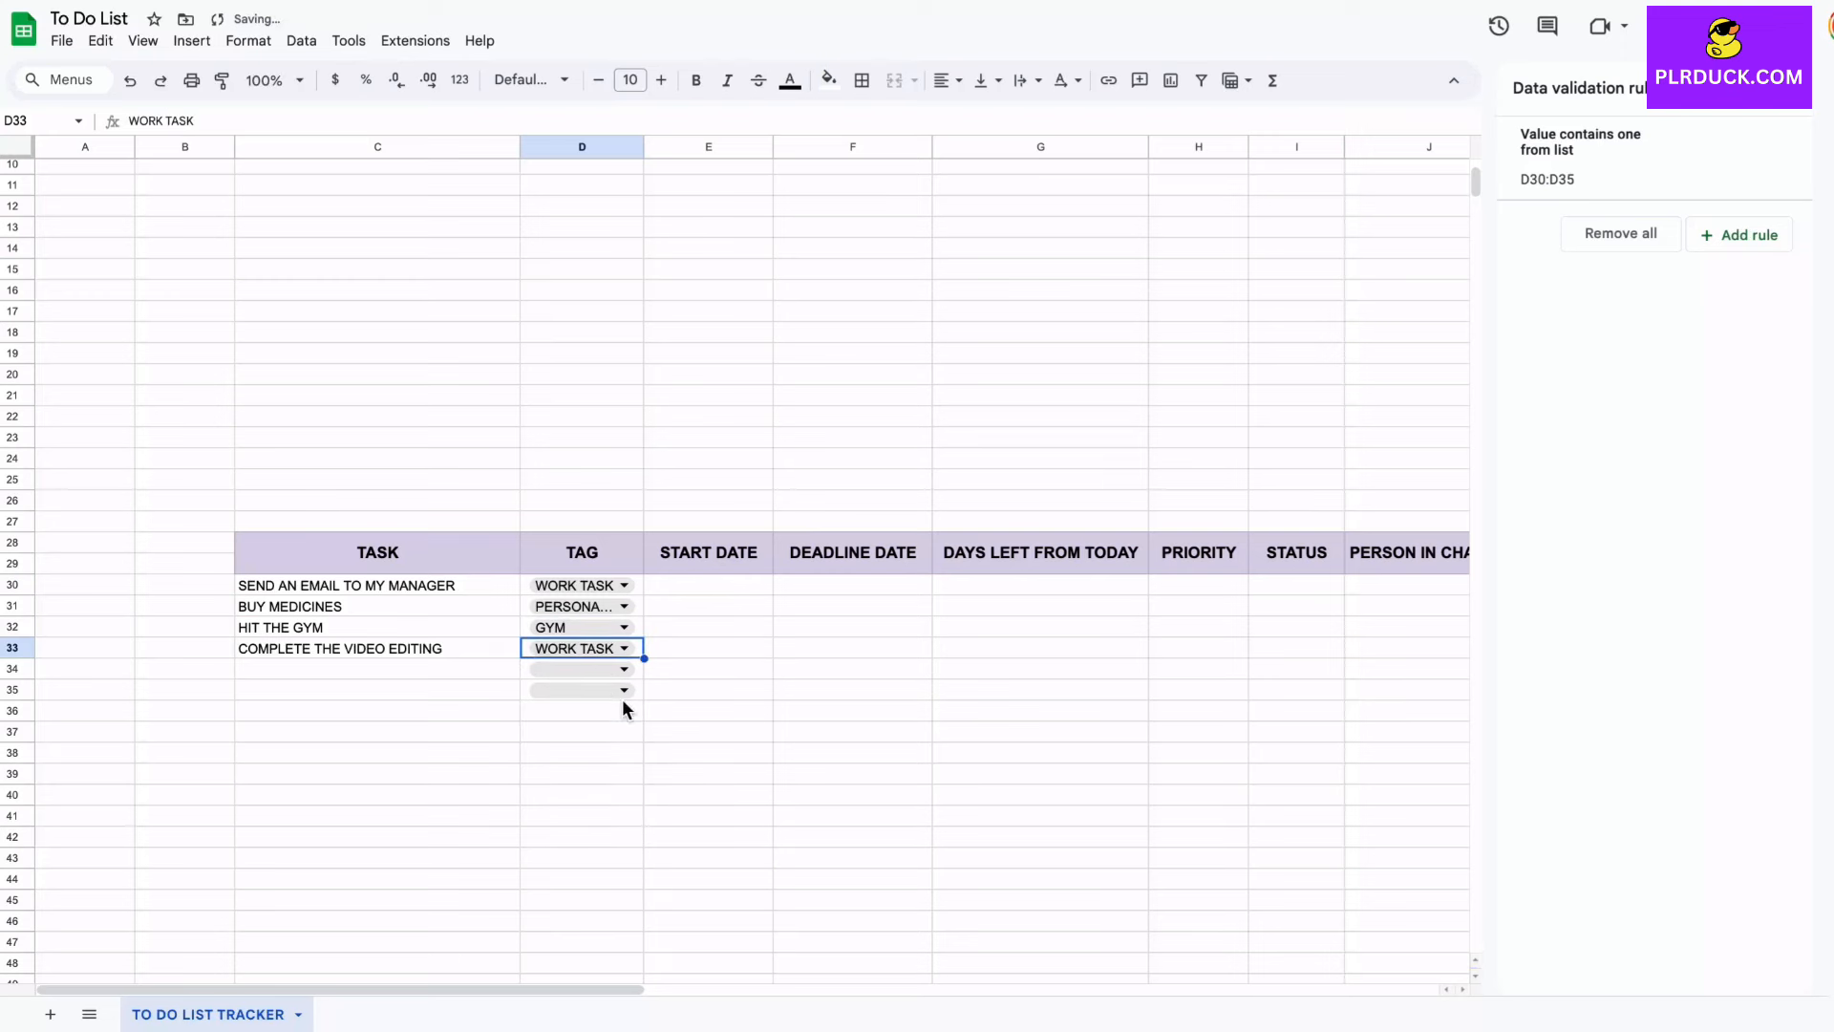
left_click_drag(643, 146, 678, 146)
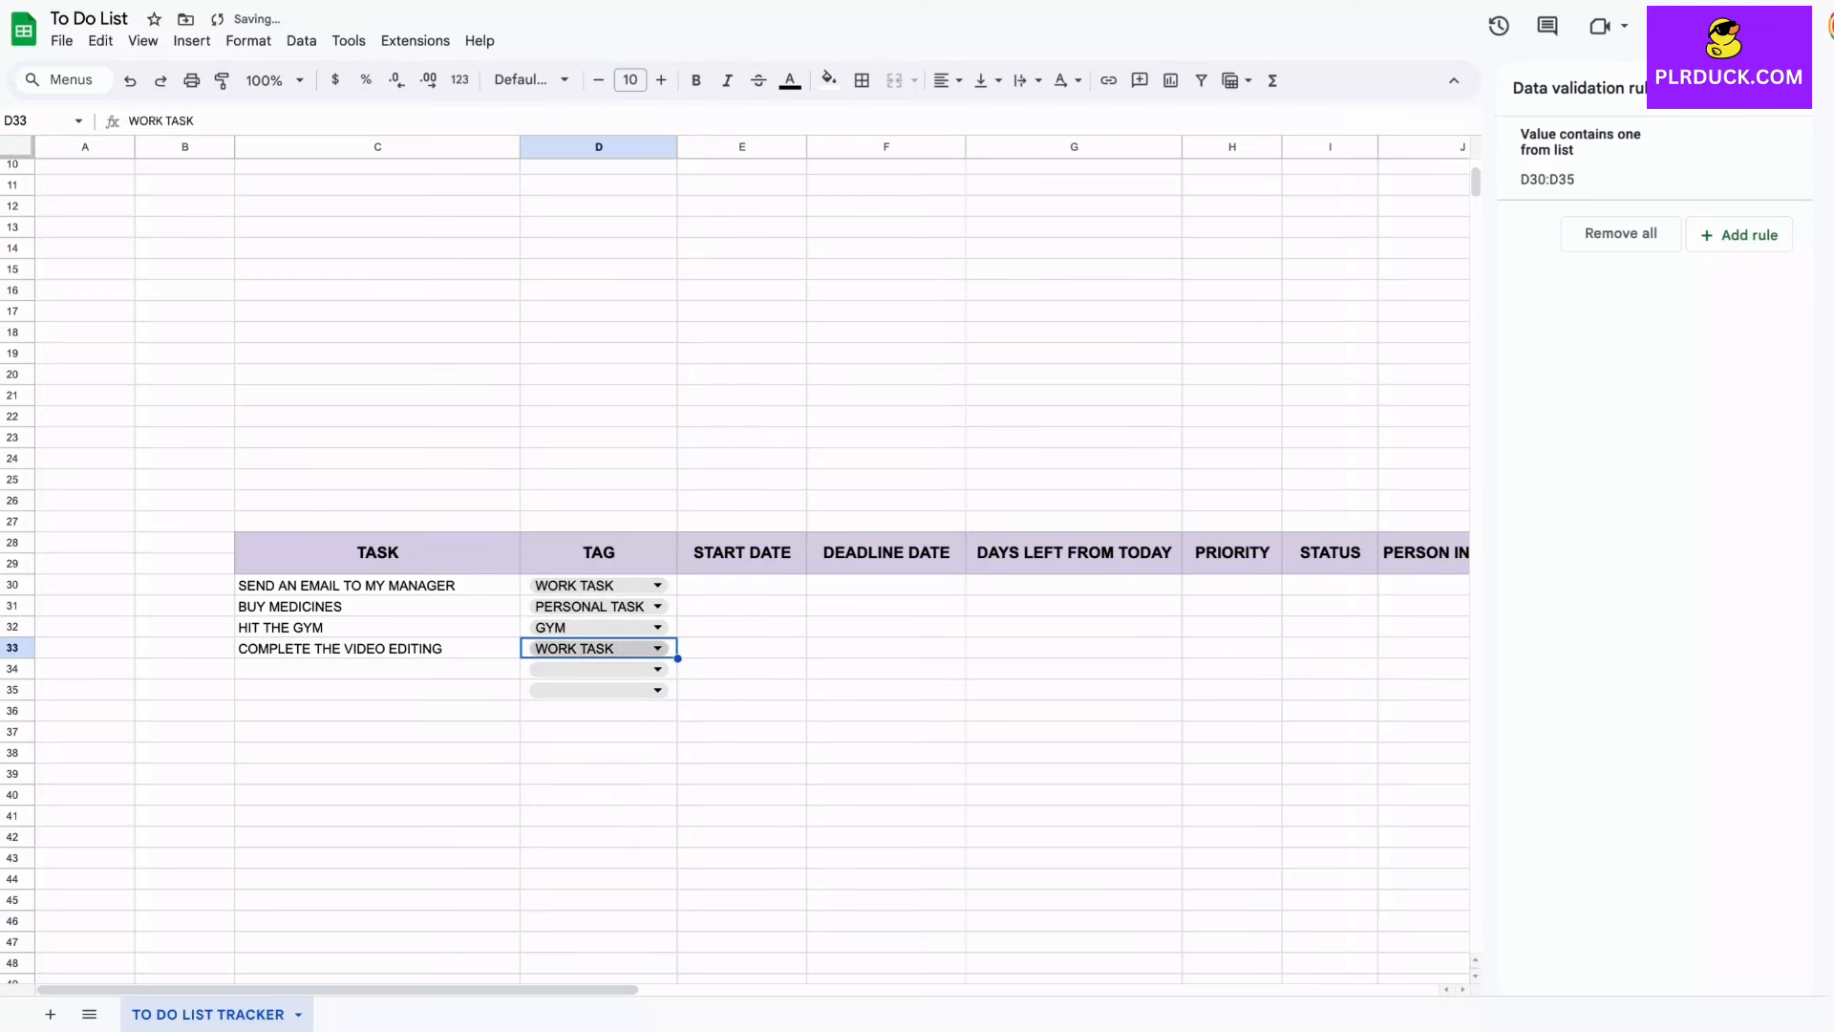
Step: Enter 19 AUG 2025 as both the start date in E30 and the deadline date in F30
scroll(602, 649, "right", 1)
scroll(602, 638, "right", 1)
left_click(583, 590)
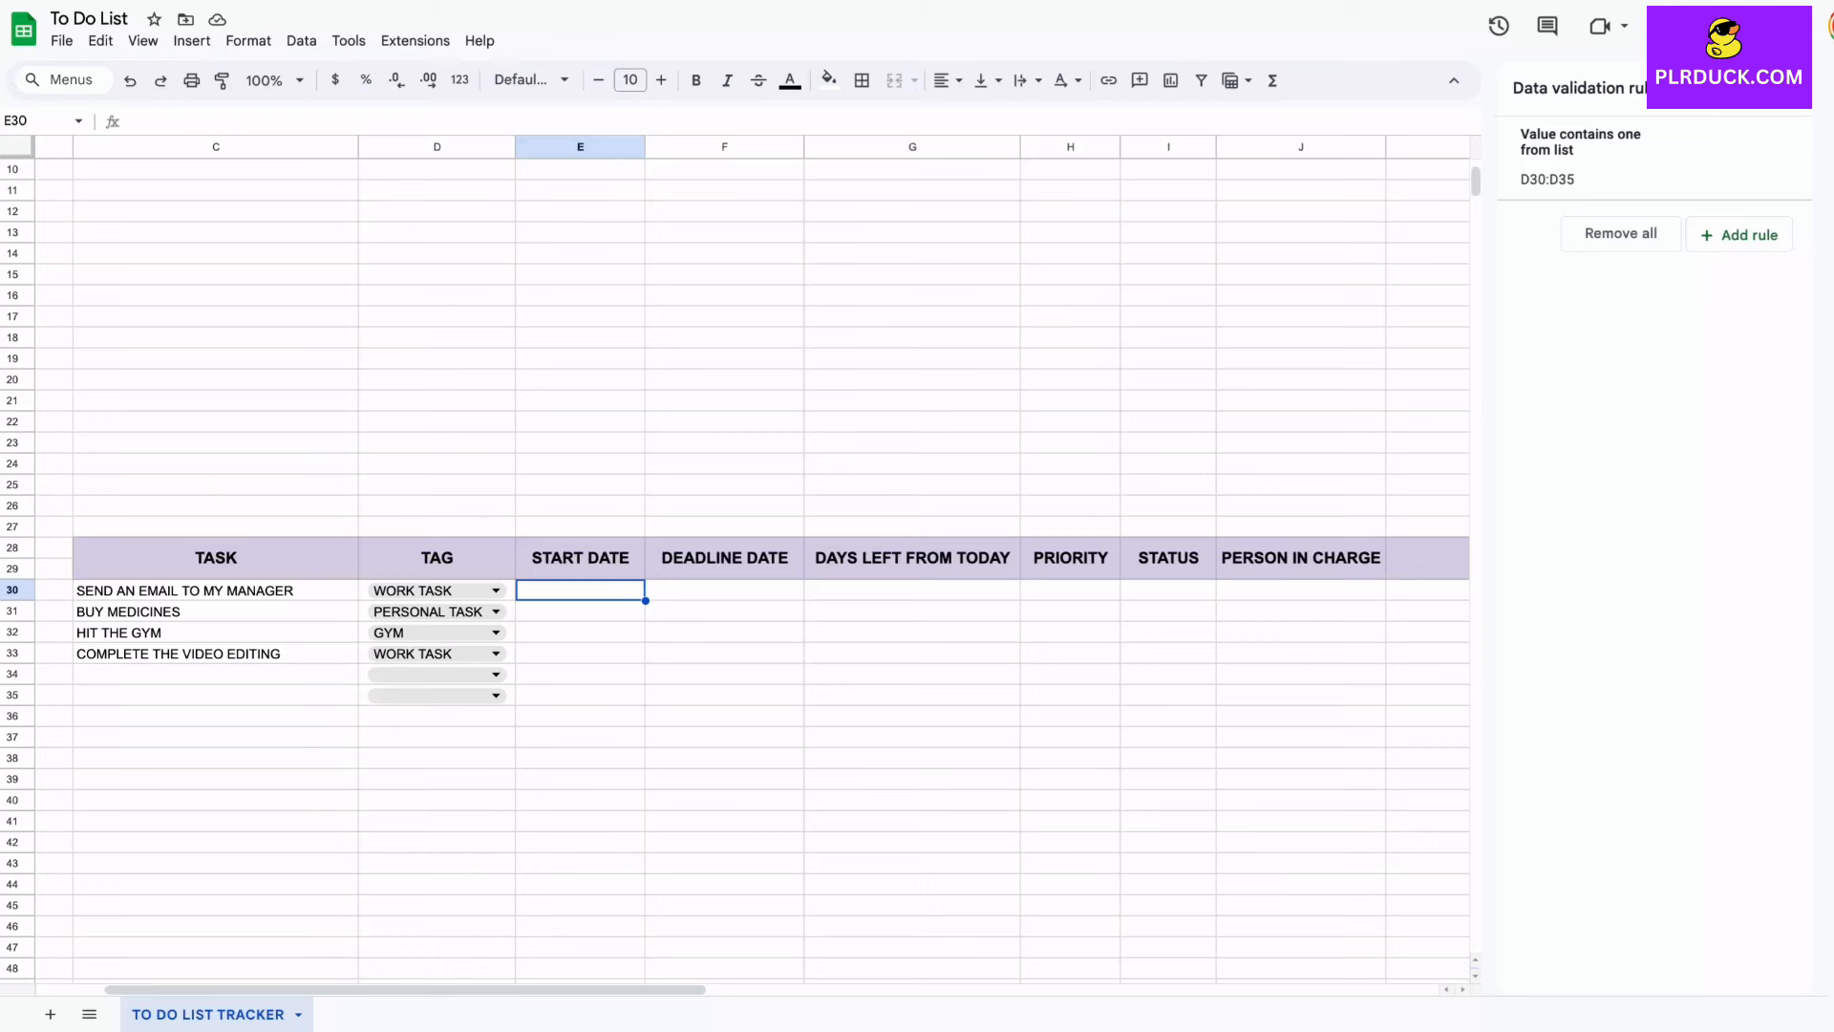
type("19 AUG 2025")
key("Return")
left_click(724, 591)
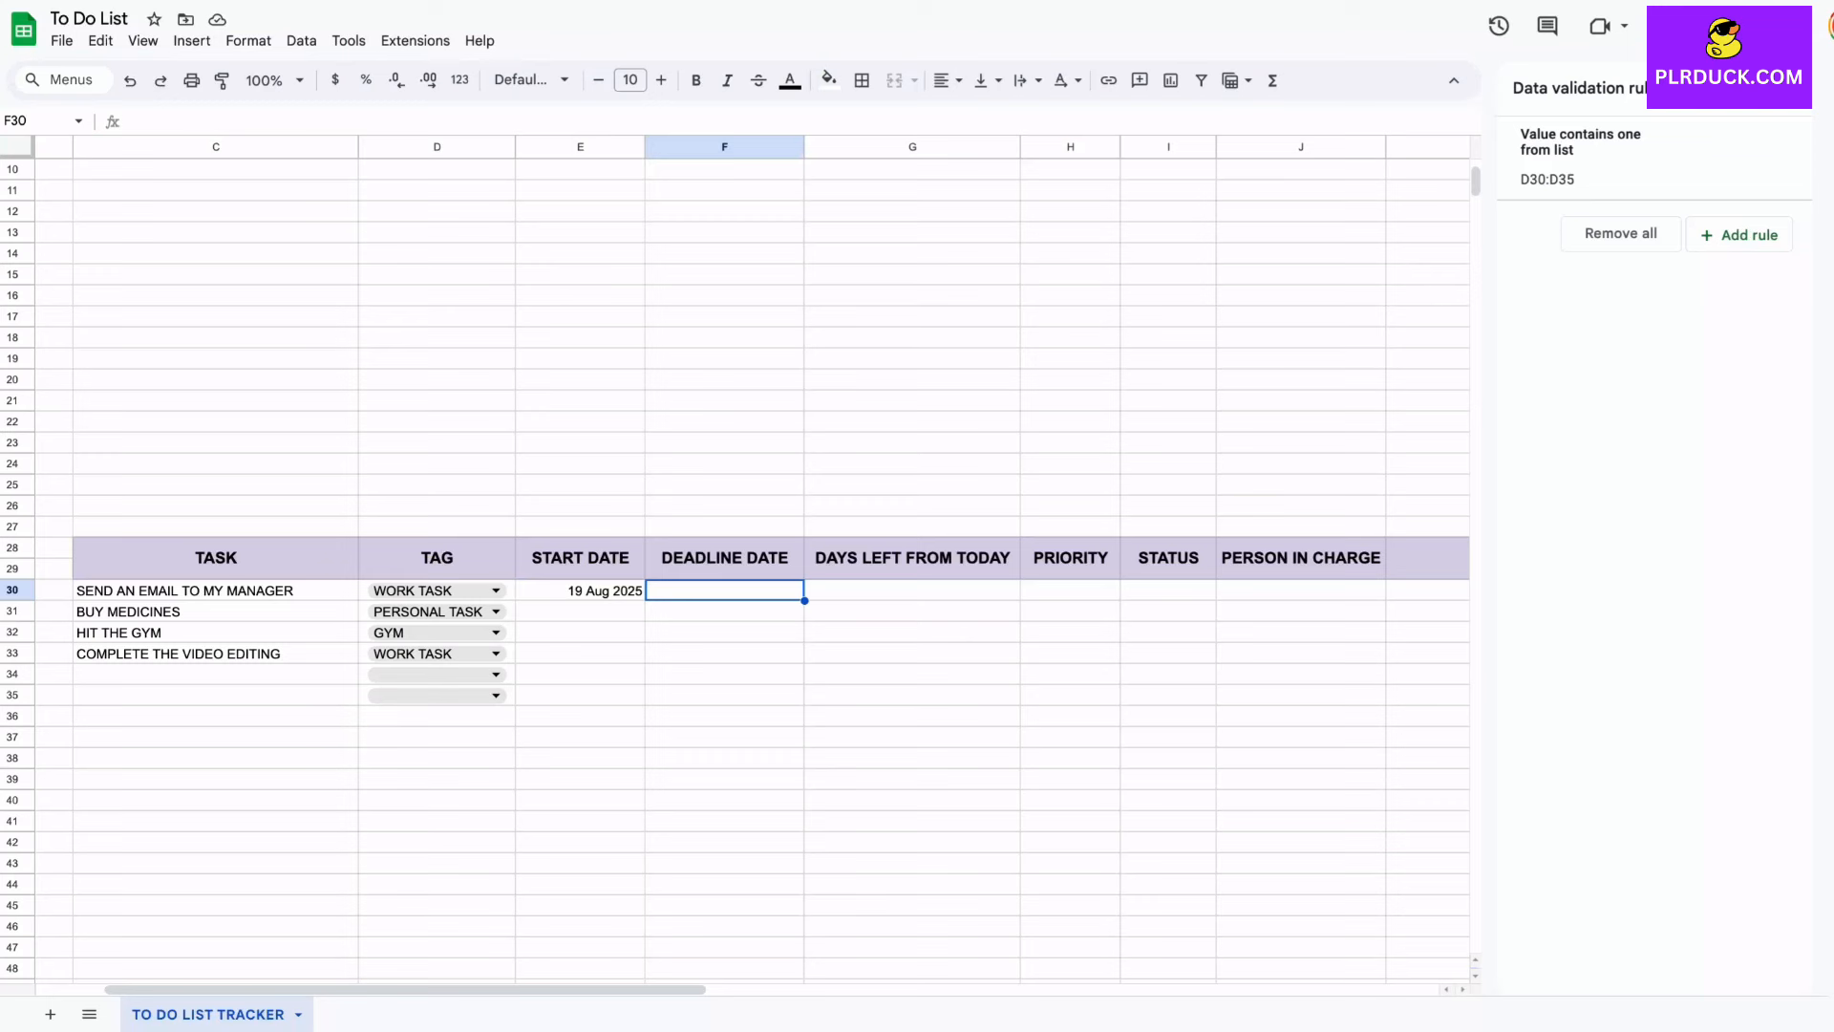
type("19")
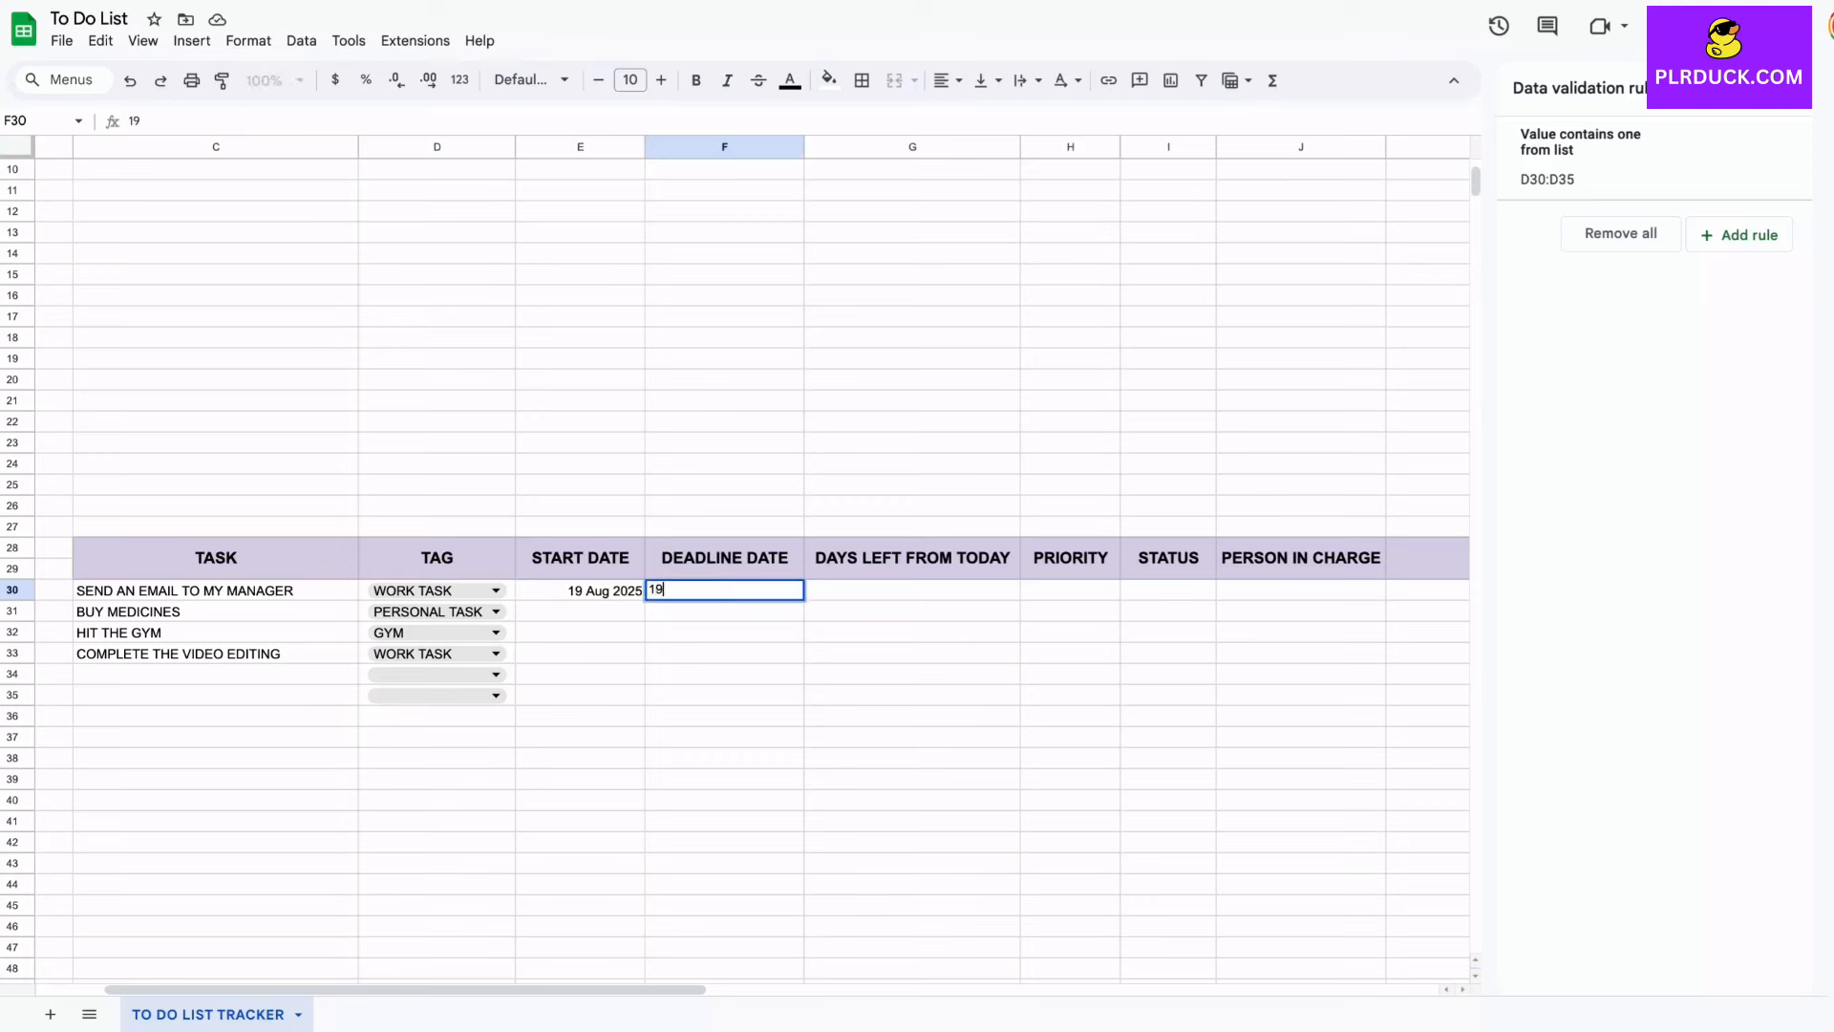
type(" AUG 2025")
key("Return")
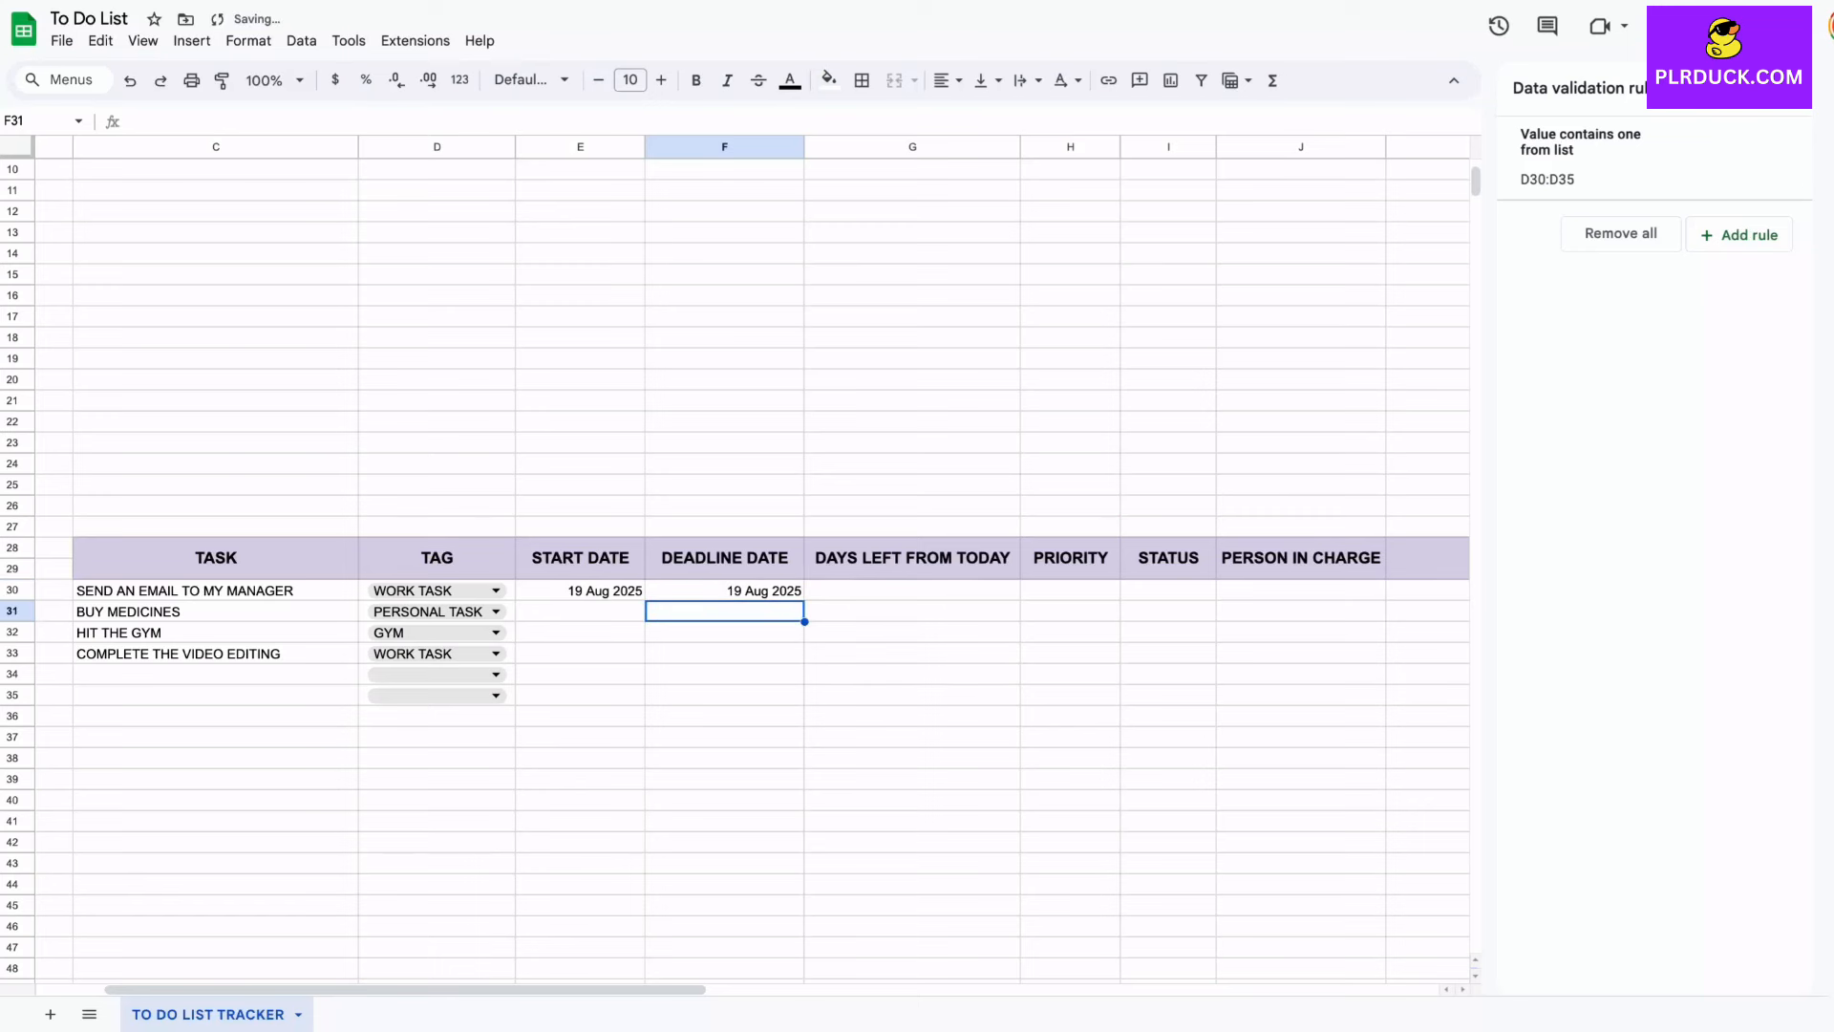
Step: Enter 20 AUG 2025 as the start and deadline dates of the BUY MEDICINES task in E31 and F31
key("Left")
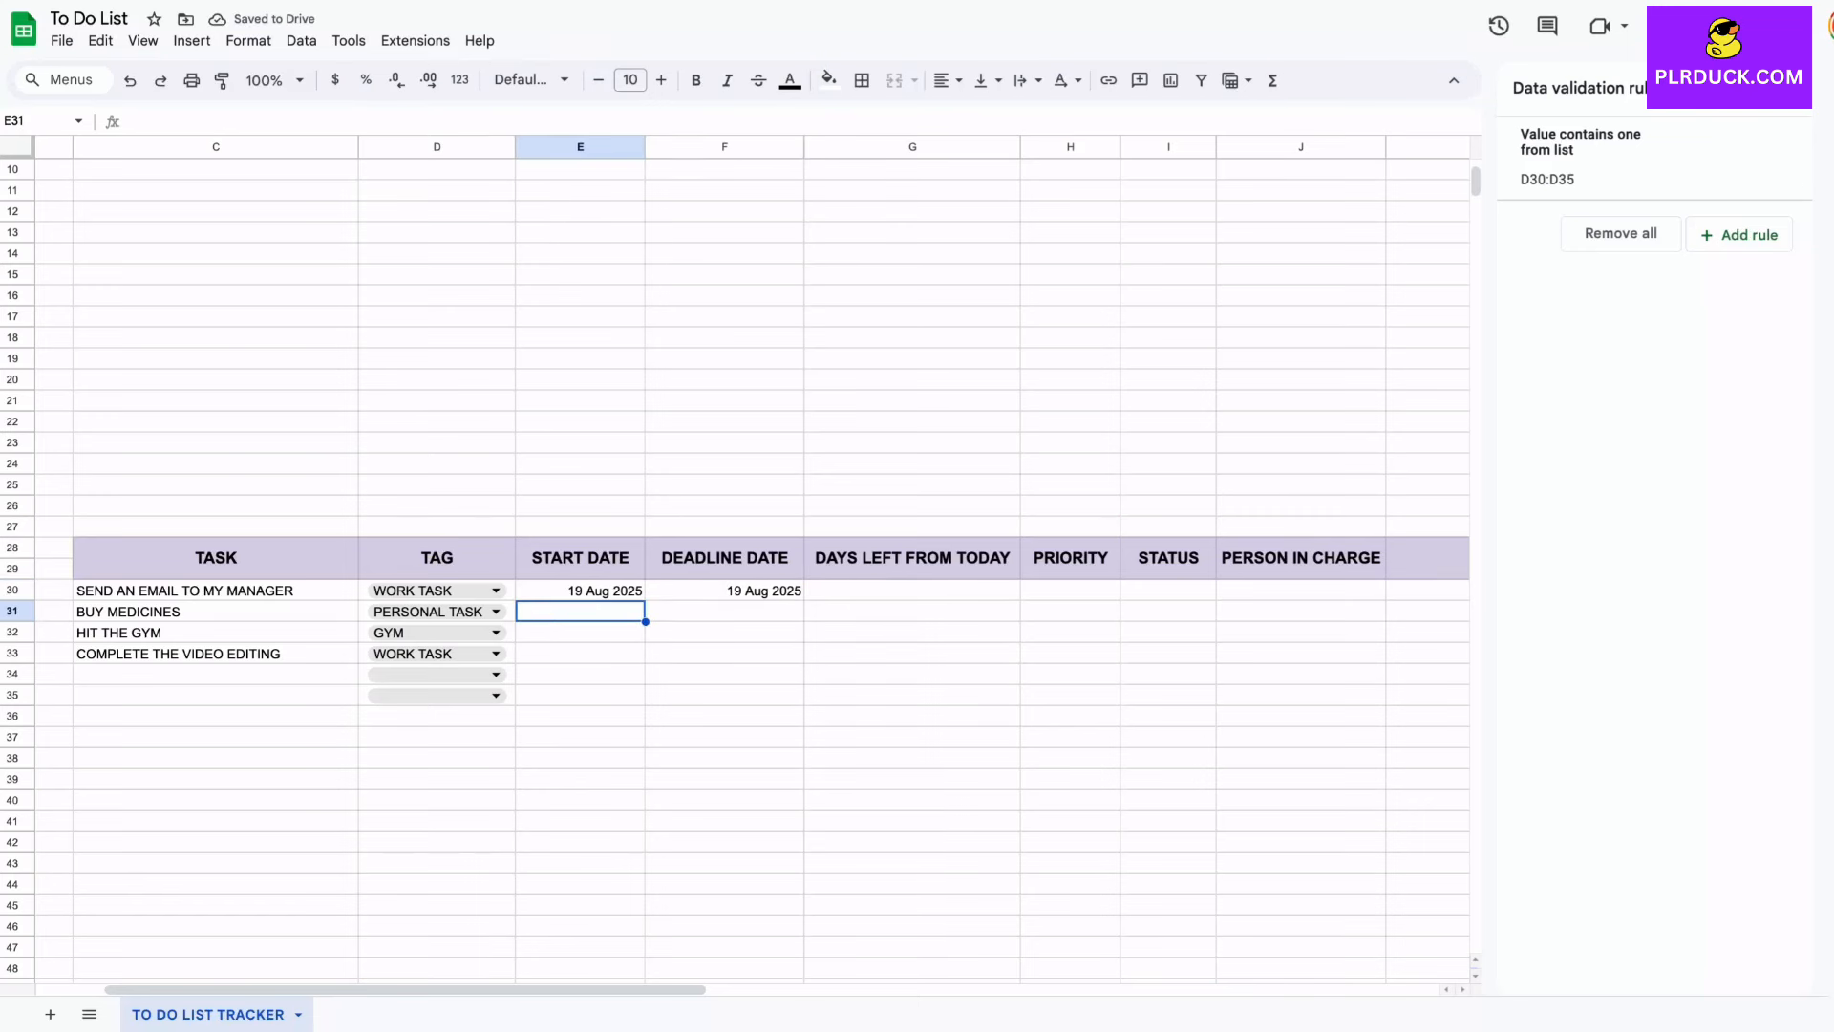
type("20 AU")
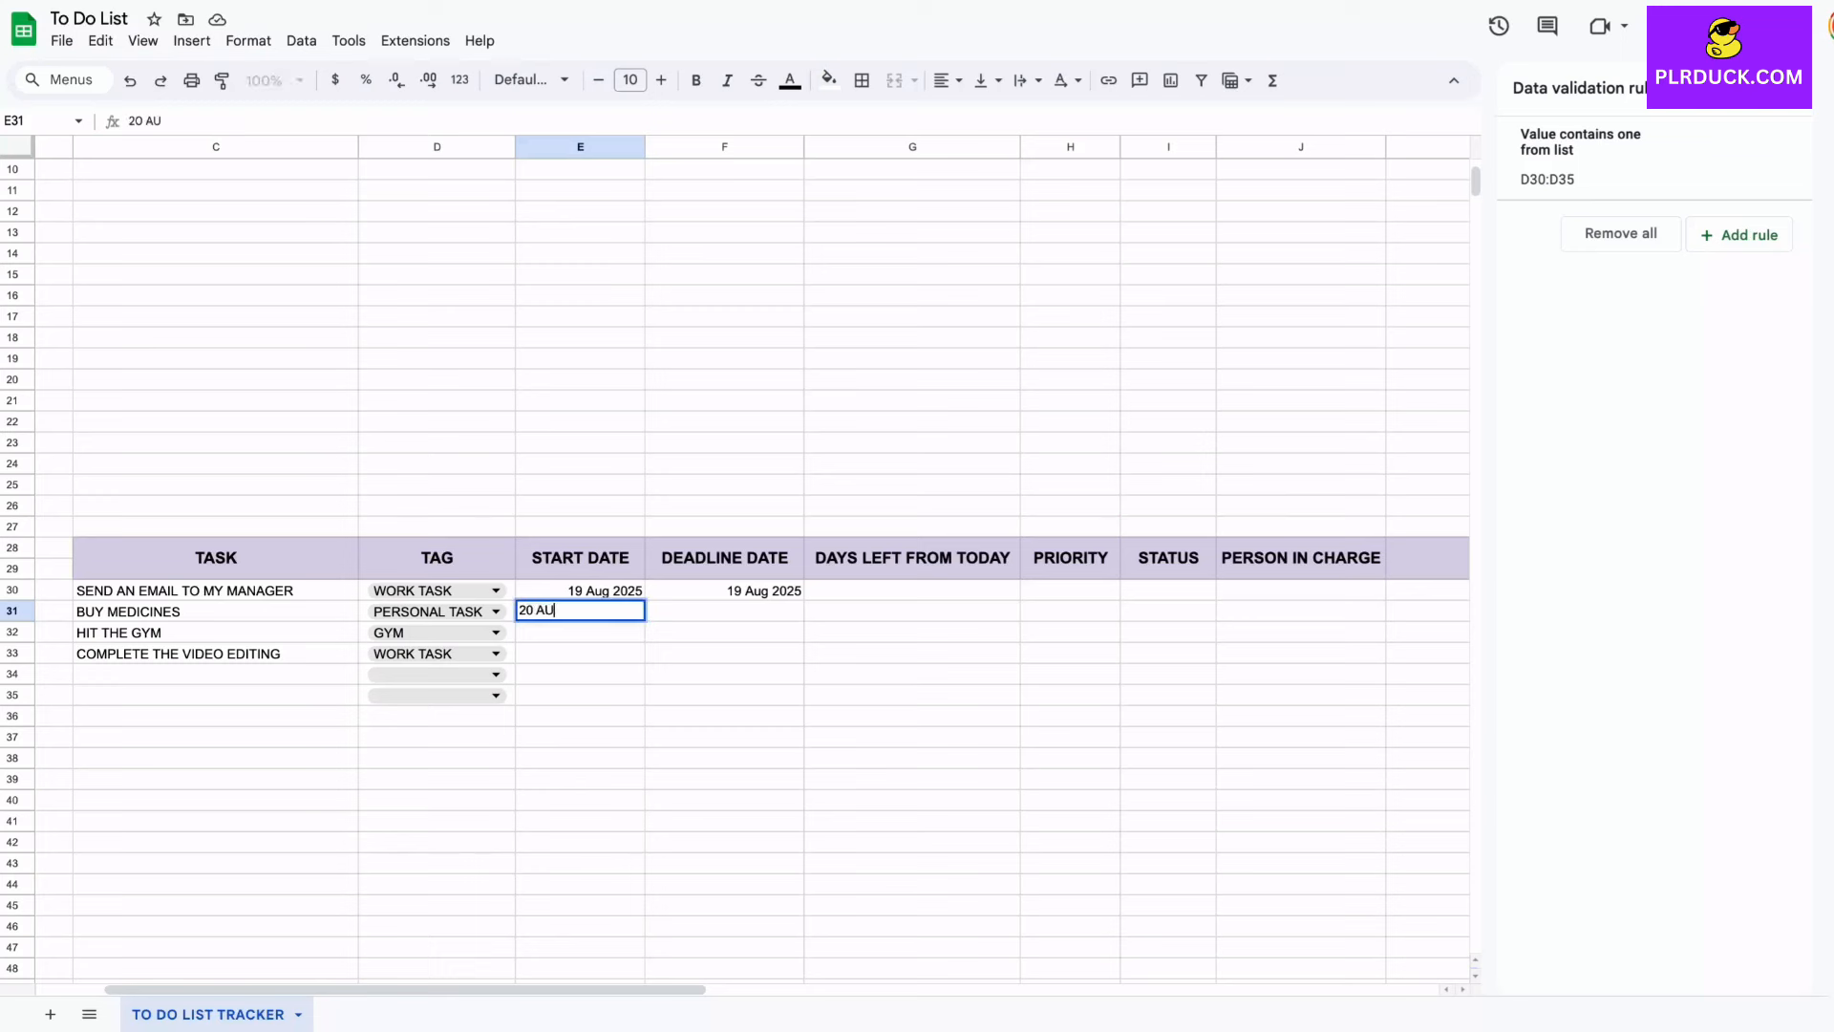
type("G 2025")
key("Tab")
type("20 AUG 2025")
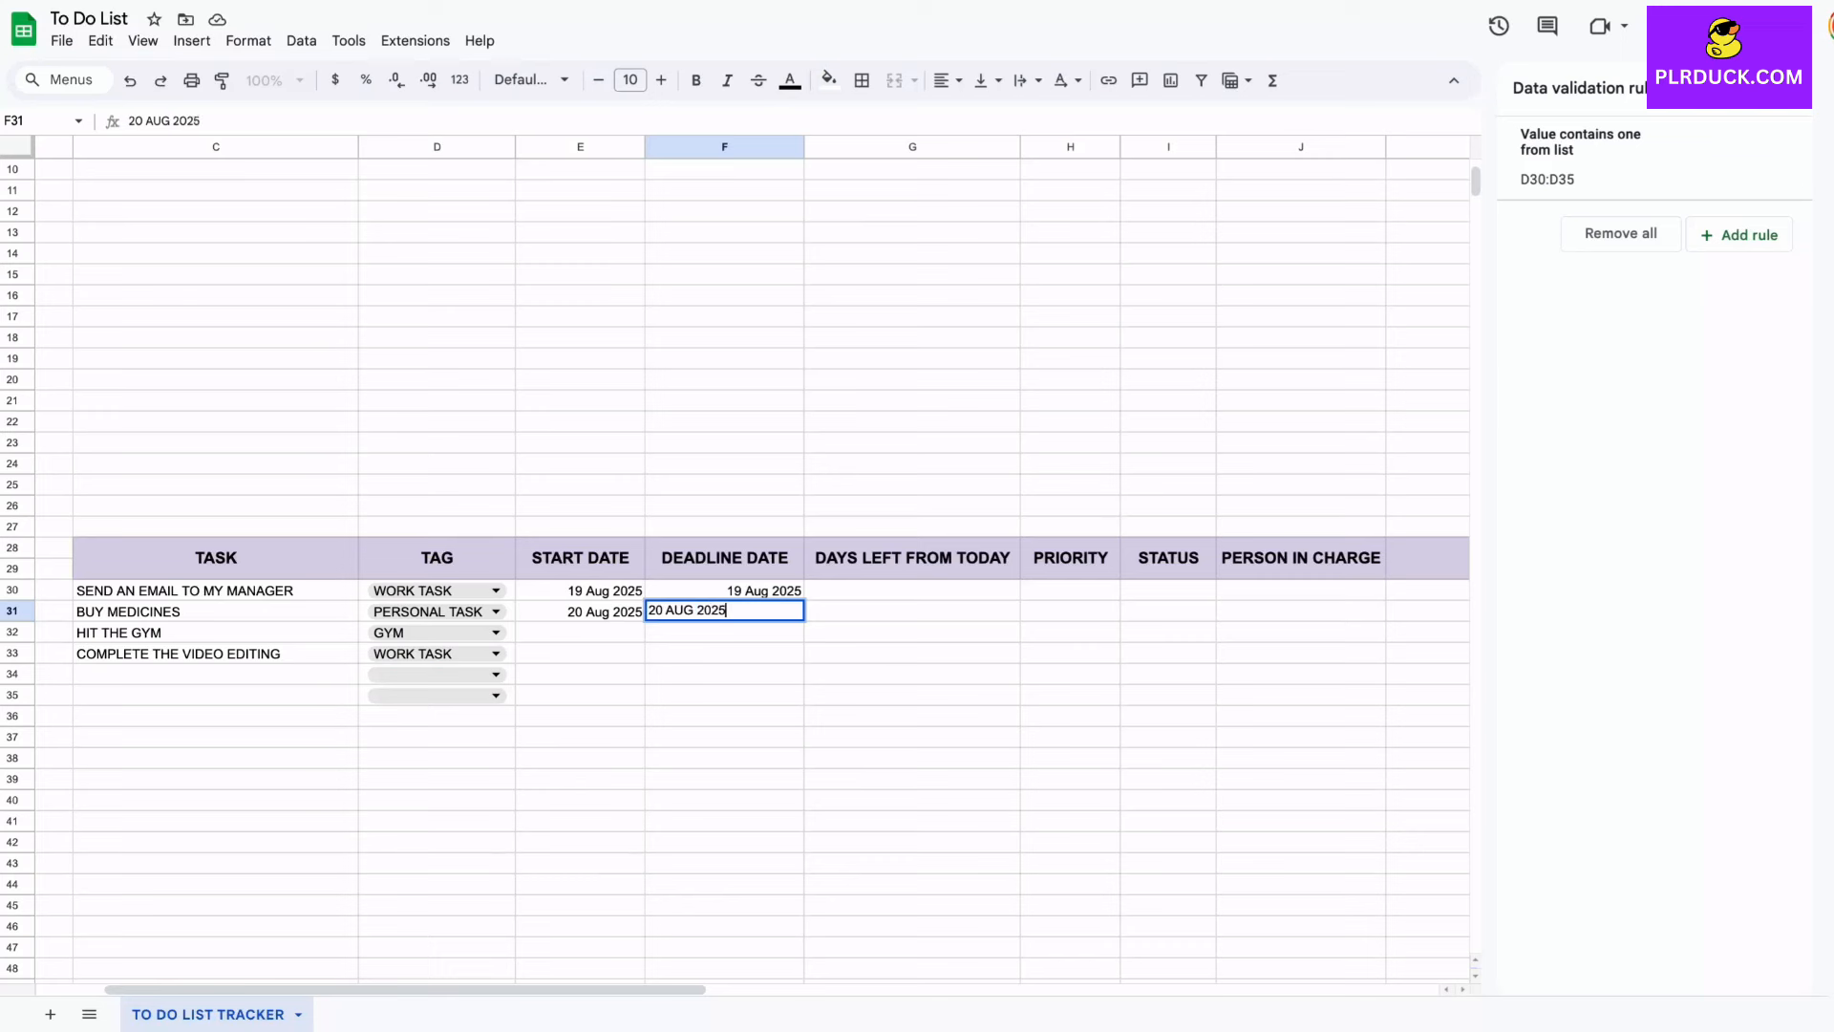
key("Return")
Step: Enter 19 AUG 2025 as the start and deadline dates of the HIT THE GYM task in E32 and F32
type("19 AUG 2025")
key("Tab")
type("1")
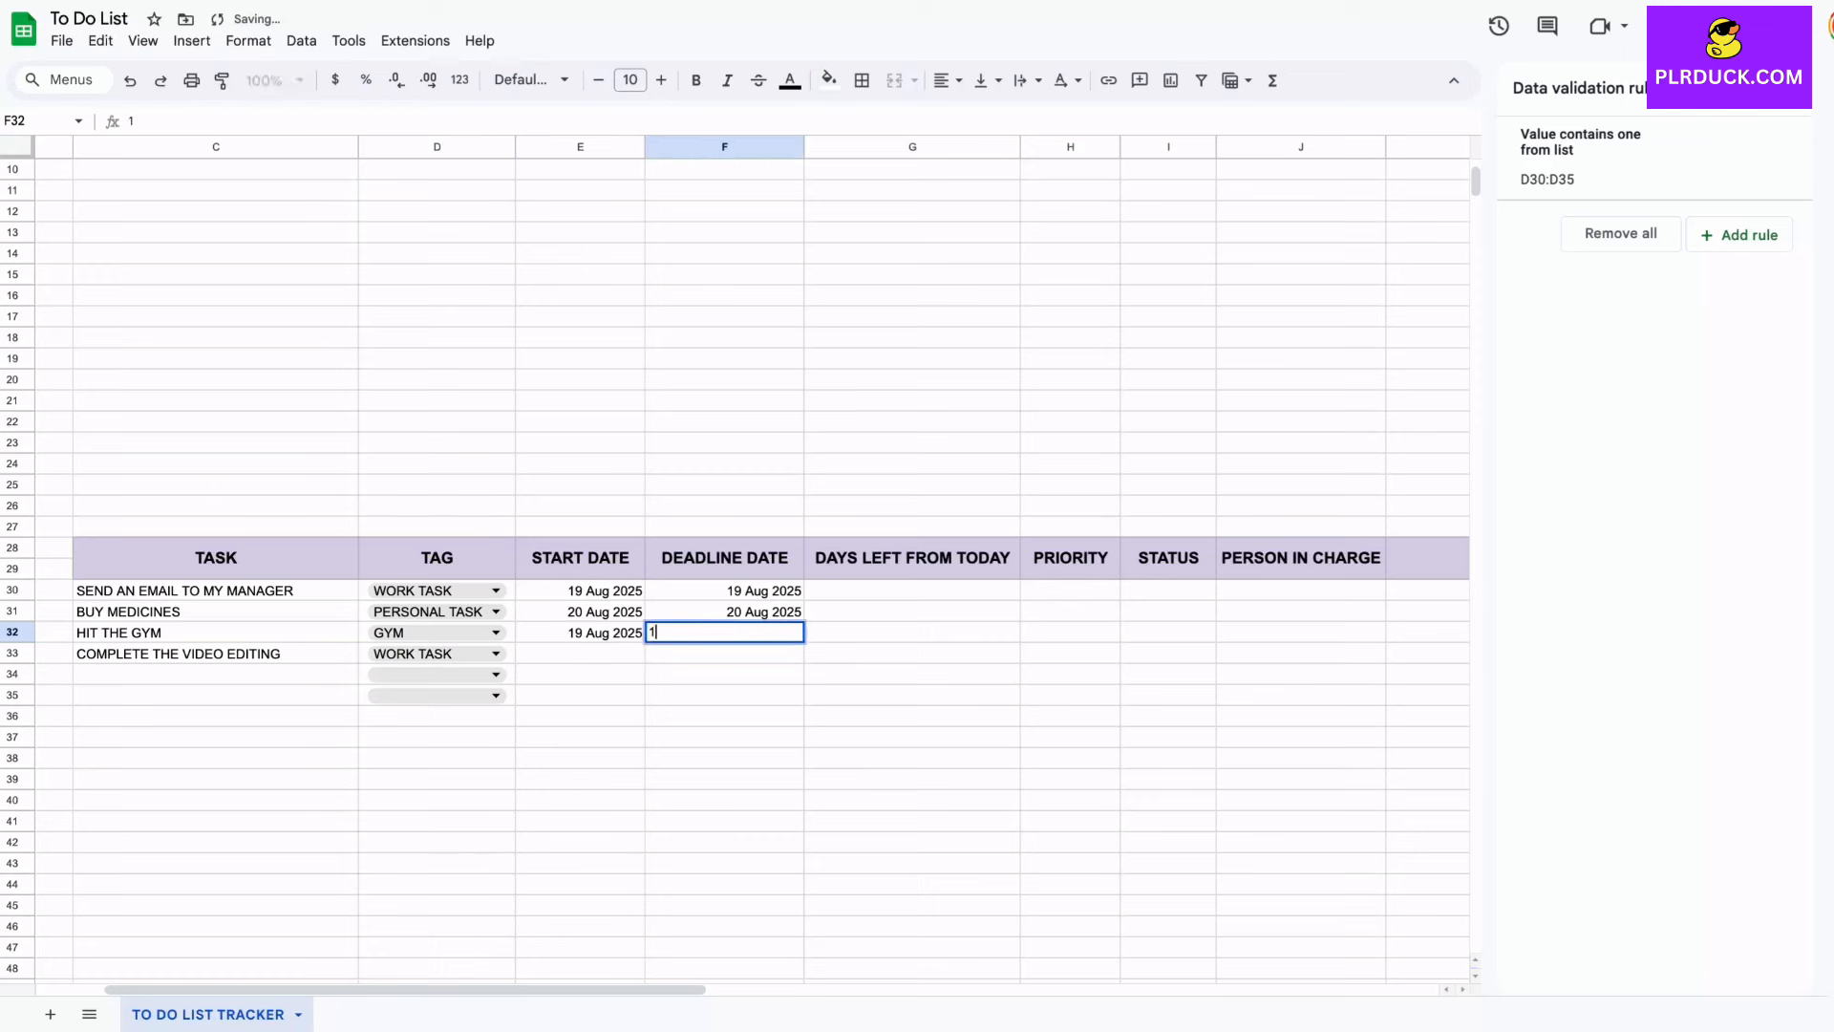
type("9 AUG 2025")
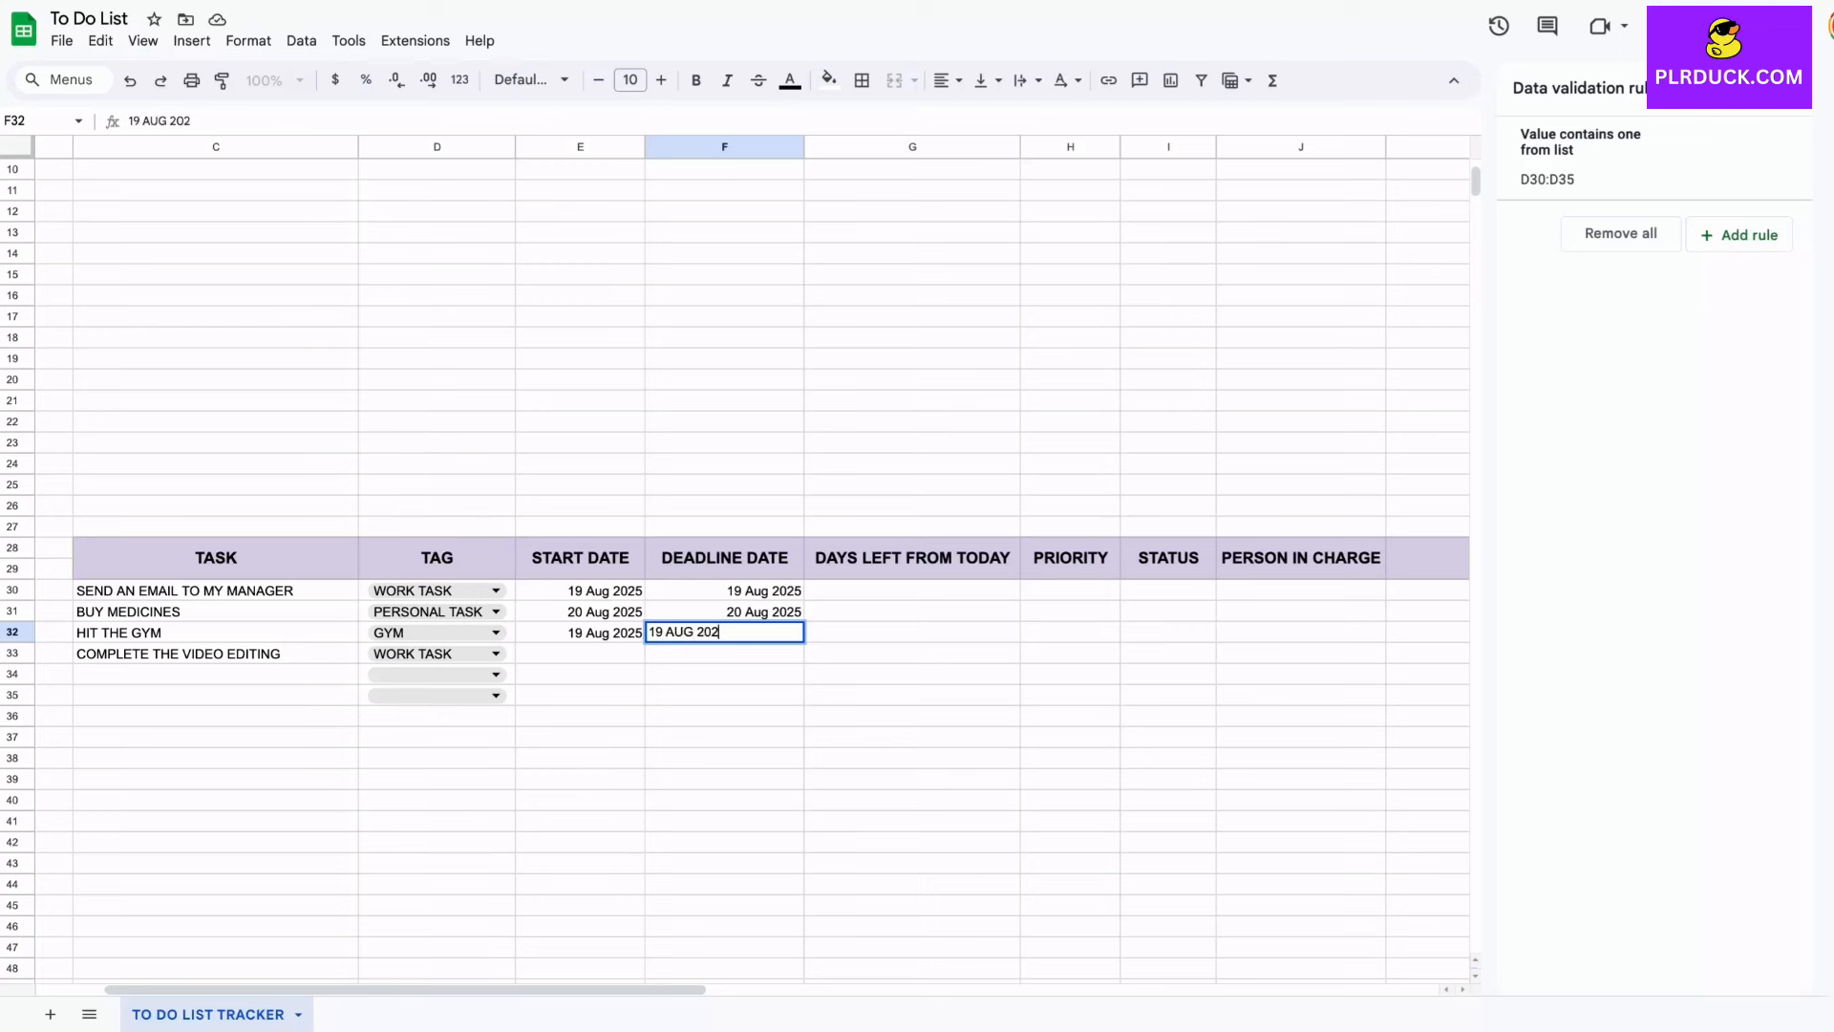
key("Return")
Step: Enter the start date 19 AUG 2025 in E33 and the deadline date 30 AUG 2025 in F33 for the video editing task
key("Left")
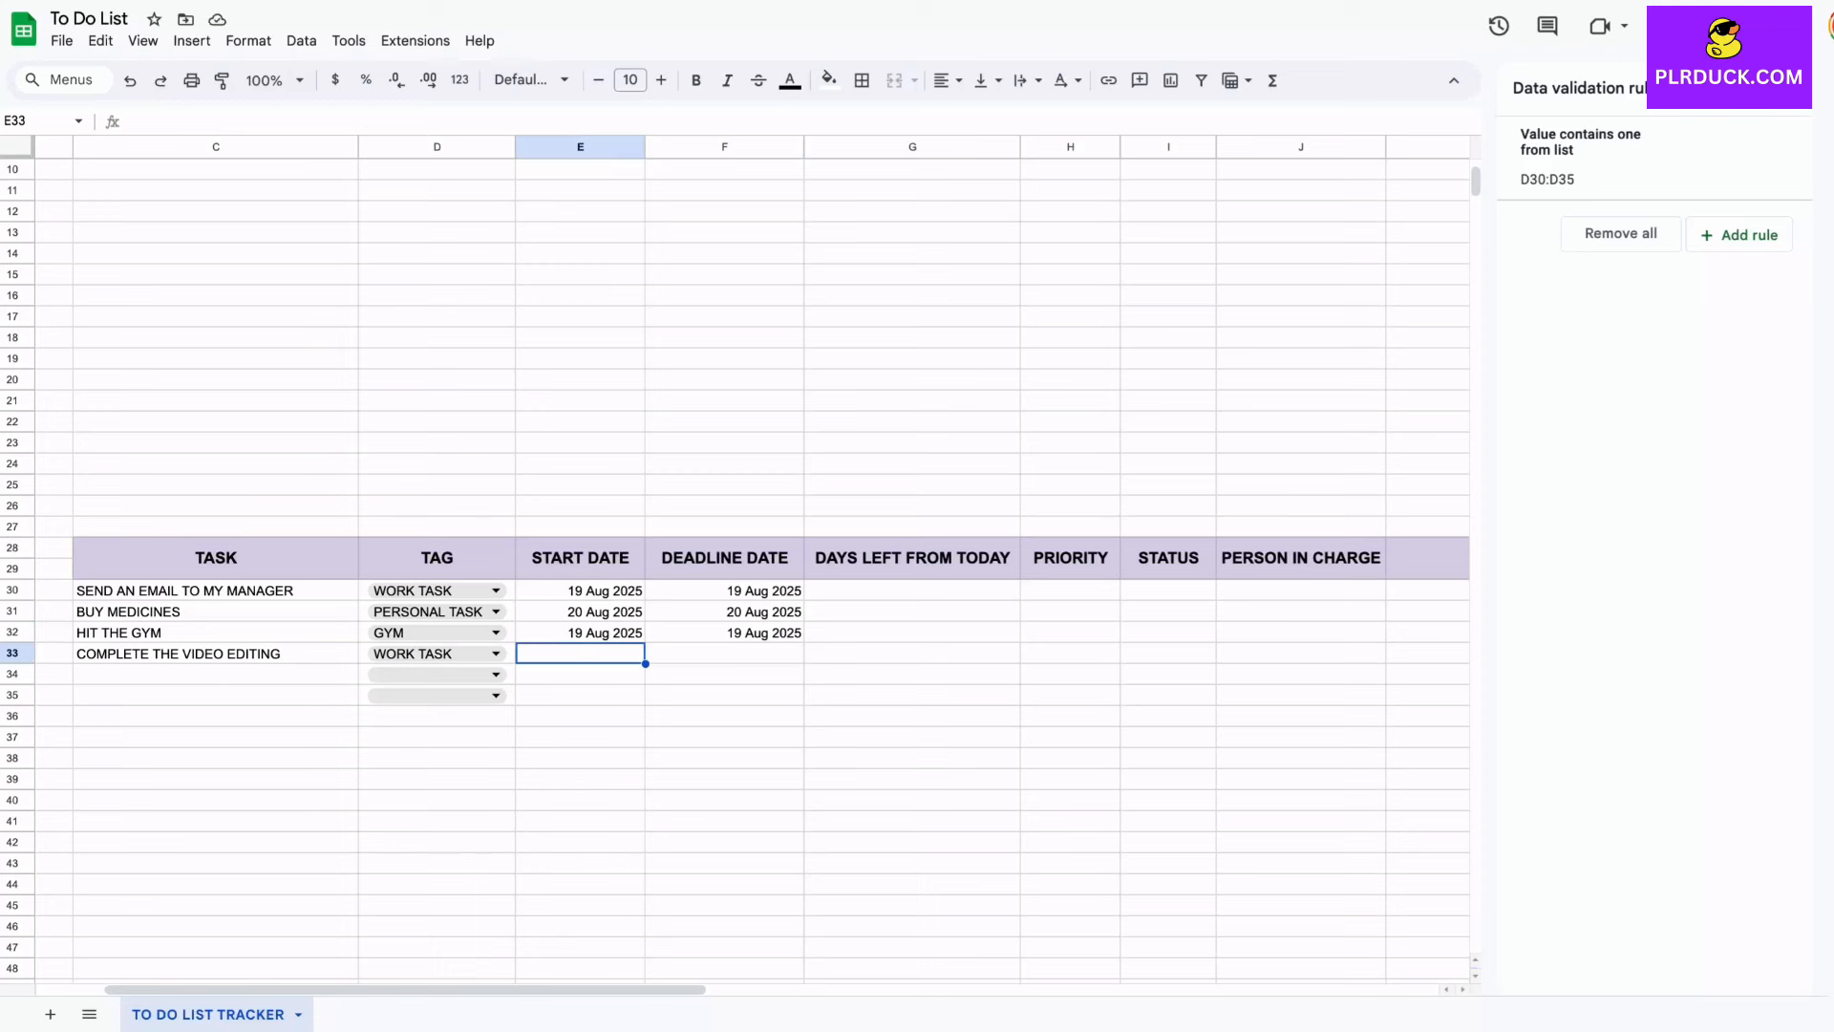
type("9")
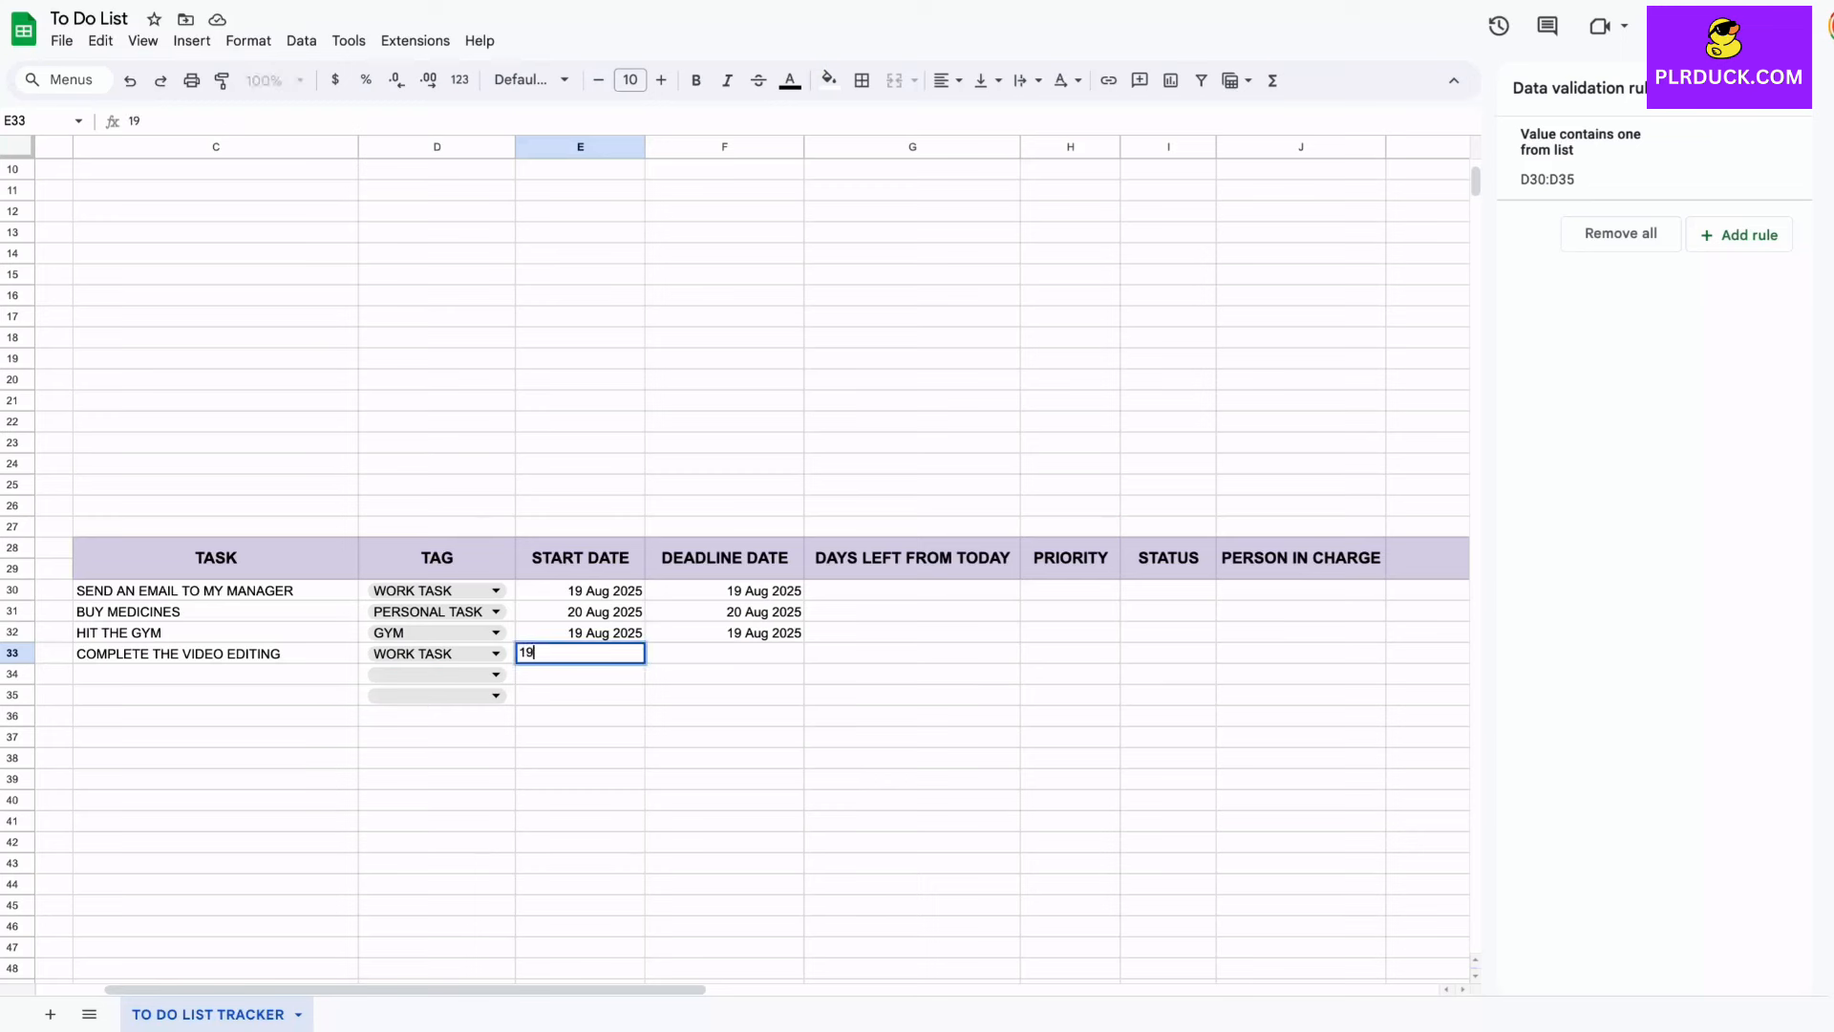
type(" AUG 2025")
key("Tab")
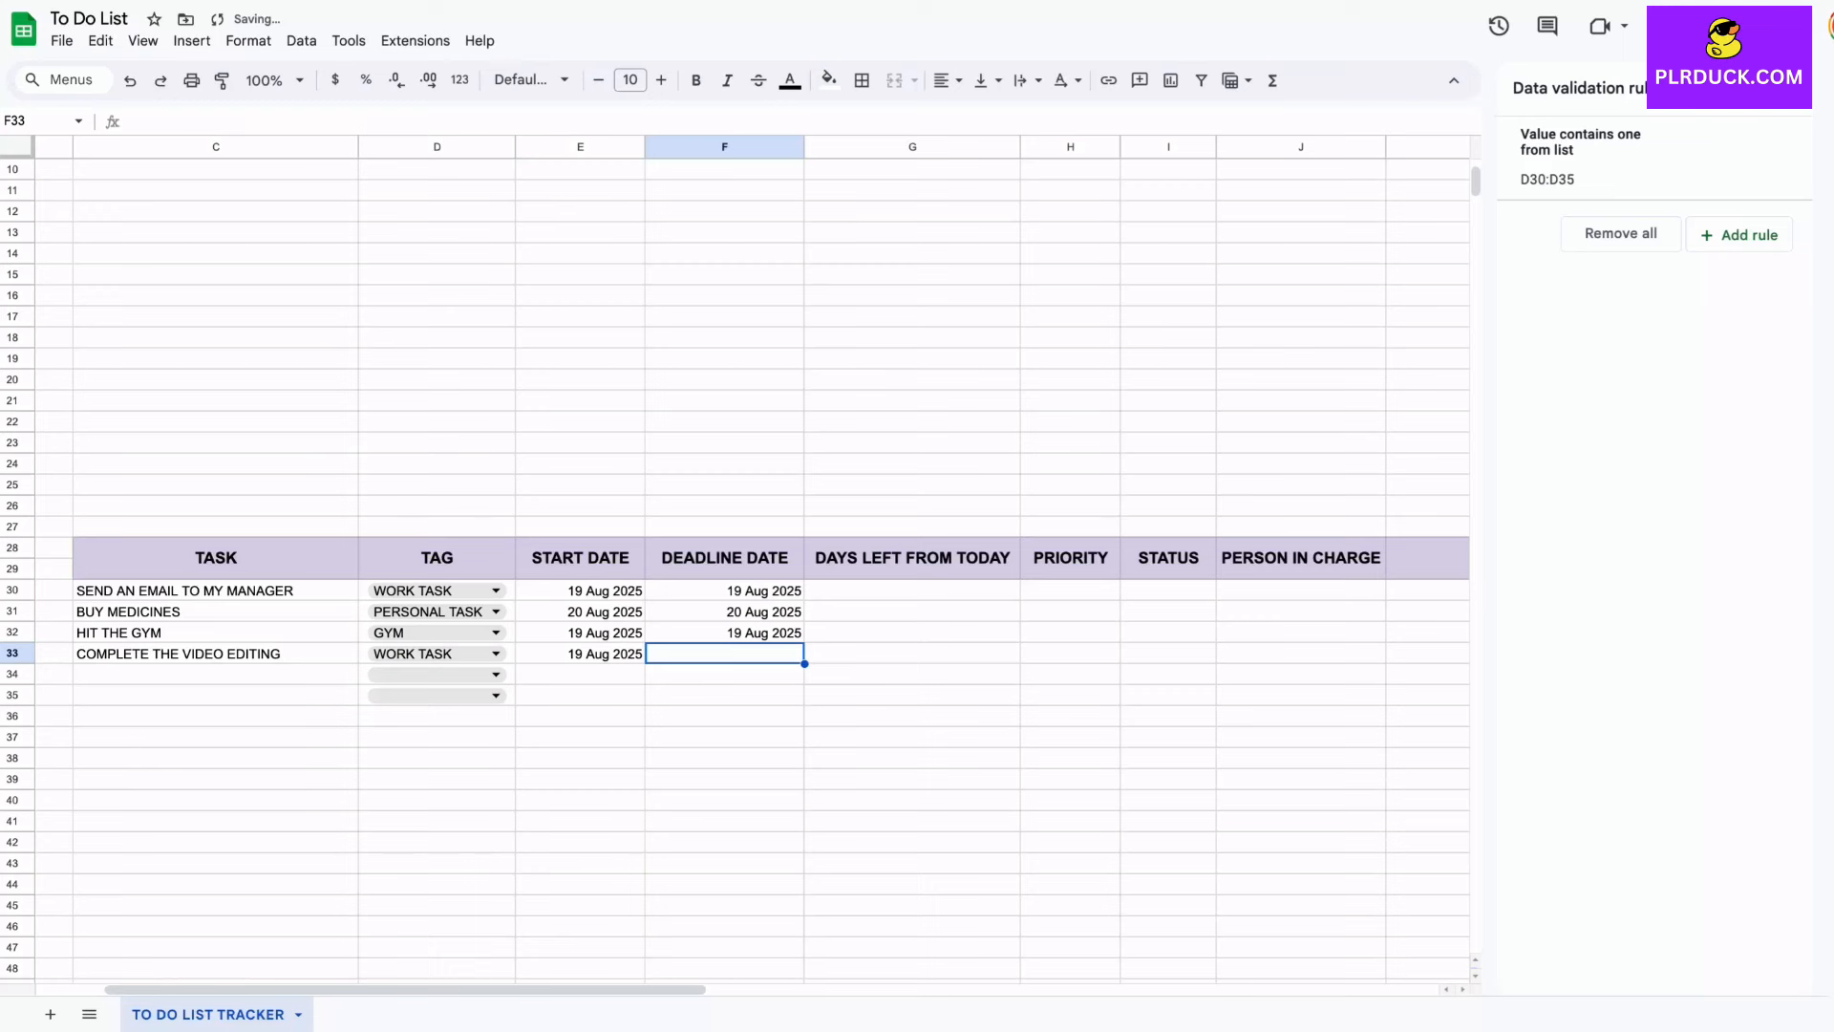
type("30 A")
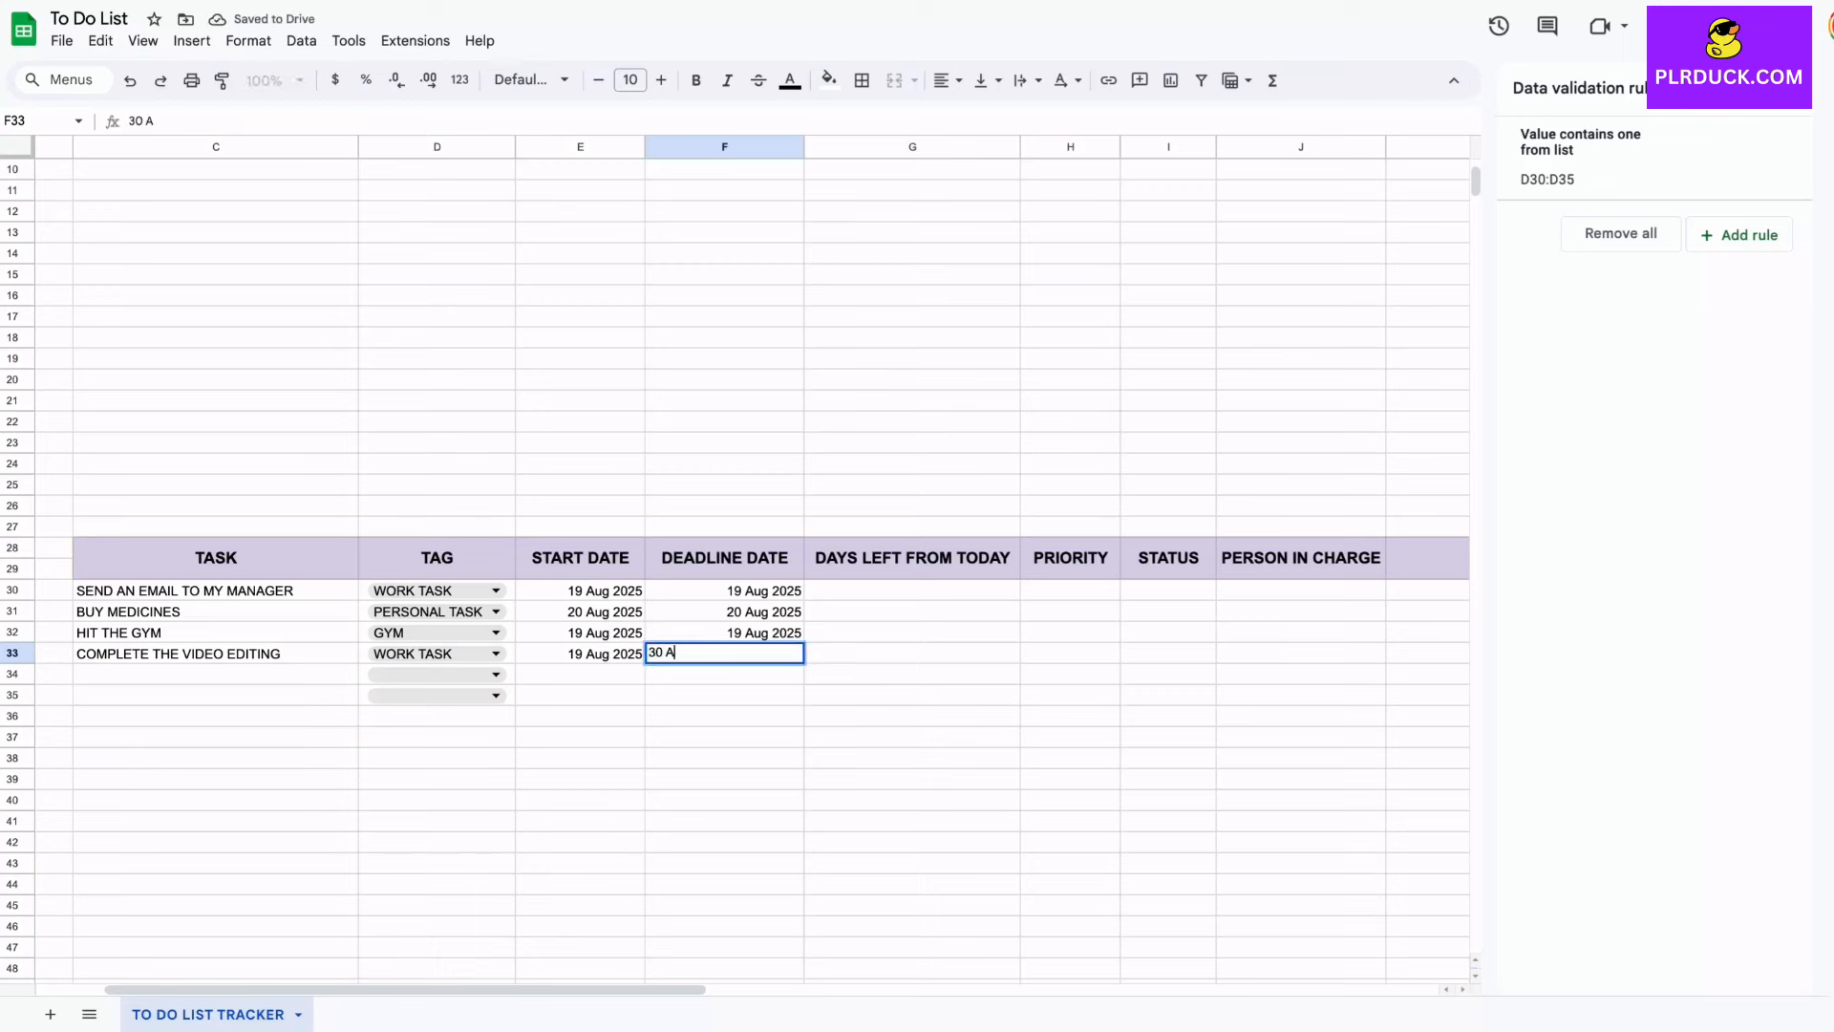
type("UG 2025")
key("Tab")
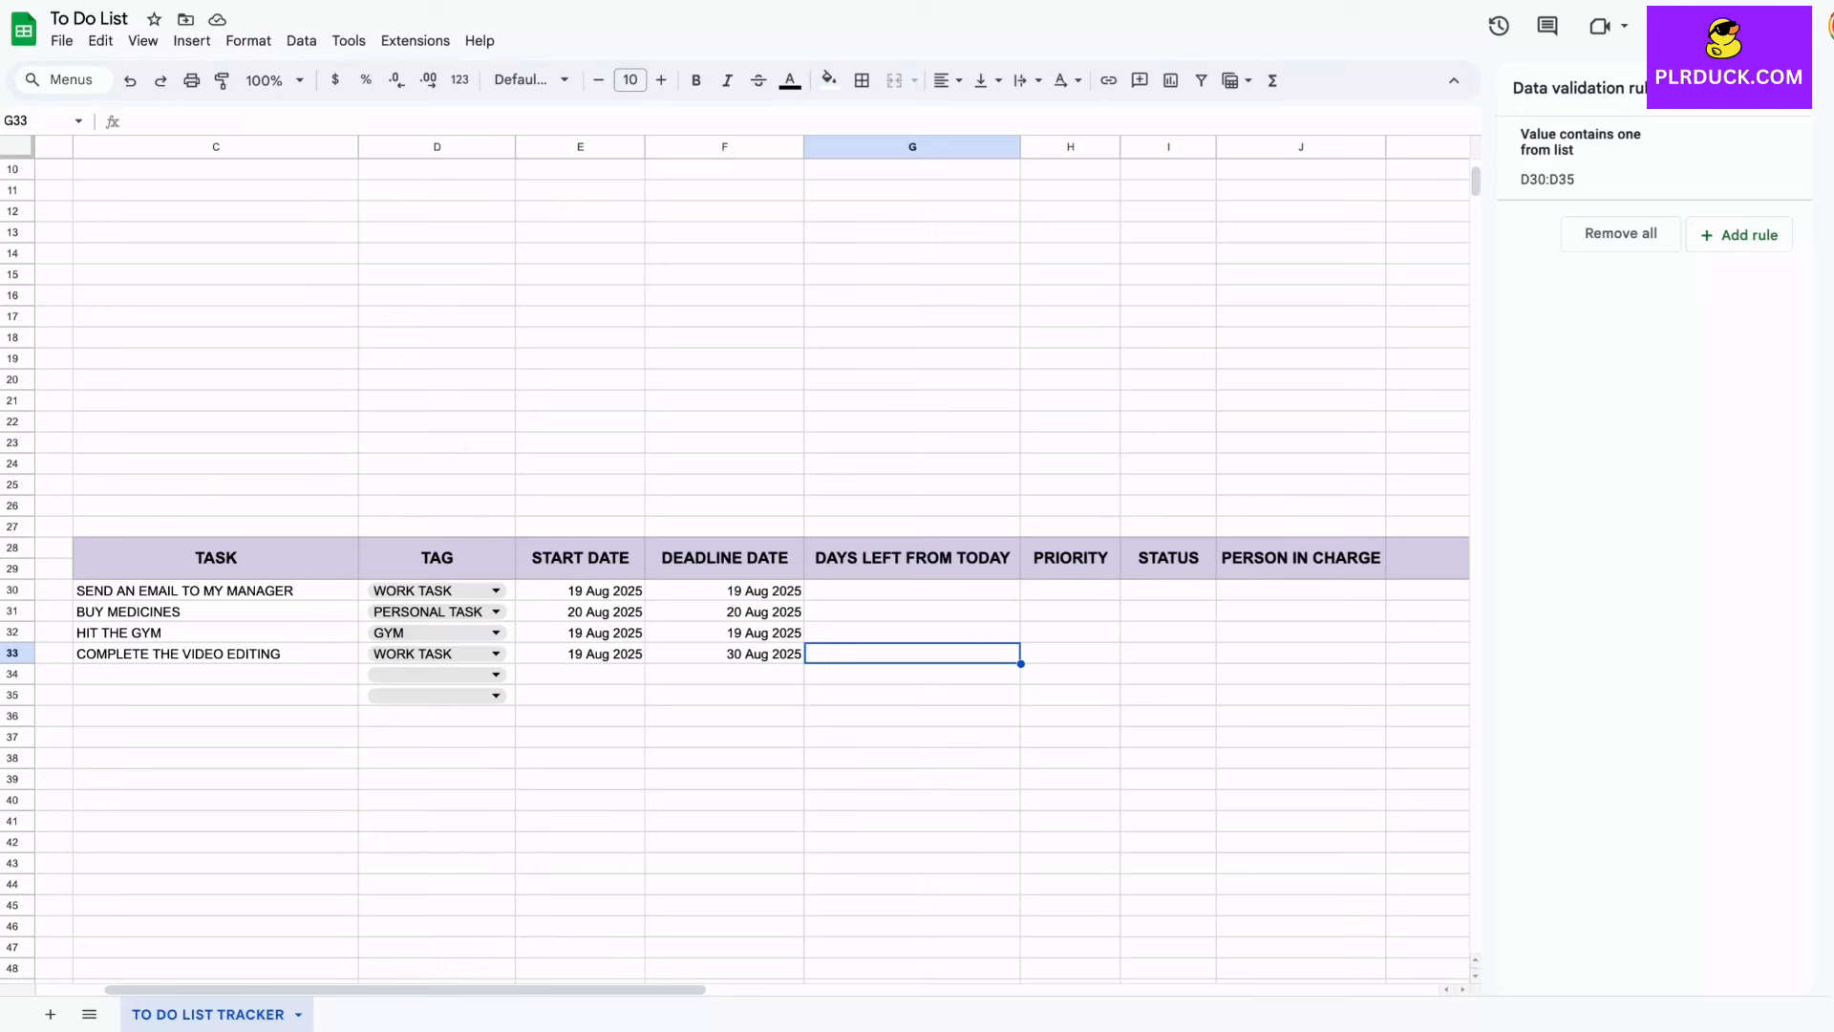
Step: Merge cells C6:C7 below the TO DO LIST title and enter the label TODAY
left_click(912, 612)
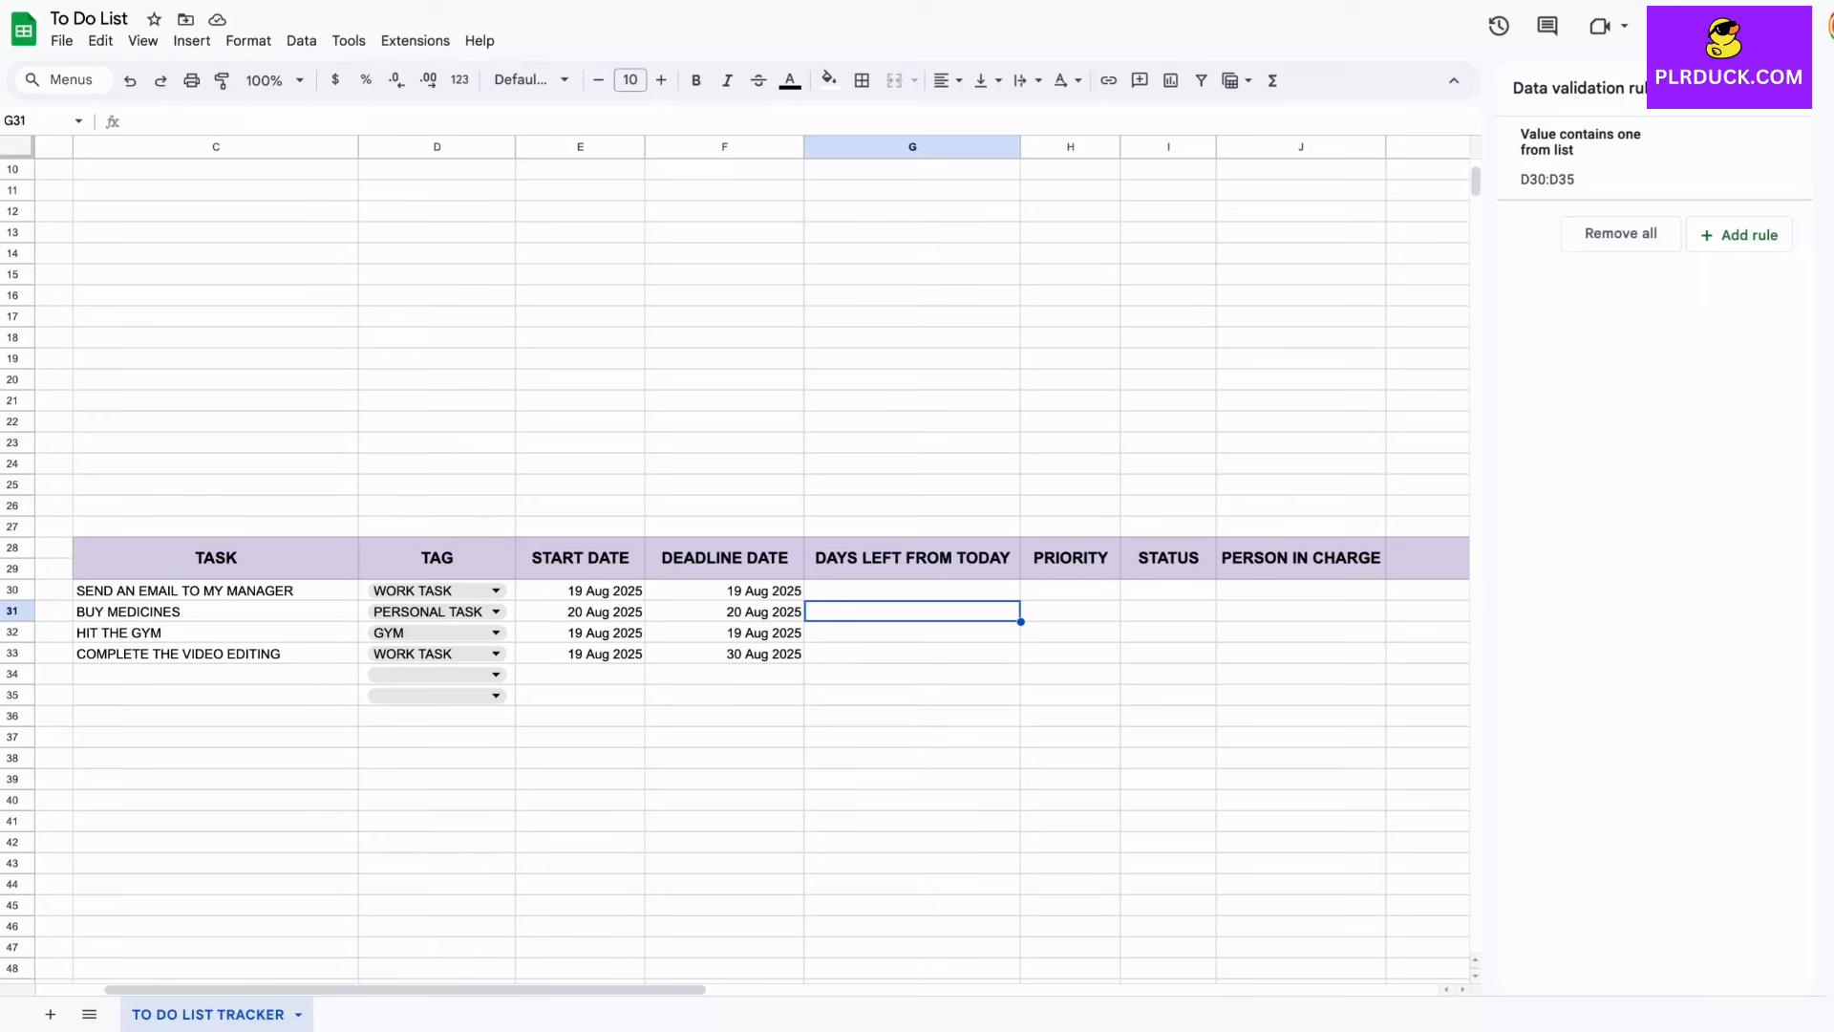
left_click(913, 591)
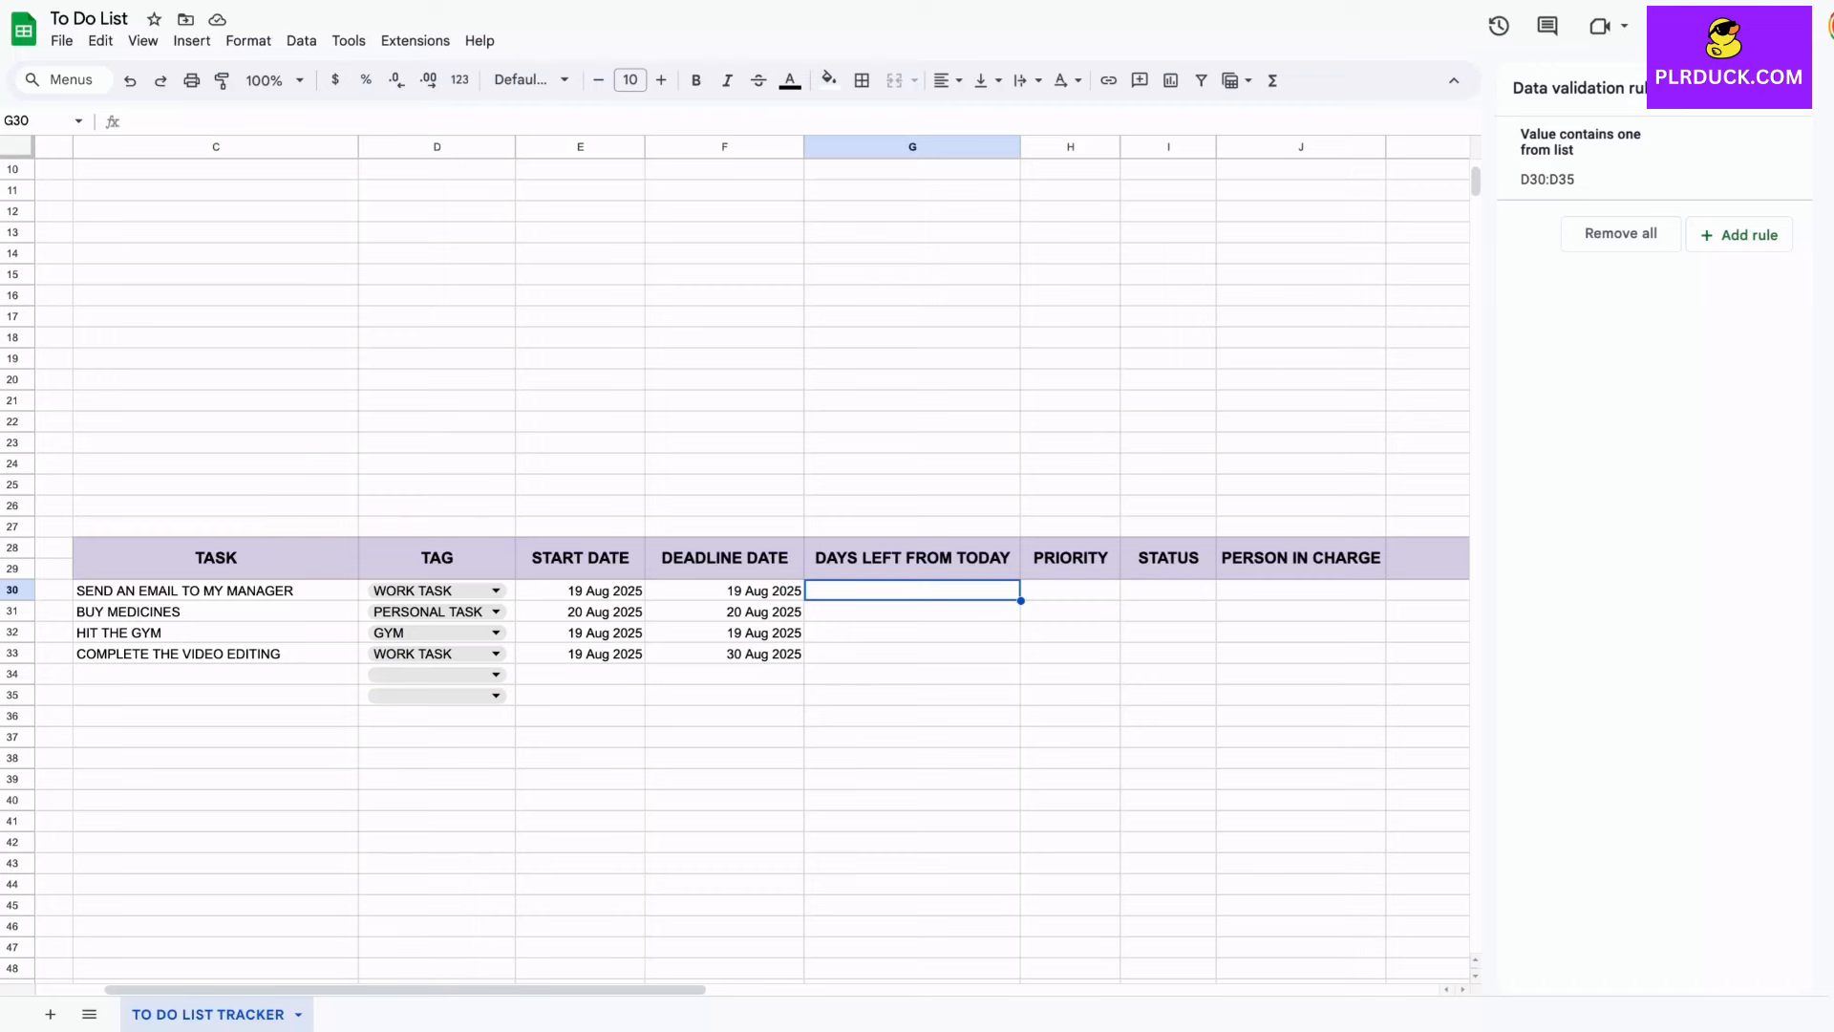
scroll(755, 563, "up", 3)
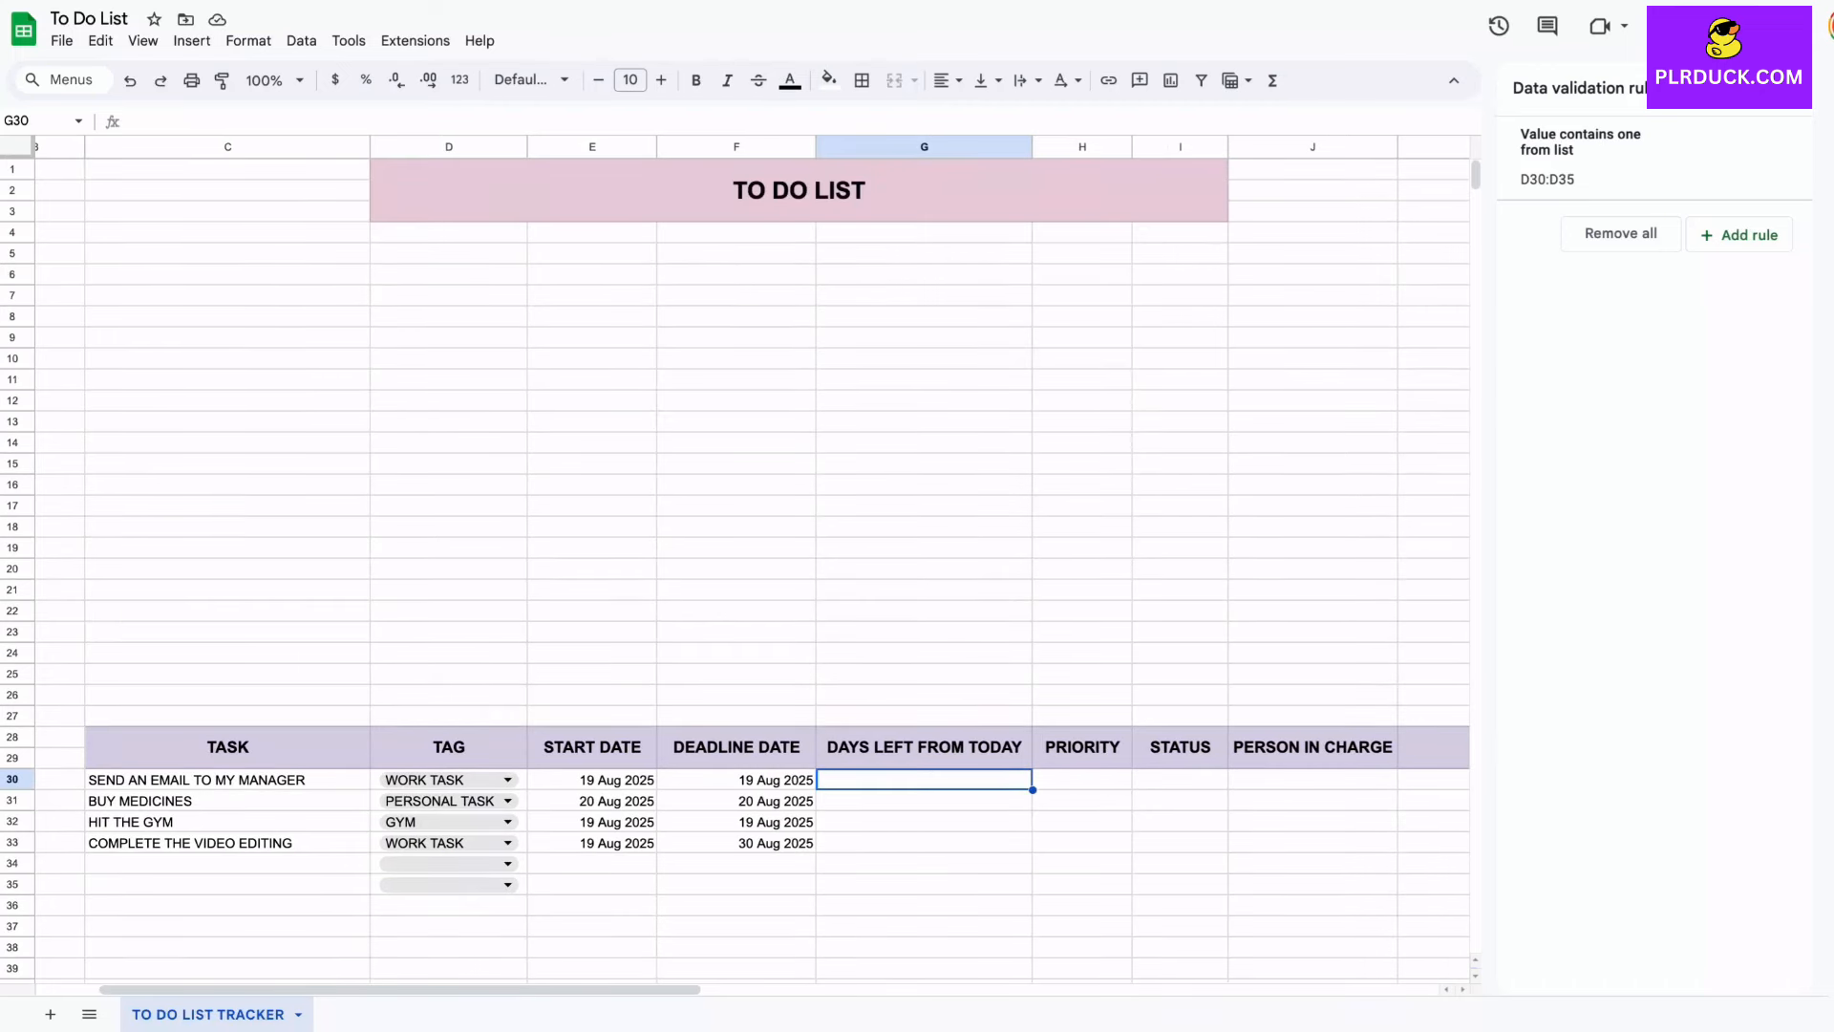
left_click_drag(227, 275, 227, 296)
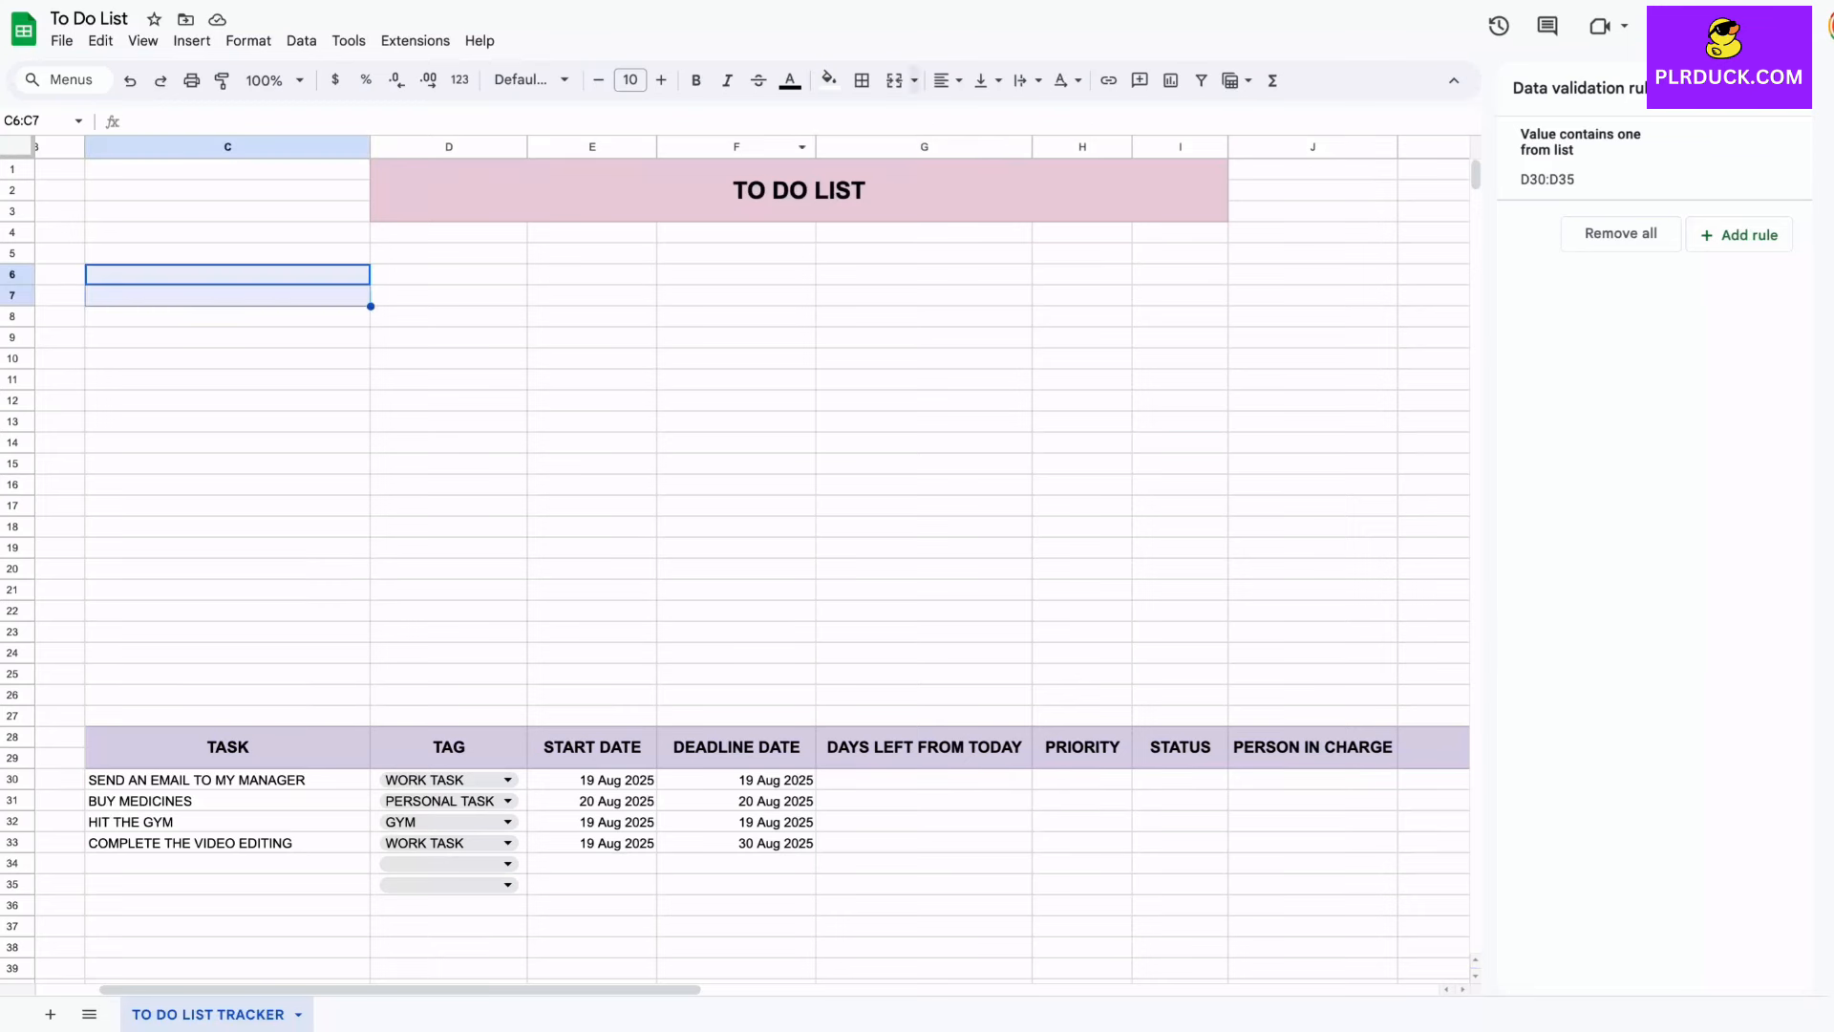
left_click(894, 80)
type("TODAY")
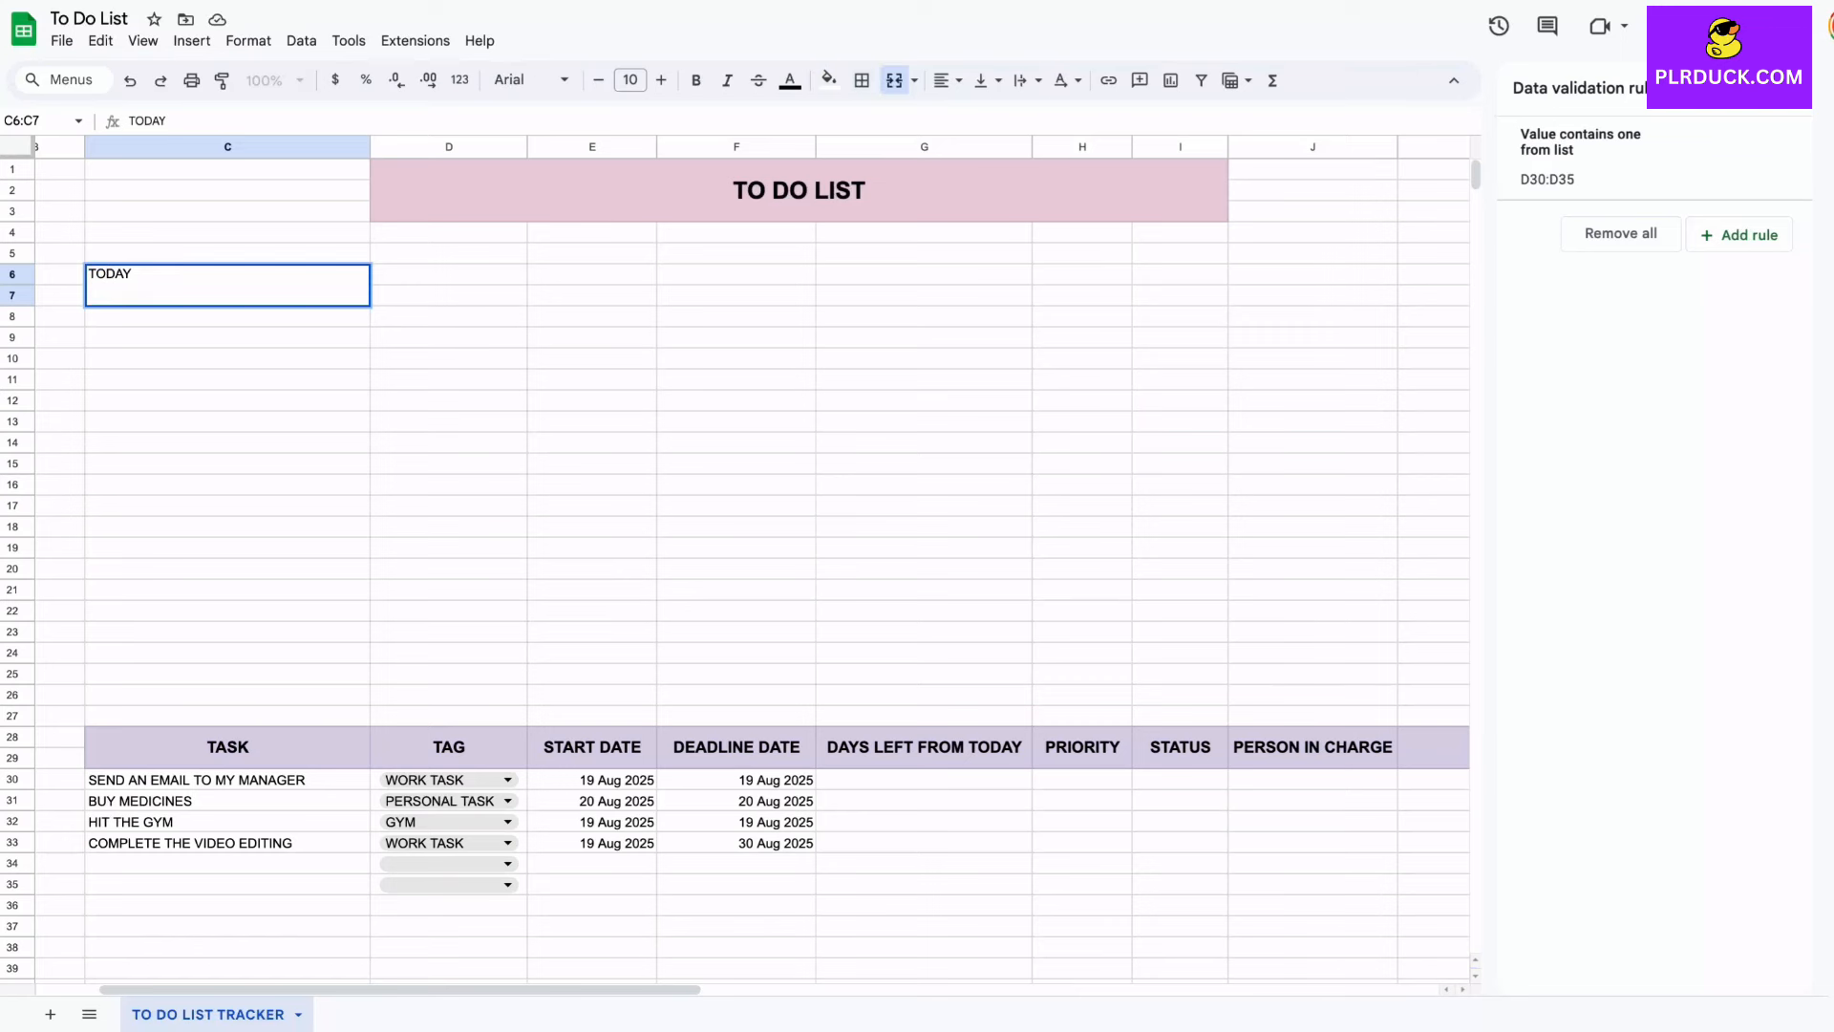
key("Return")
Step: Merge cells C8:C9 below the TODAY label and enter the formula =TODAY() for the current date
key("shift+Down")
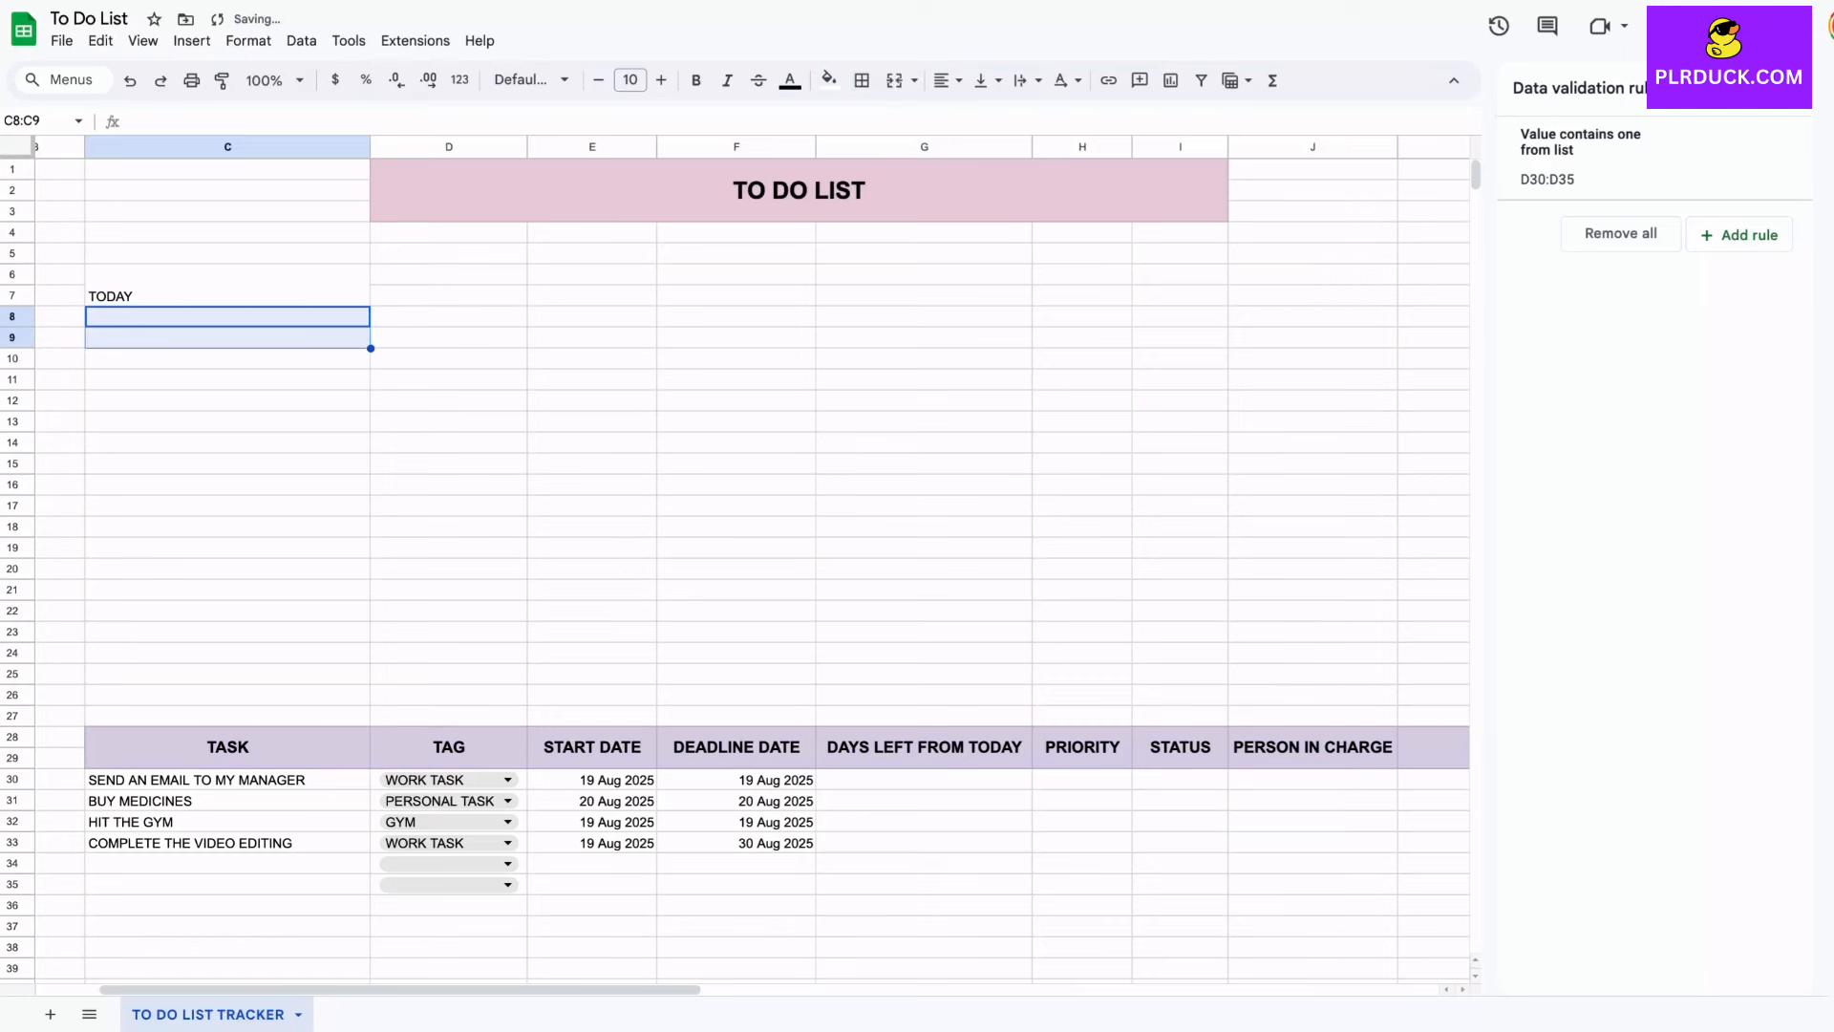
left_click(894, 80)
type("=")
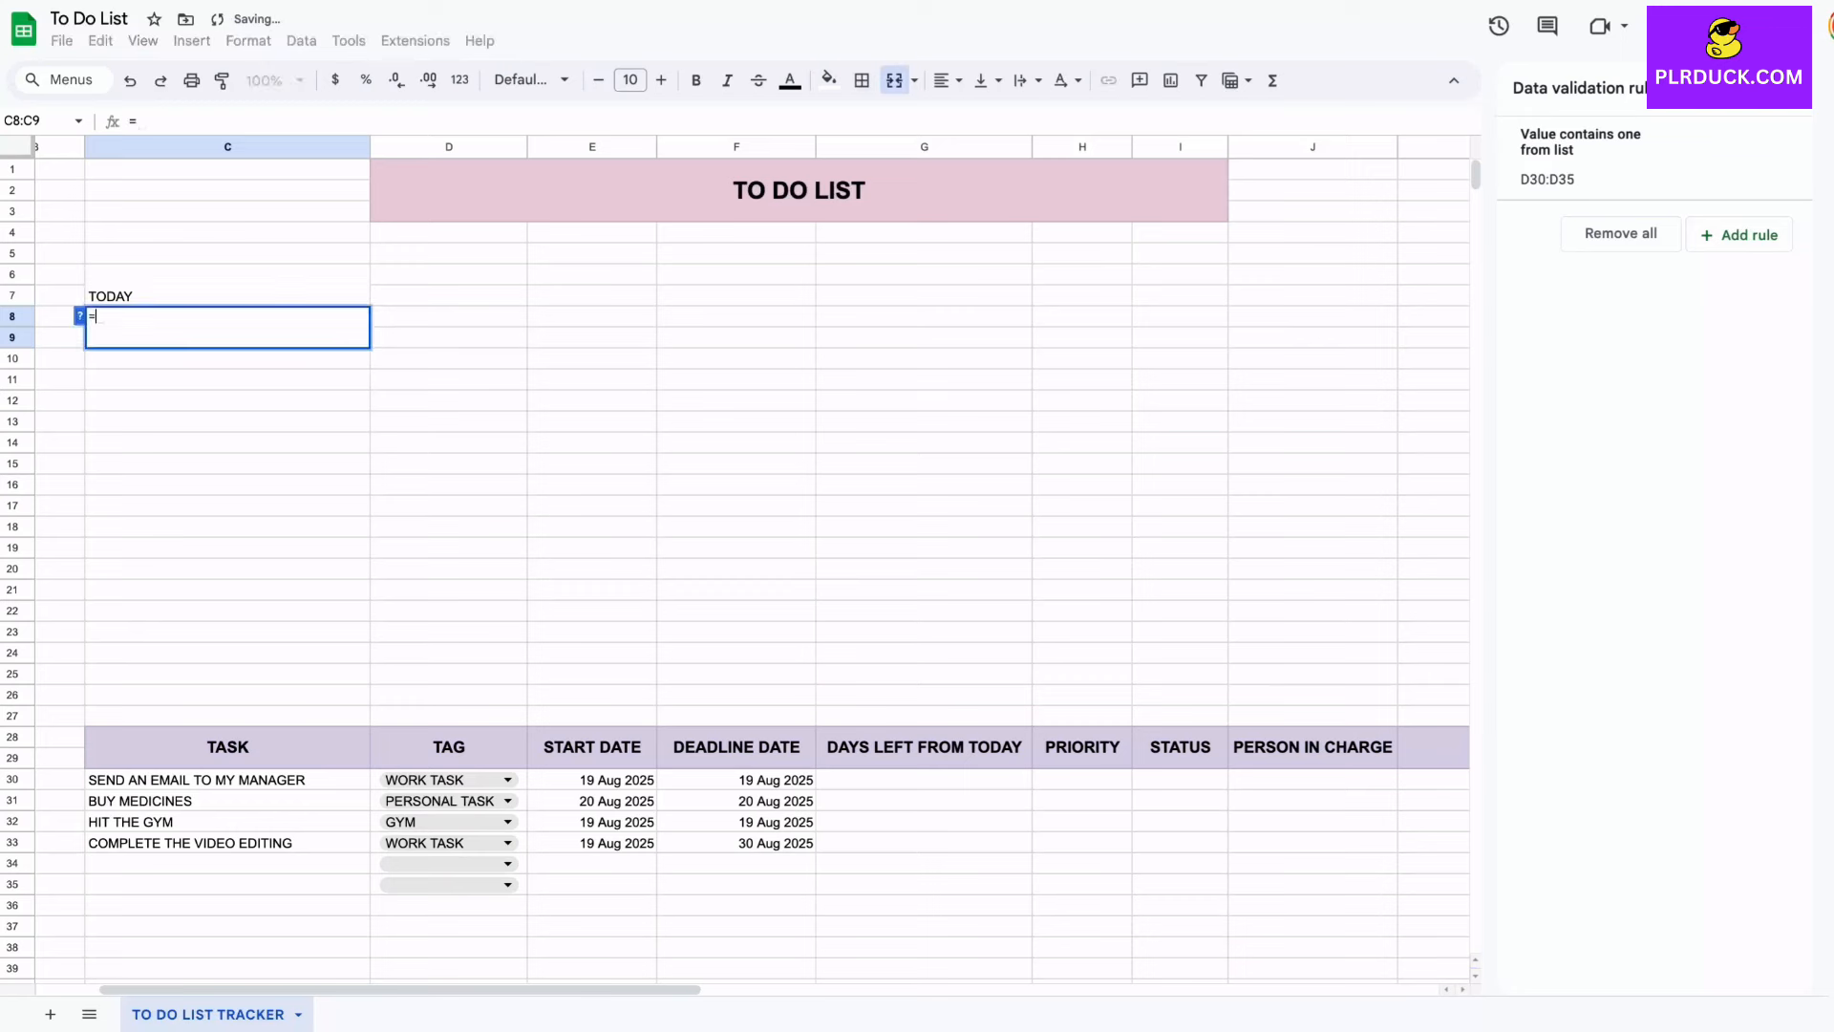
type("TODAY")
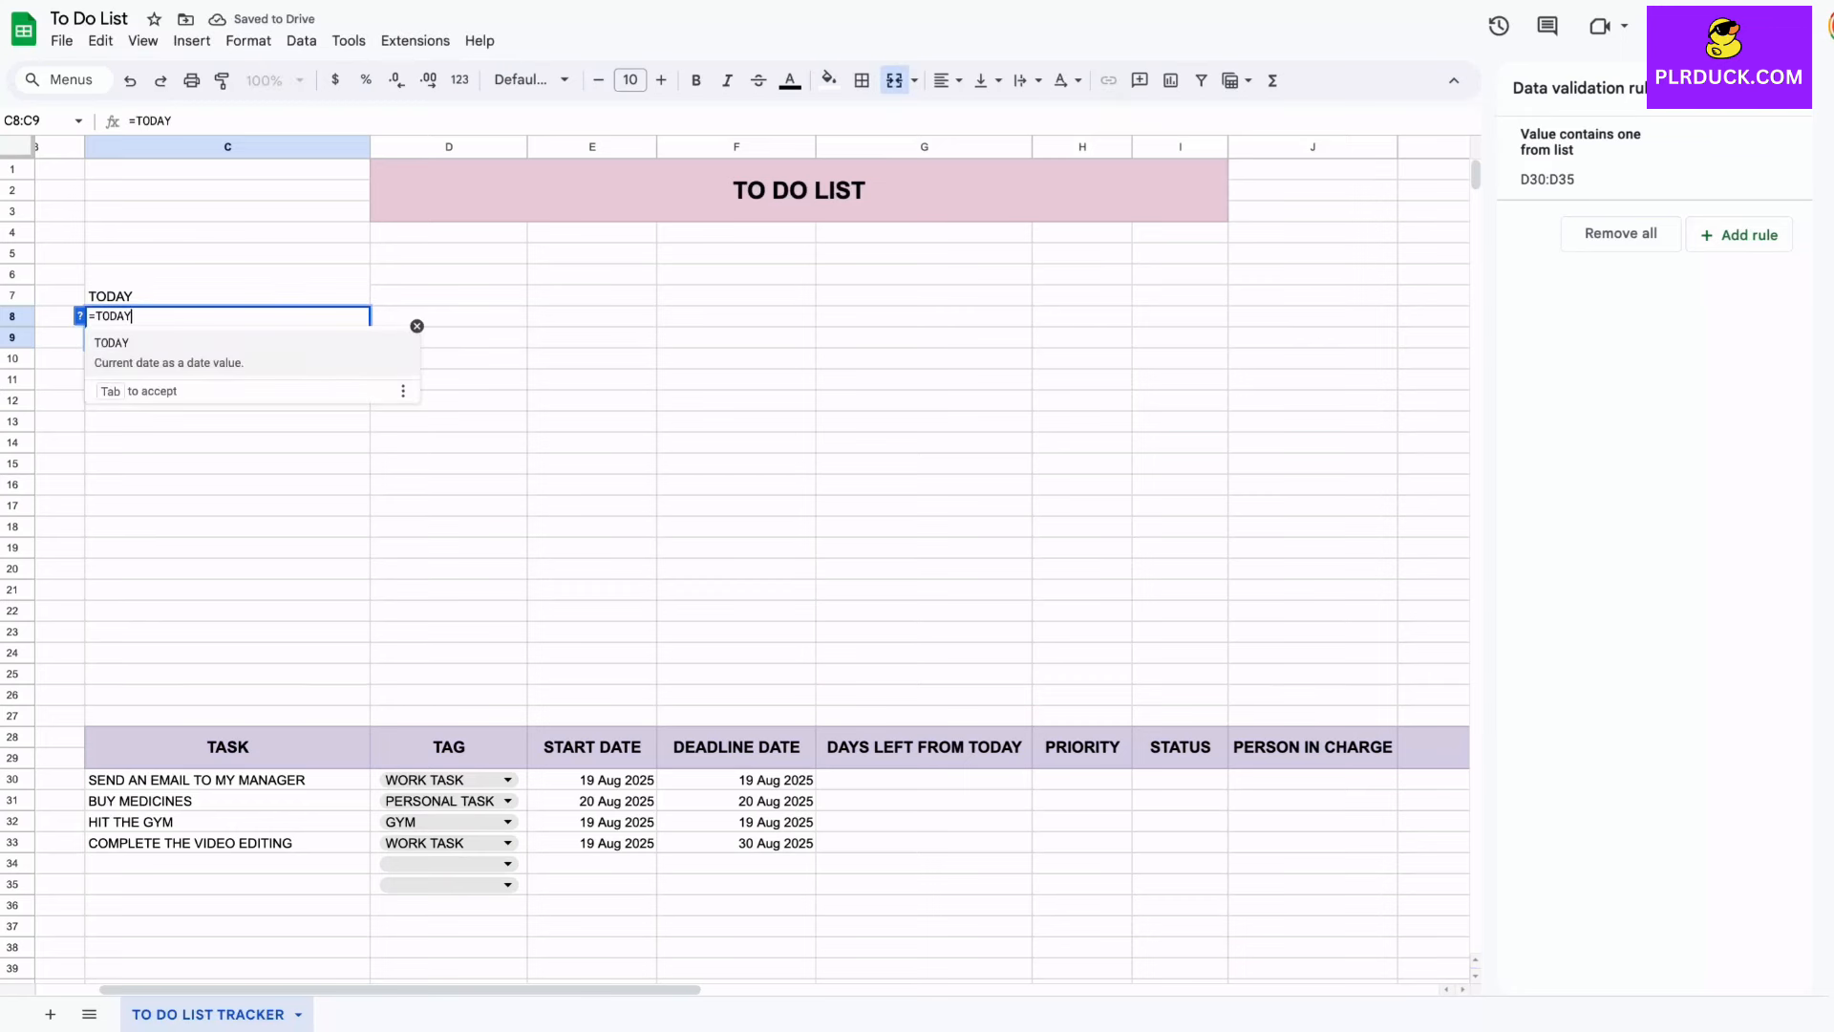
type("()")
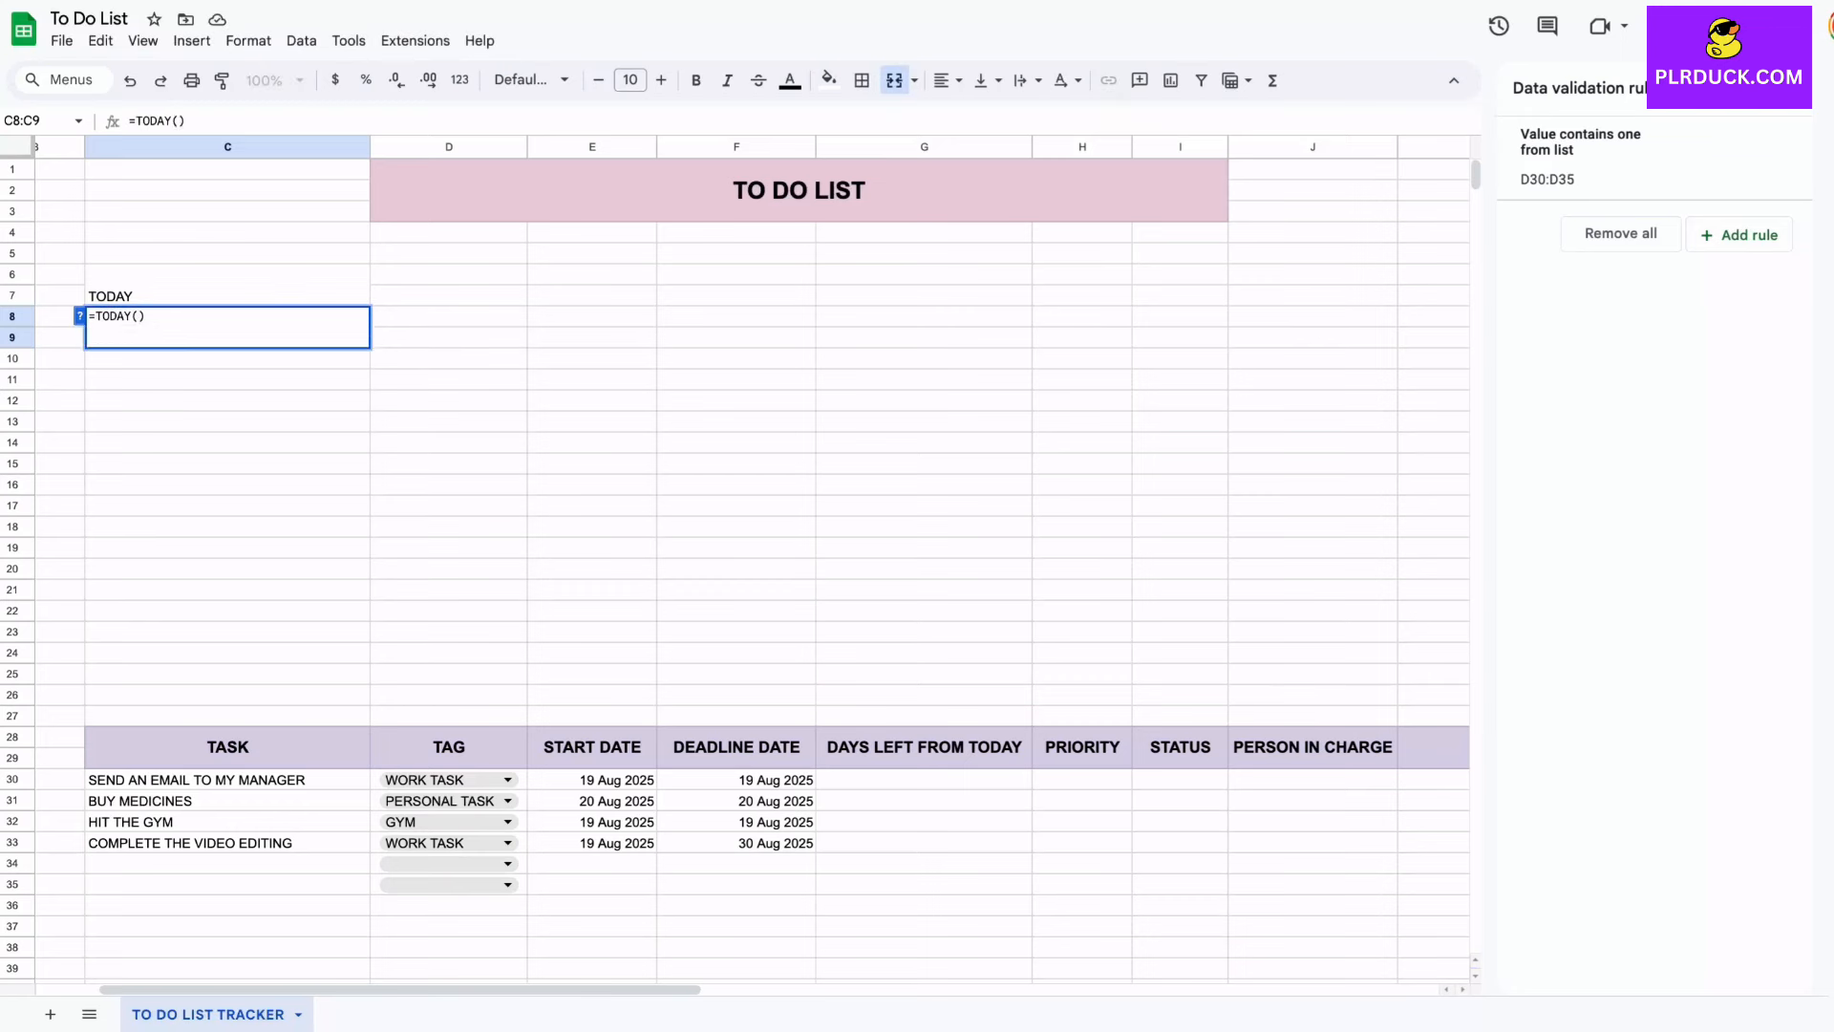
key("Return")
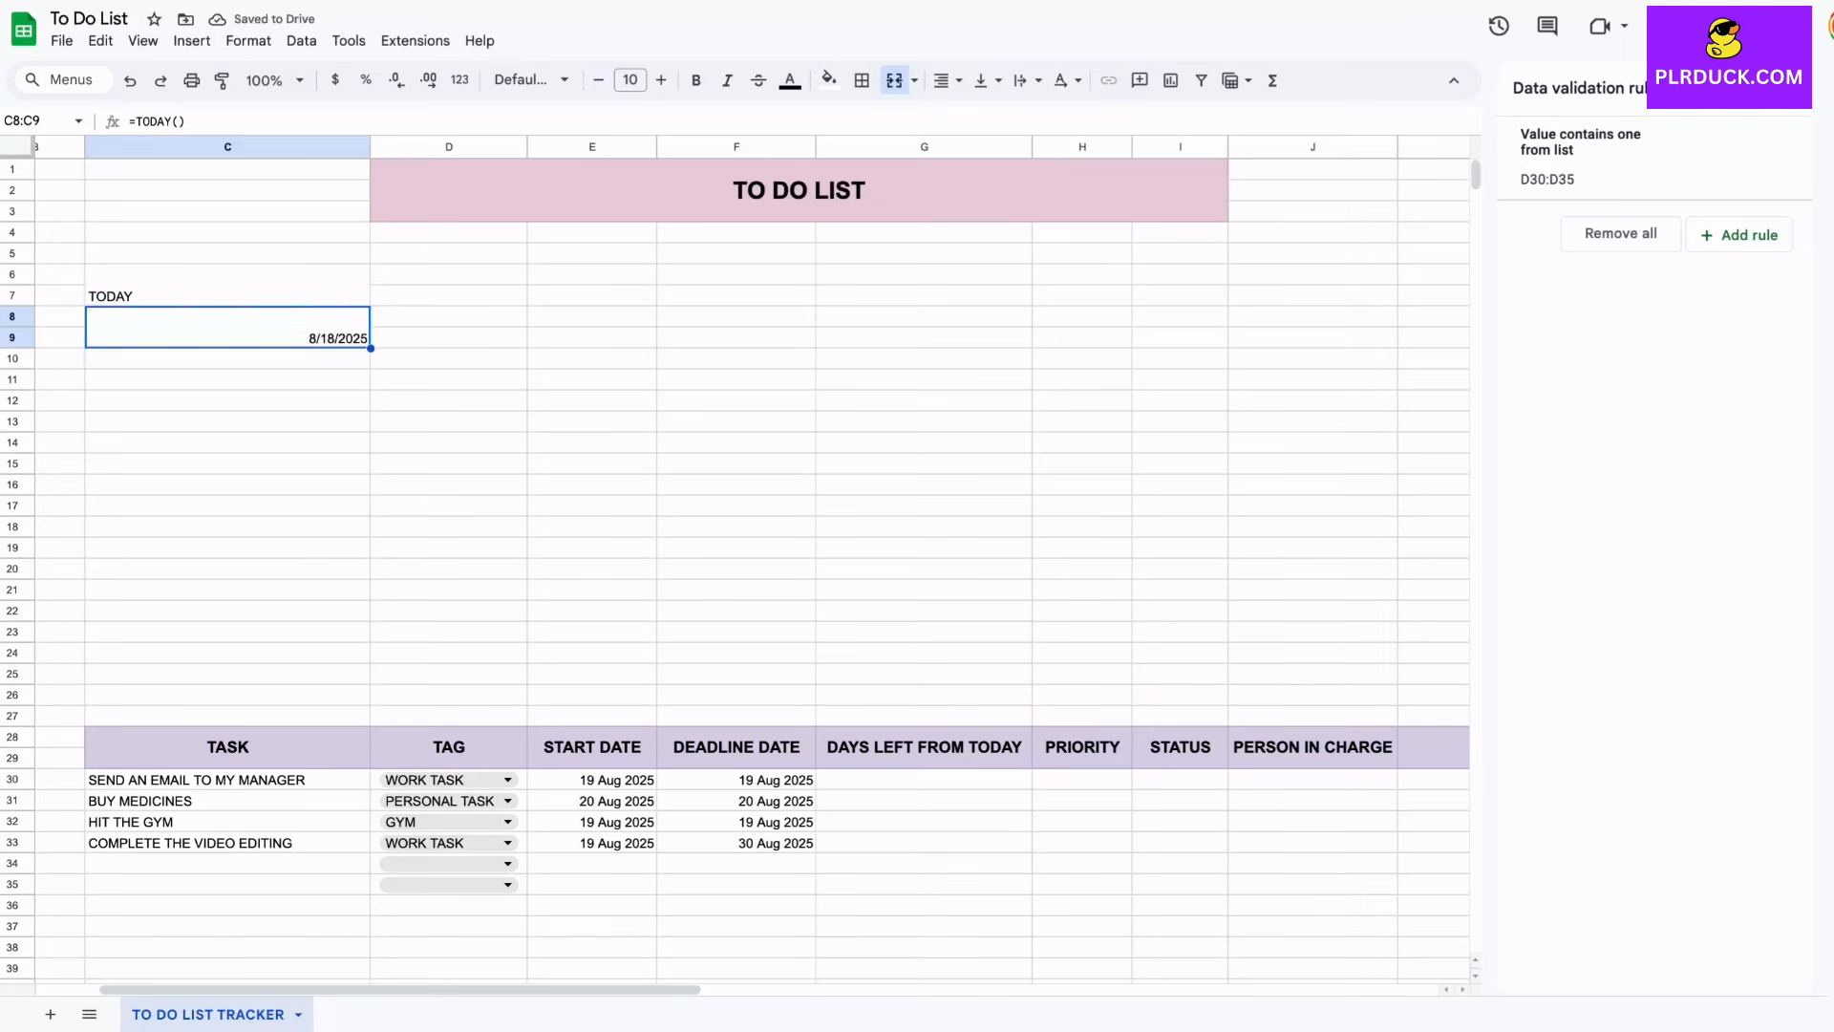
Step: Enter the formula =IF(F30="","",(F30-TODAY())) in G30 to calculate the first task's days left from today
left_click(924, 779)
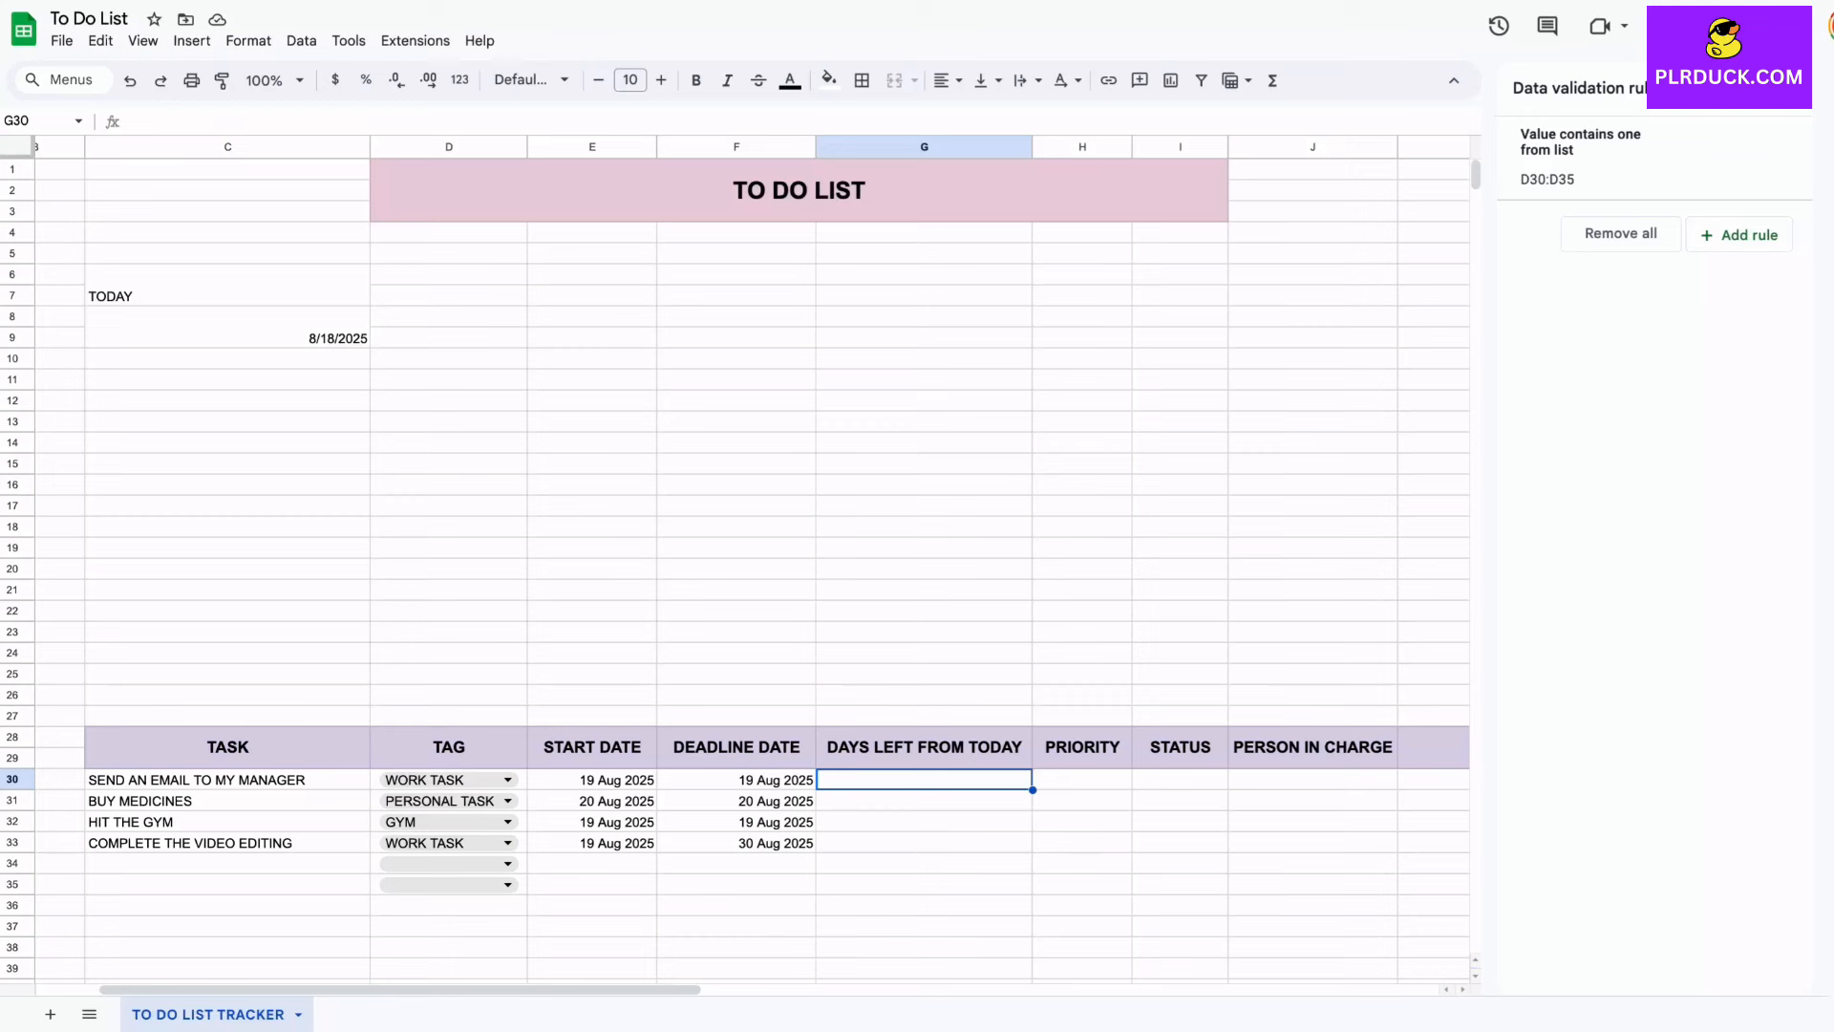
type("=")
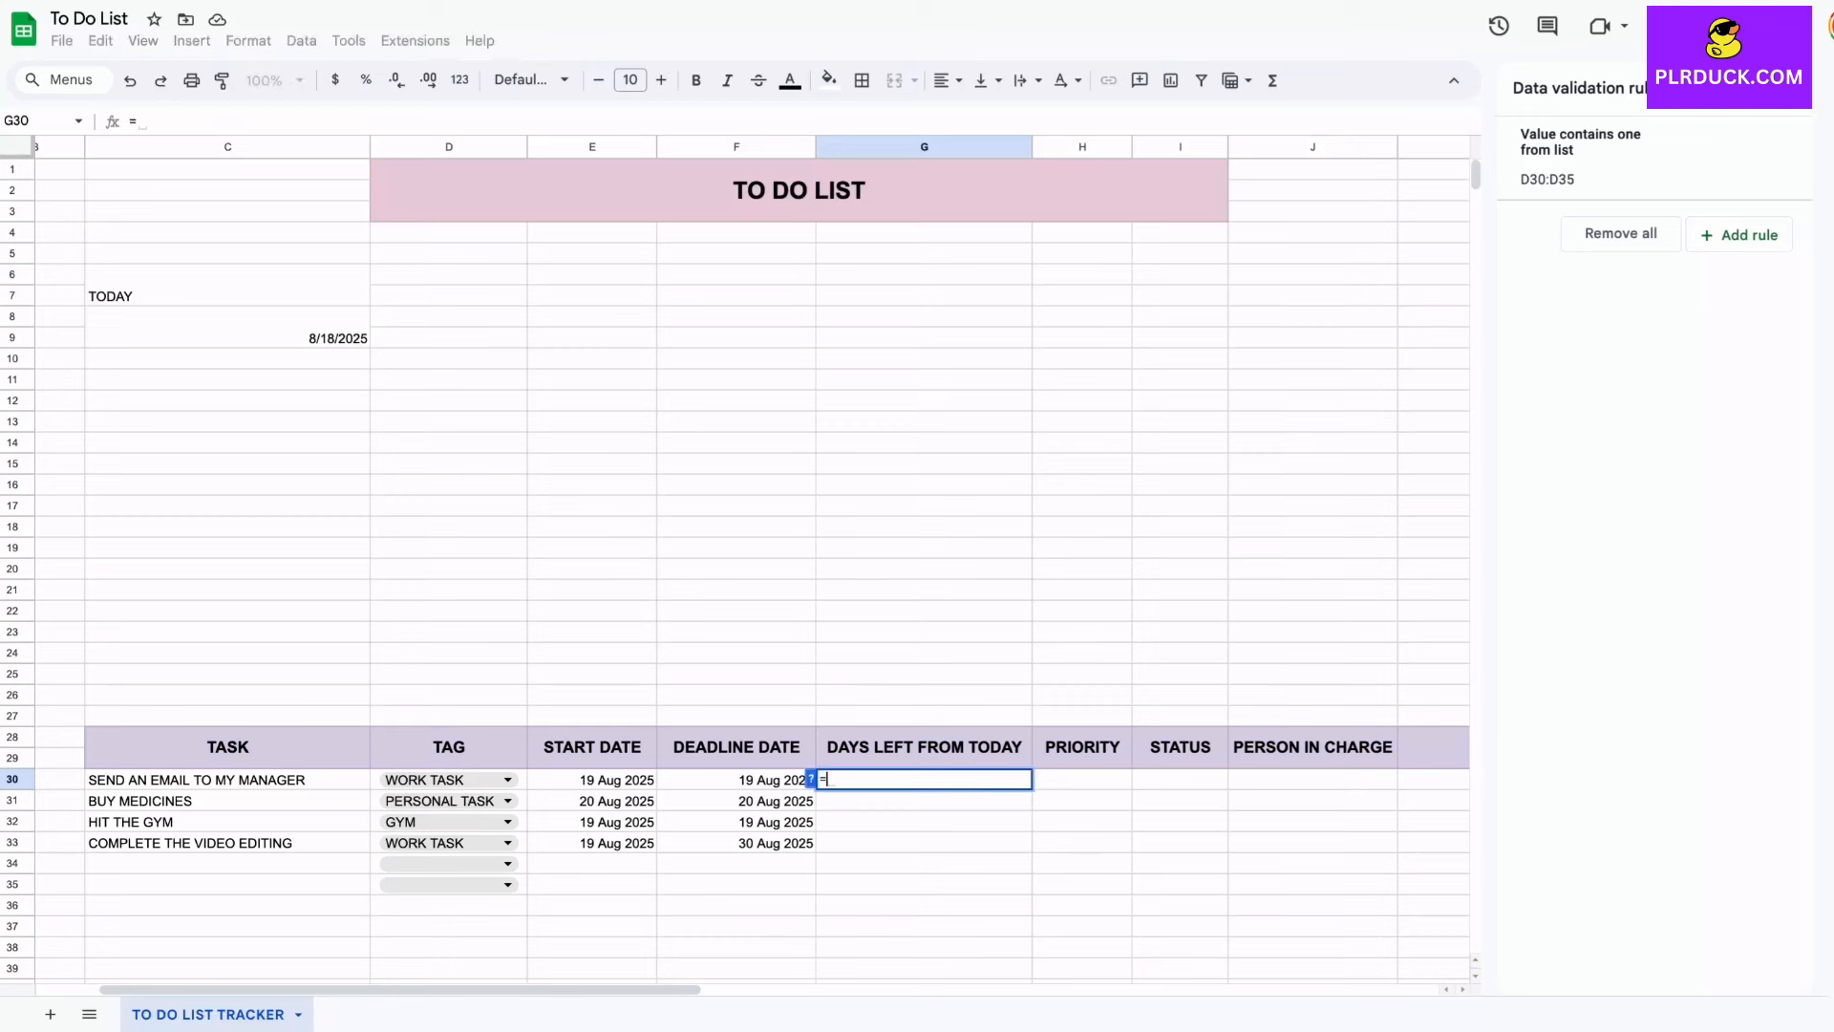
type("IF(")
left_click(765, 780)
type("=\"\"")
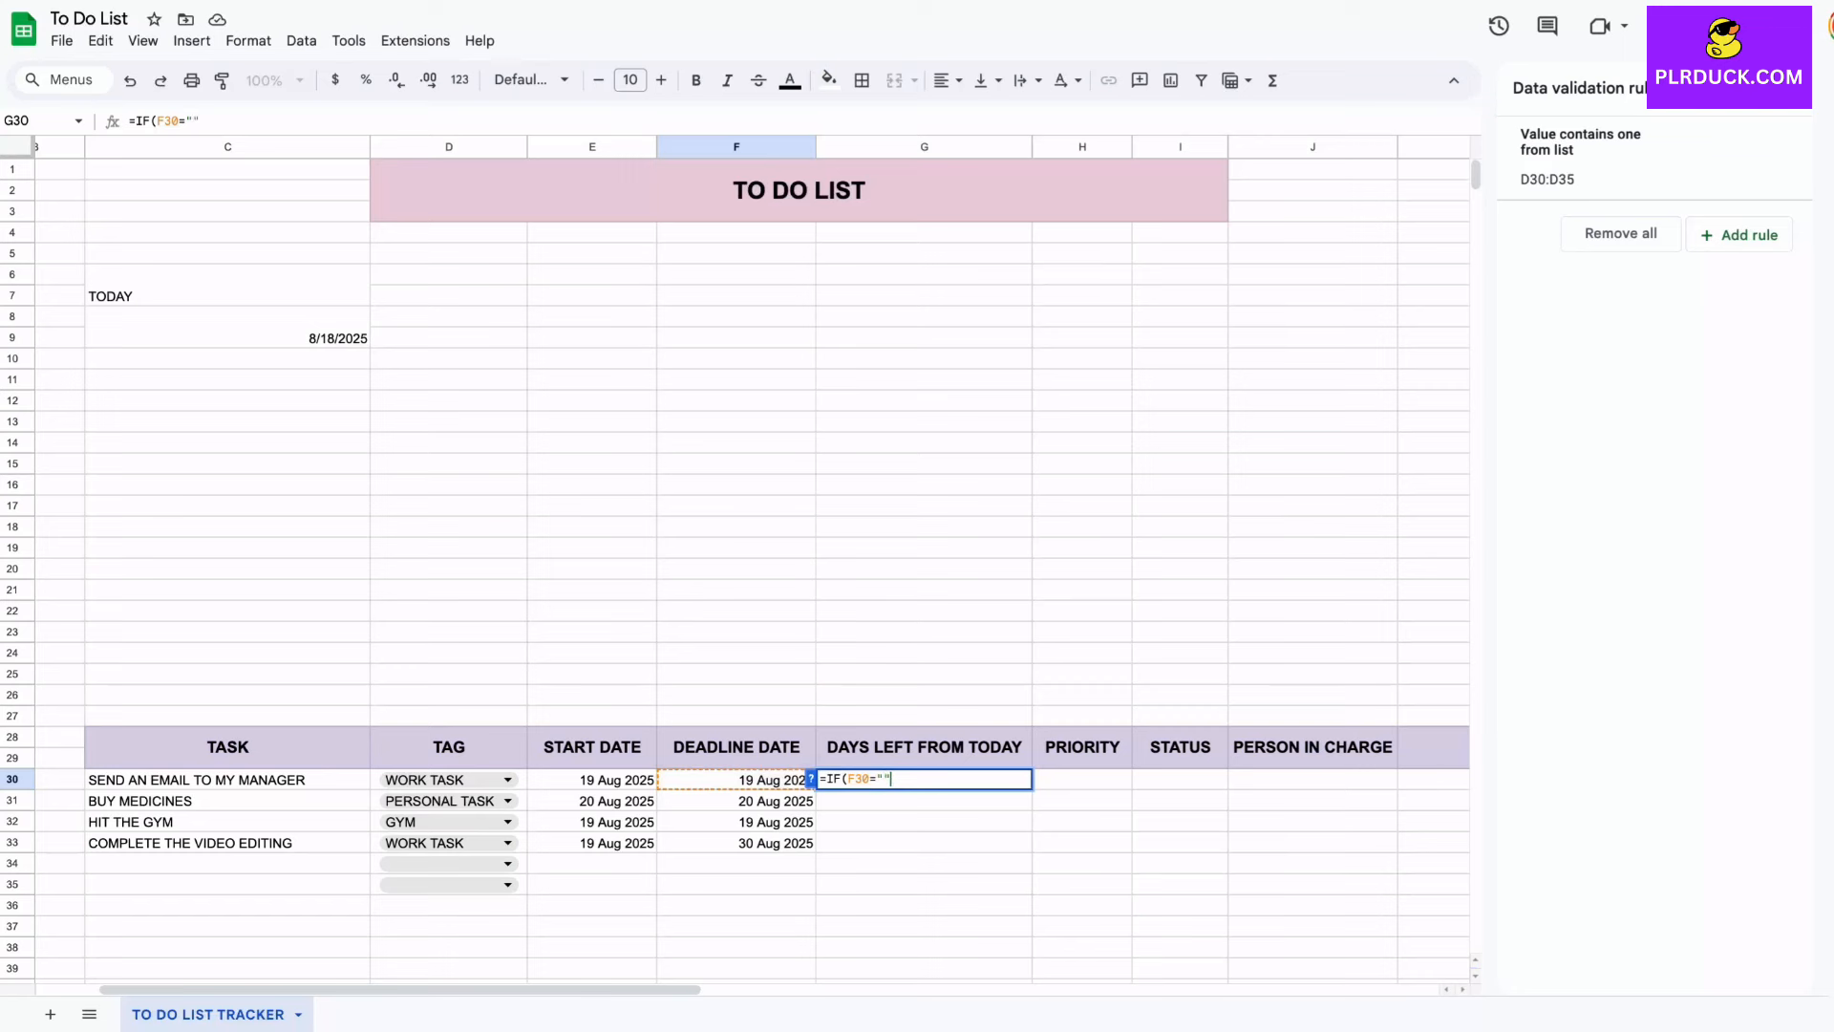
type(",")
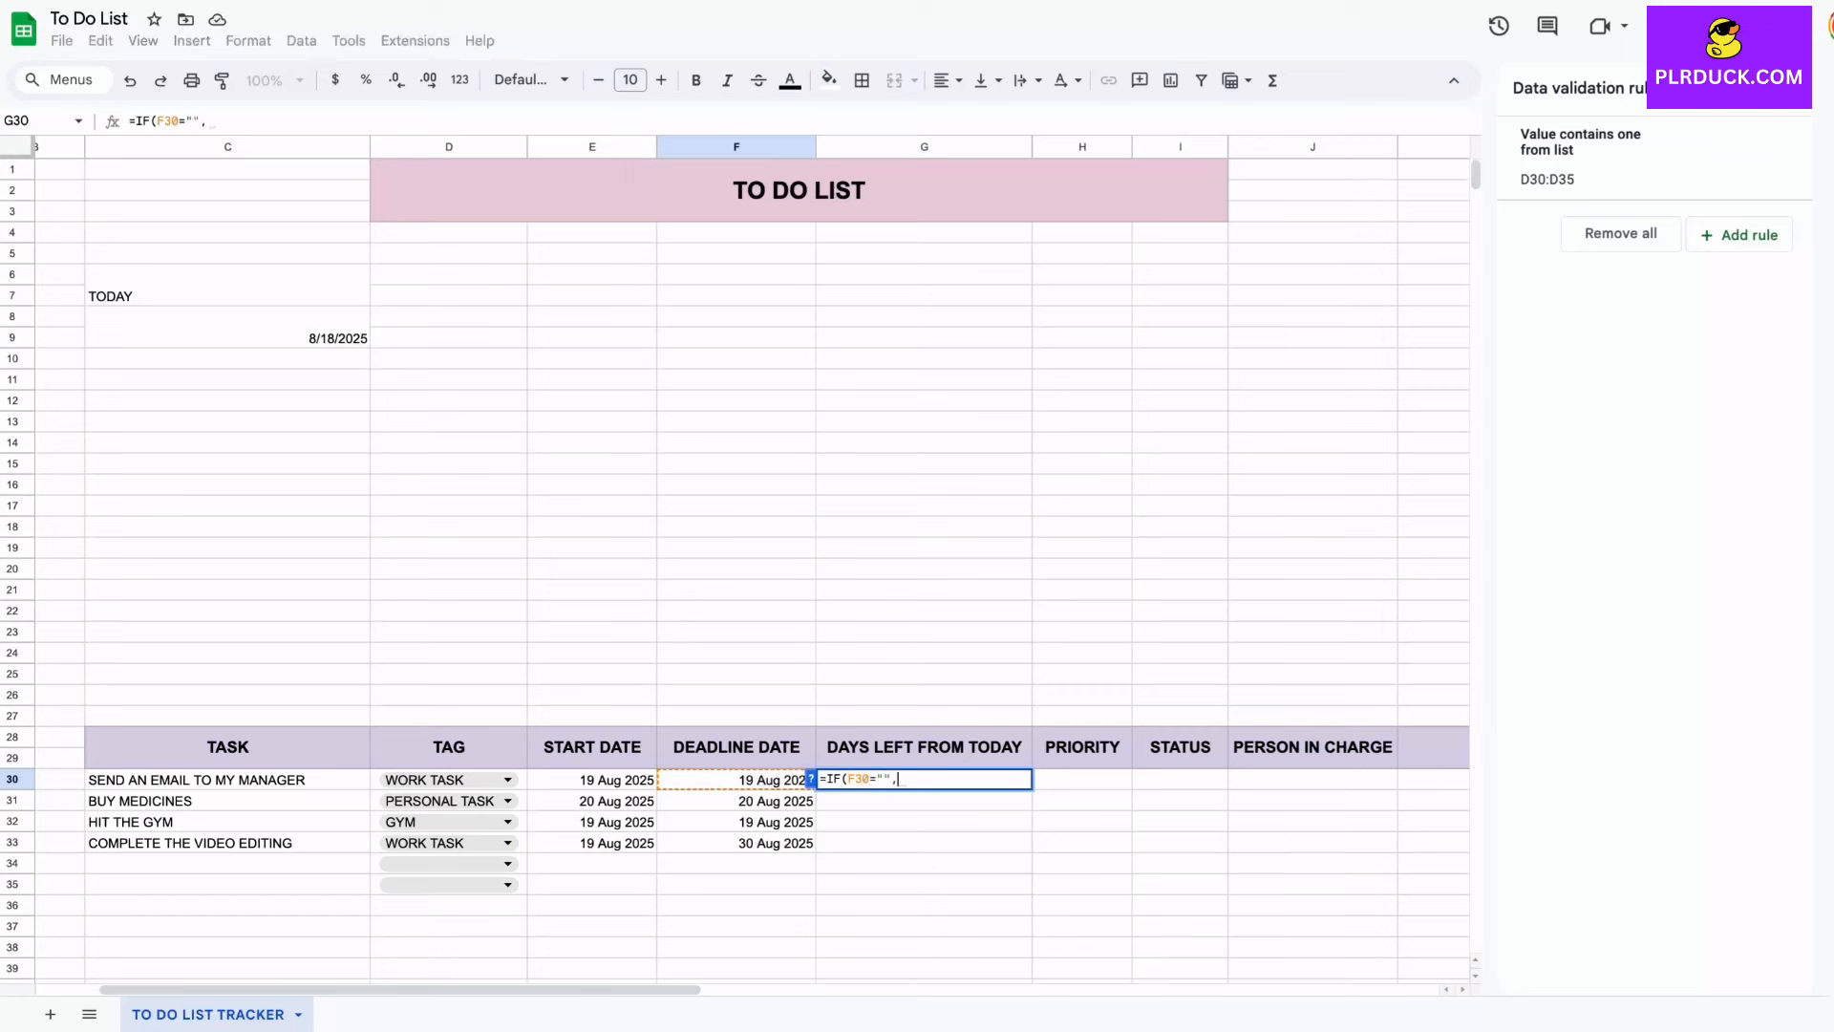
type("\"\",(F30-")
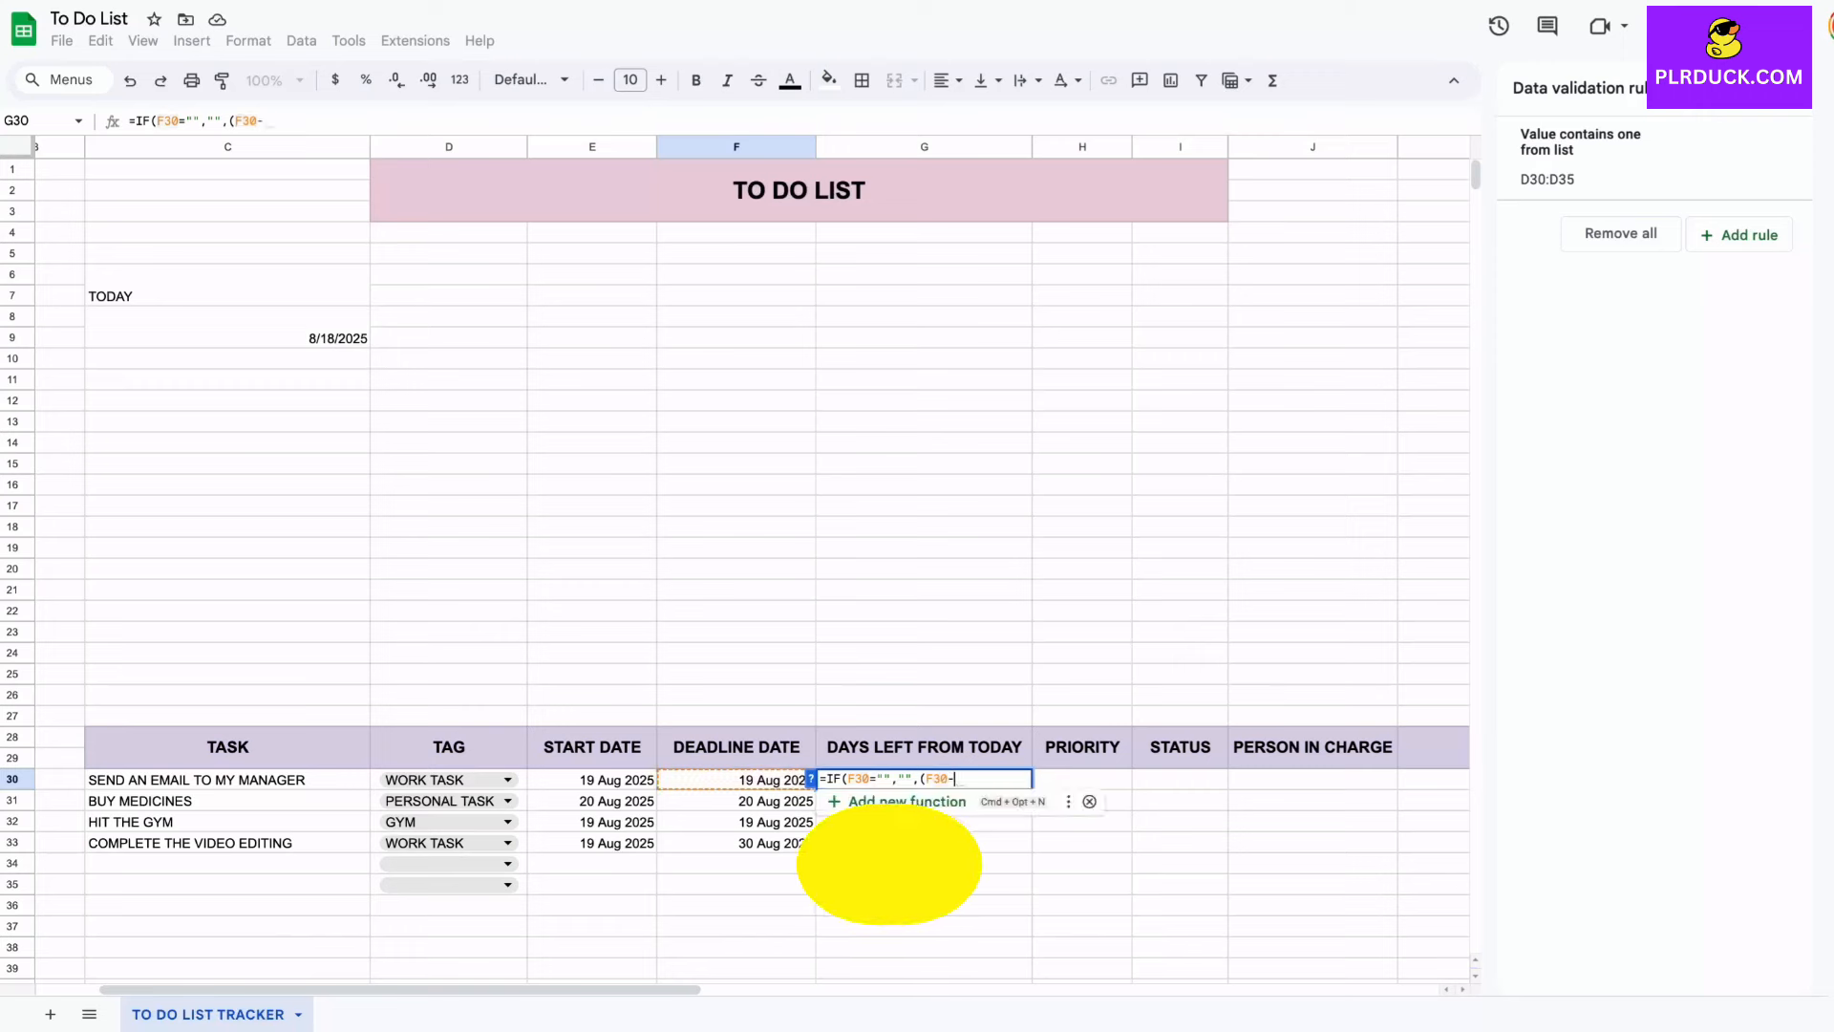
type("TOD")
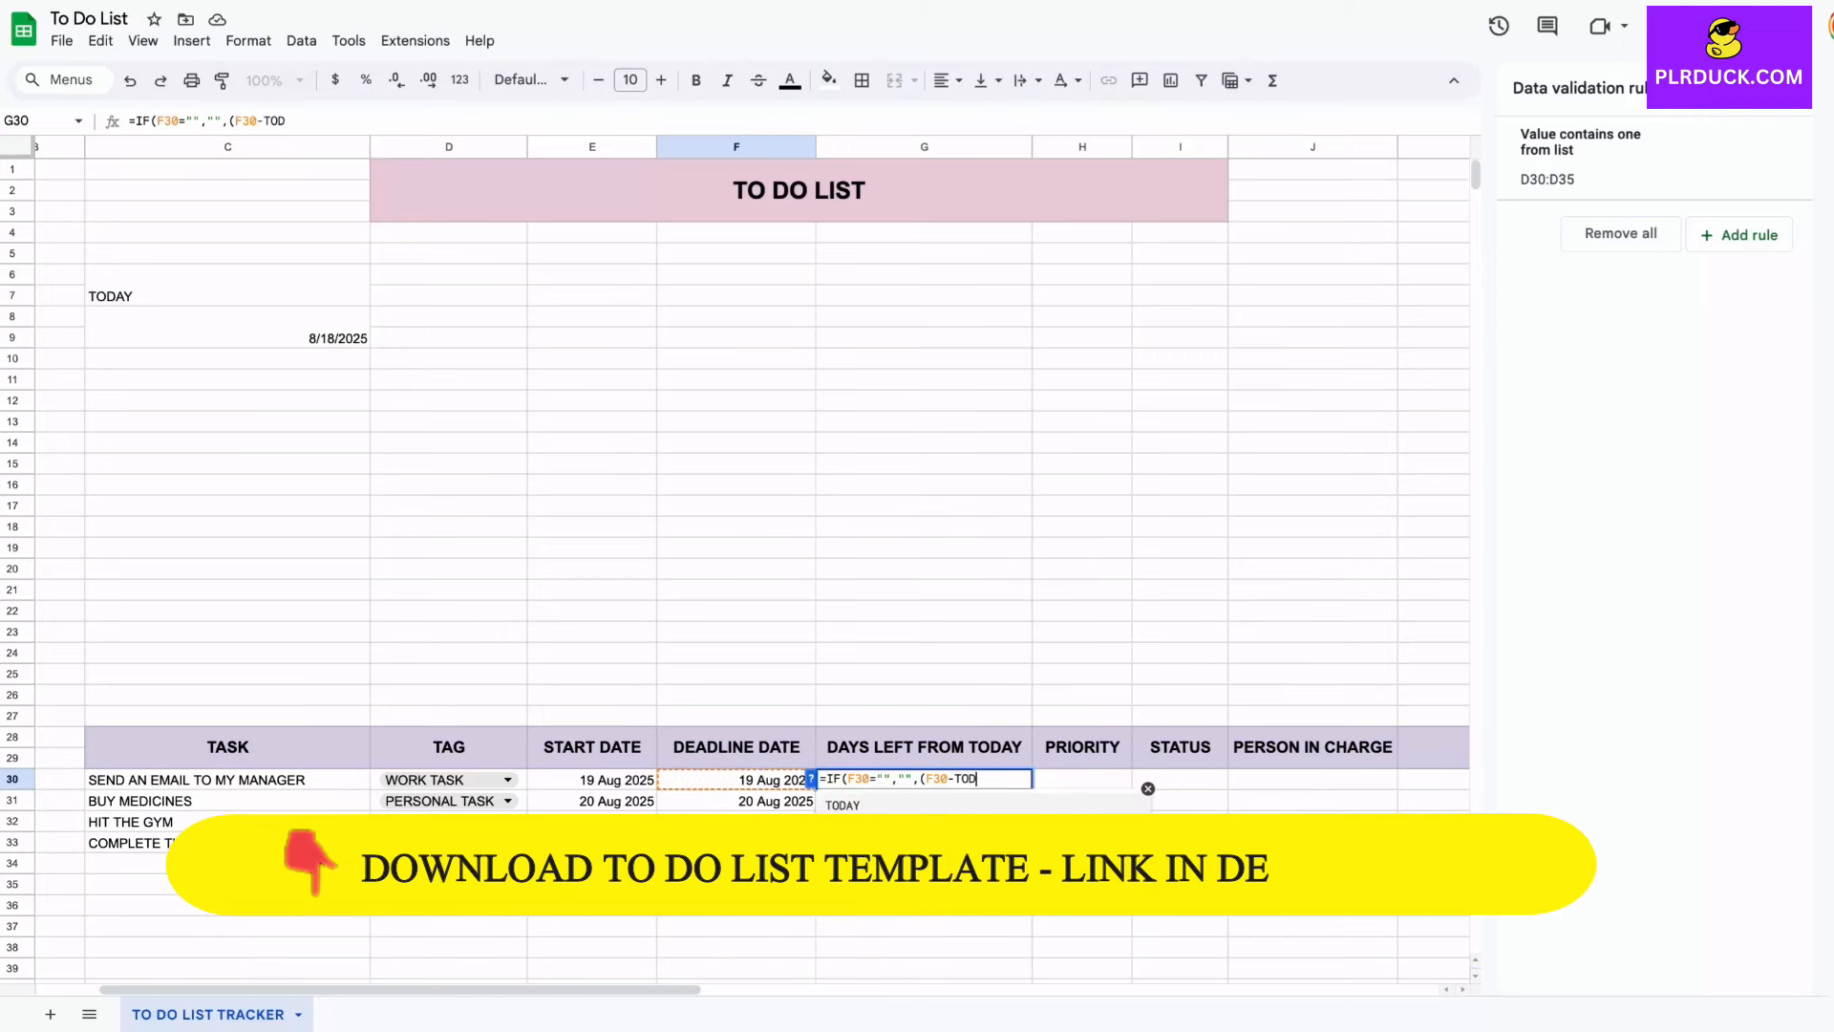
type("AY()")
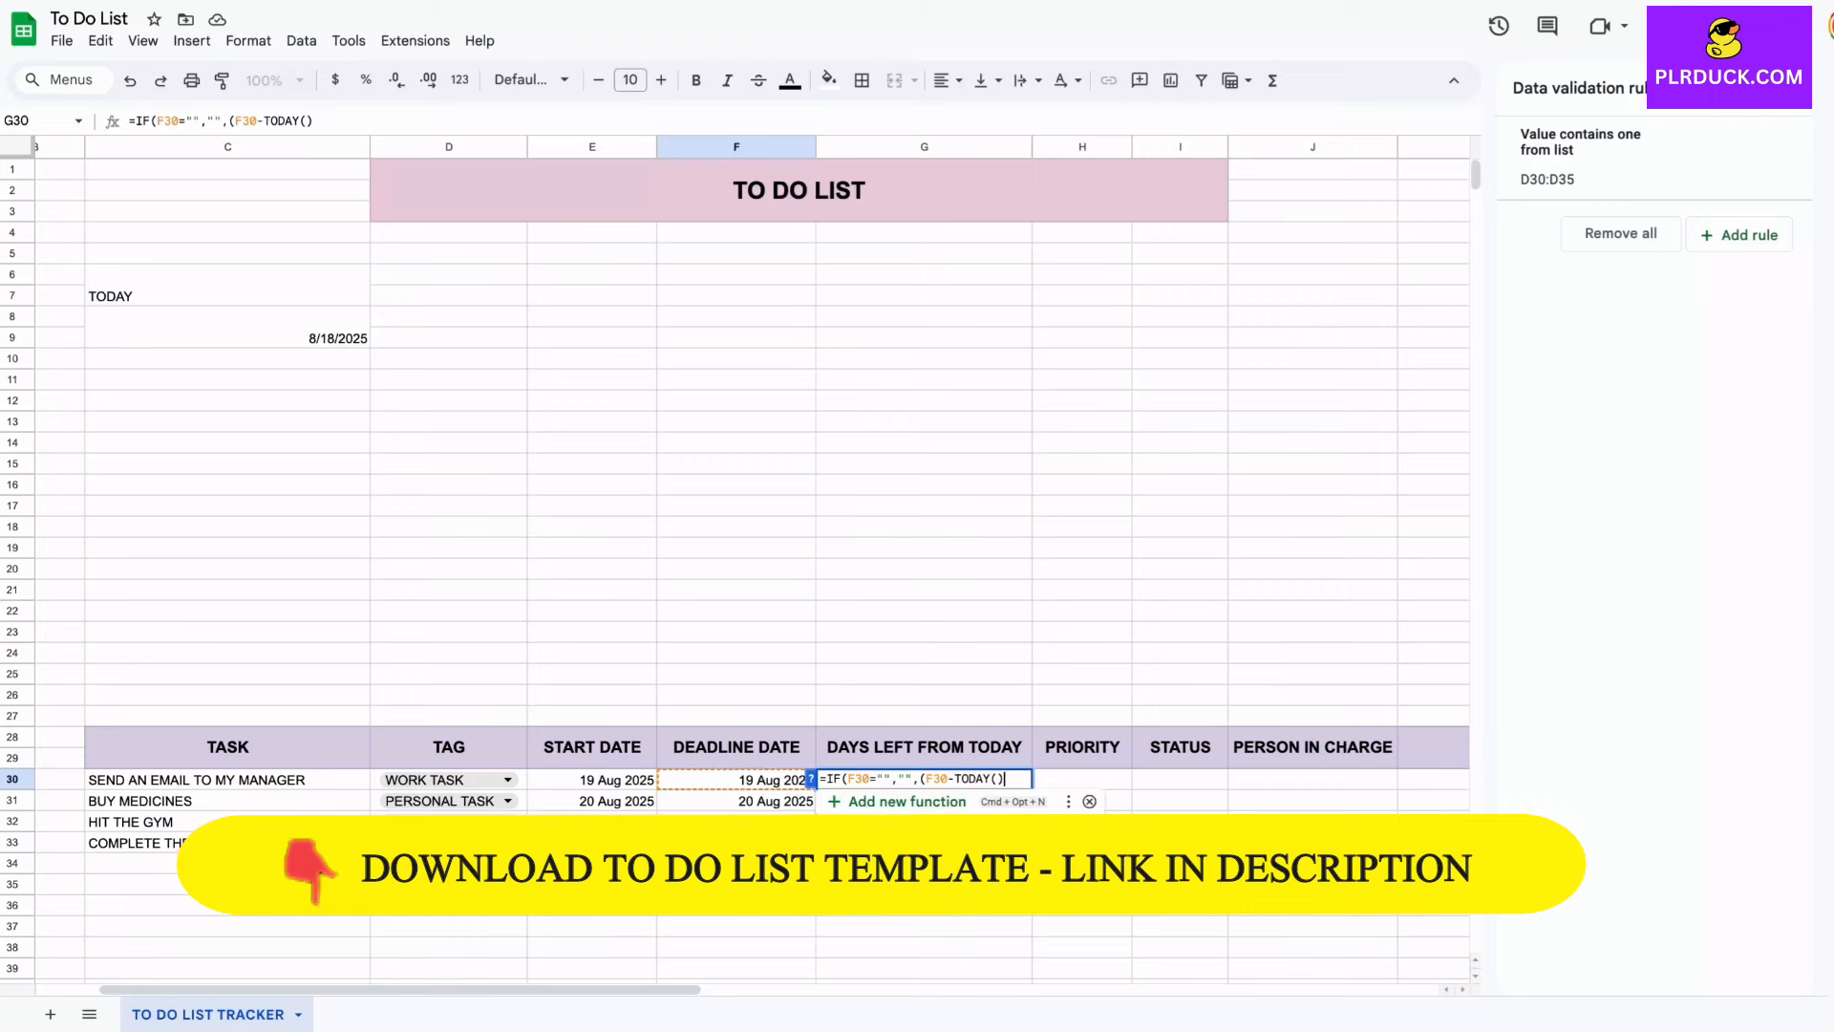
type(")")
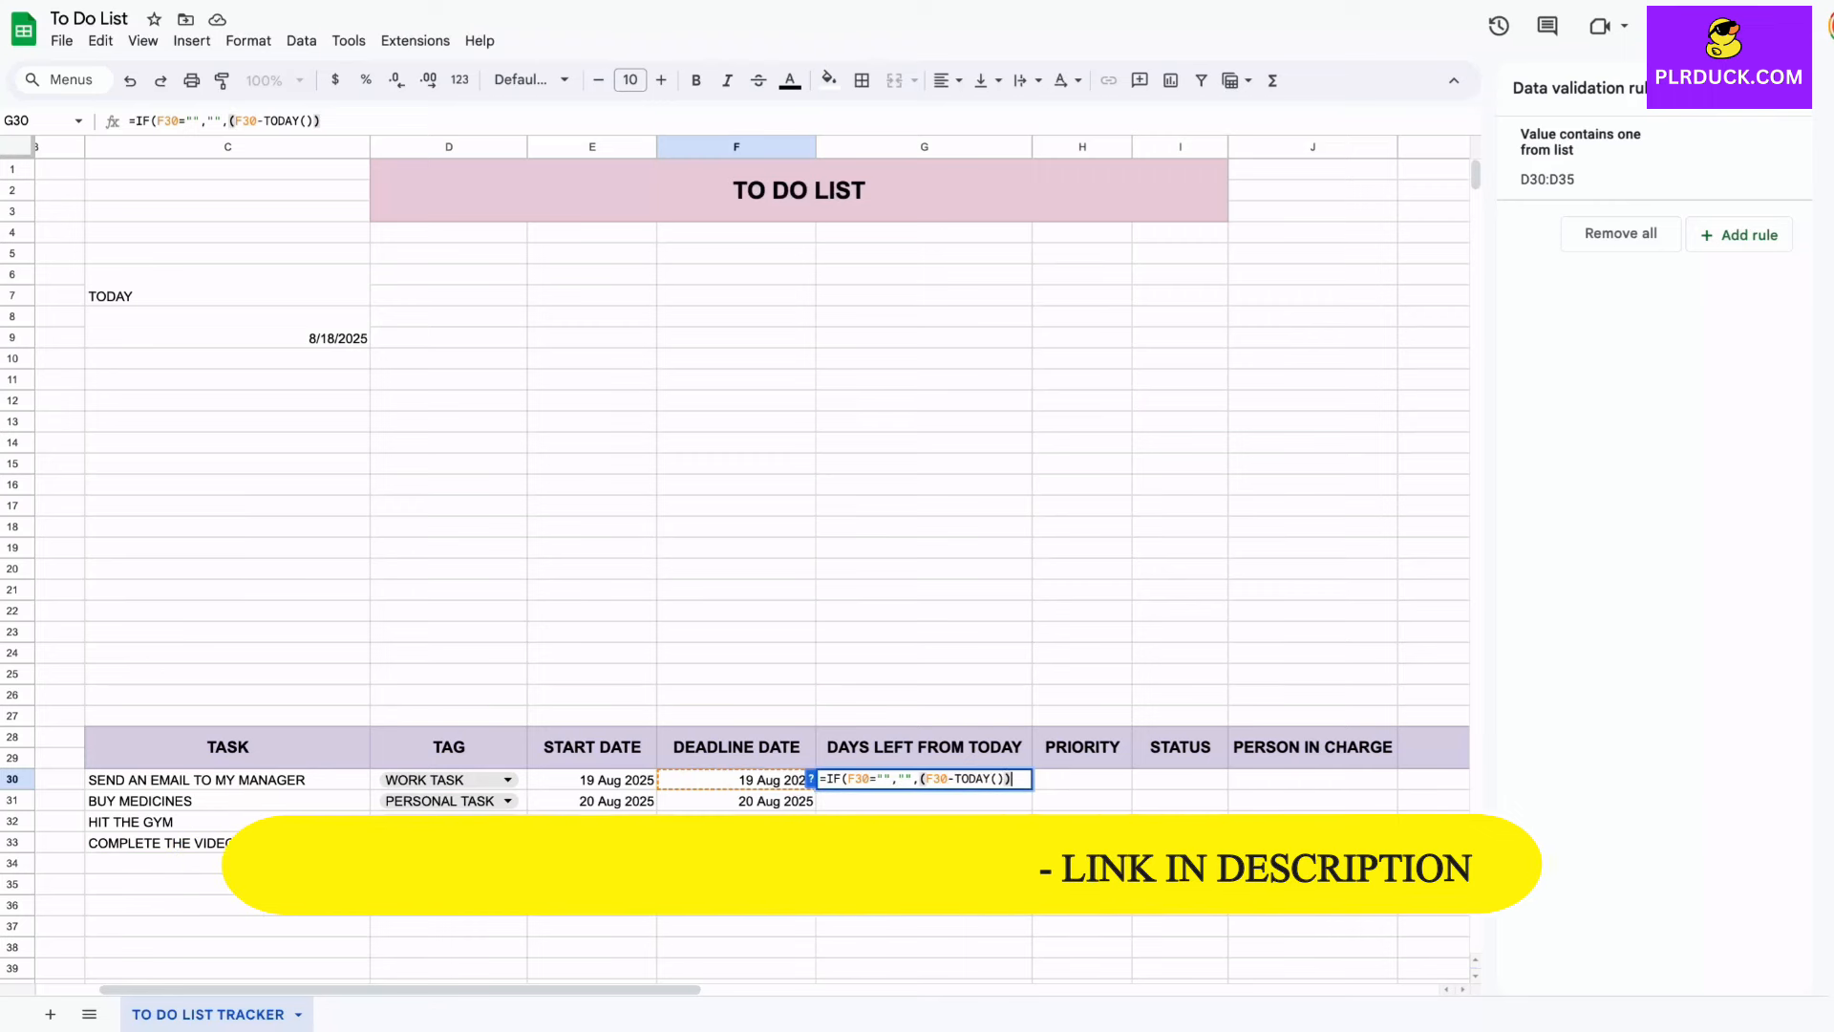
key("Return")
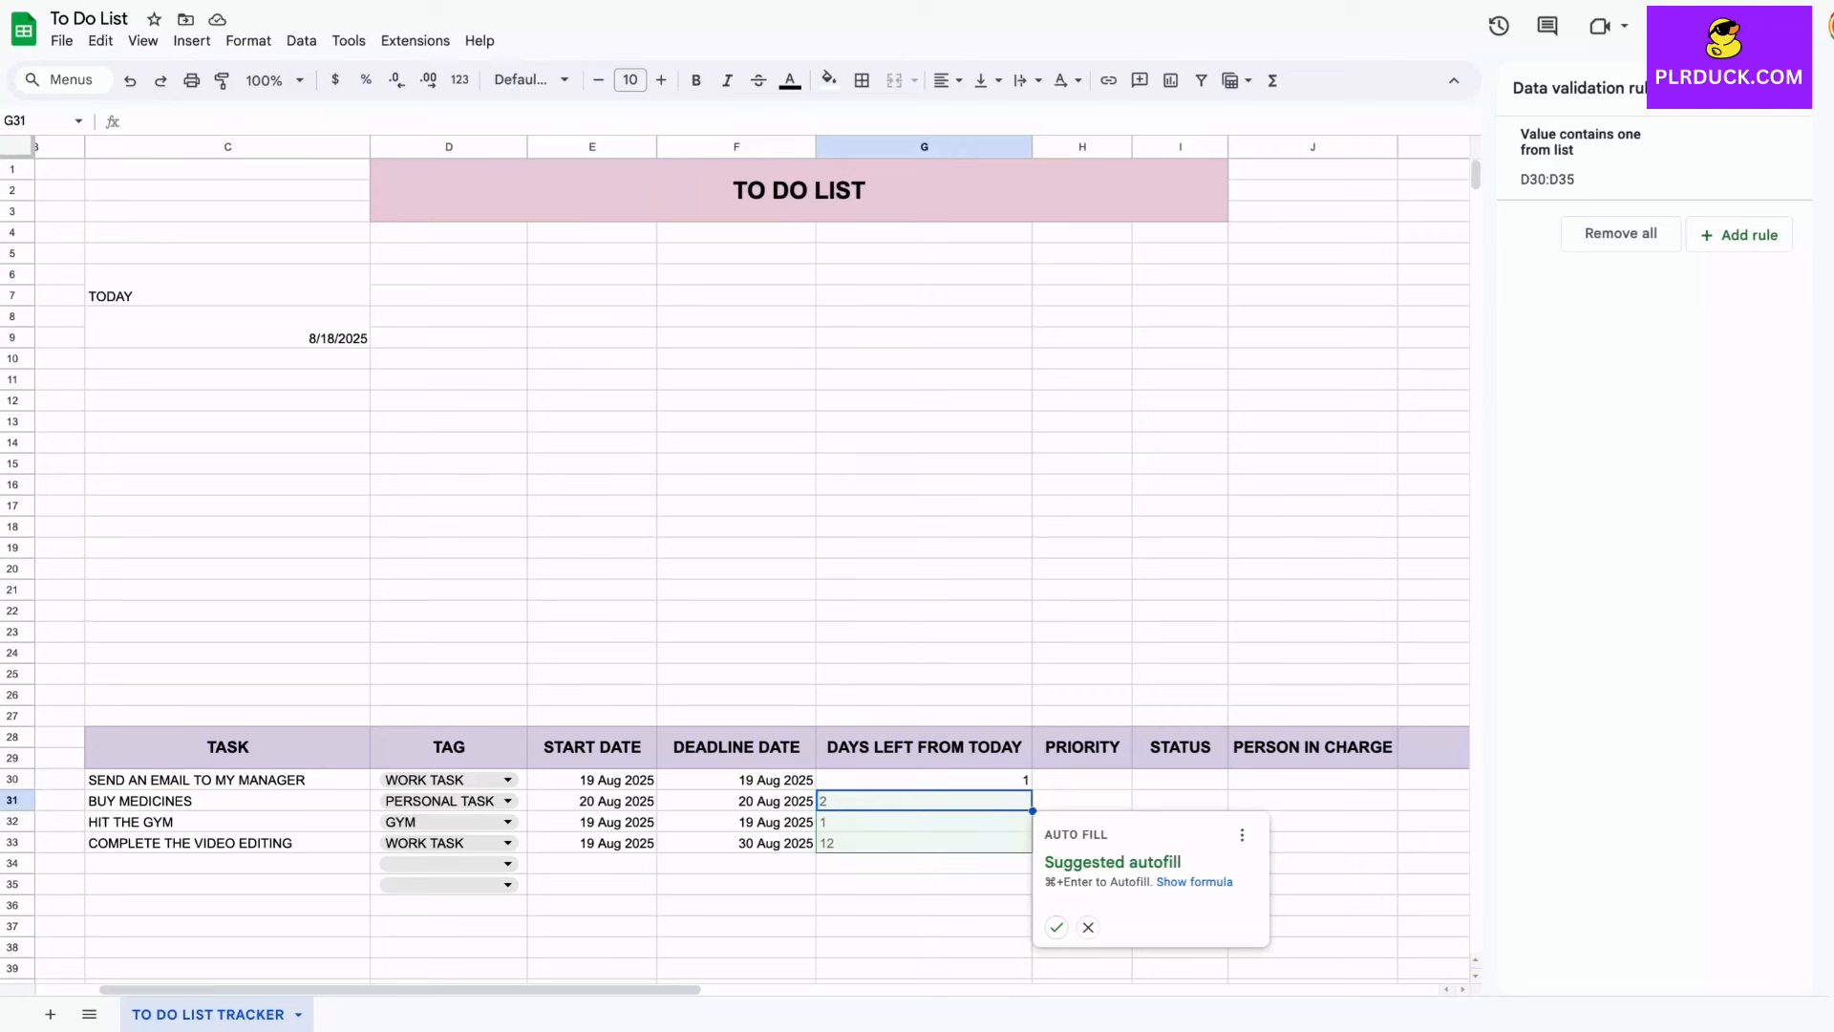
Step: Fill the days-left formula from G30 down through G33 and check the formula in each filled row
left_click(924, 780)
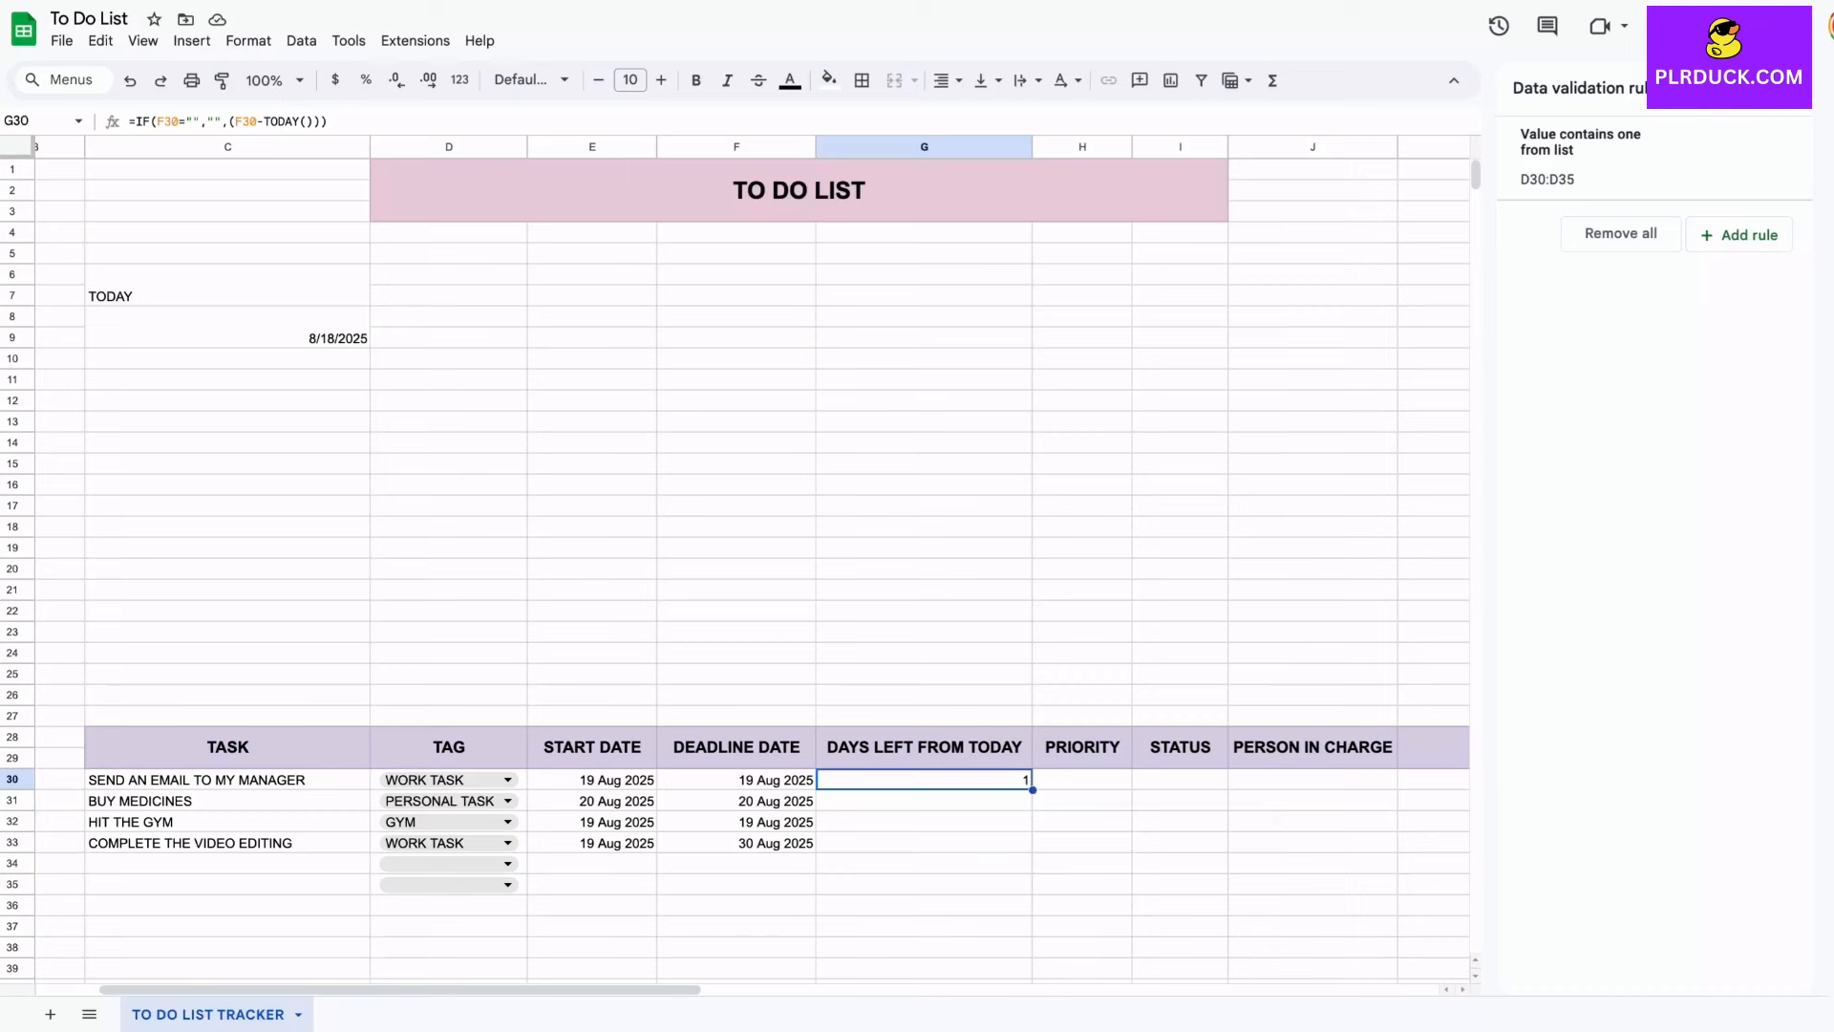
left_click_drag(1032, 790, 1028, 844)
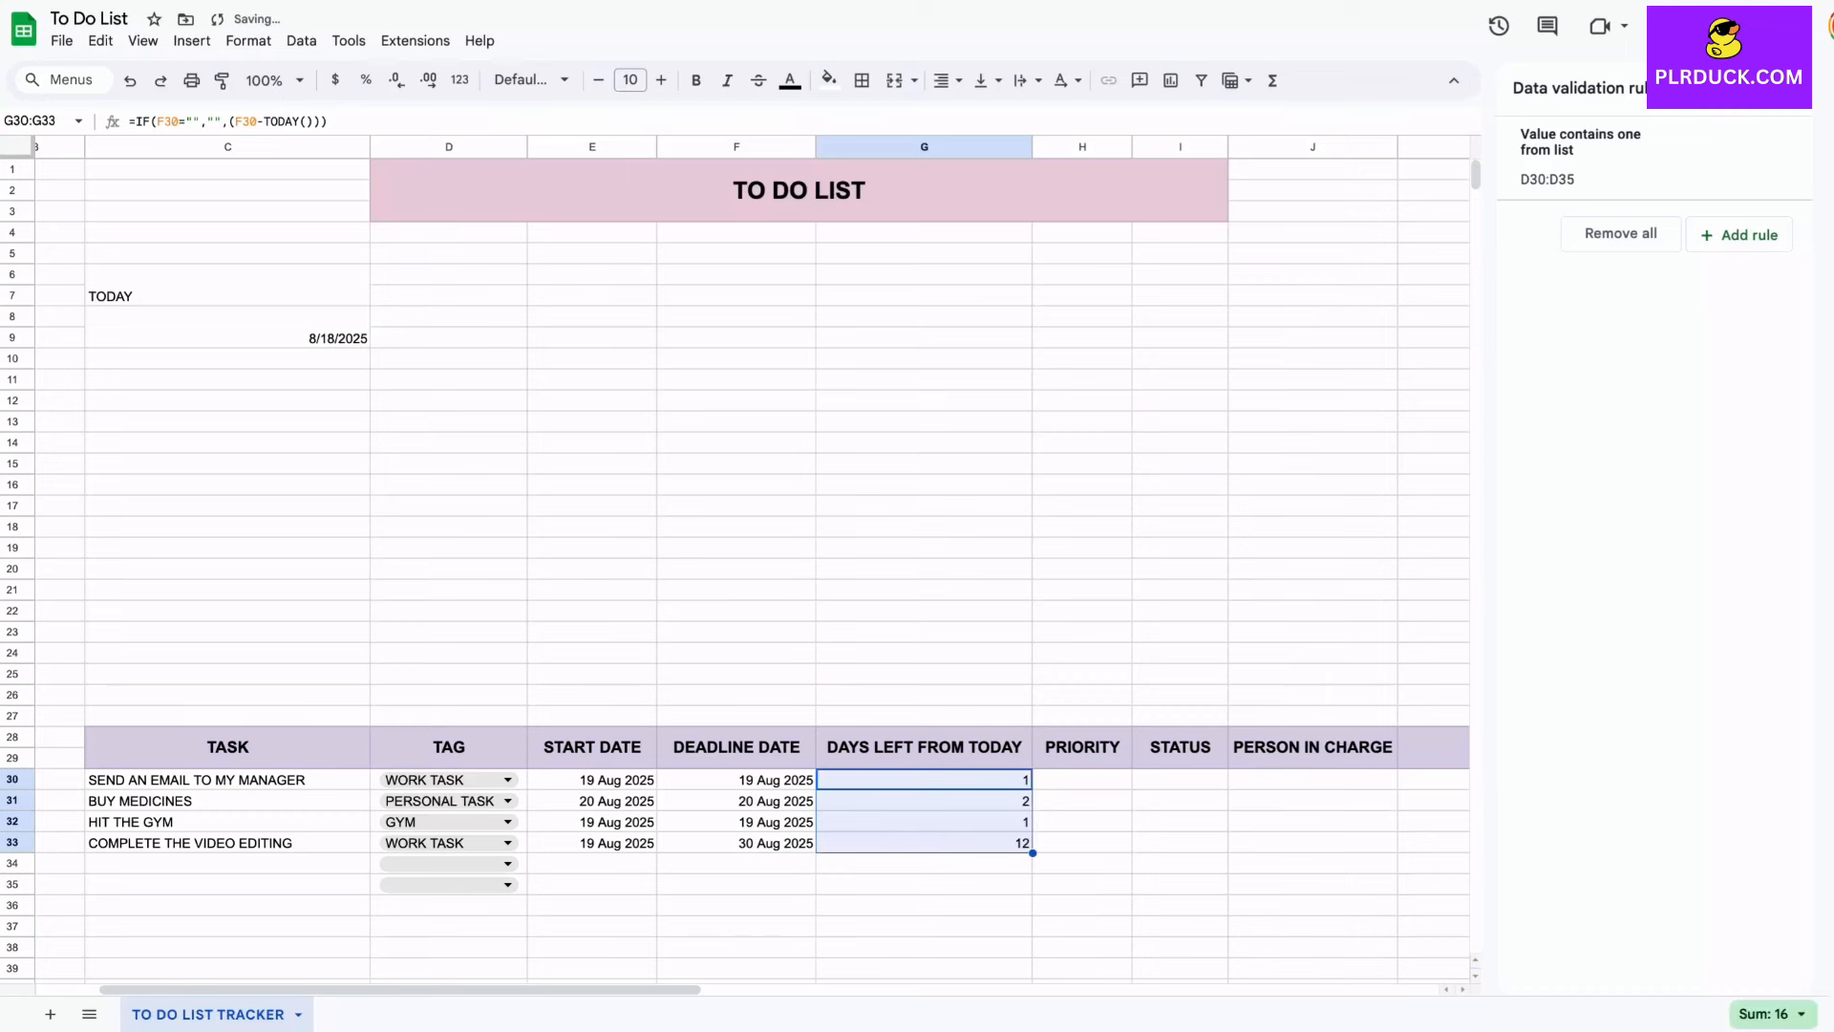
left_click(924, 884)
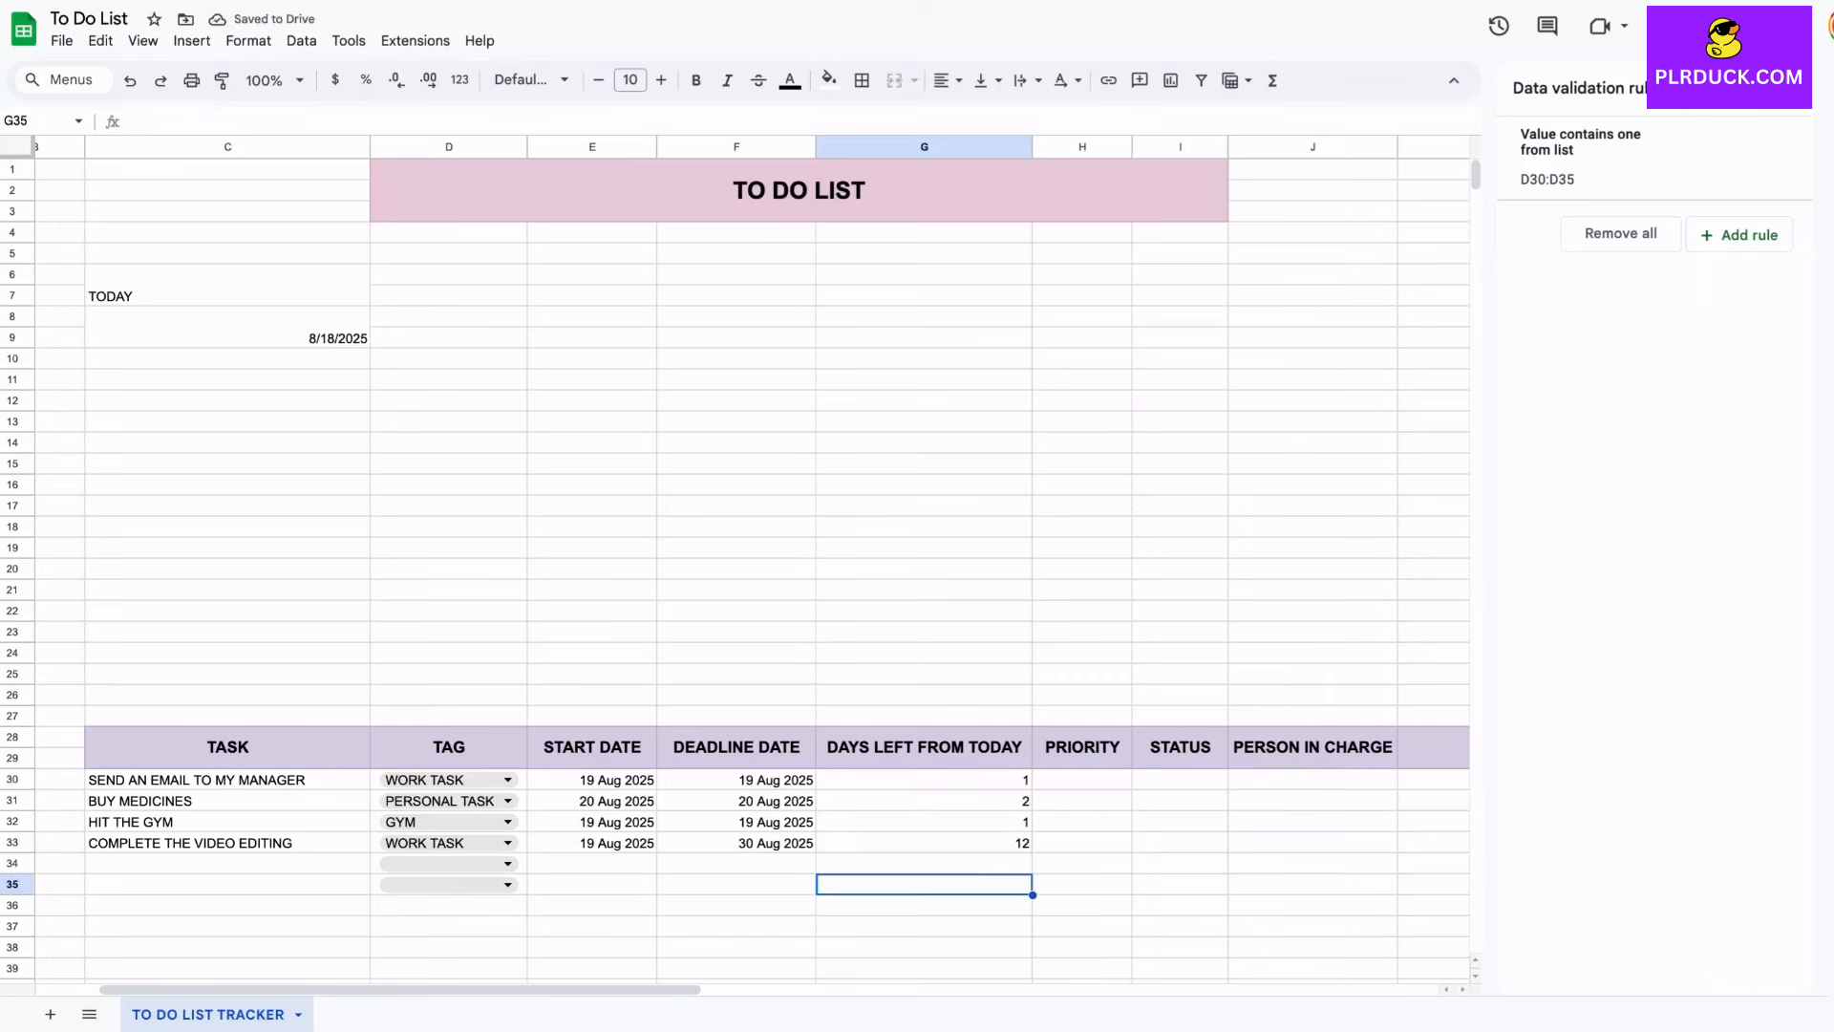
left_click(924, 781)
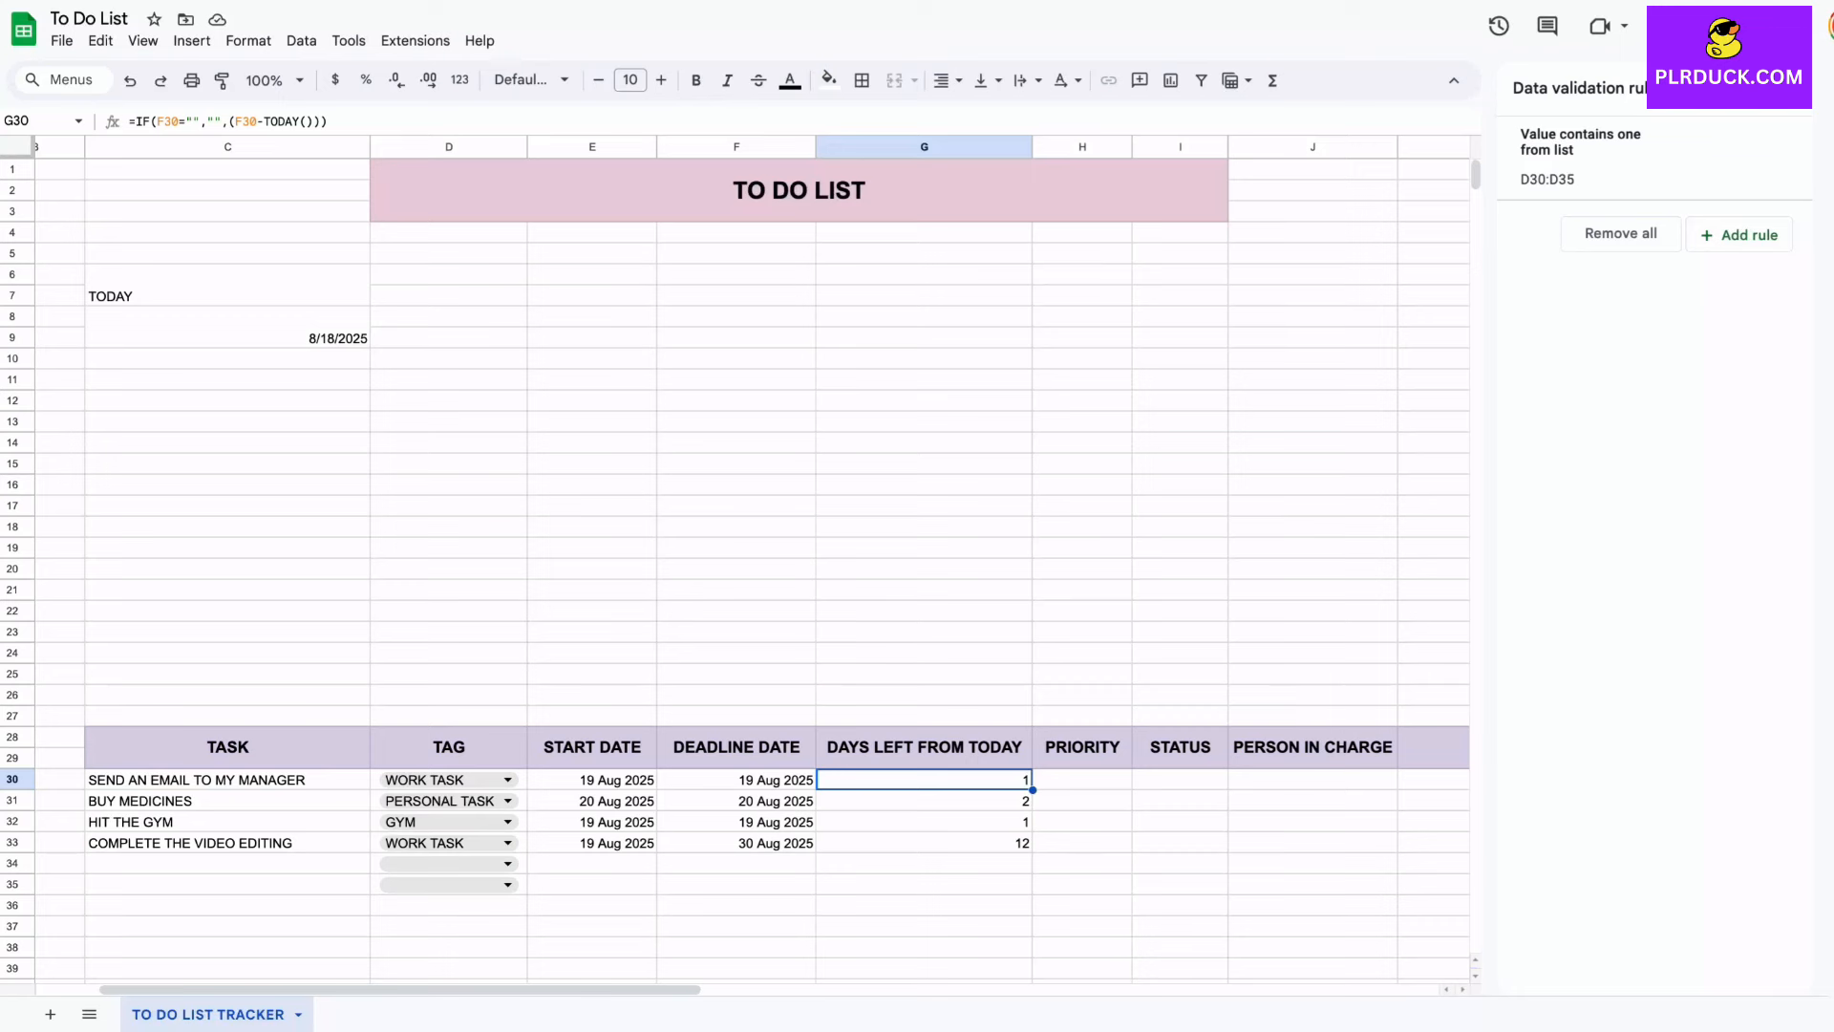
left_click(923, 801)
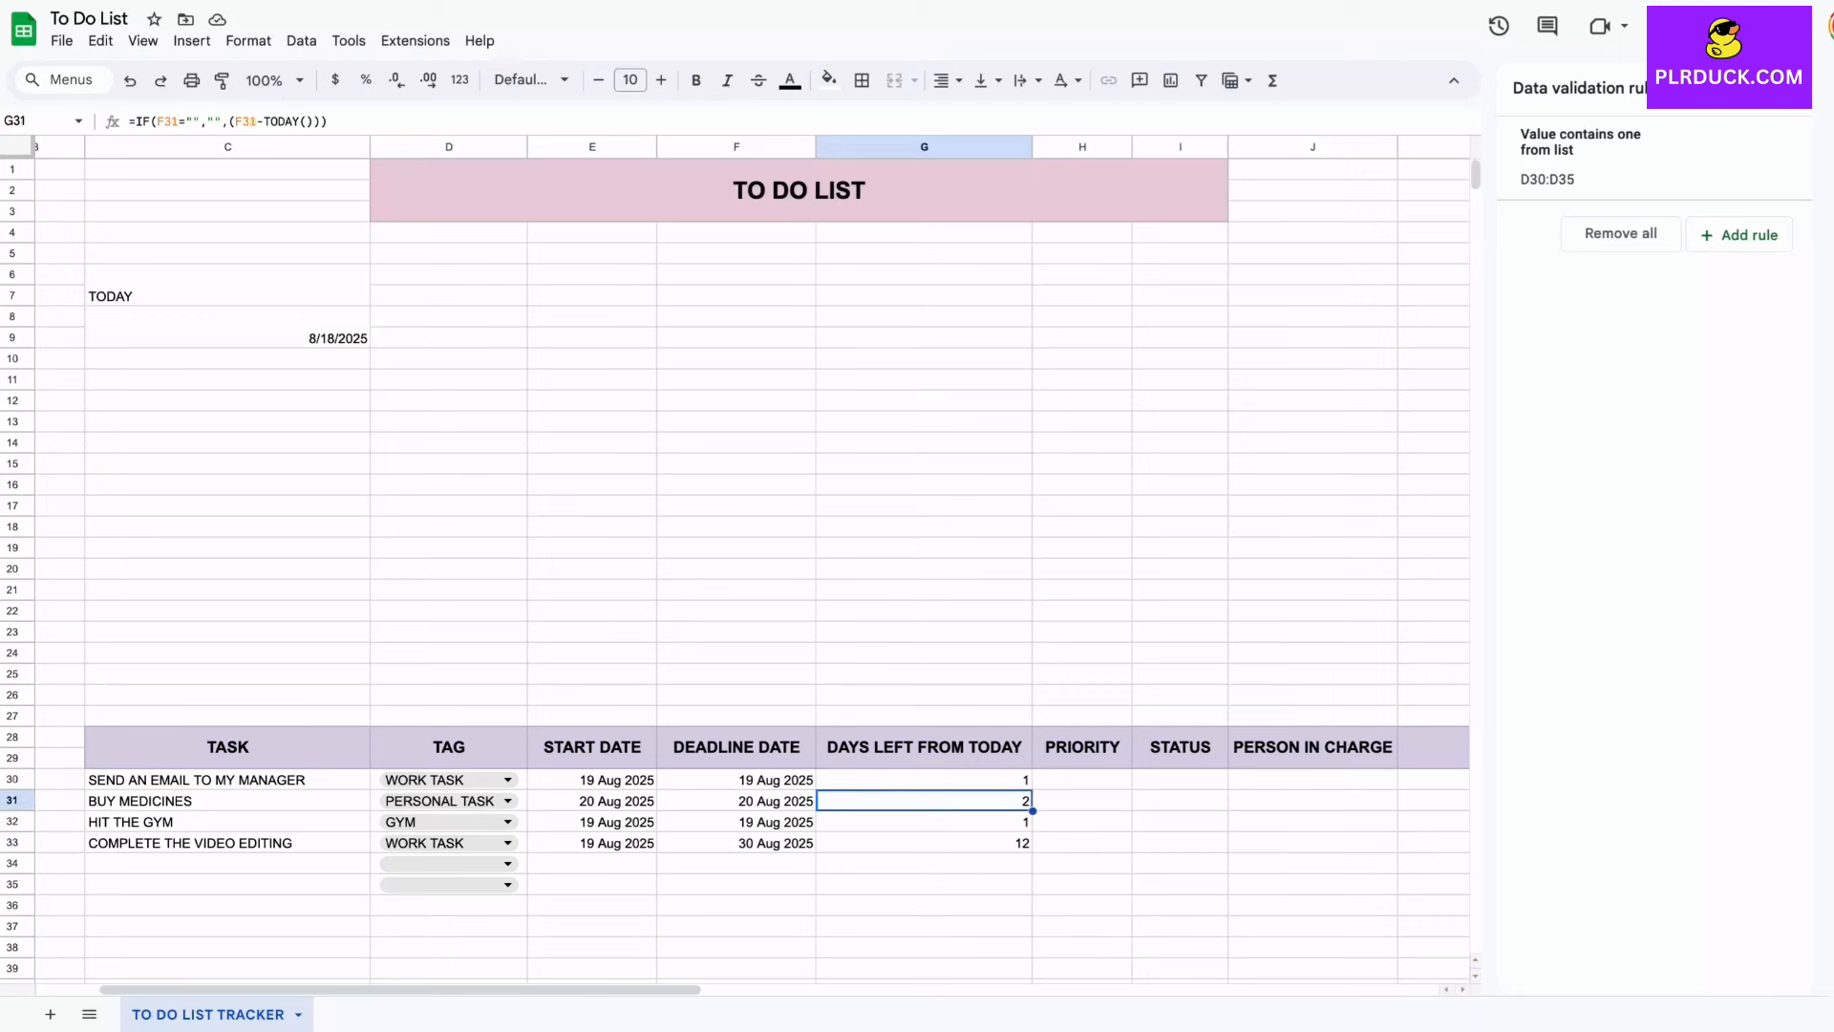
left_click(923, 821)
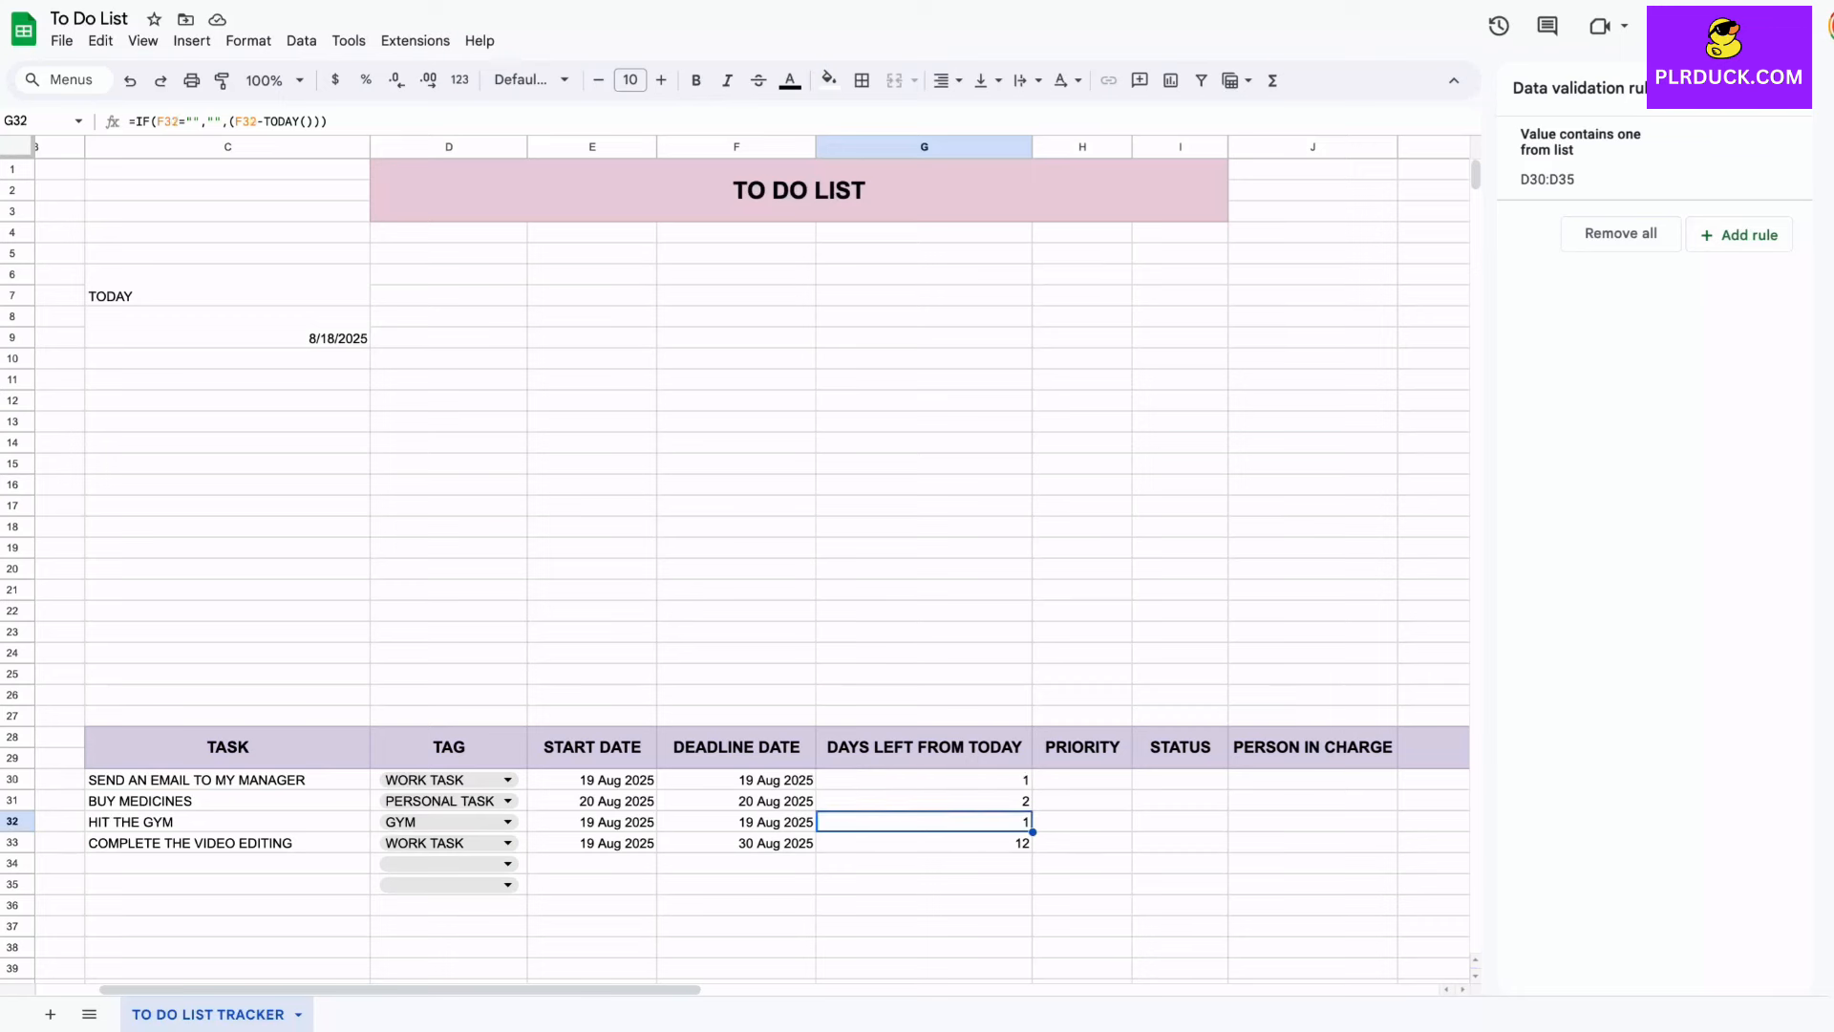
left_click(924, 843)
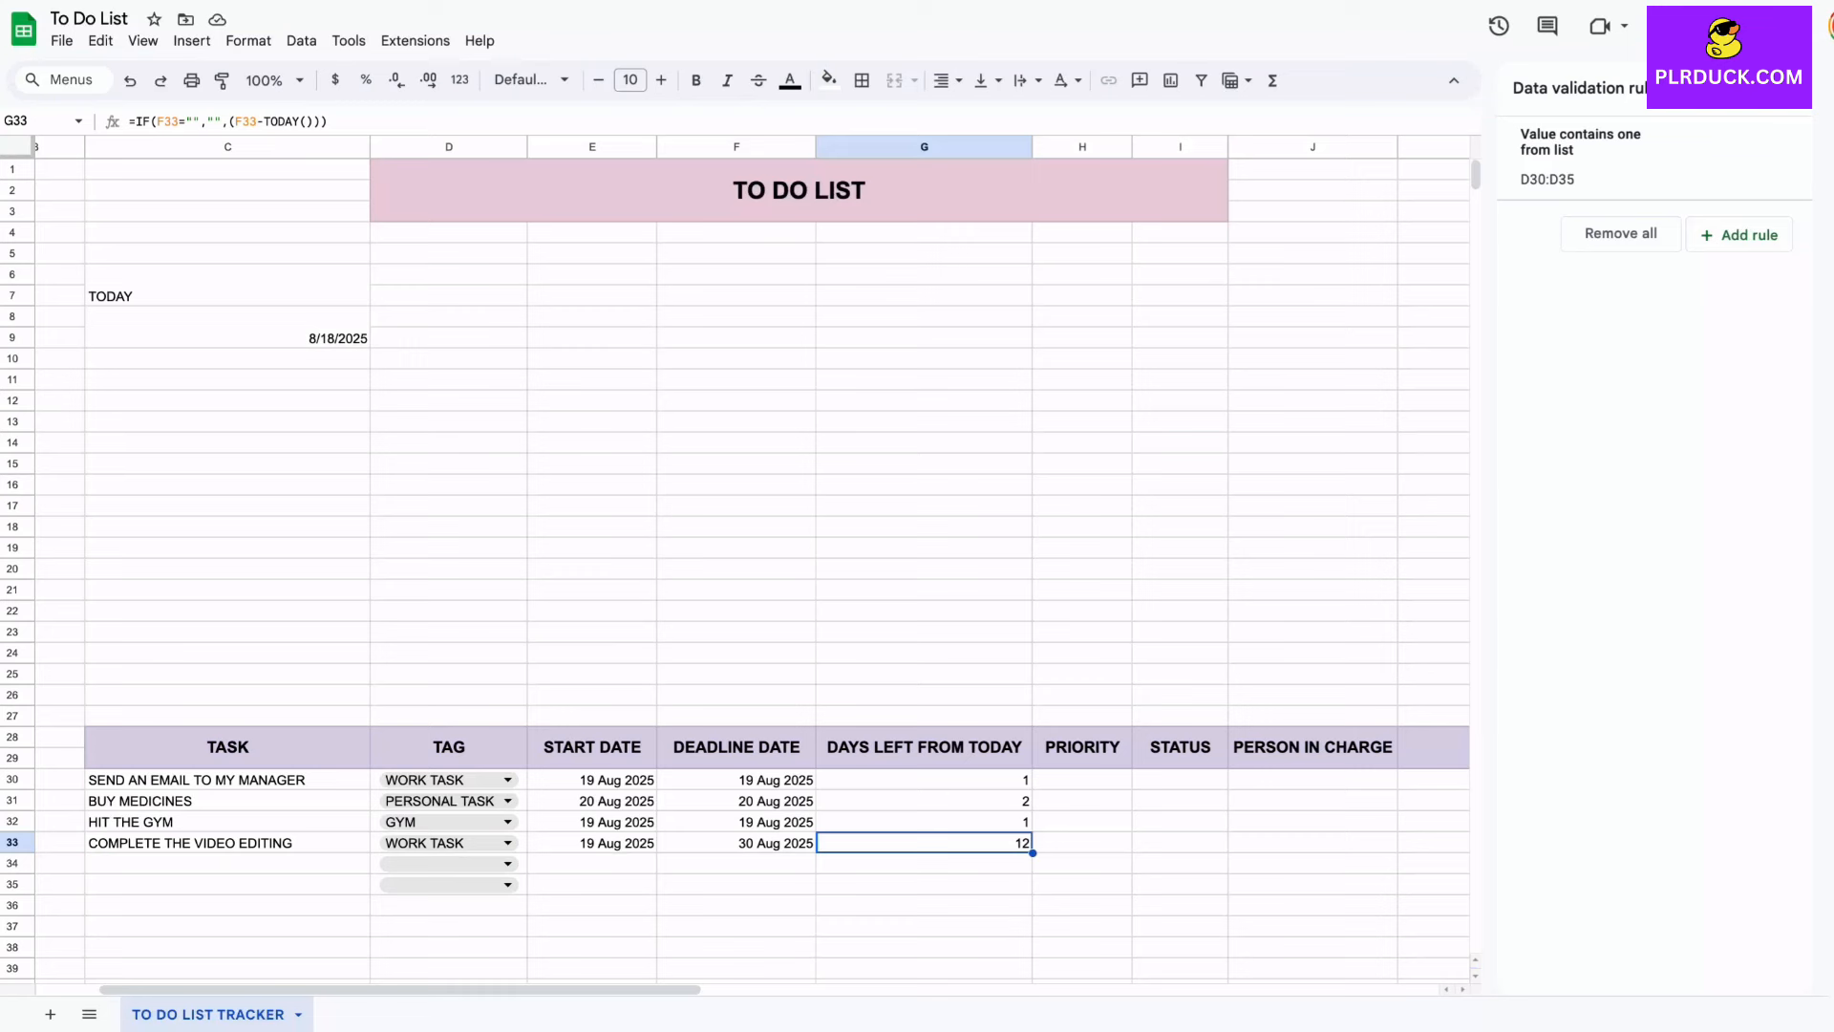
Step: Insert a dropdown in H30 under PRIORITY and name its first option LOW
scroll(735, 563, "down", 3)
scroll(736, 564, "right", 1)
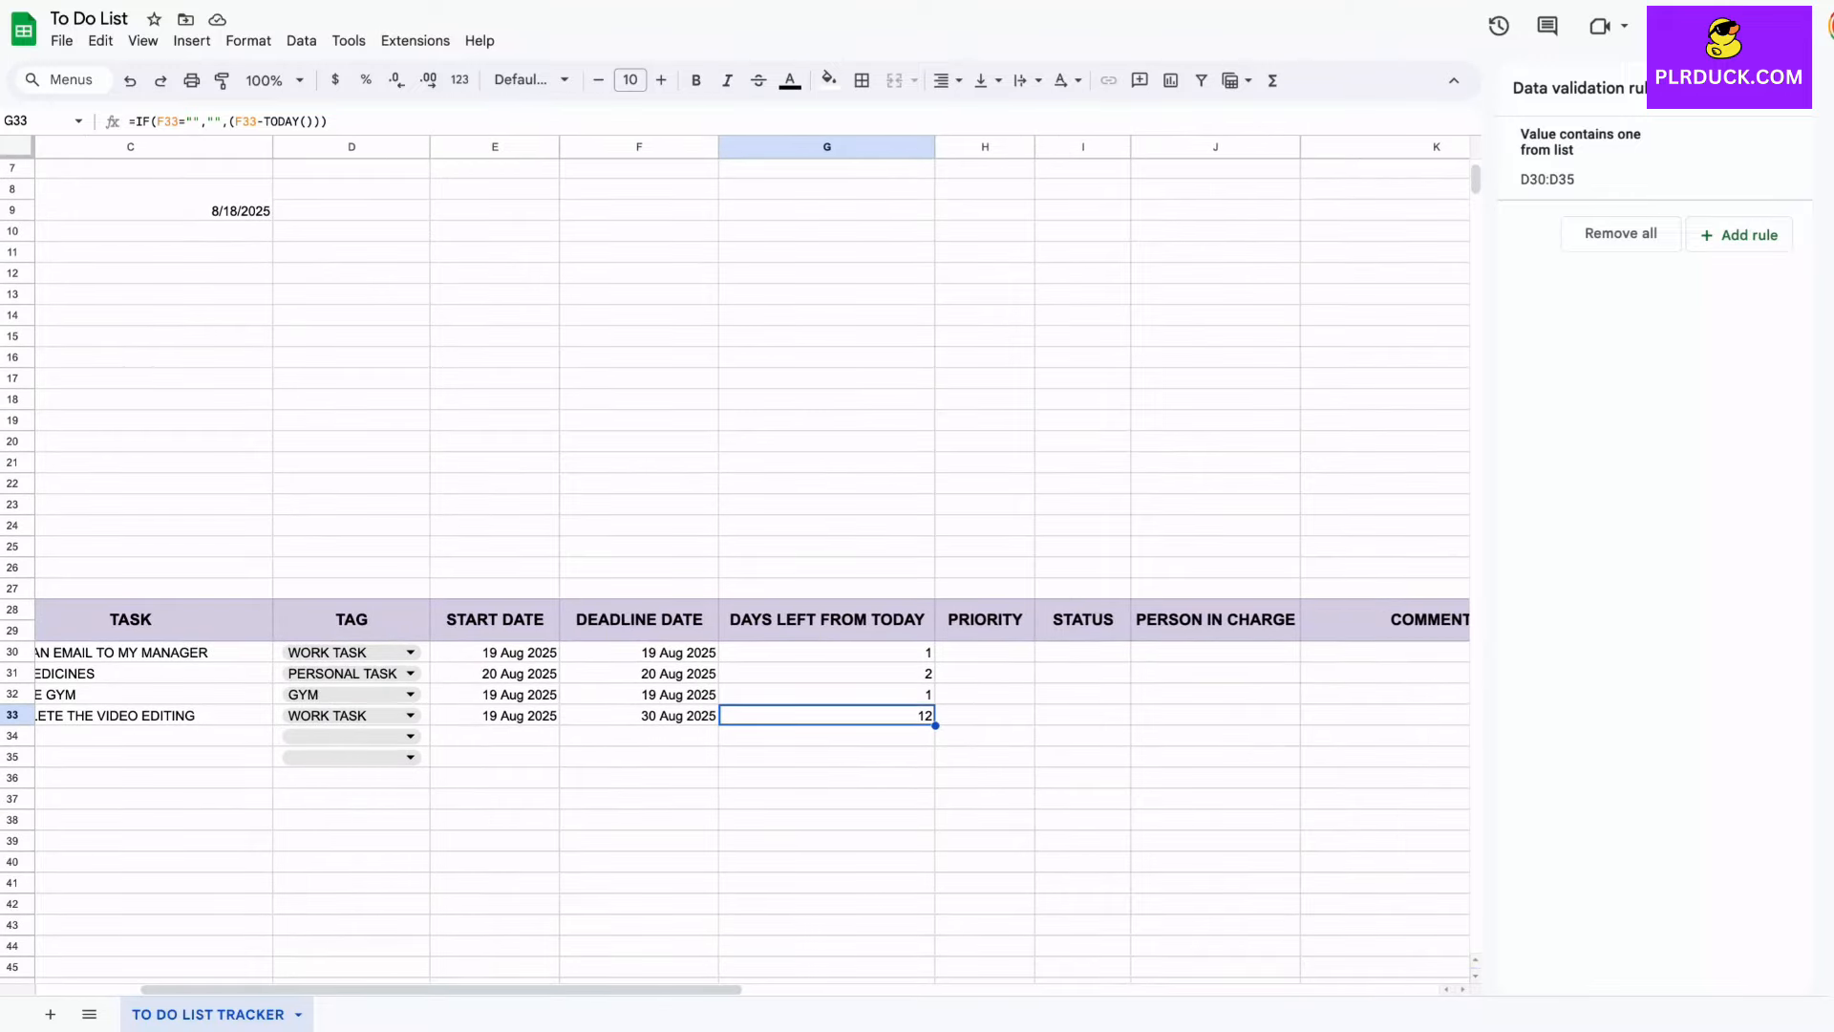
left_click(985, 652)
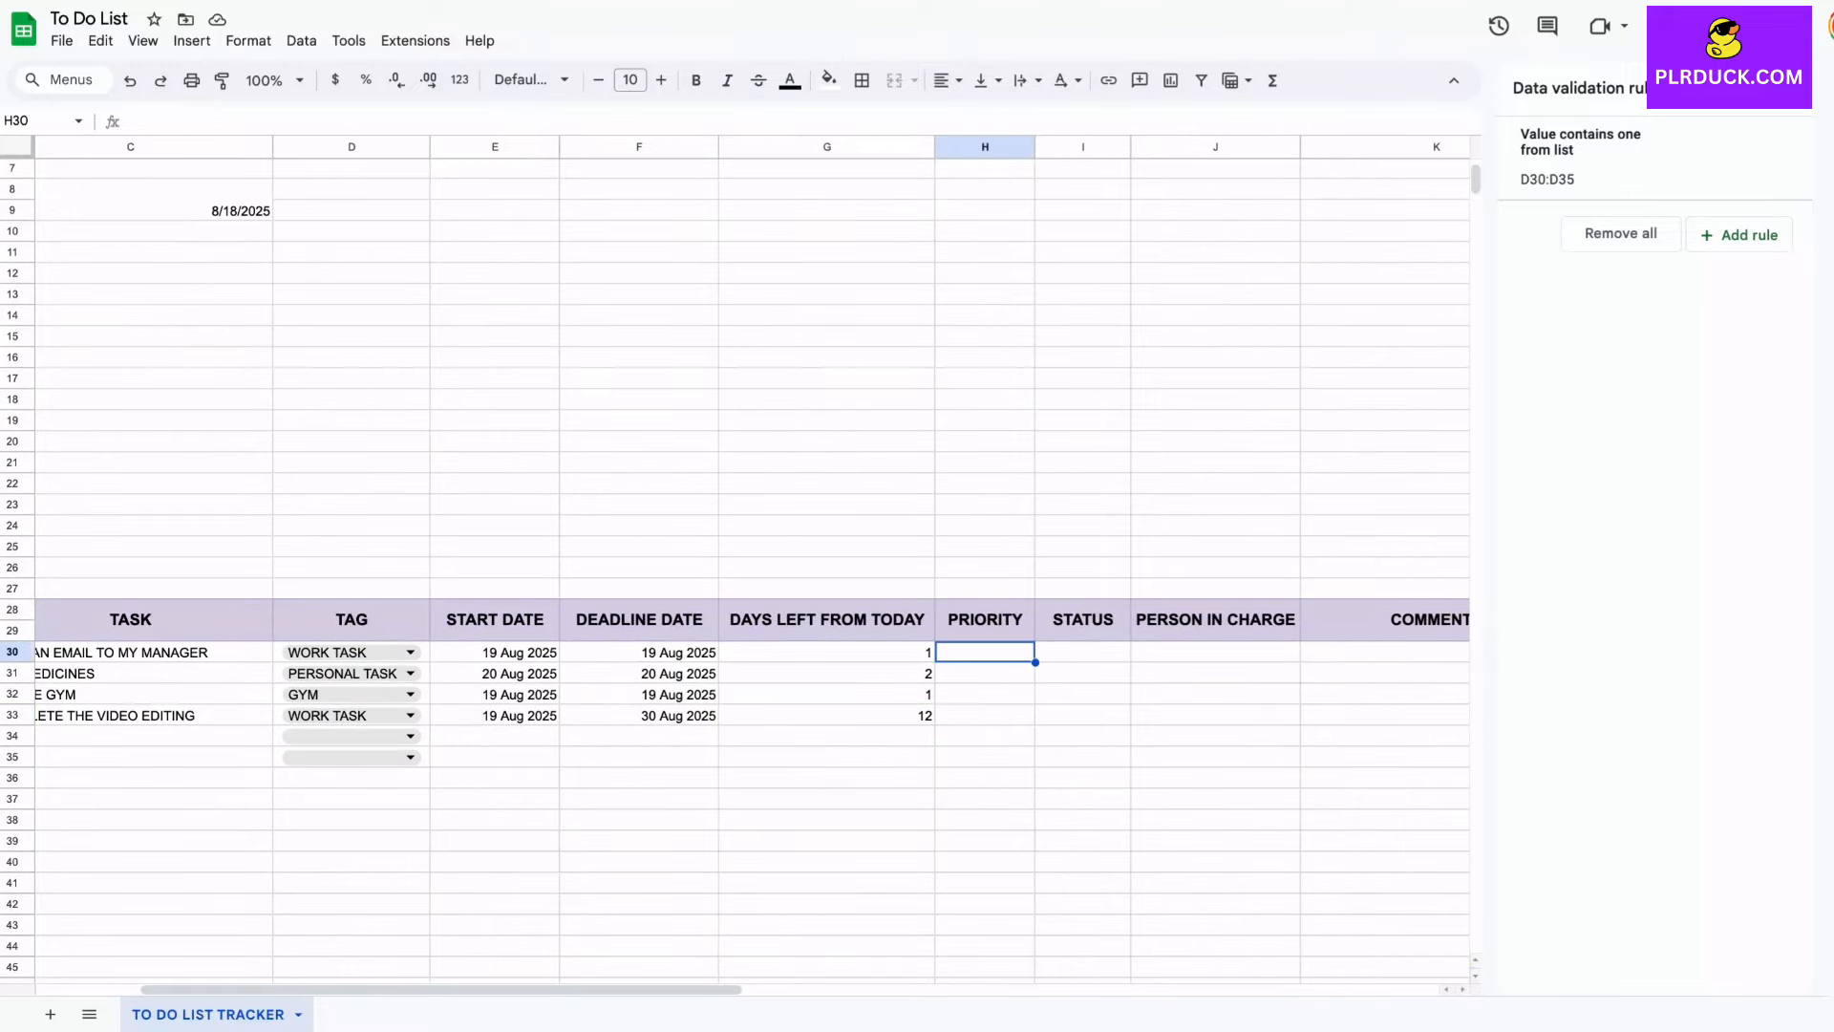
left_click(192, 40)
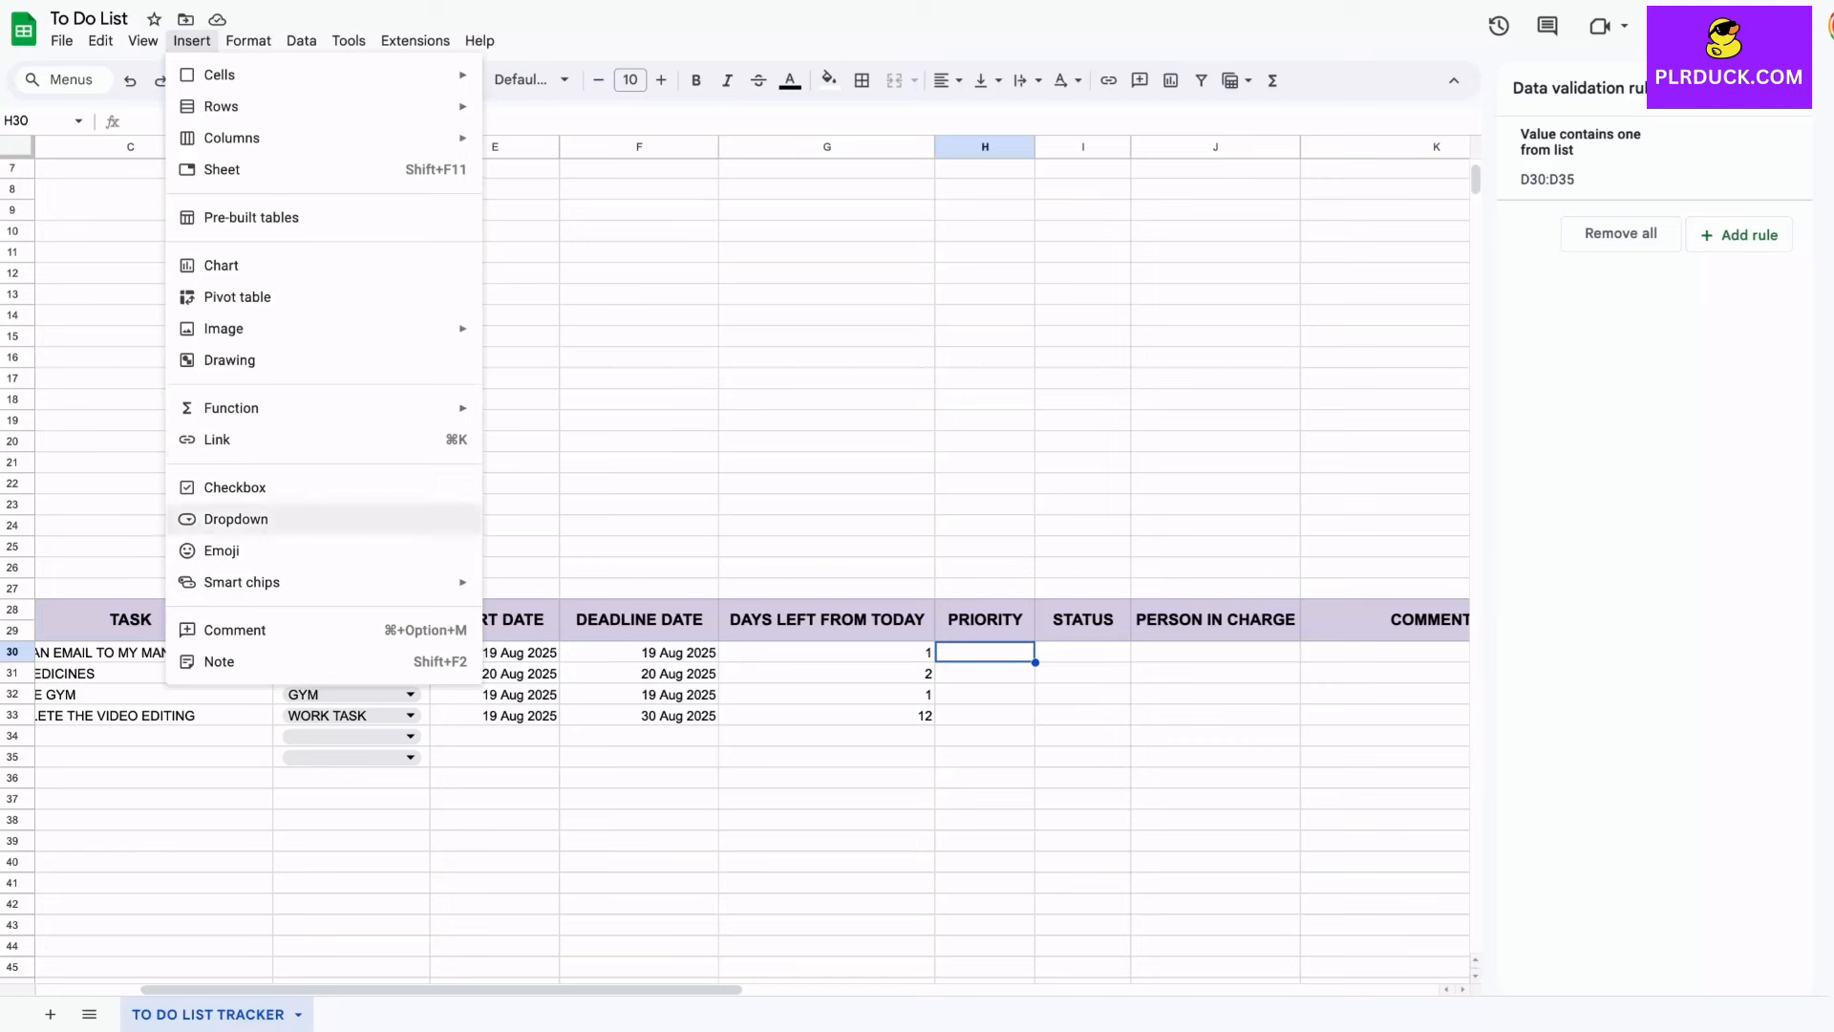
left_click(236, 519)
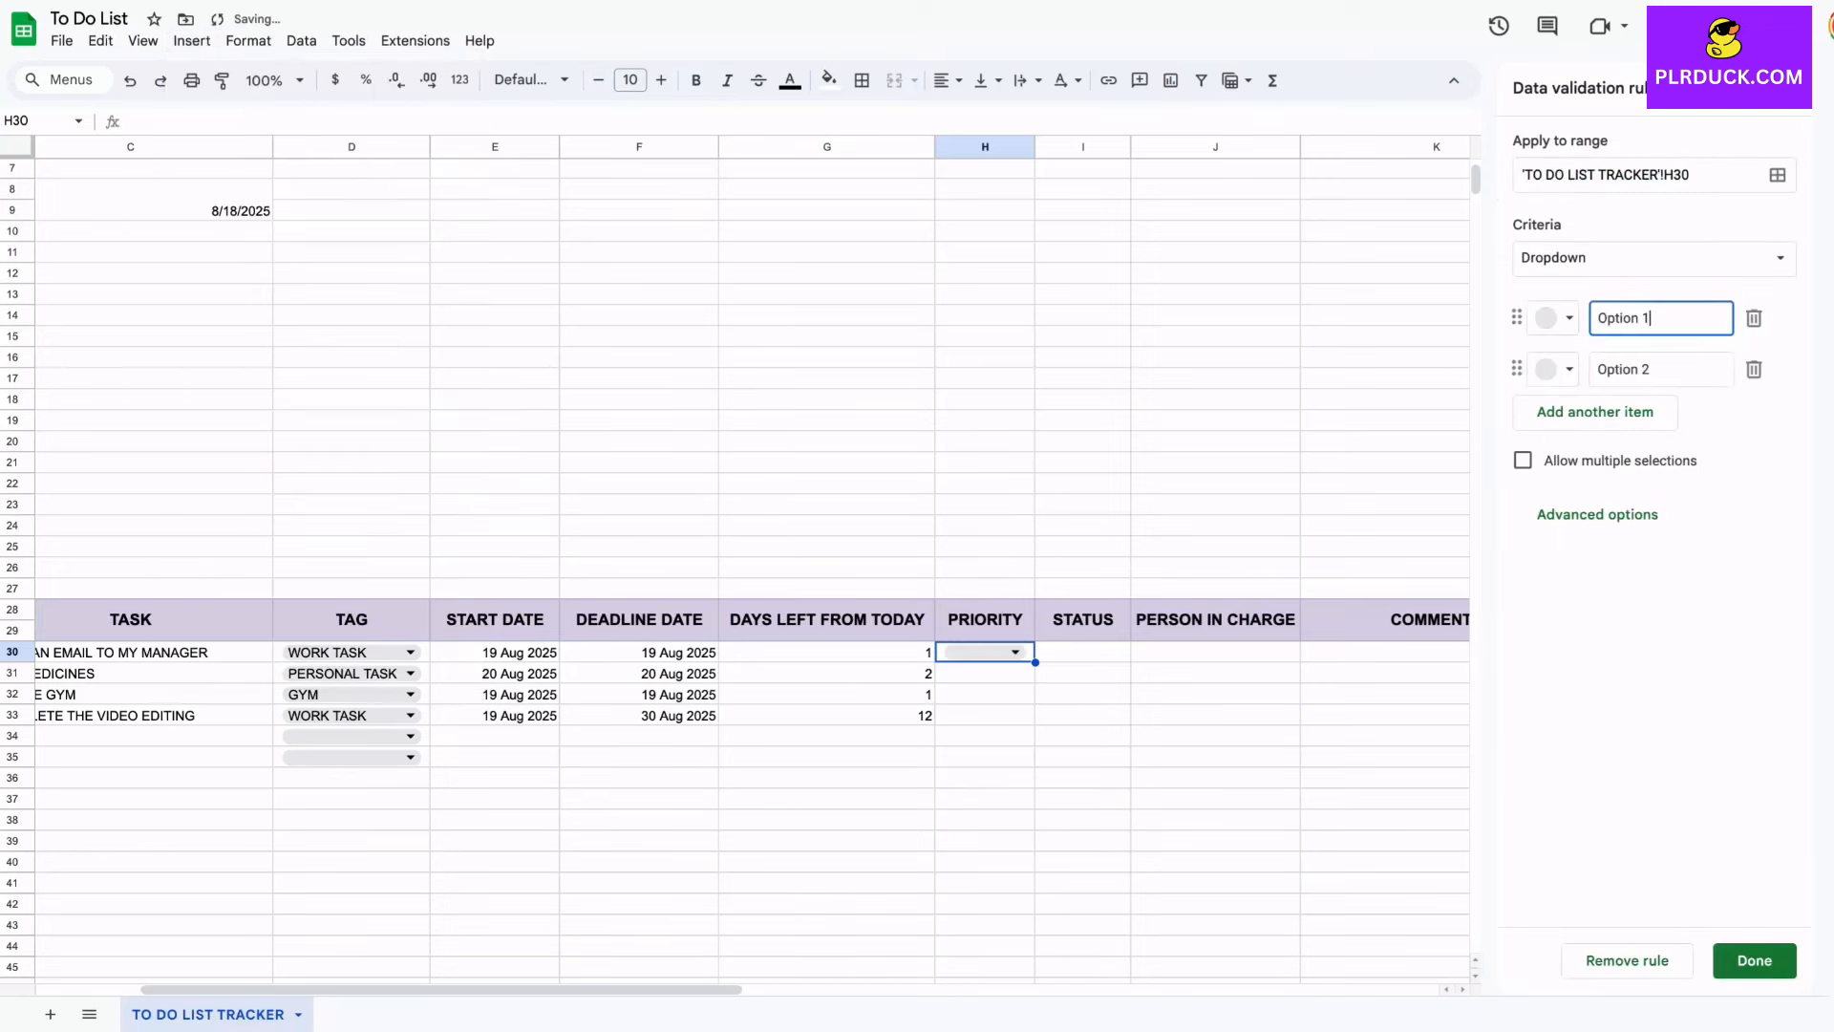
key("ctrl+a")
key("BackSpace")
type("LOW")
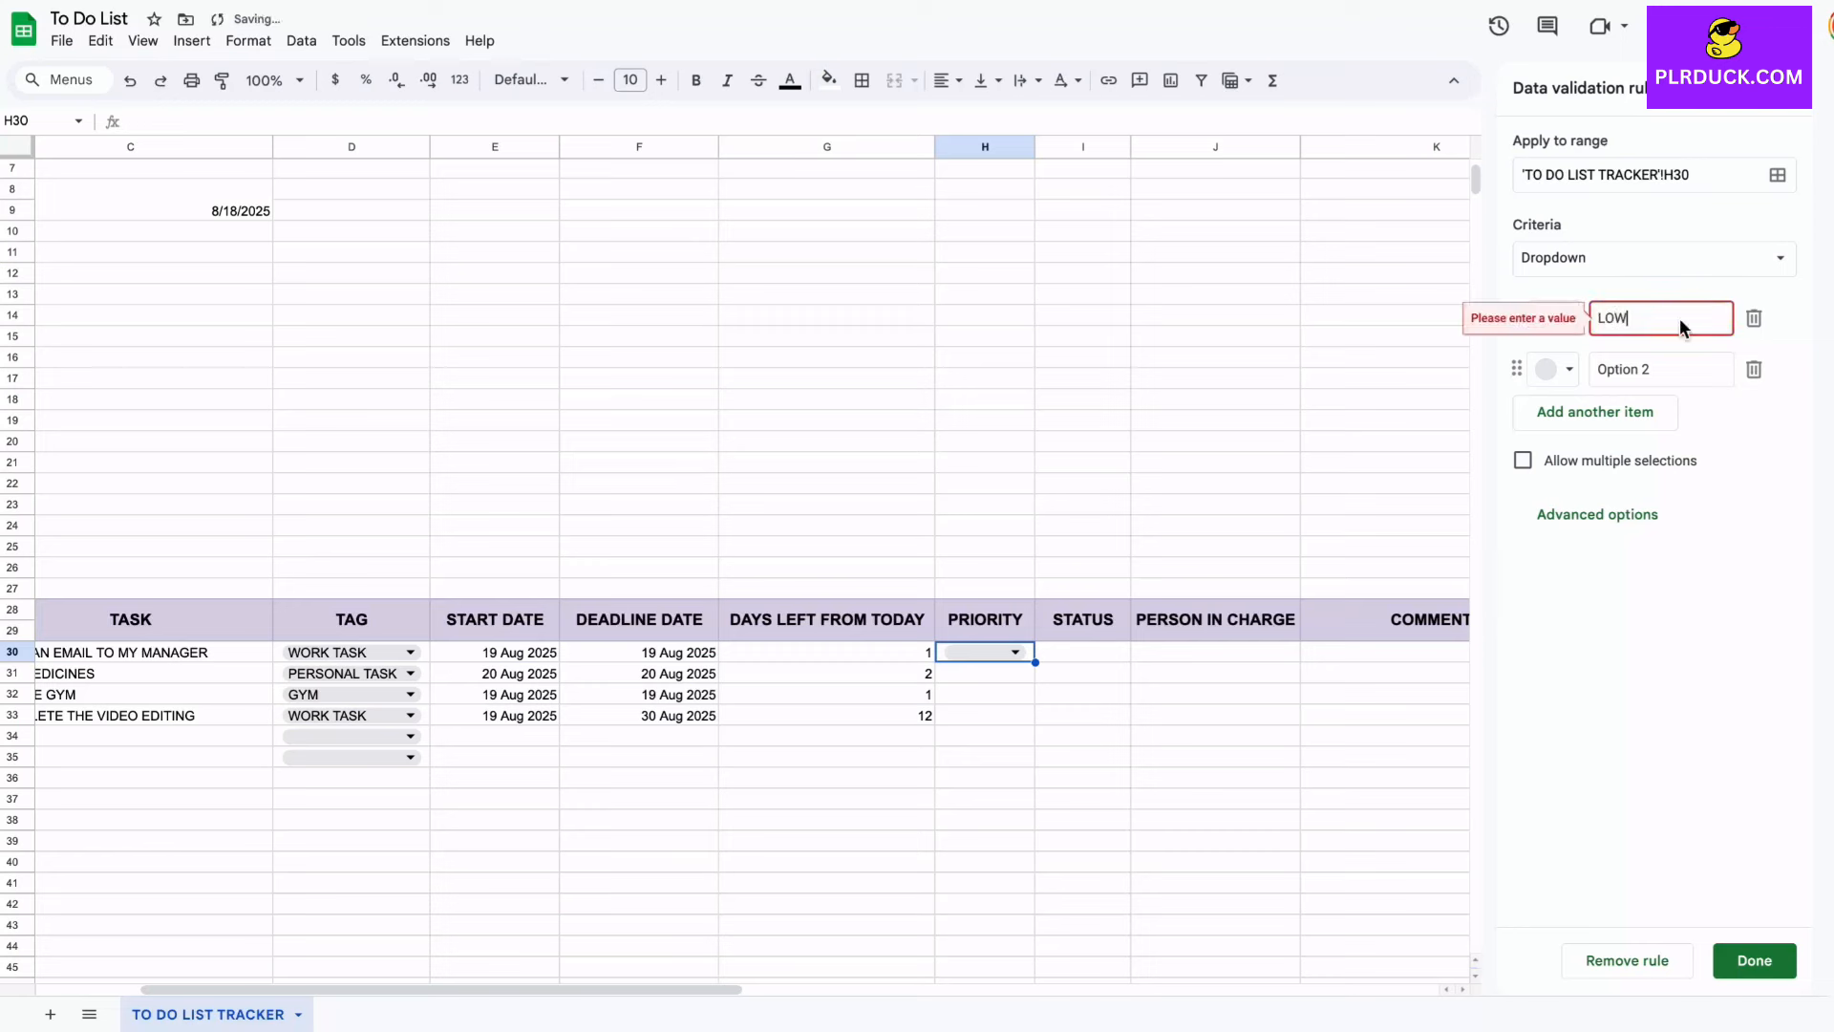
Step: Add the options NORMAL and HIGH to the priority dropdown, save the rule, and copy the dropdown down through H35
double_click(1660, 369)
key("ctrl+a")
type("NORMAL")
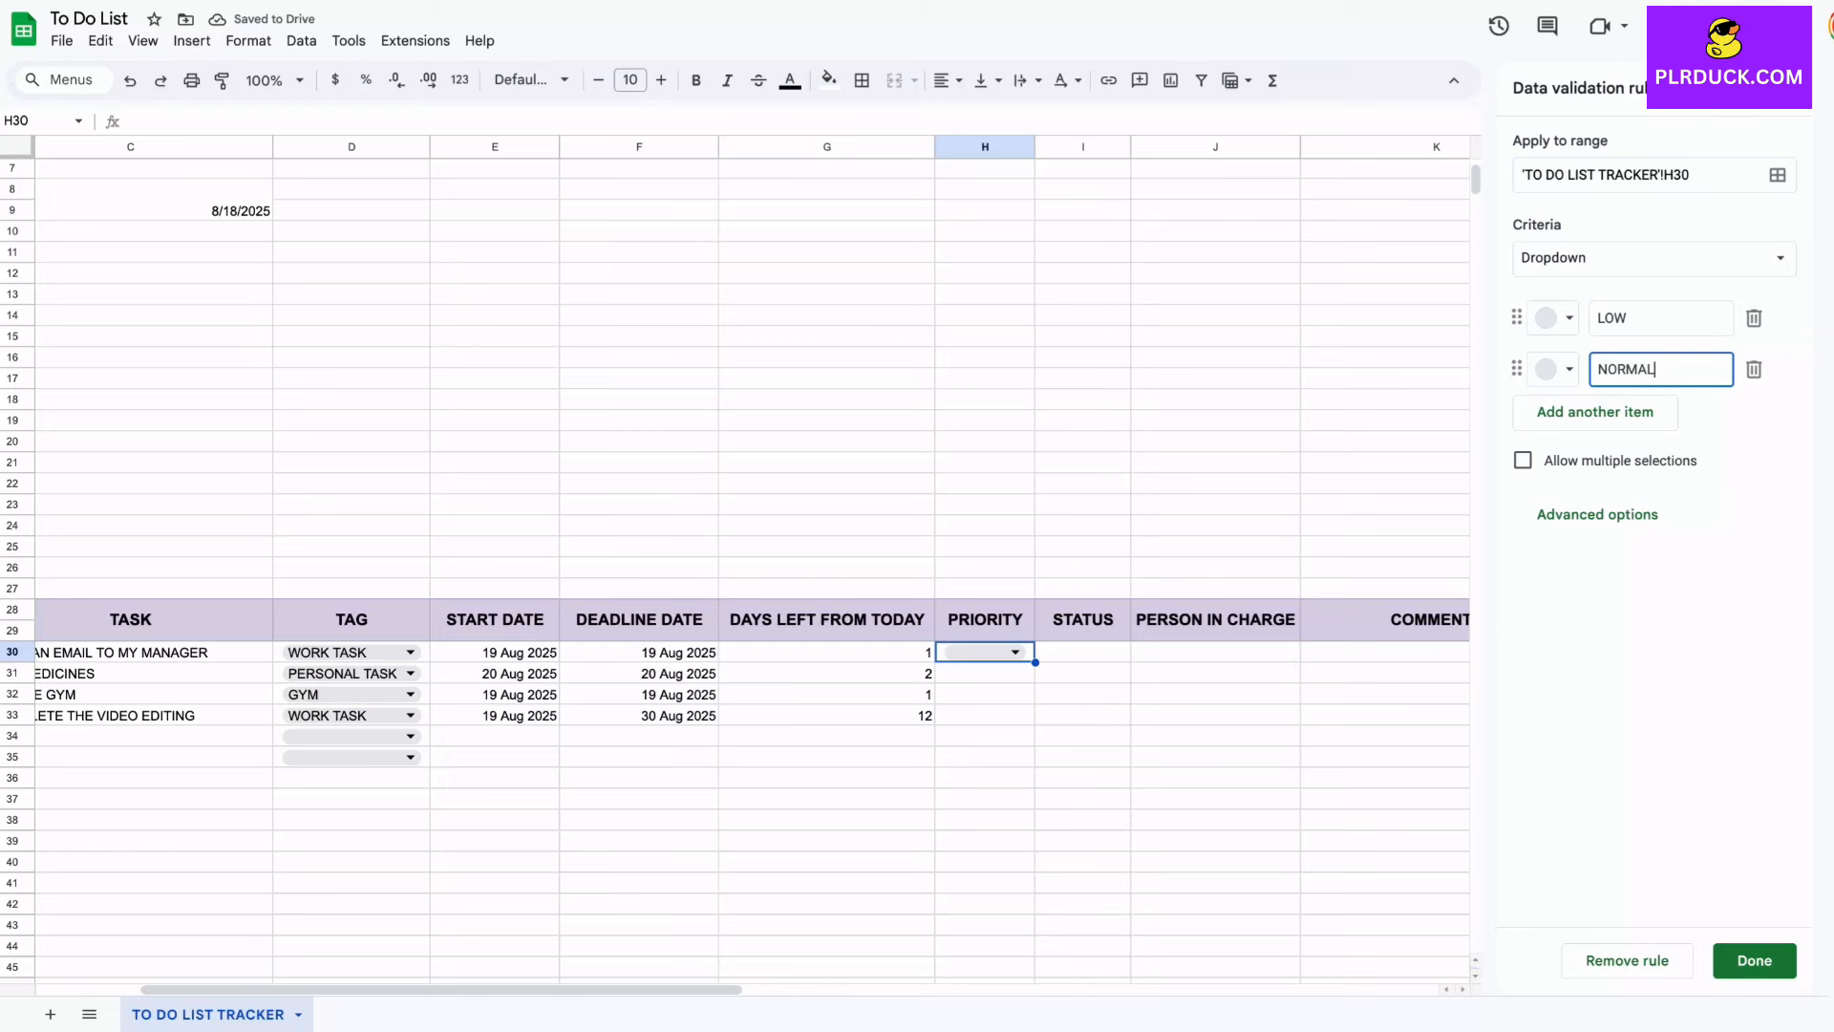
key("Return")
type("HIGH")
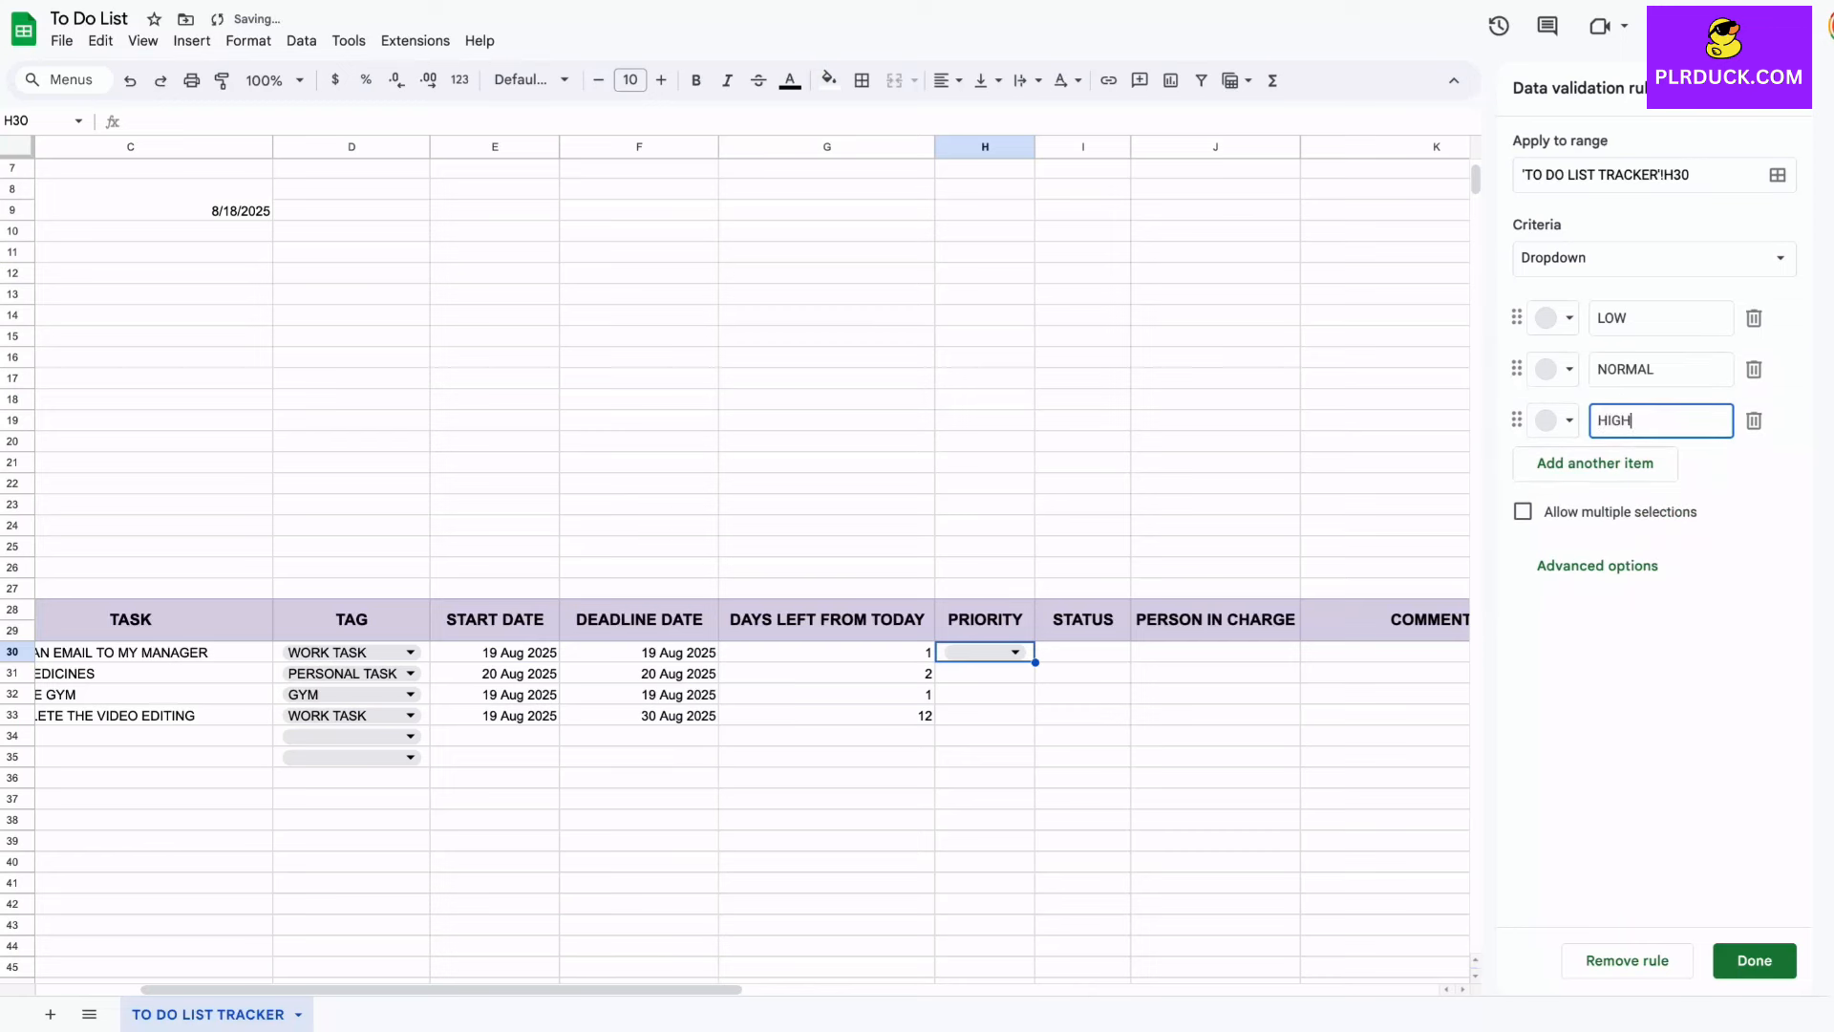
left_click(1754, 960)
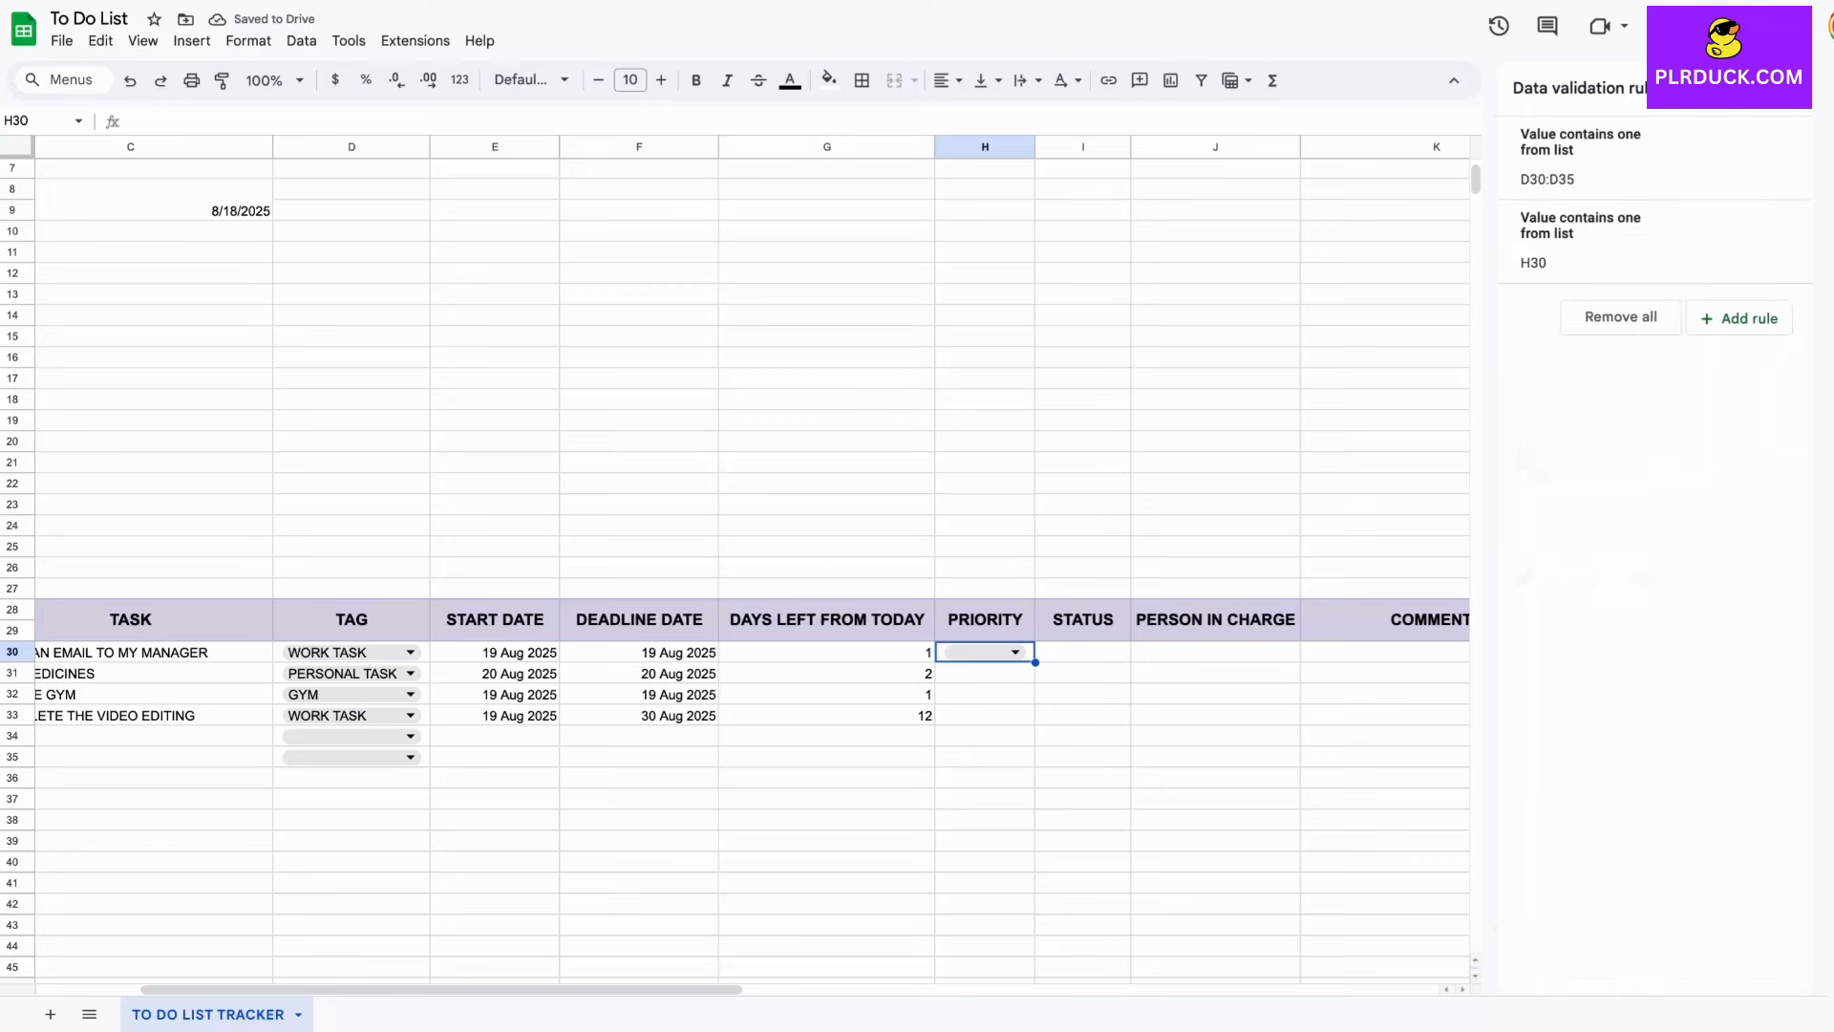
left_click_drag(1034, 661, 1034, 767)
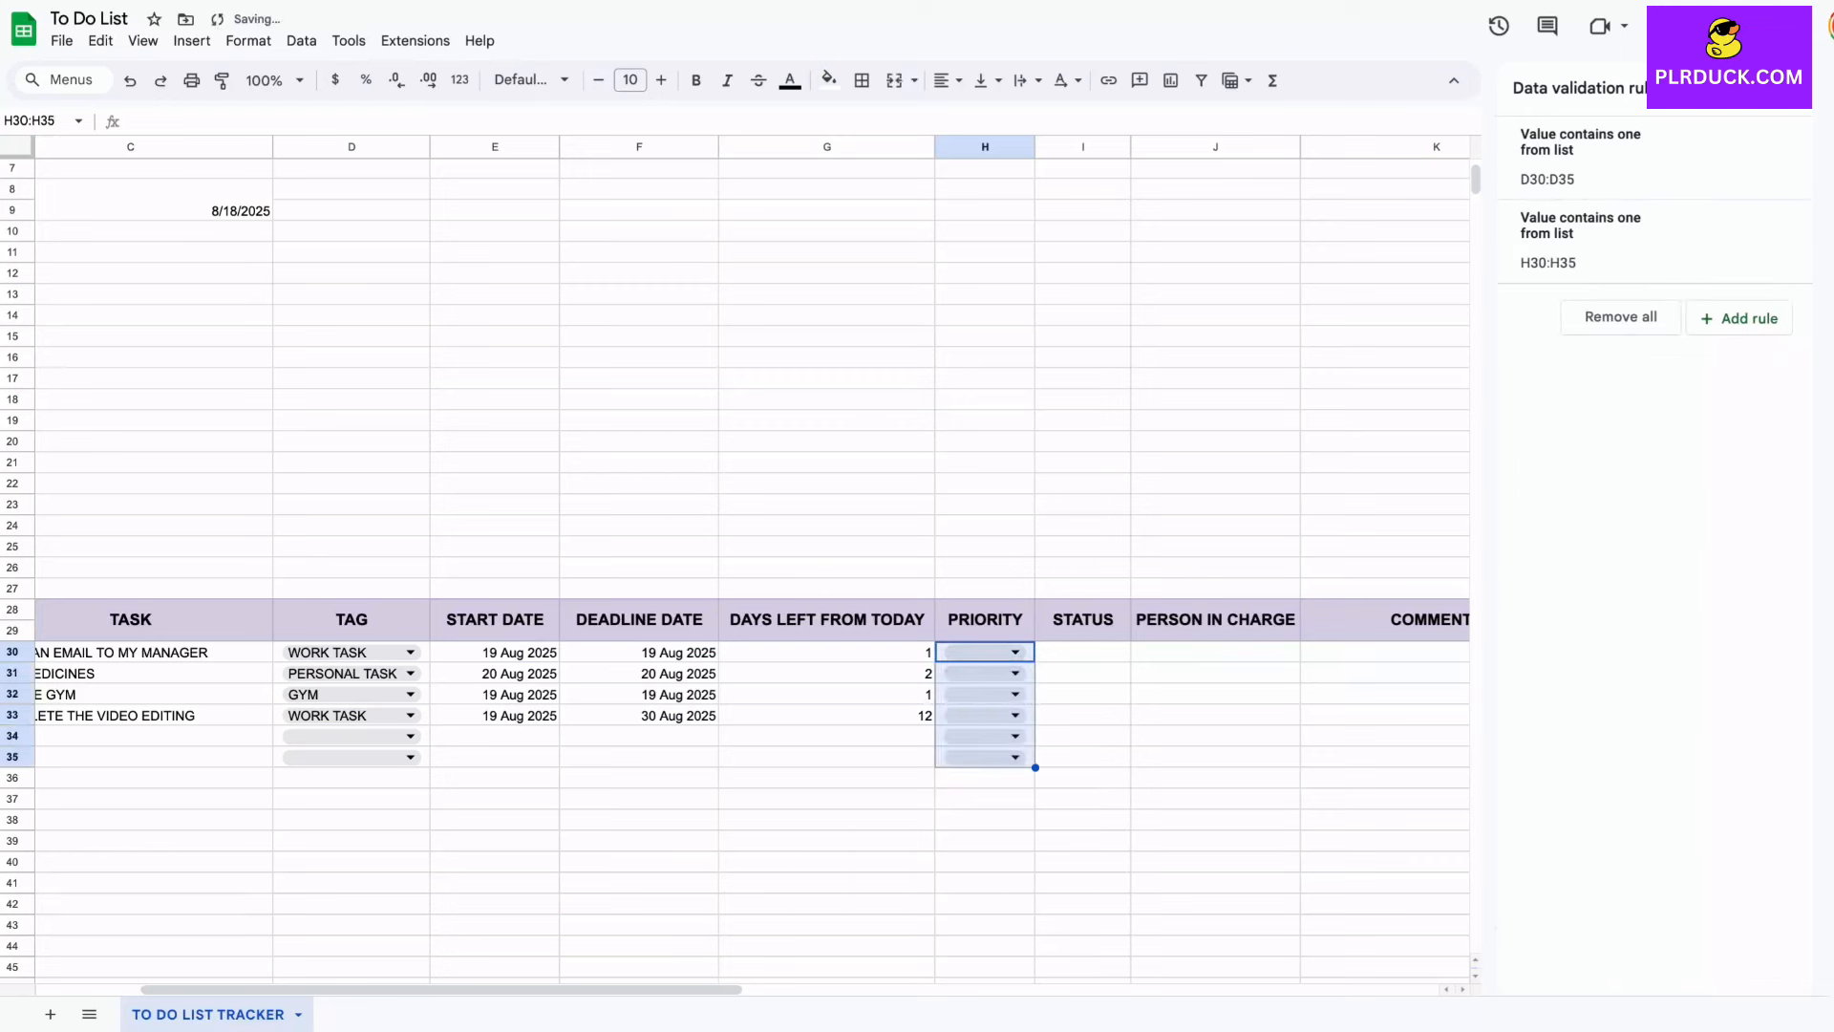
left_click(1083, 673)
Step: Set the priority to HIGH for the SEND AN EMAIL TO MY MANAGER task and NORMAL for BUY MEDICINES
left_click(1015, 653)
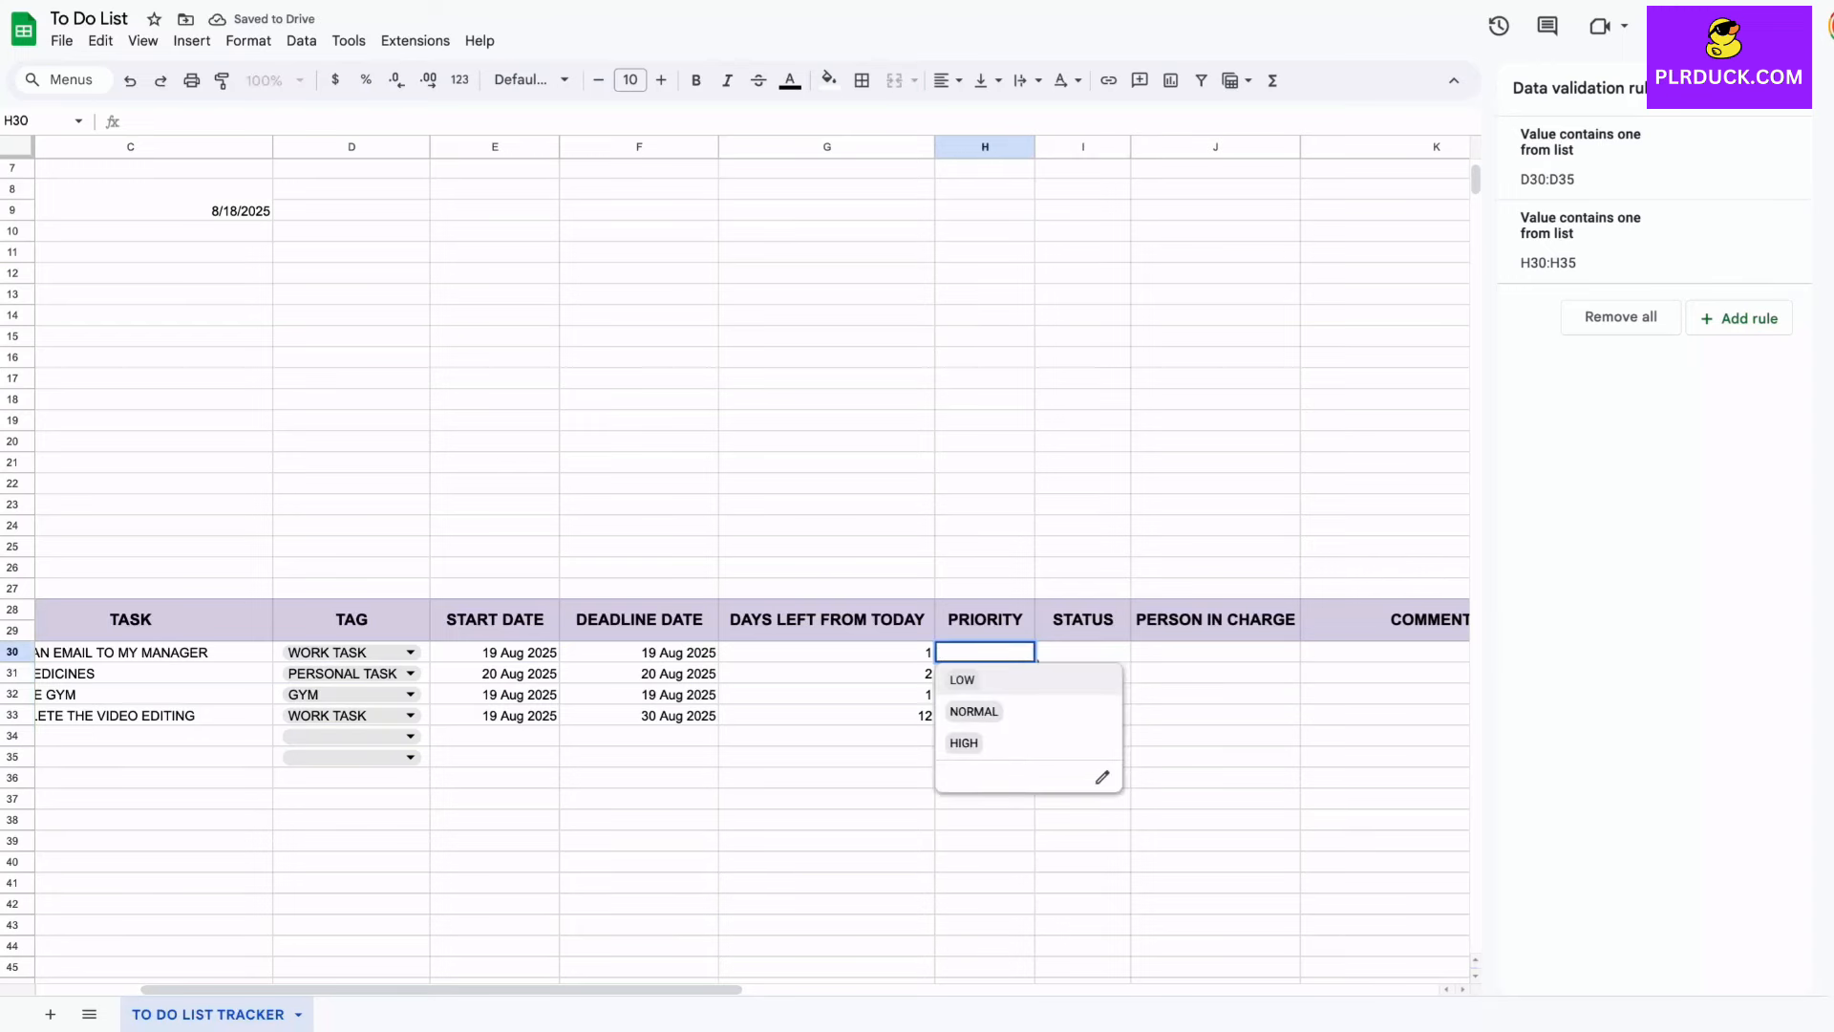
scroll(1015, 674, "left", 1)
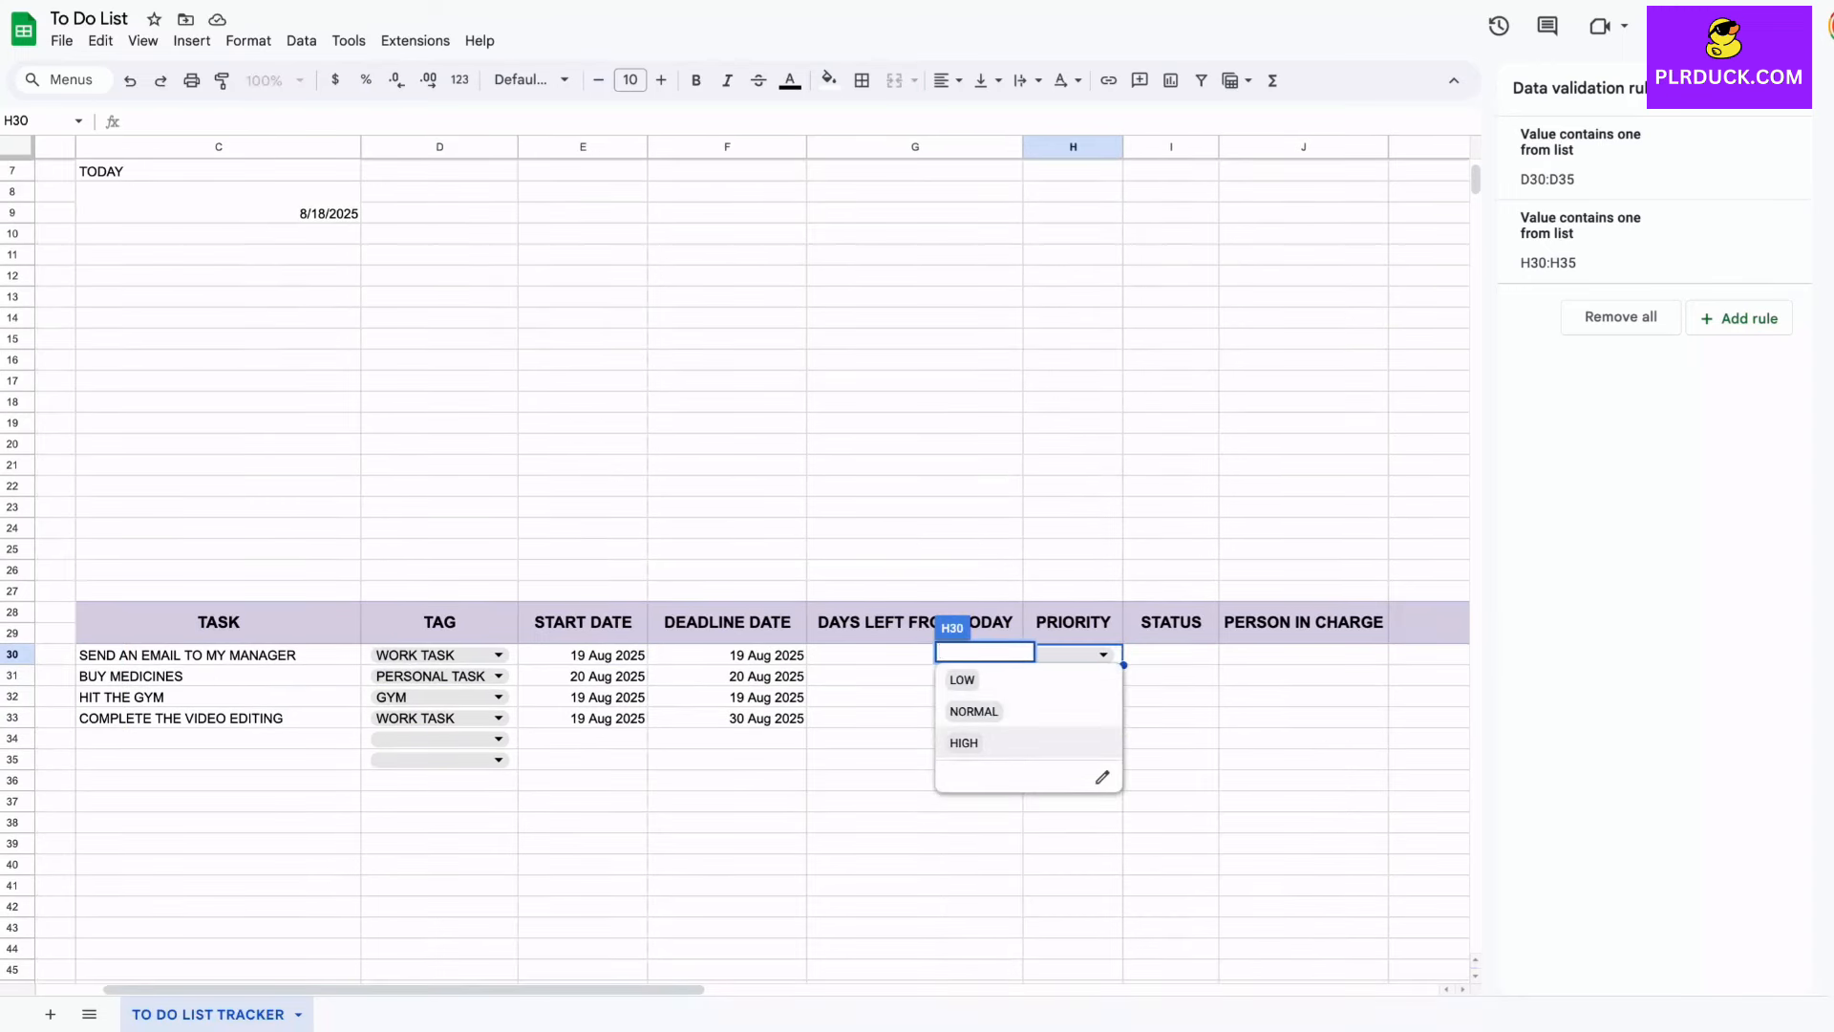
left_click(989, 743)
key("Down")
key("Return")
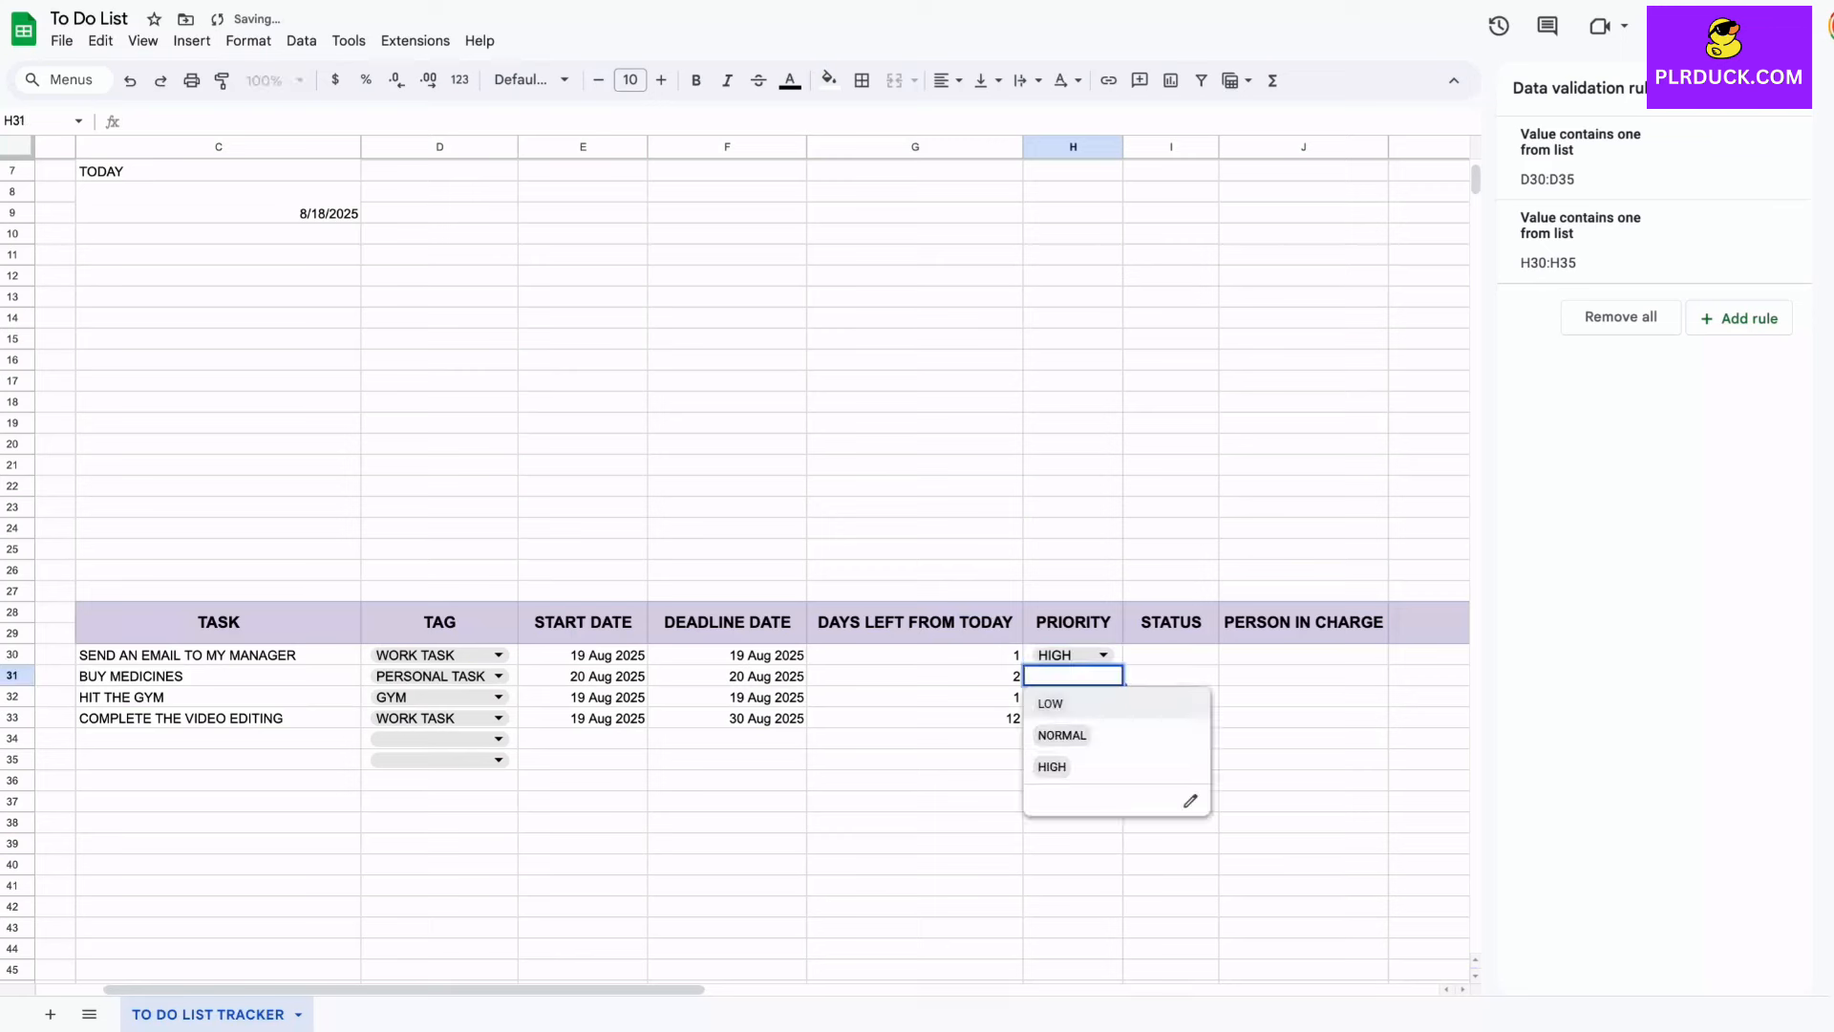
left_click(1074, 736)
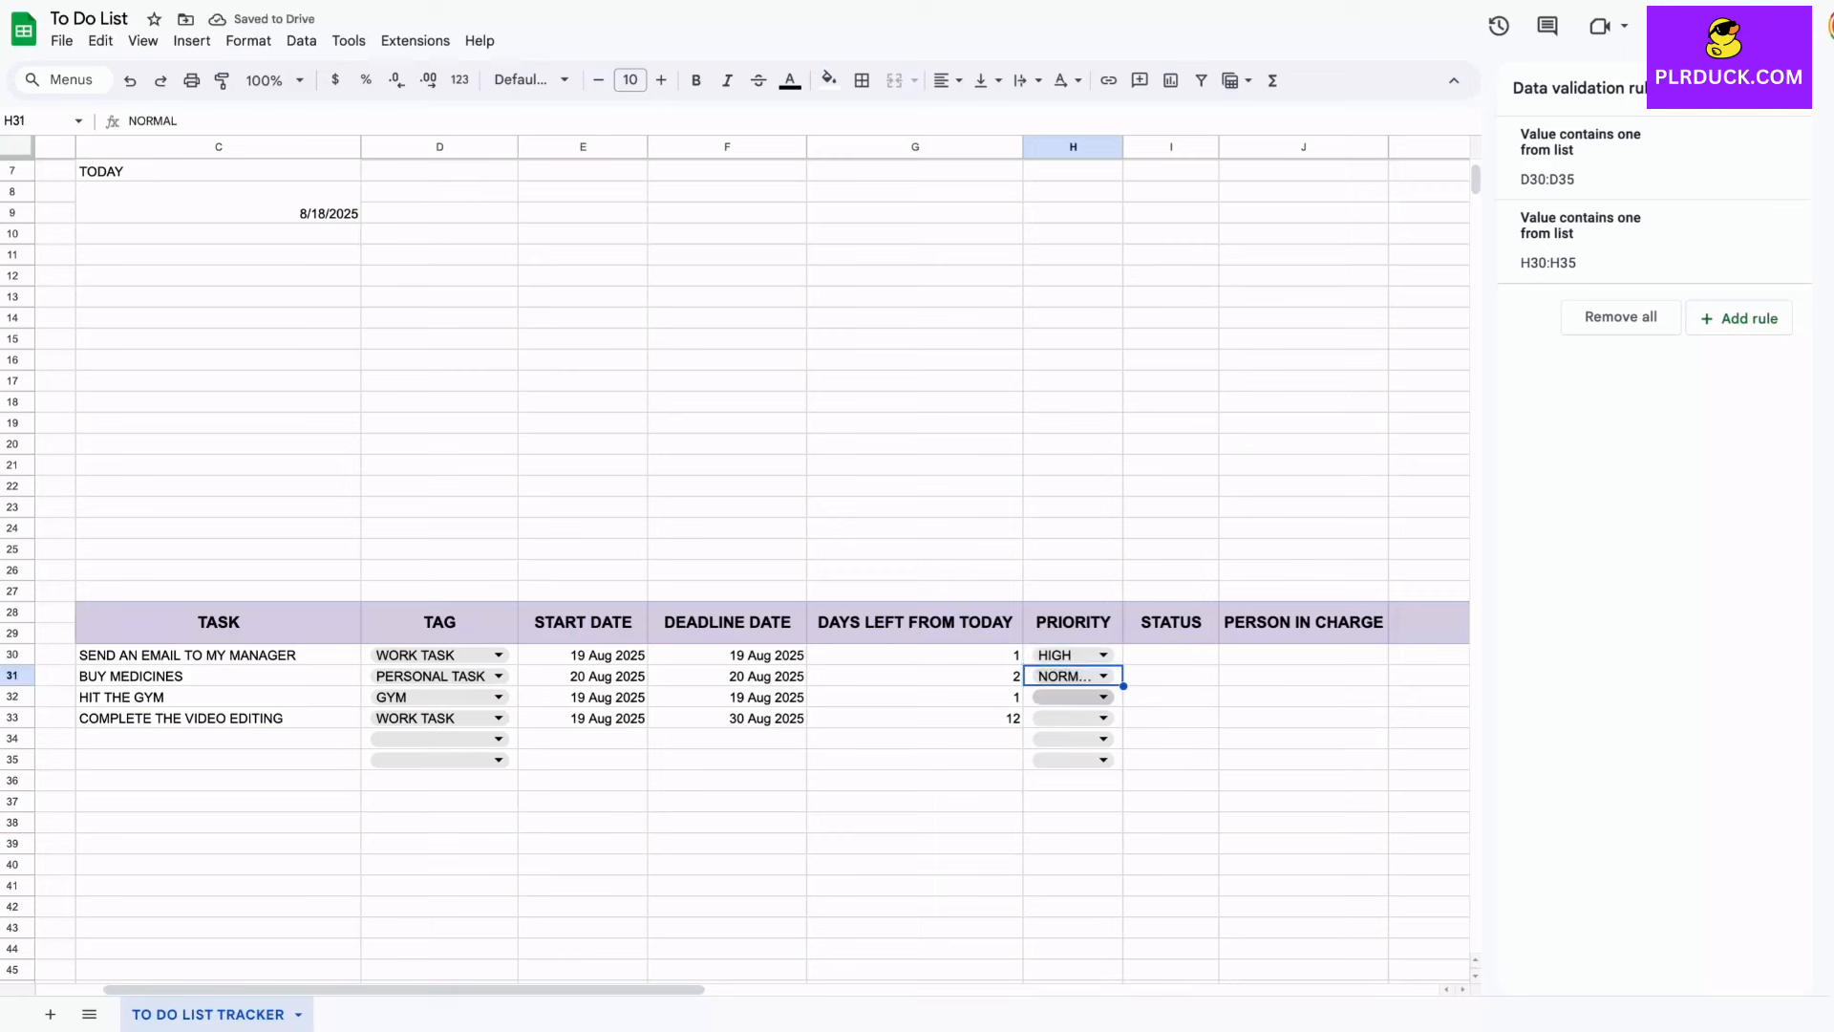
Step: Set the priority to LOW for HIT THE GYM and HIGH for COMPLETE THE VIDEO EDITING, and widen the PRIORITY column slightly to fit NORMAL
left_click(1104, 699)
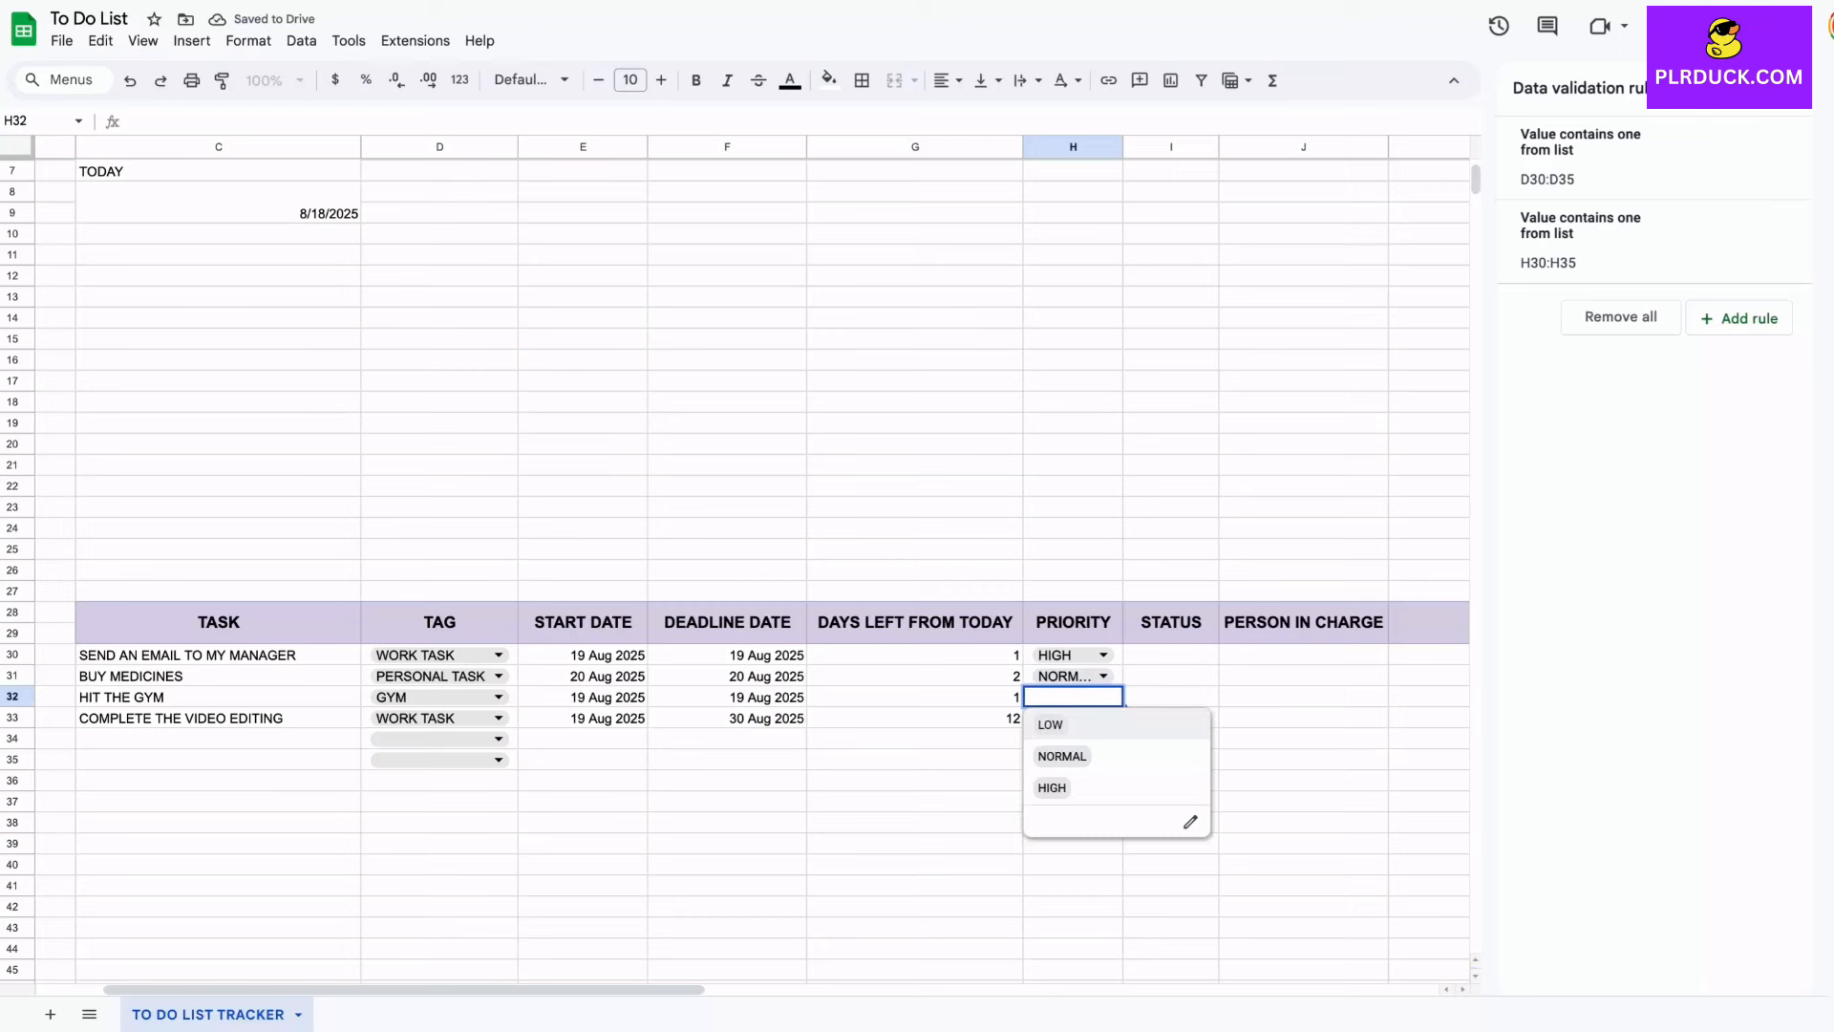
left_click(1068, 726)
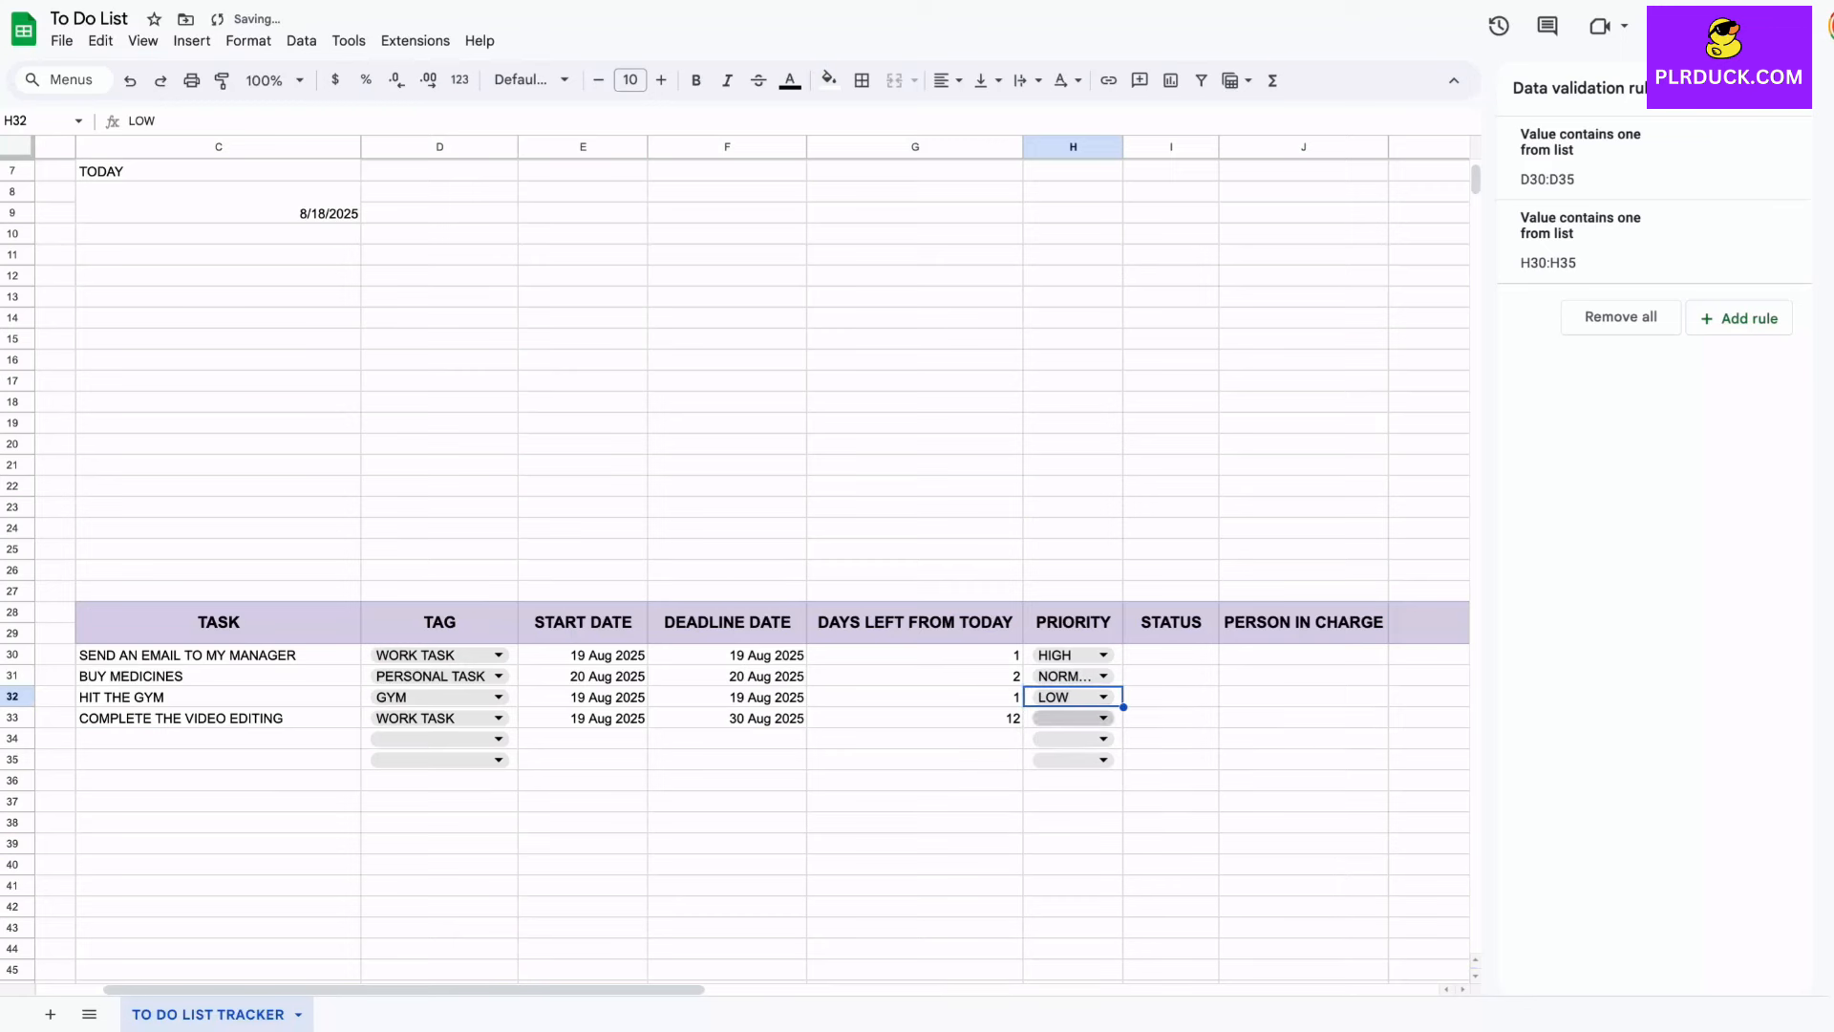
left_click(1104, 718)
left_click(1060, 808)
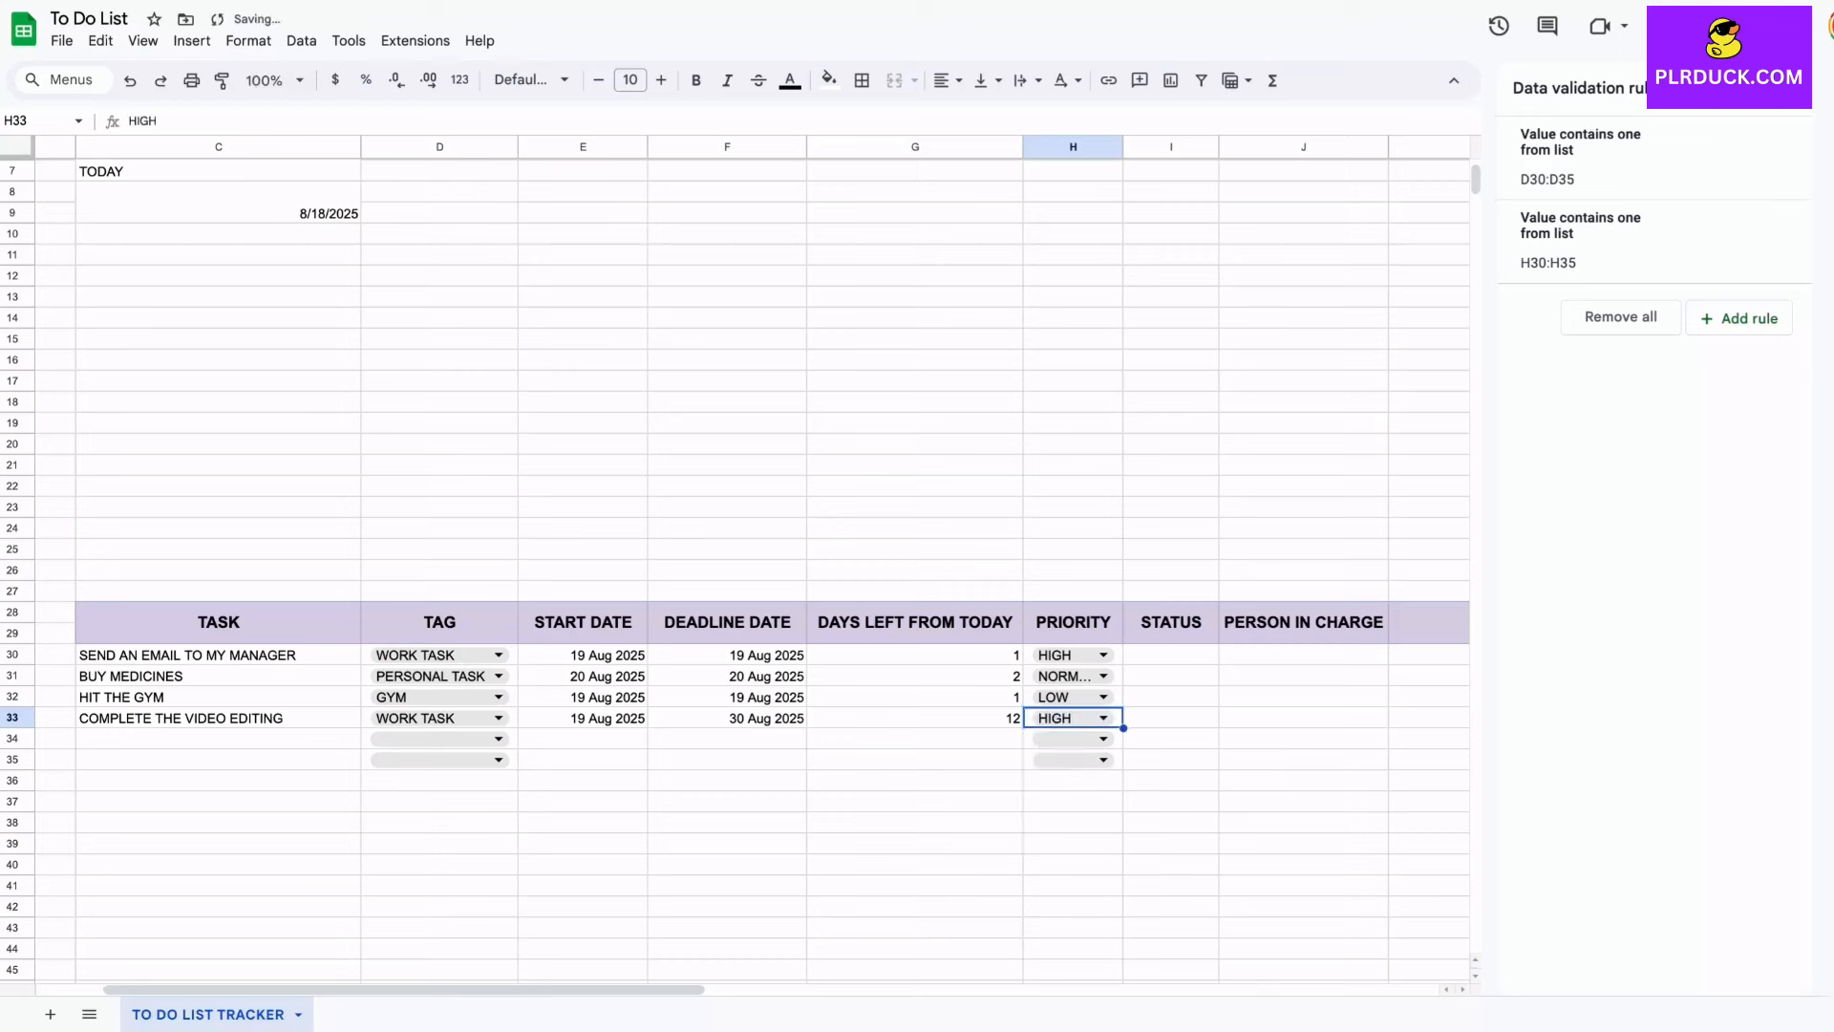
left_click_drag(1123, 146, 1147, 146)
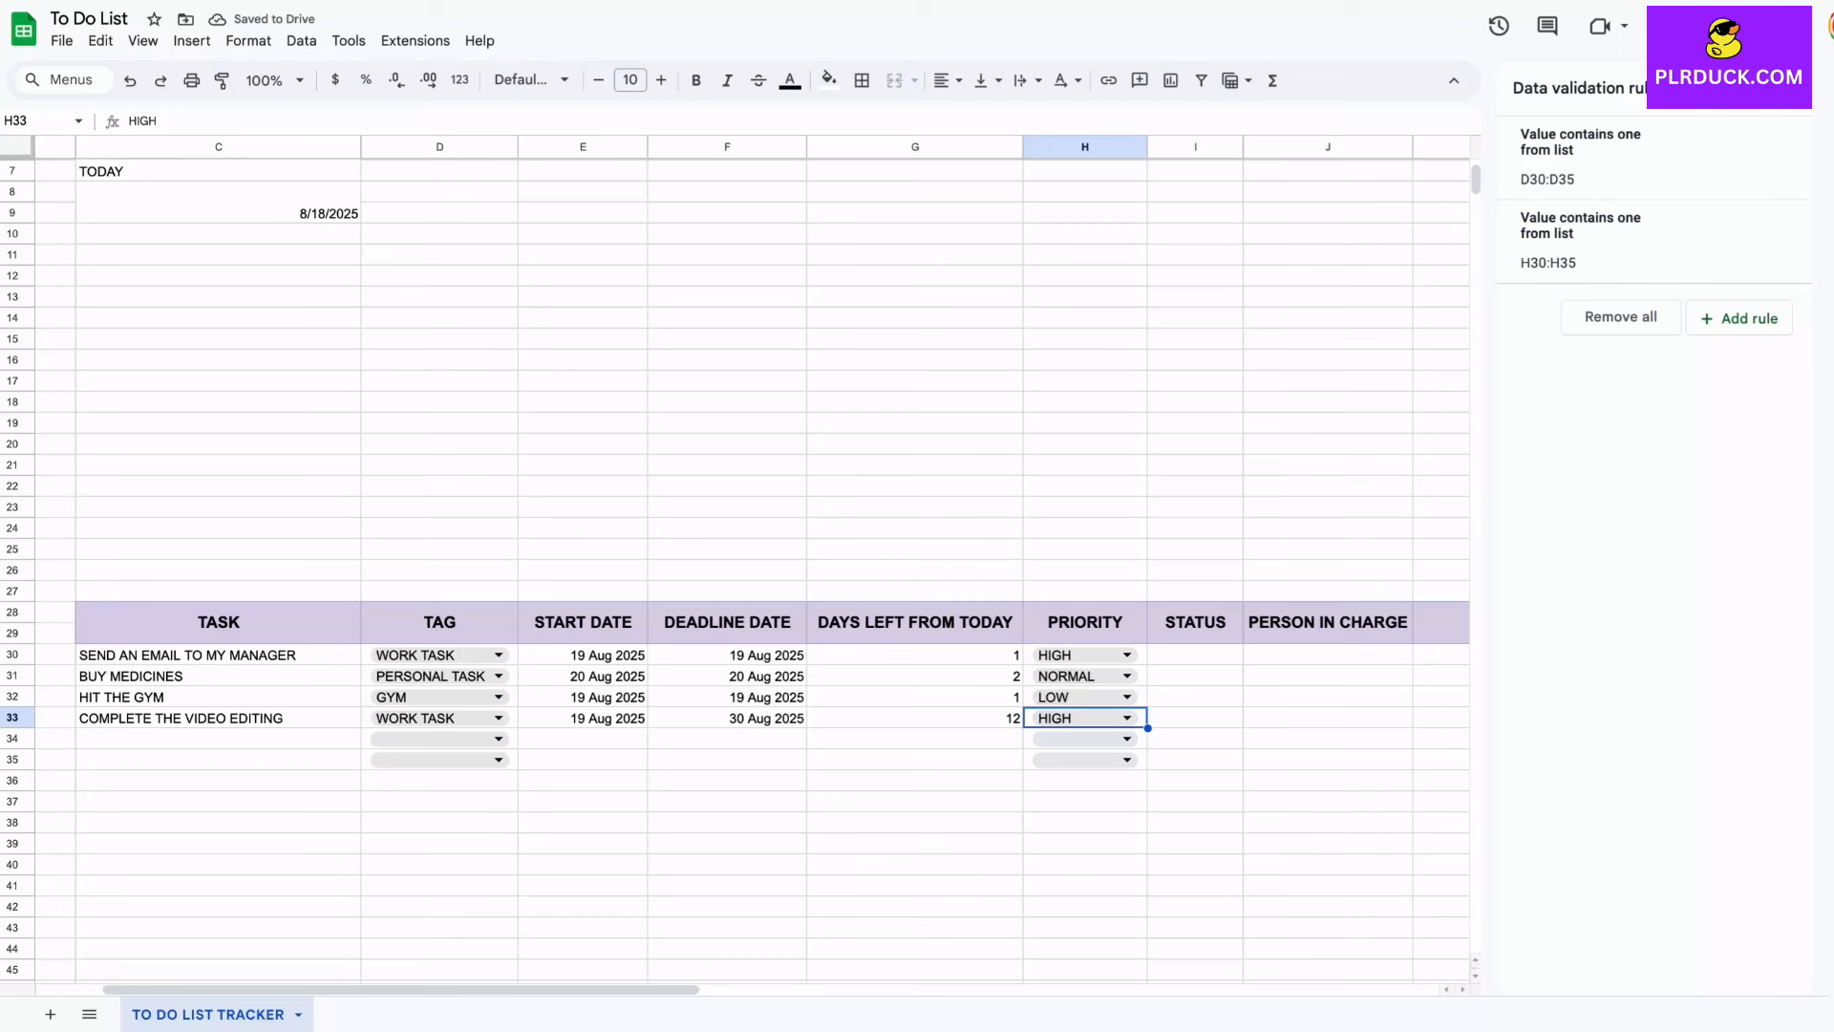
left_click(915, 844)
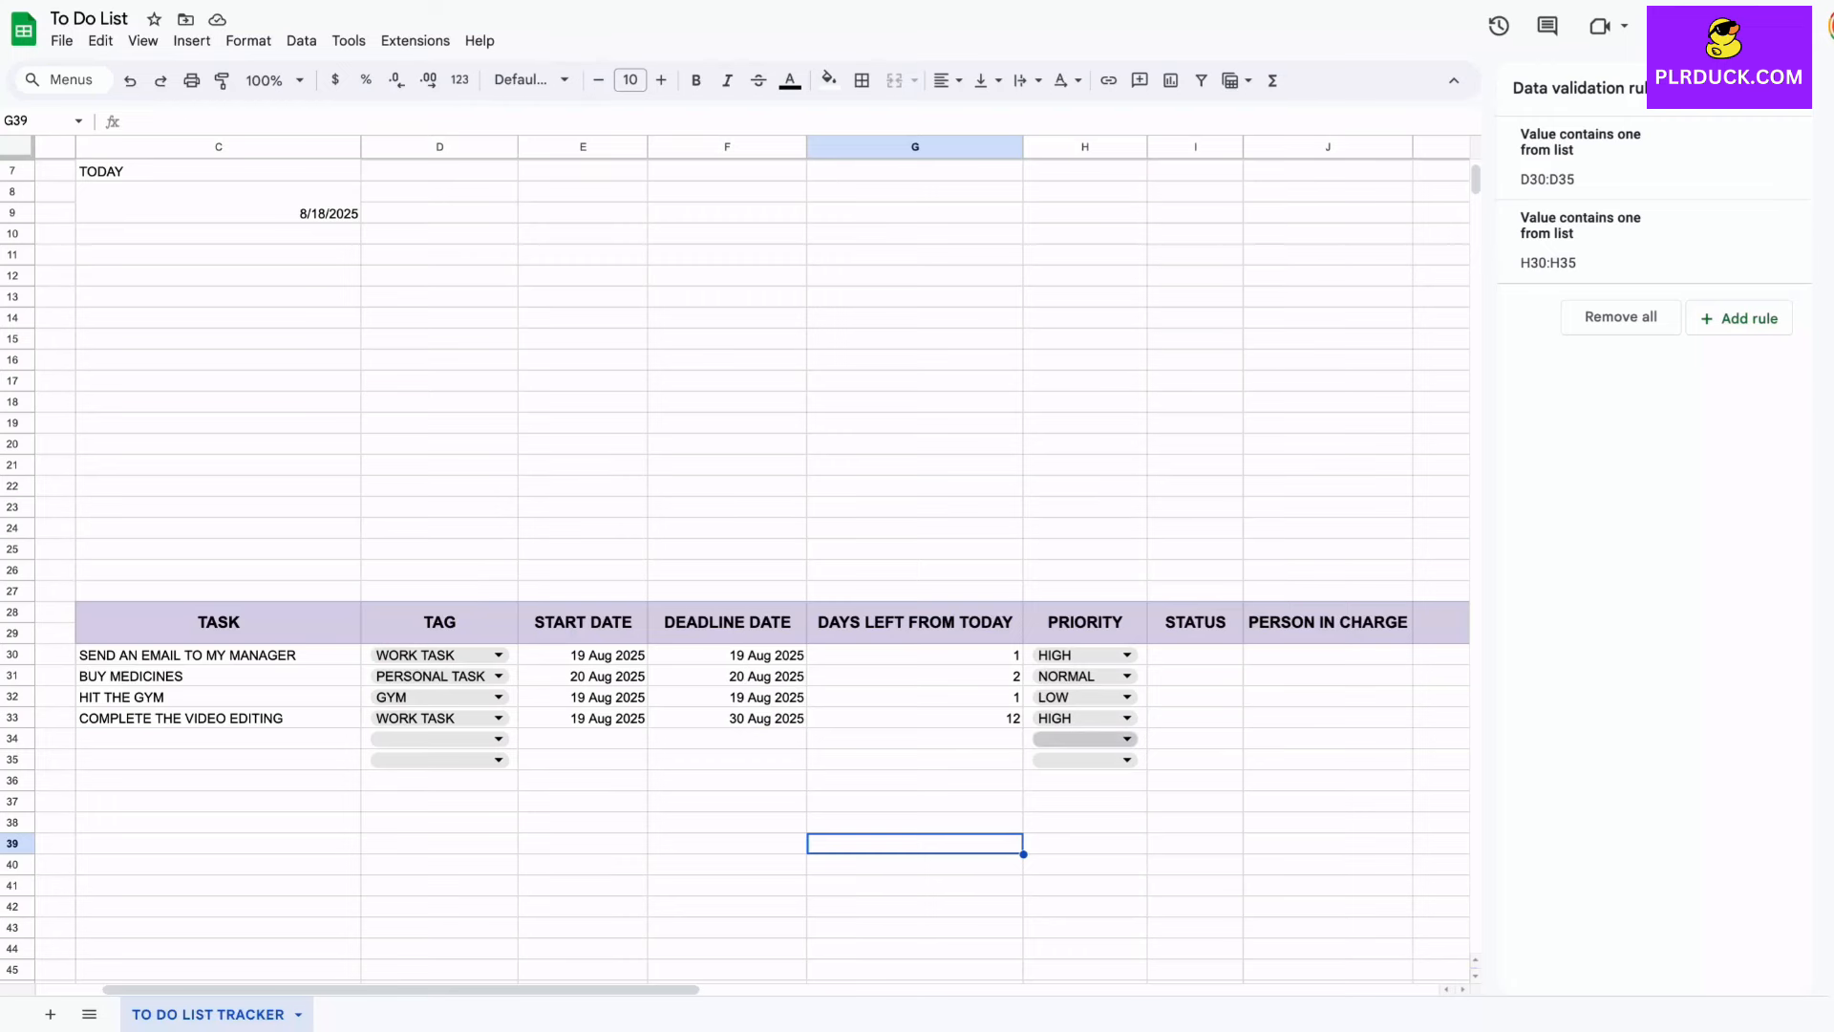
Step: Insert a dropdown in I30 under STATUS and name its first option IN PROGRESS
scroll(1085, 738, "right", 1)
left_click(1078, 653)
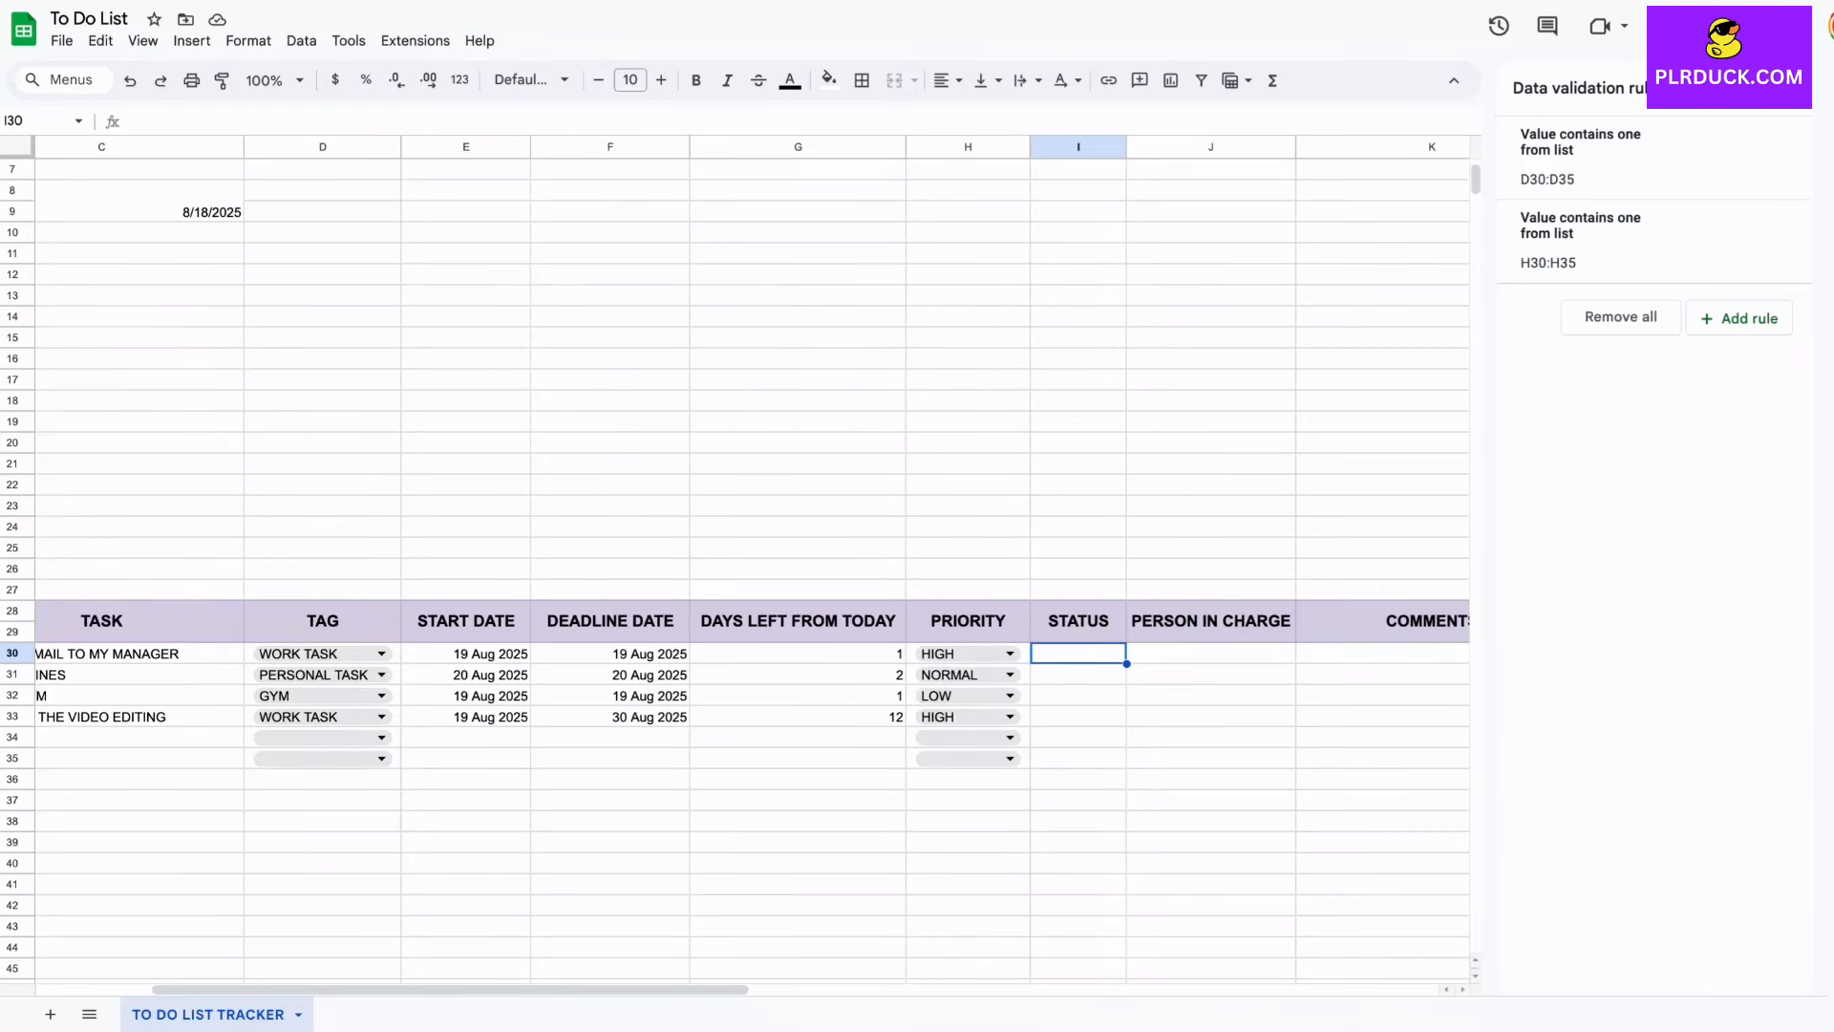
left_click(192, 40)
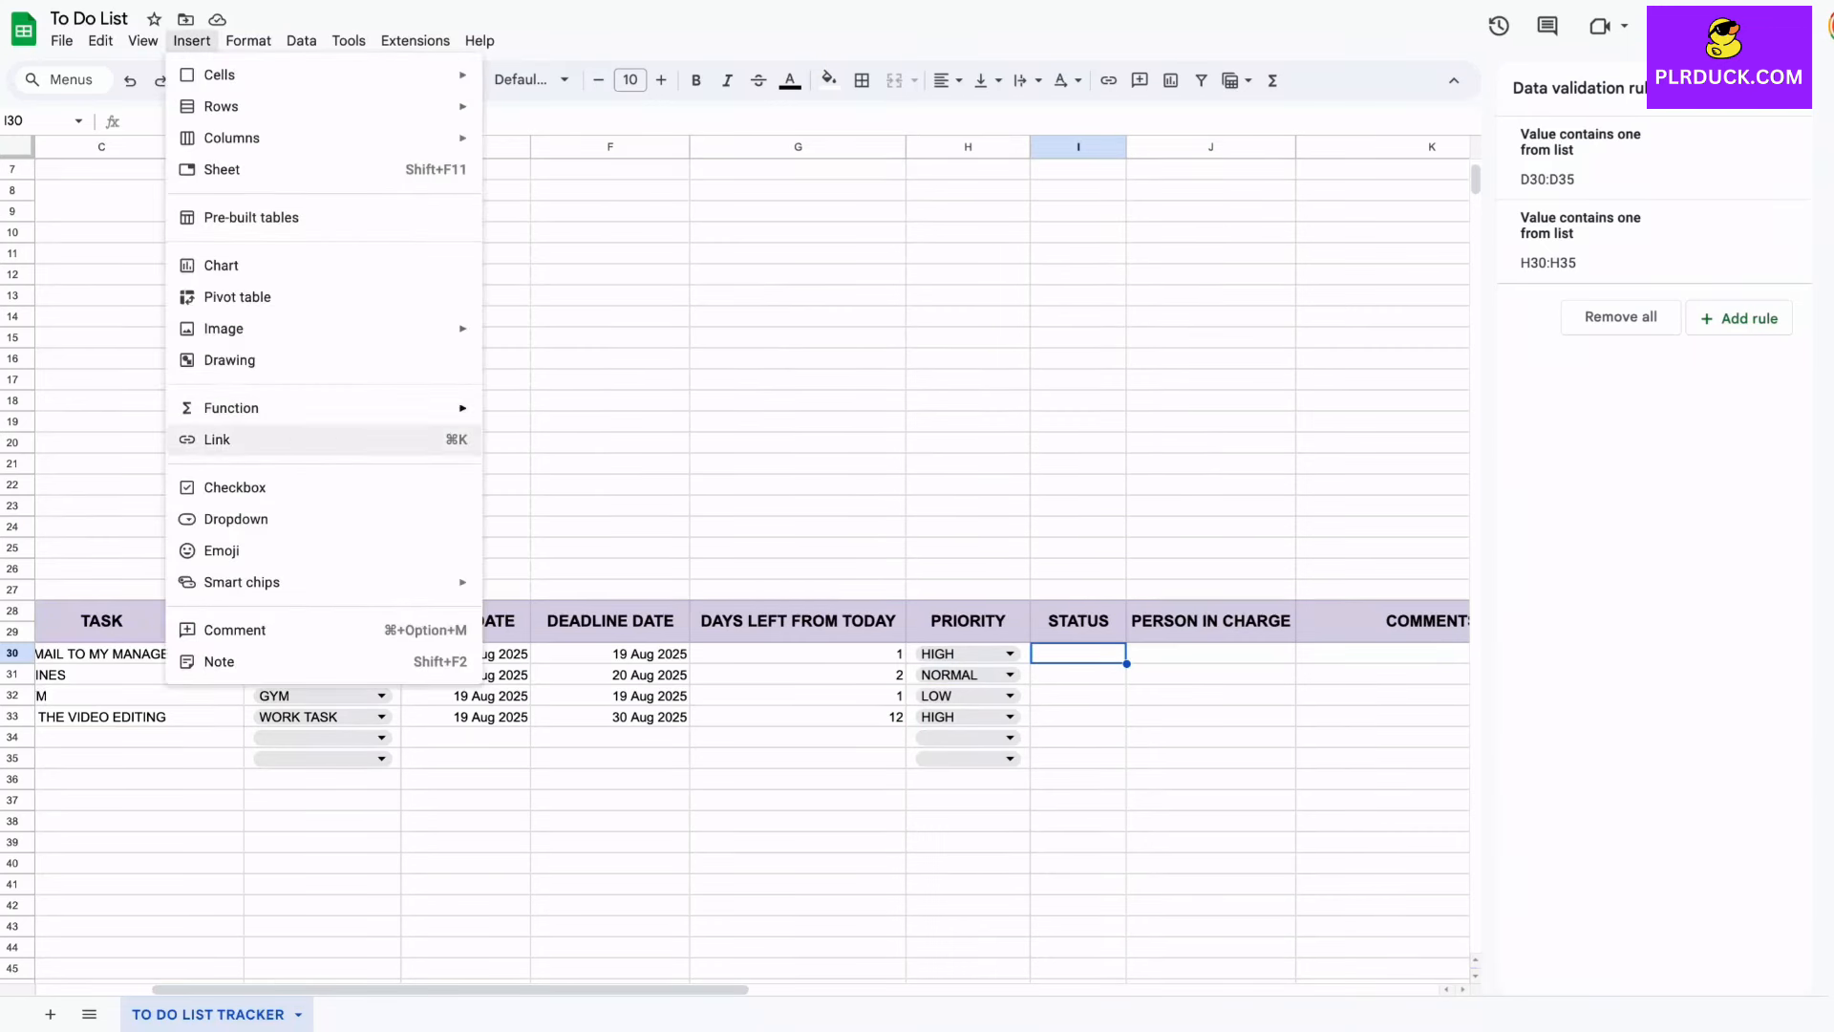
left_click(306, 523)
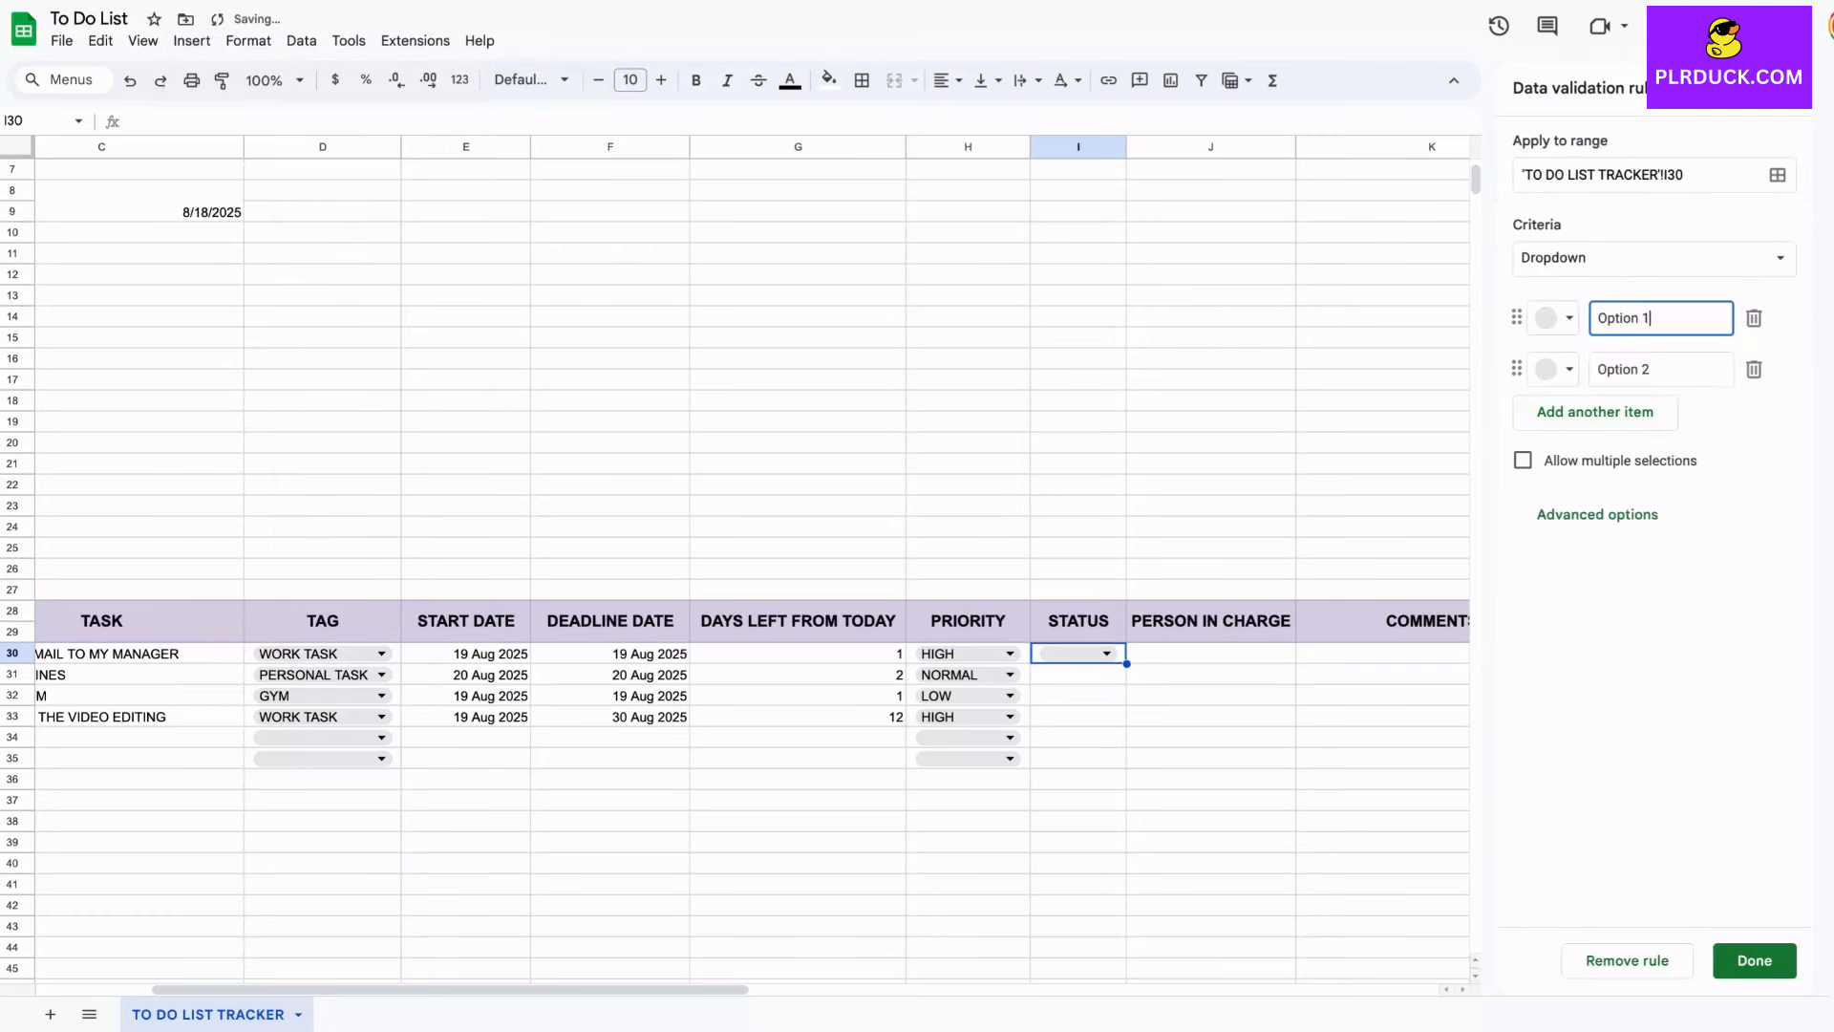
key("ctrl+a")
type("IN PROGRESS")
key("Return")
Step: Add the options NOT STARTED, FAILED TO DO and DONE SUCCESSFULLY to the status dropdown and save the rule
key("ctrl+a")
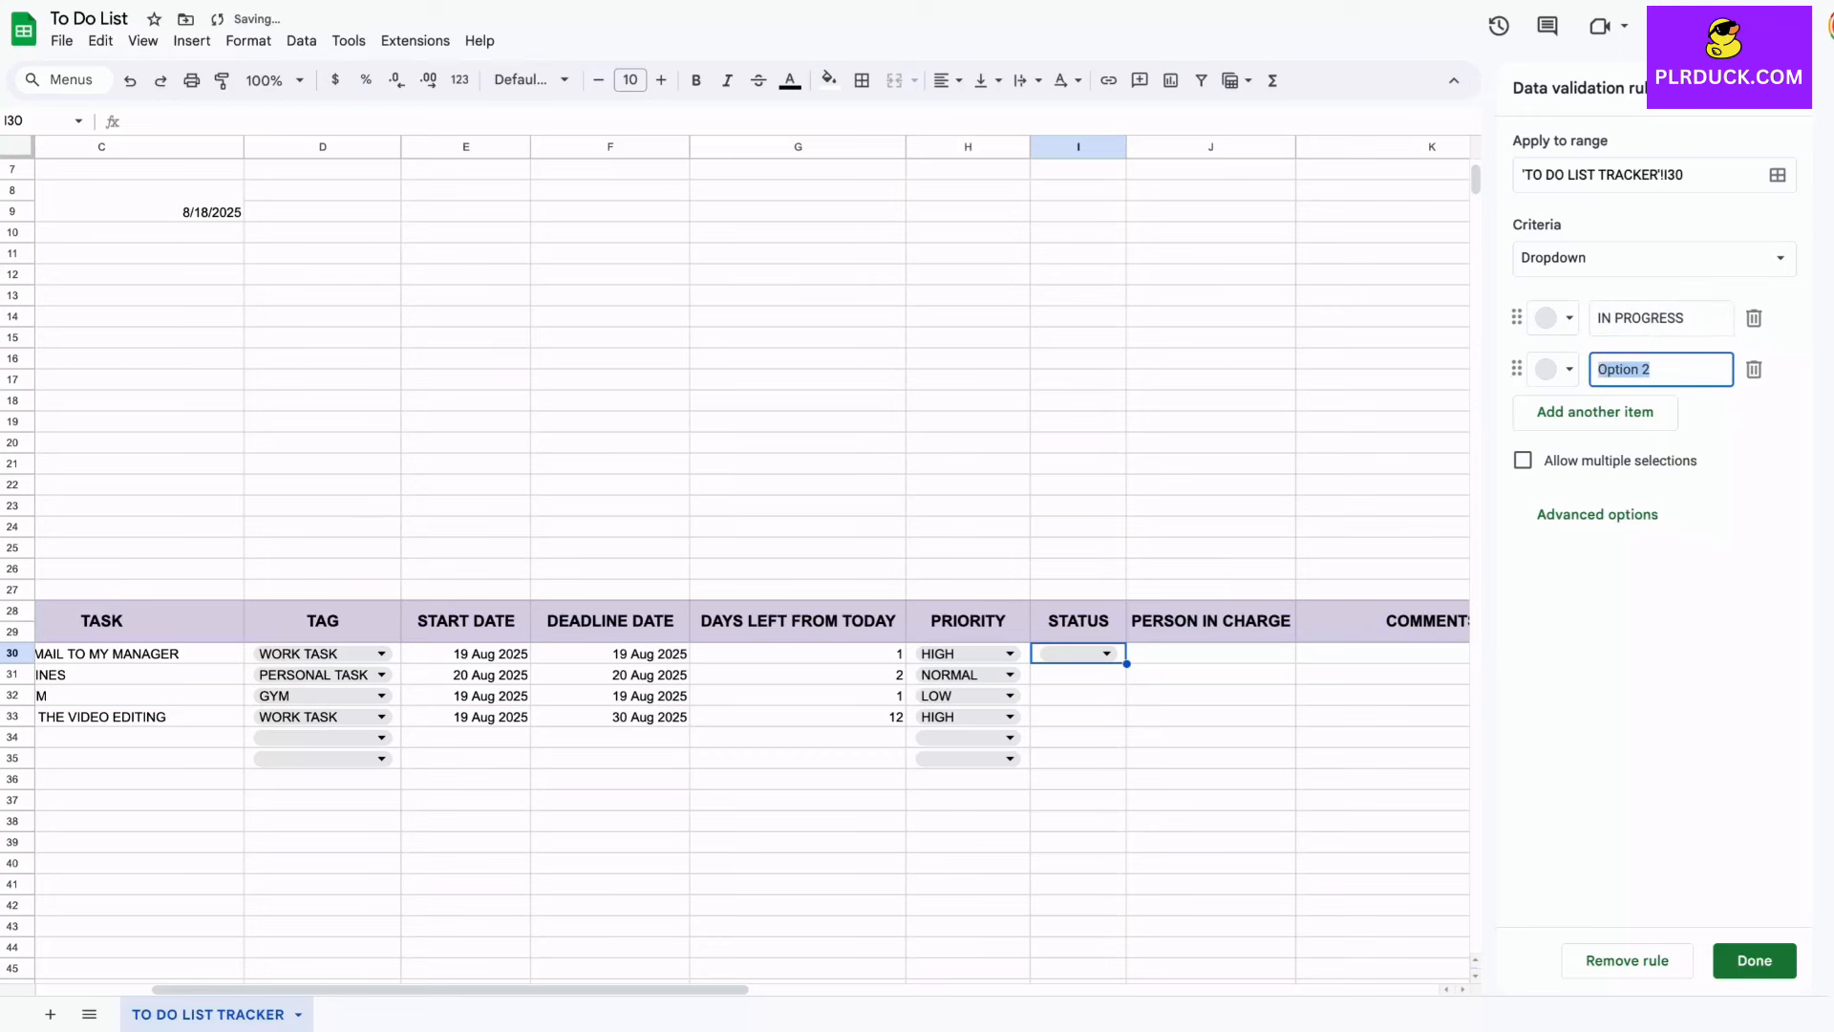
type("NOT STARTED")
key("Return")
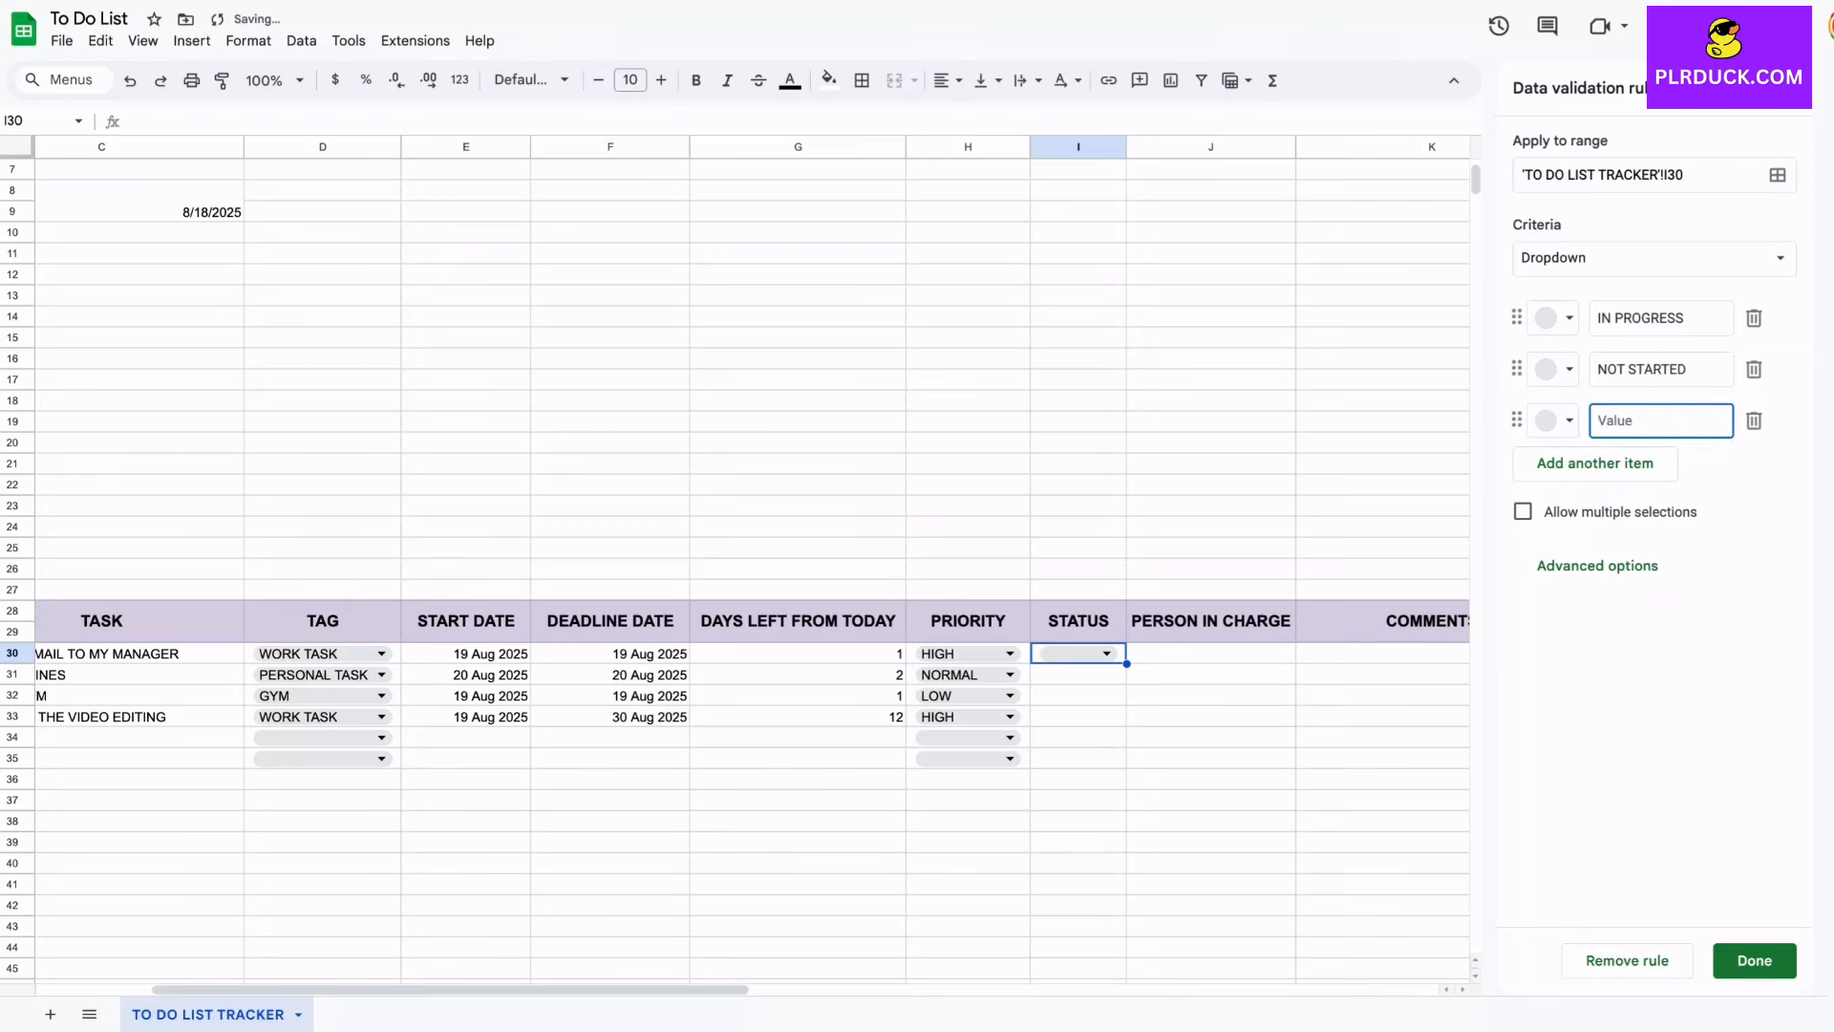
type("FAILED TO DO")
key("Return")
type("DONE")
type("SUCC")
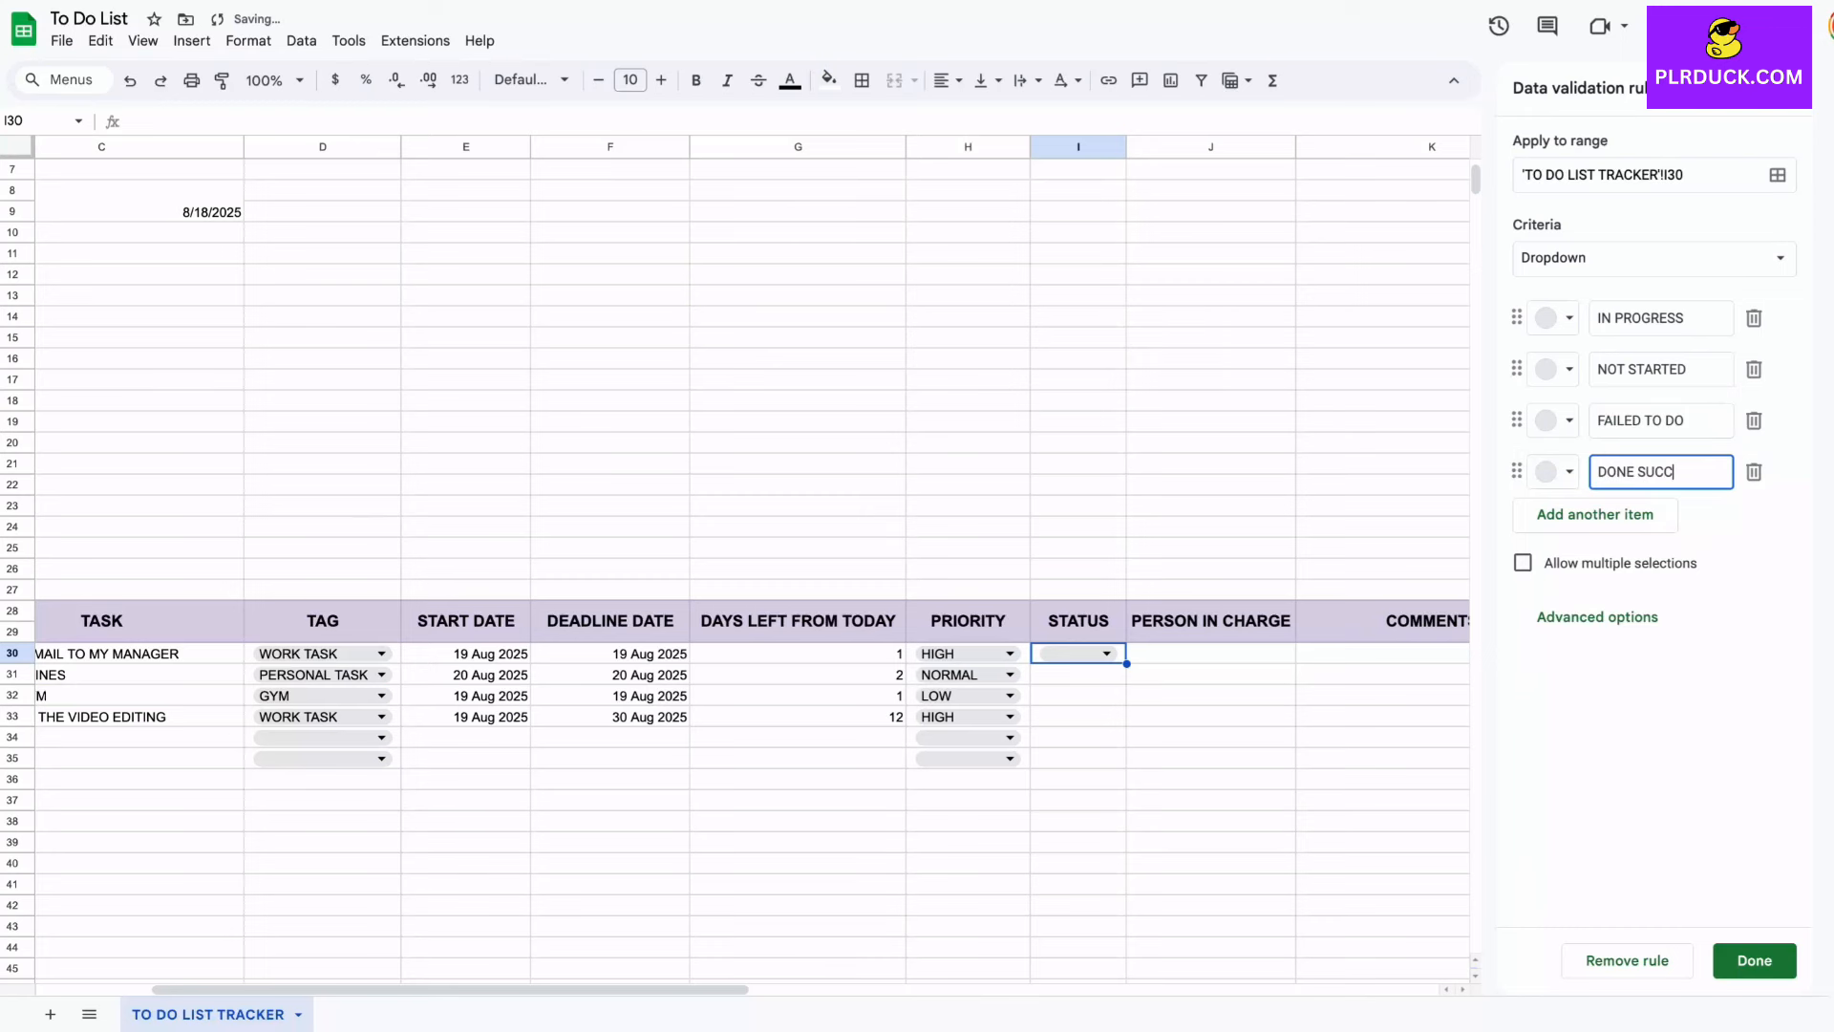
type("ESSFULLY")
left_click(1754, 961)
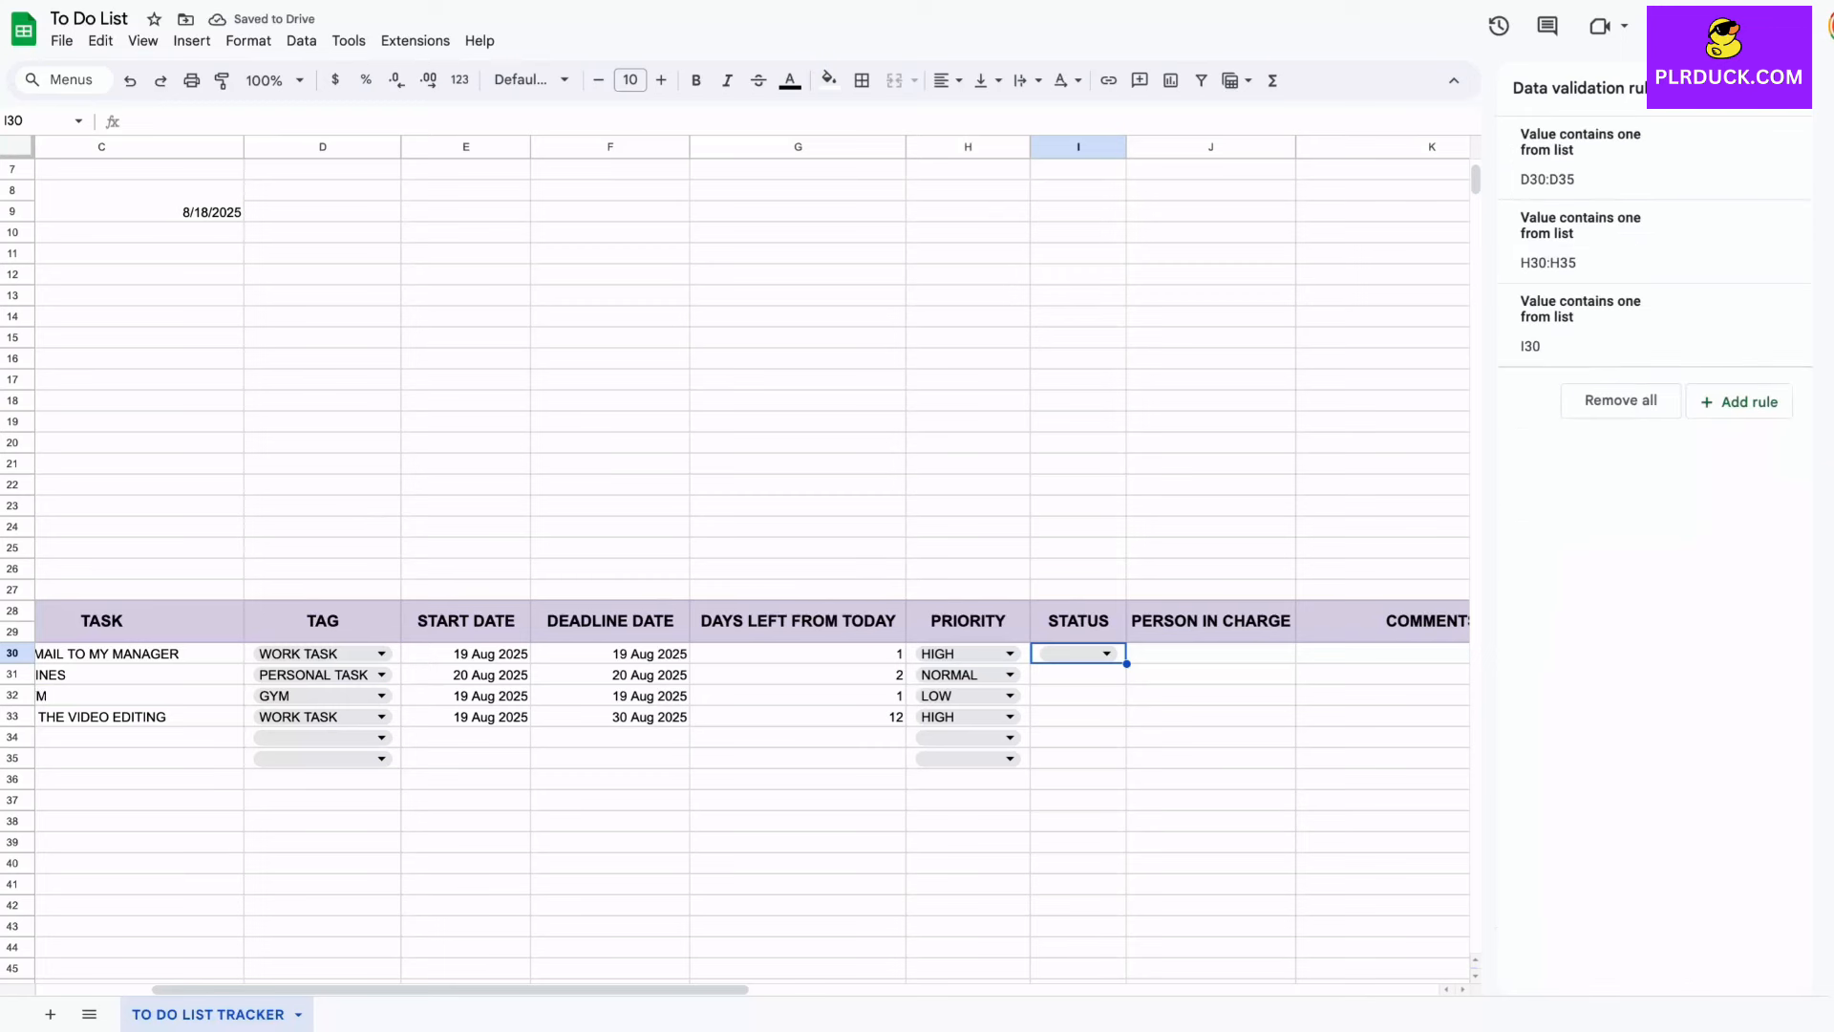
Step: Widen the STATUS column and set the status of the SEND AN EMAIL TO MY MANAGER task to NOT STARTED
left_click_drag(1126, 146, 1190, 146)
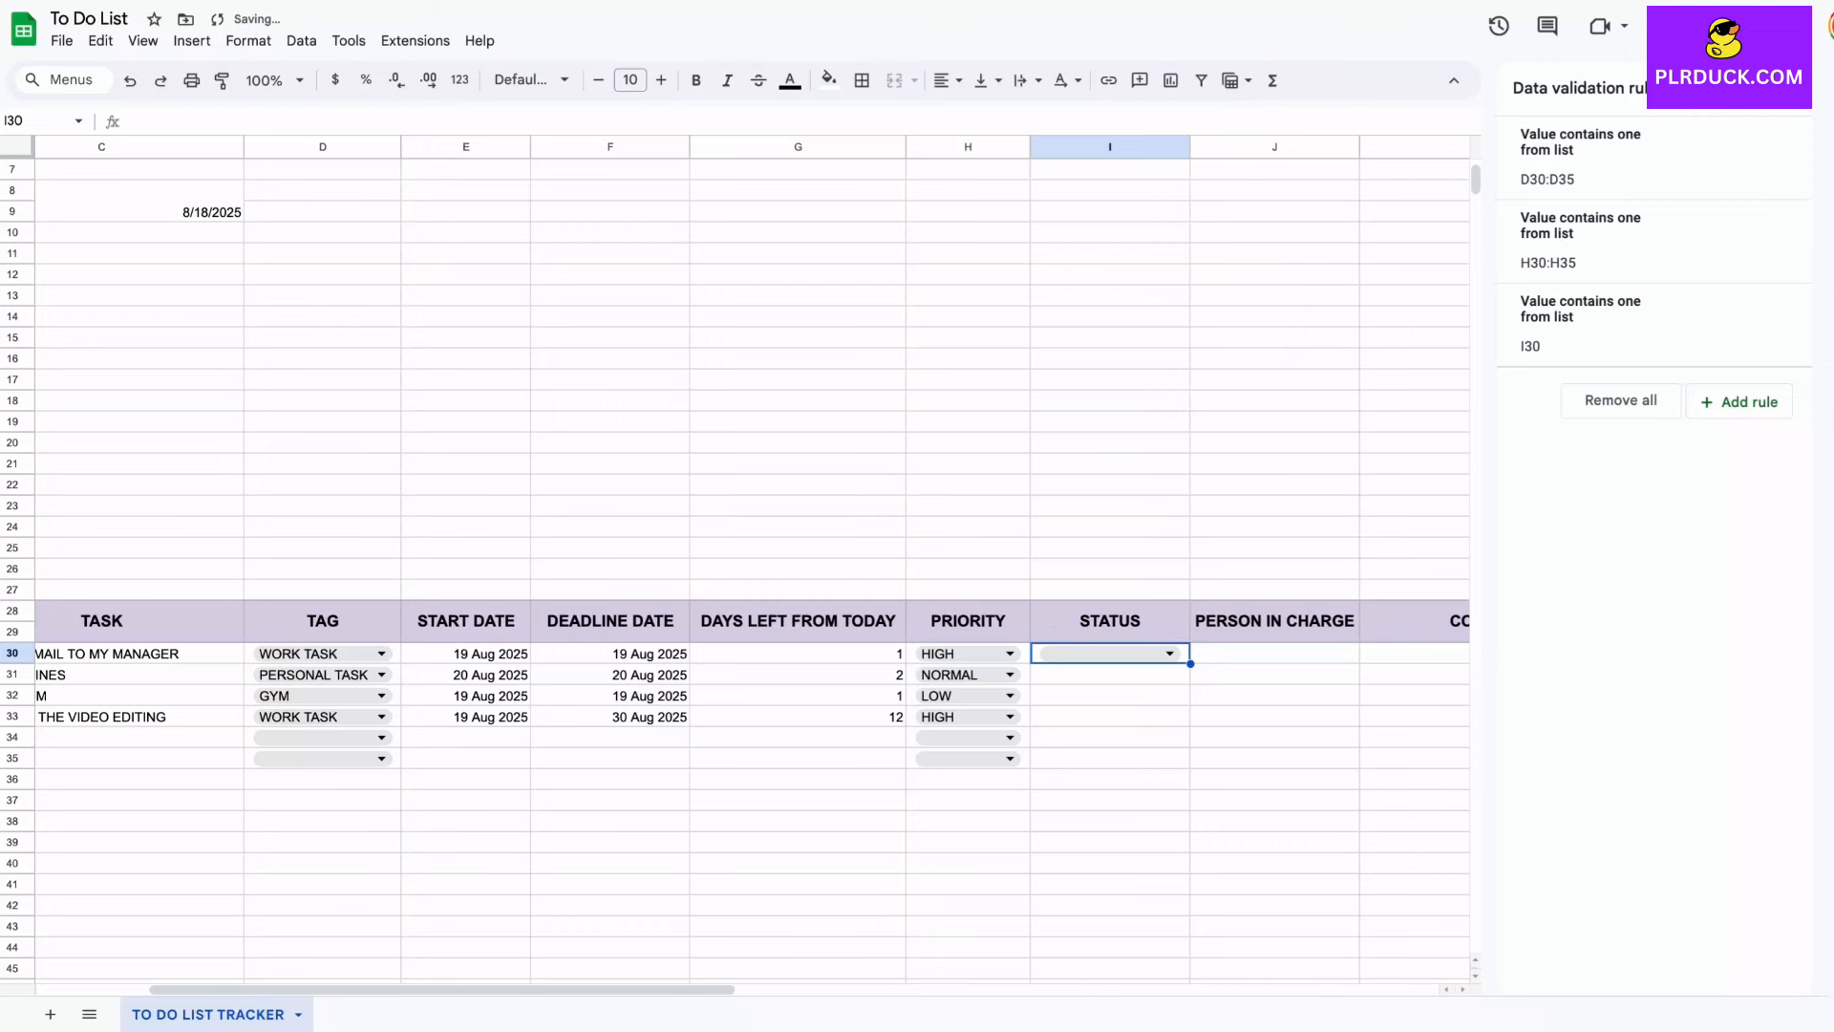
scroll(1261, 655, "left", 2)
left_click(1261, 655)
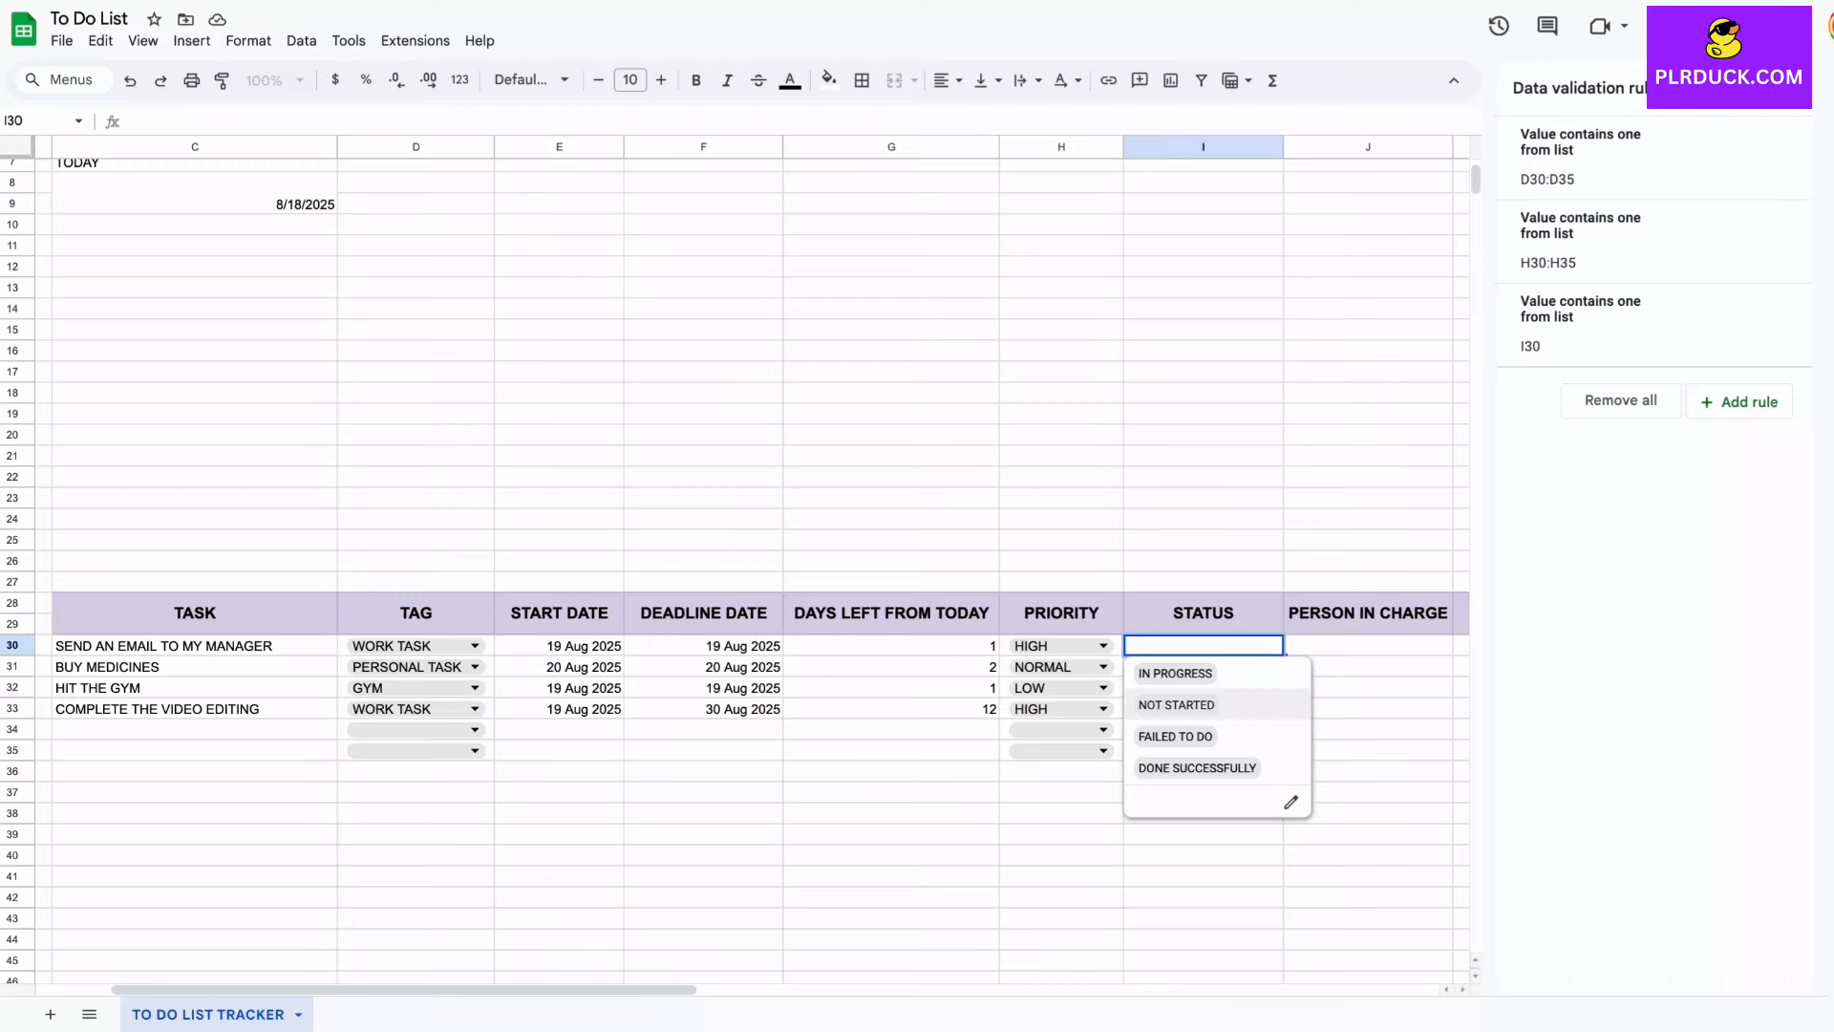
left_click(1176, 704)
scroll(735, 559, "left", 1)
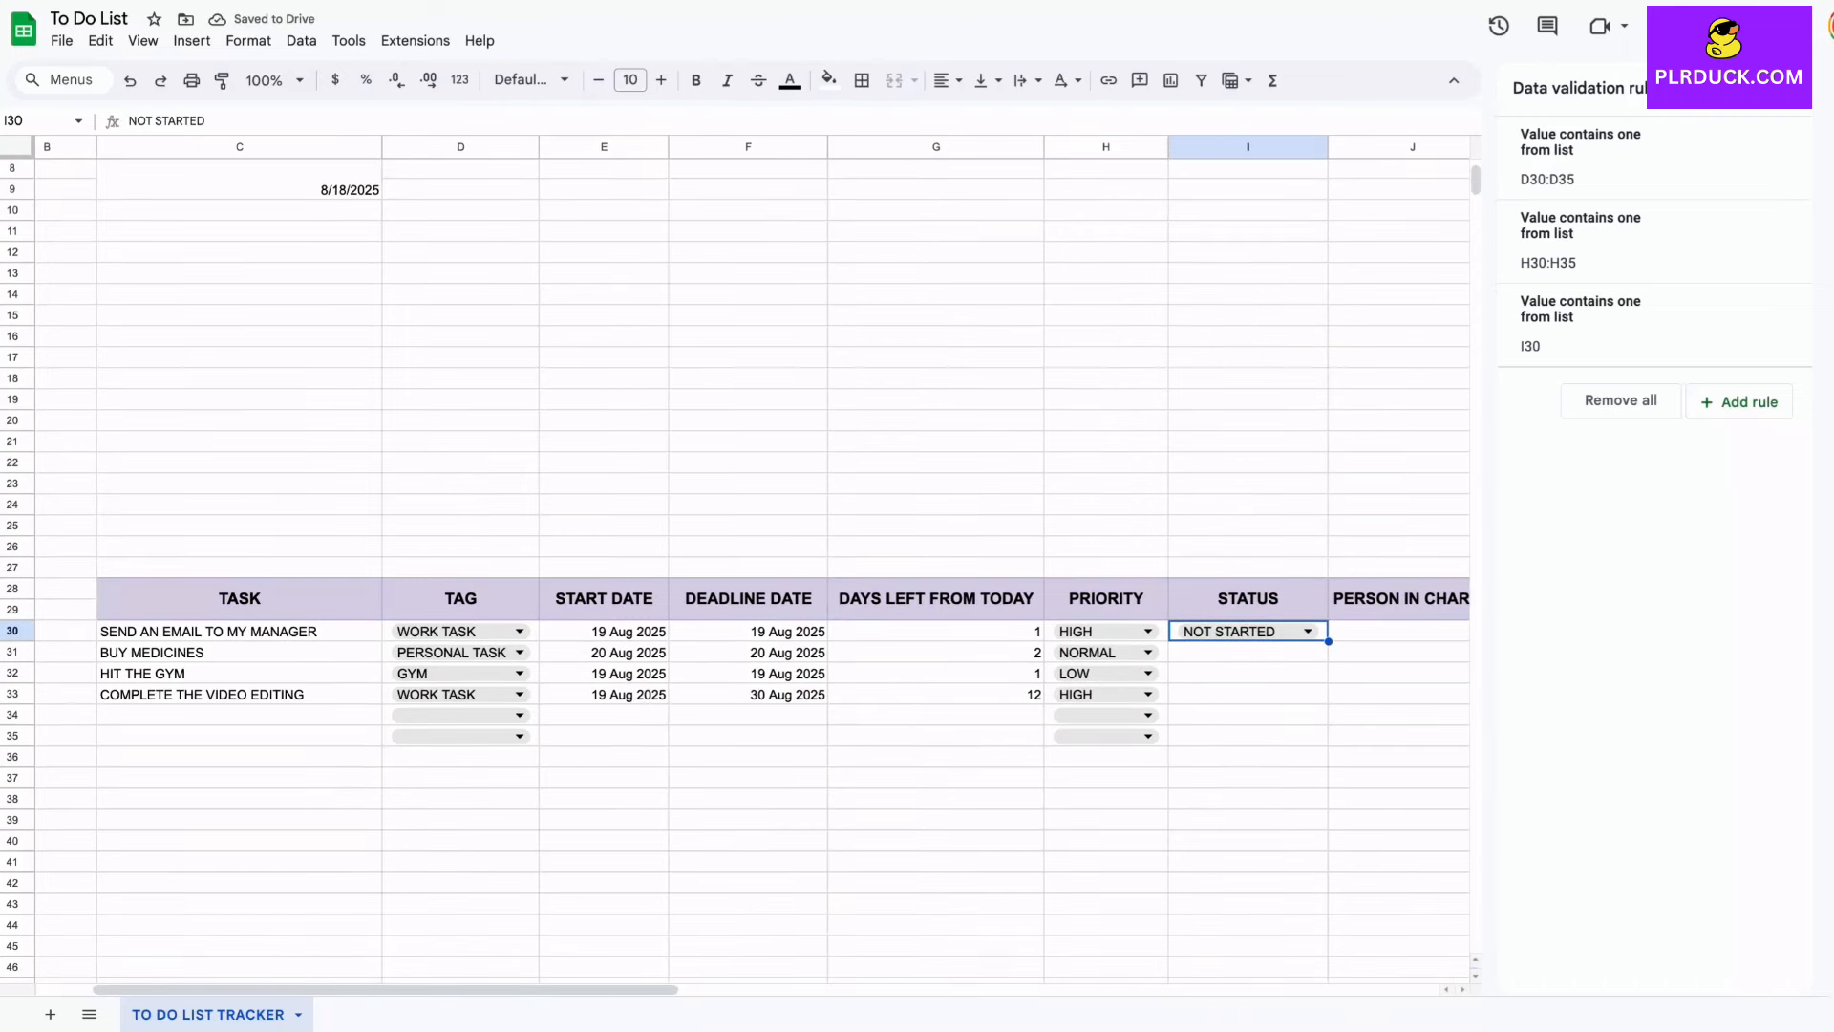
Step: Copy the status dropdown from I30 down through I35 and clear the selected values in the empty task rows 34 and 35
left_click_drag(1328, 641, 1327, 738)
left_click_drag(1248, 716, 1247, 757)
key("Delete")
left_click(1385, 674)
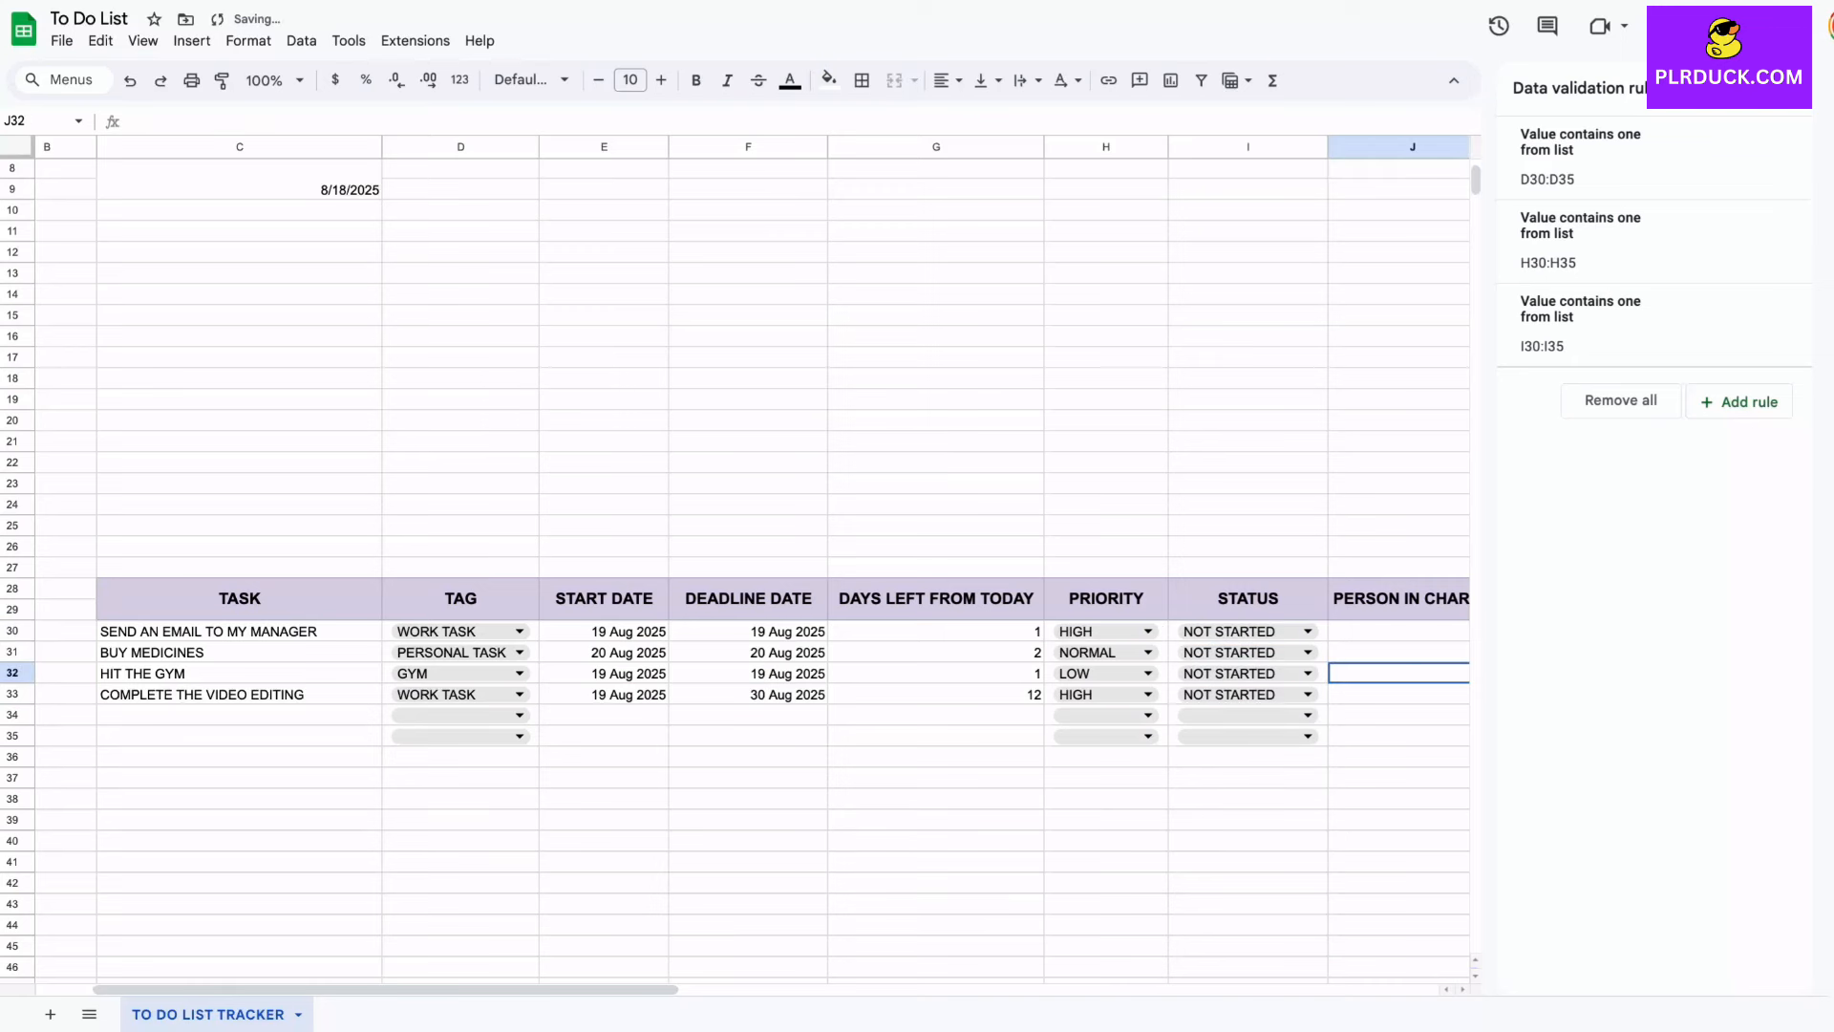
Step: Keep NOT STARTED for BUY MEDICINES and HIT THE GYM, and set the status of COMPLETE THE VIDEO EDITING to IN PROGRESS
left_click(1307, 653)
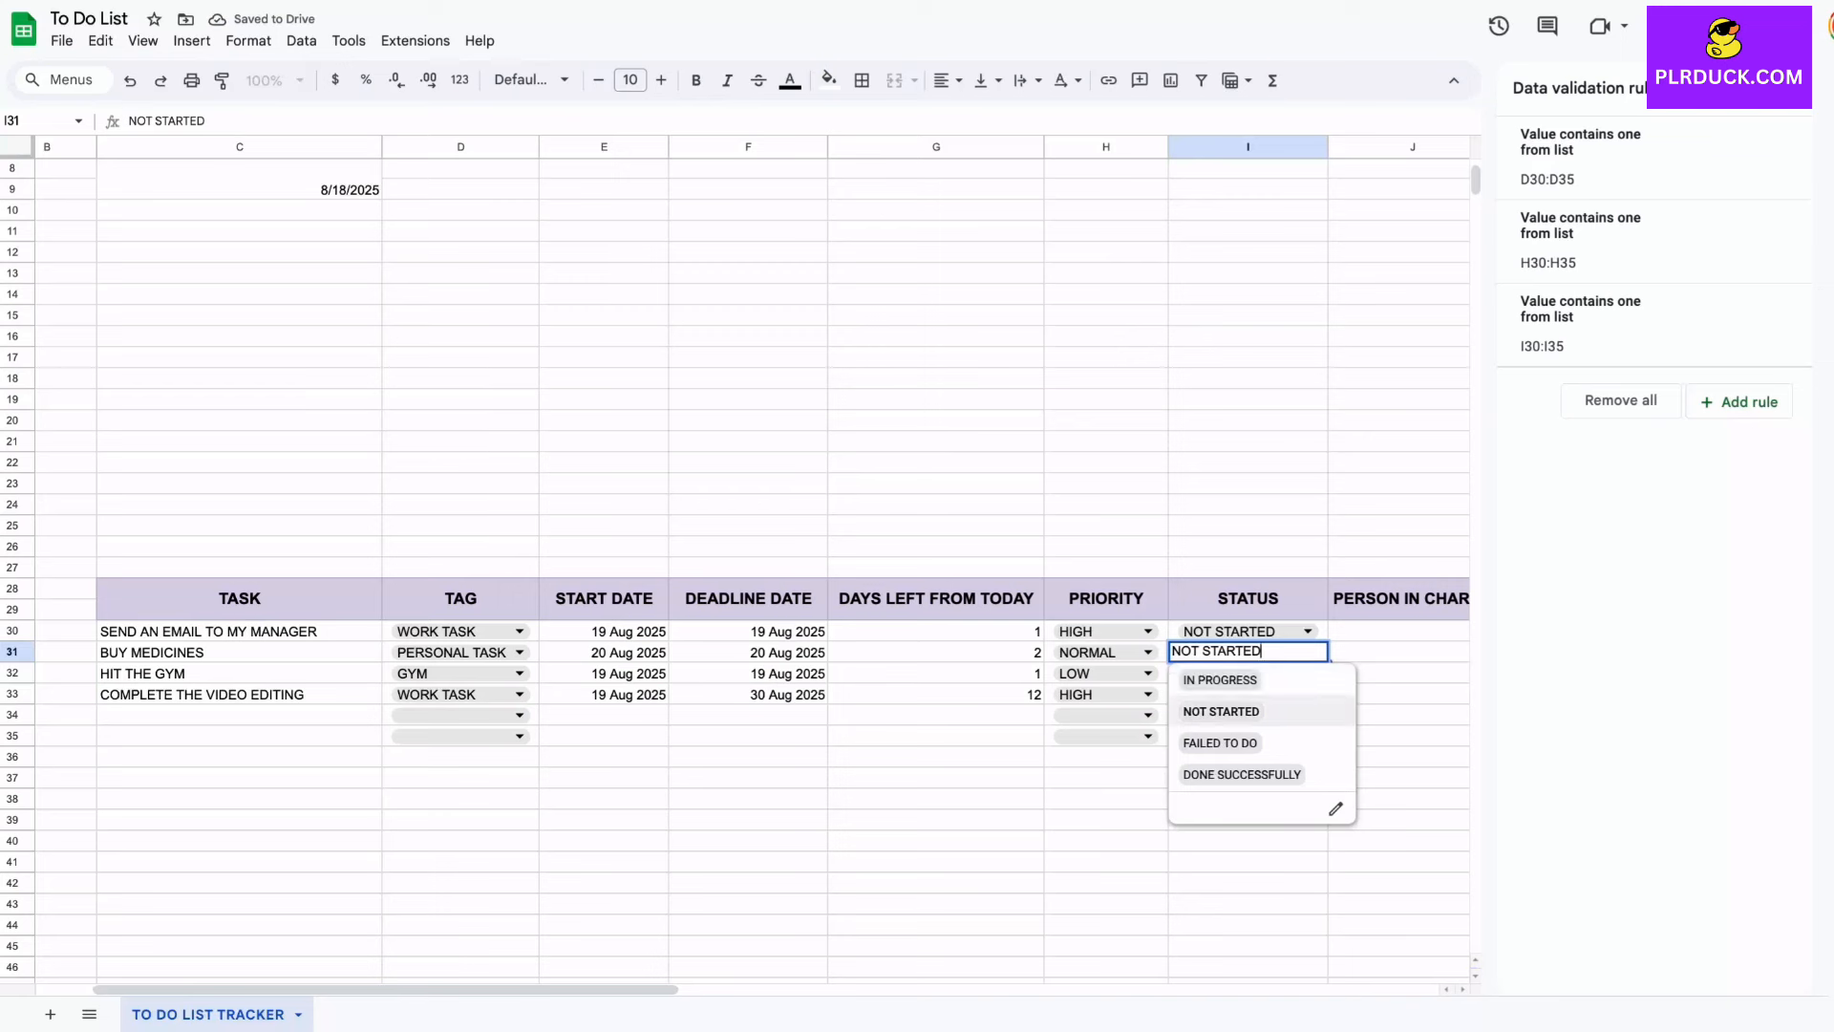
key("Return")
key("Return")
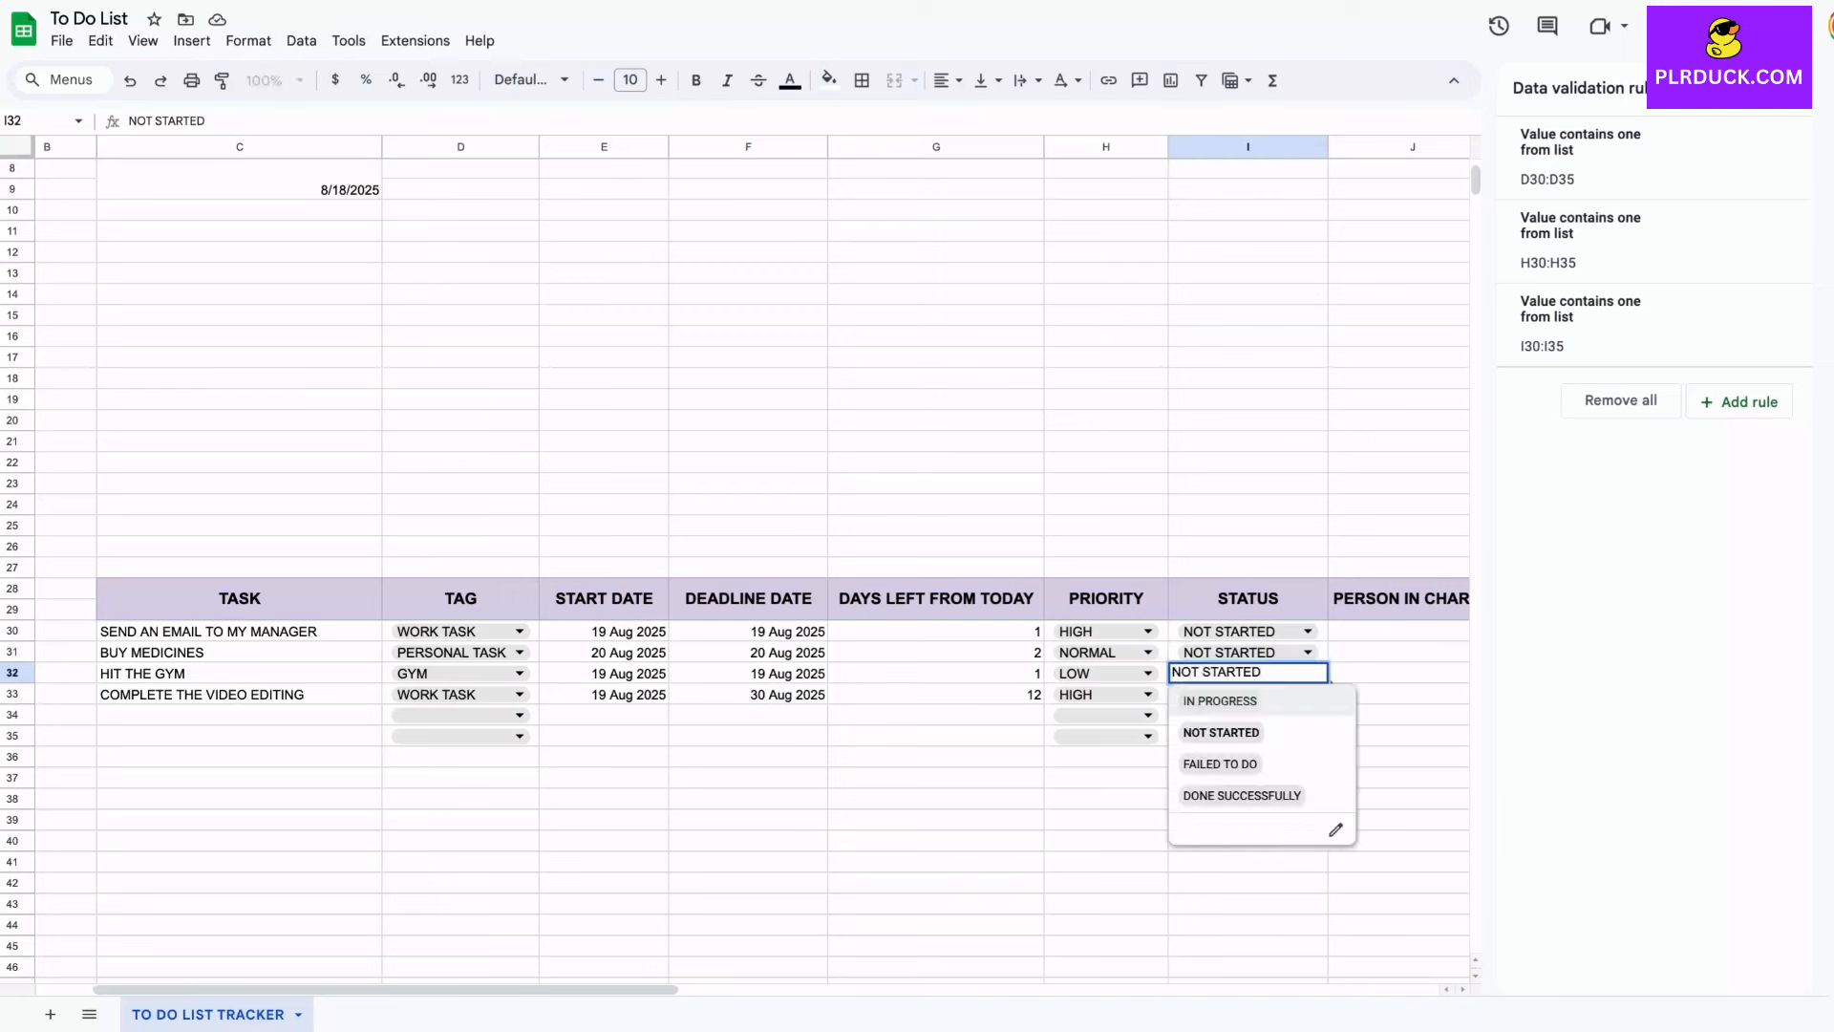
key("Return")
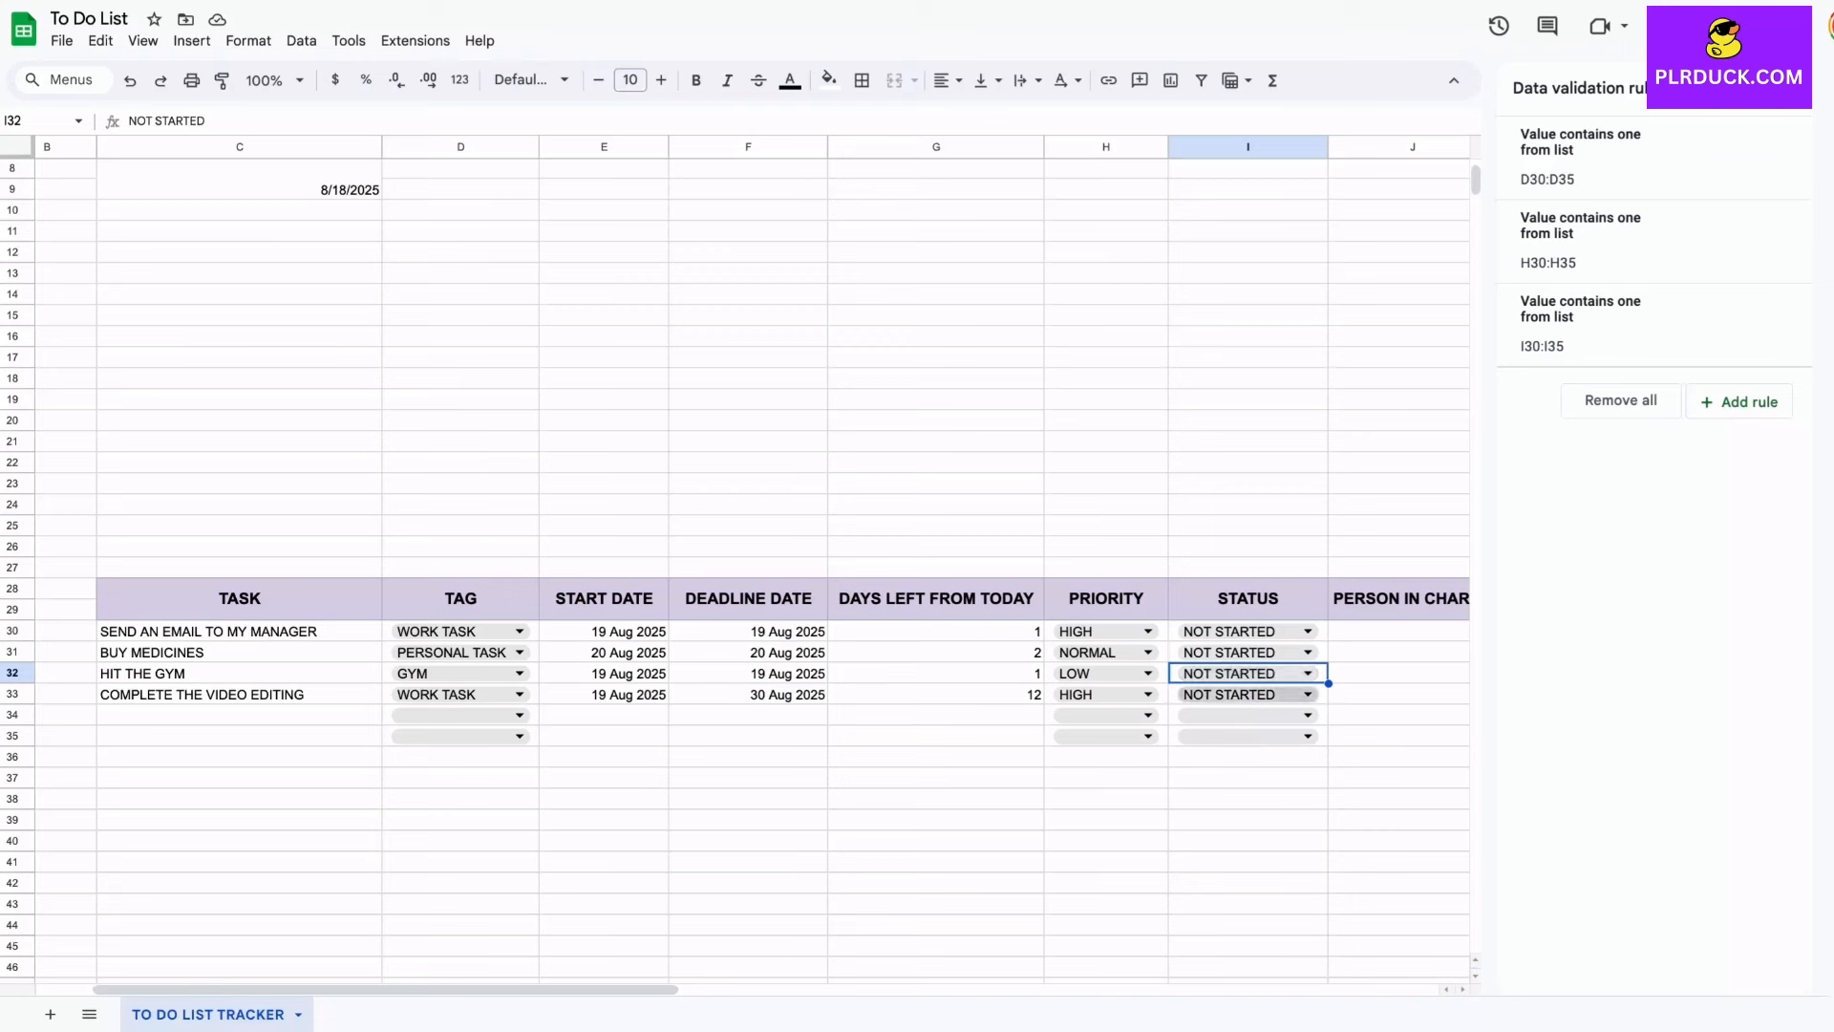
key("Return")
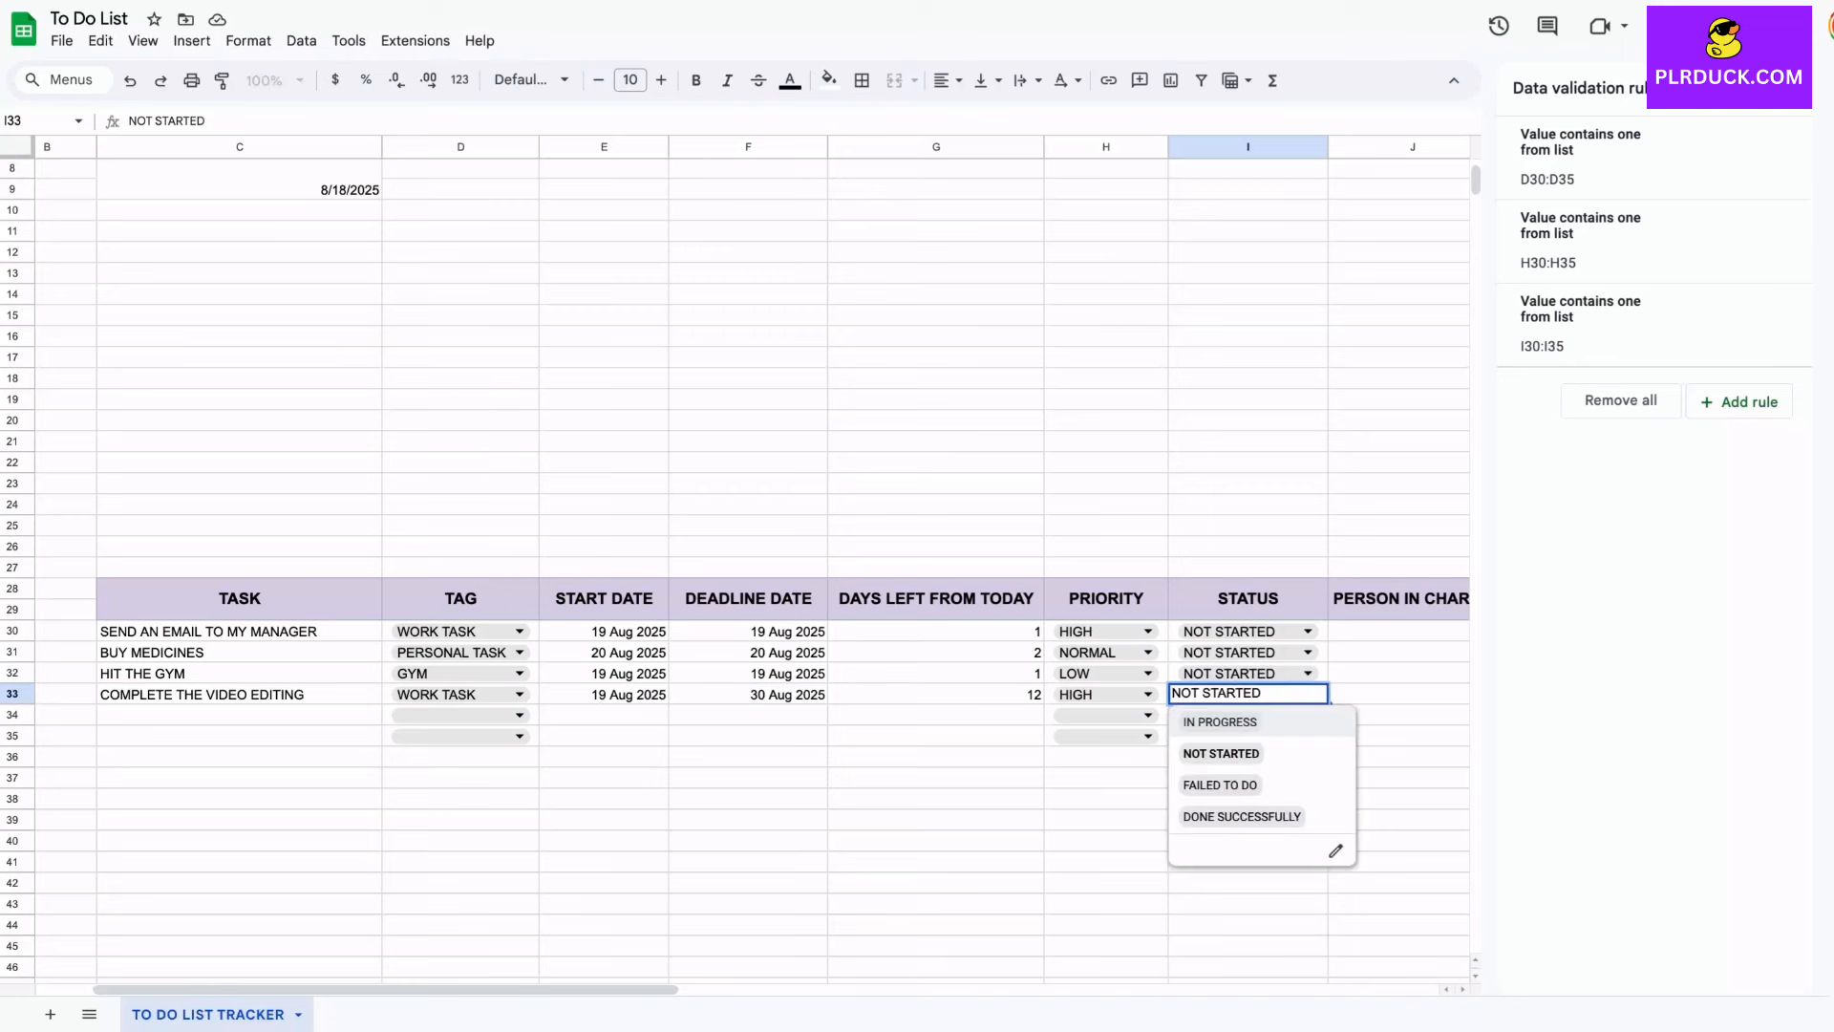
key("Return")
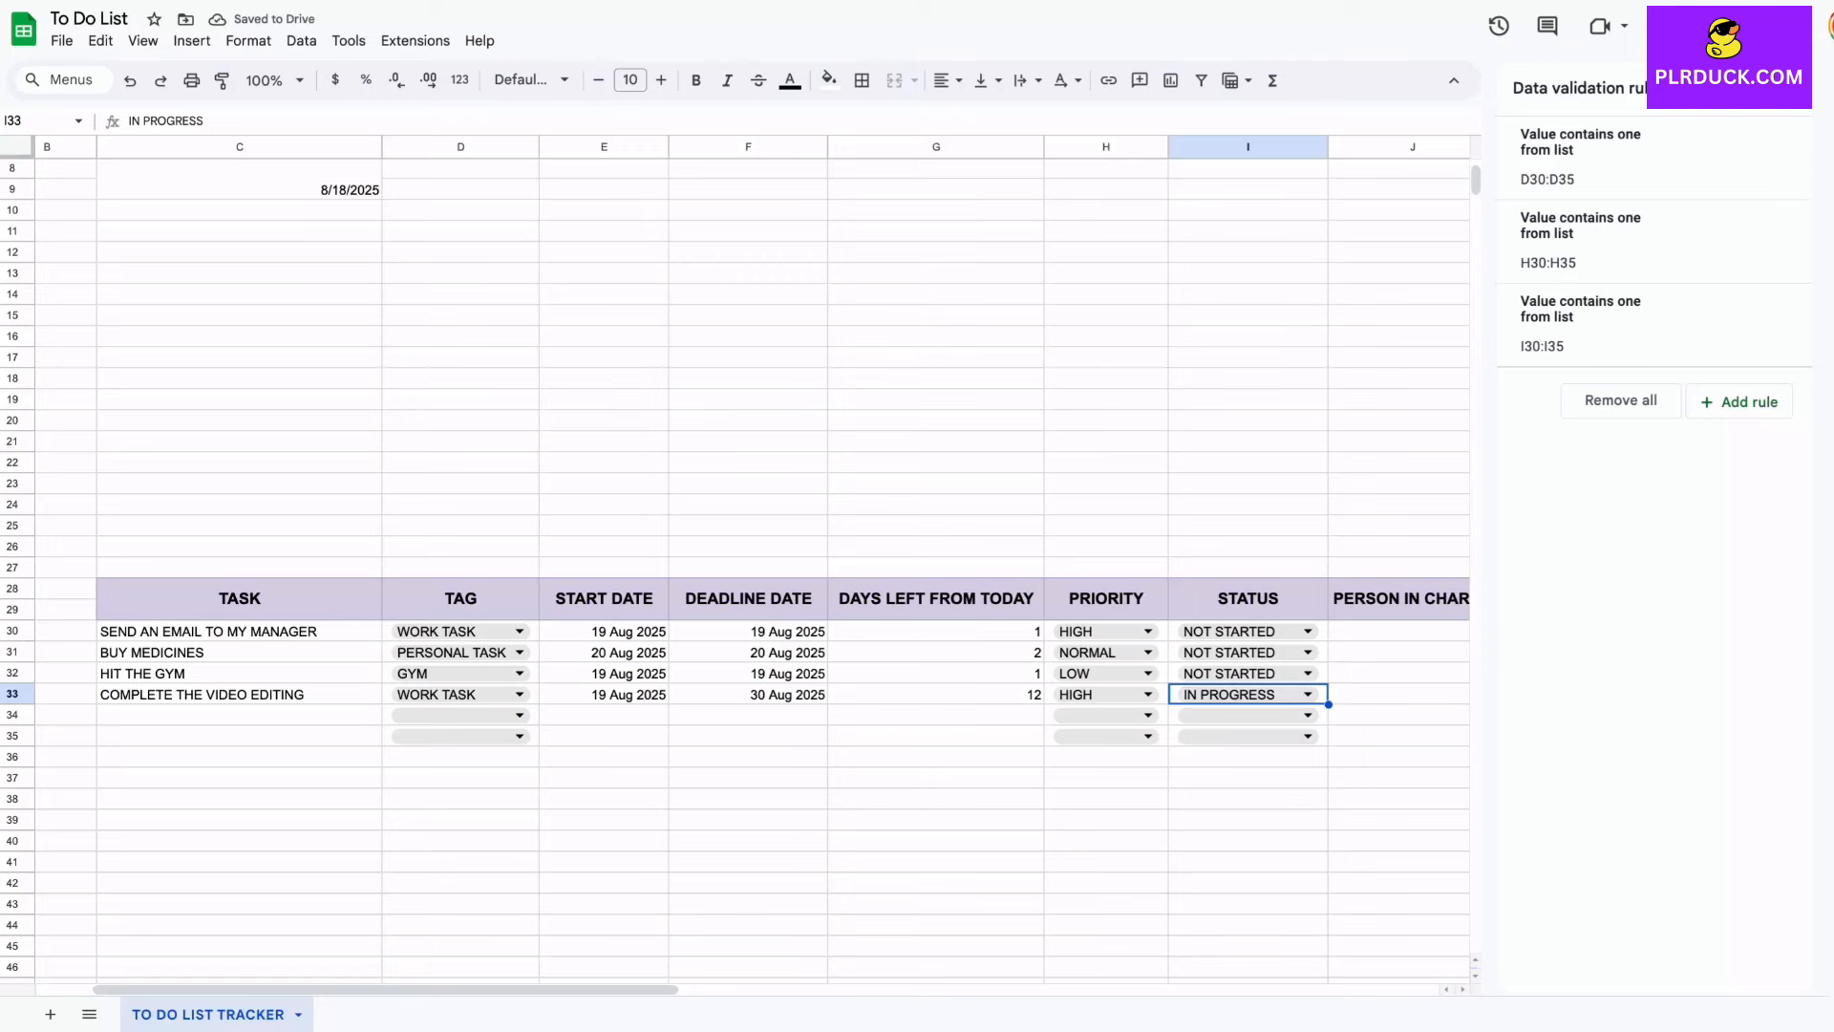
Step: Under PERSON IN CHARGE, enter ME in J30 for the email task and FATHER in J31 for BUY MEDICINES
scroll(752, 564, "right", 3)
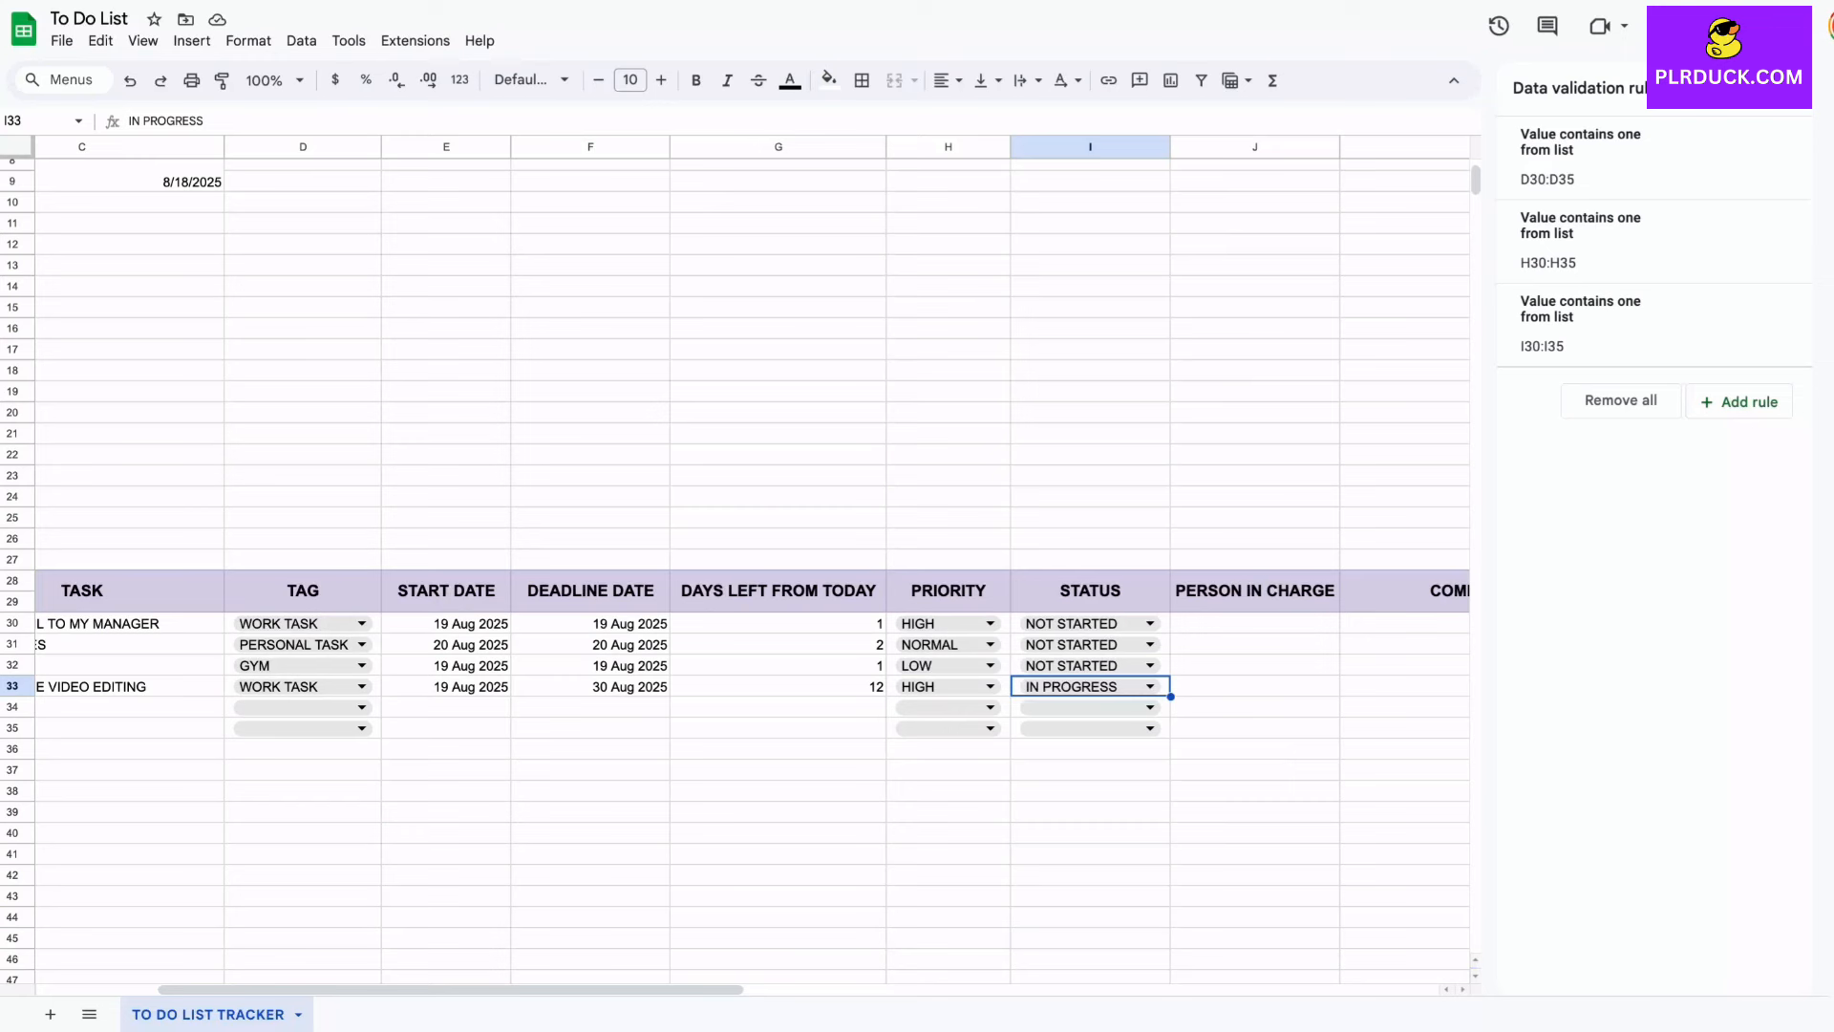
left_click(1254, 624)
scroll(736, 564, "right", 2)
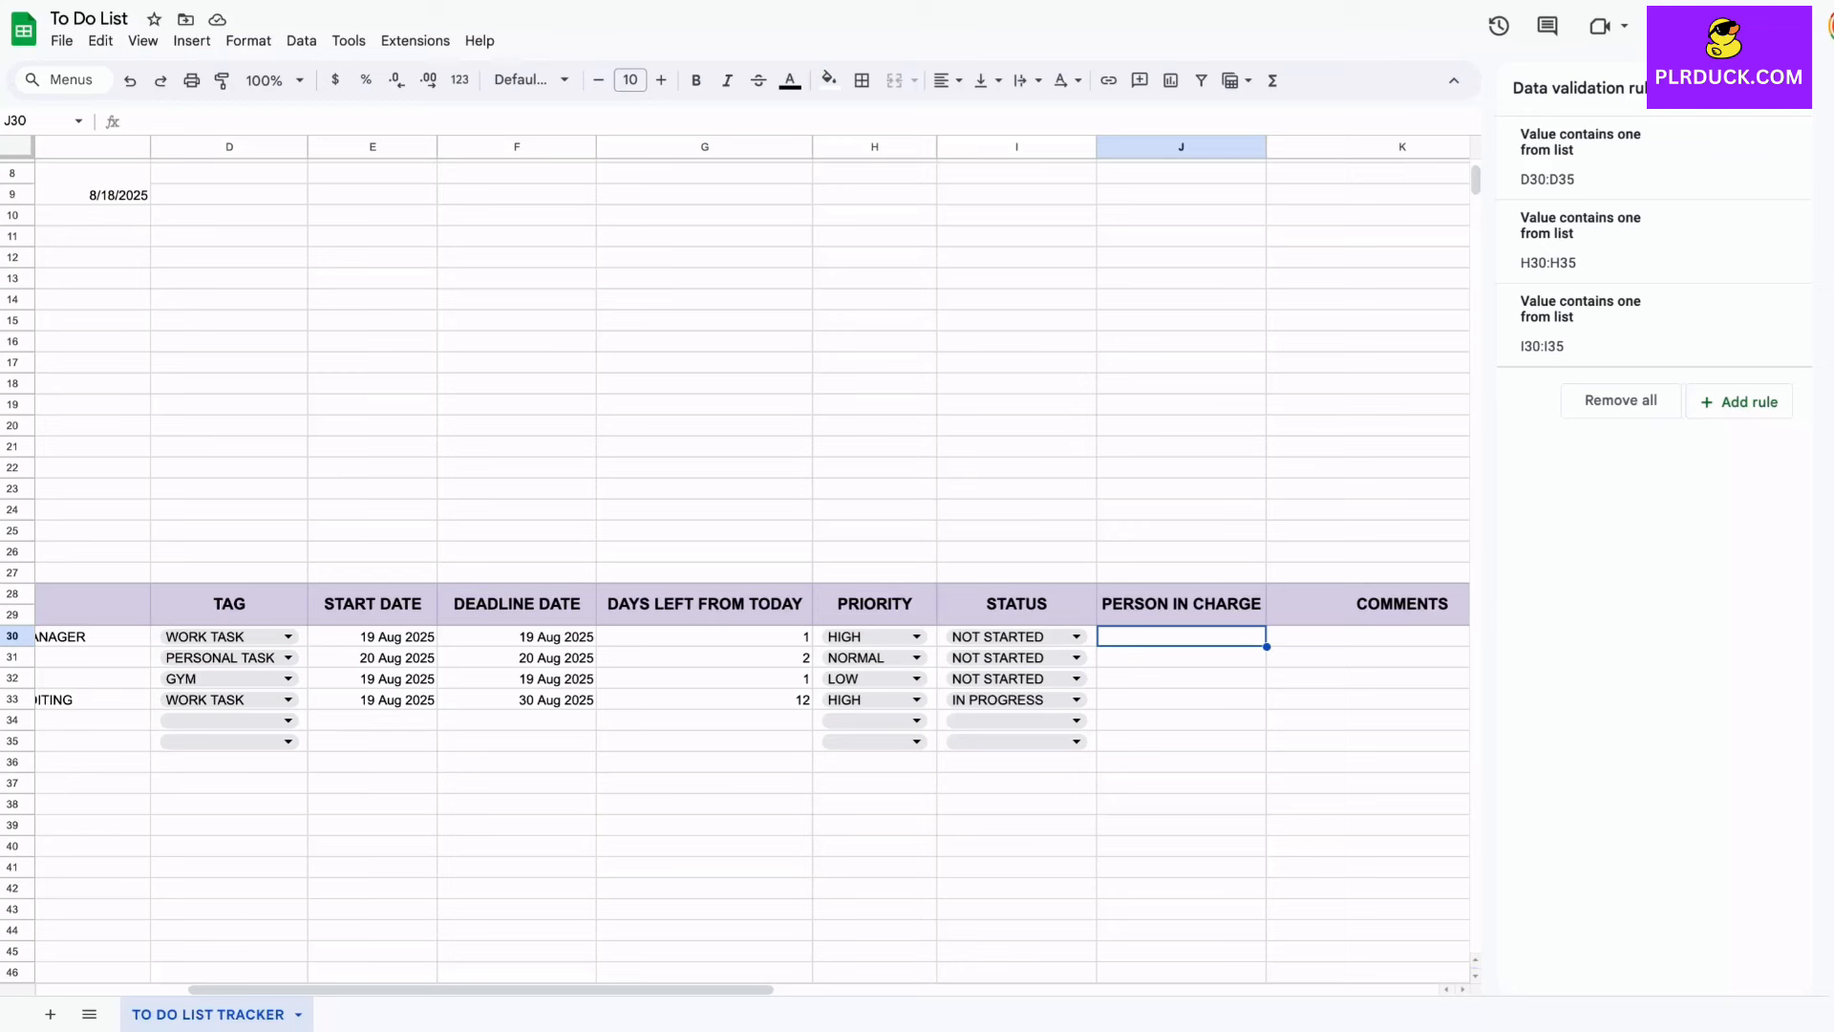
type("ME")
key("Return")
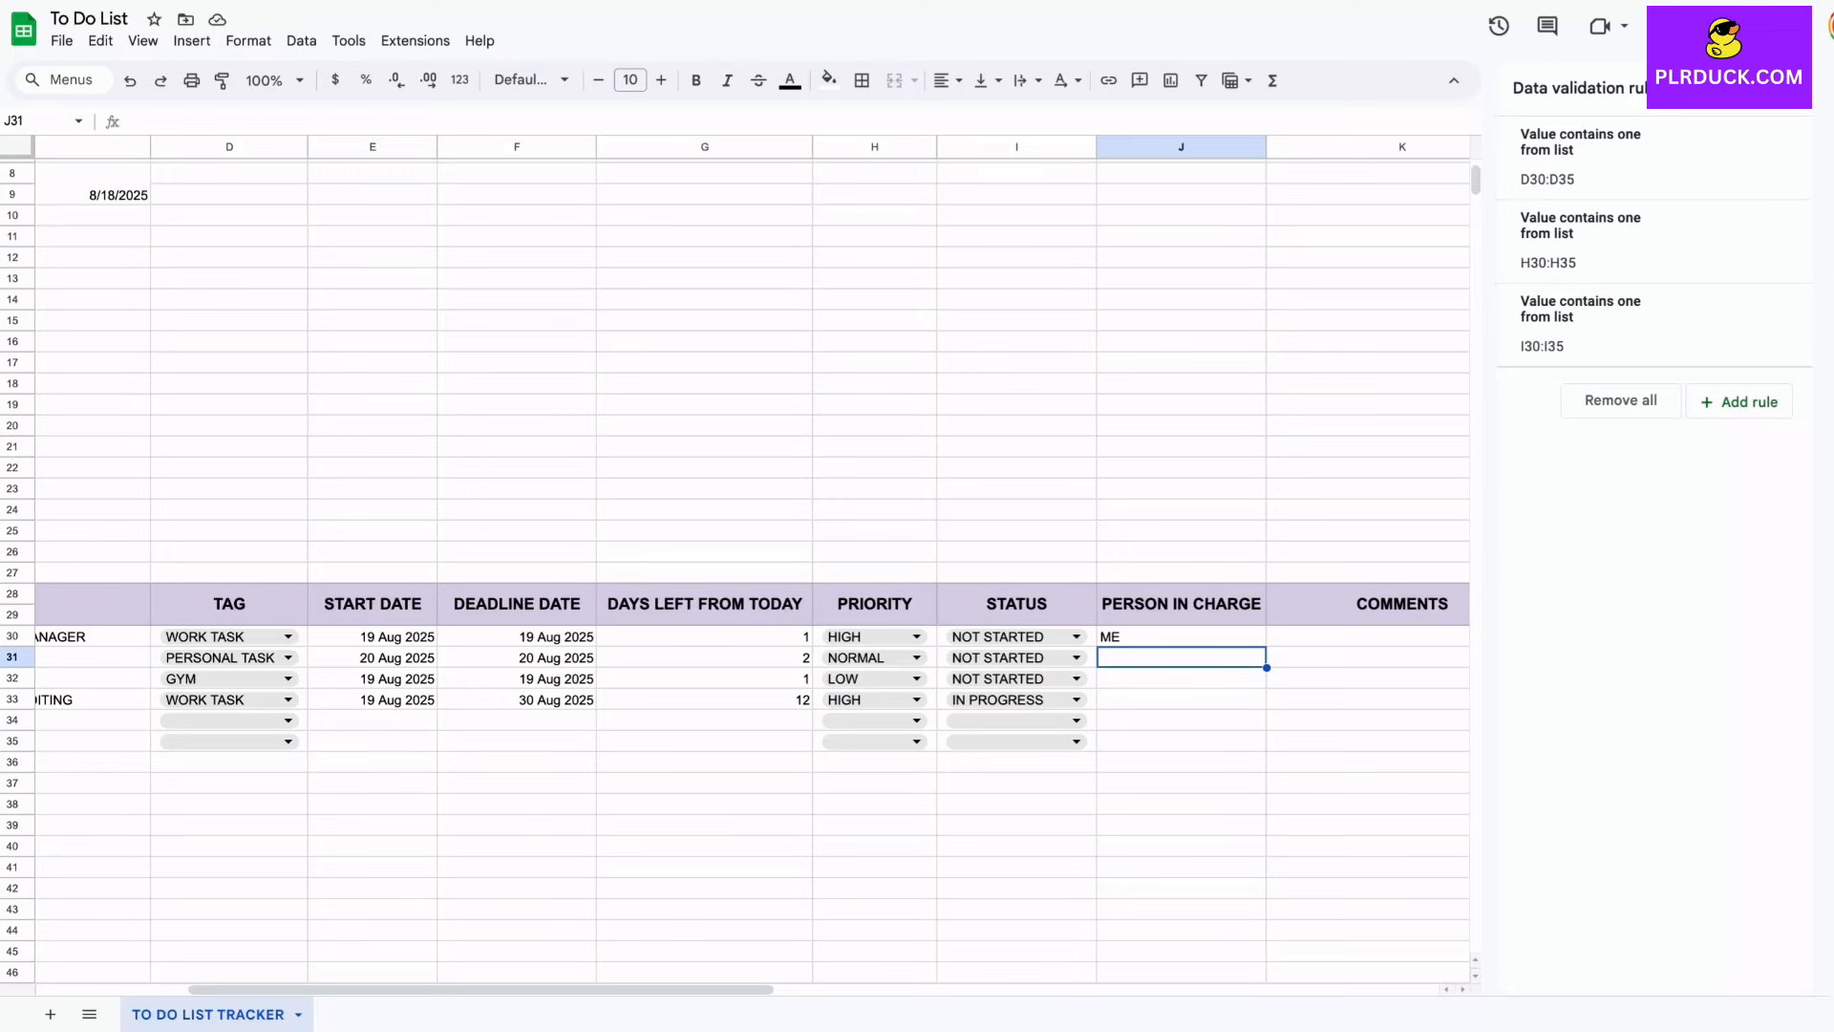
scroll(735, 563, "left", 5)
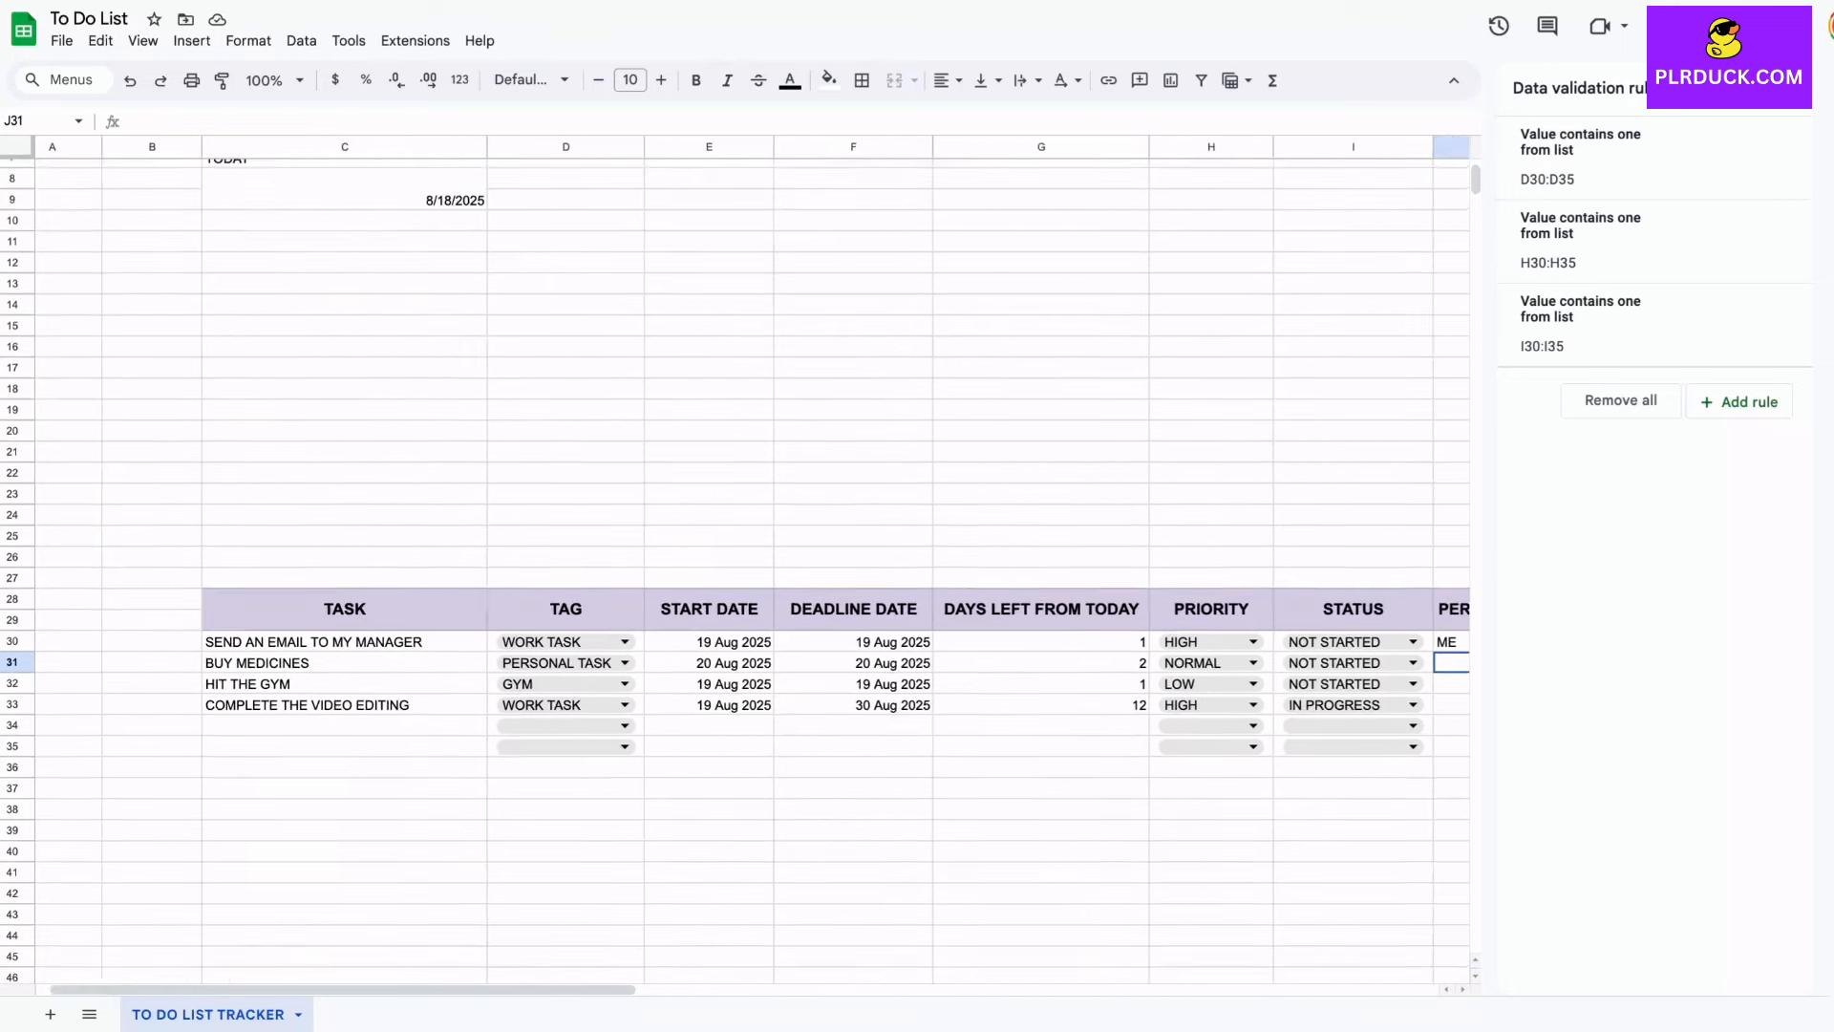
scroll(736, 564, "right", 6)
type("FATHER")
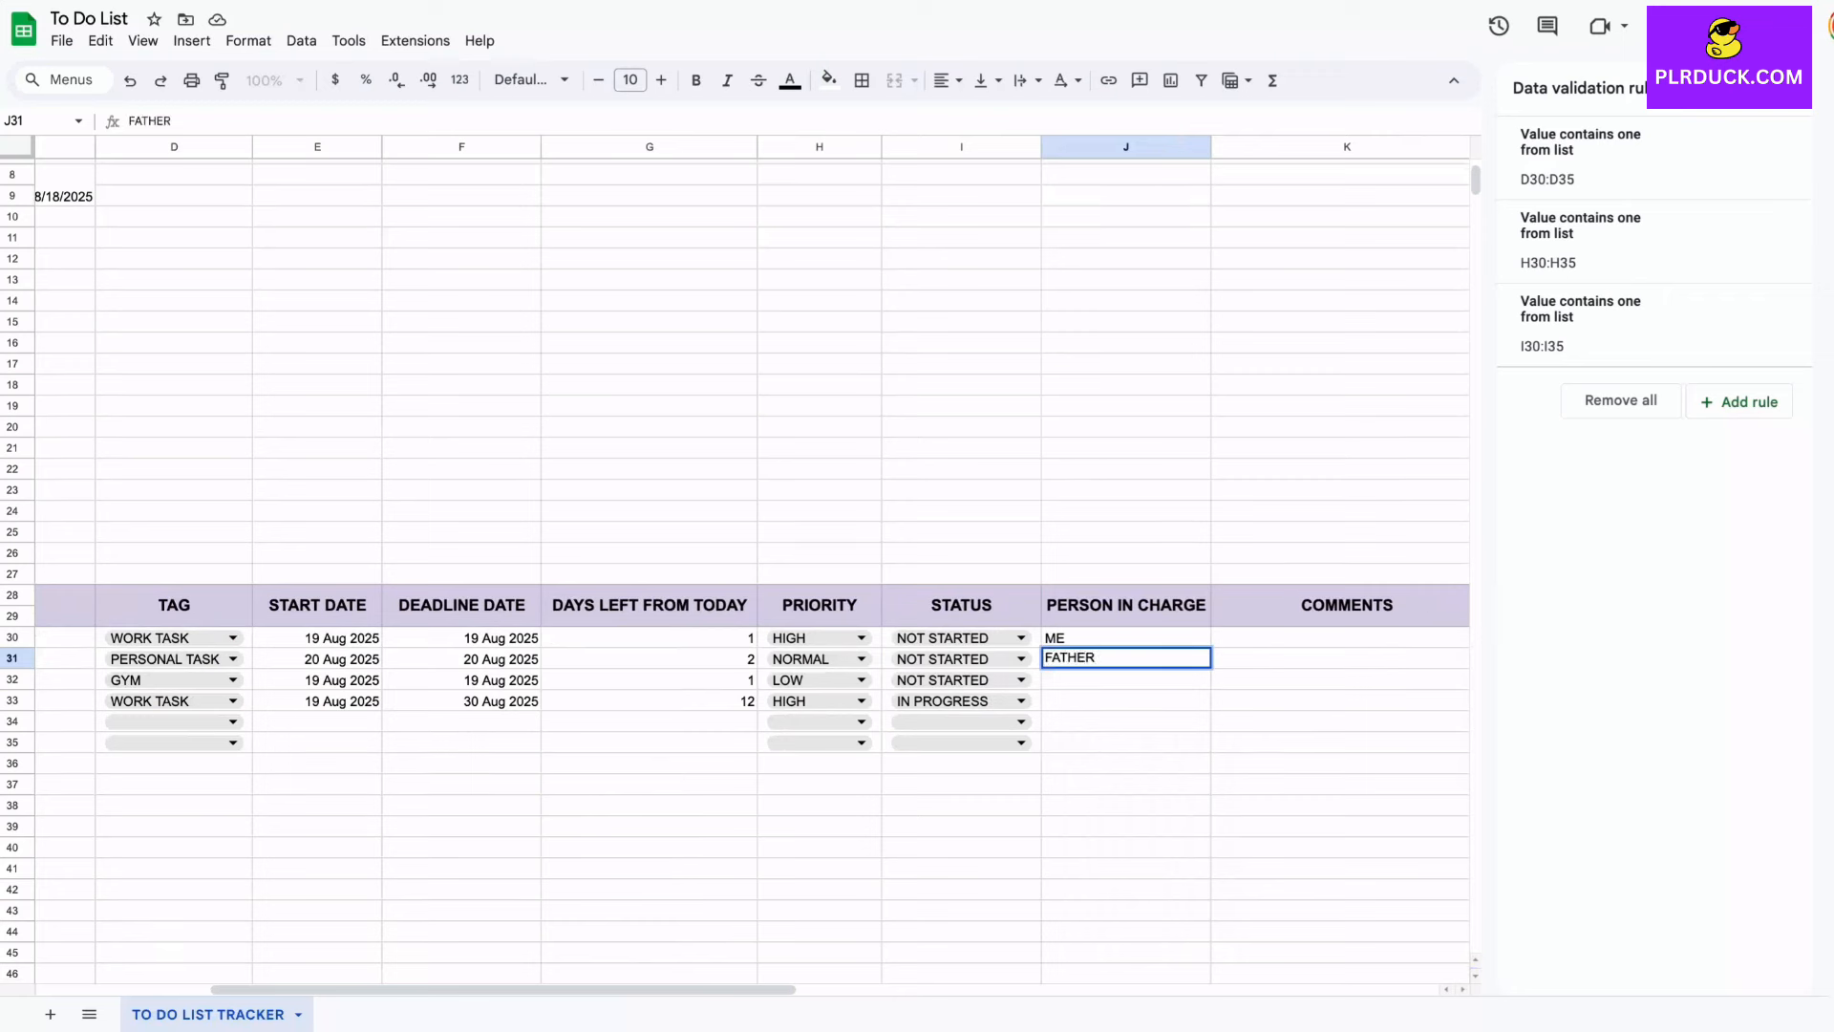
key("Return")
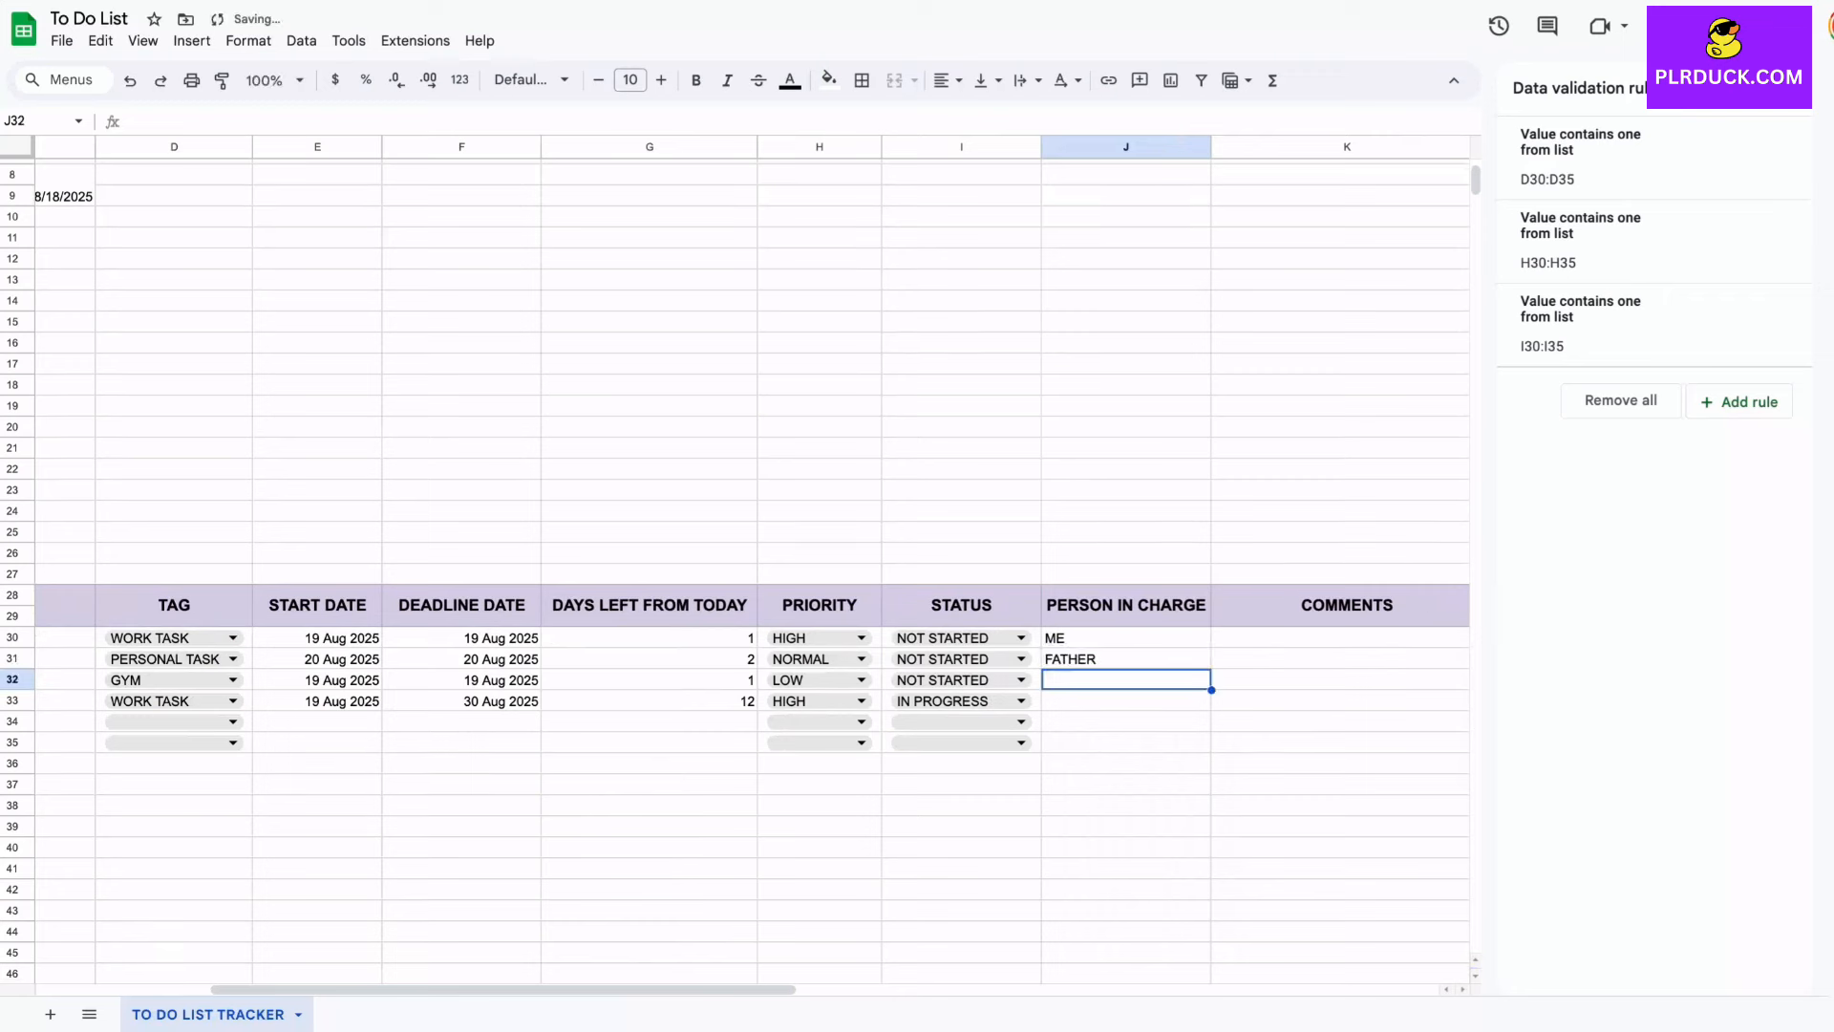
Step: Enter ME as the person in charge for HIT THE GYM and COMPLETE THE VIDEO EDITING in J32 and J33
type("ME")
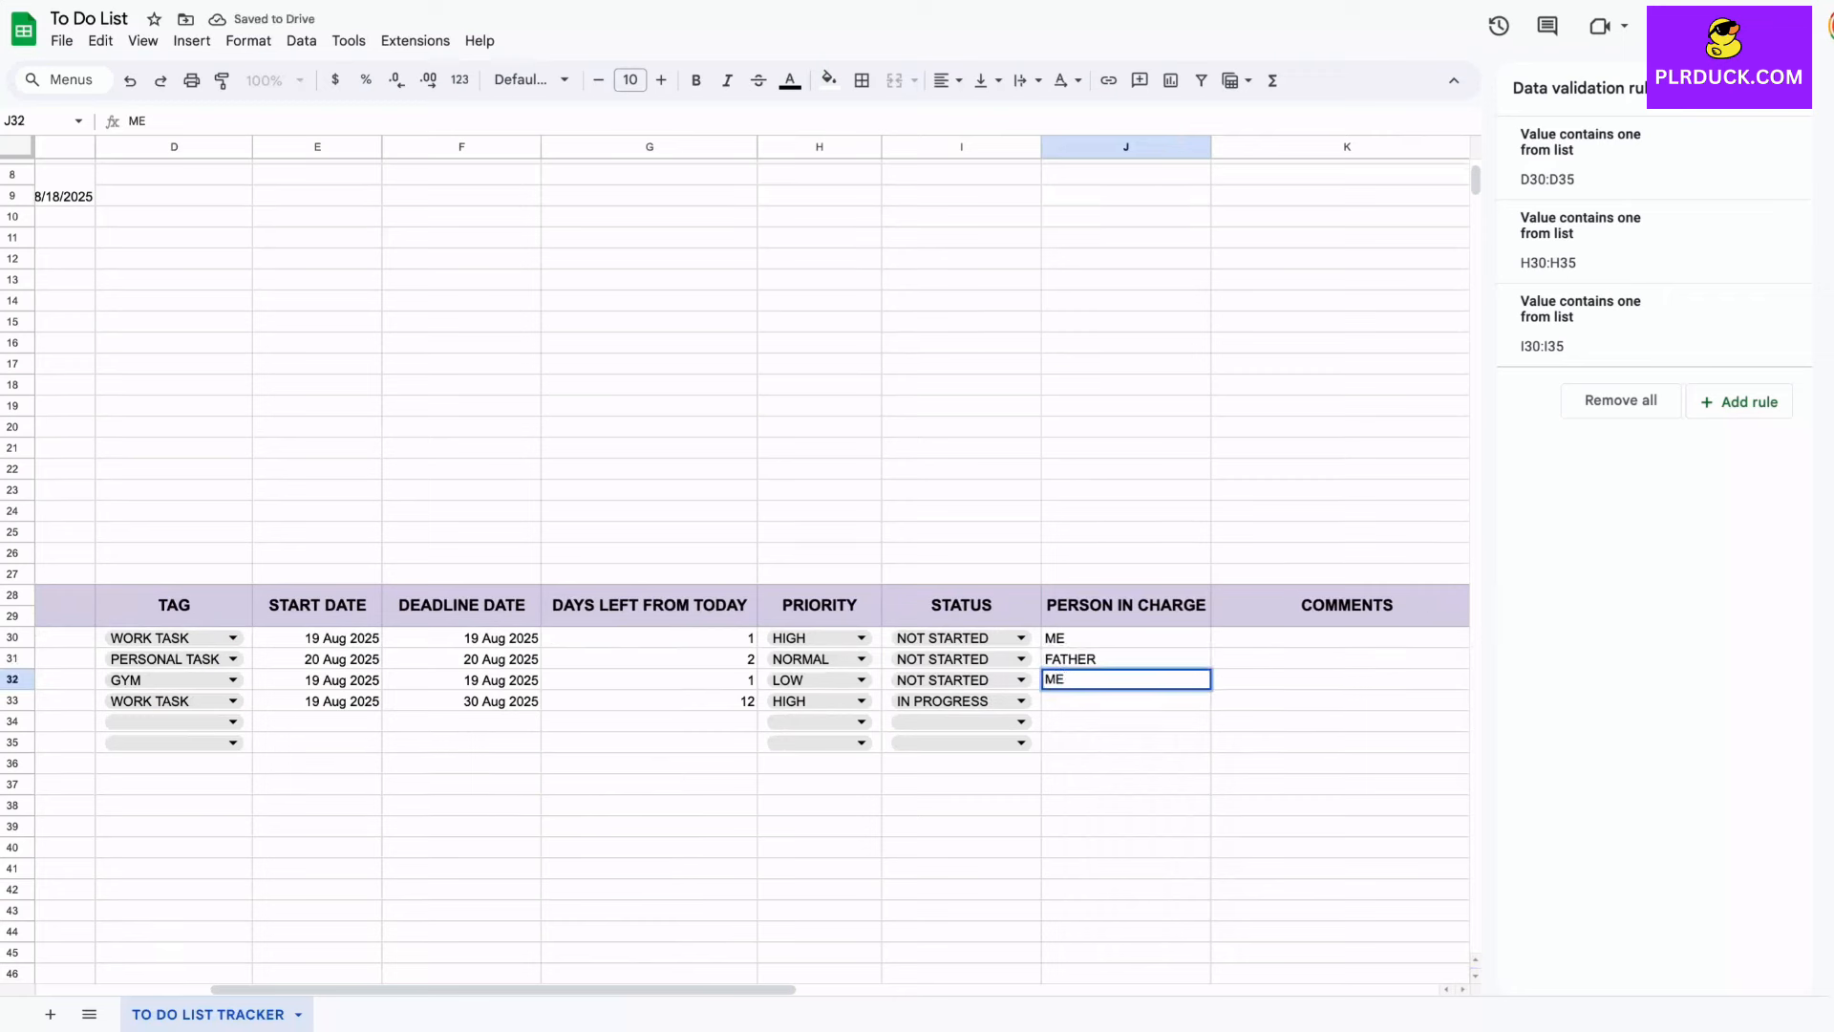
key("Return")
type("ME")
key("Return")
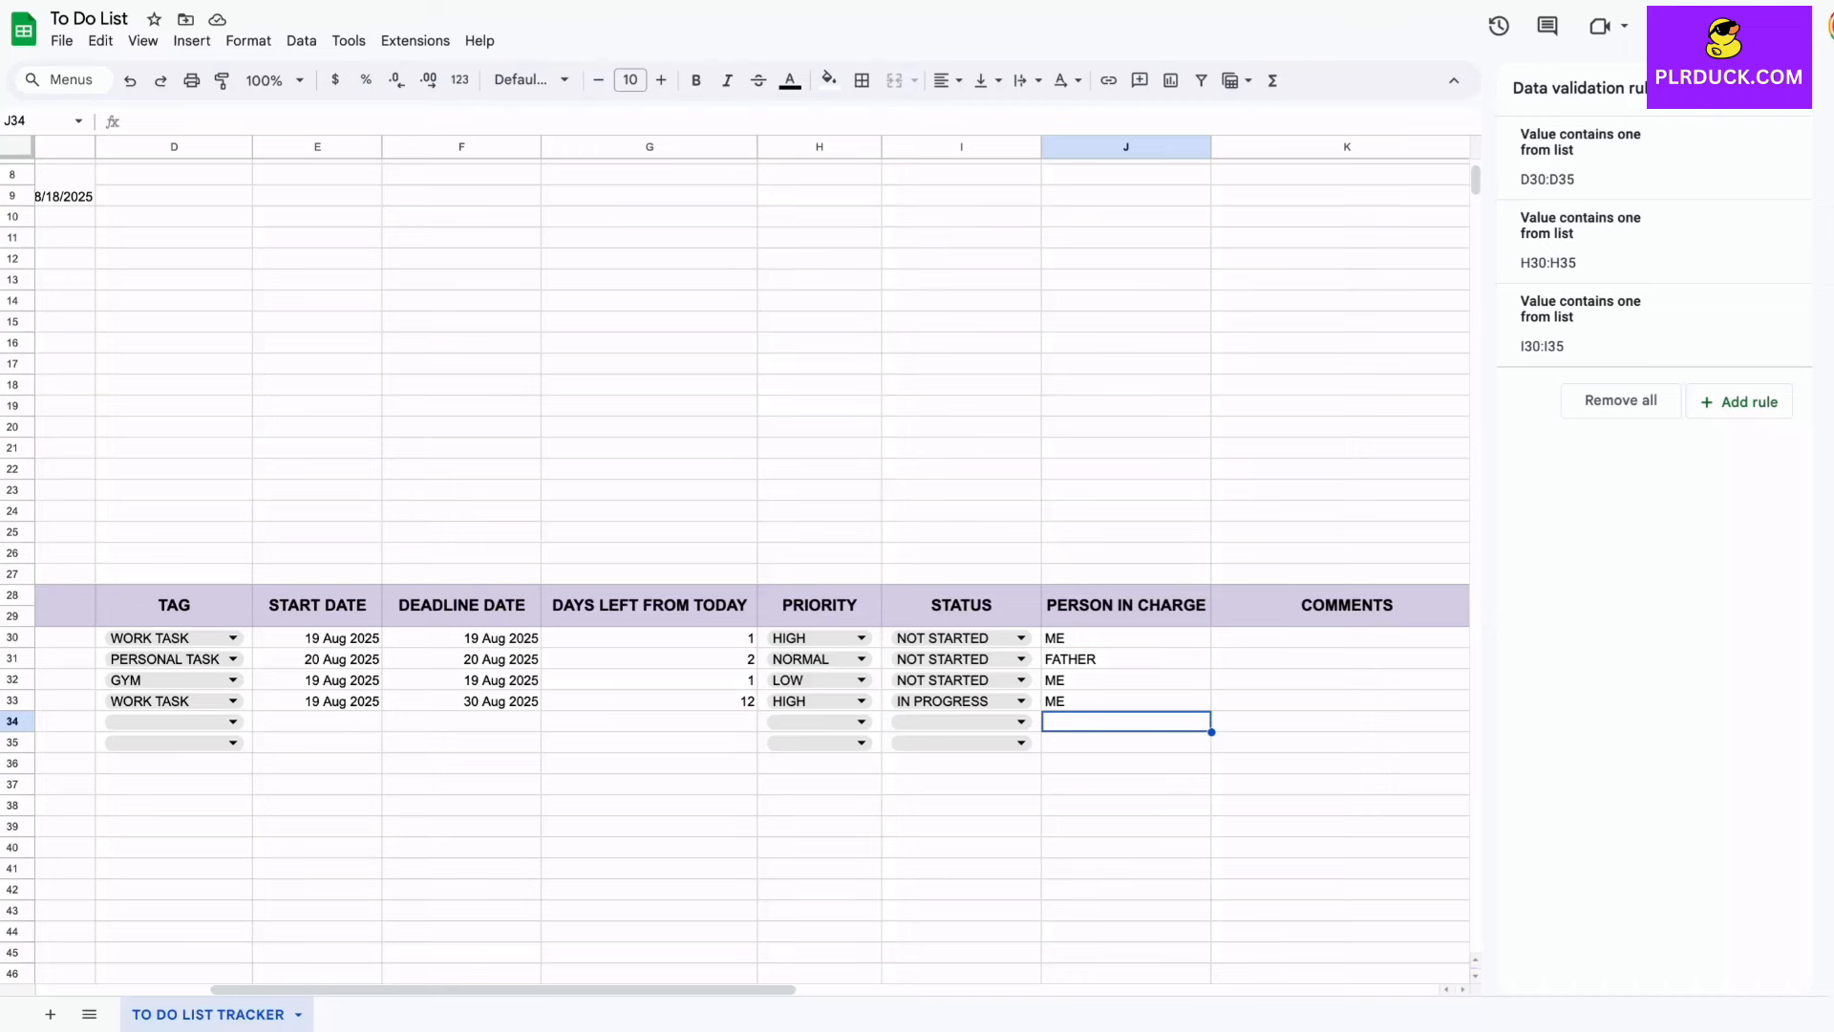
Step: Enter the comment ASKING FOR LEAVE ON -- DAY in K30 for the SEND AN EMAIL TO MY MANAGER task
scroll(752, 563, "right", 5)
left_click(1118, 643)
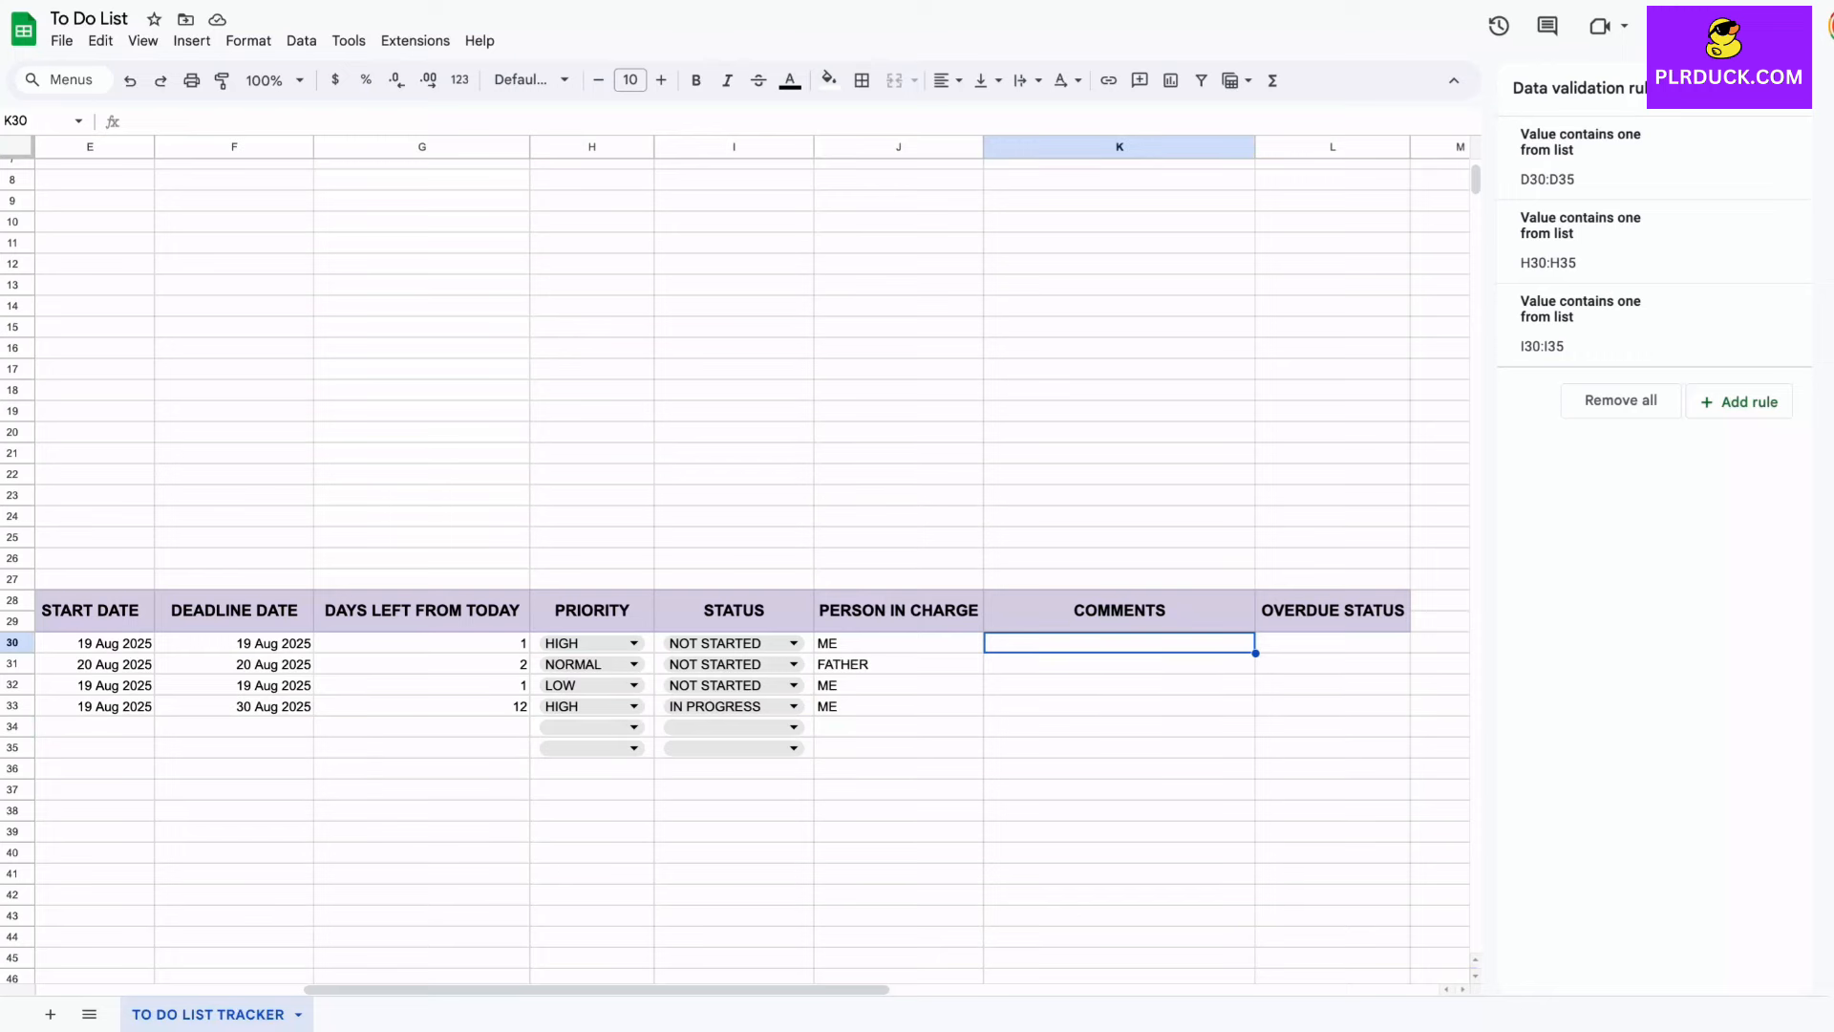
scroll(751, 563, "left", 5)
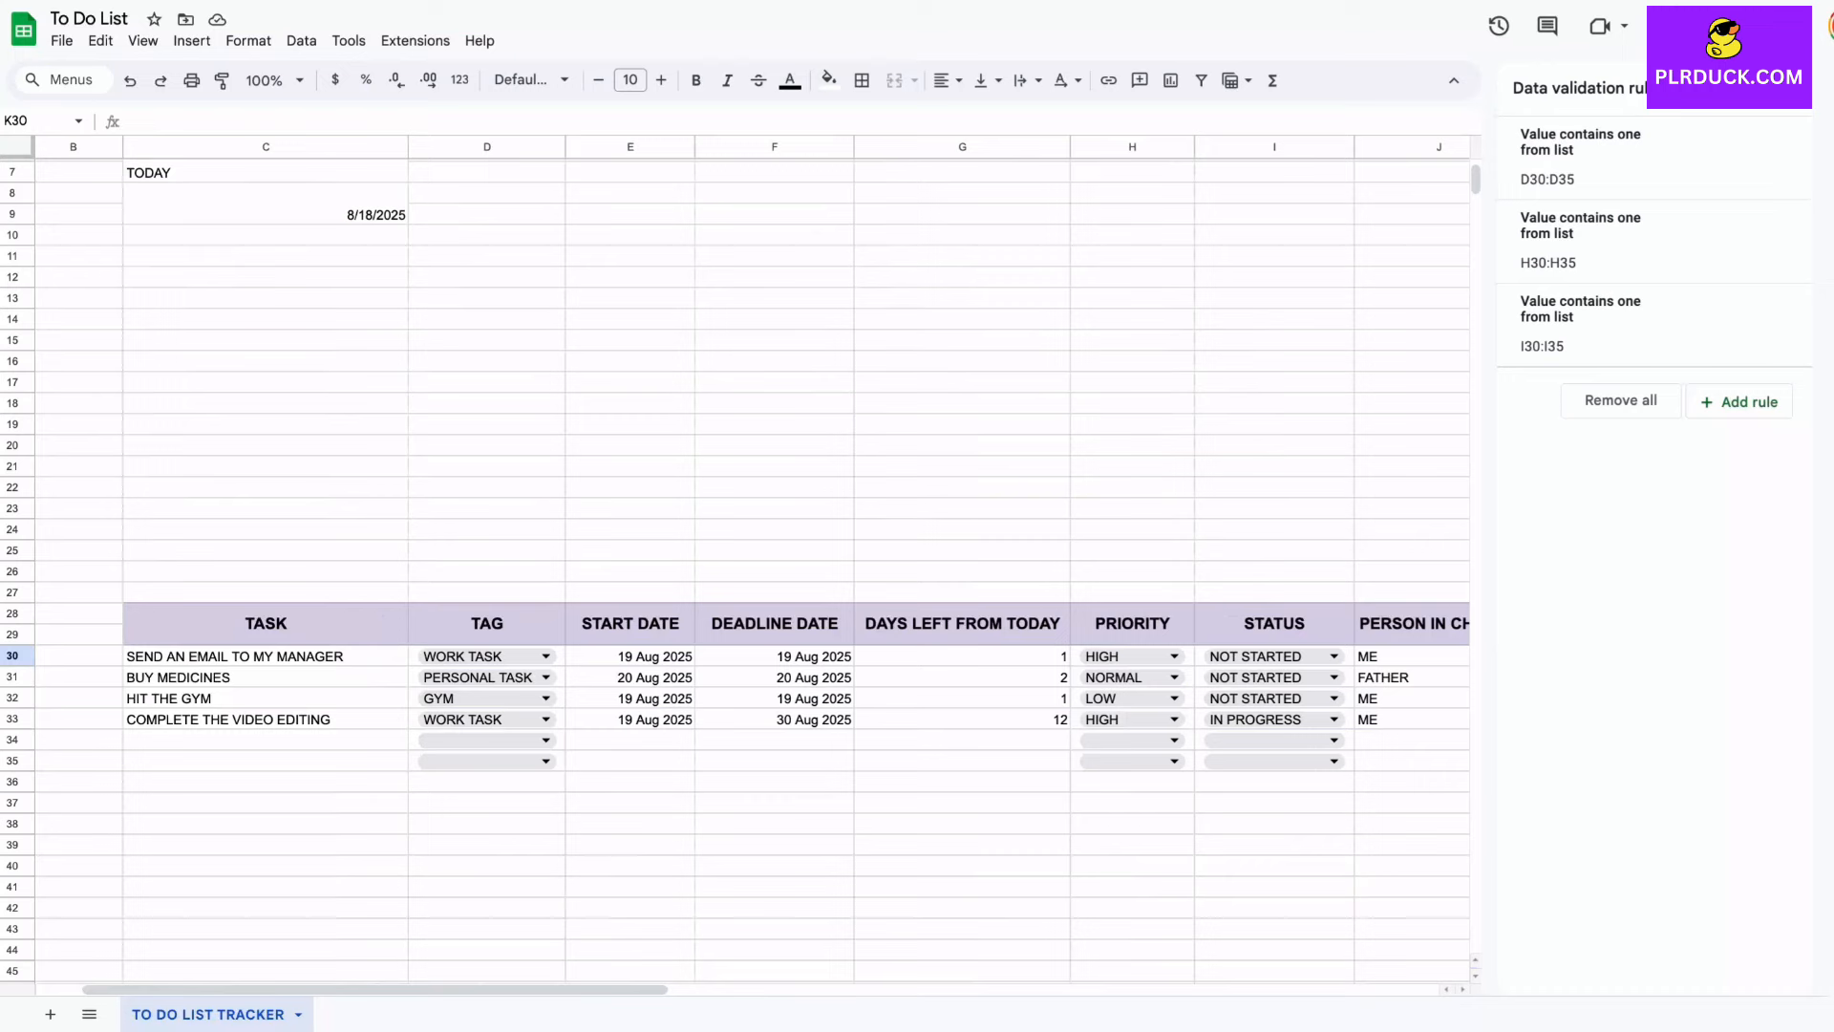
scroll(752, 563, "right", 5)
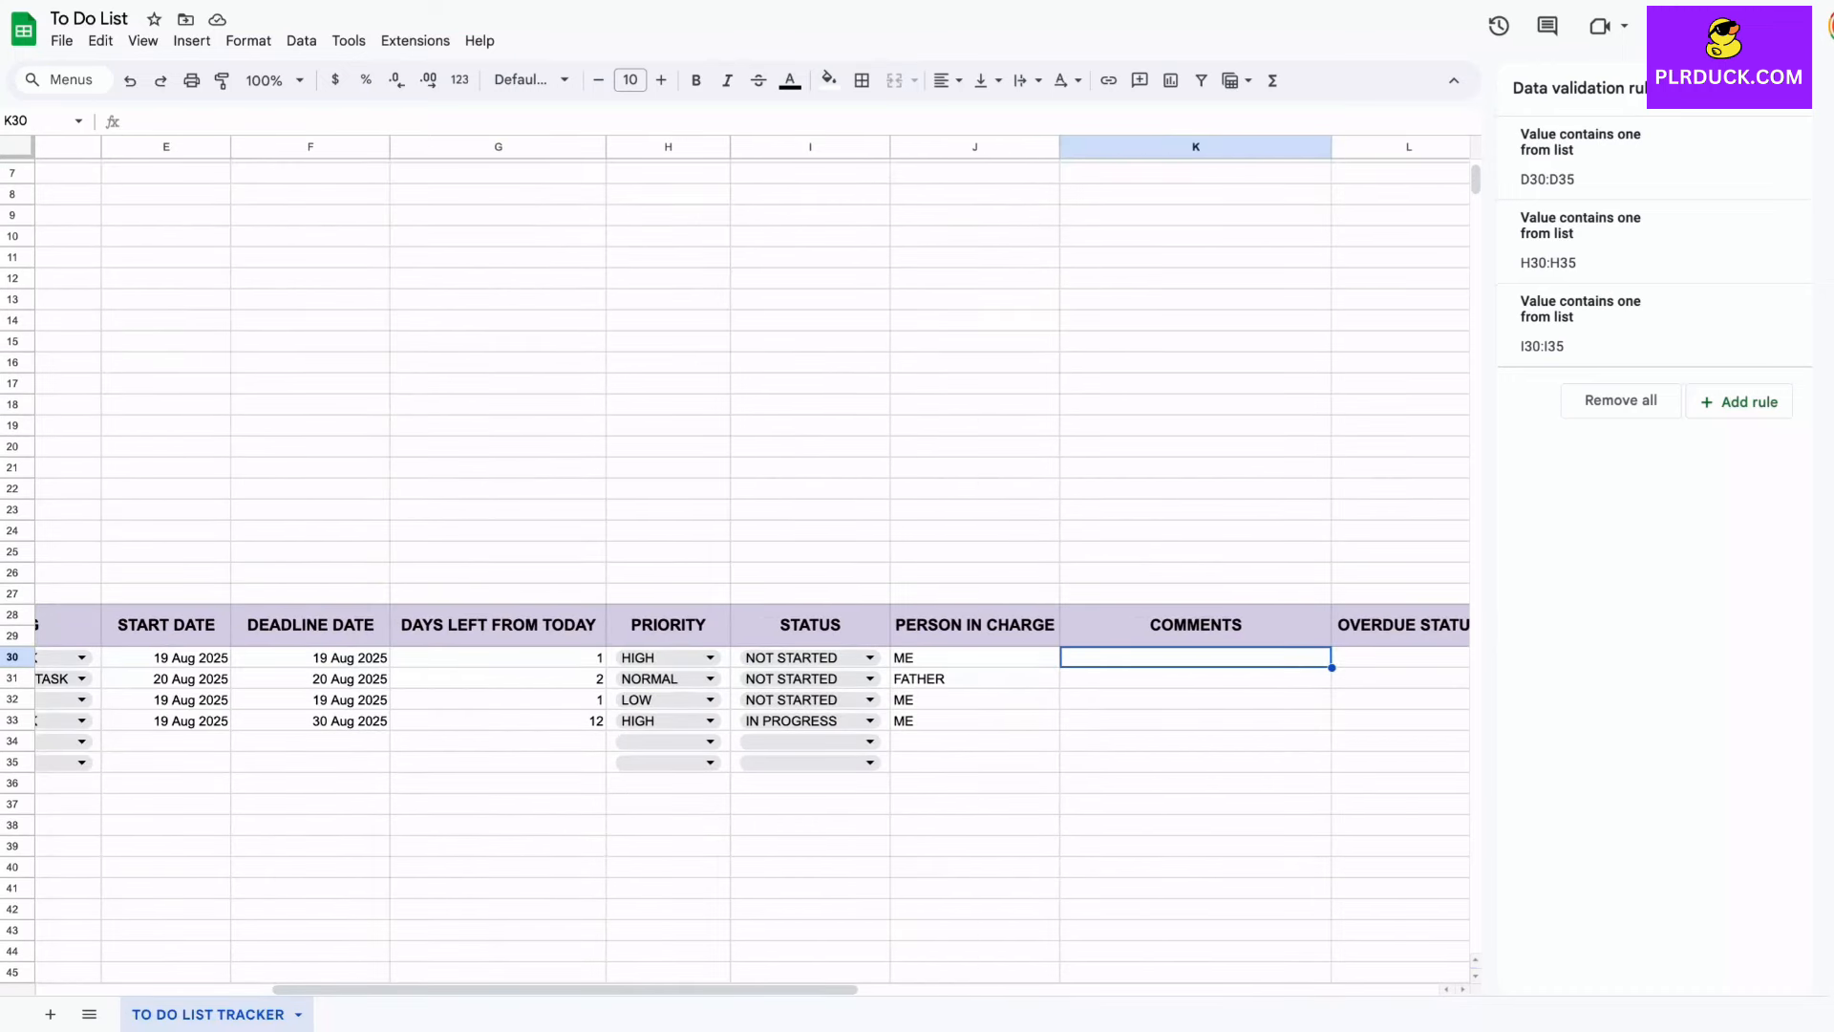
double_click(1154, 658)
type("ASKING FOR")
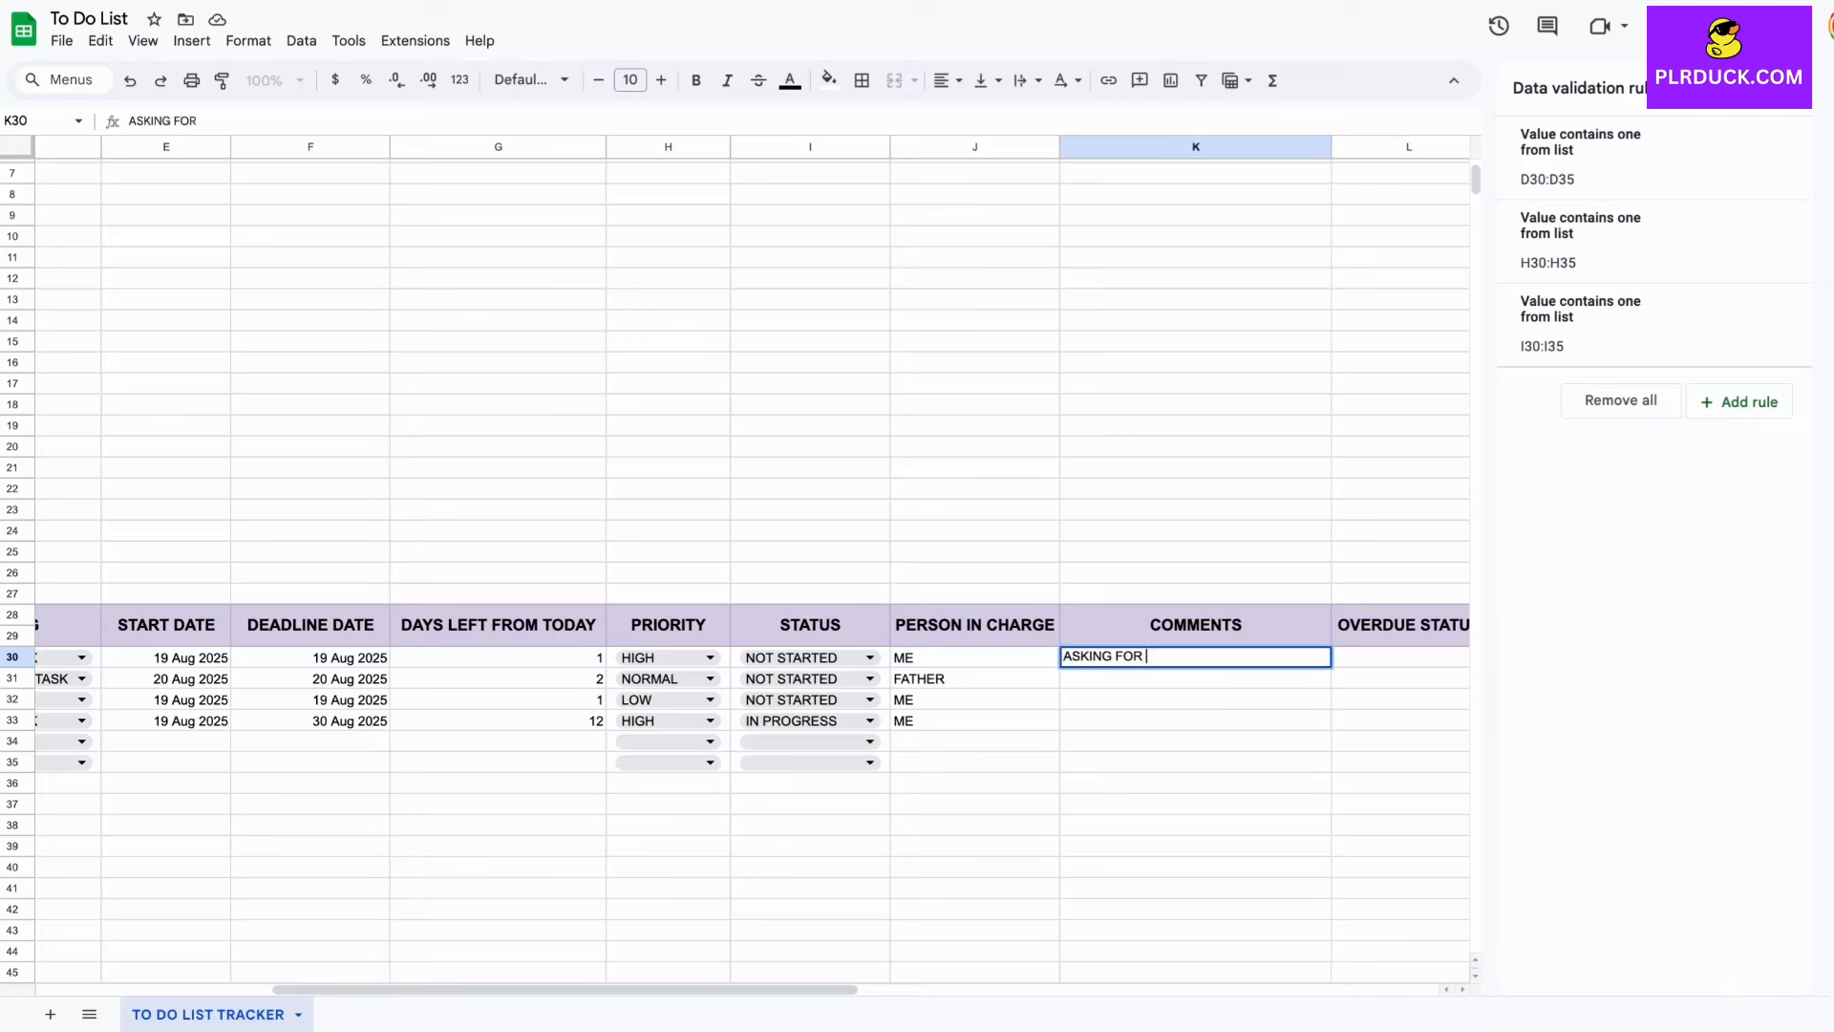
type(" LEAVE ON -- DAY")
left_click(1195, 763)
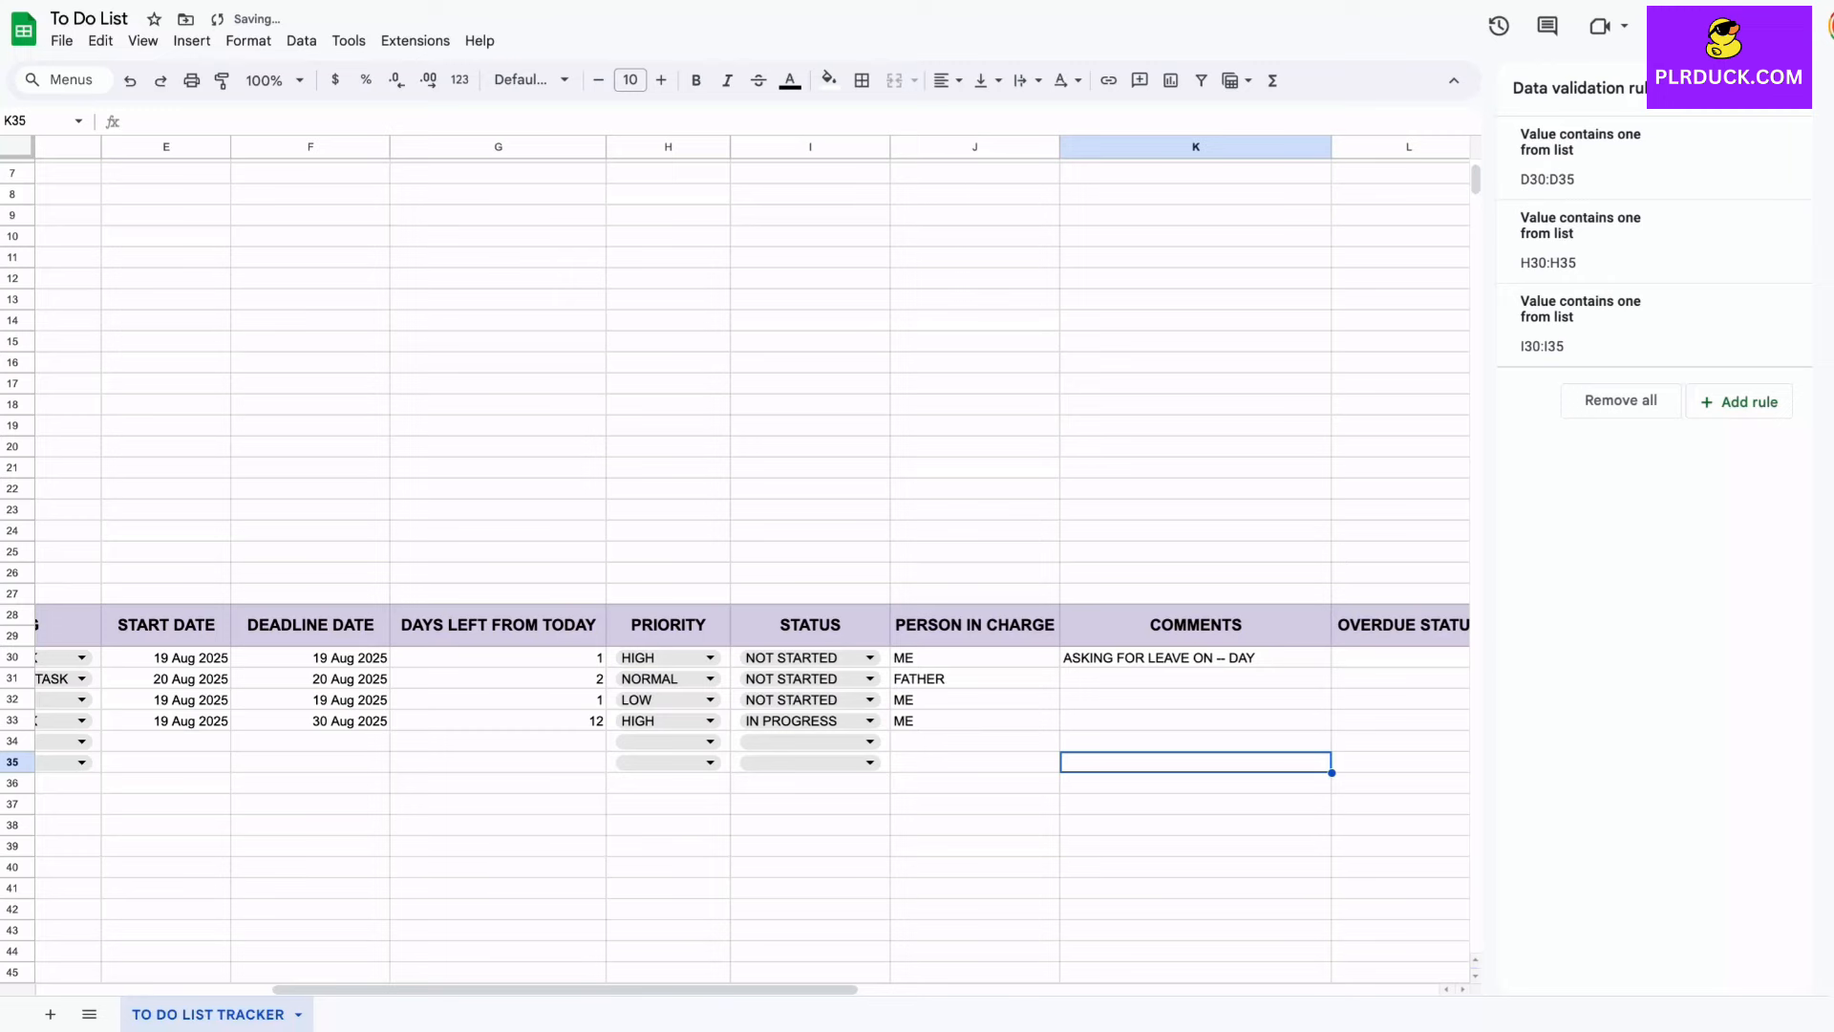
scroll(752, 563, "left", 5)
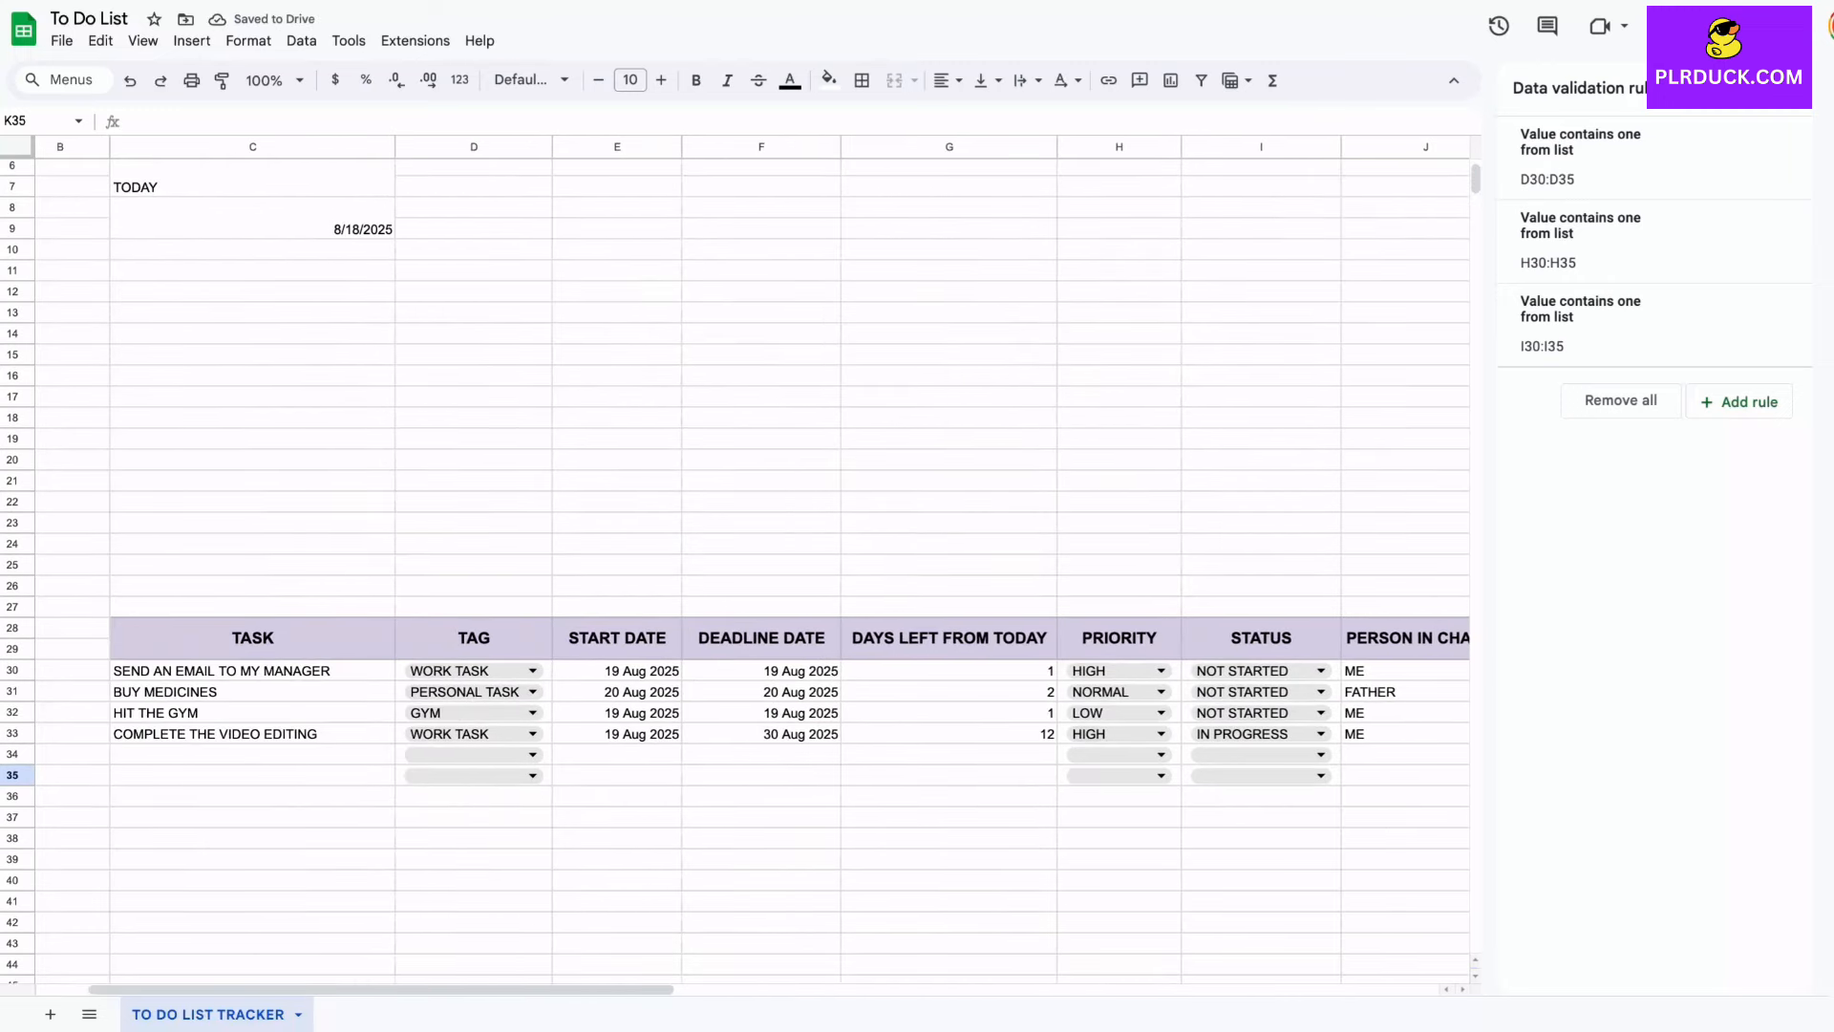
Step: Select the first OVERDUE STATUS cell, L30, and close the data validation rules
scroll(752, 563, "right", 5)
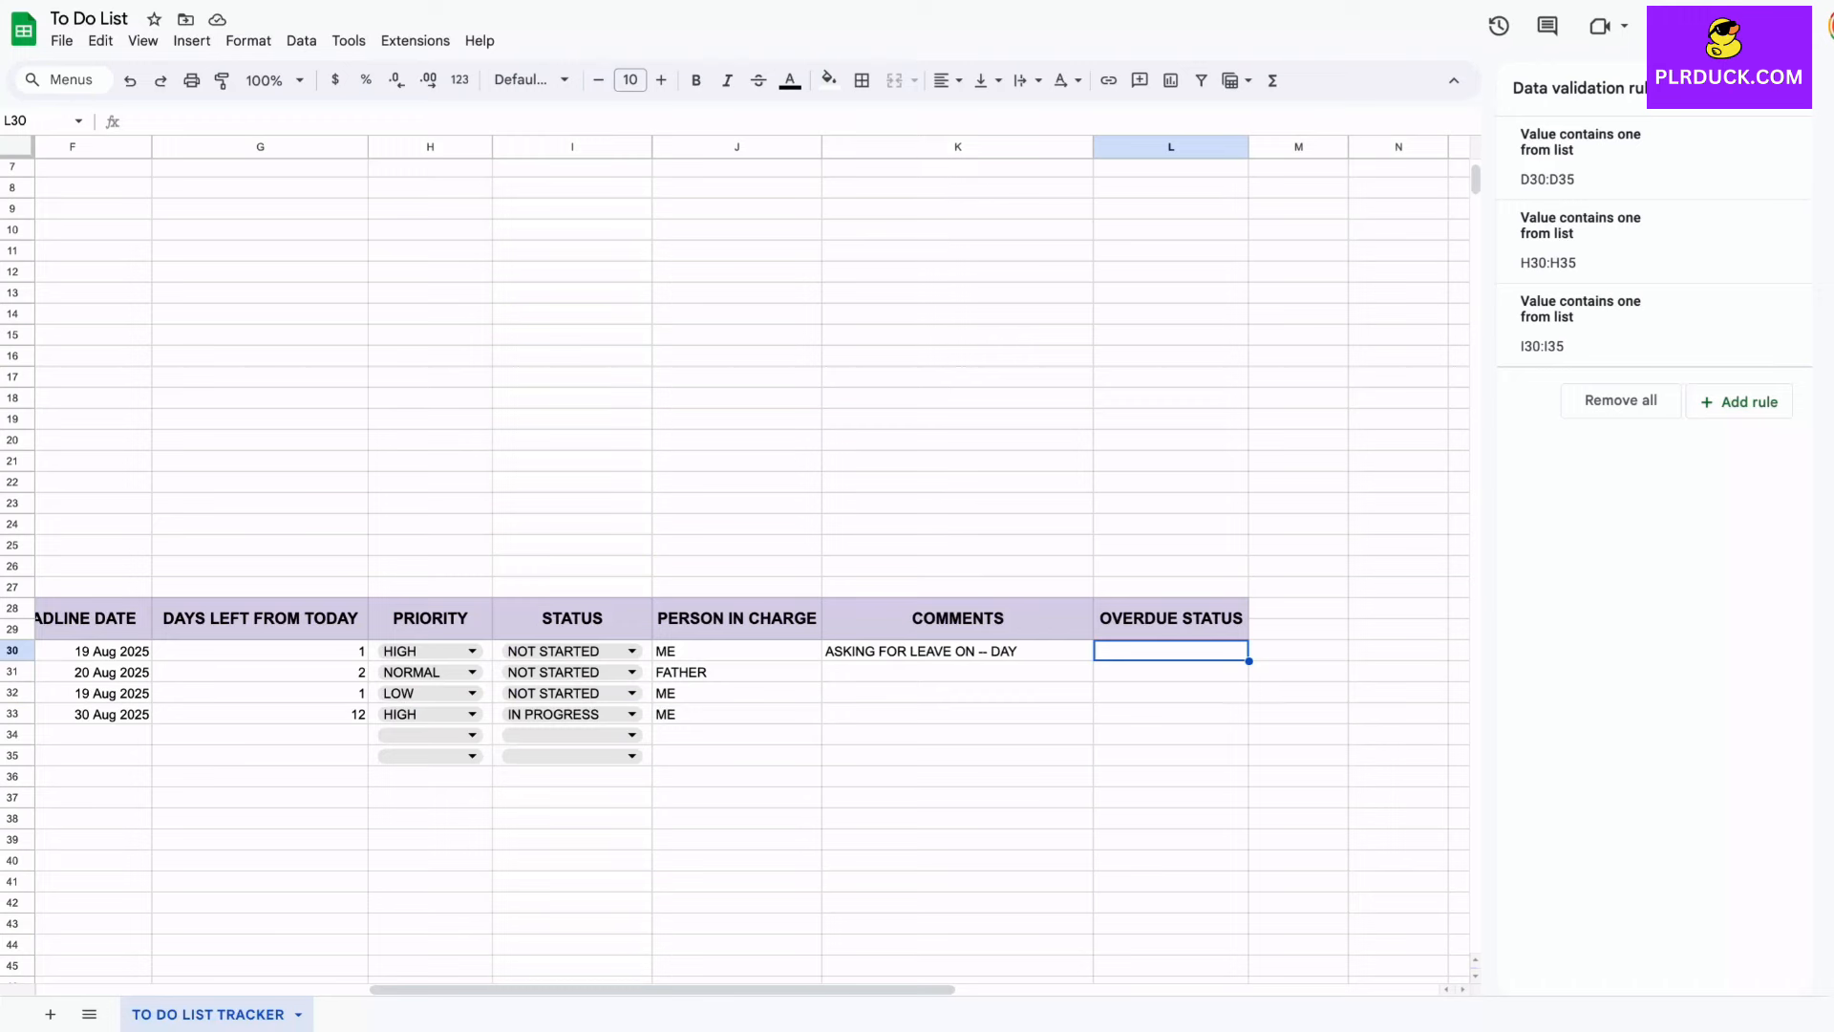
left_click(1171, 693)
left_click(1171, 651)
left_click(1785, 88)
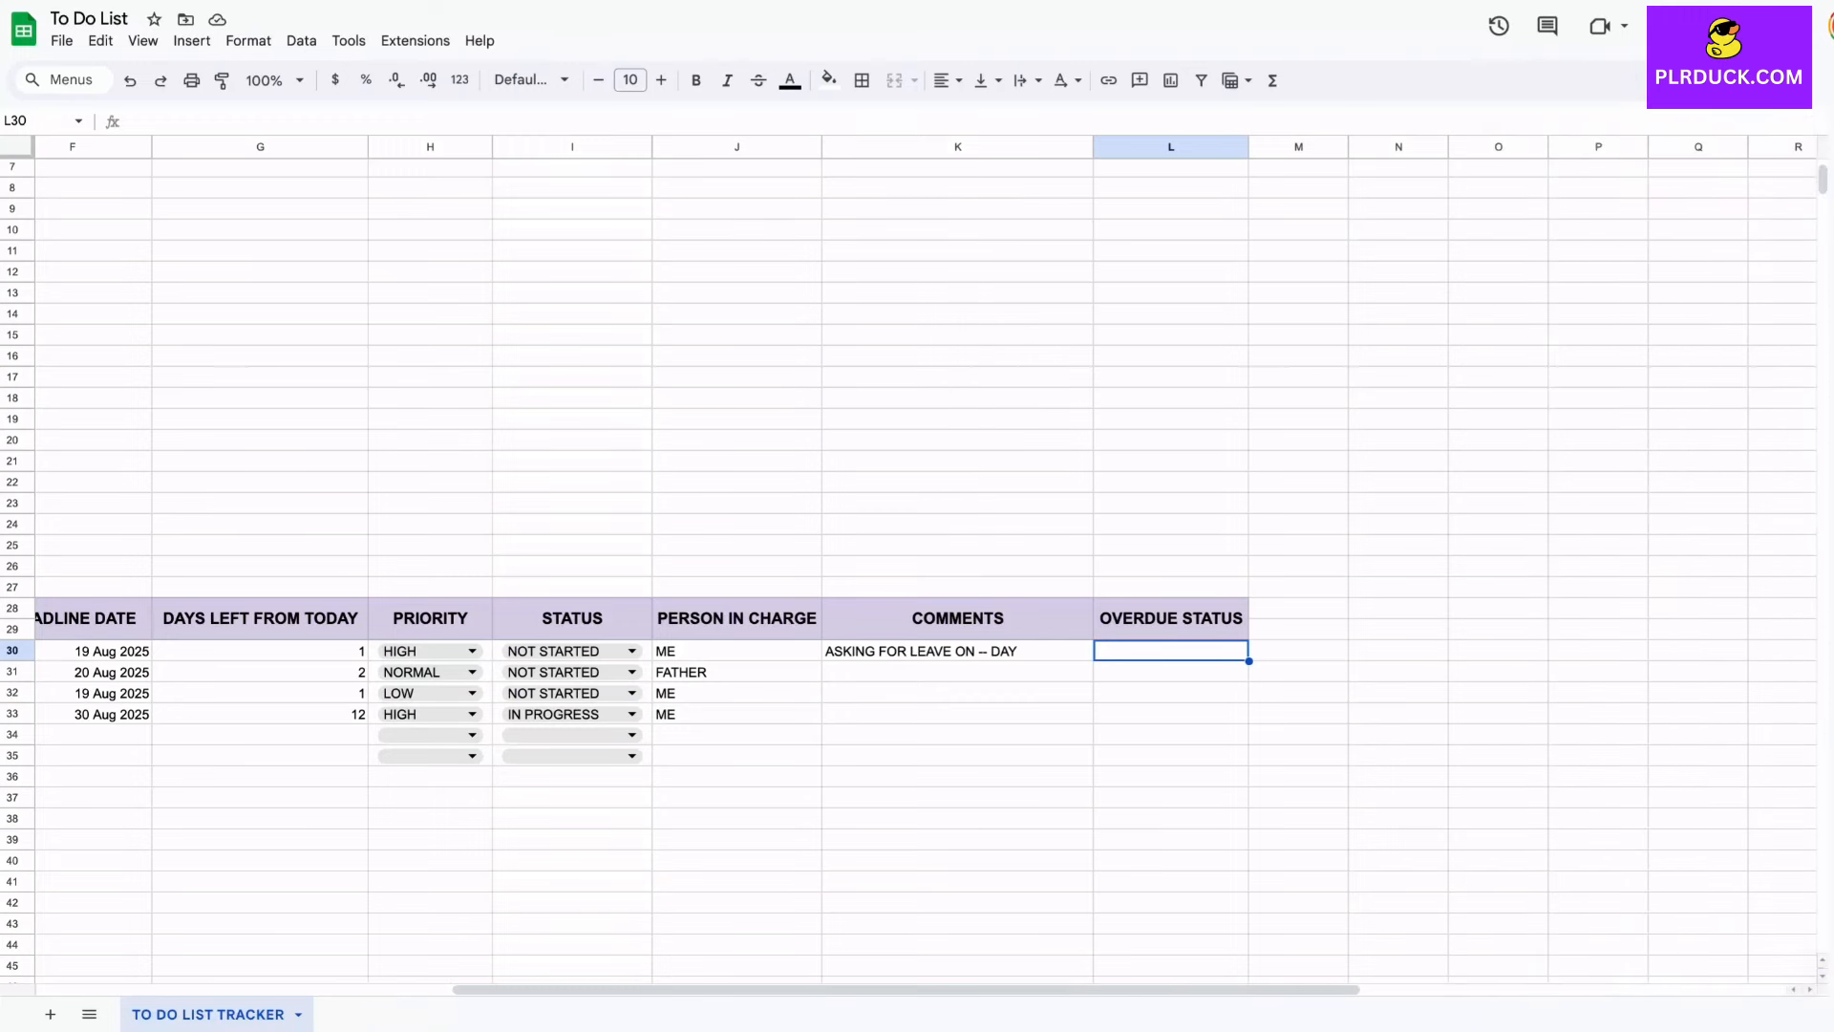
Step: Examine the DAYS LEFT FROM TODAY formulas and values for the four tasks in G30 to G33
scroll(908, 563, "left", 3)
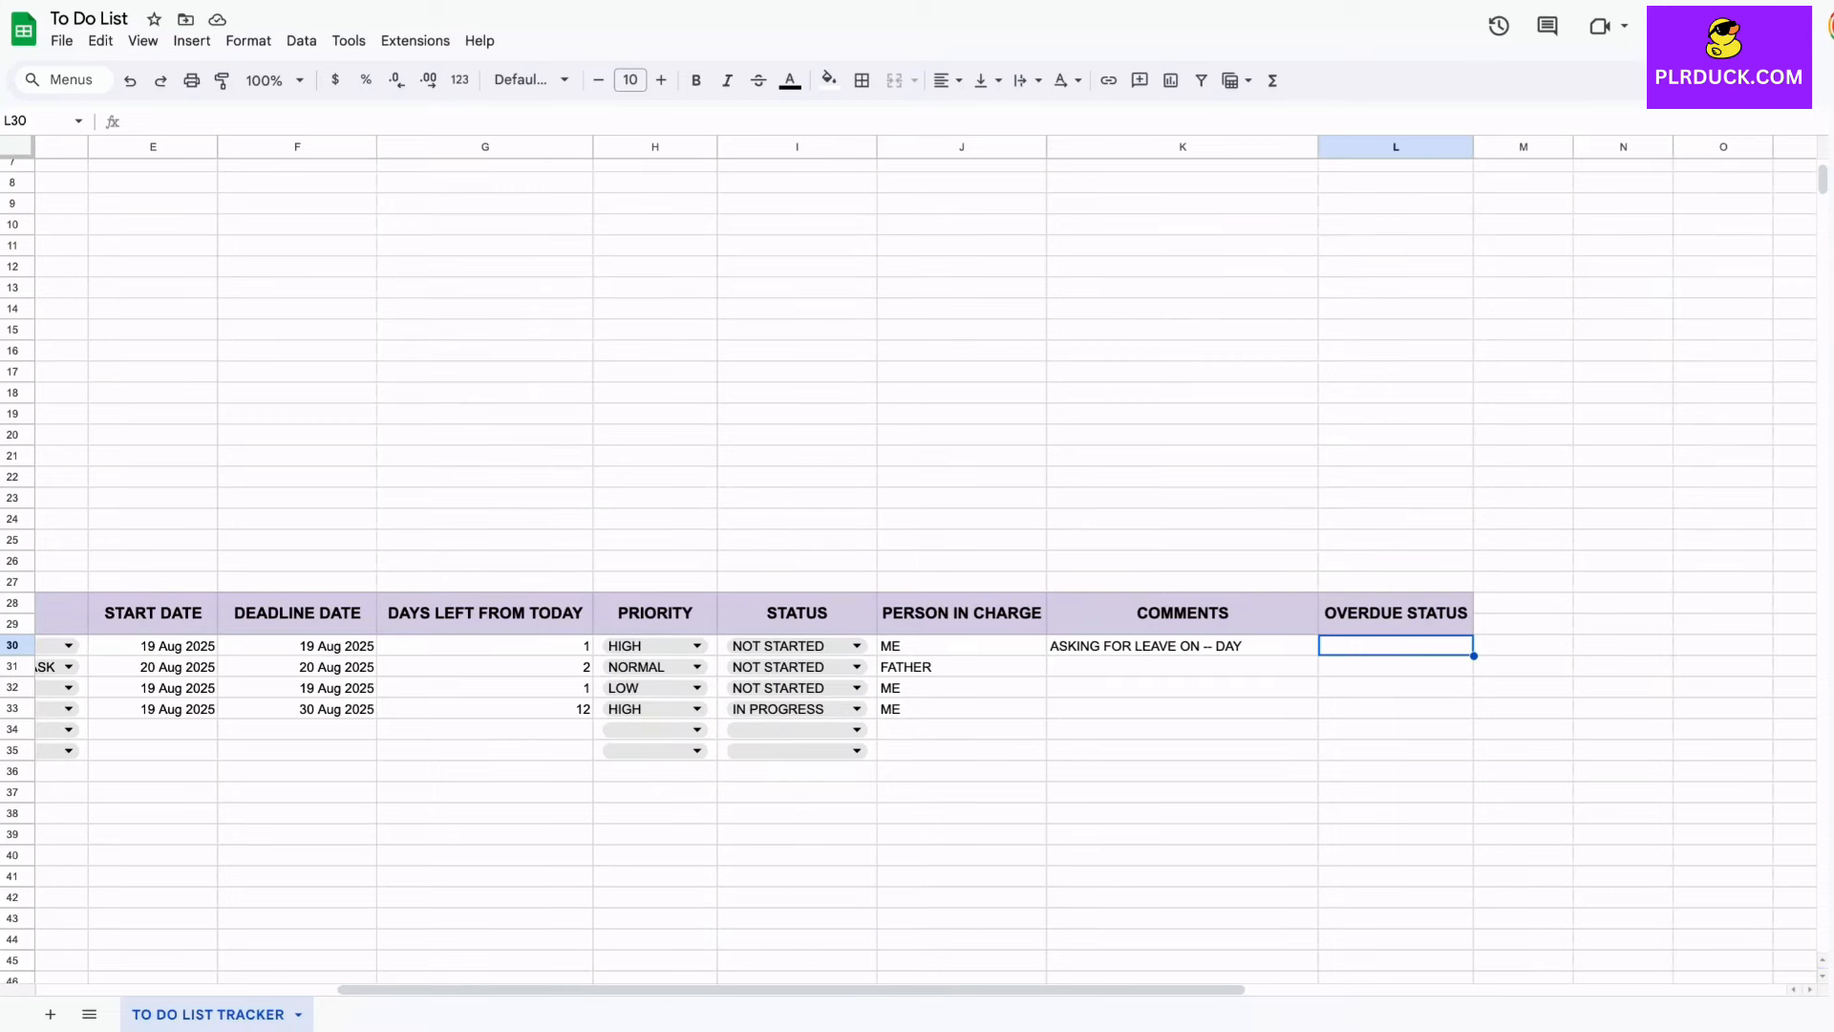
left_click(486, 646)
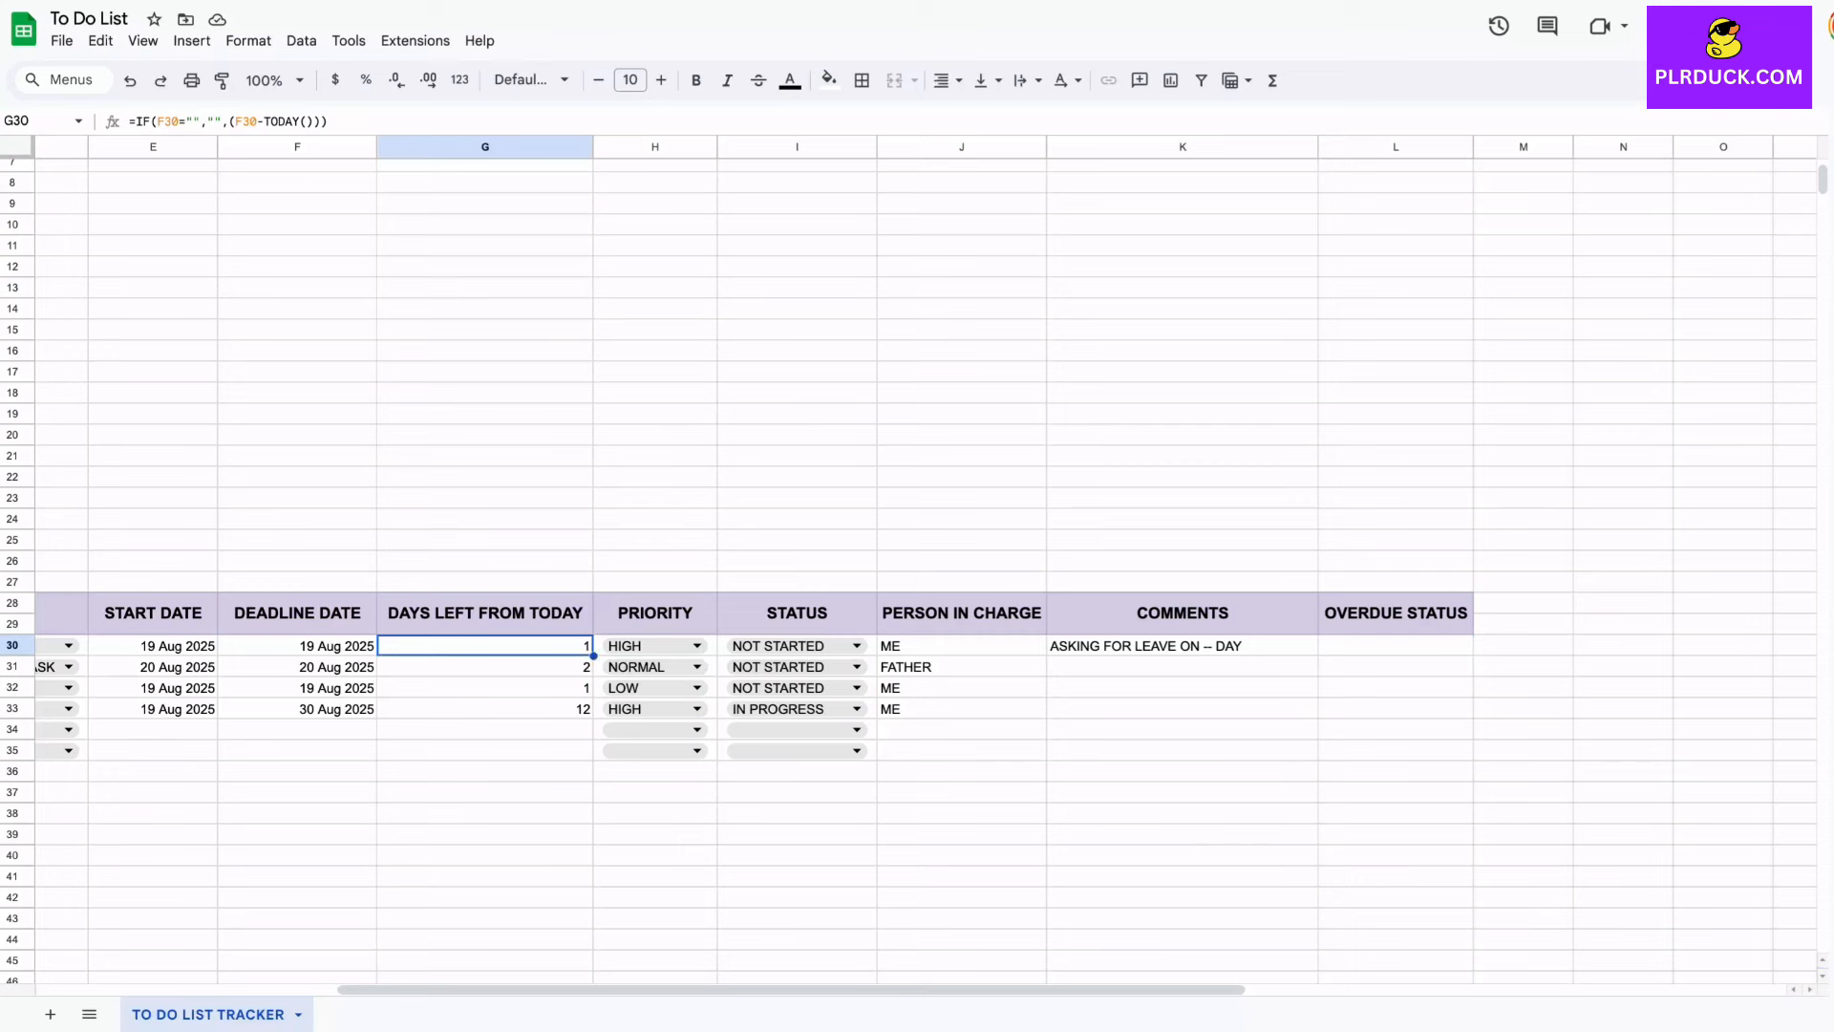
key("Down")
key("Down")
key("Down")
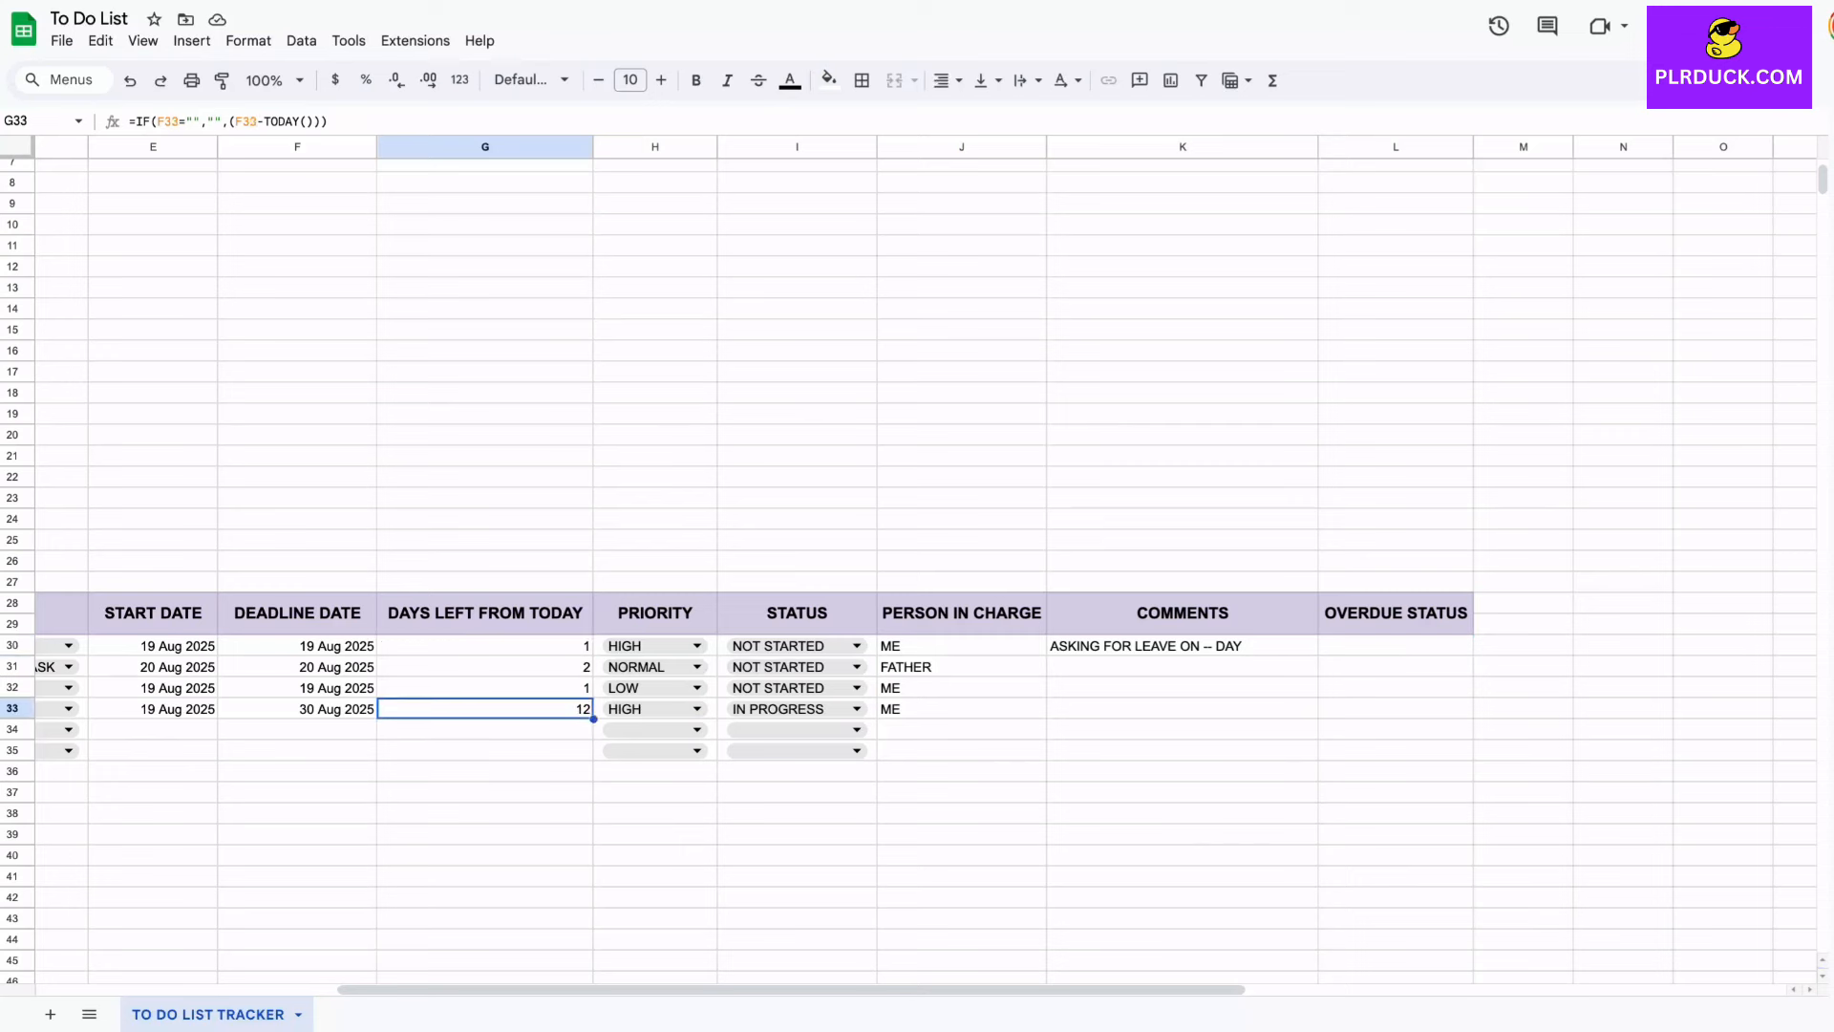
left_click(485, 646)
left_click(485, 667)
left_click(485, 688)
left_click(485, 709)
Step: In L30, start an IFS formula that returns "NOT DUE" when G30>0
left_click(1396, 646)
type("=IF")
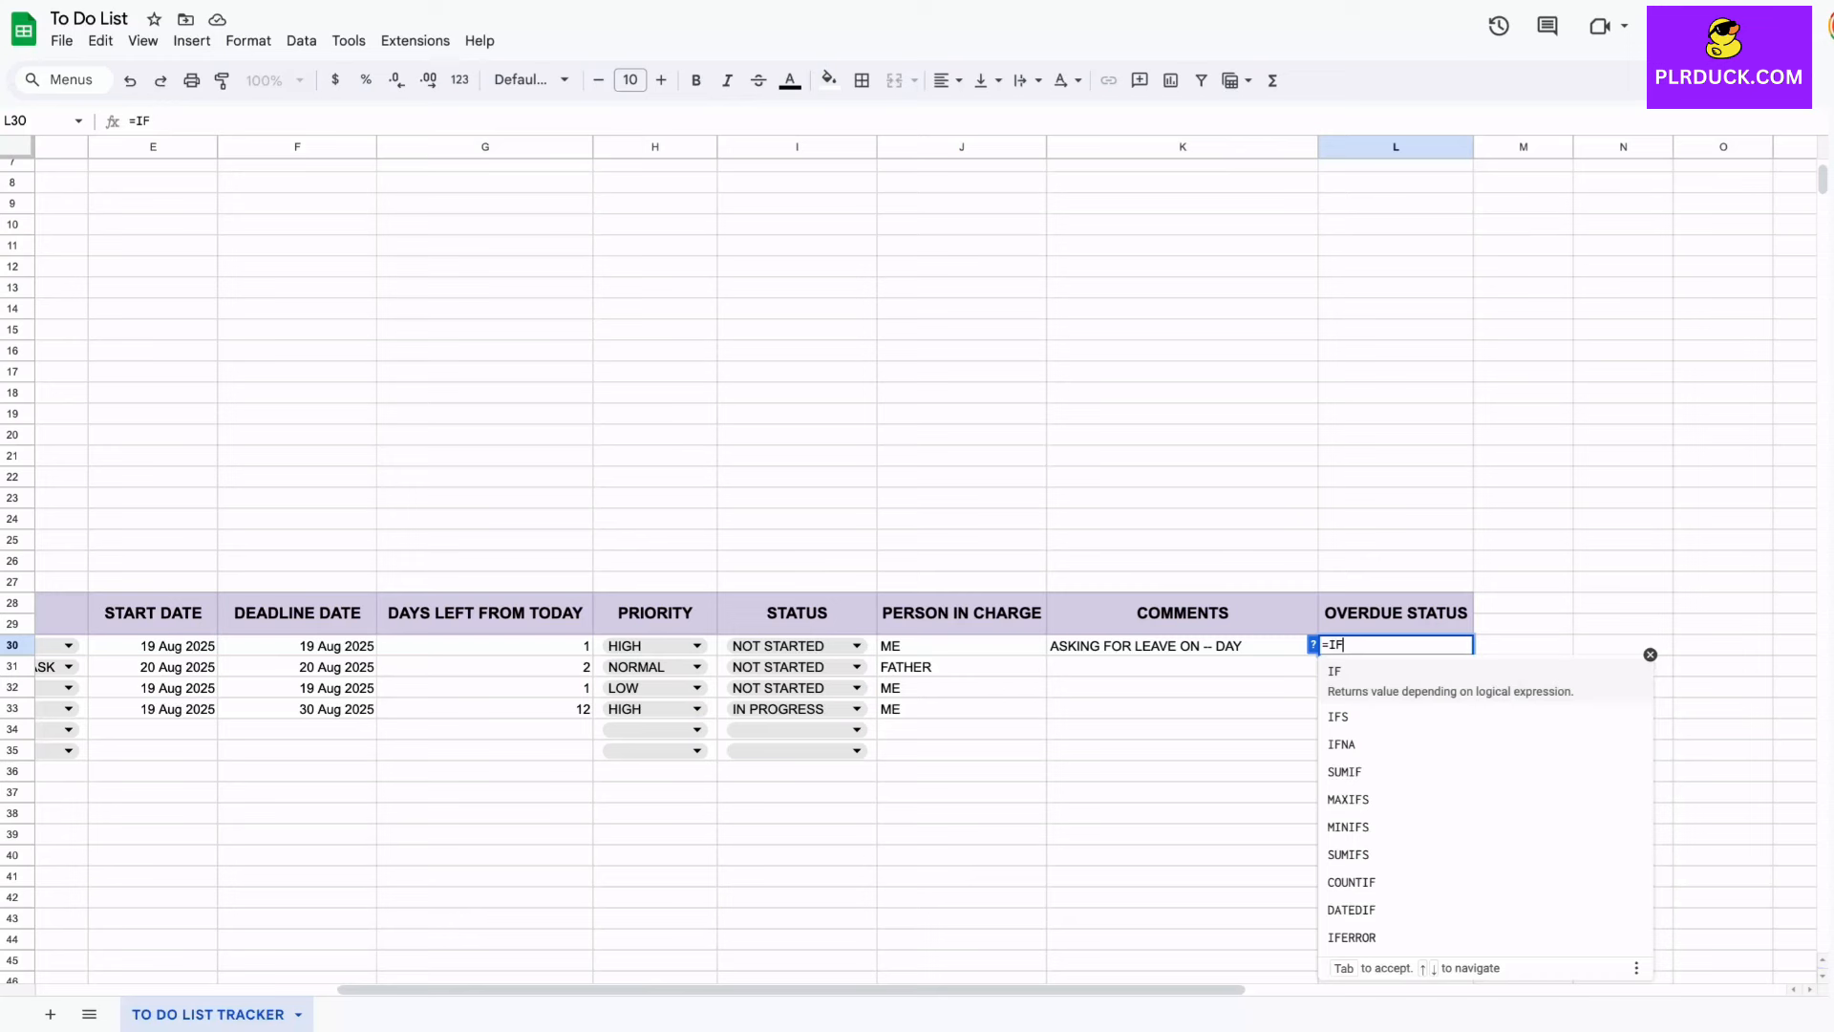
type("S")
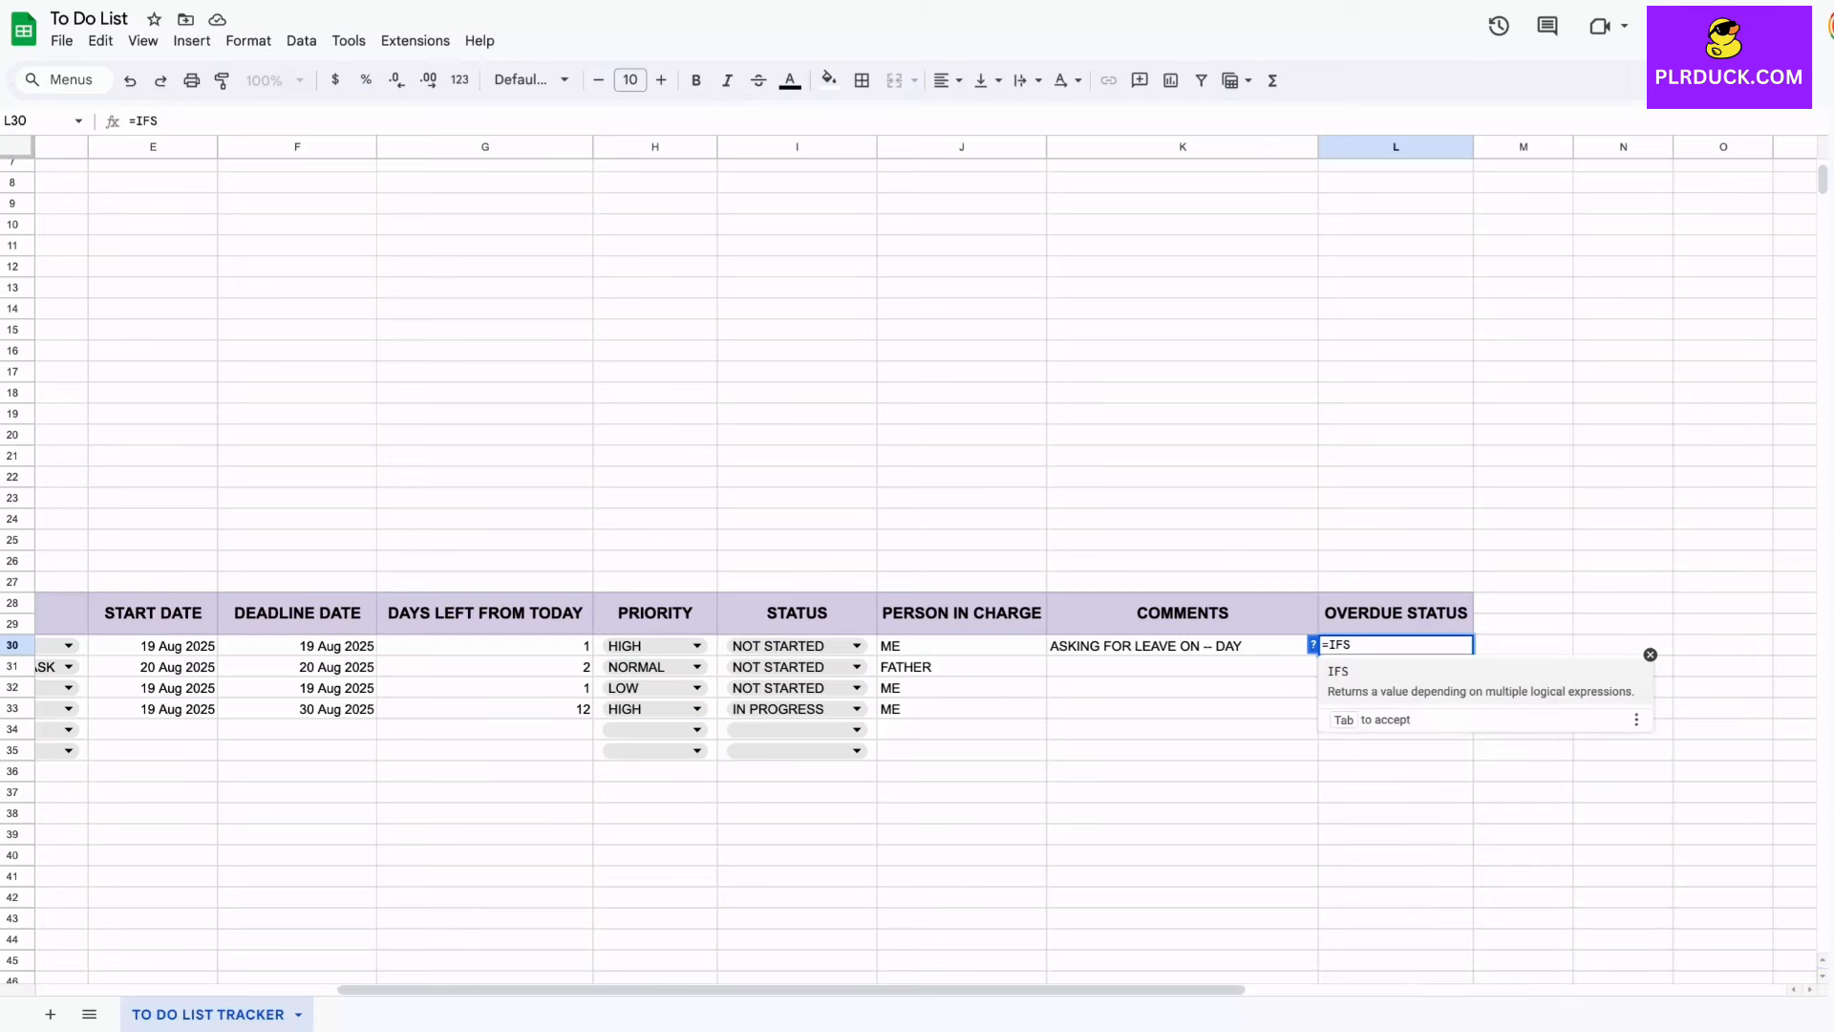
type("(")
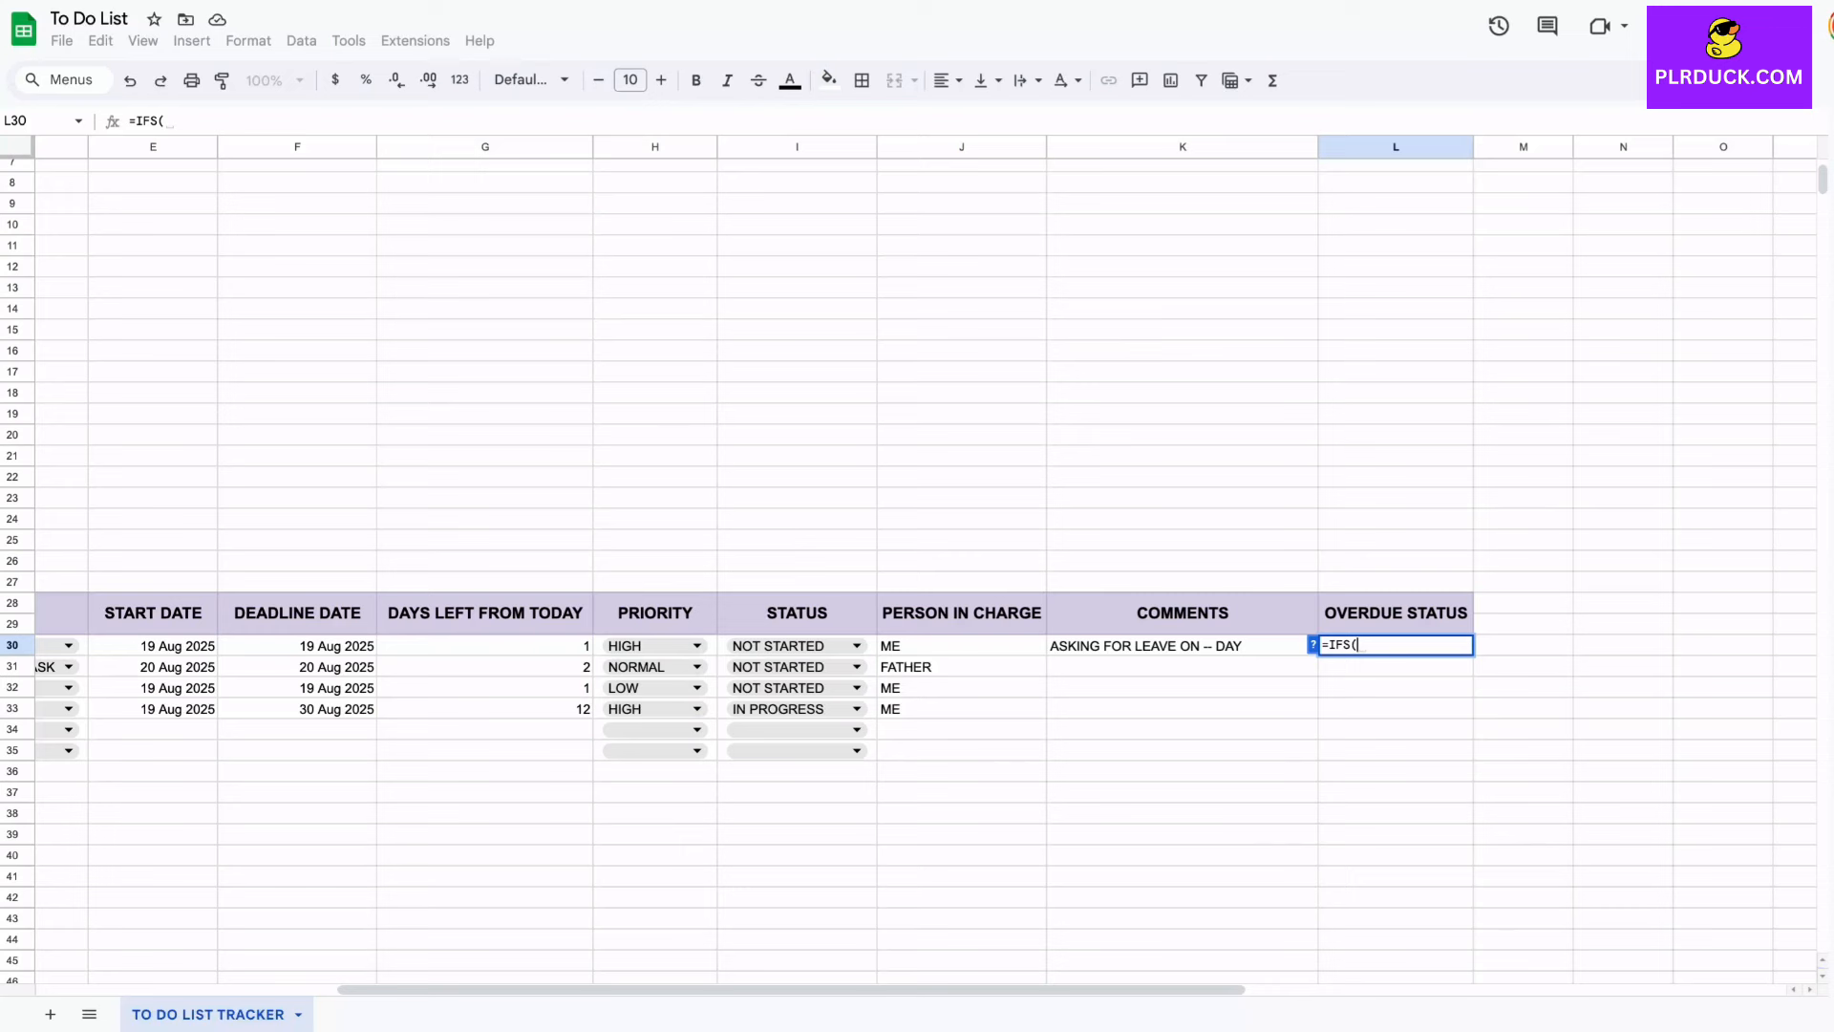
left_click(485, 646)
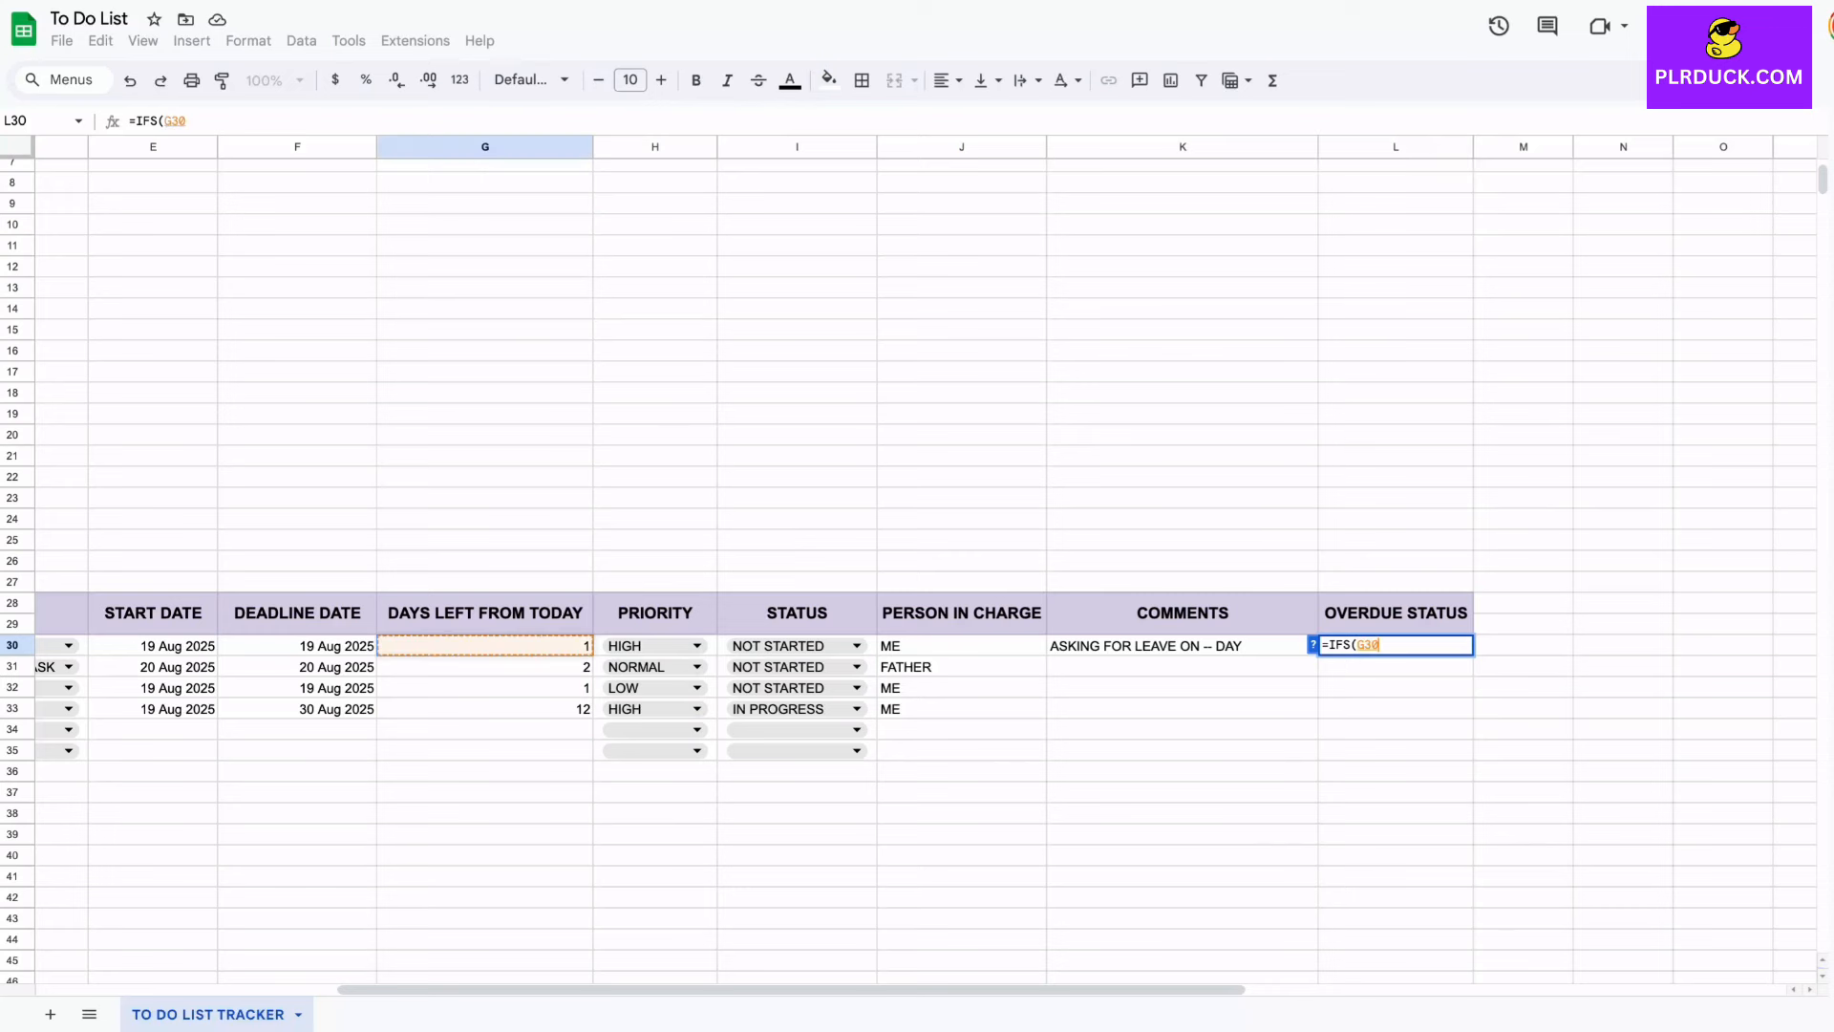
type(">0")
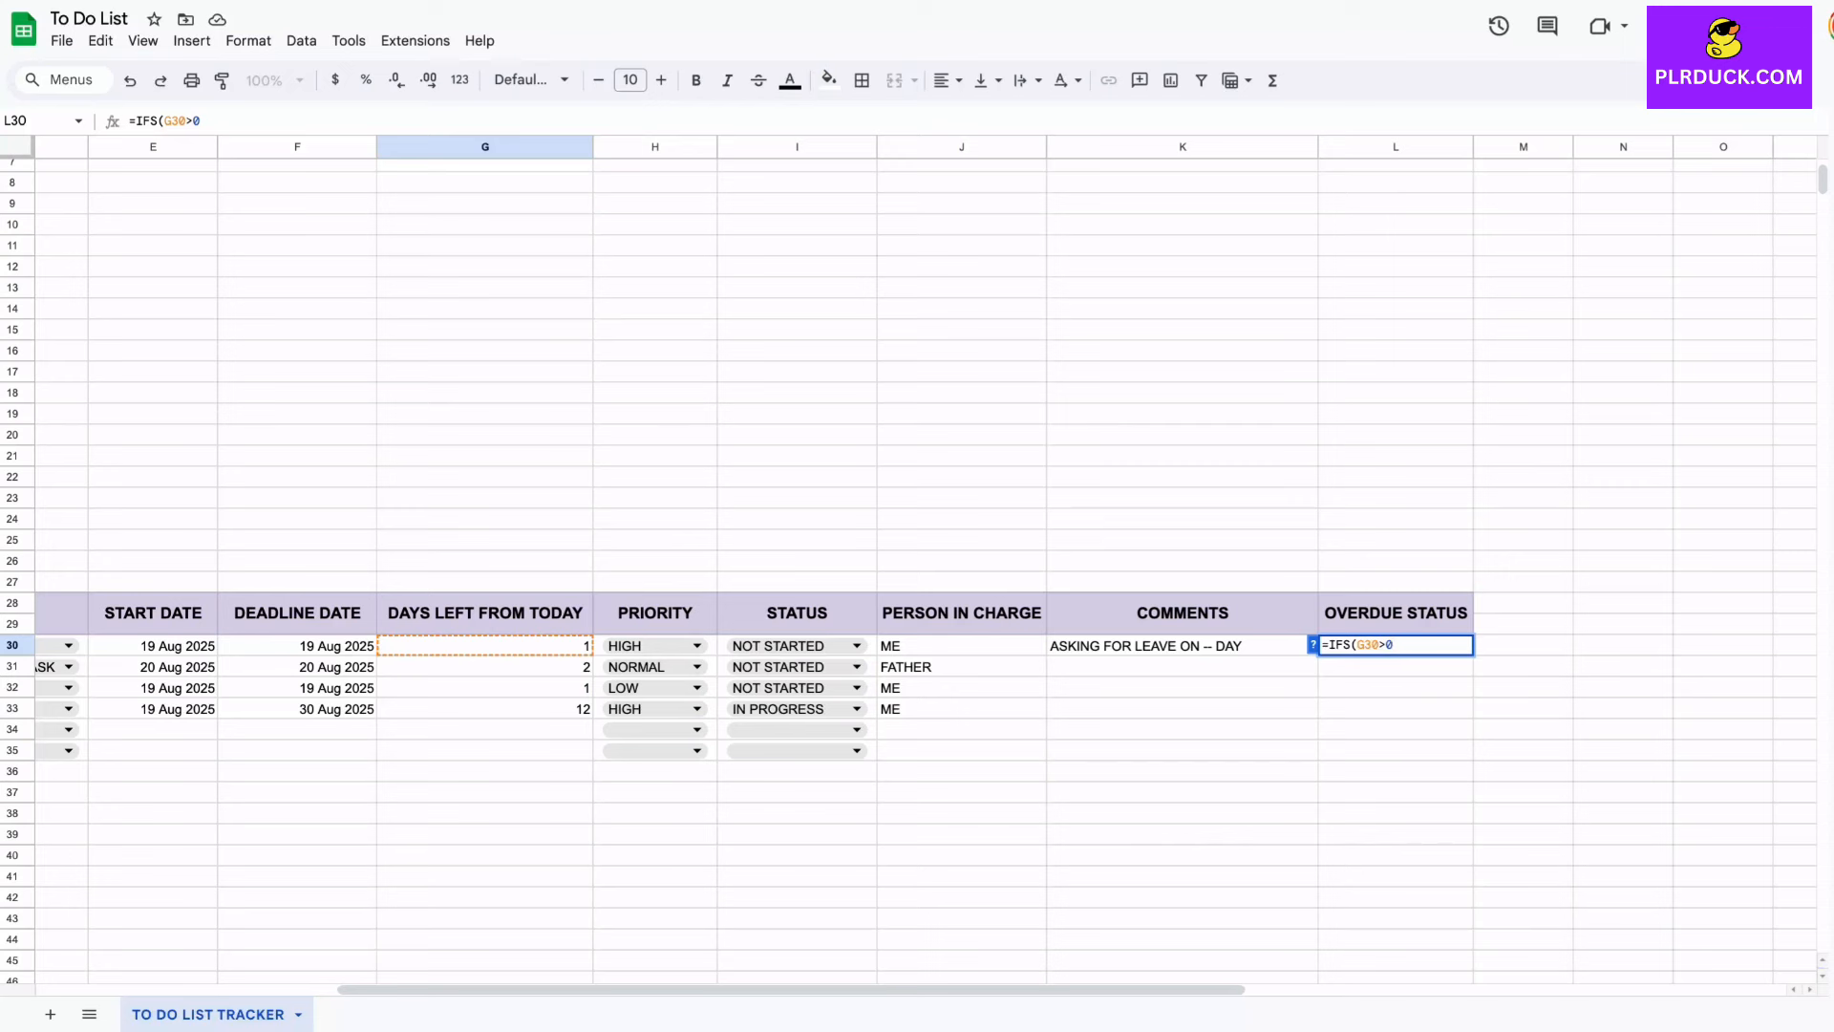
type(",\"NOT DUE\",")
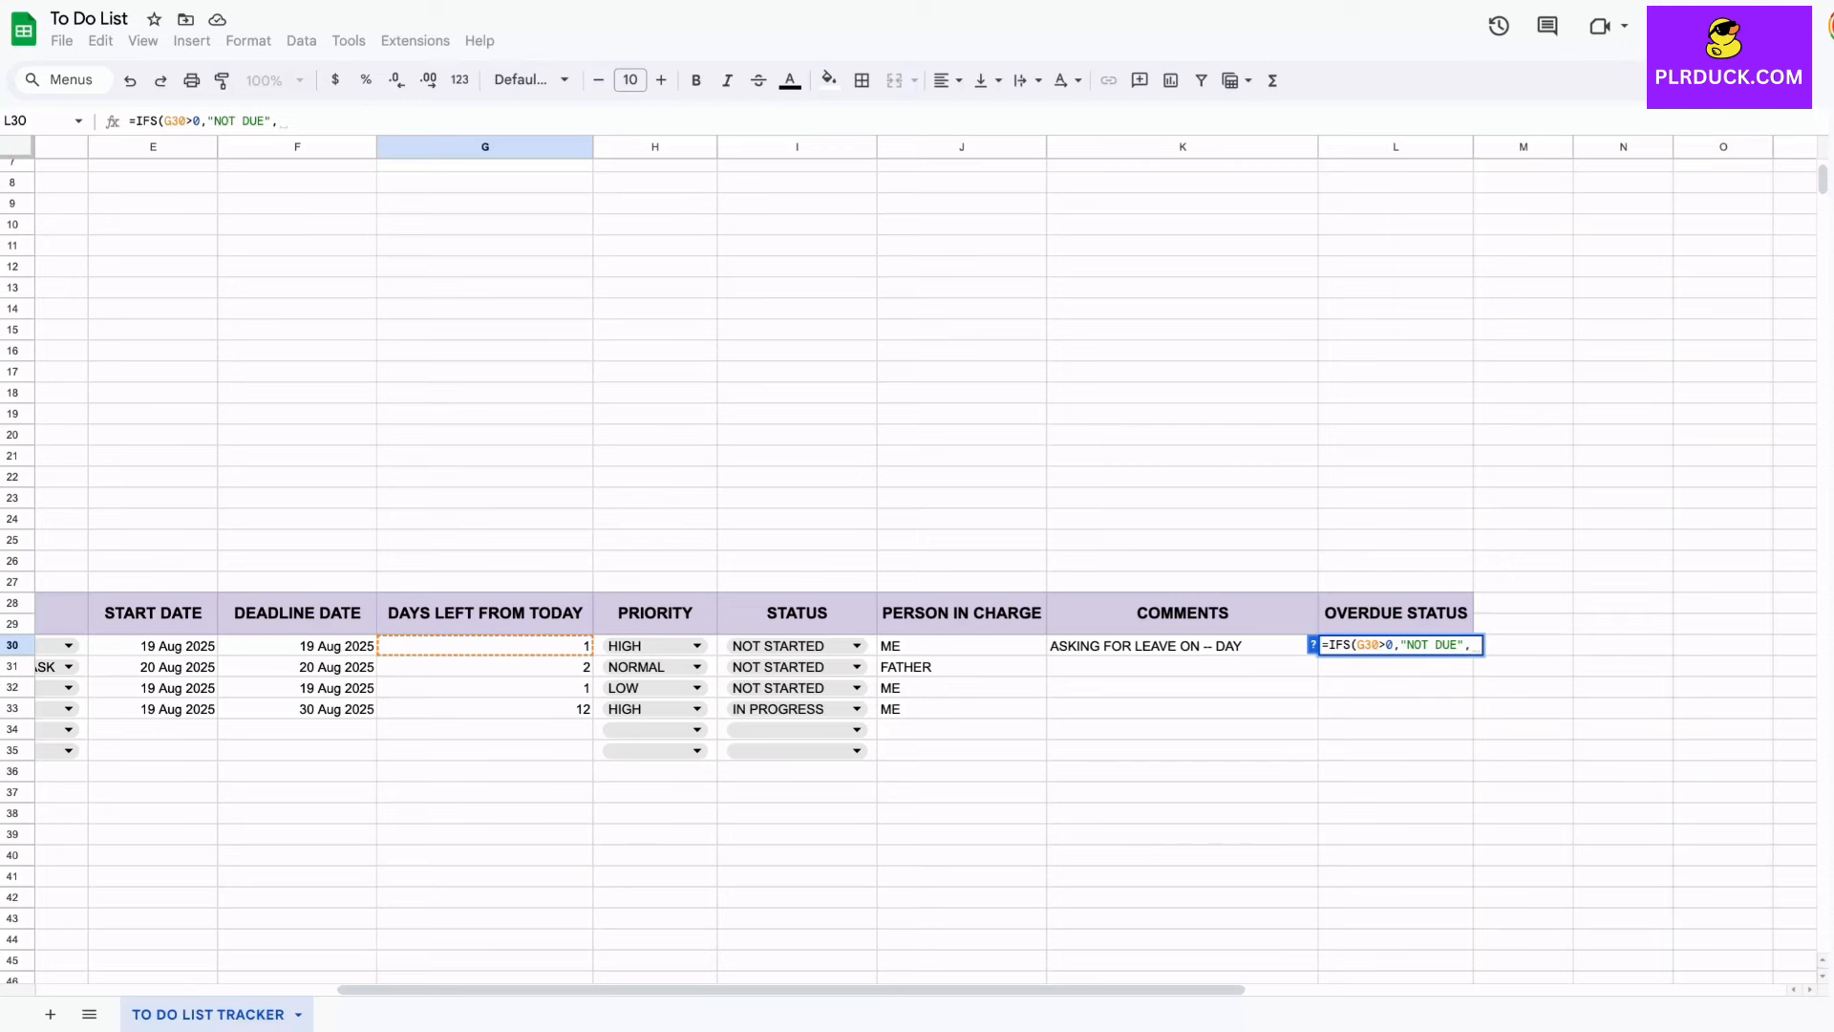
Step: Add a second IFS condition in L30 that returns "DUE TODAY" when G30=0
left_click(554, 650)
type("=")
type("0=0")
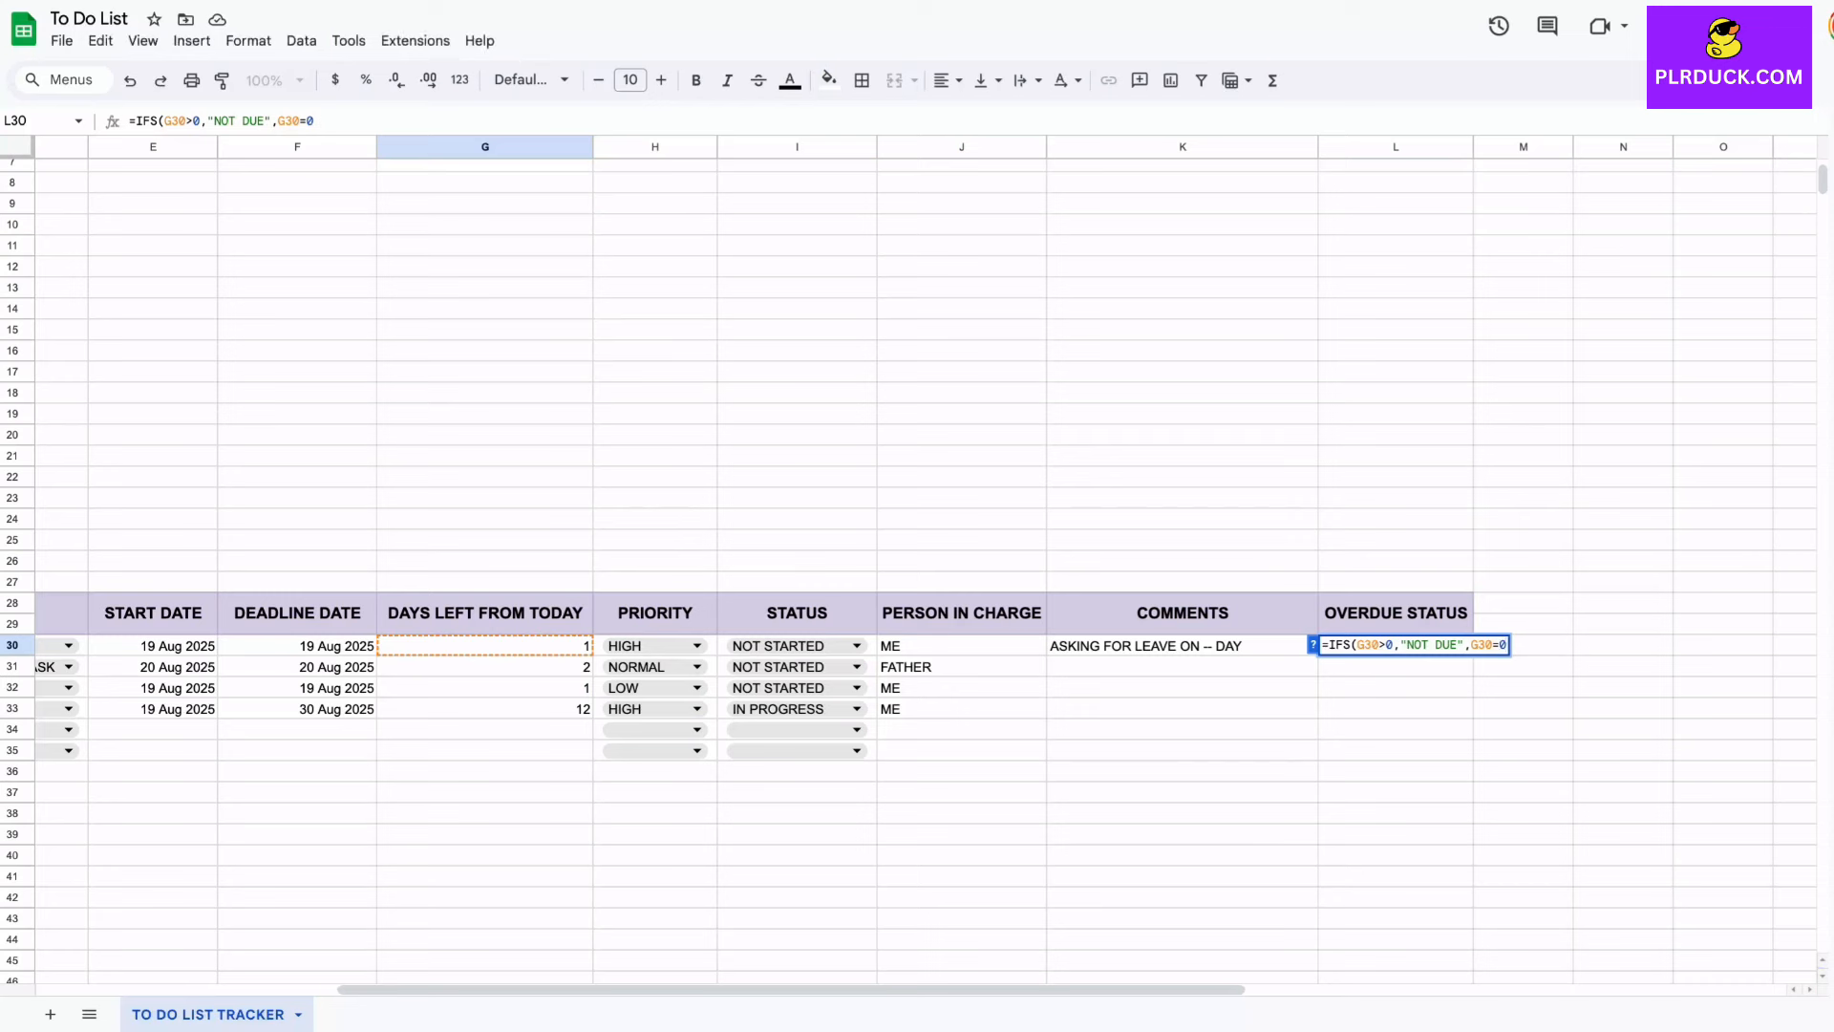
type(",")
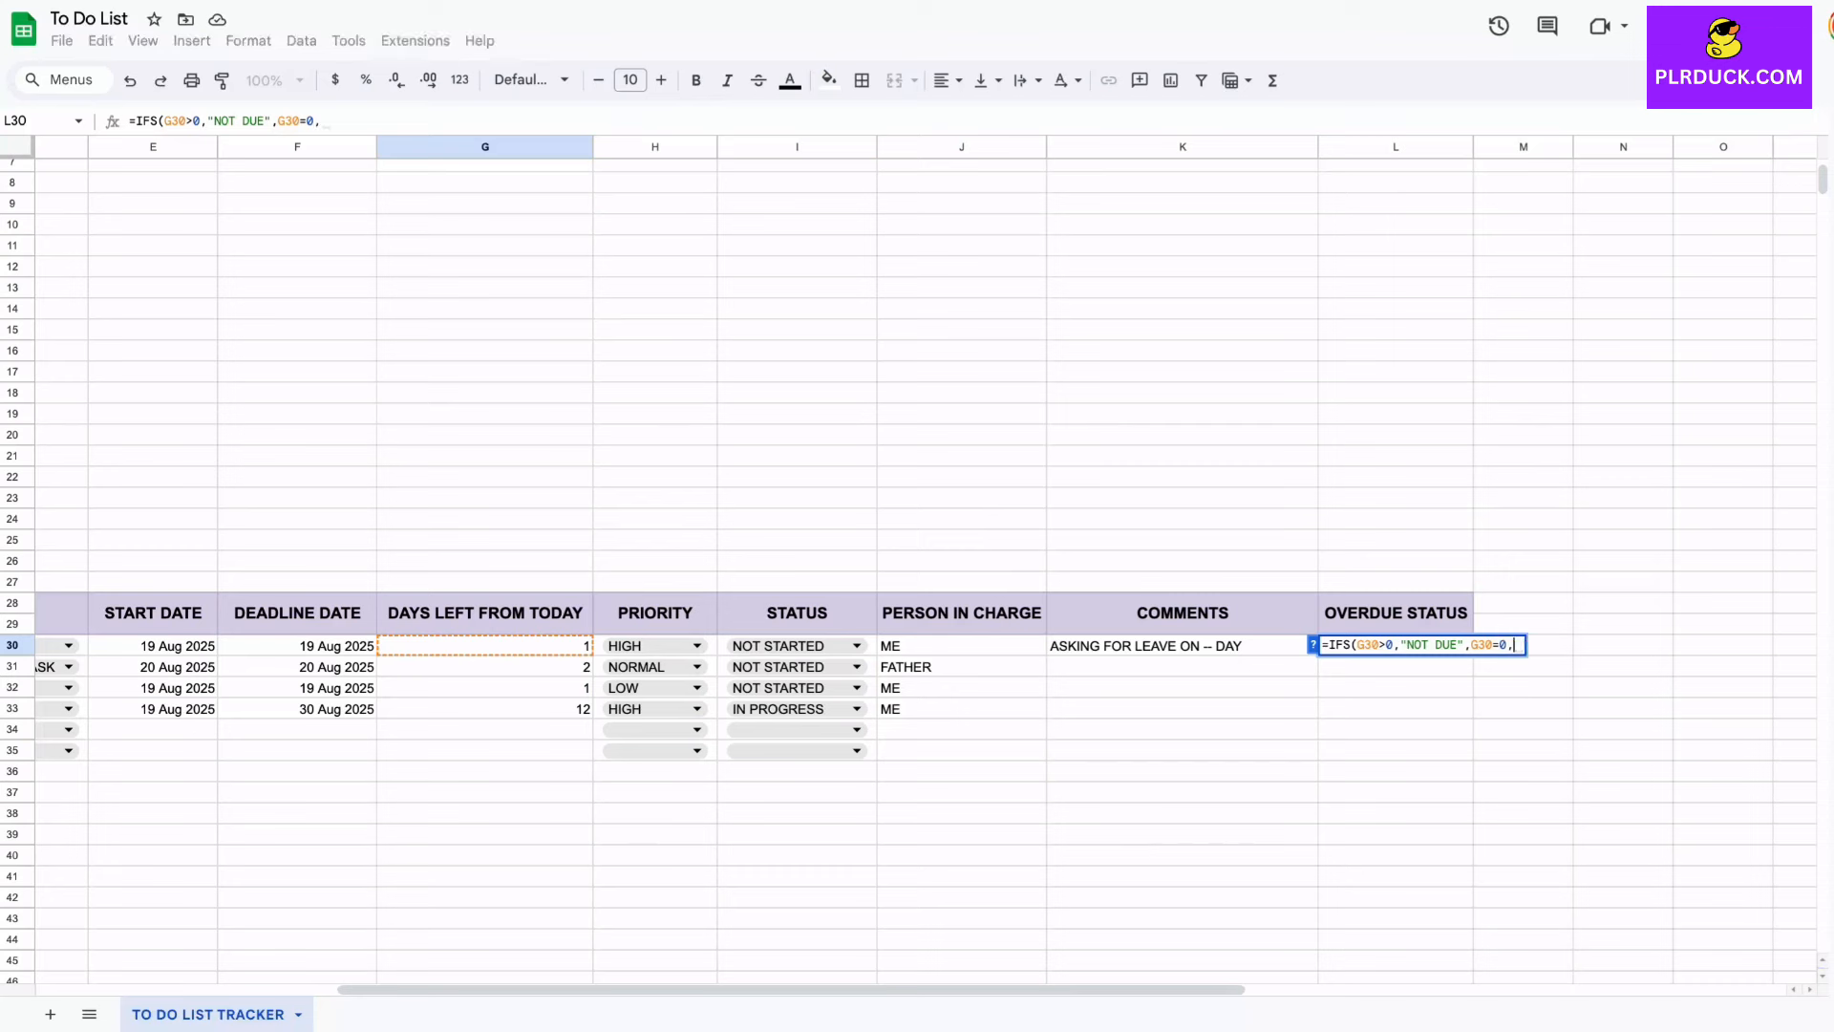
type("\"DUE TODAY\"")
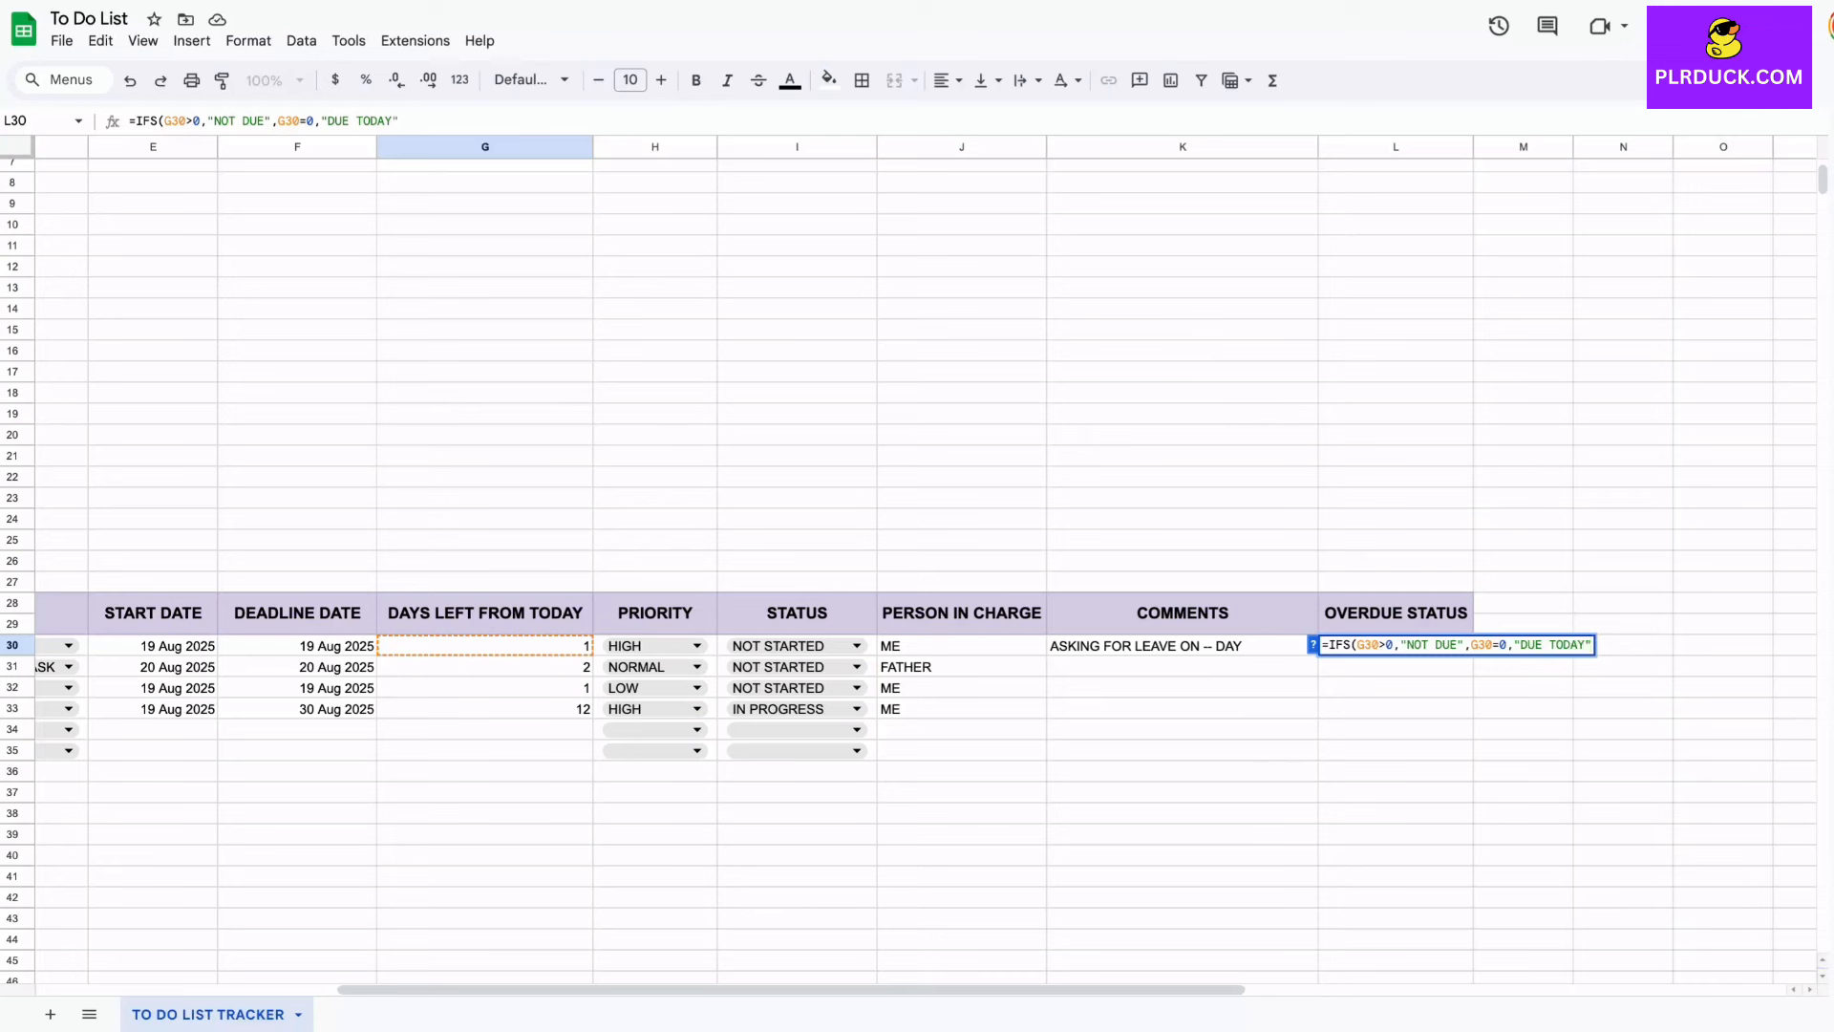
Step: Add the last IFS condition, G30<0 returning "OVERDUE", and complete the formula in L30
type(",G30")
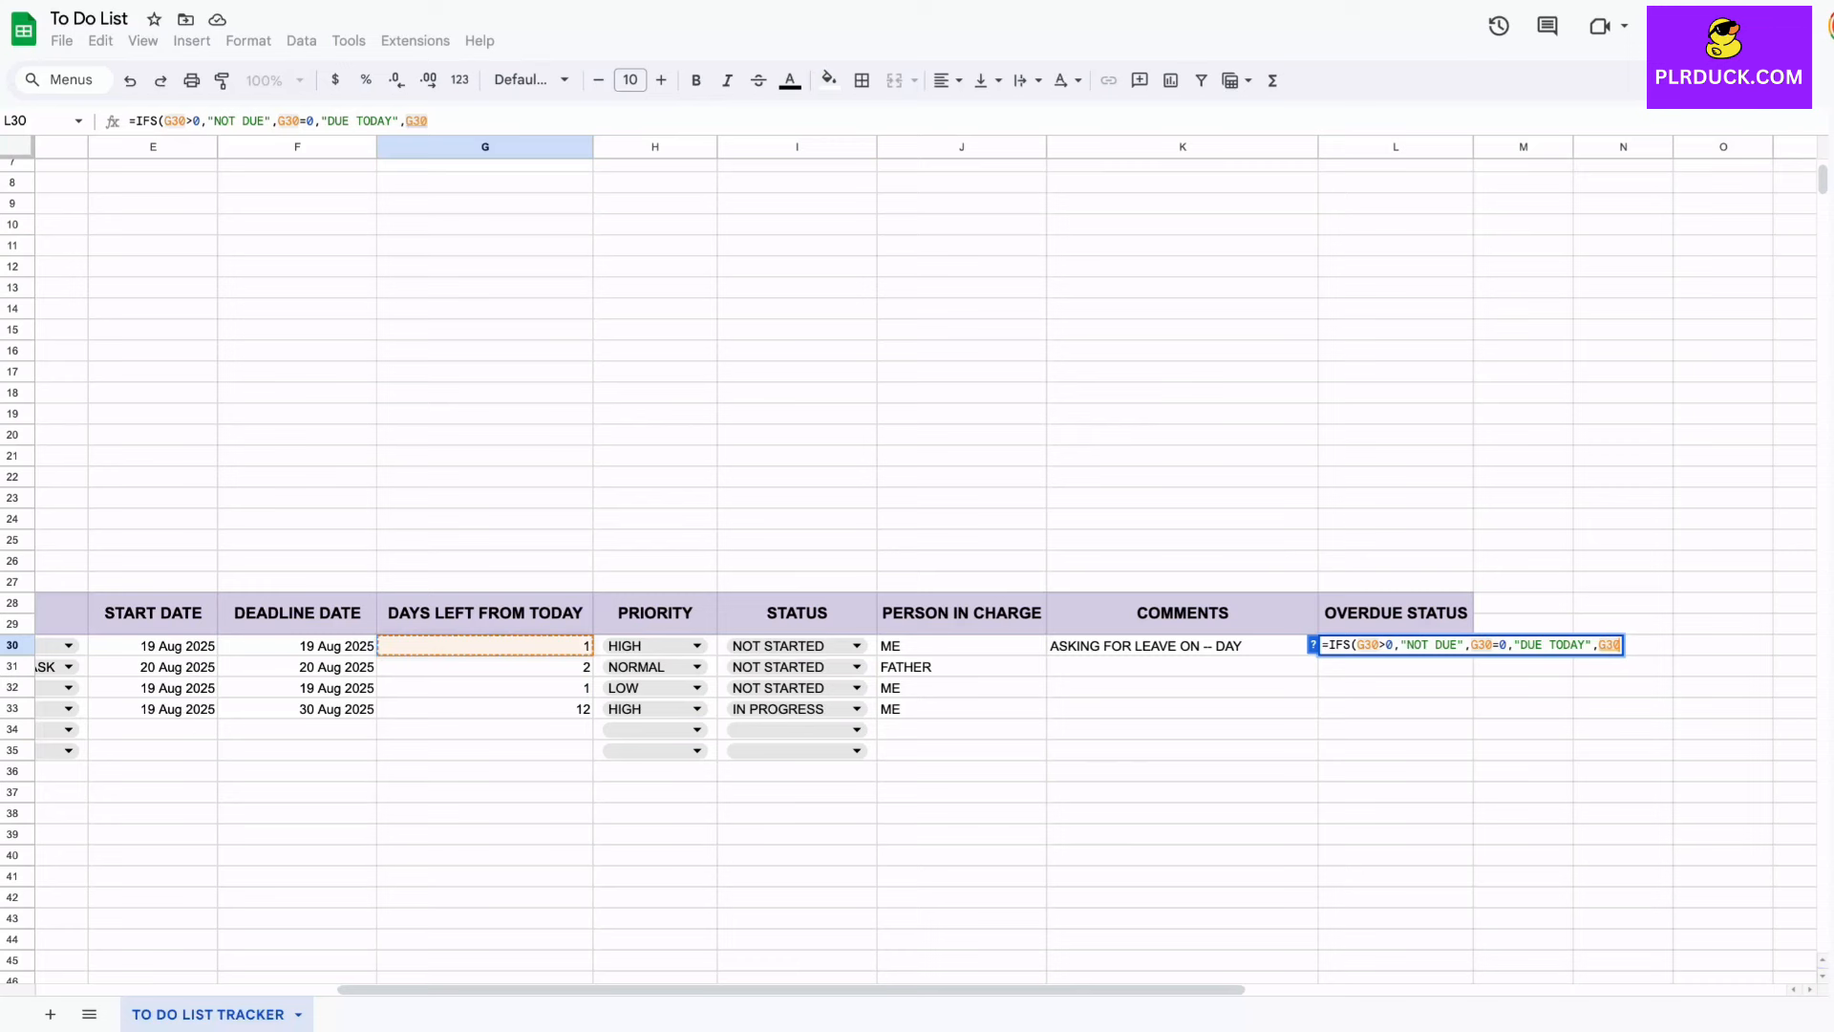
type("<0")
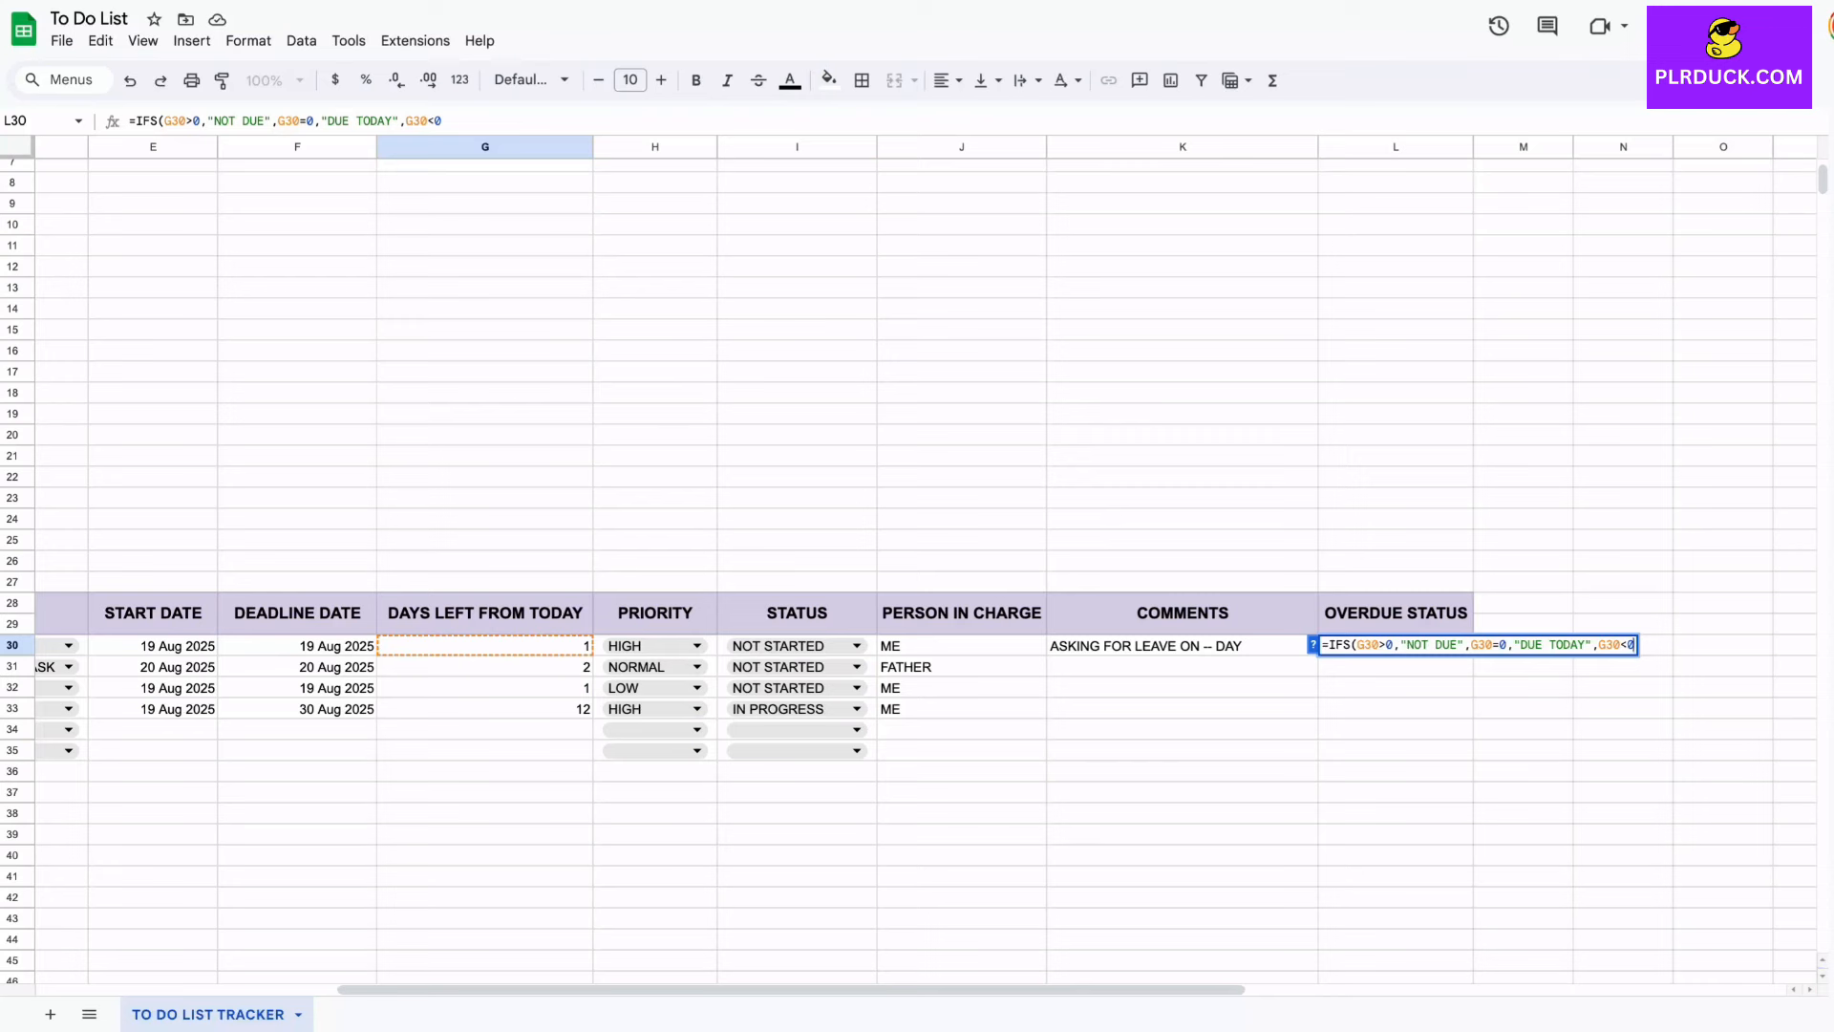
type(",")
type("\"OVE")
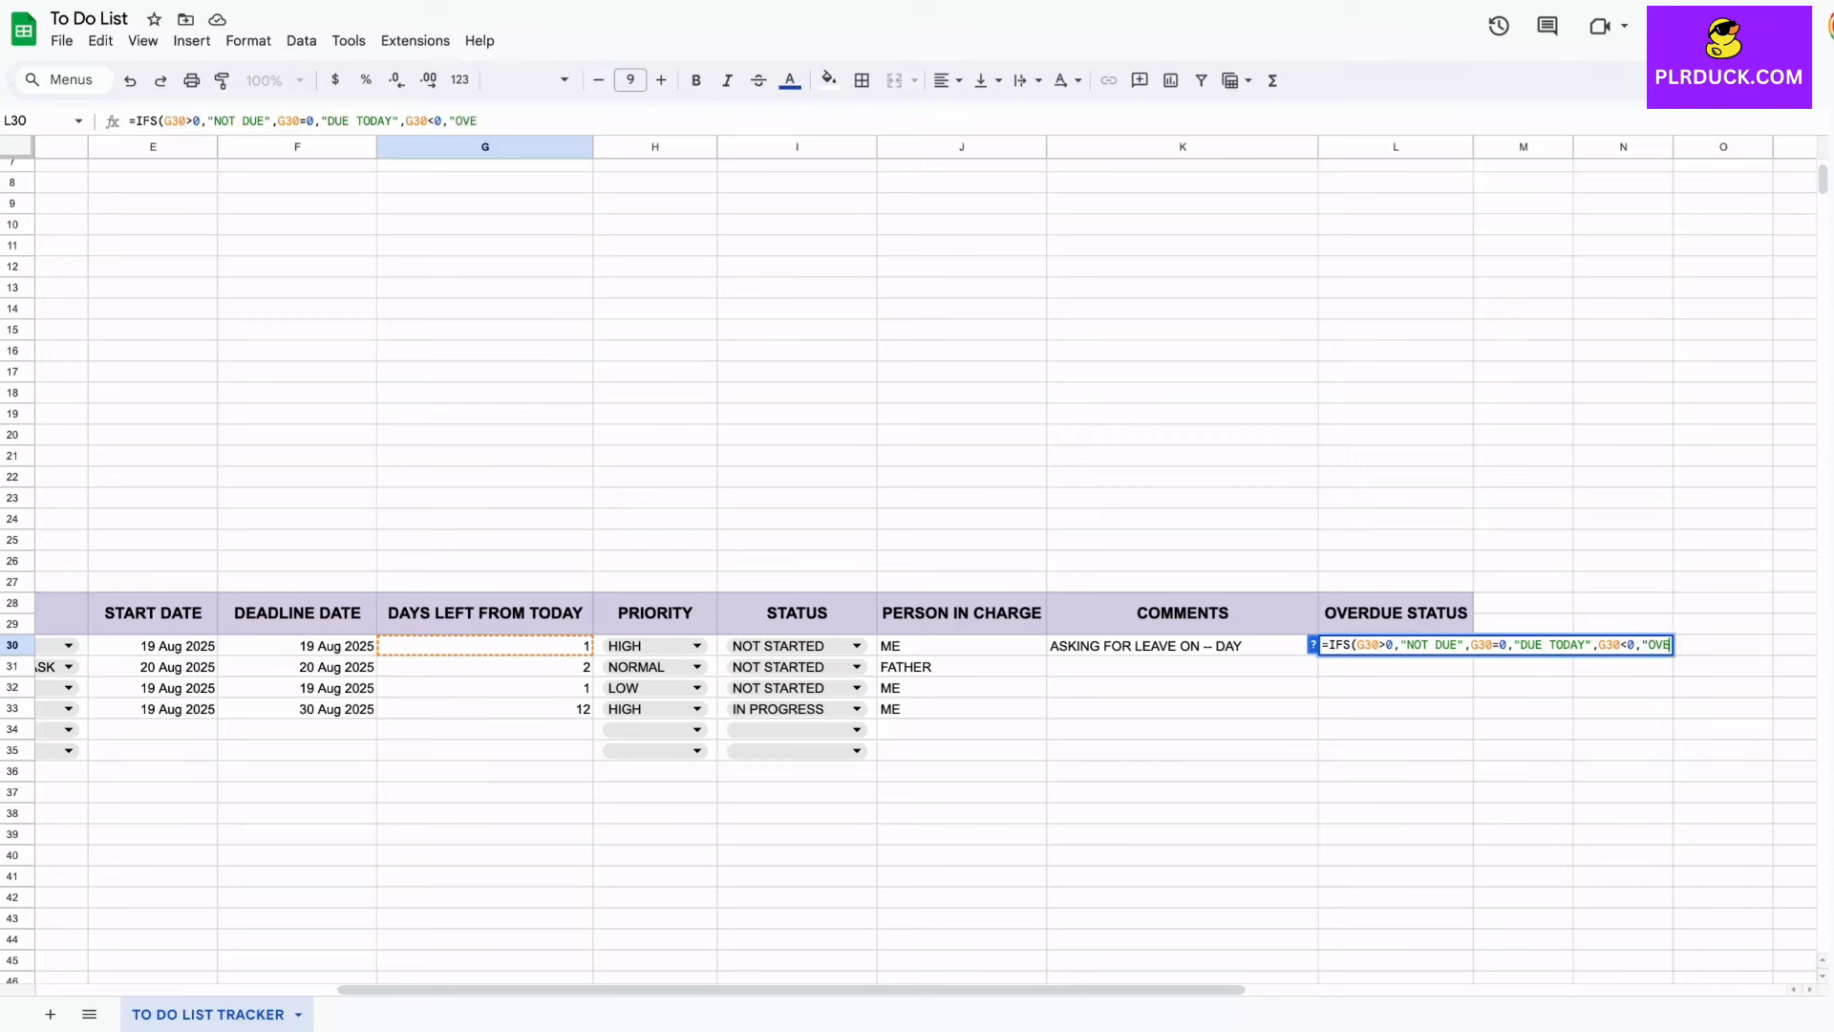
type("RDUE\")")
key("Return")
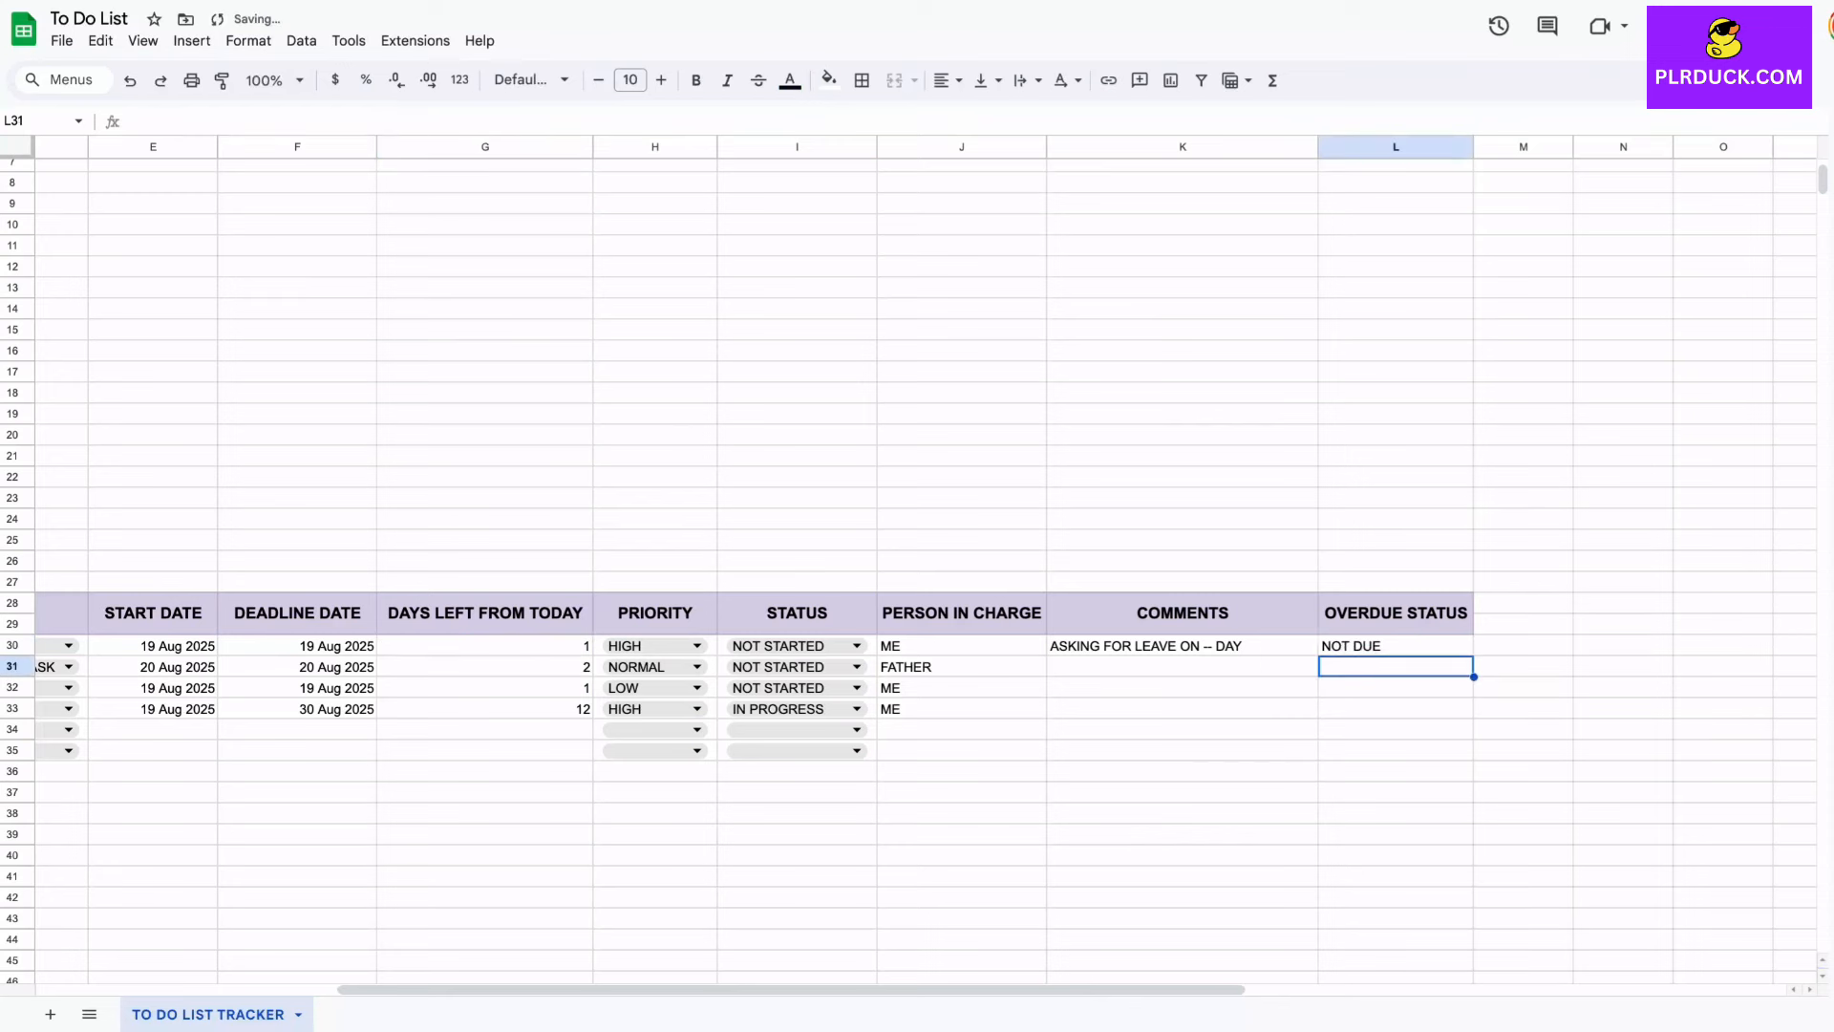
Step: Copy the overdue status formula from L30 down through L33 for the remaining tasks
left_click(1395, 646)
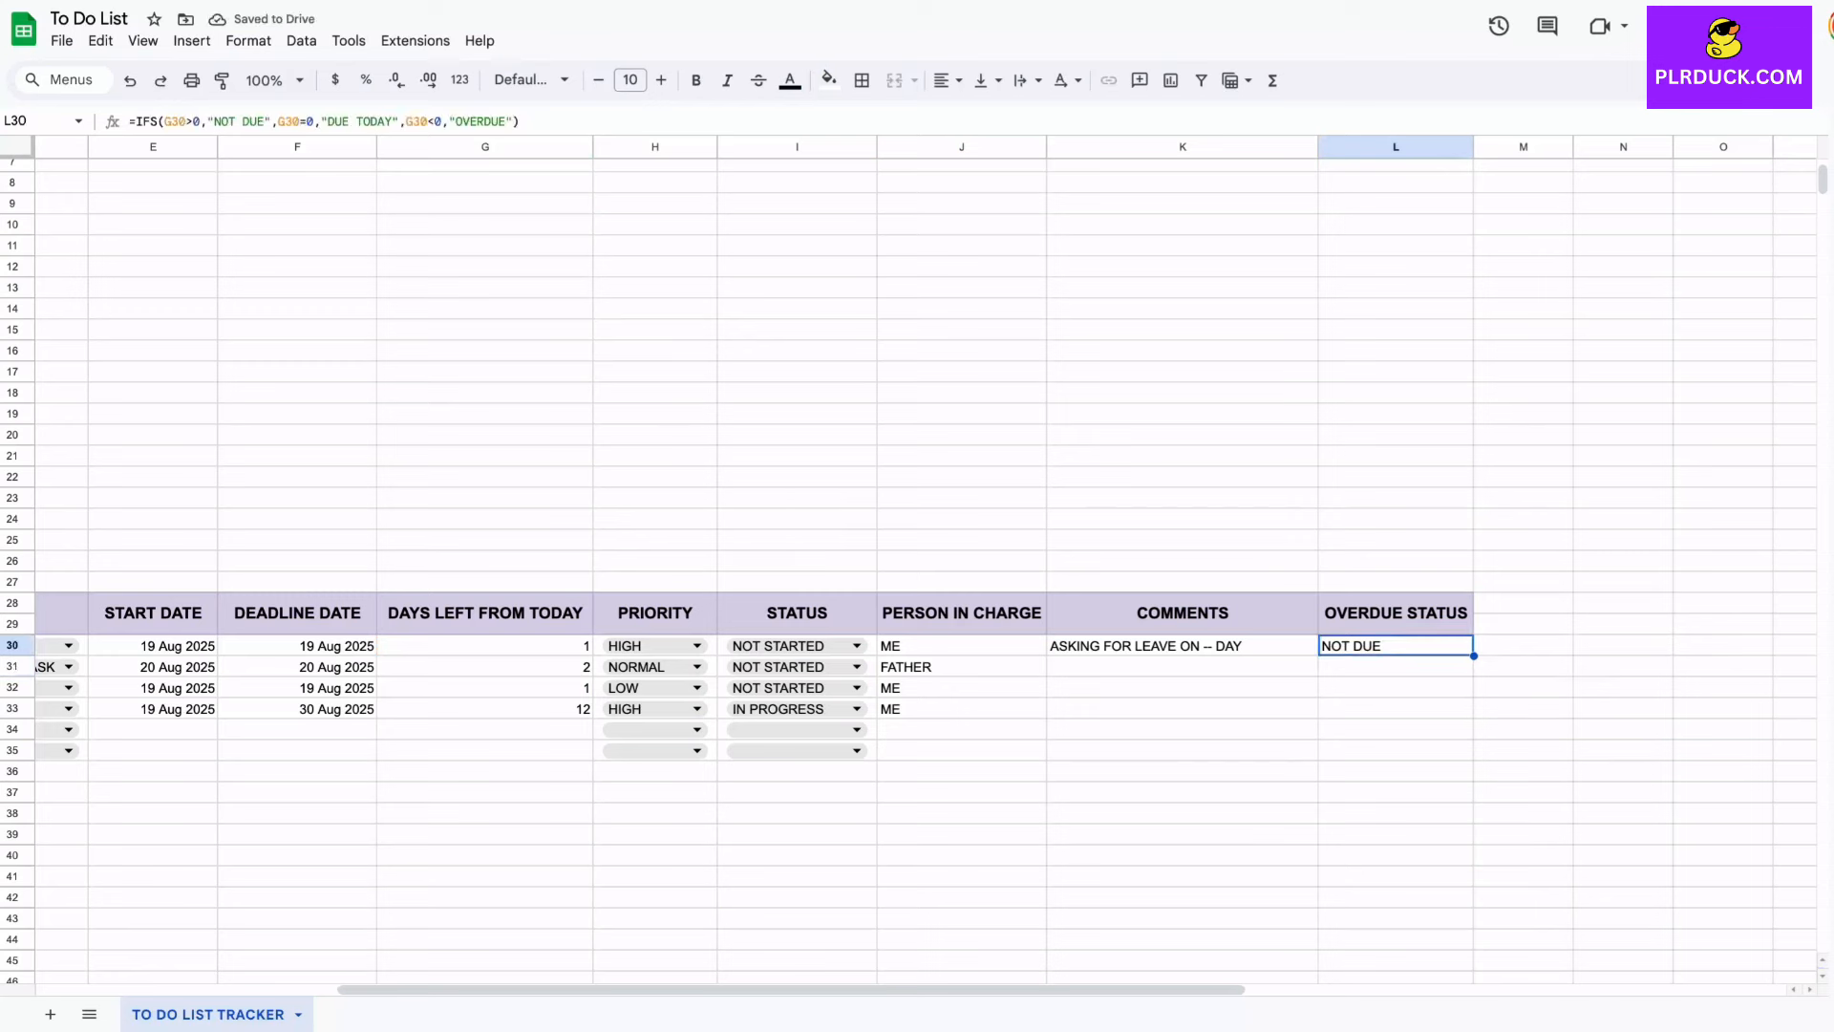
left_click_drag(1473, 656, 1469, 711)
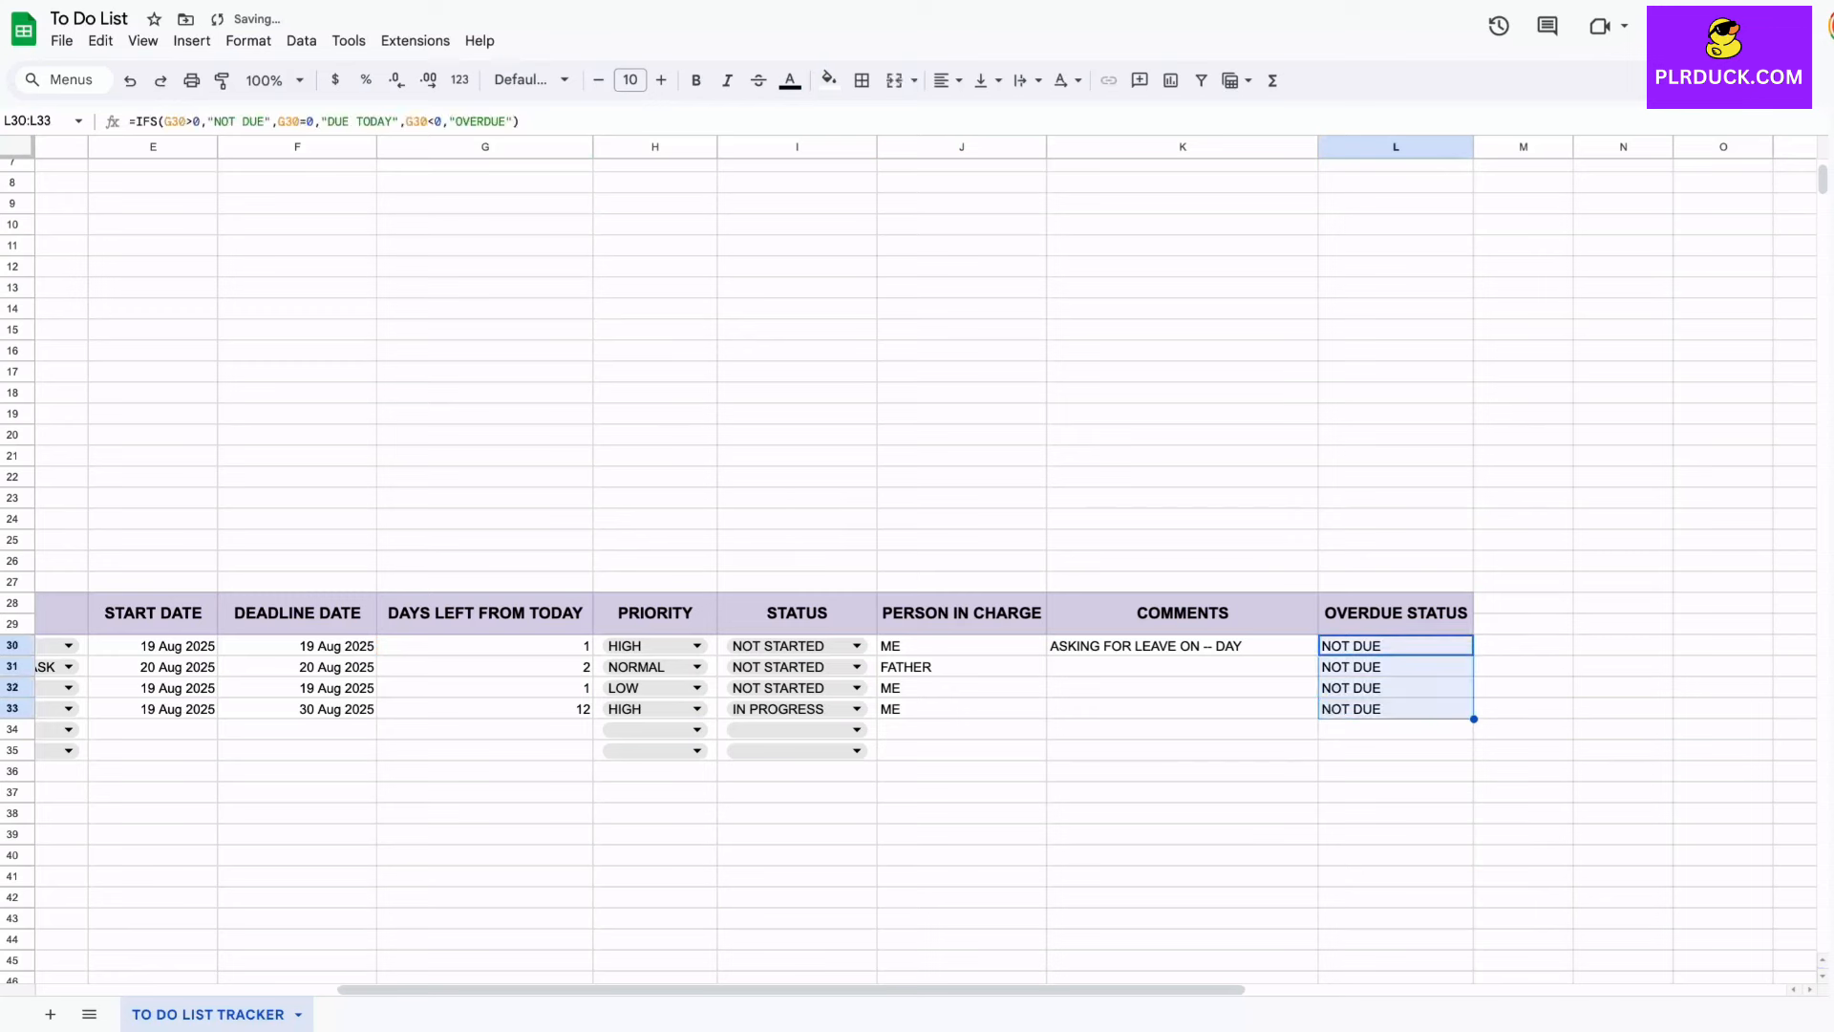
left_click(1183, 772)
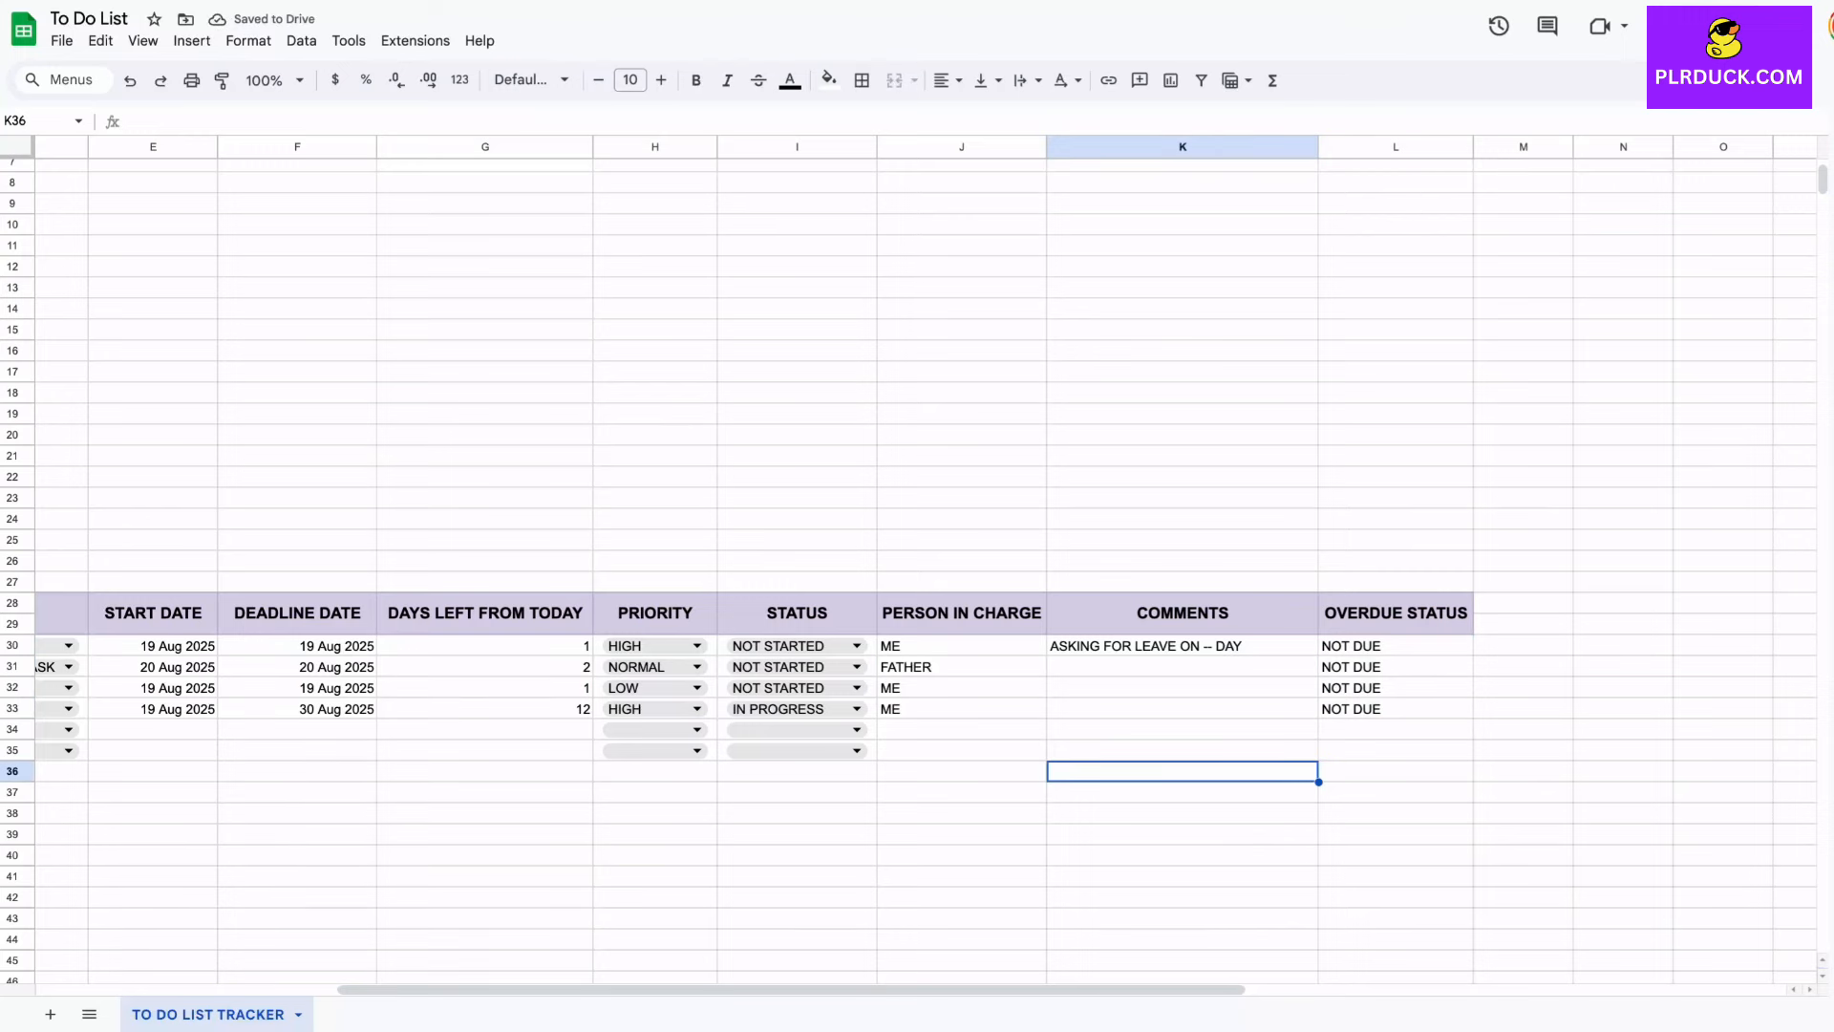
Step: Look over the filled-in task table from the TASK column through OVERDUE STATUS
scroll(911, 564, "left", 5)
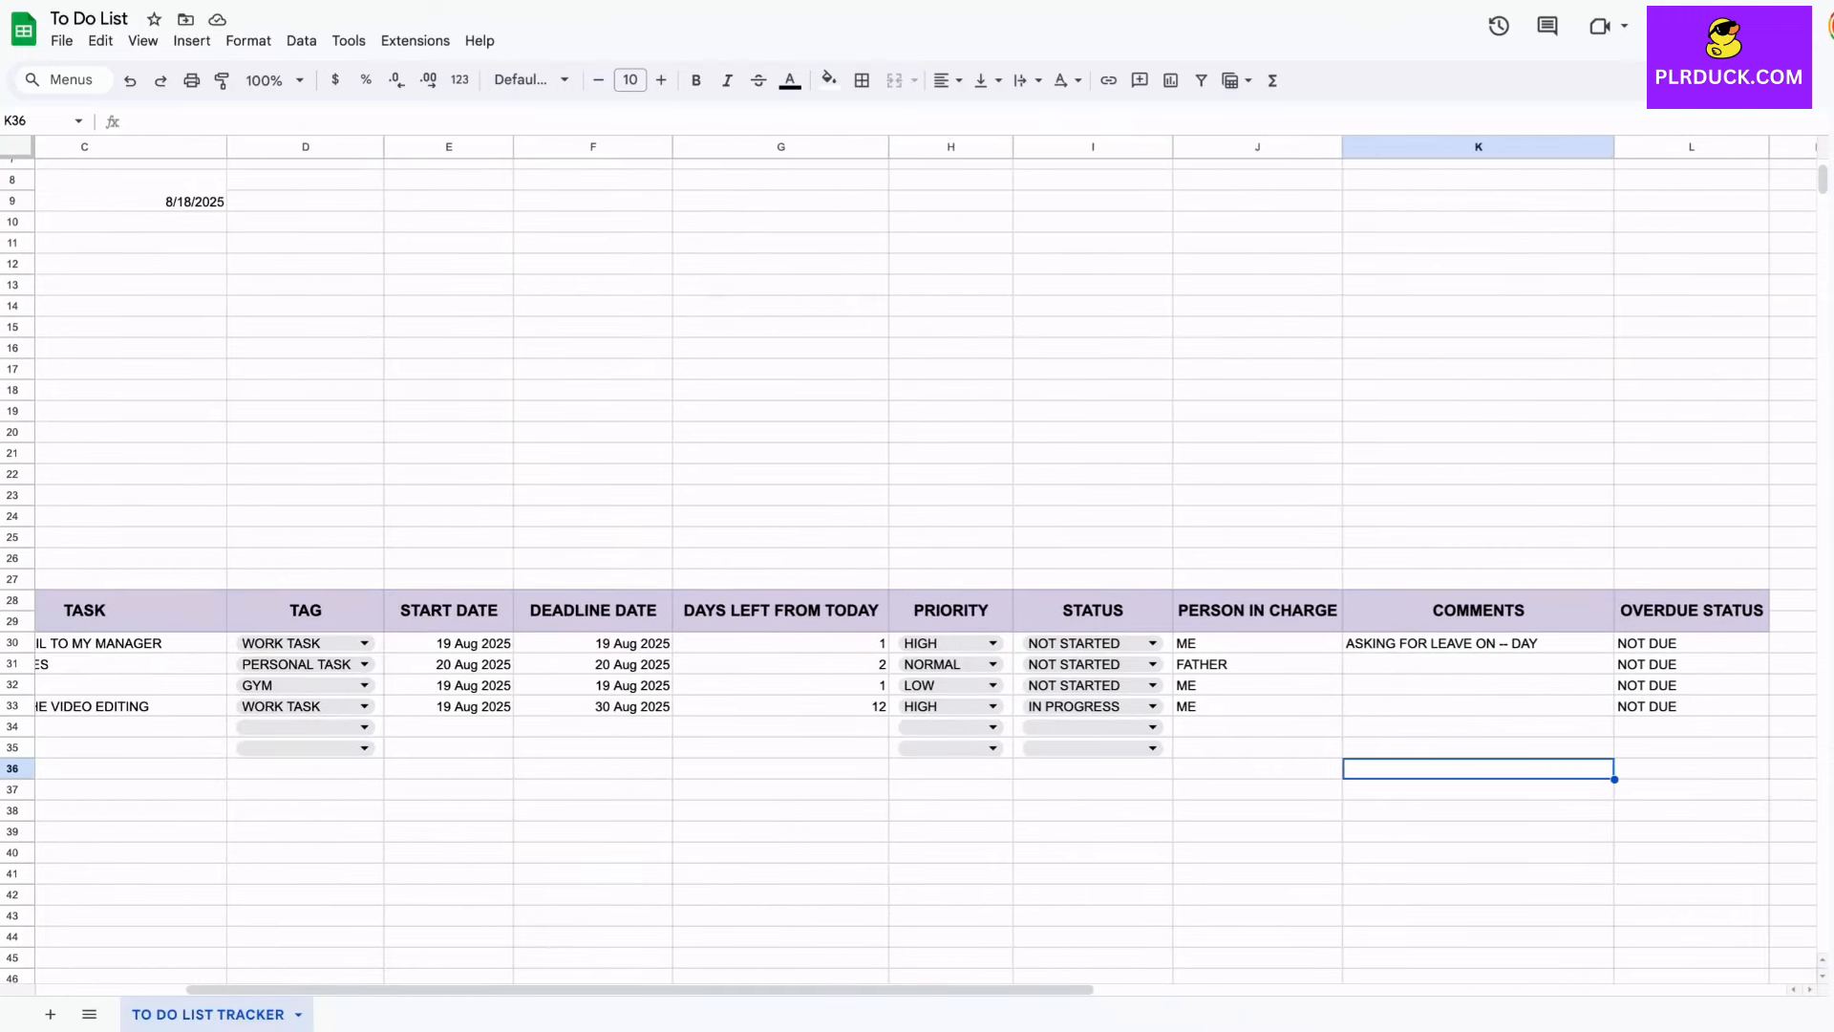
scroll(911, 564, "left", 3)
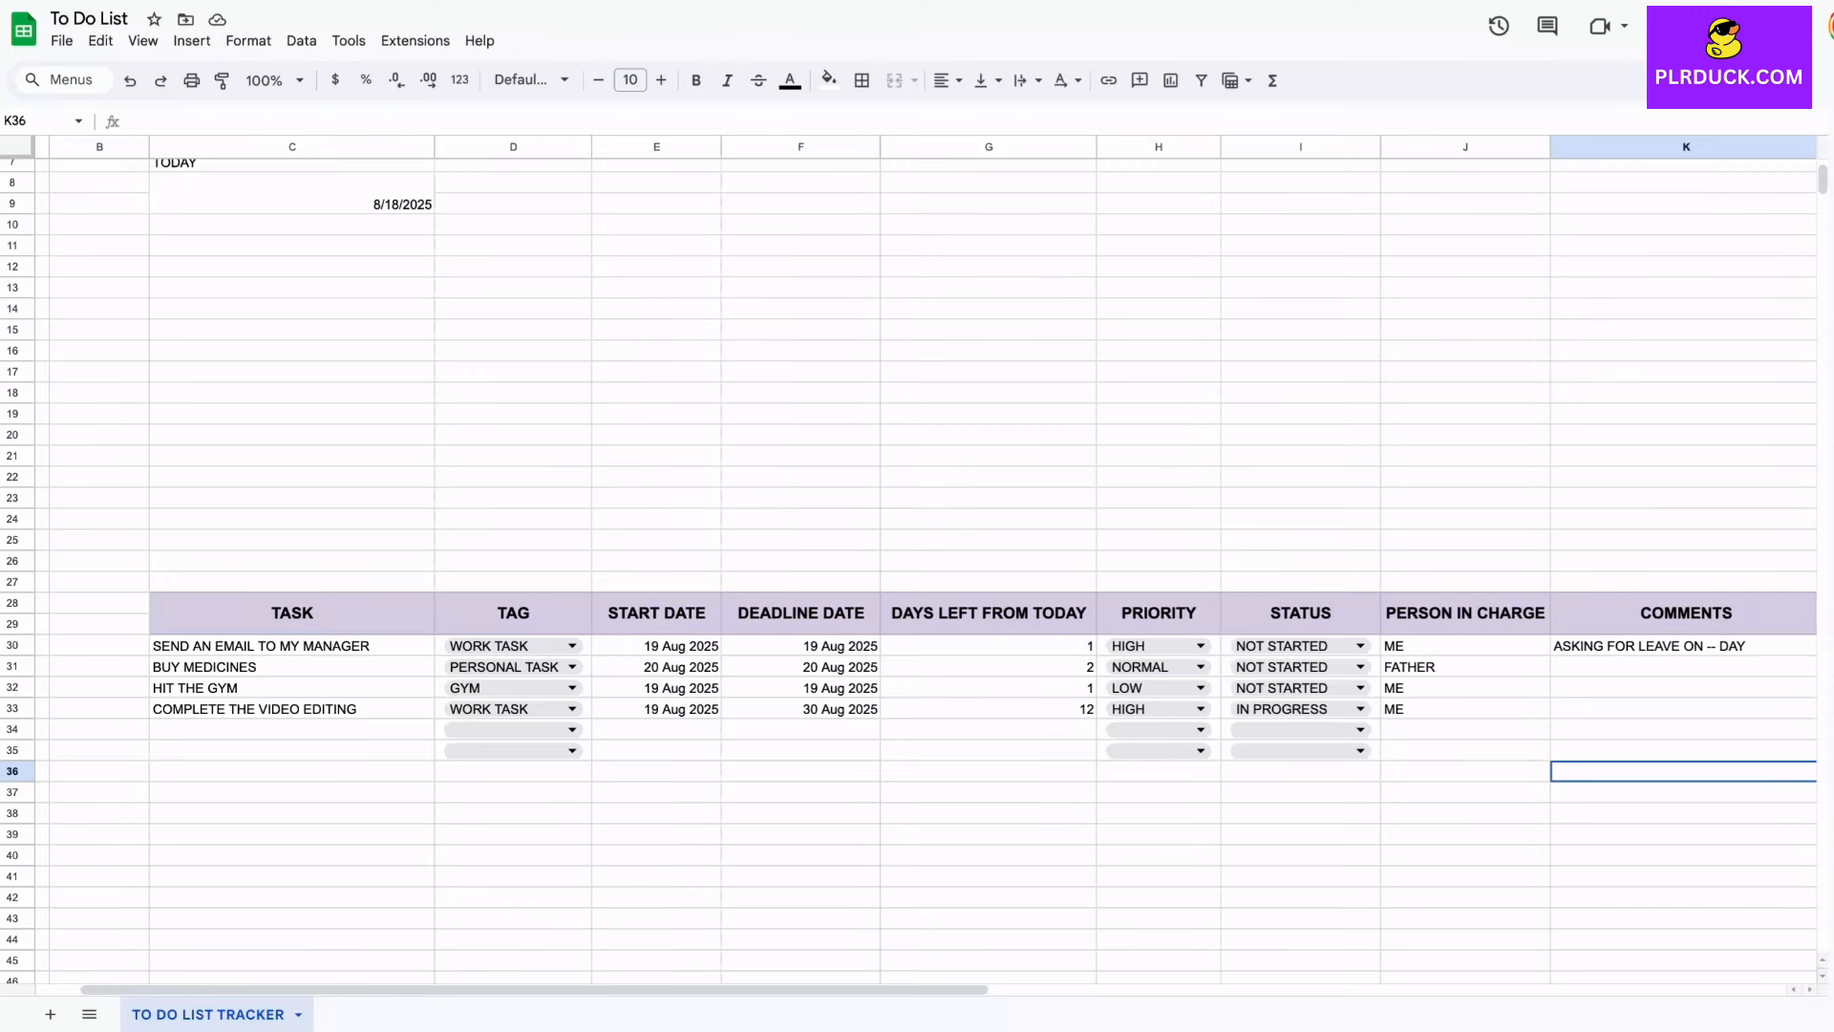
scroll(911, 563, "right", 5)
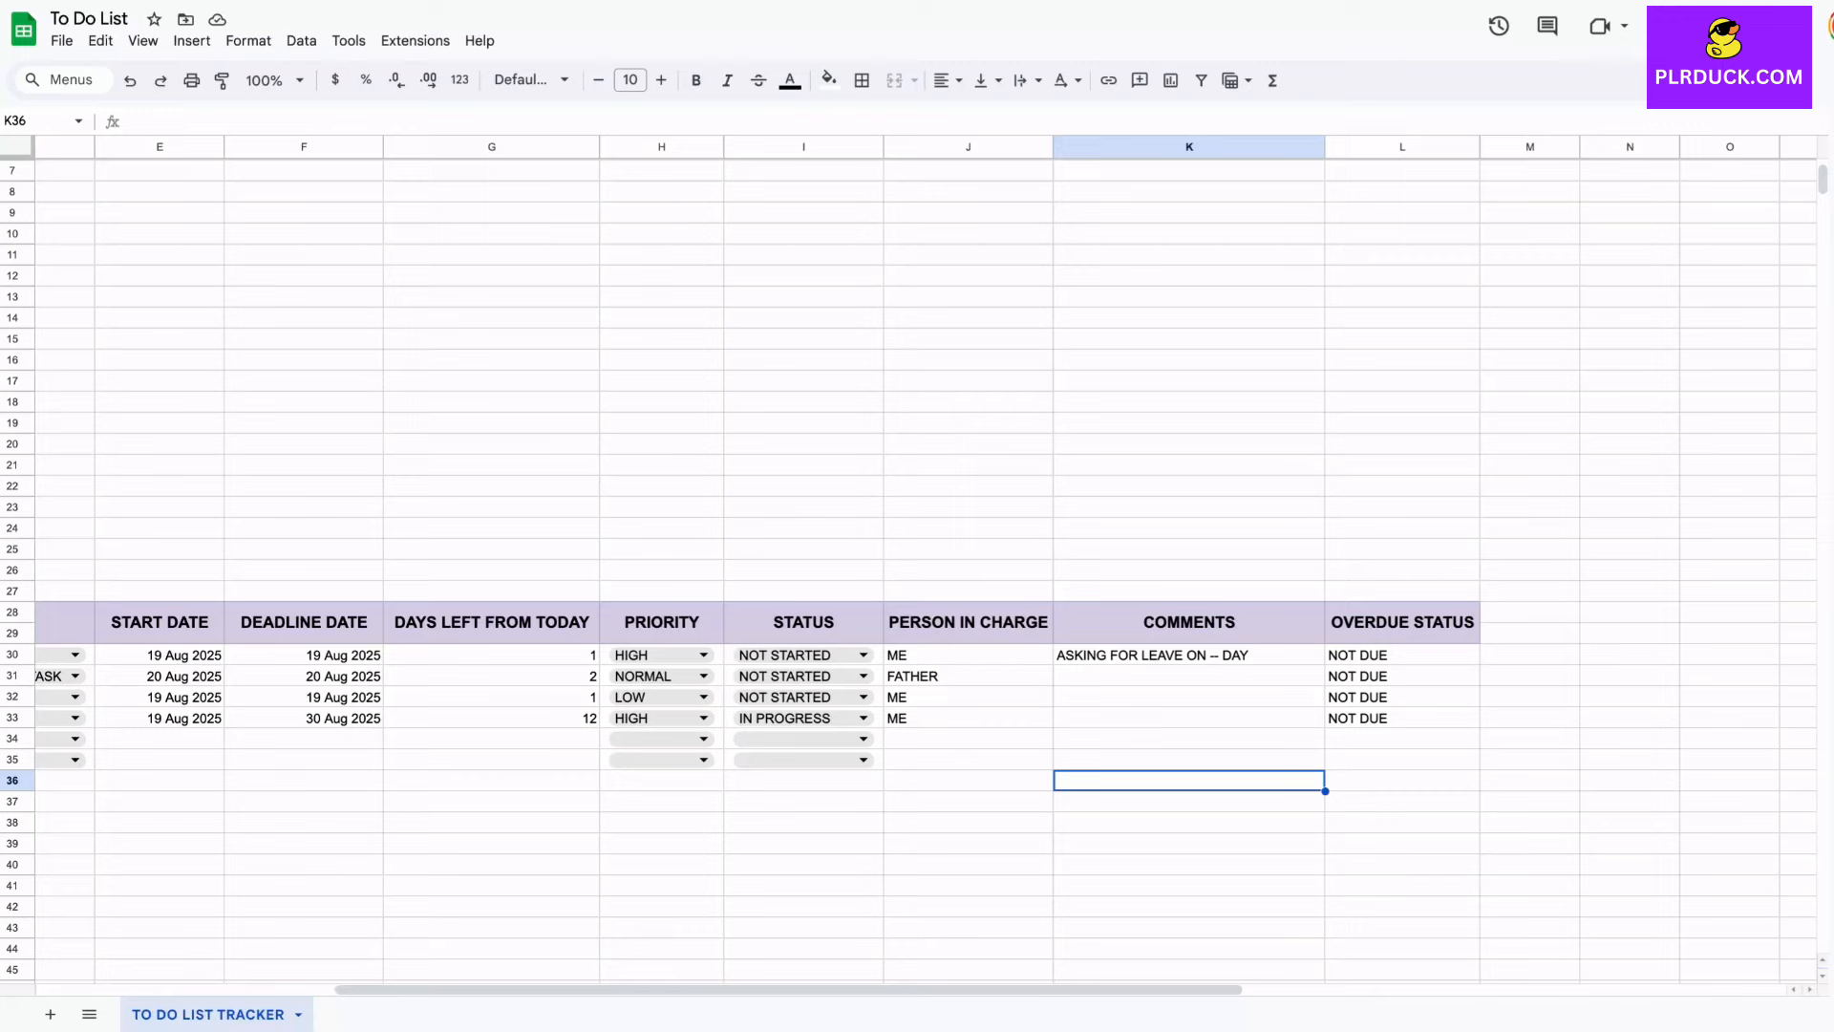
scroll(912, 564, "left", 5)
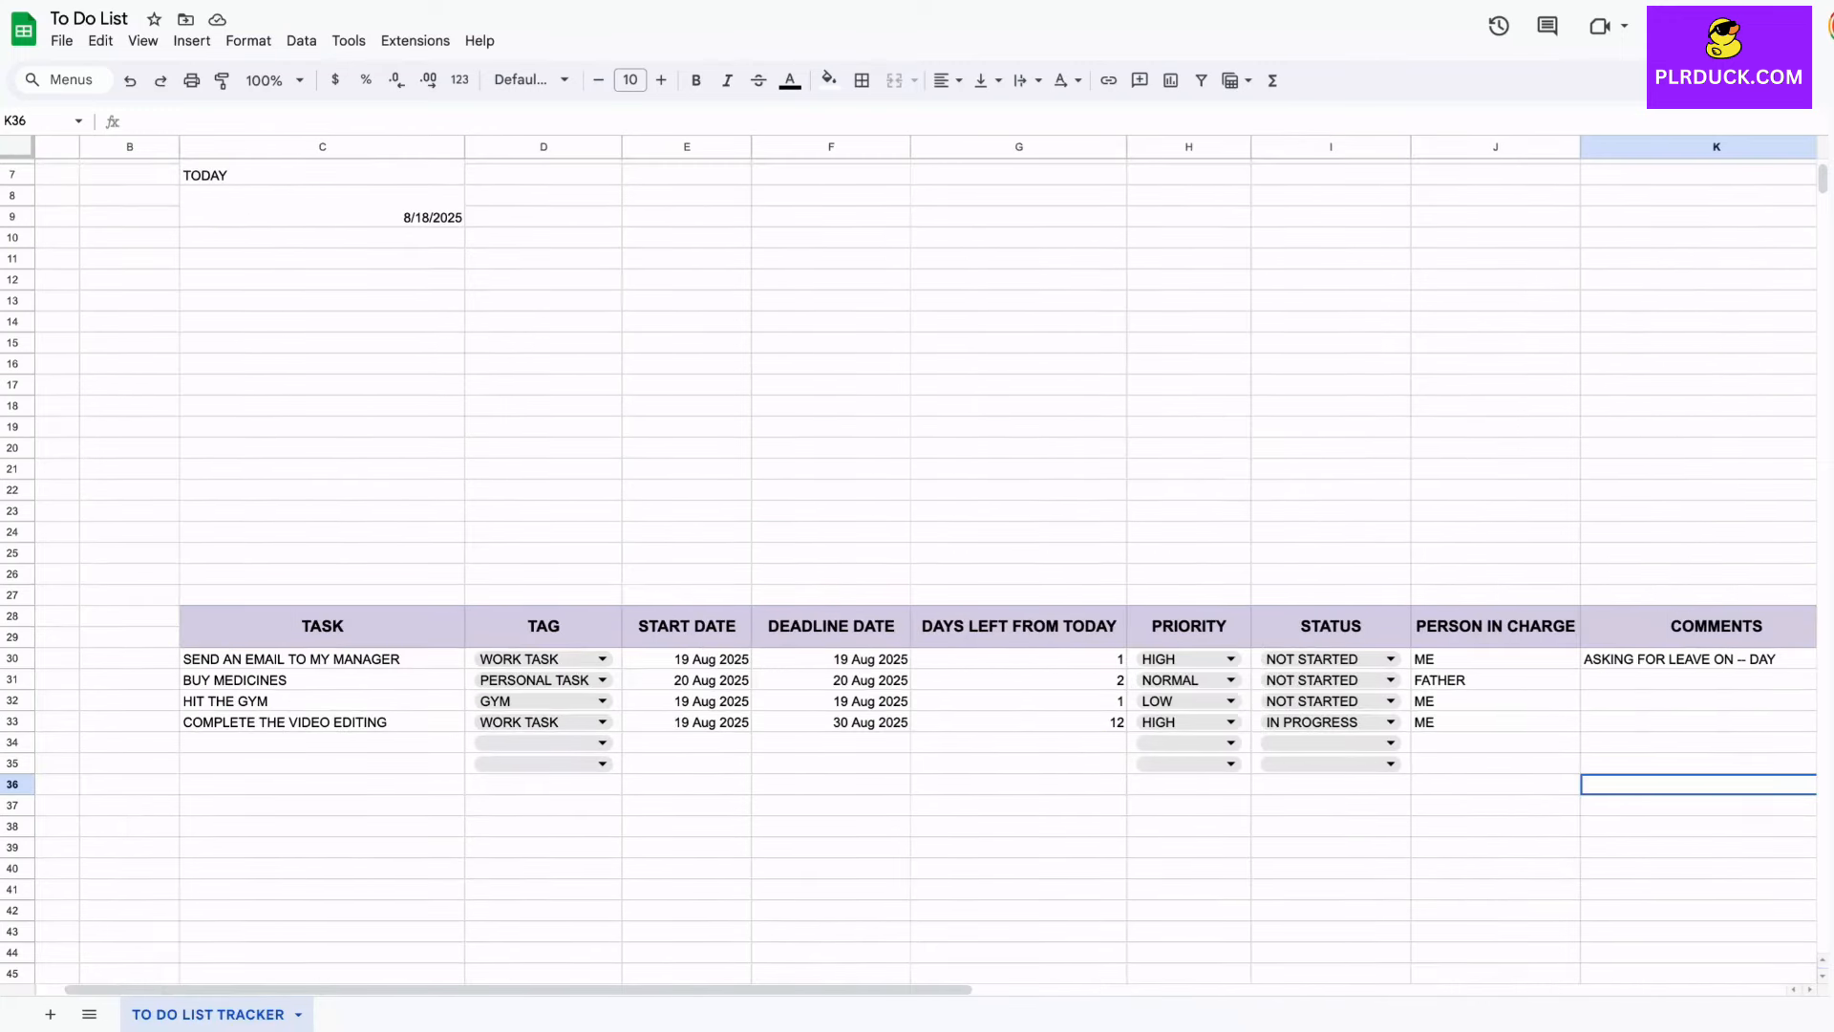
scroll(912, 564, "down", 1)
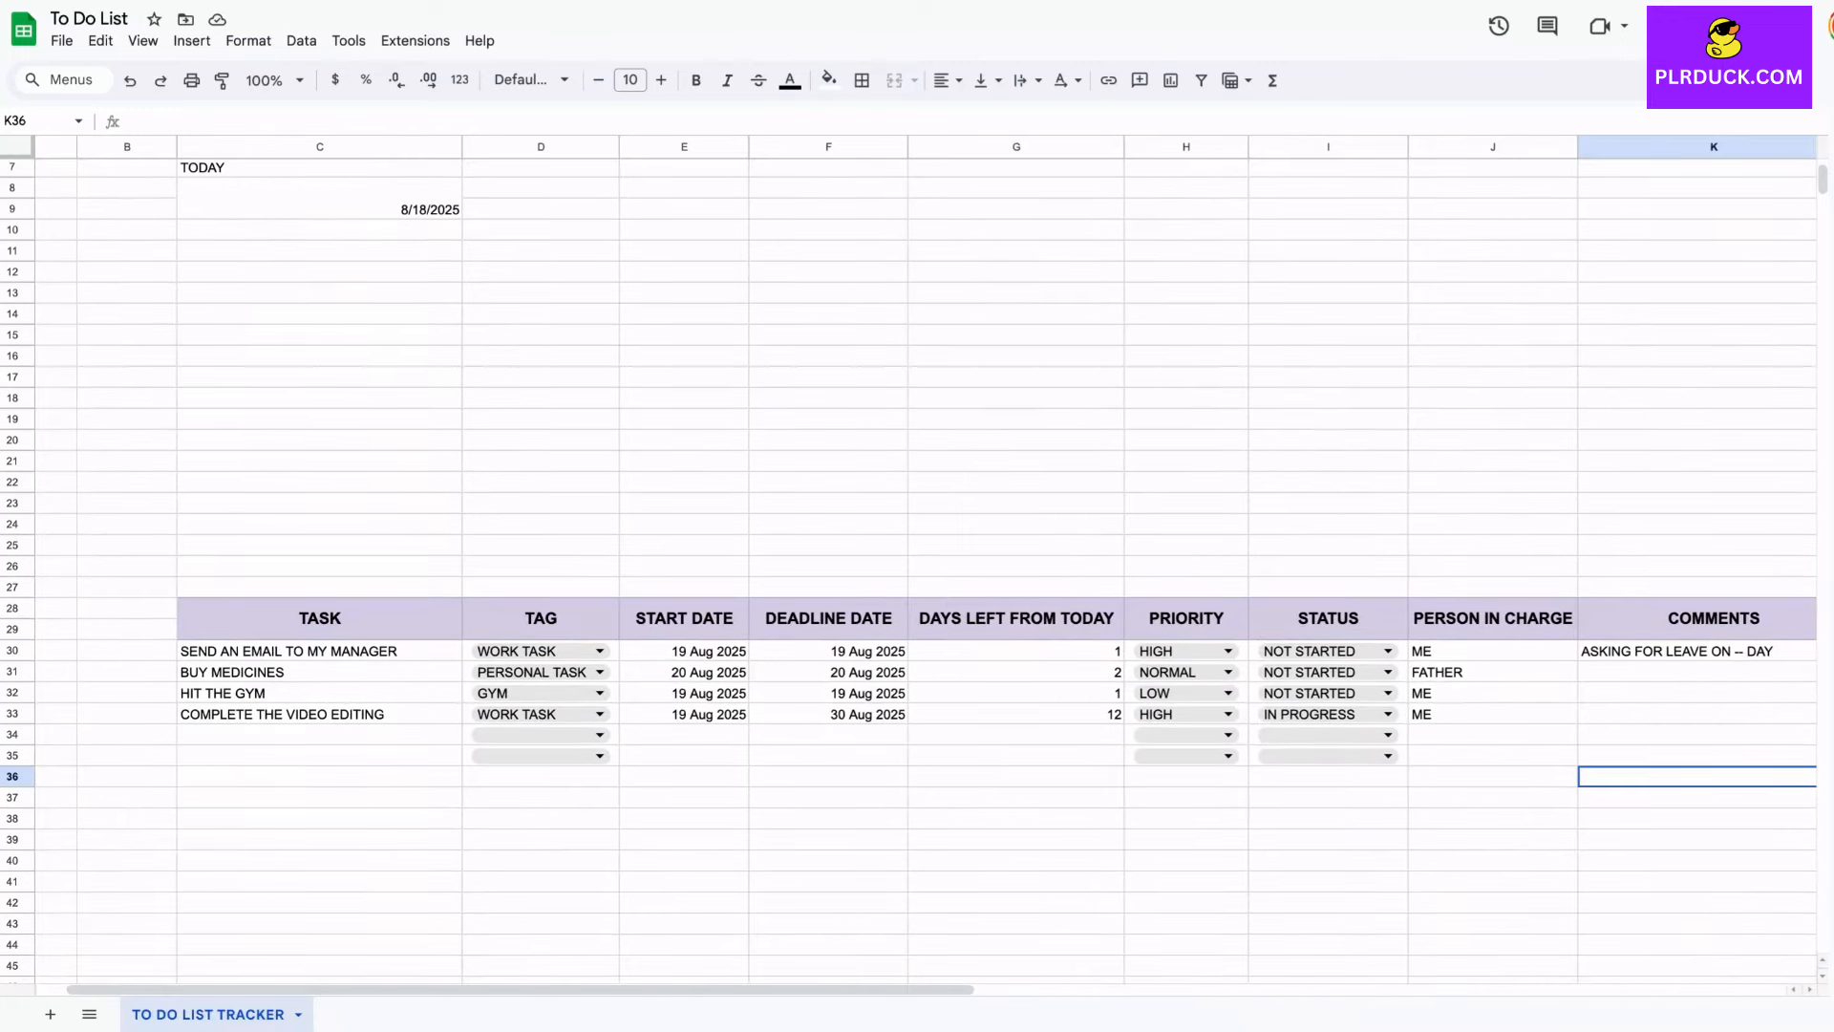
scroll(911, 563, "right", 2)
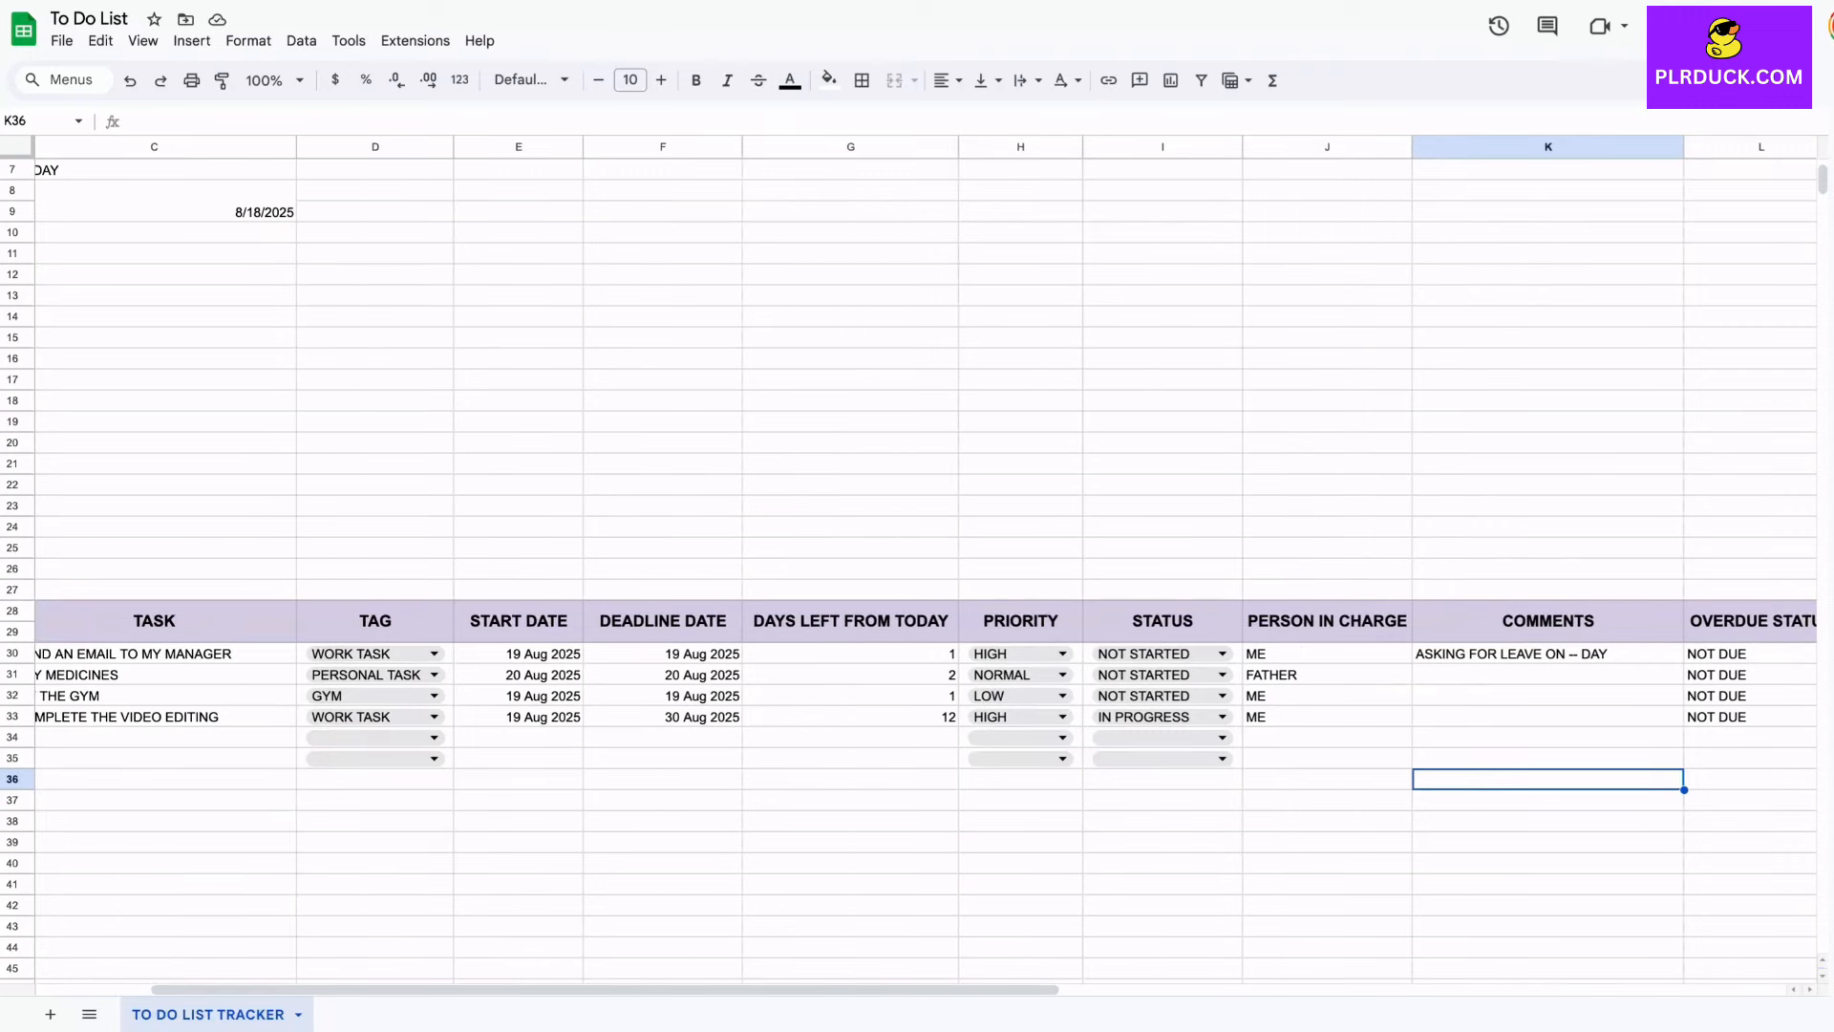
scroll(911, 563, "left", 2)
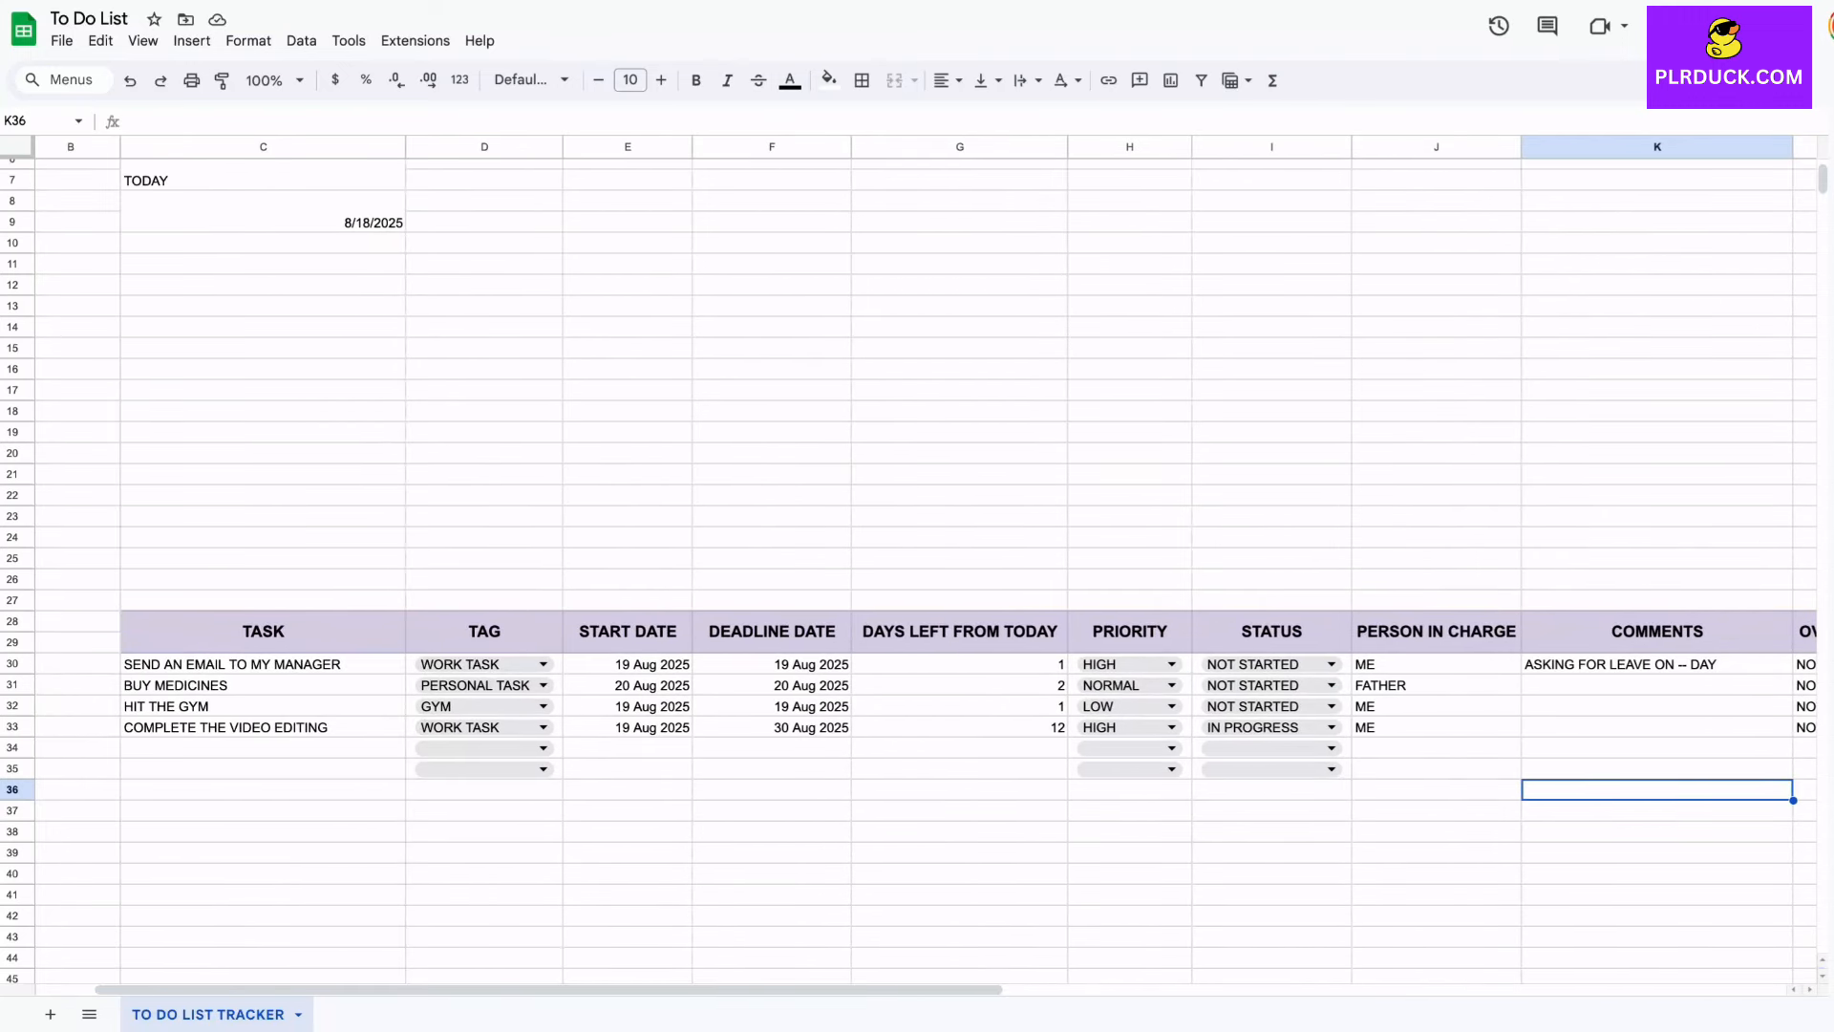
Step: Merge C11:C12 and enter the label OVERDUE in it, and merge C13:C14 beneath it for the value
scroll(911, 563, "up", 3)
scroll(911, 564, "left", 2)
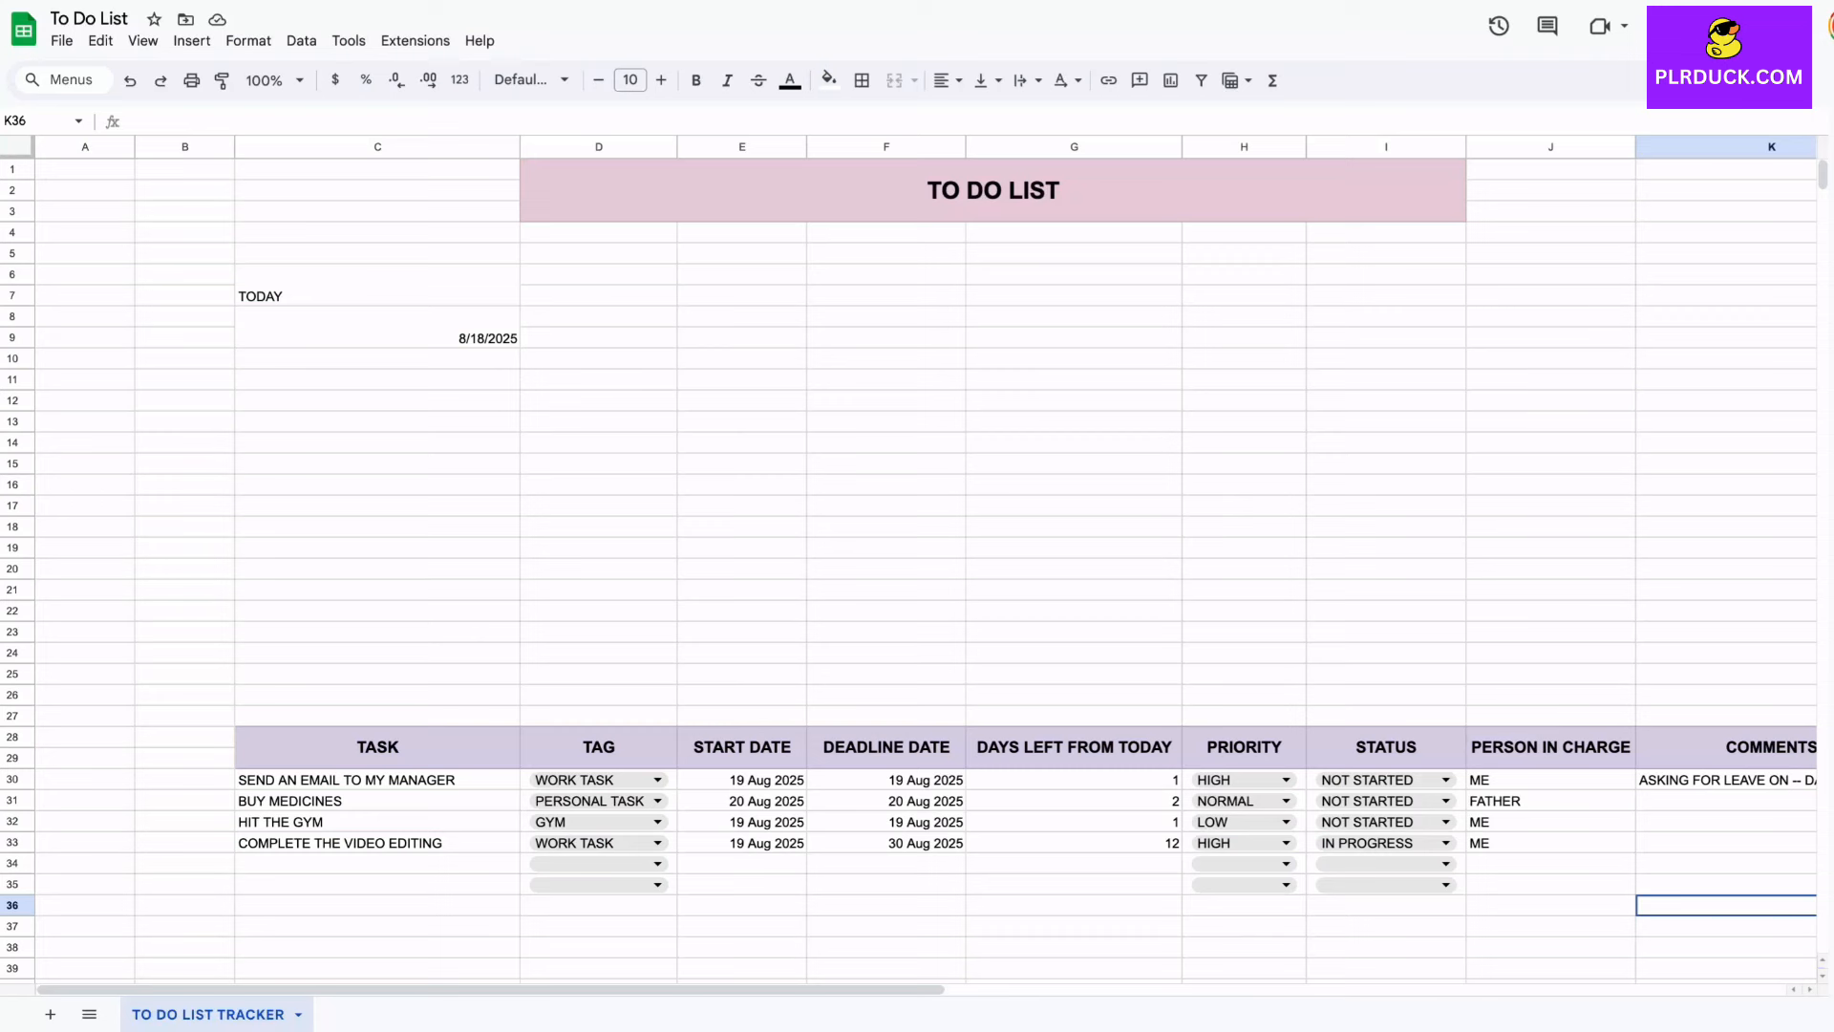
left_click(377, 285)
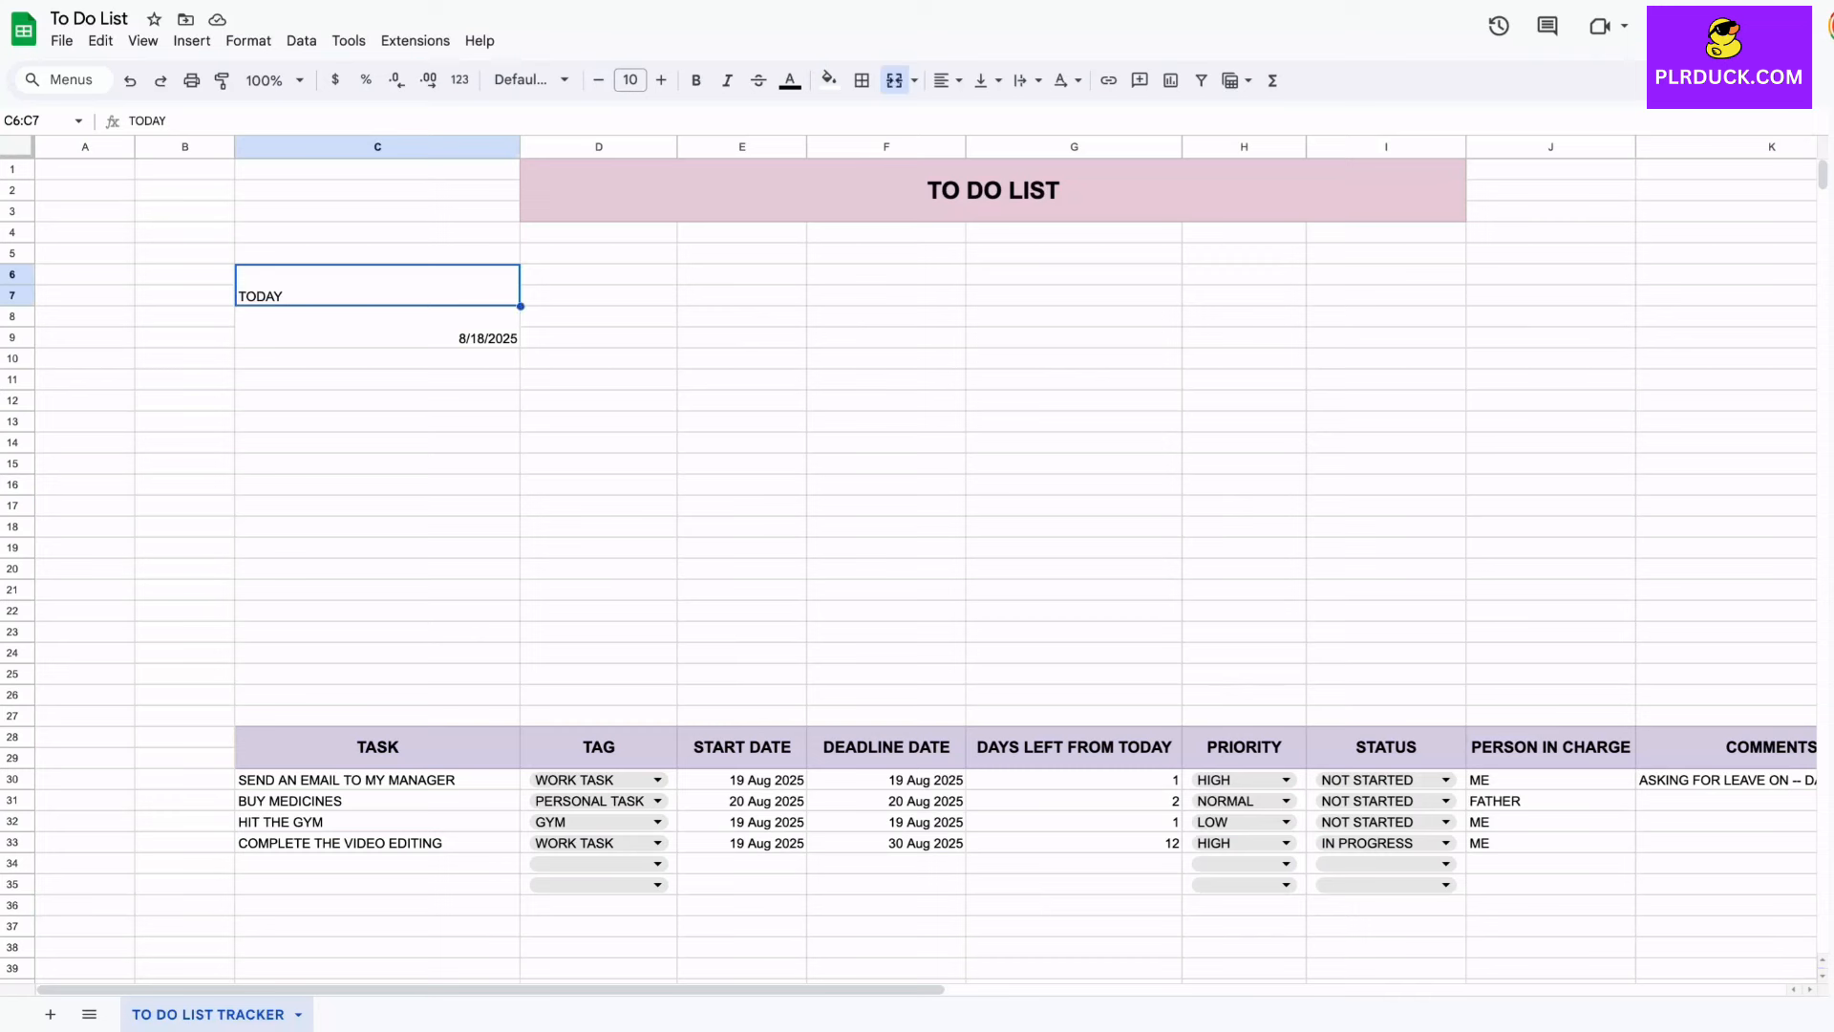
left_click(377, 327)
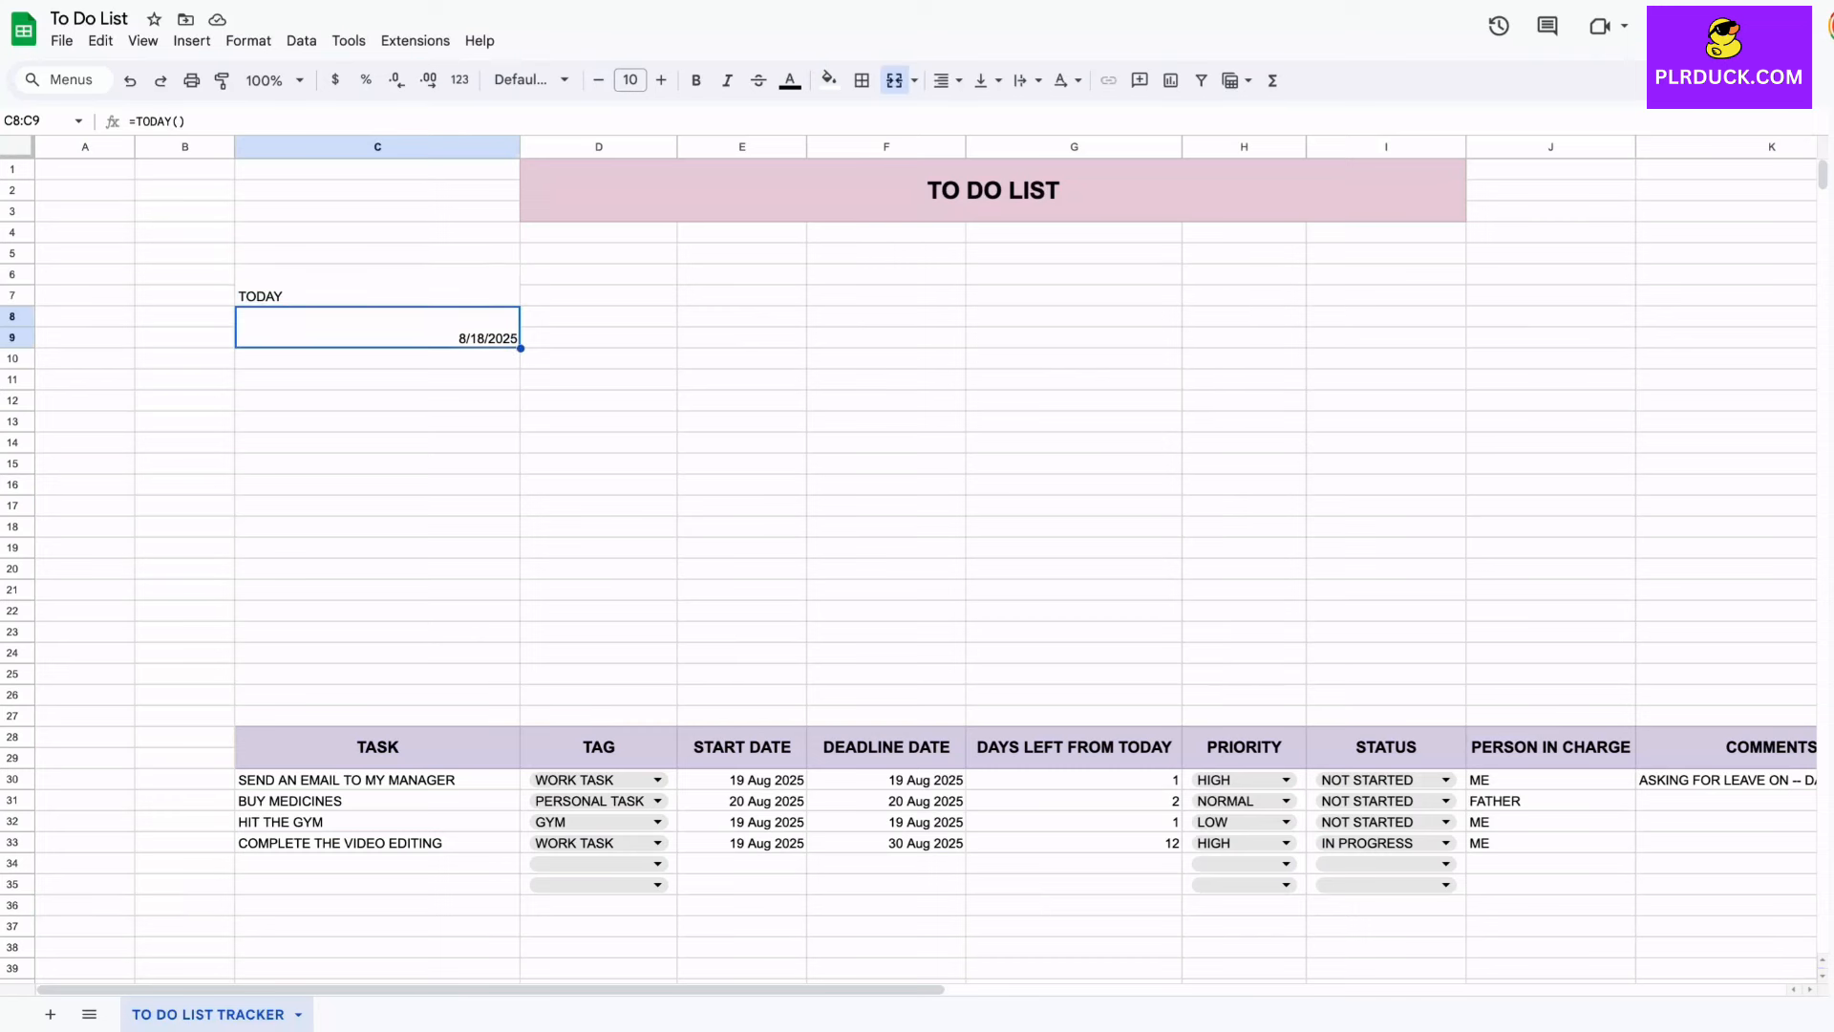
left_click(377, 380)
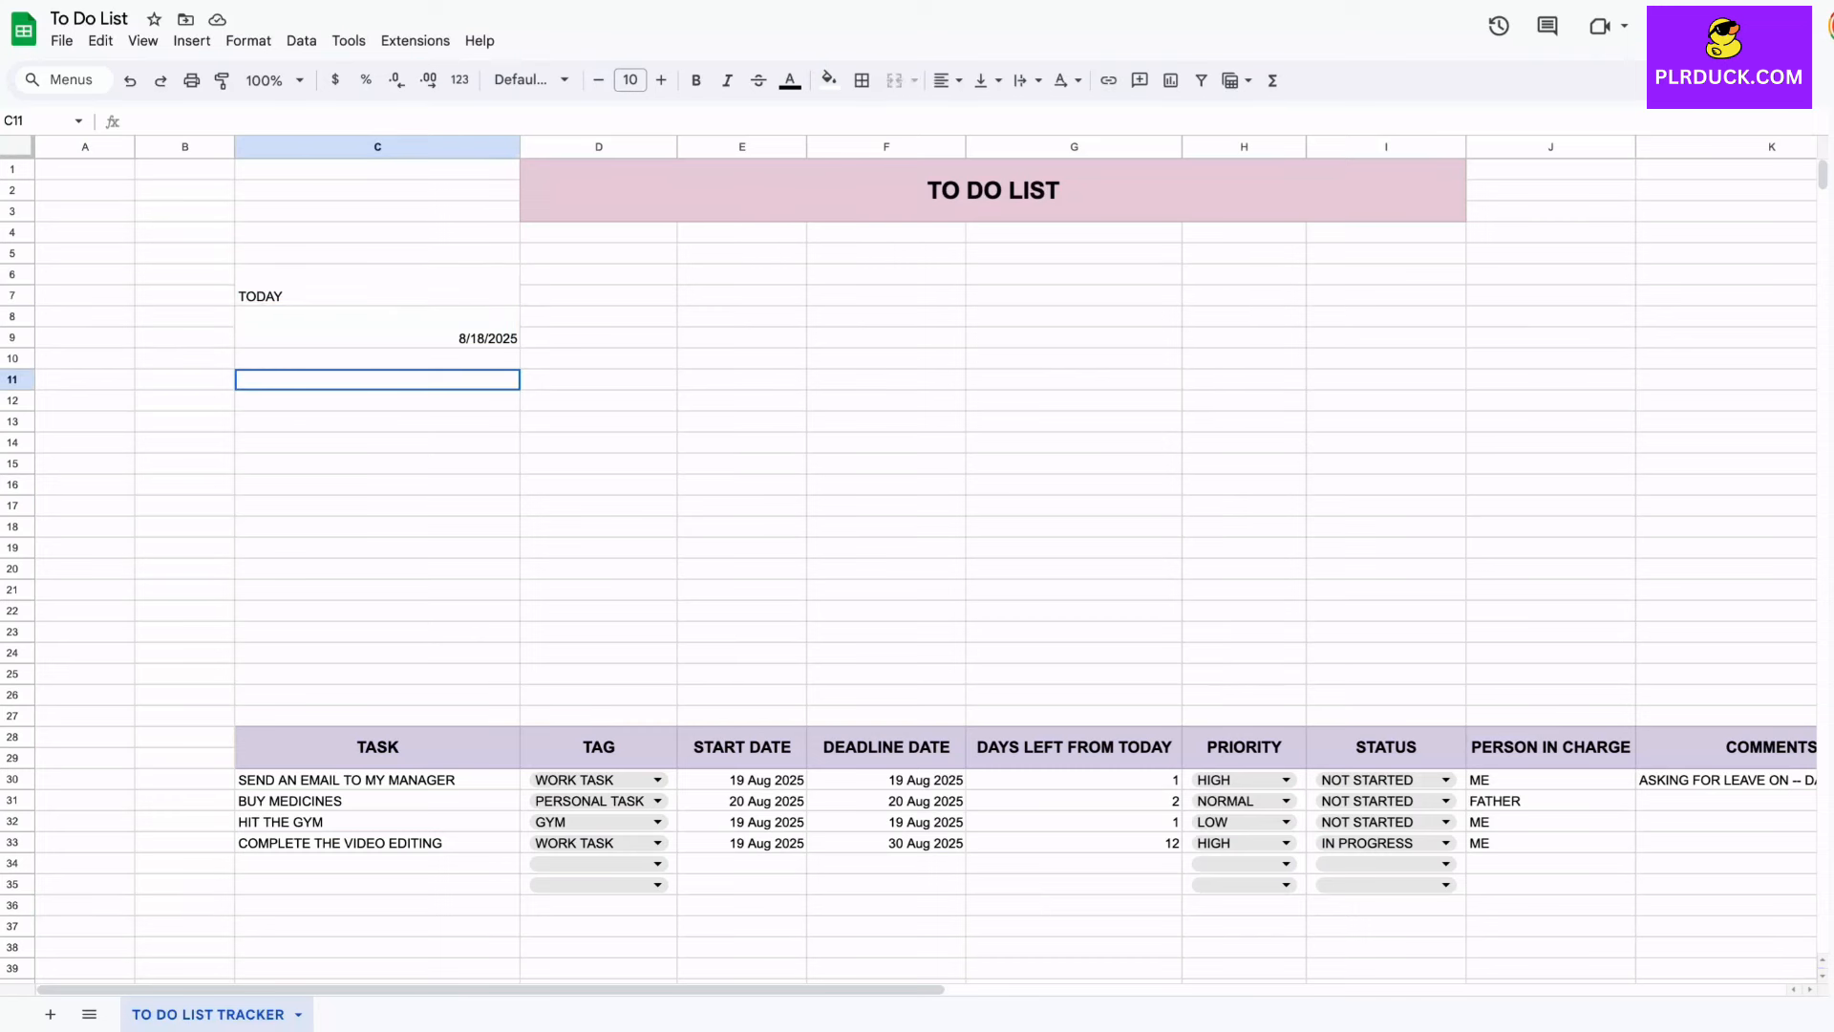
left_click_drag(377, 380, 377, 400)
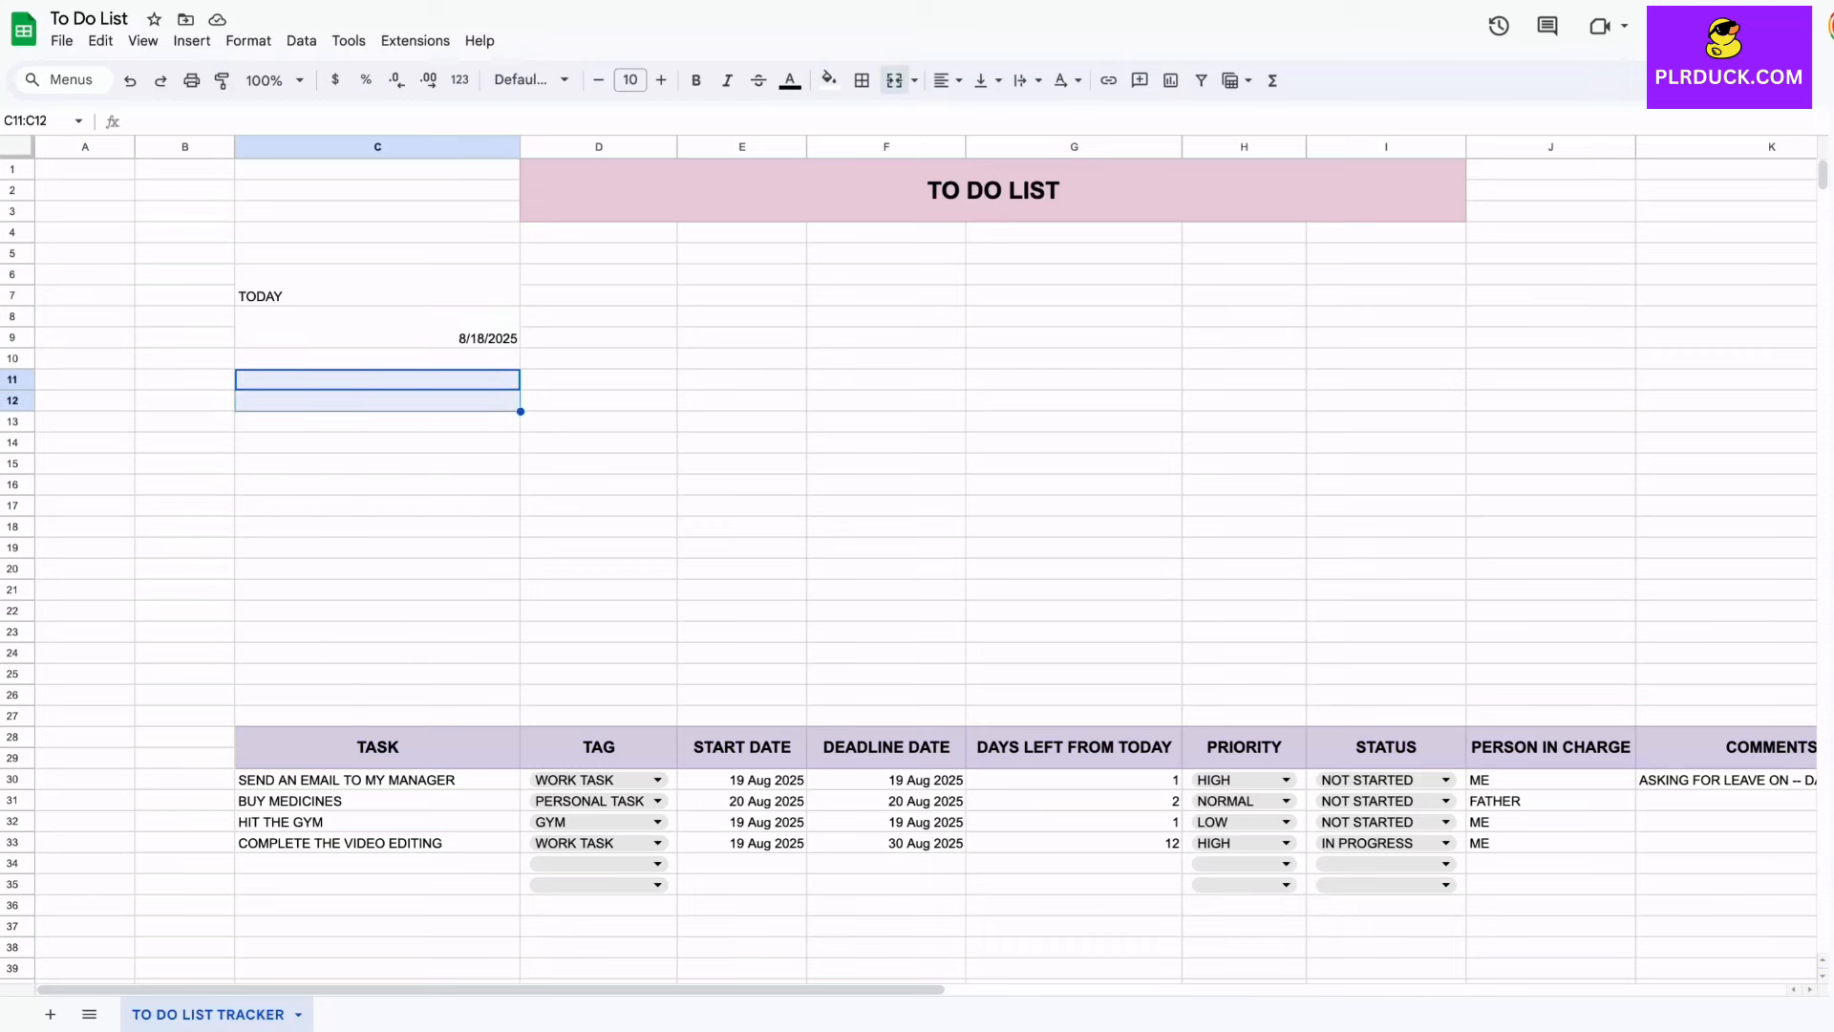
left_click(894, 80)
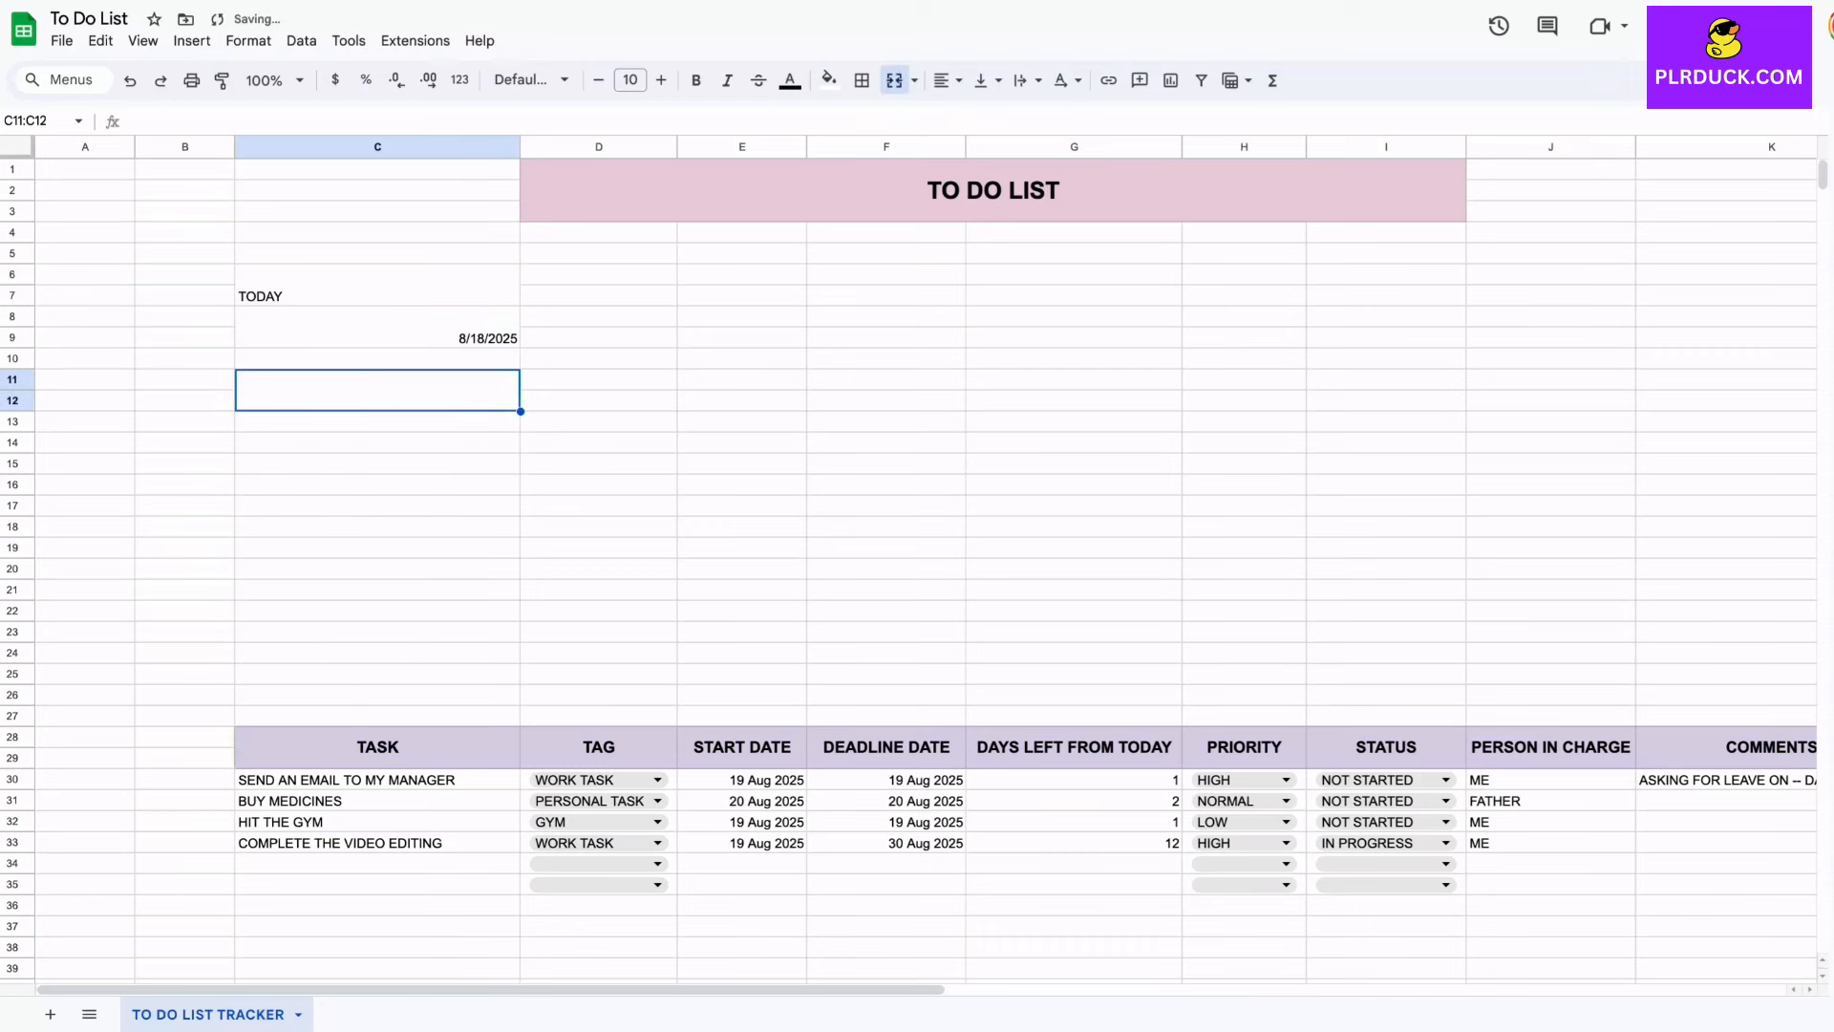
type("OVERDUE")
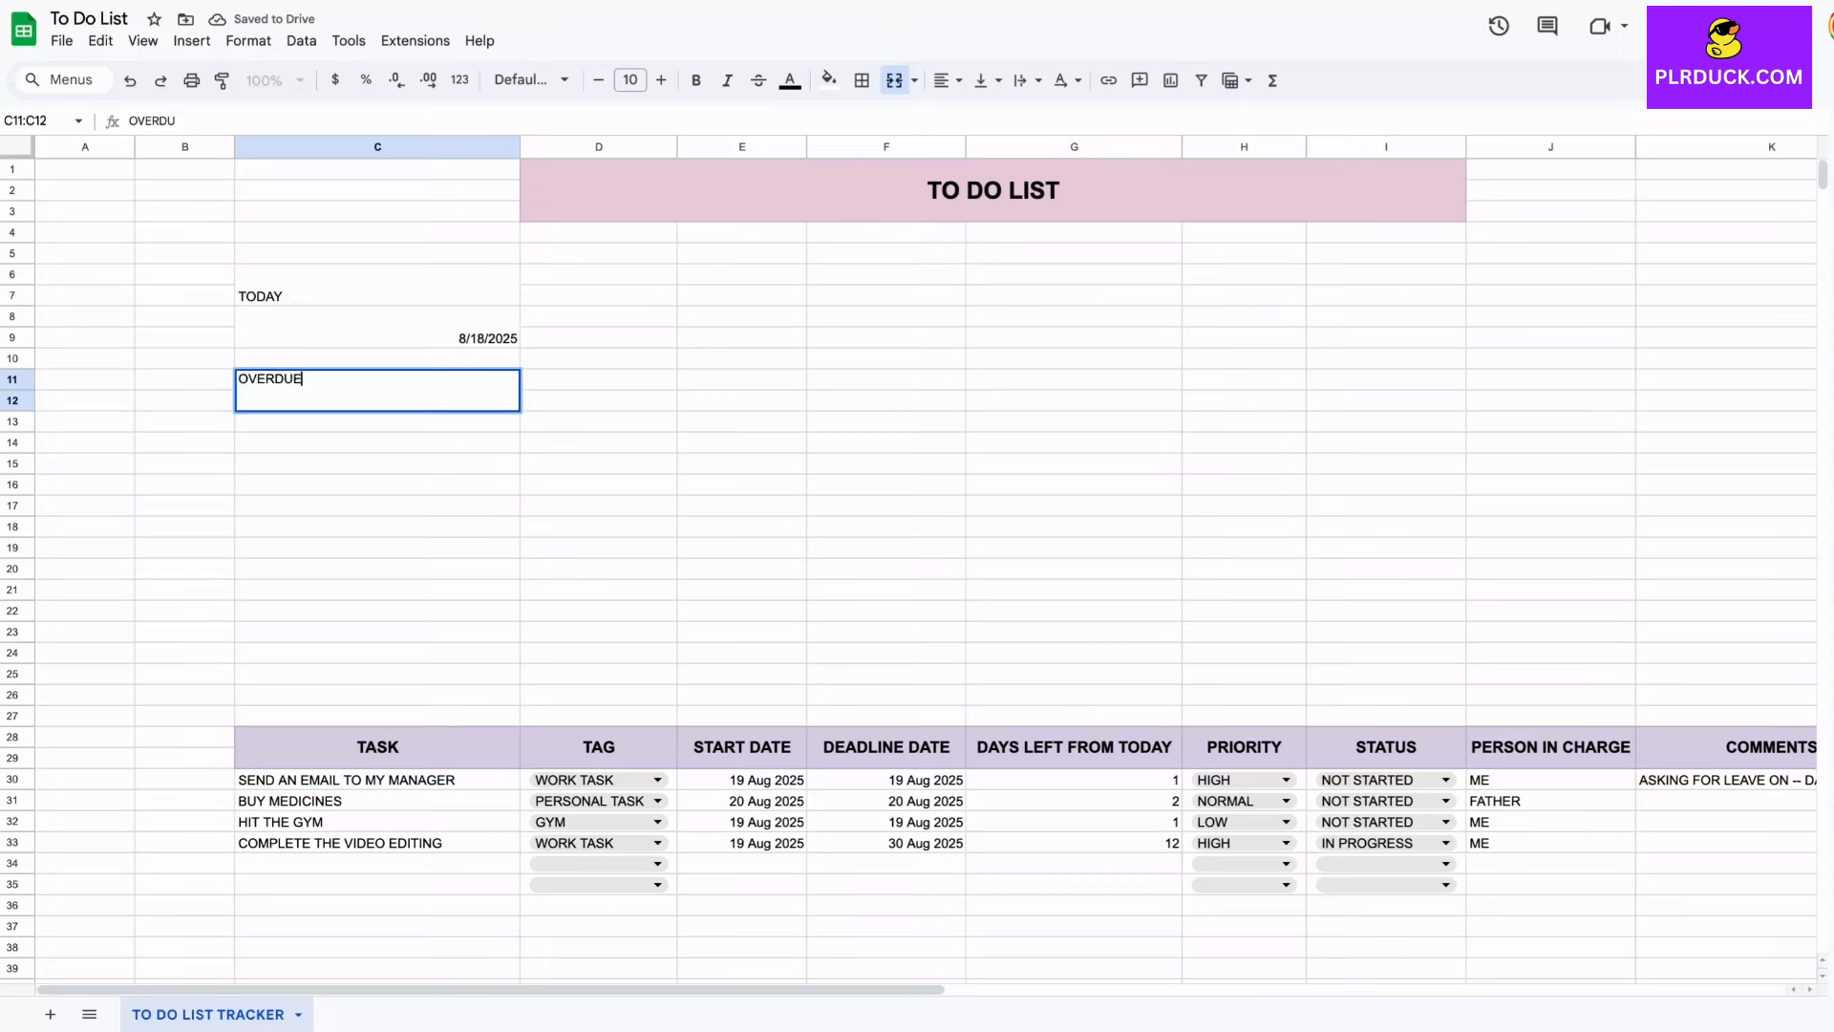
key("Return")
key("shift+Down")
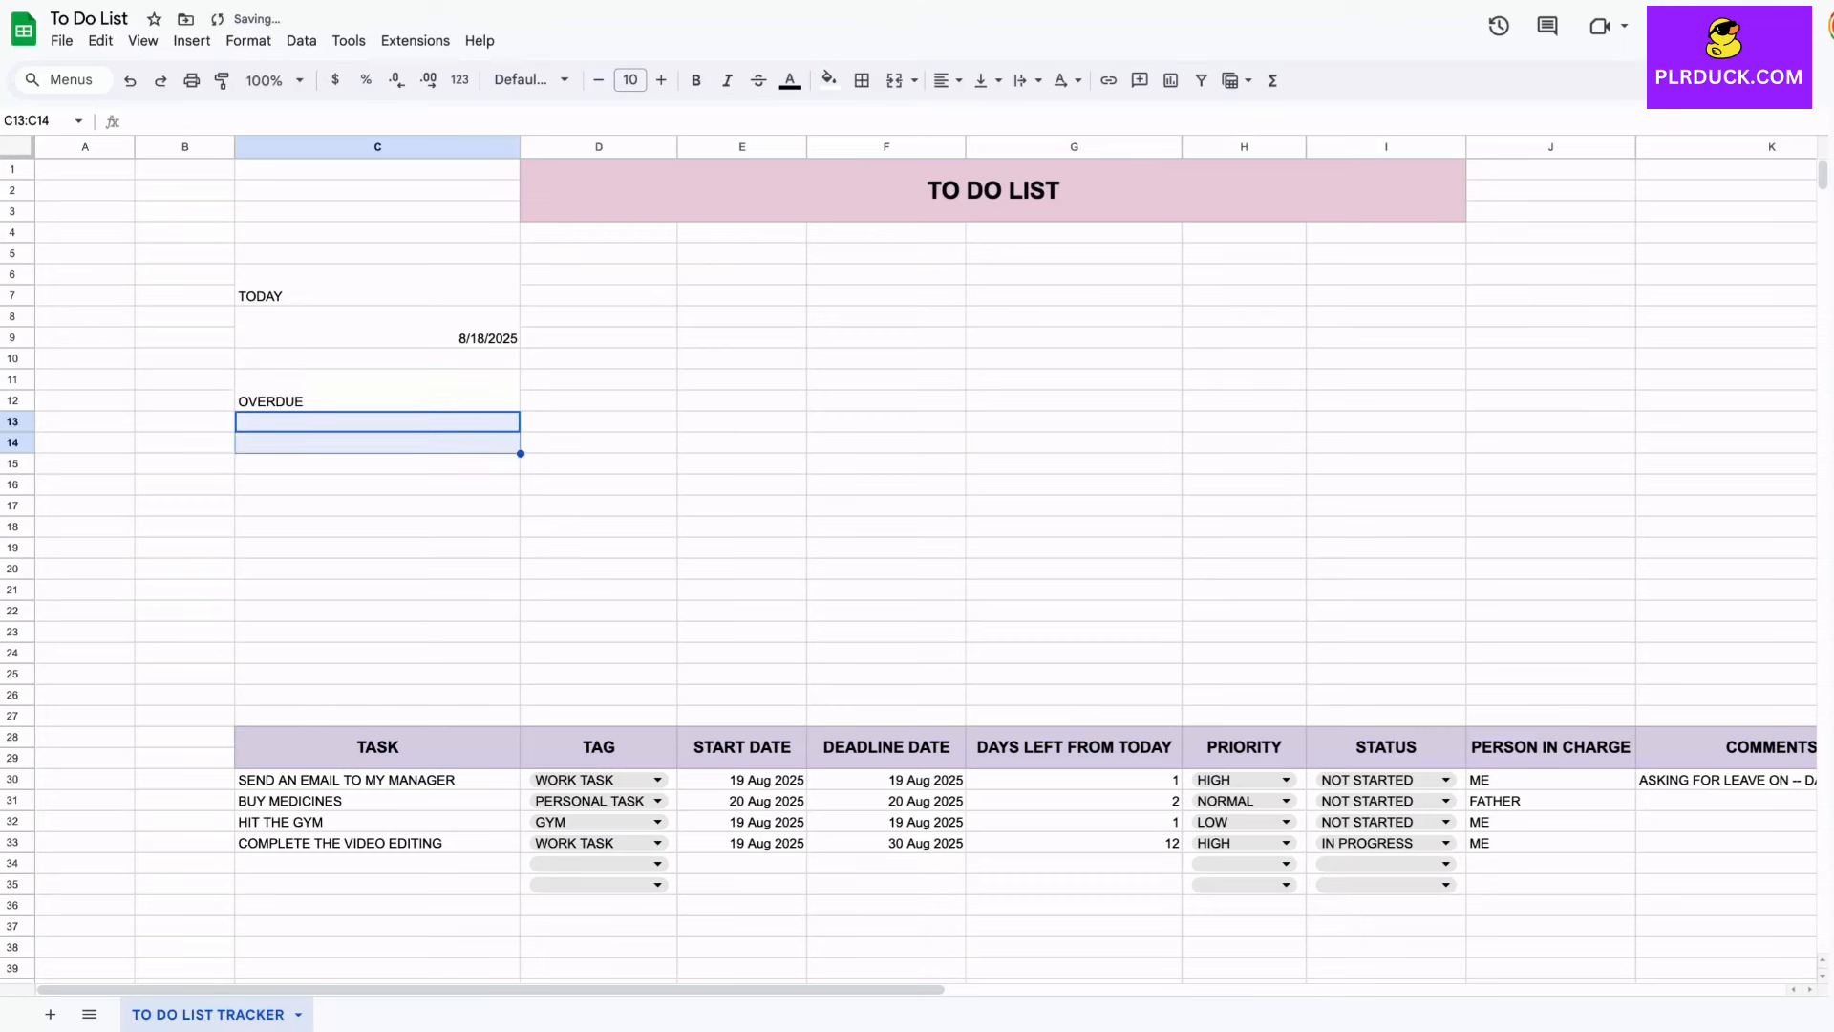
left_click(894, 80)
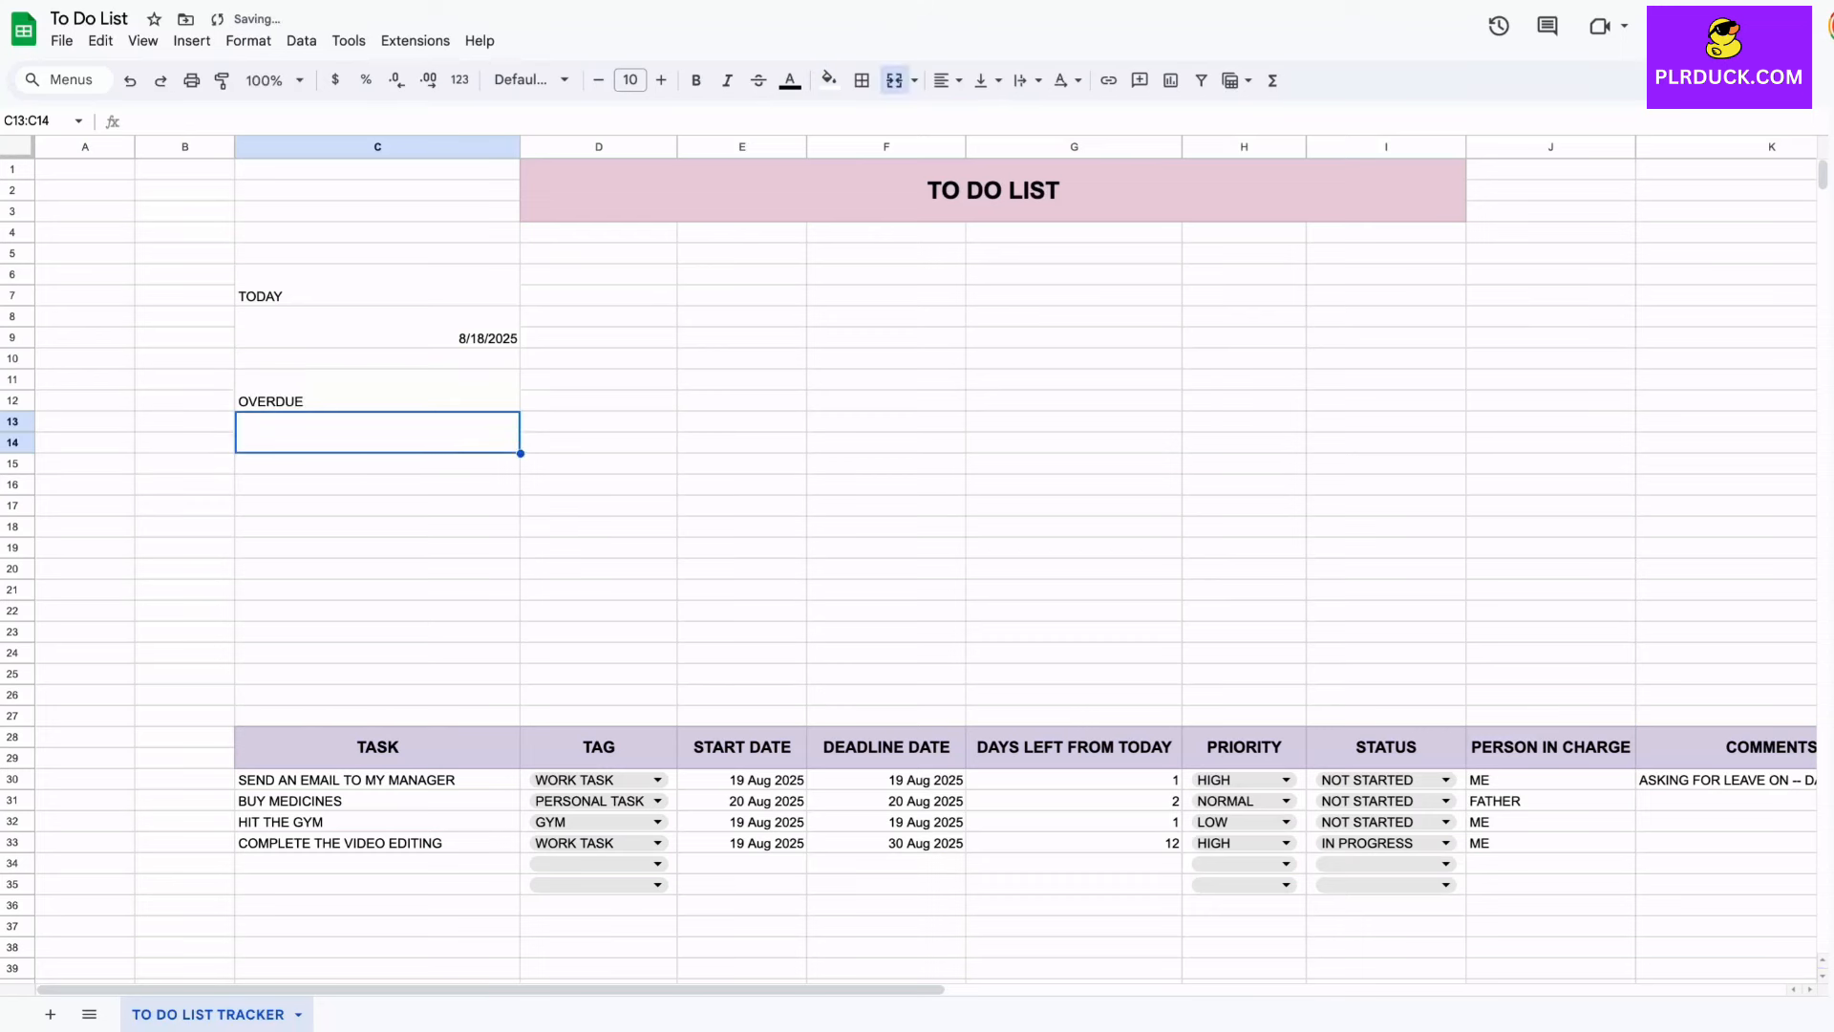
Step: Merge C16:C17 and C18:C19, and enter the label DUE TODAY in C16:C17
left_click_drag(377, 484, 378, 505)
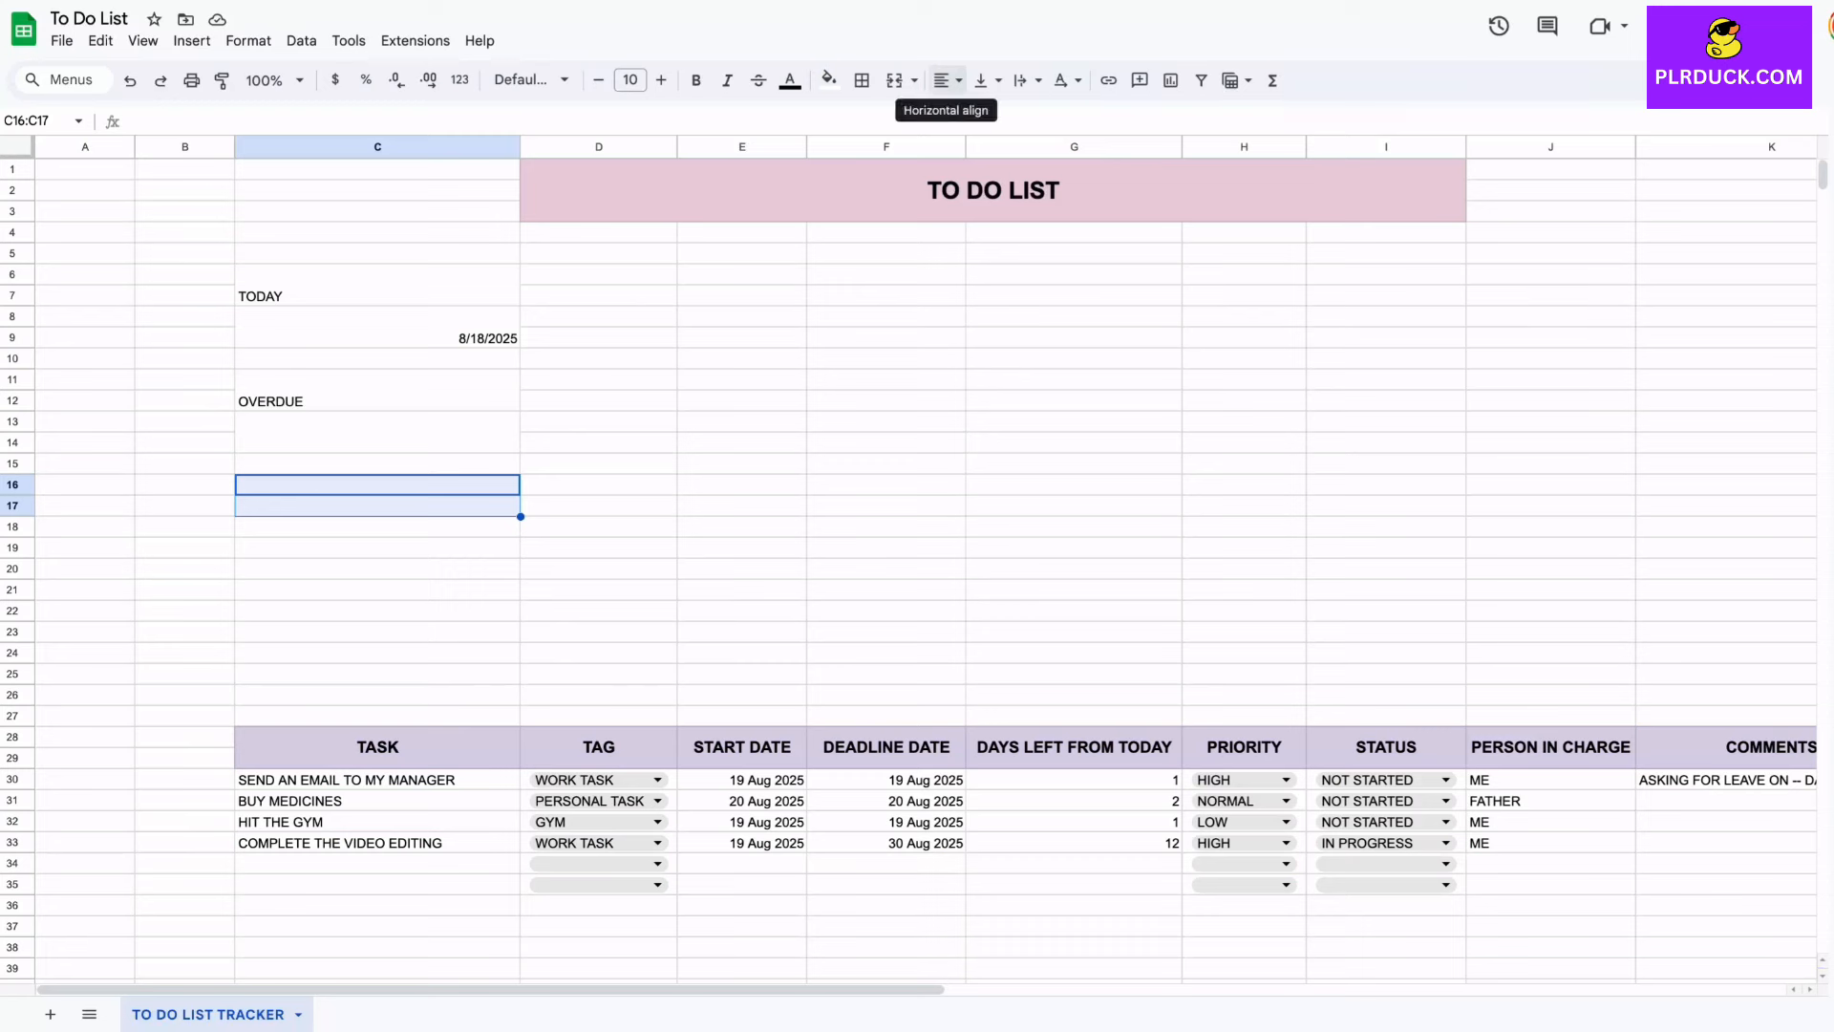
left_click(894, 80)
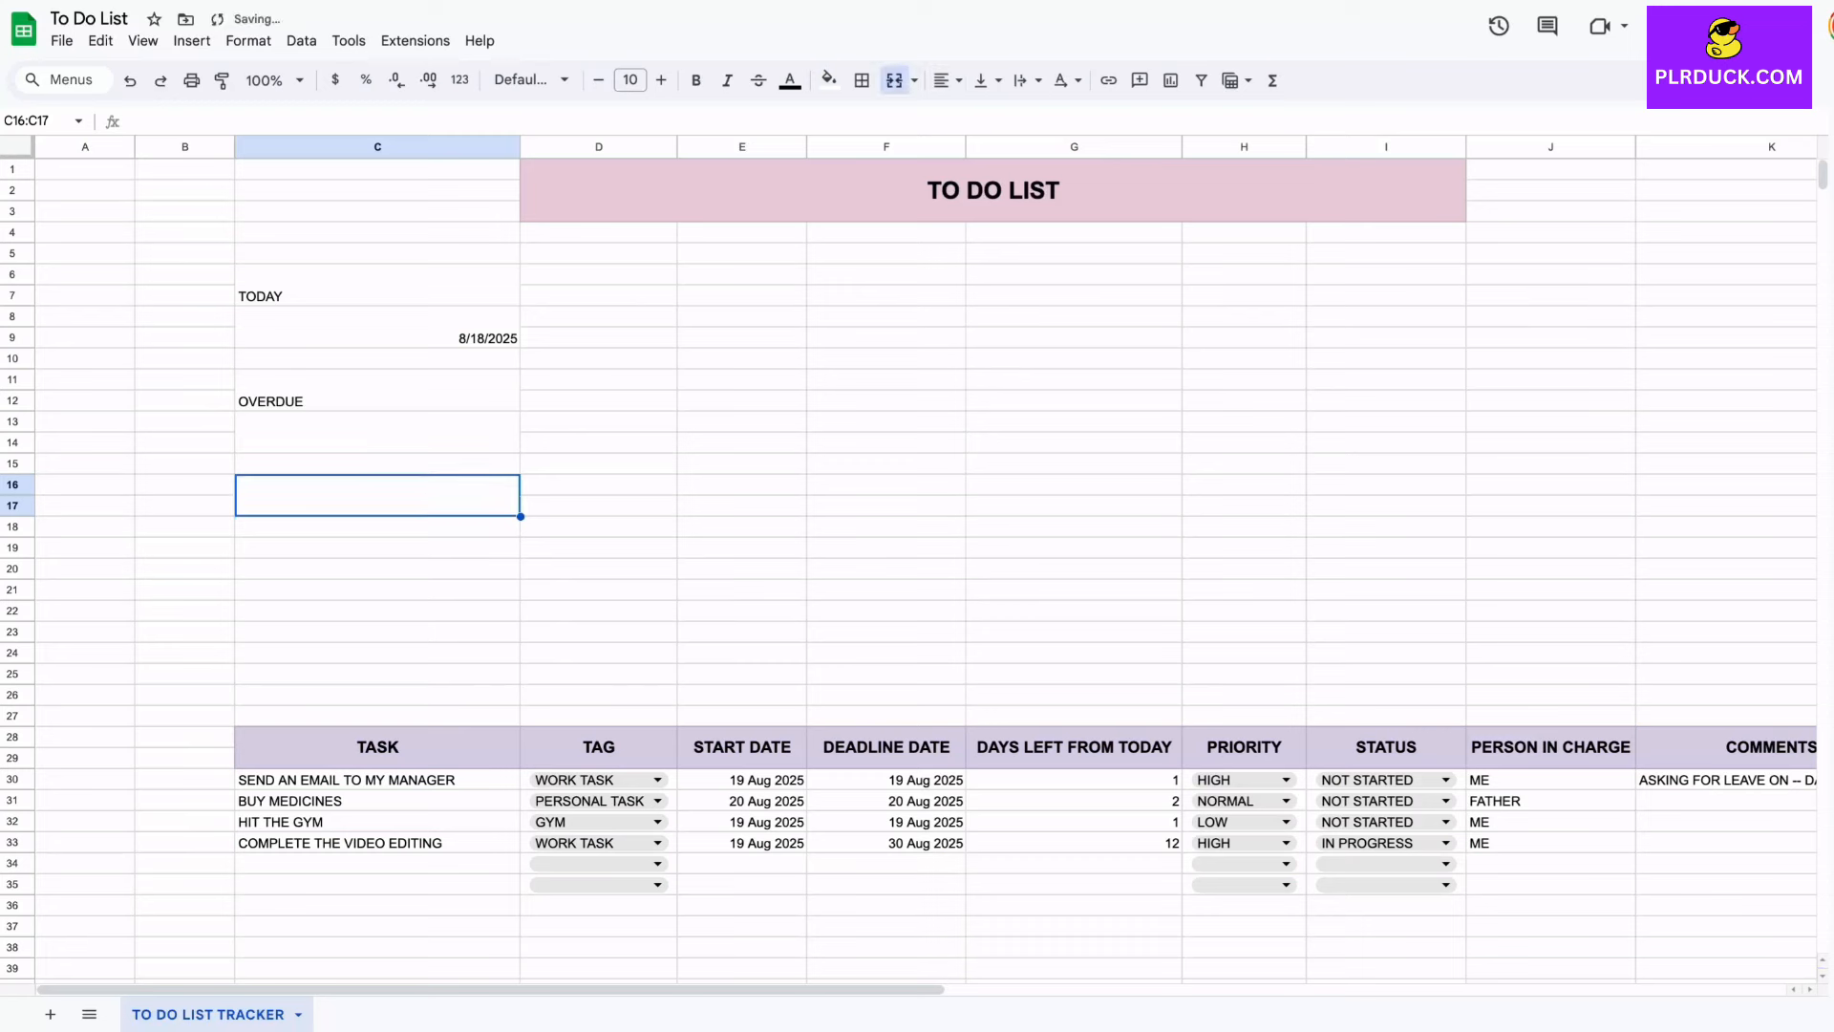
left_click_drag(378, 526, 377, 548)
left_click(894, 80)
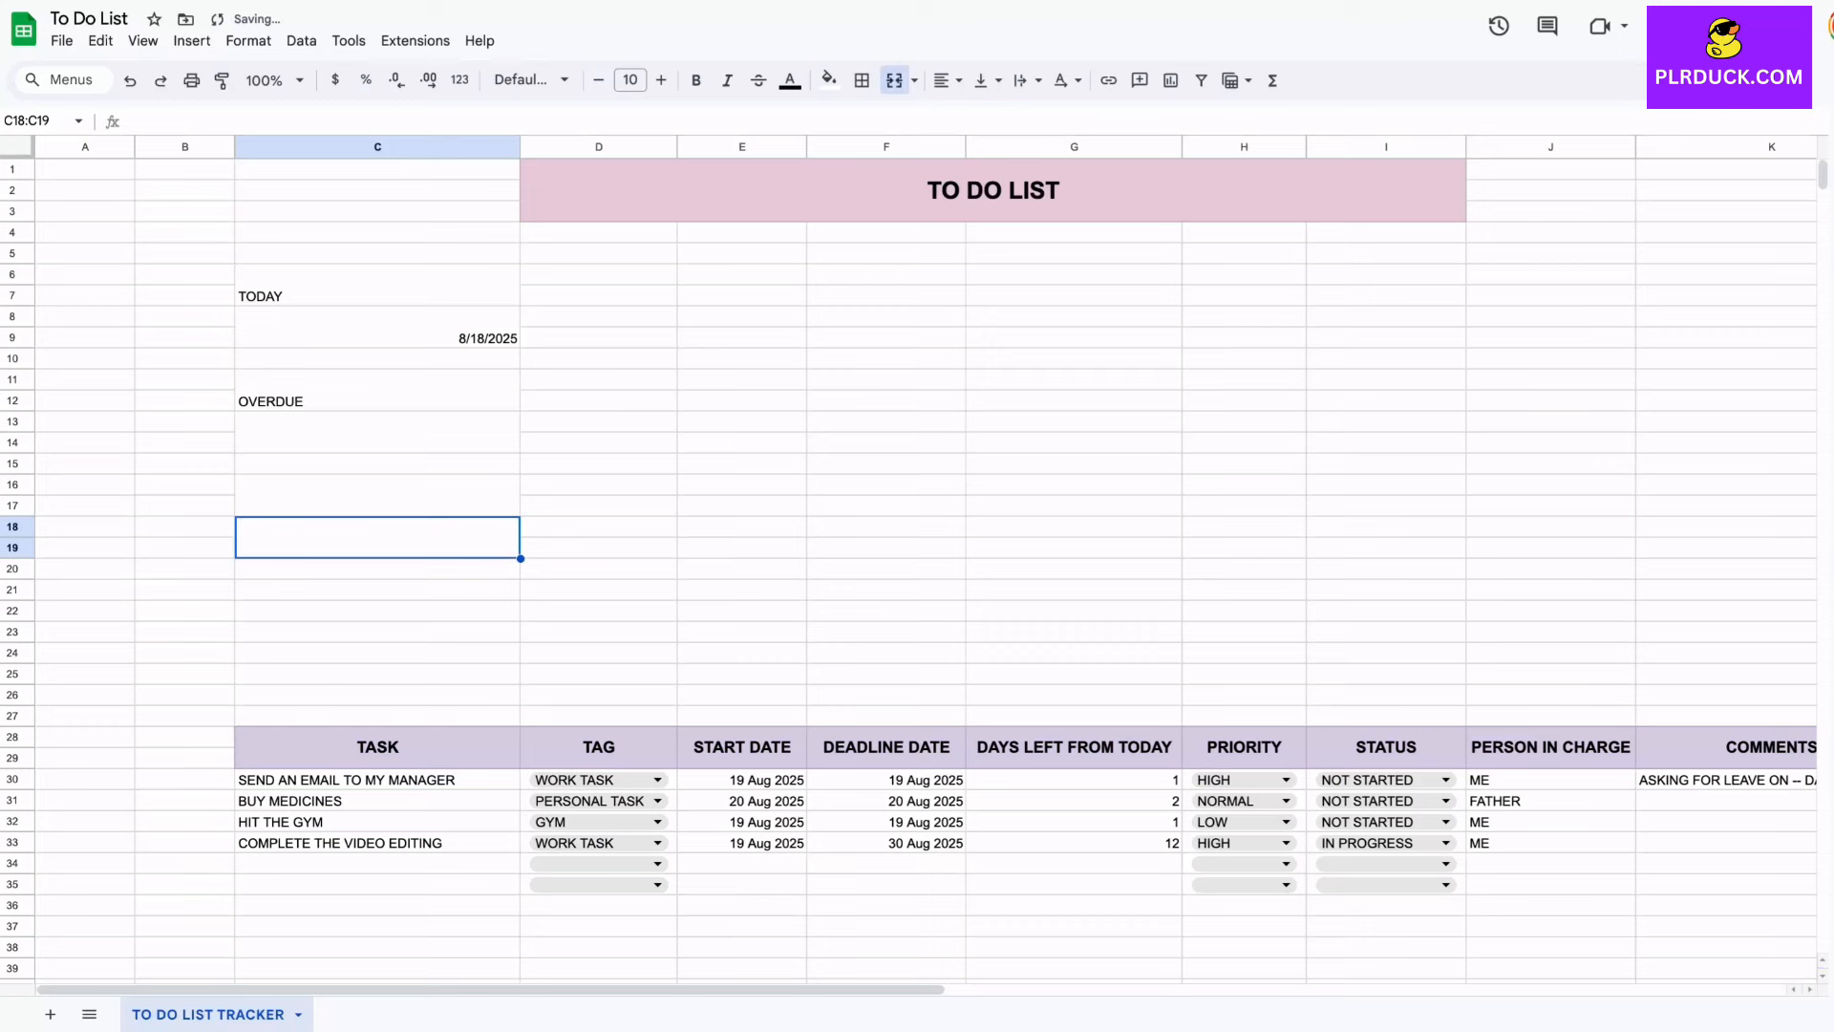
left_click(377, 494)
type("DUE ")
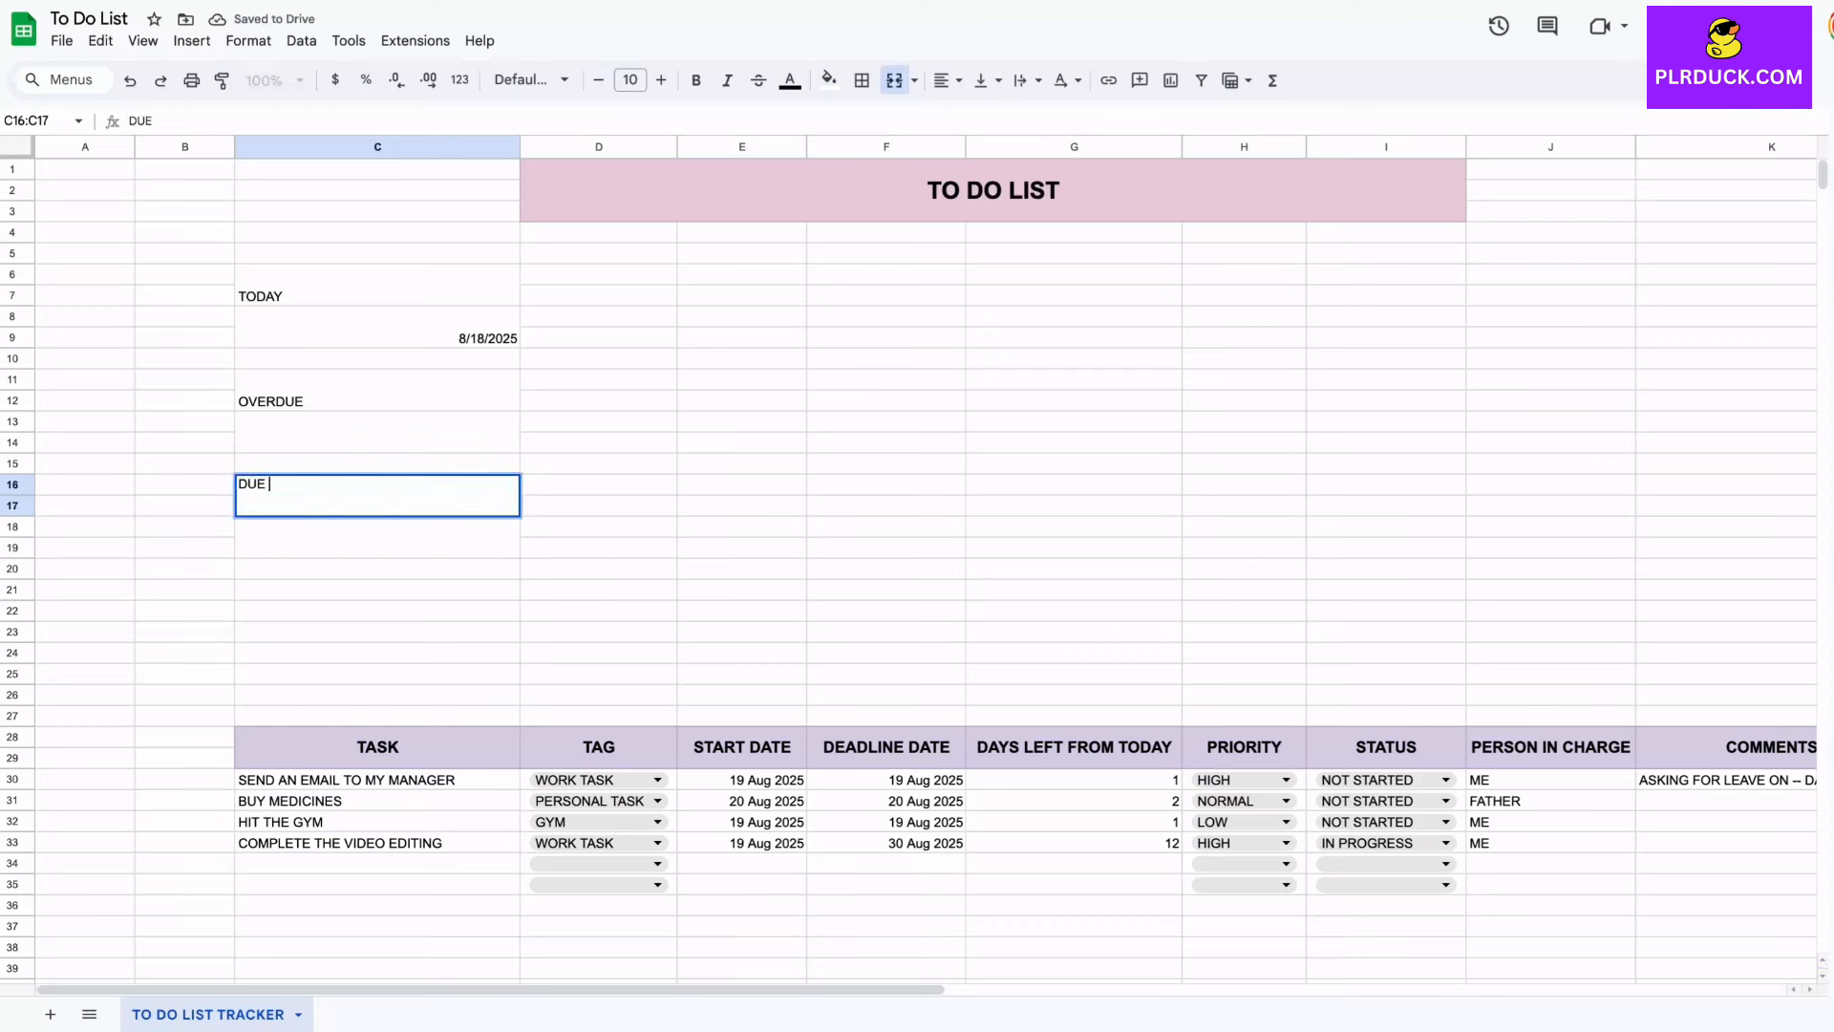
type("TODAY")
key("Return")
Step: Set the TODAY, OVERDUE and DUE TODAY boxes to font size 14 and bold
left_click_drag(378, 285, 378, 328)
left_click_drag(378, 390, 378, 431)
left_click_drag(377, 495, 377, 537)
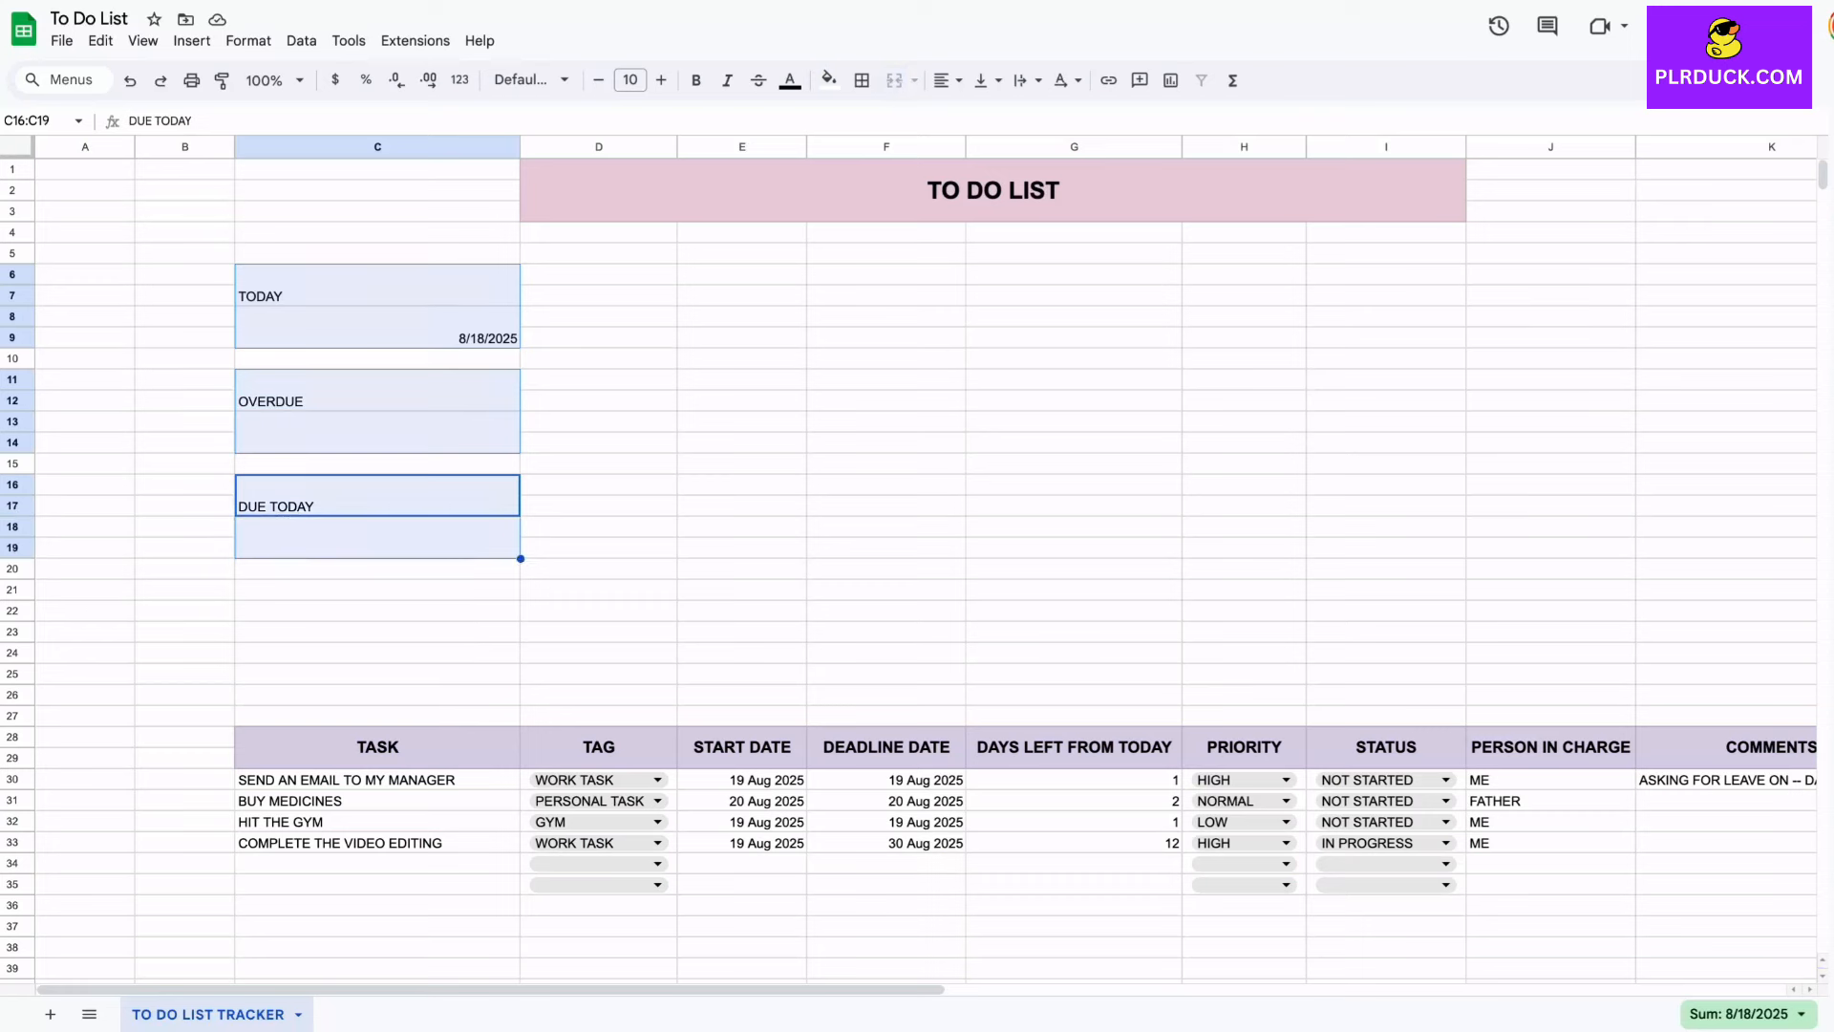
left_click(661, 81)
left_click(661, 80)
left_click(661, 80)
left_click(661, 80)
left_click(697, 81)
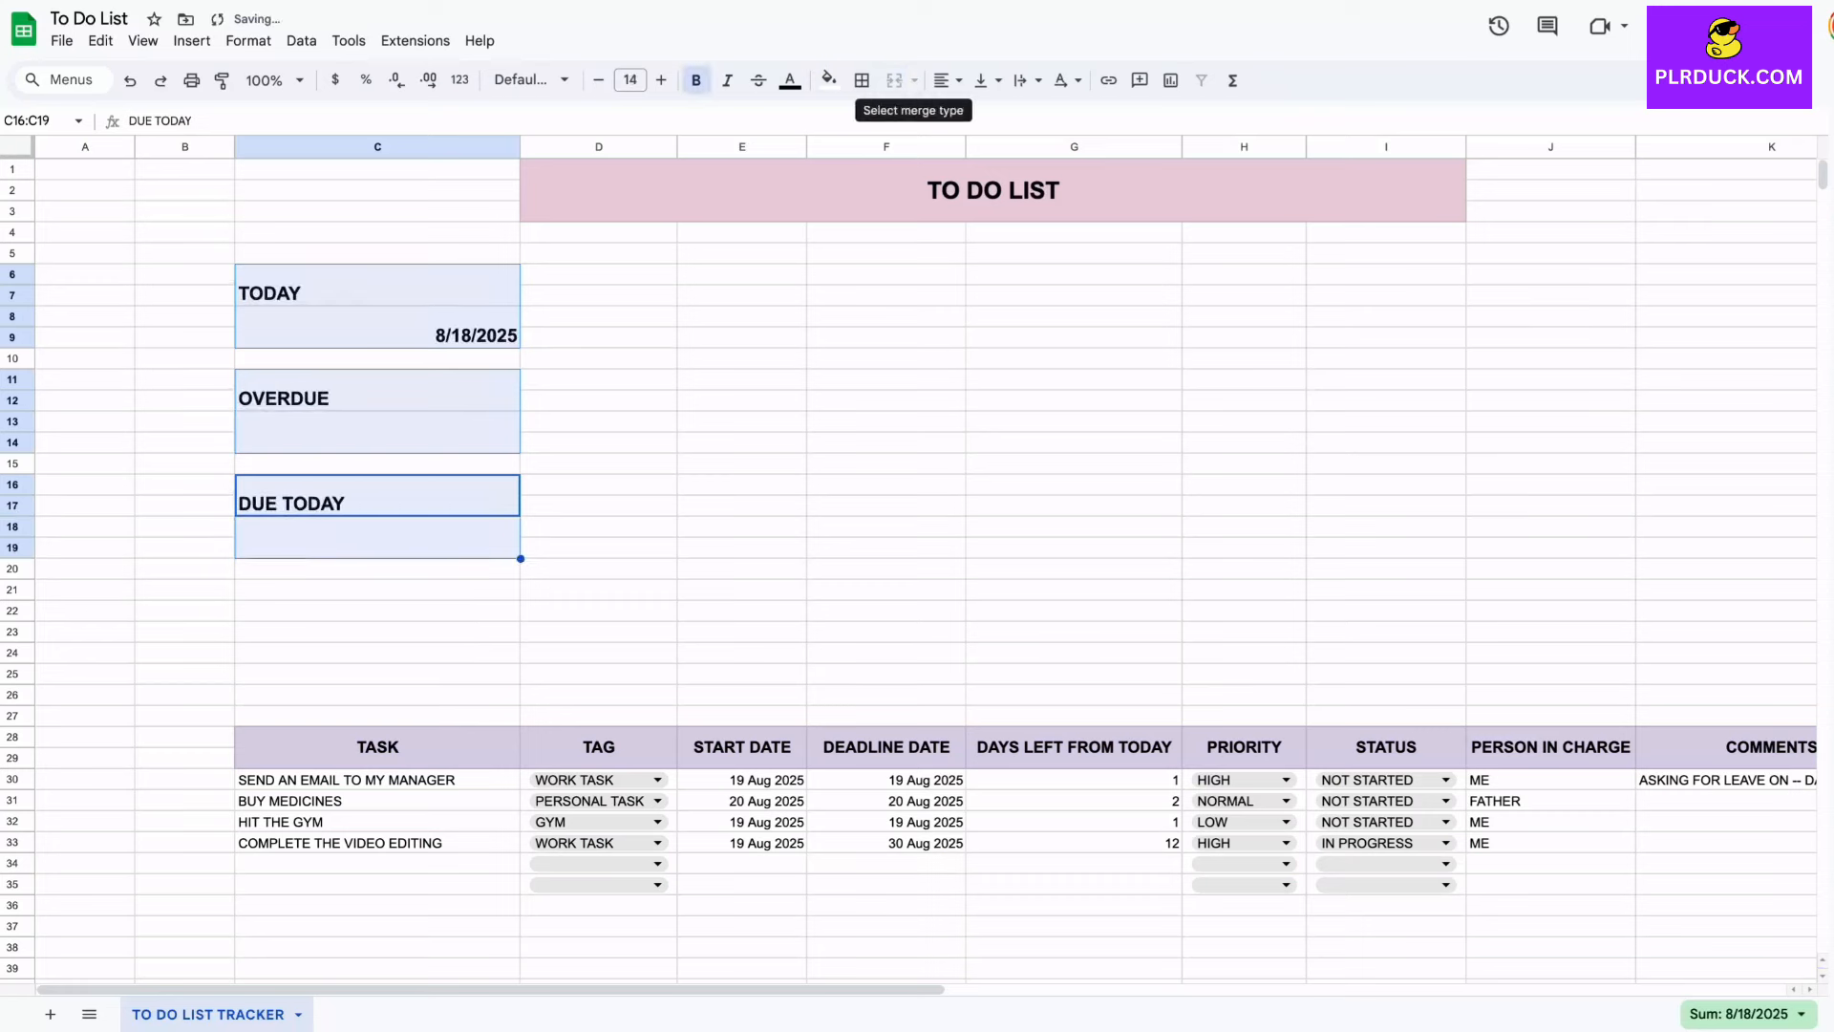
Step: Center the three summary boxes' text horizontally and vertically, and apply borders to all their cells
left_click(947, 80)
left_click(979, 117)
left_click(981, 80)
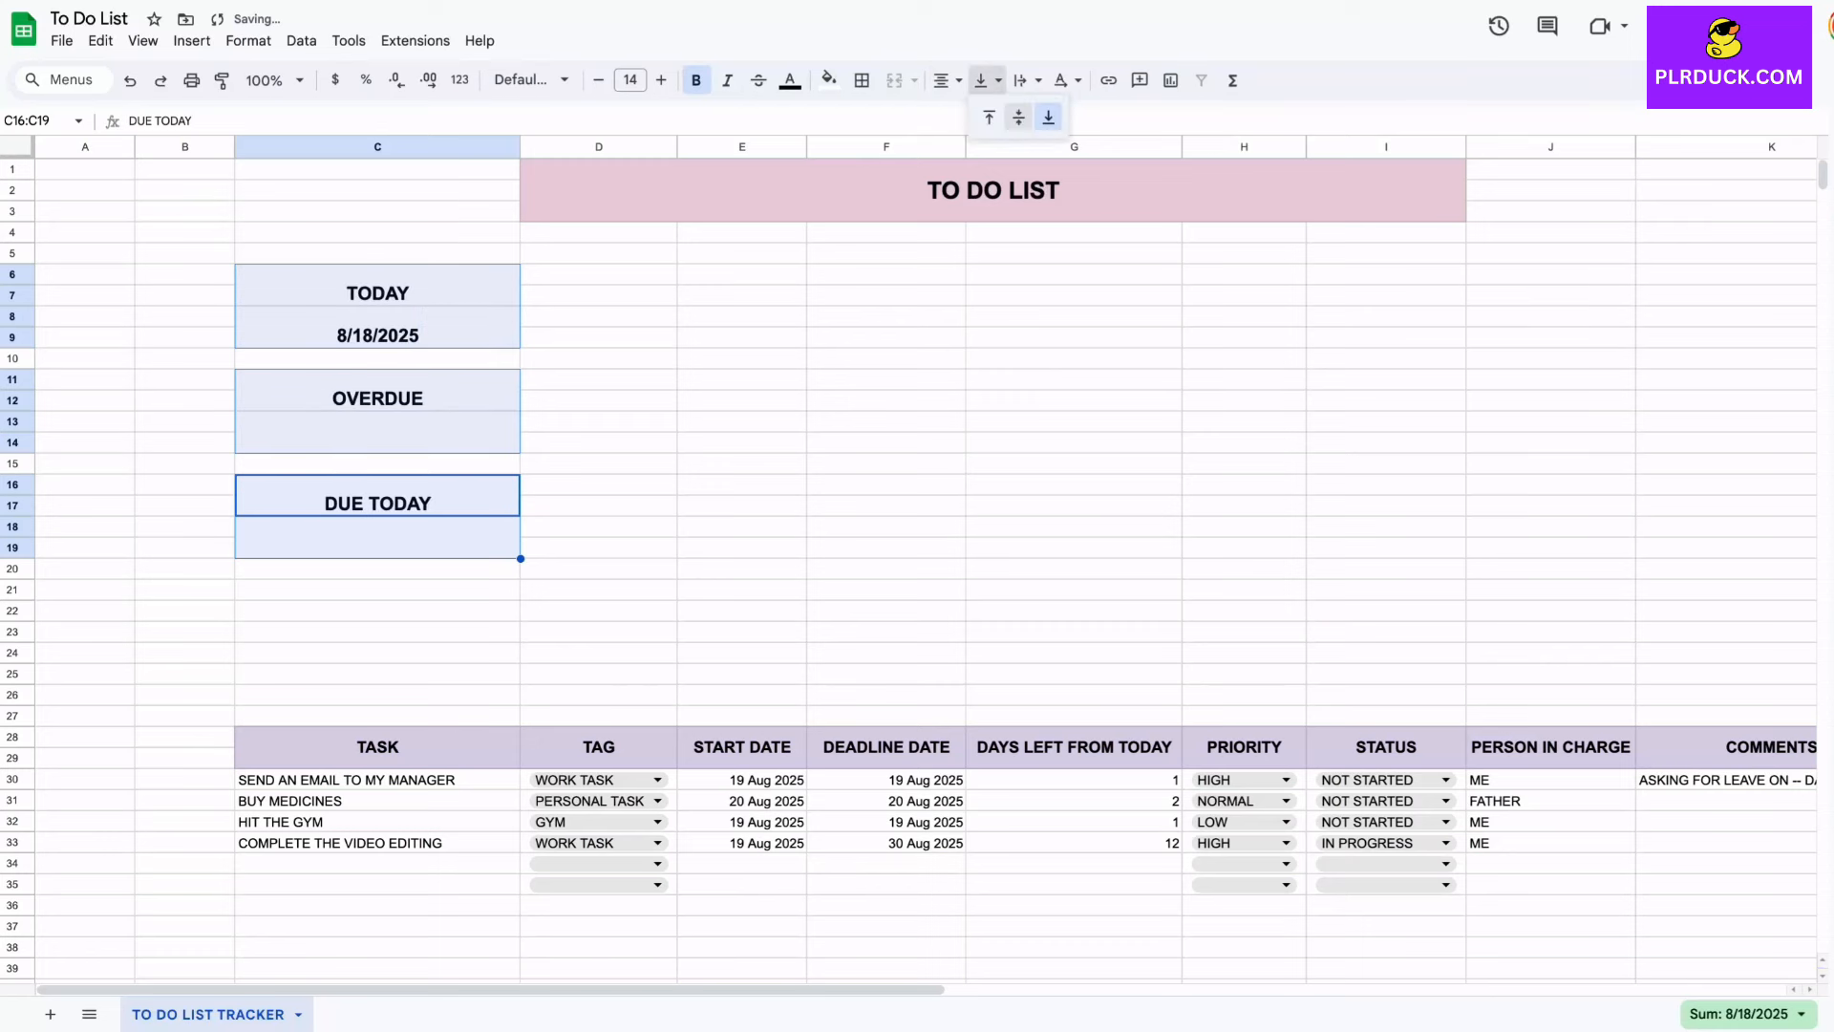
left_click(1018, 117)
left_click(862, 80)
left_click(872, 123)
Step: Enter =COUNTIF(L30:L33,"OVERDUE") in the merged cell C13:C14 below the OVERDUE label
left_click(377, 432)
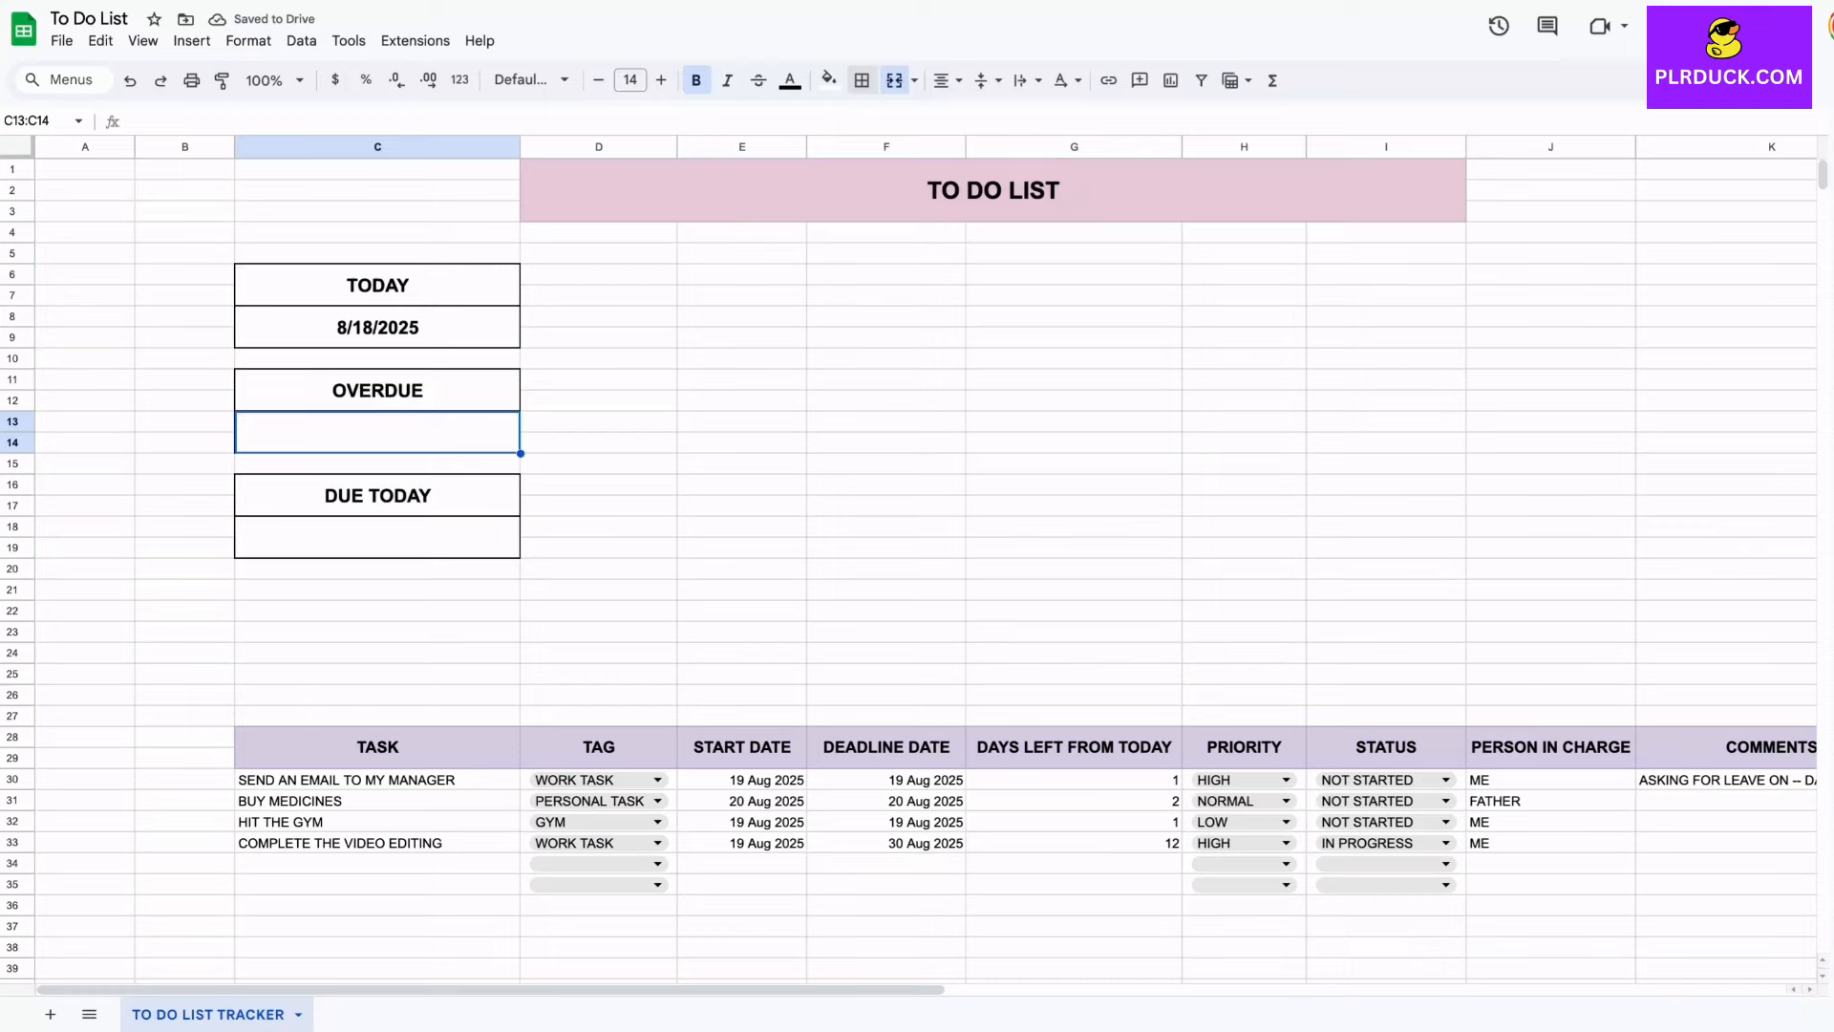
scroll(907, 559, "right", 3)
scroll(908, 558, "down", 1)
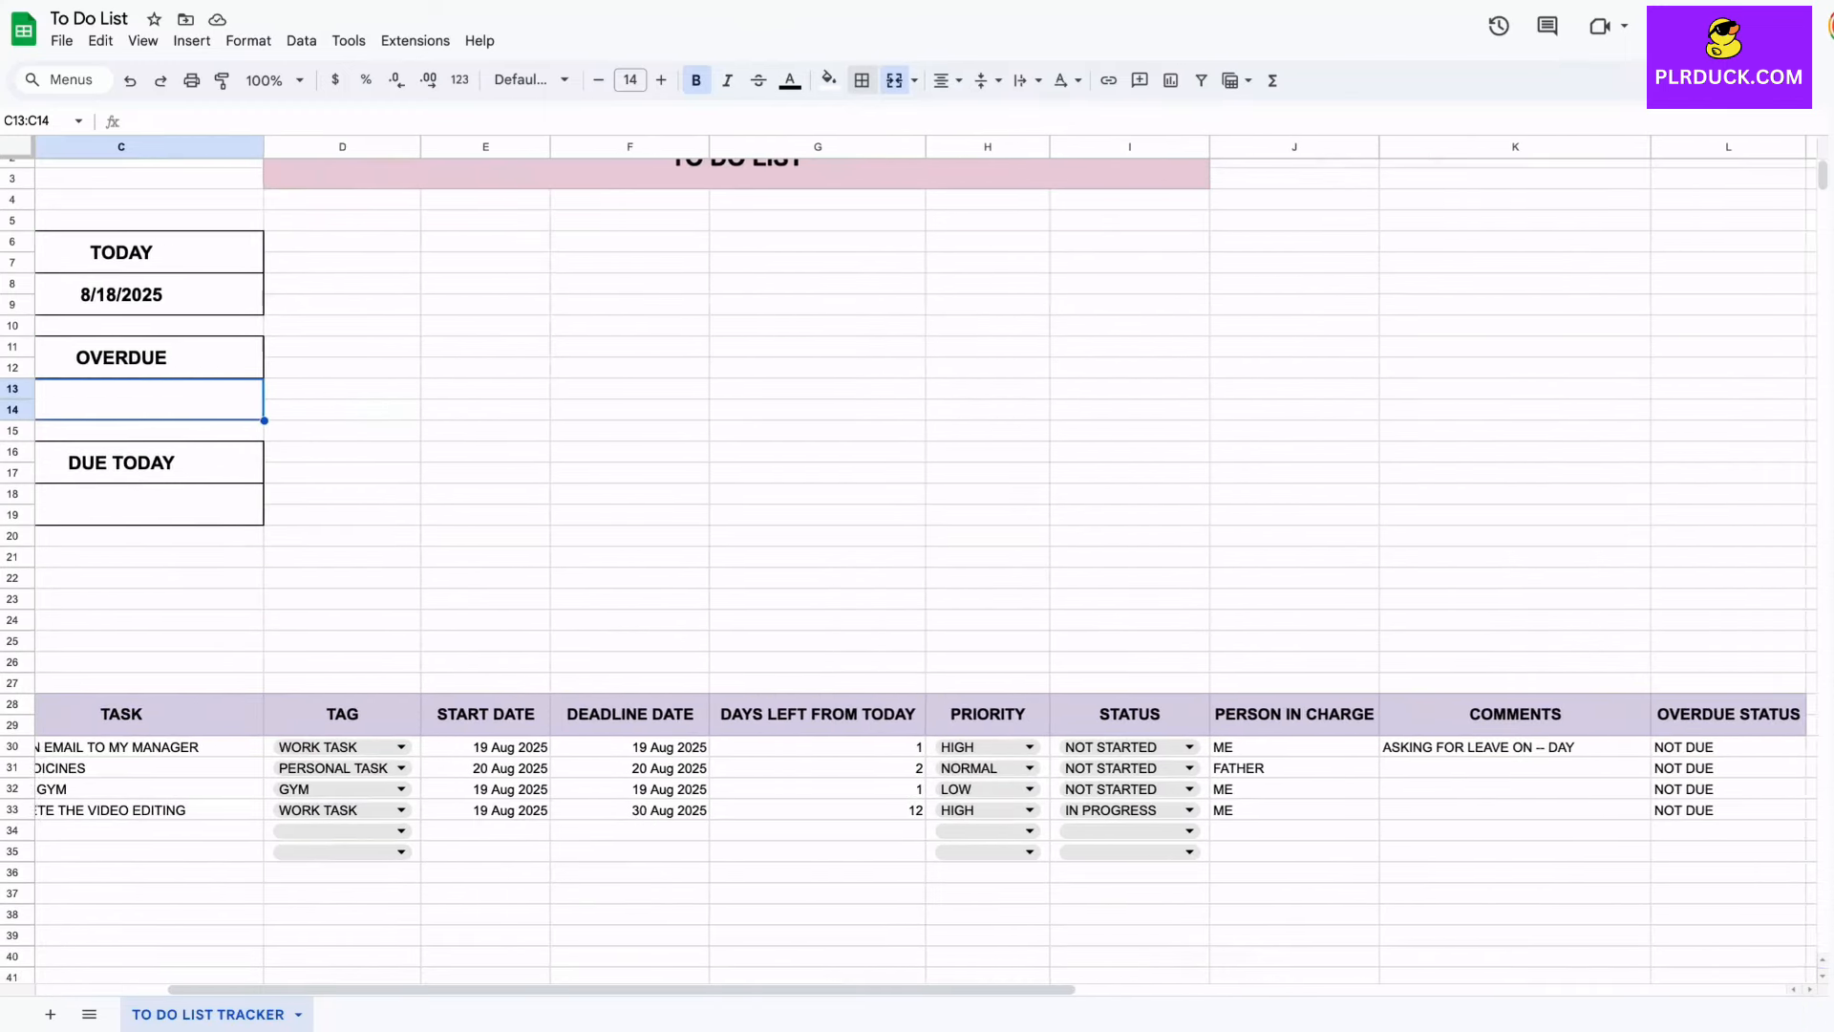
scroll(908, 559, "left", 2)
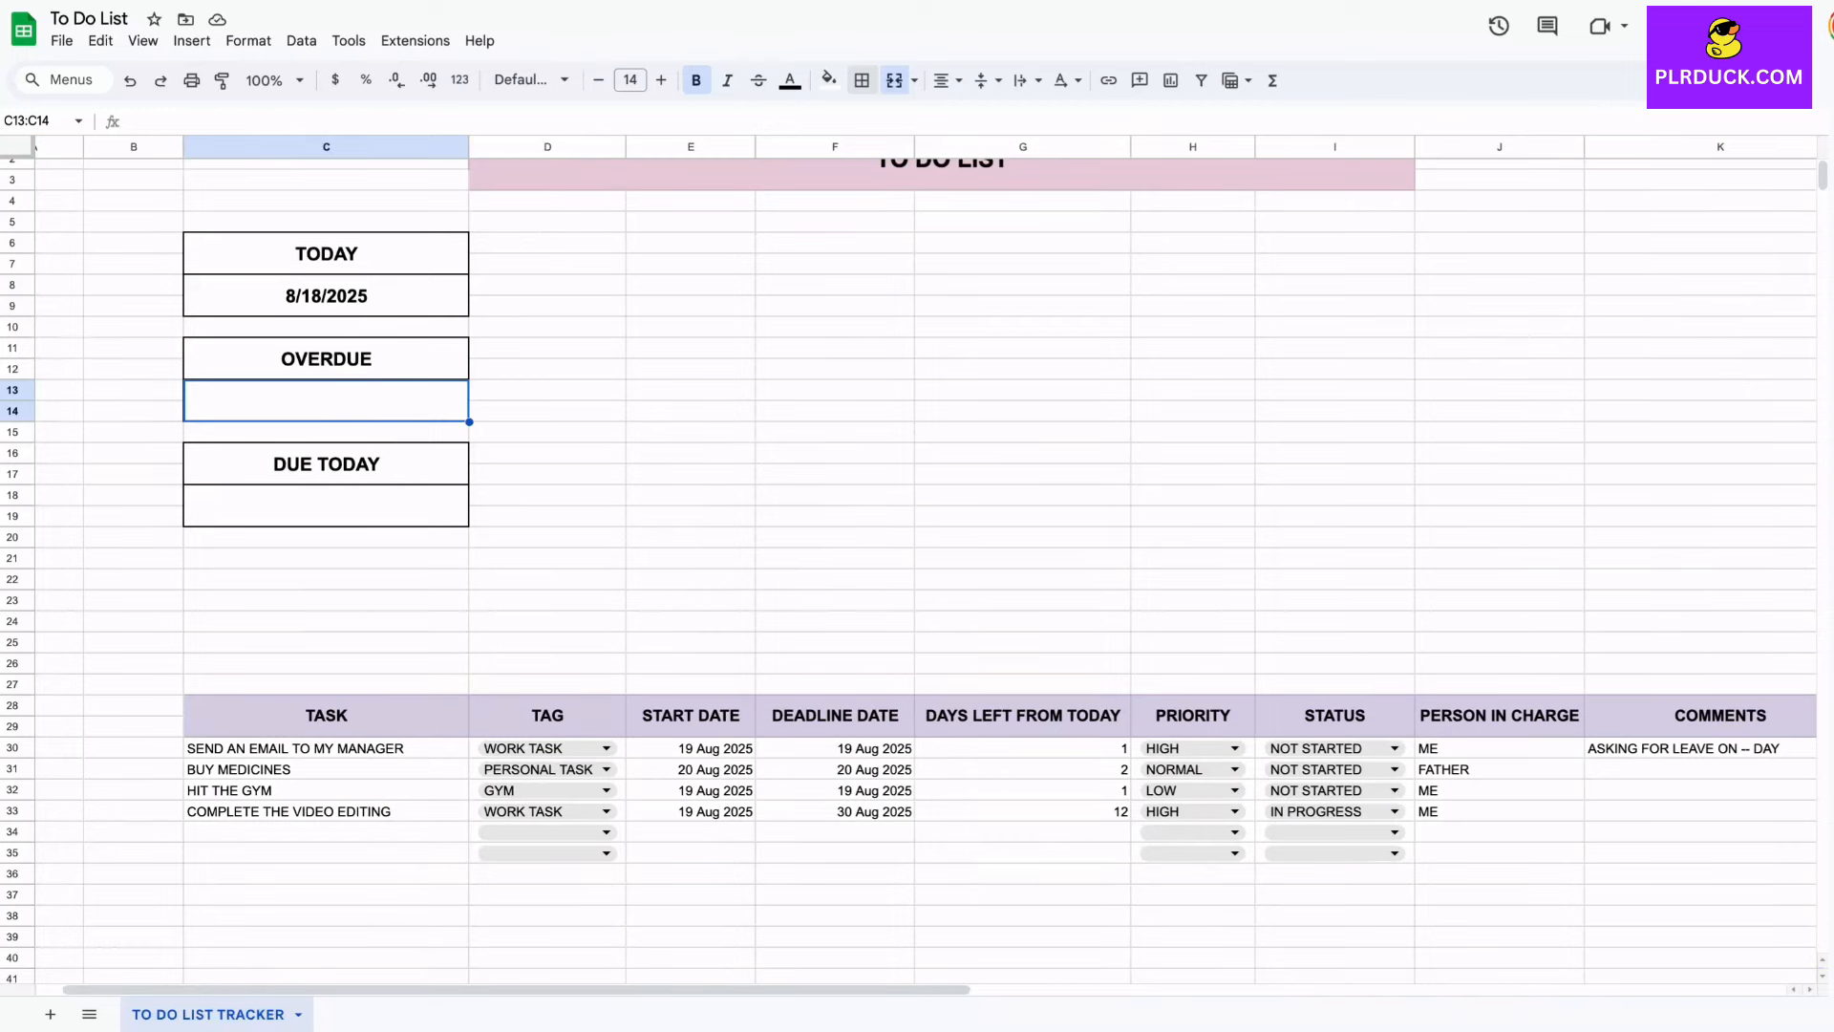
scroll(908, 559, "right", 3)
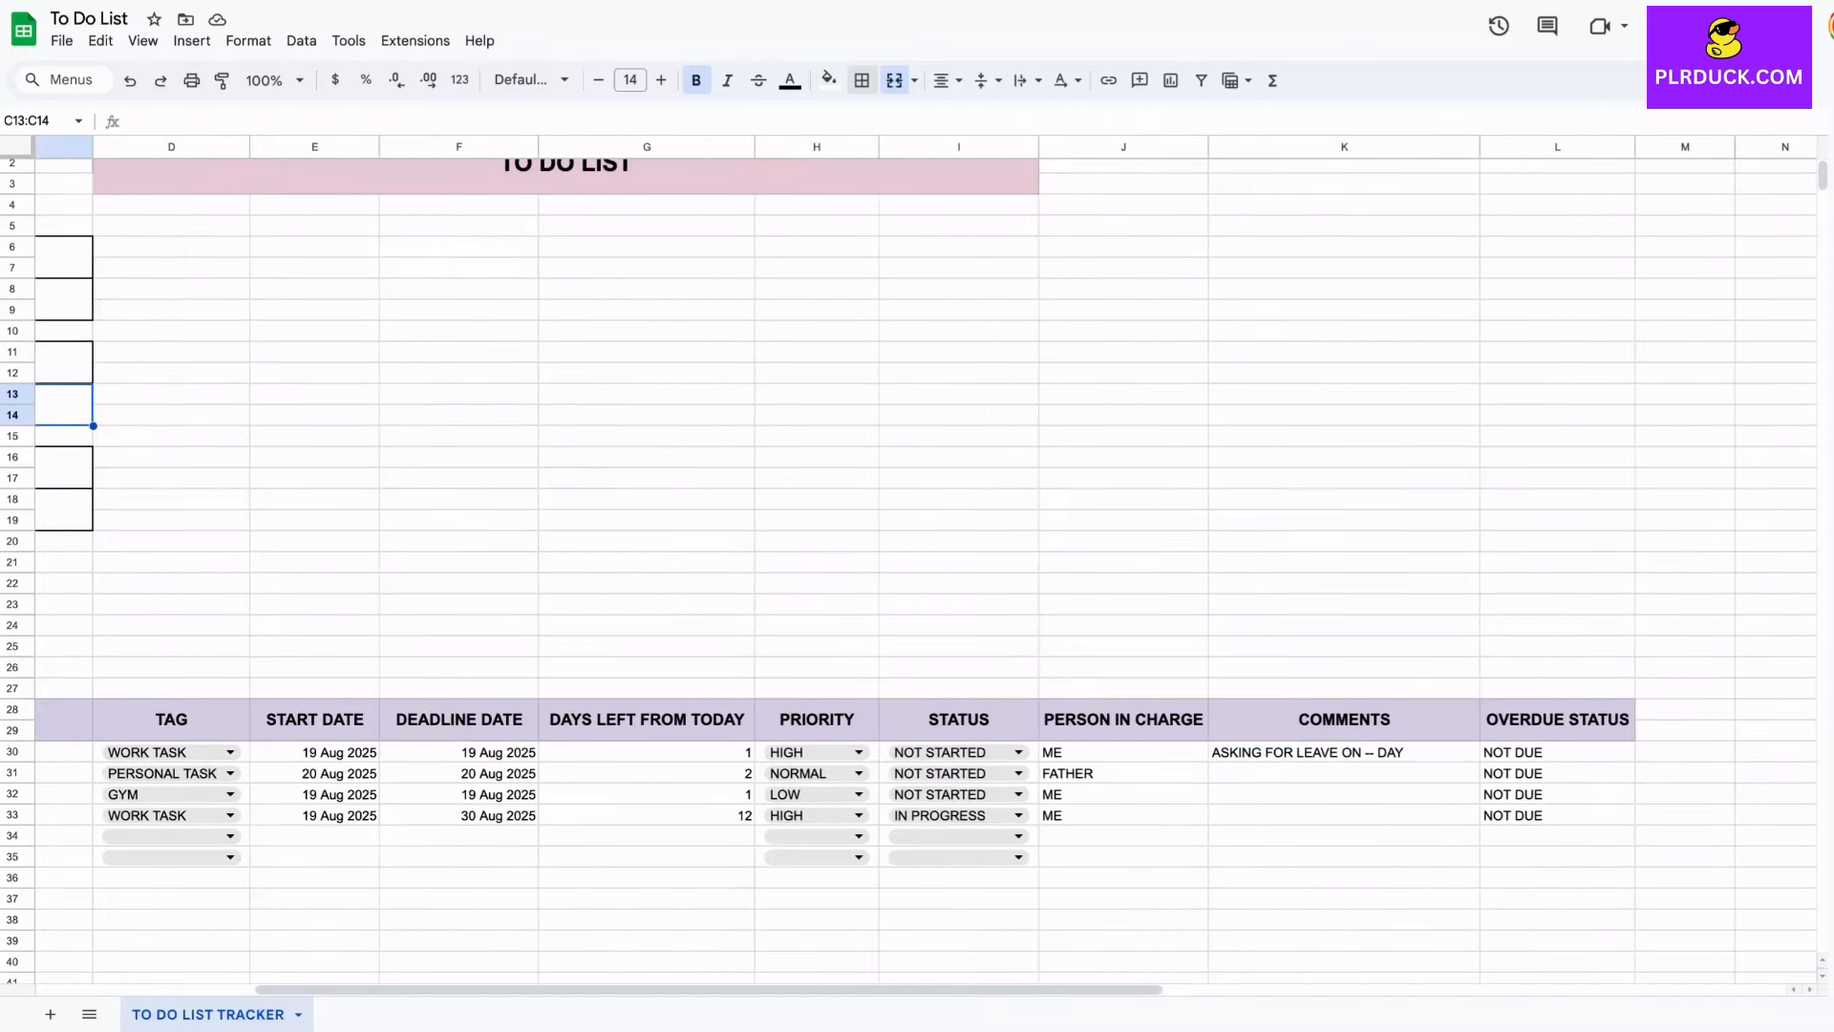
scroll(907, 559, "left", 3)
type("=COU")
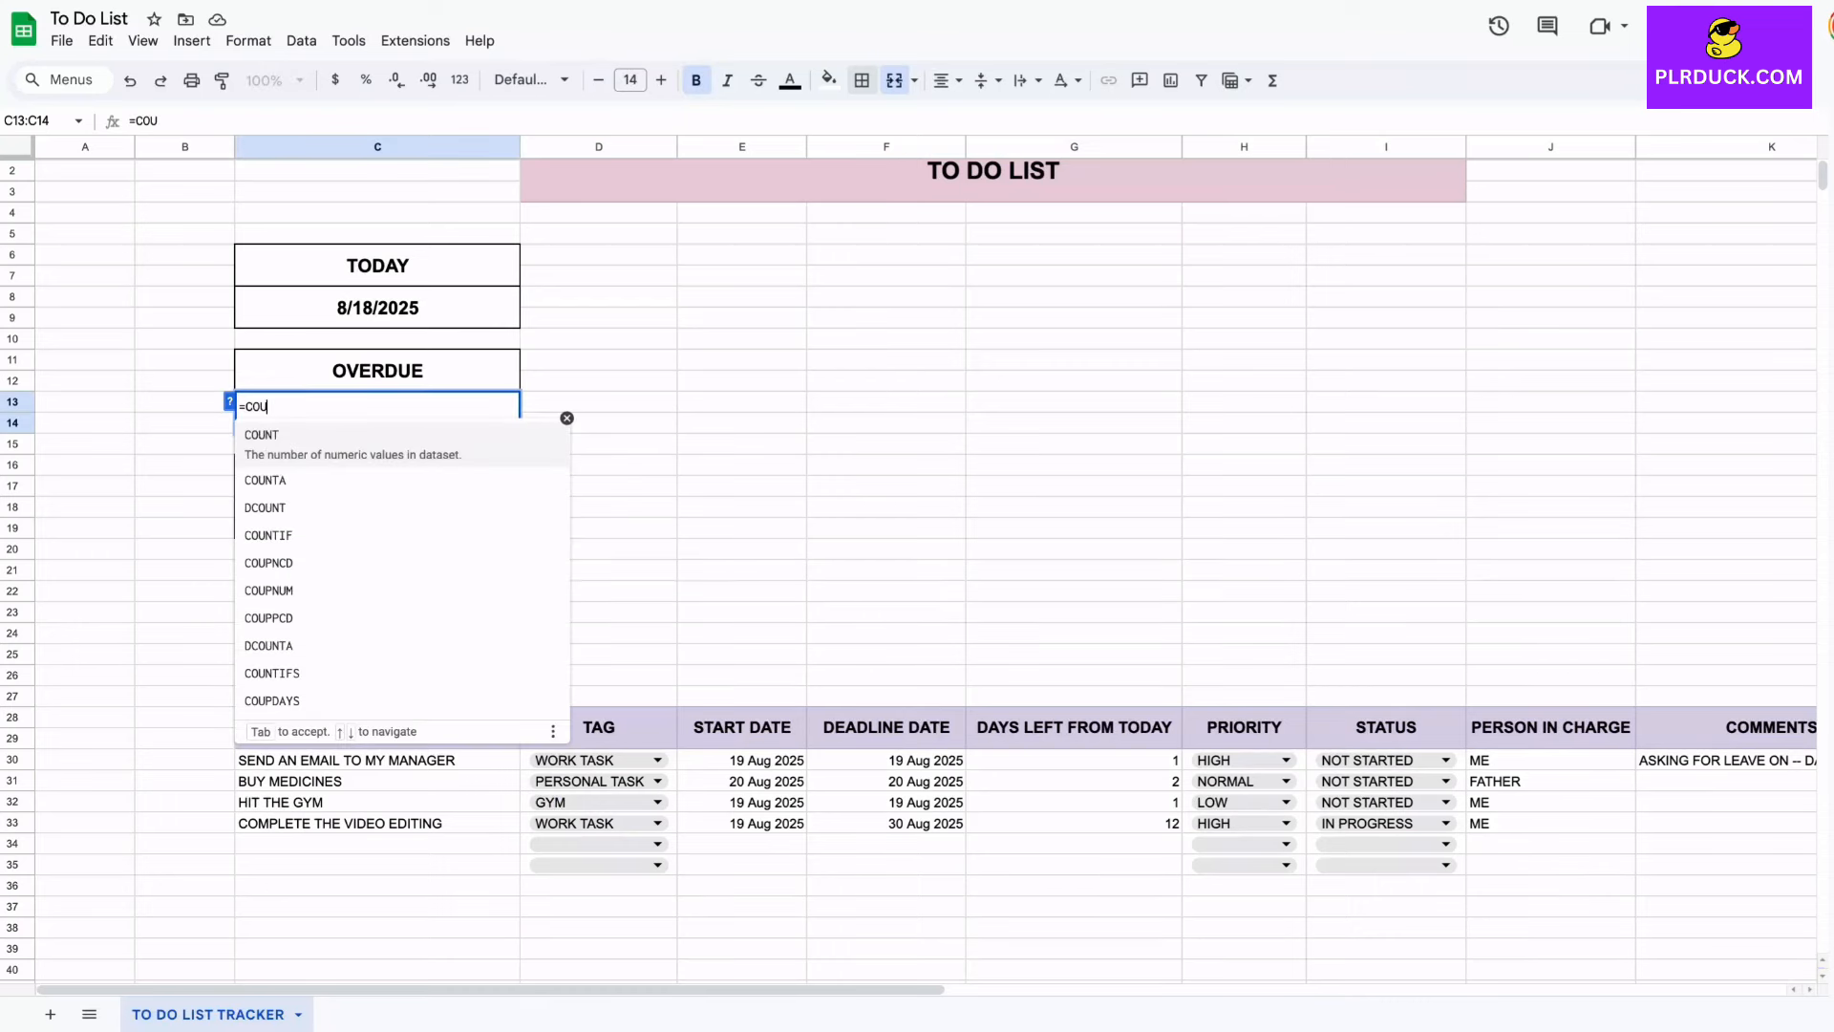
type("NTIF")
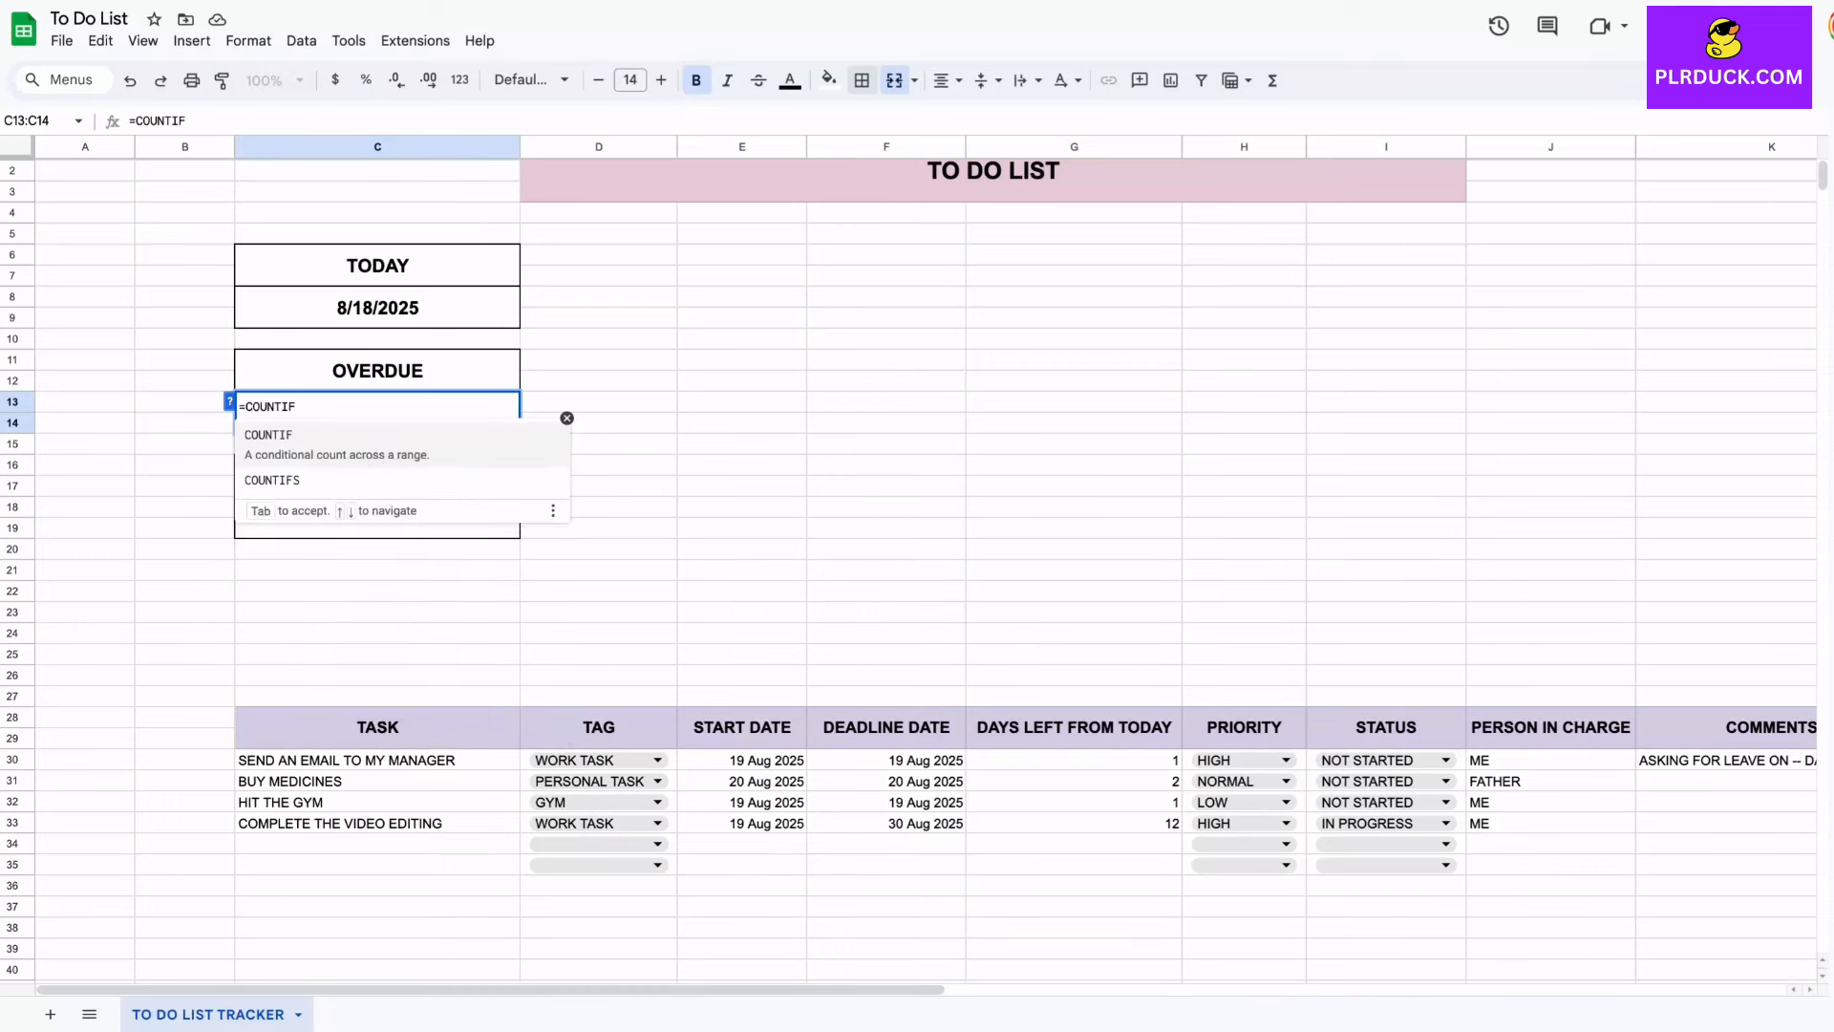
type("(")
scroll(917, 563, "right", 5)
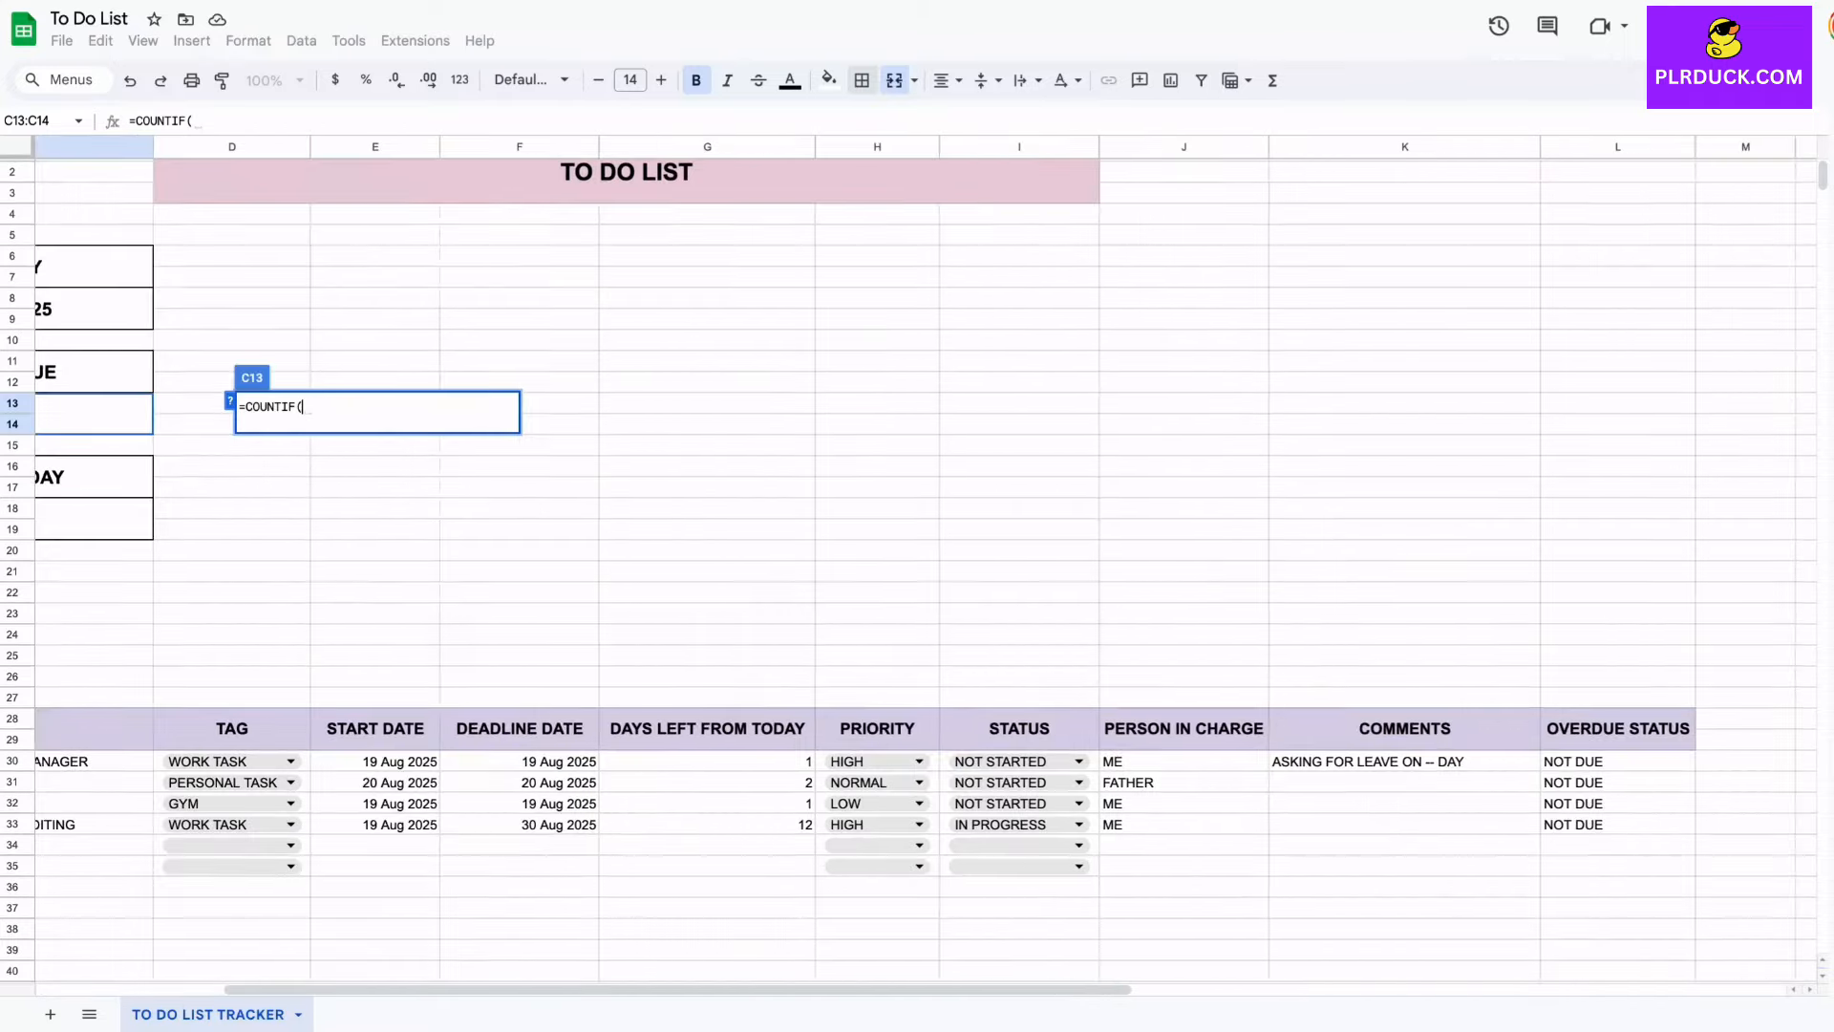
left_click_drag(1574, 754, 1574, 817)
type(",")
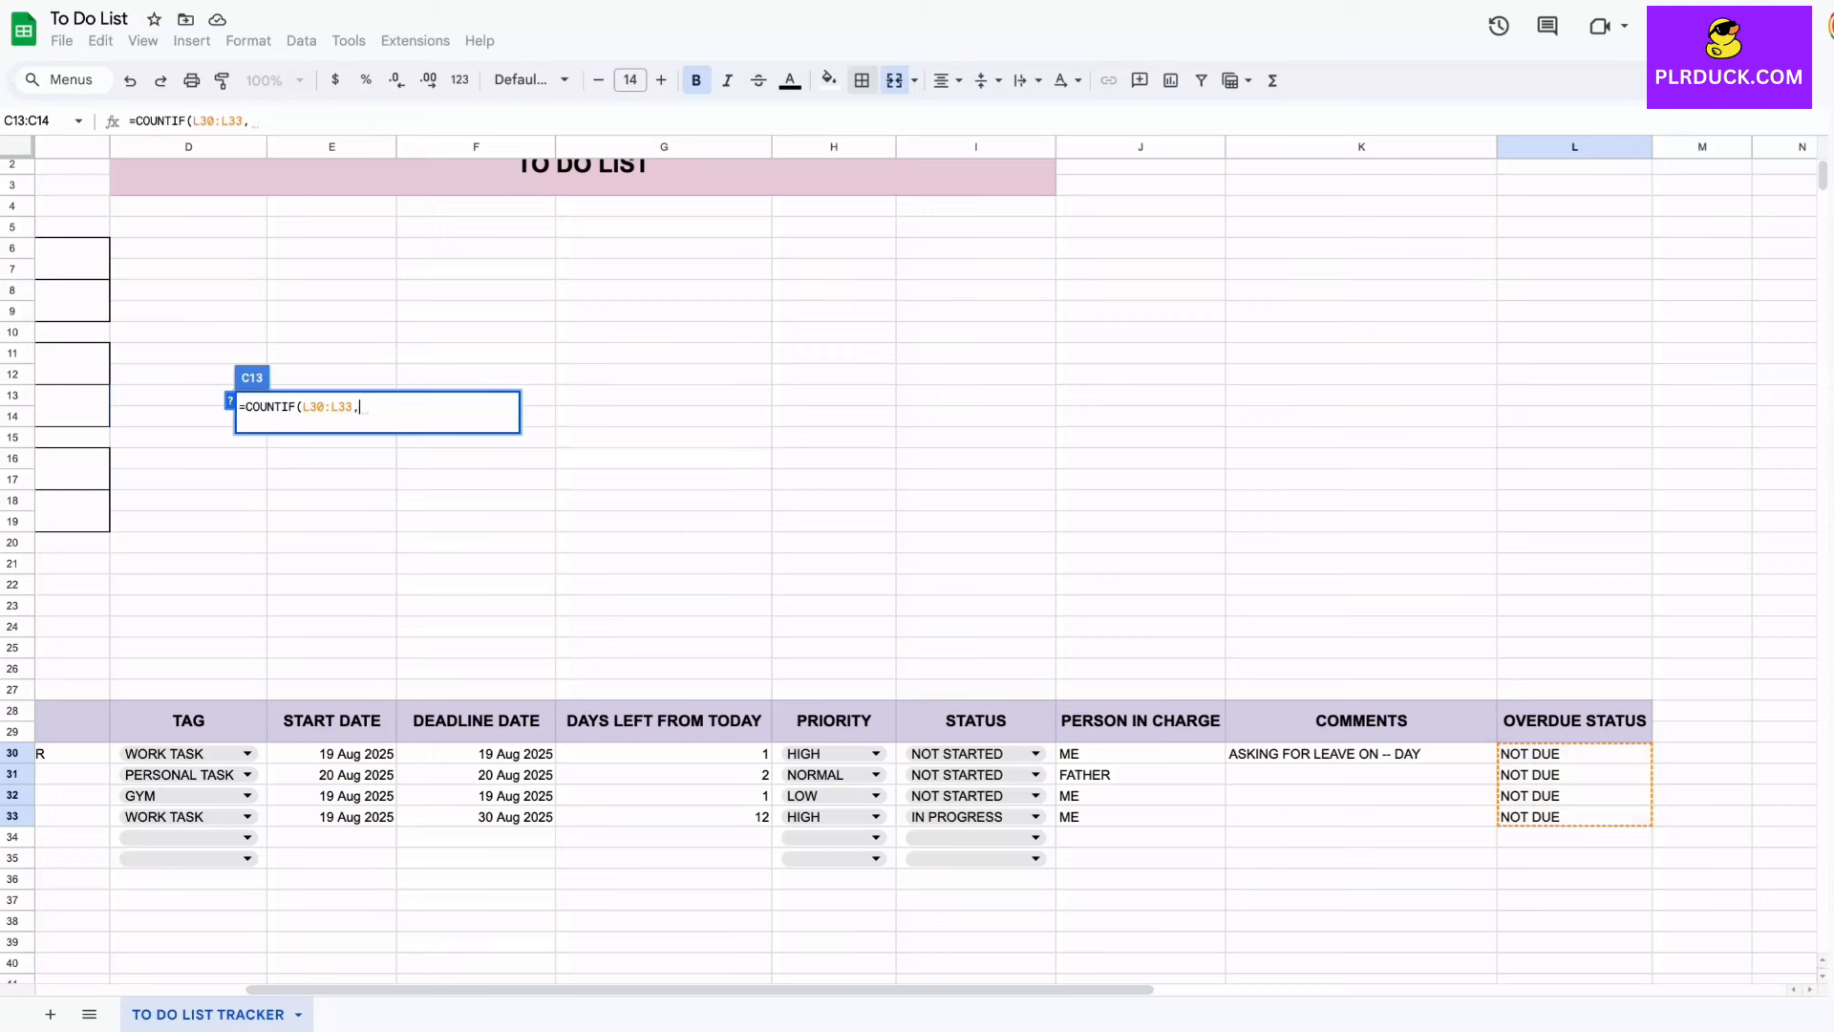
type("\"")
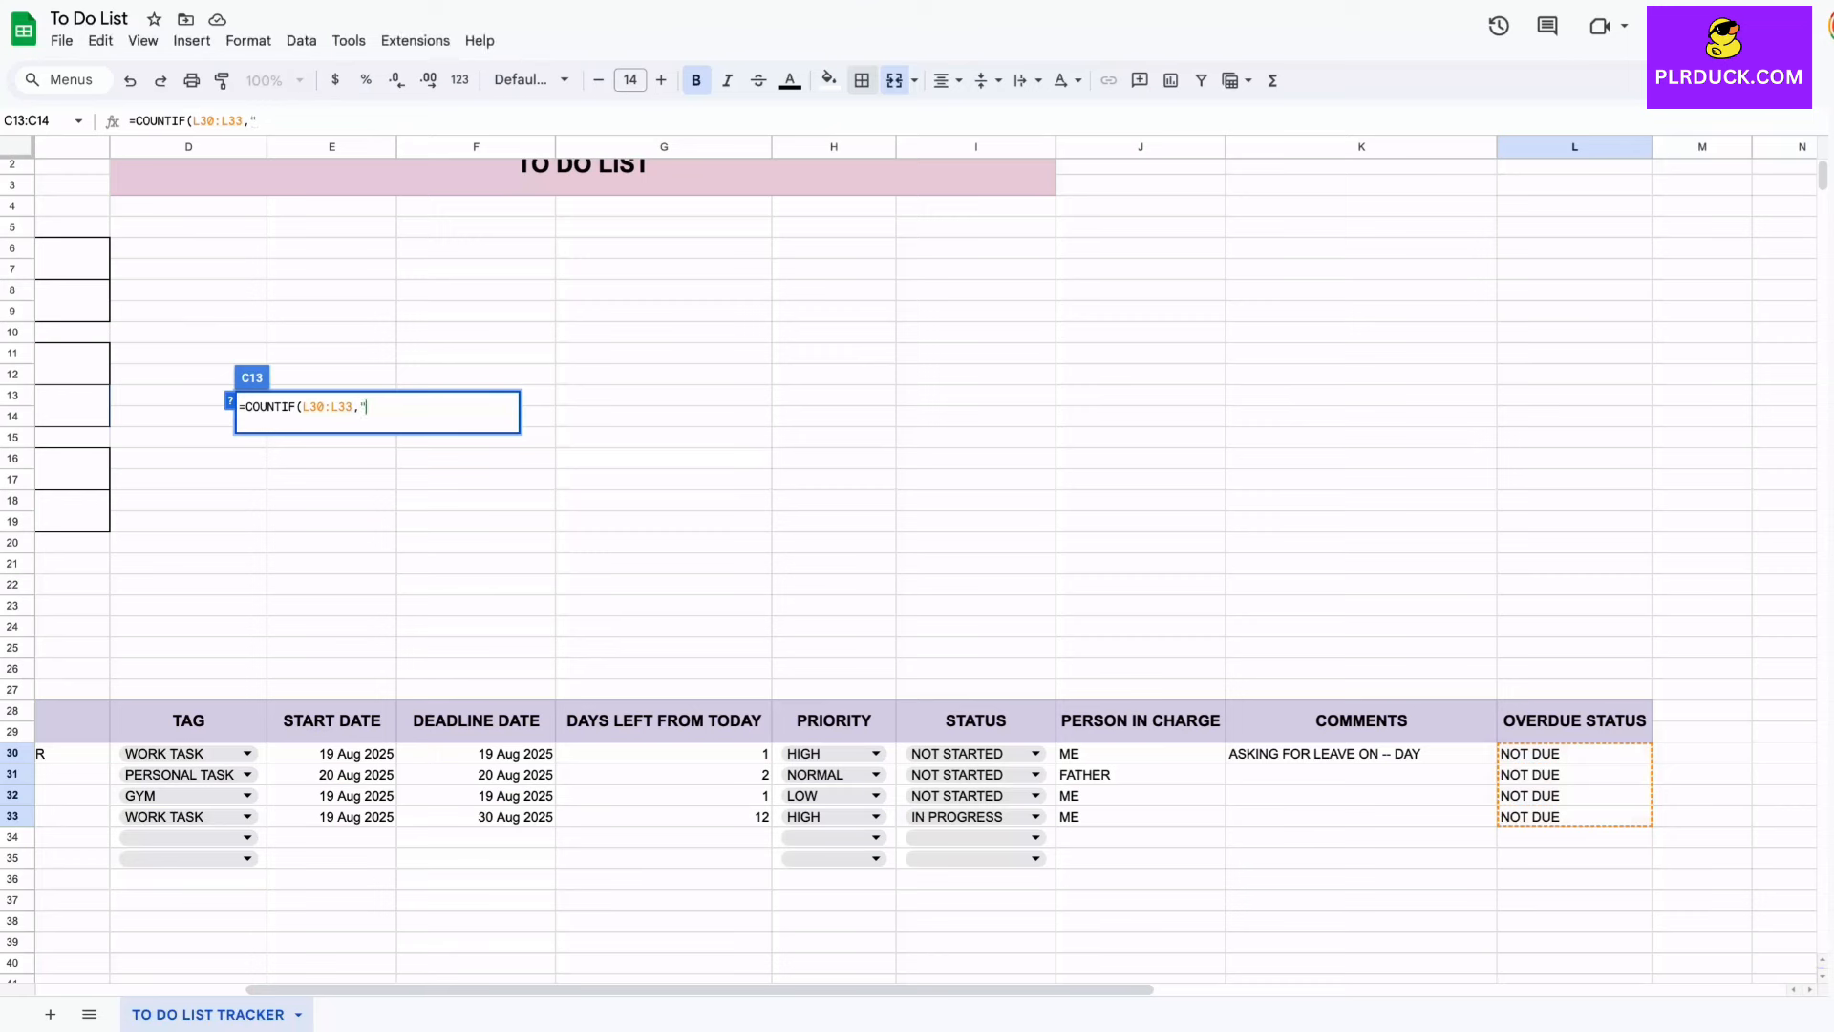
type("OVERDUE\")")
key("Return")
scroll(925, 570, "left", 2)
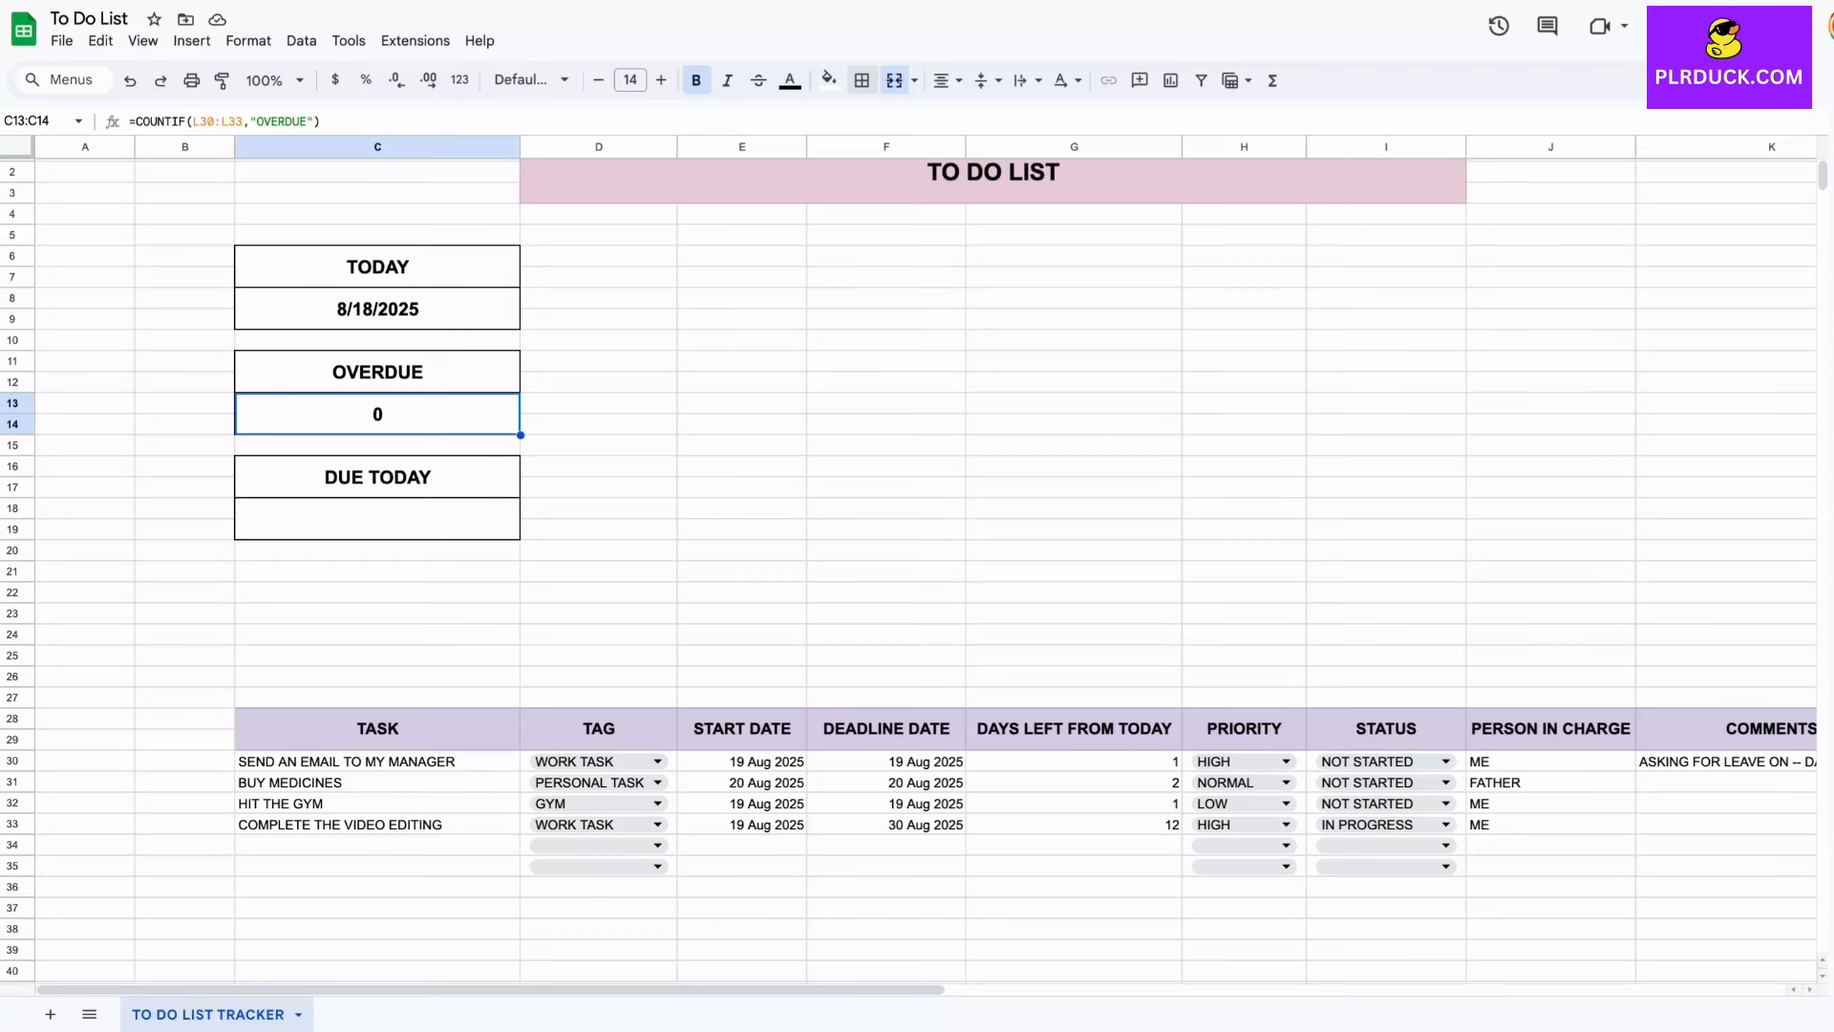
Step: Enter =COUNTIF(L30:L33,"DUE TODAY") in the merged cell C18:C19 below the DUE TODAY label
left_click(378, 519)
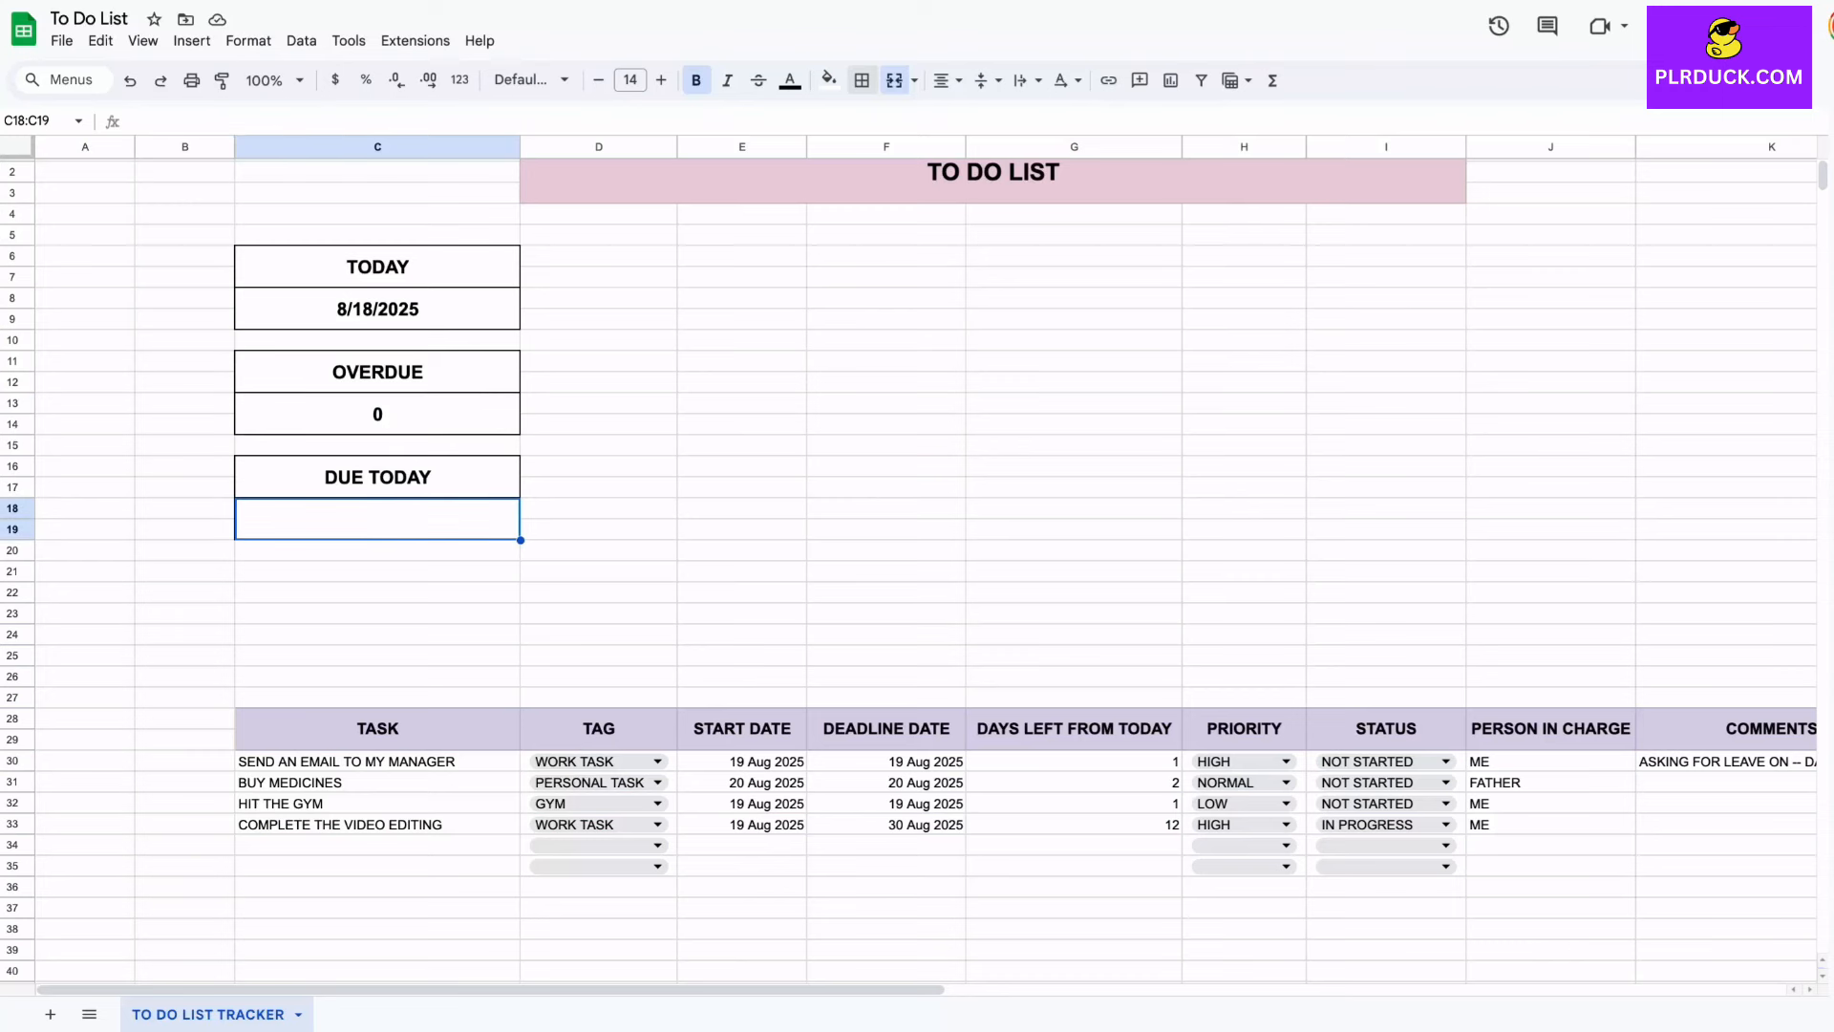
type("=")
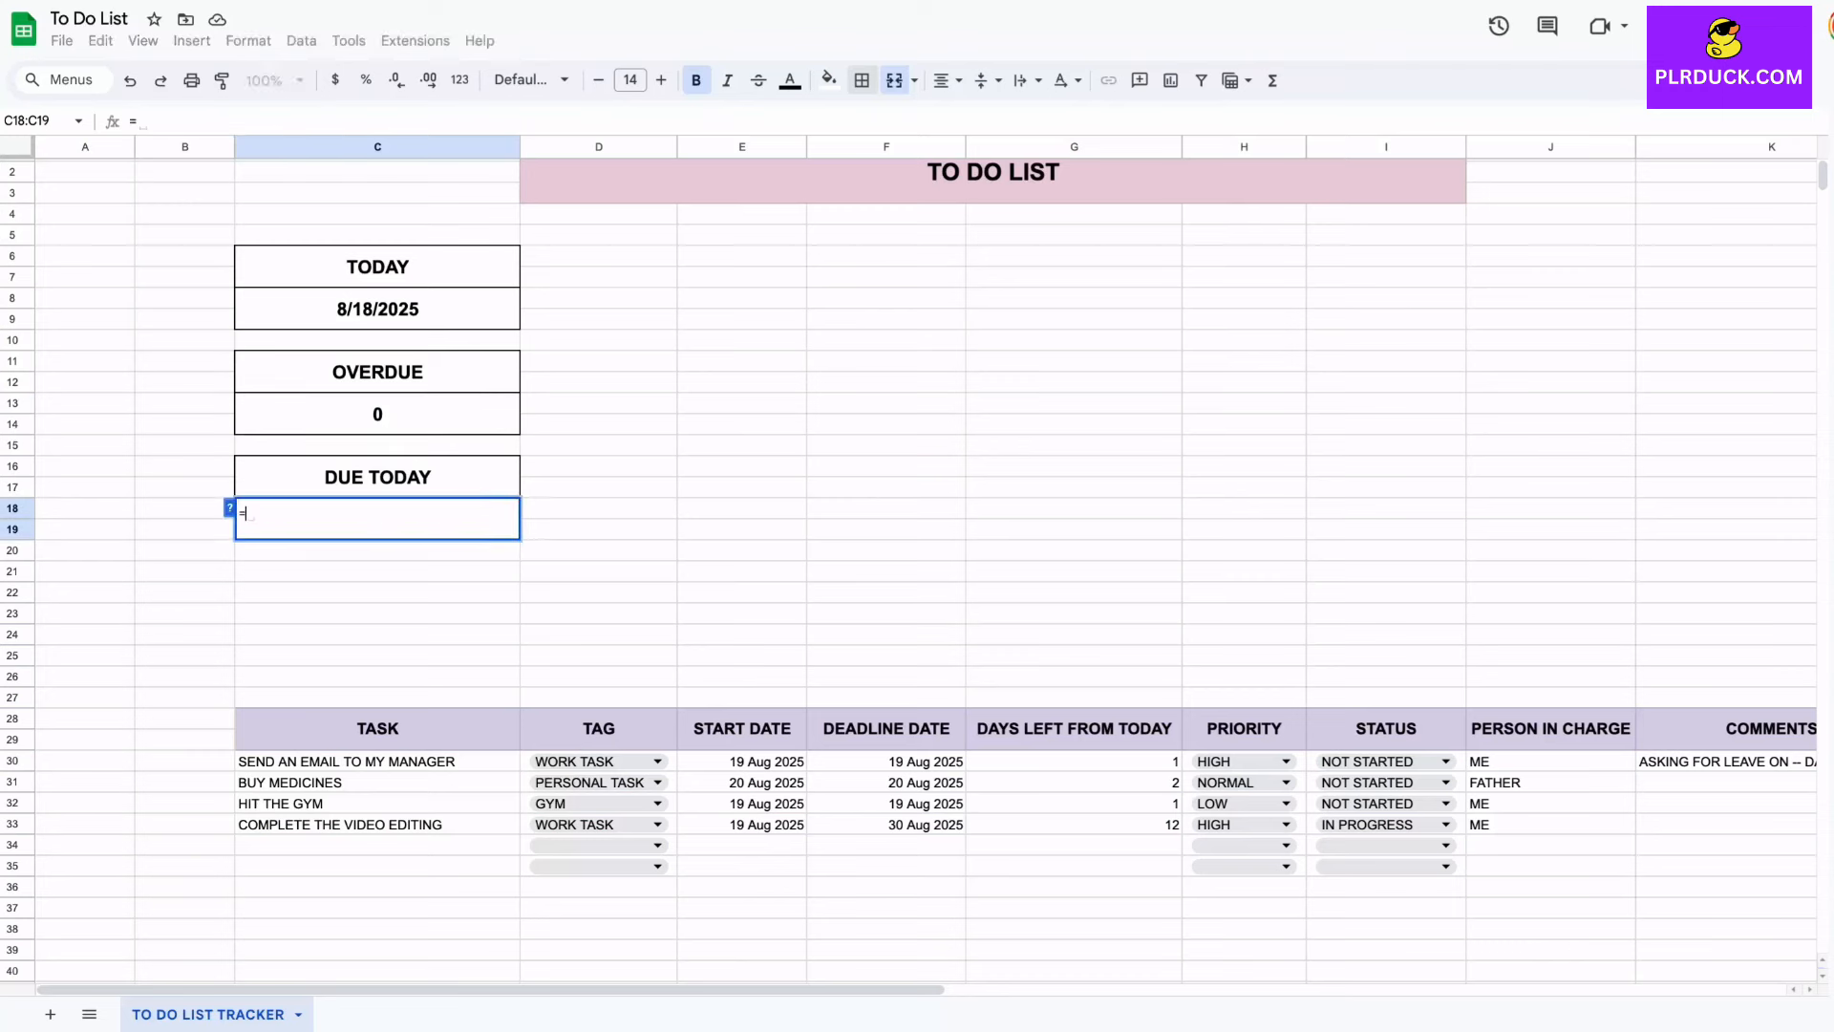
type("COUNT")
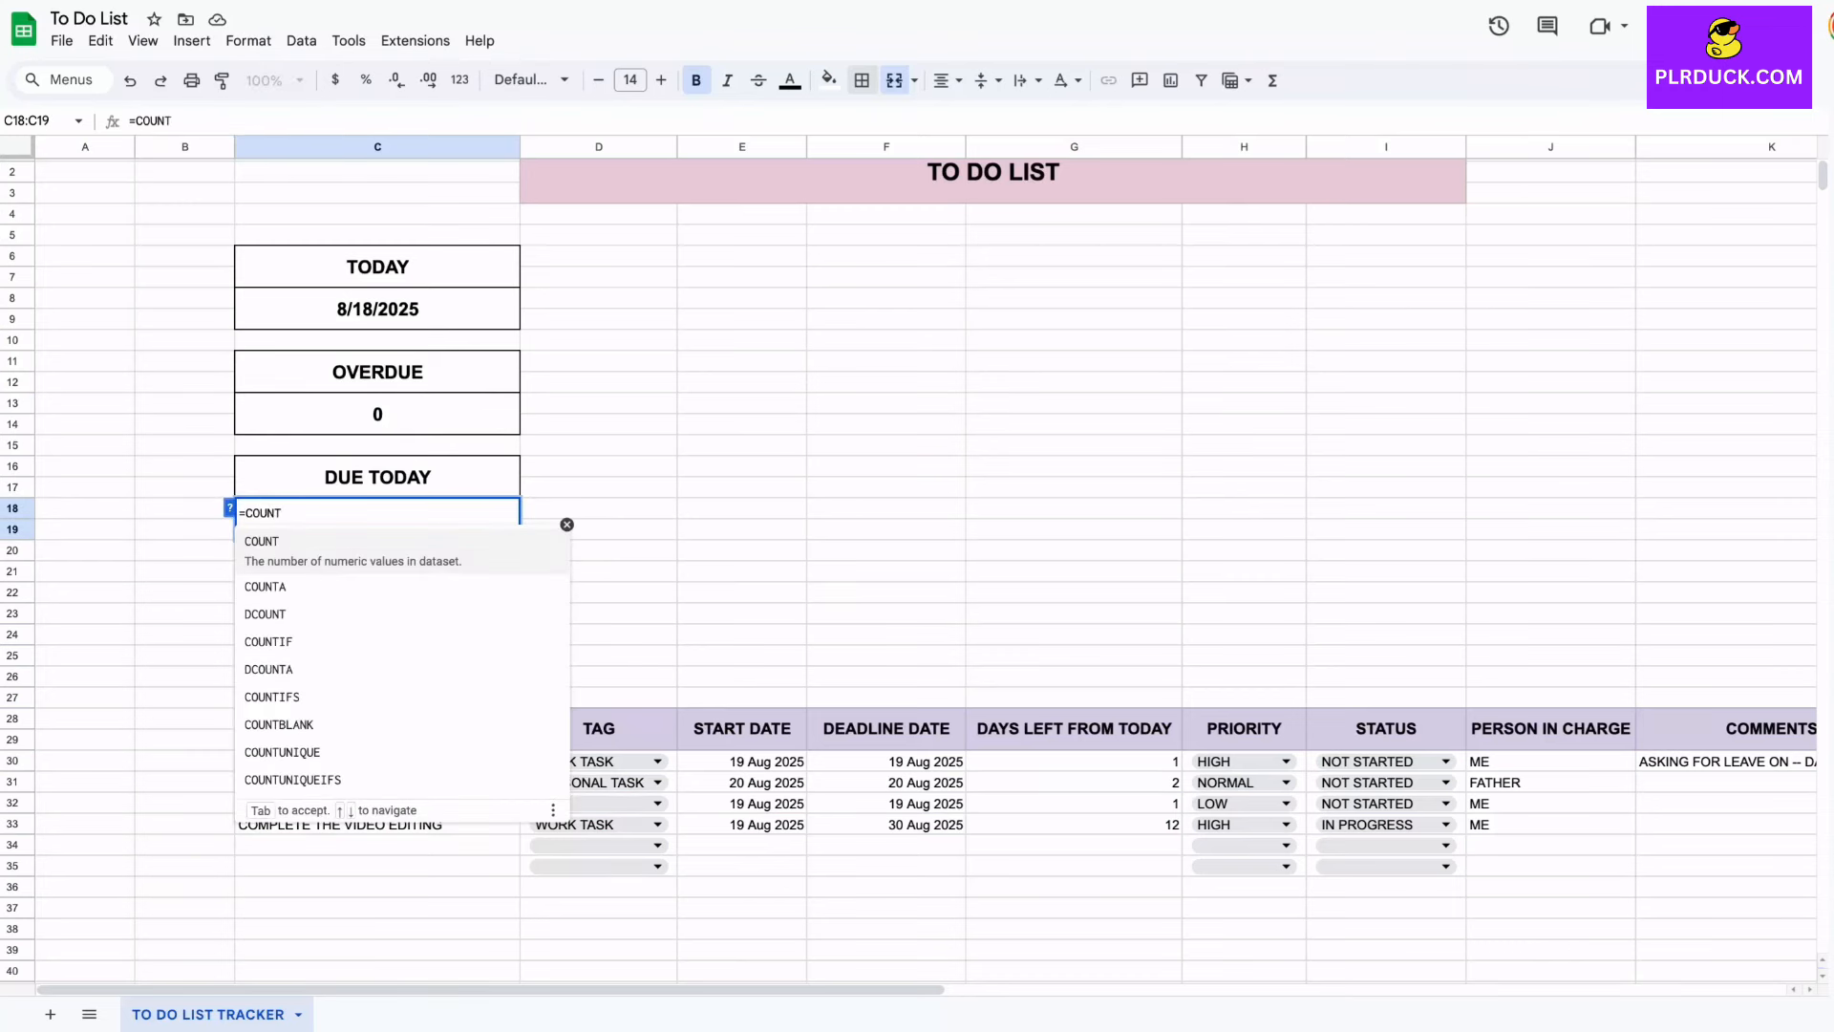
type("IF(")
scroll(909, 565, "right", 5)
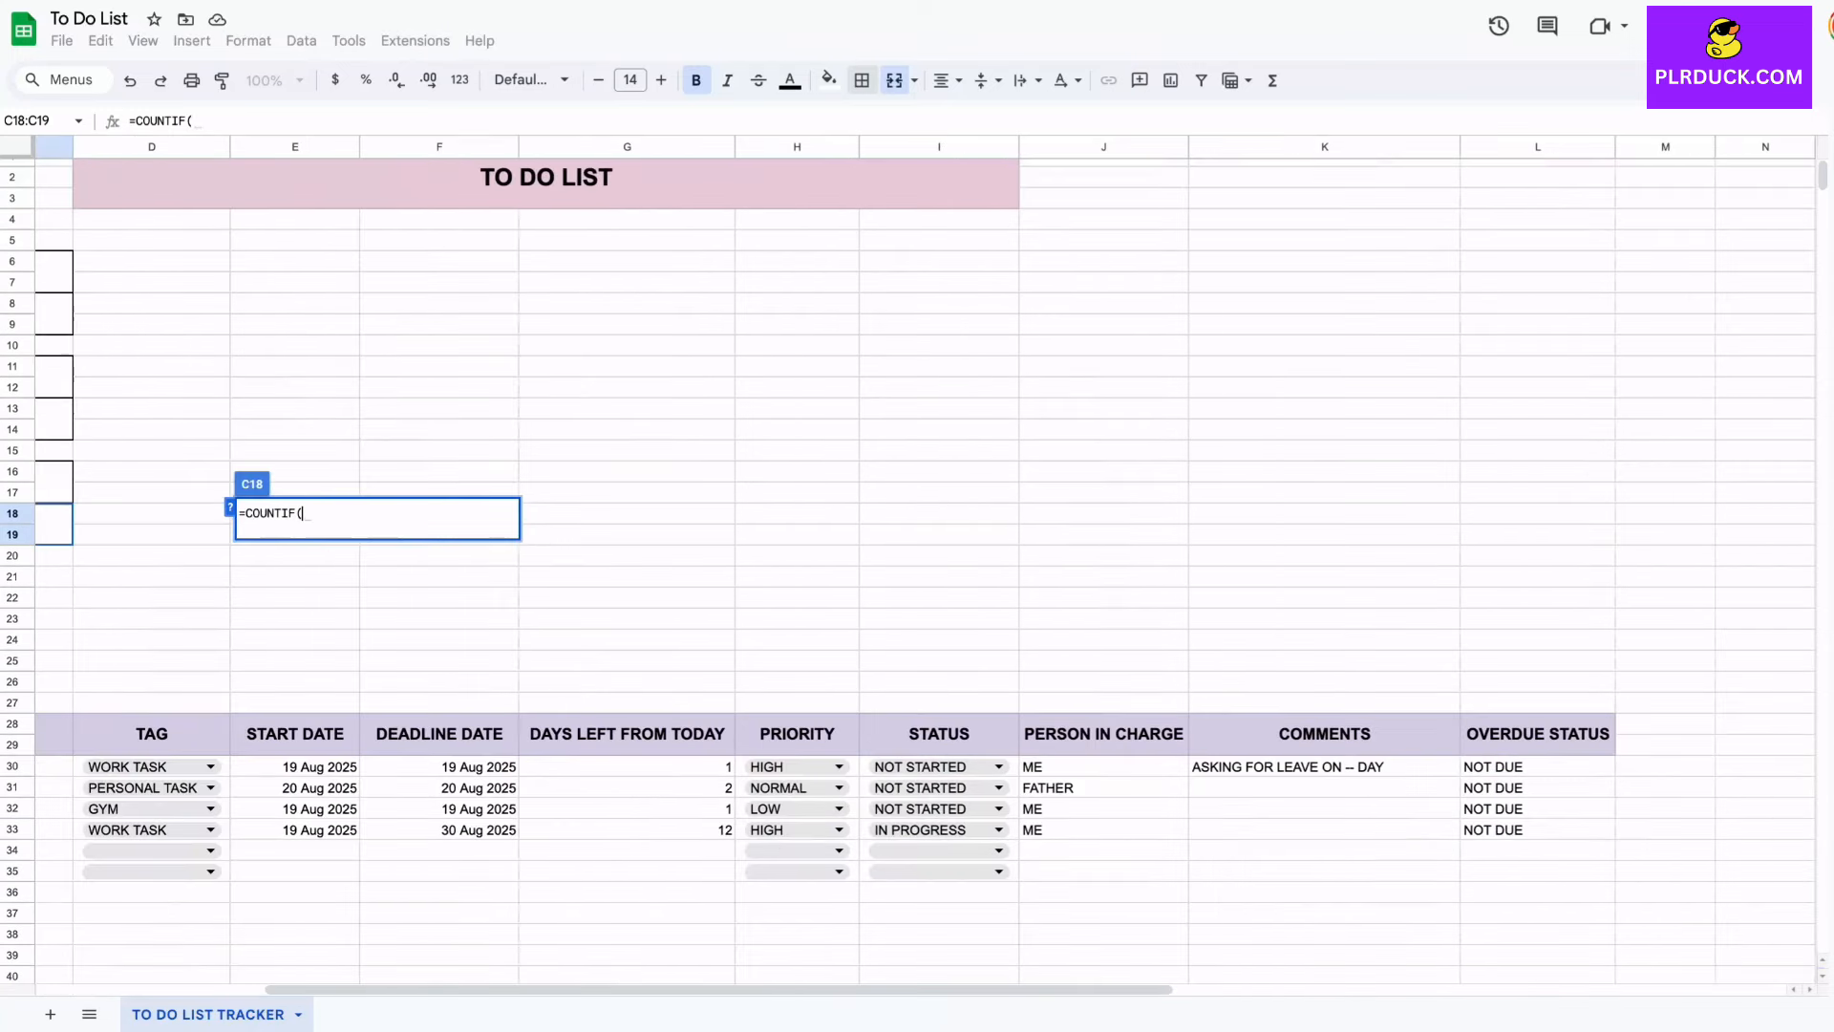
left_click_drag(1522, 761, 1522, 824)
type(",")
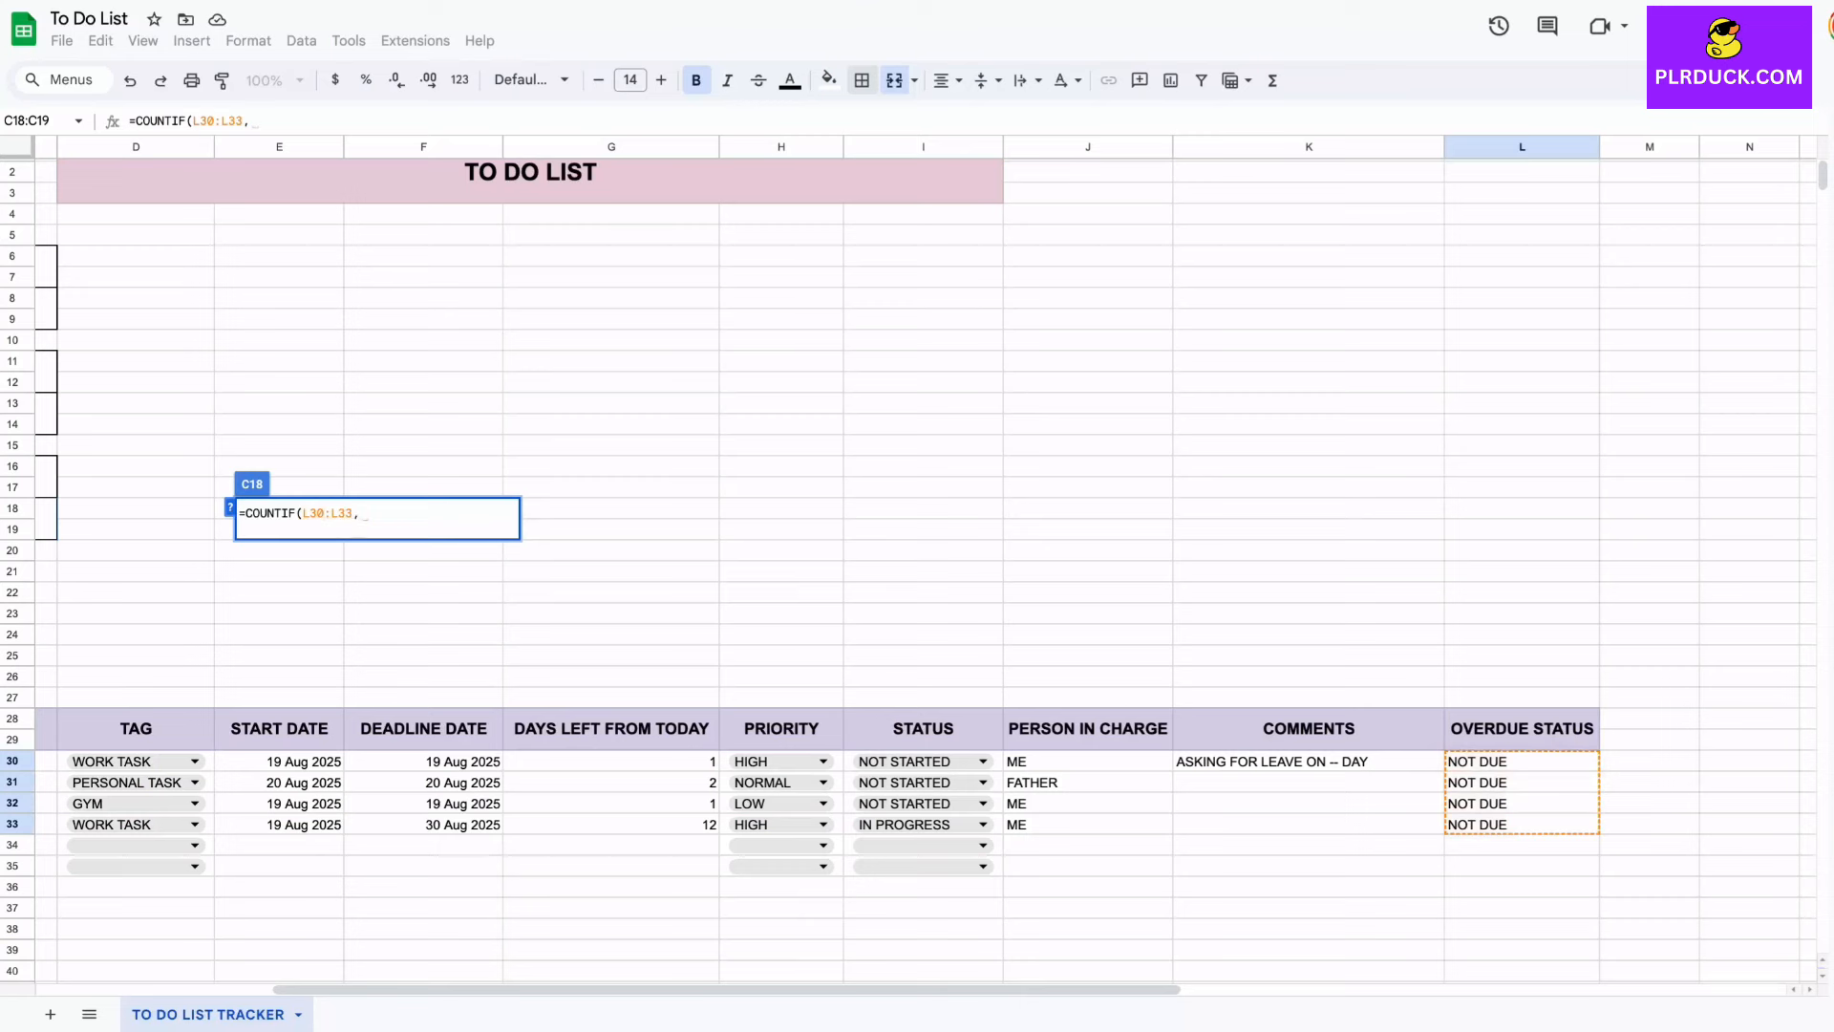
type("\"DUE TODA")
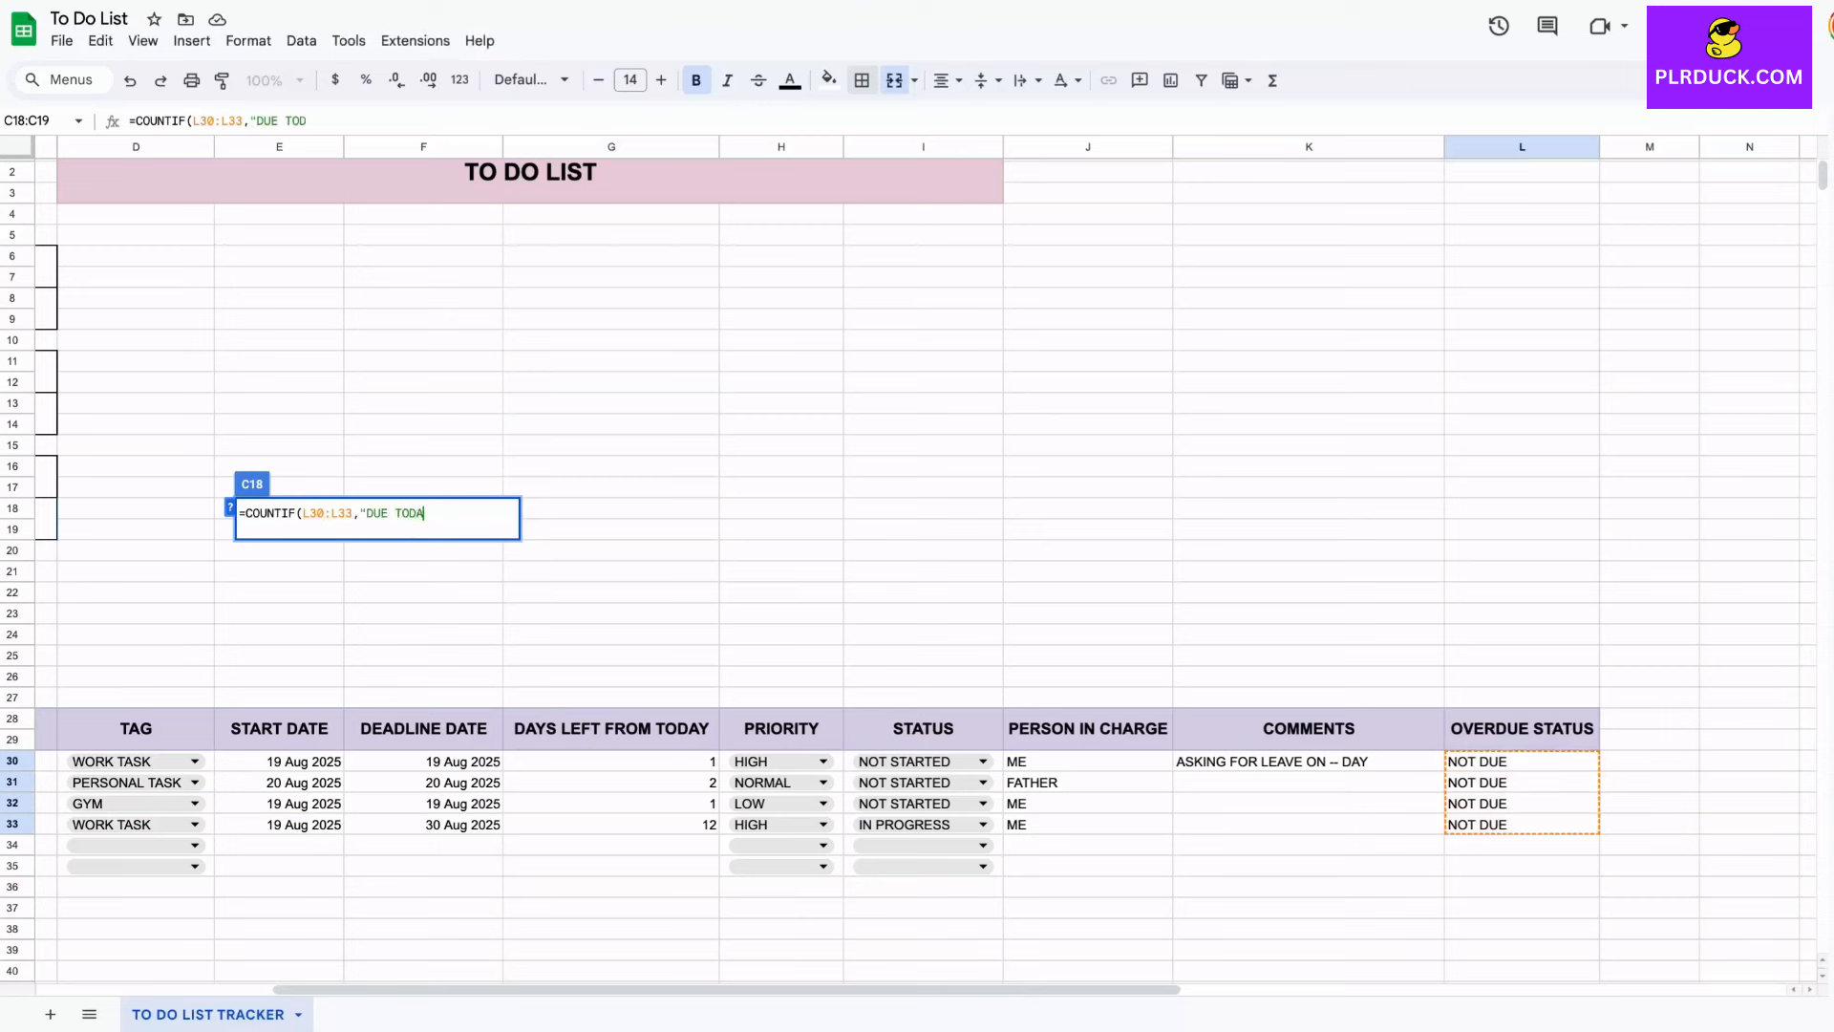
type("Y\")")
key("ctrl+Return")
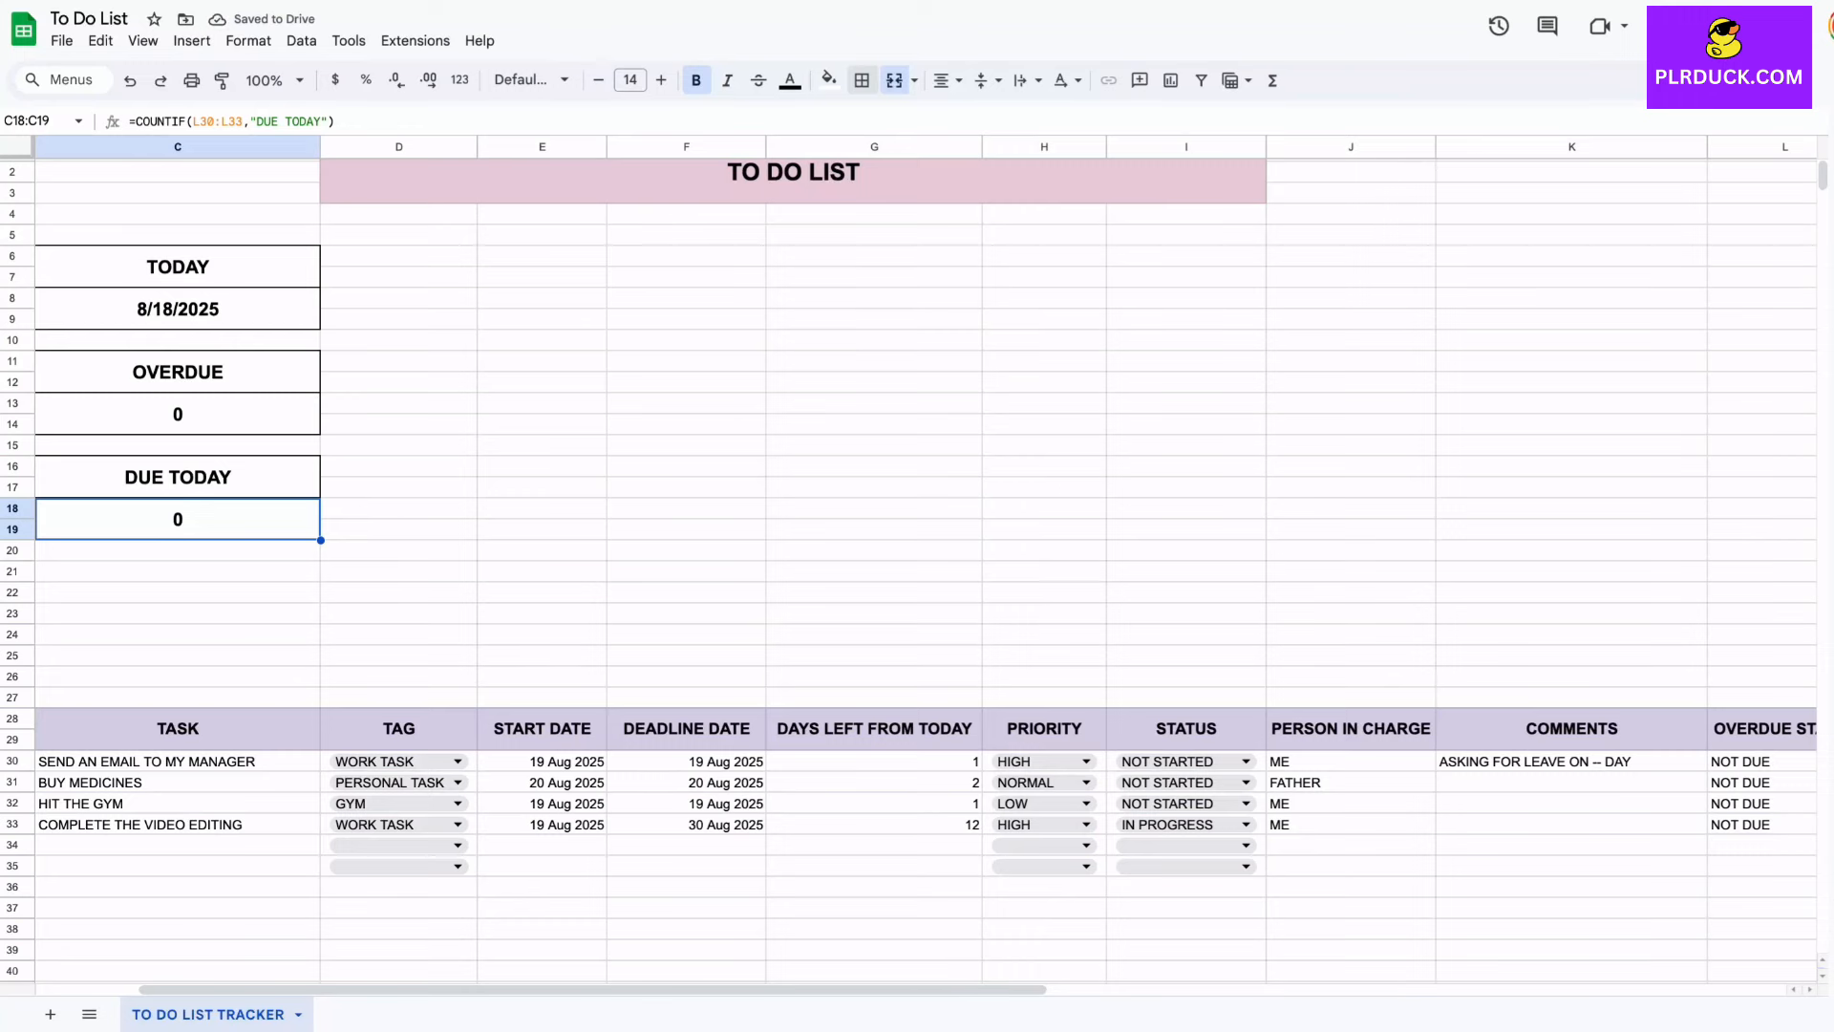
Step: Set the start and deadline dates of the first task to 18 AUG 2025 and check its days-left and overdue-status cells
scroll(907, 564, "right", 4)
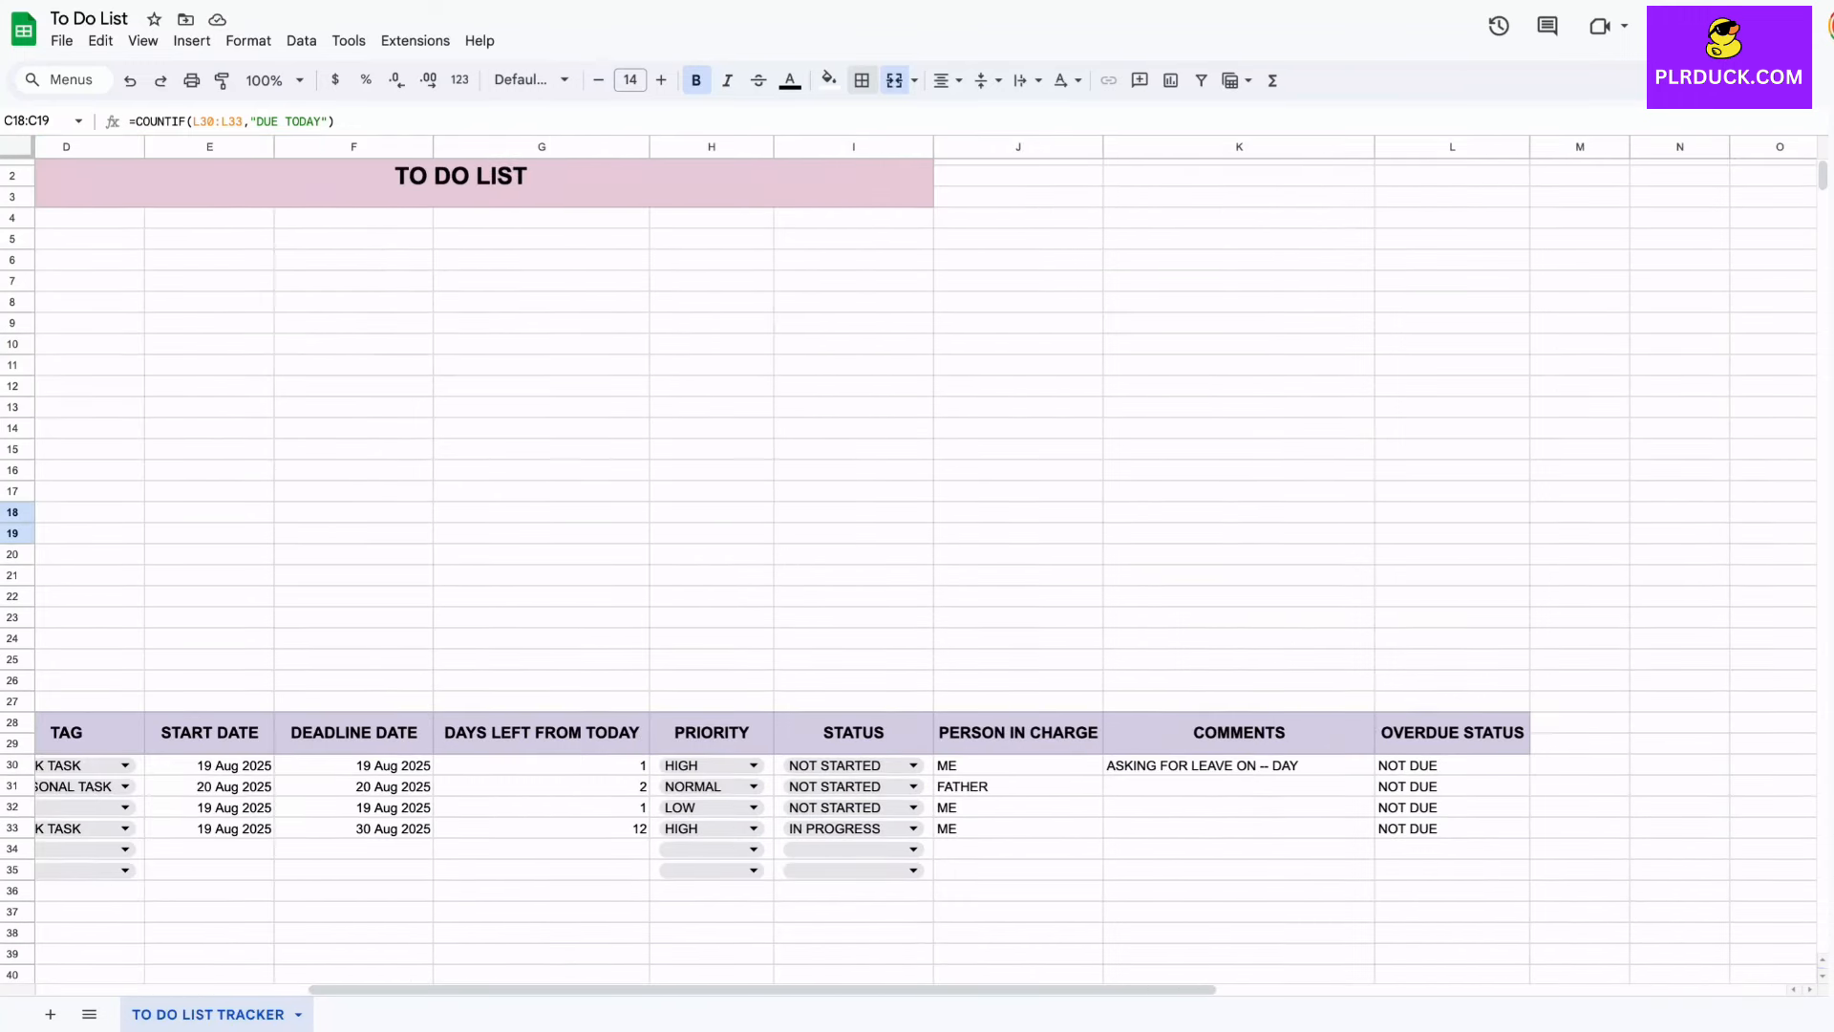
scroll(908, 563, "left", 4)
left_click(499, 774)
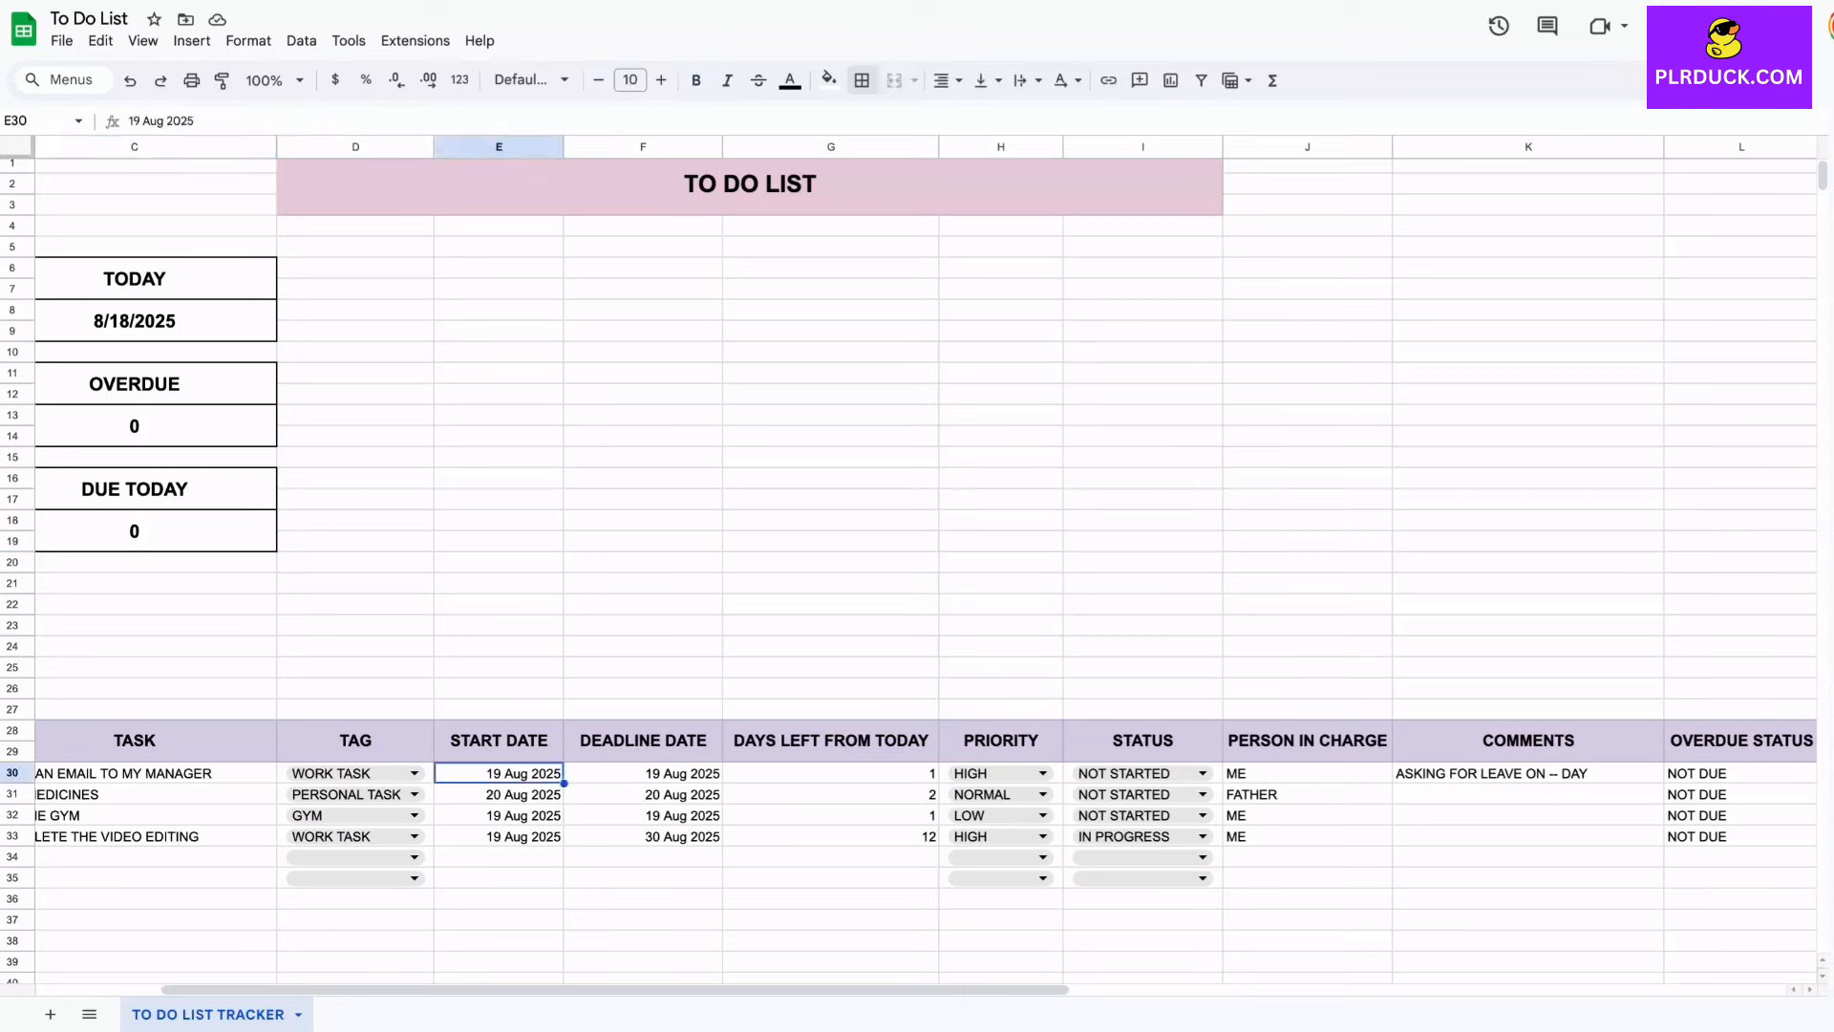
type("18 AUG 2025")
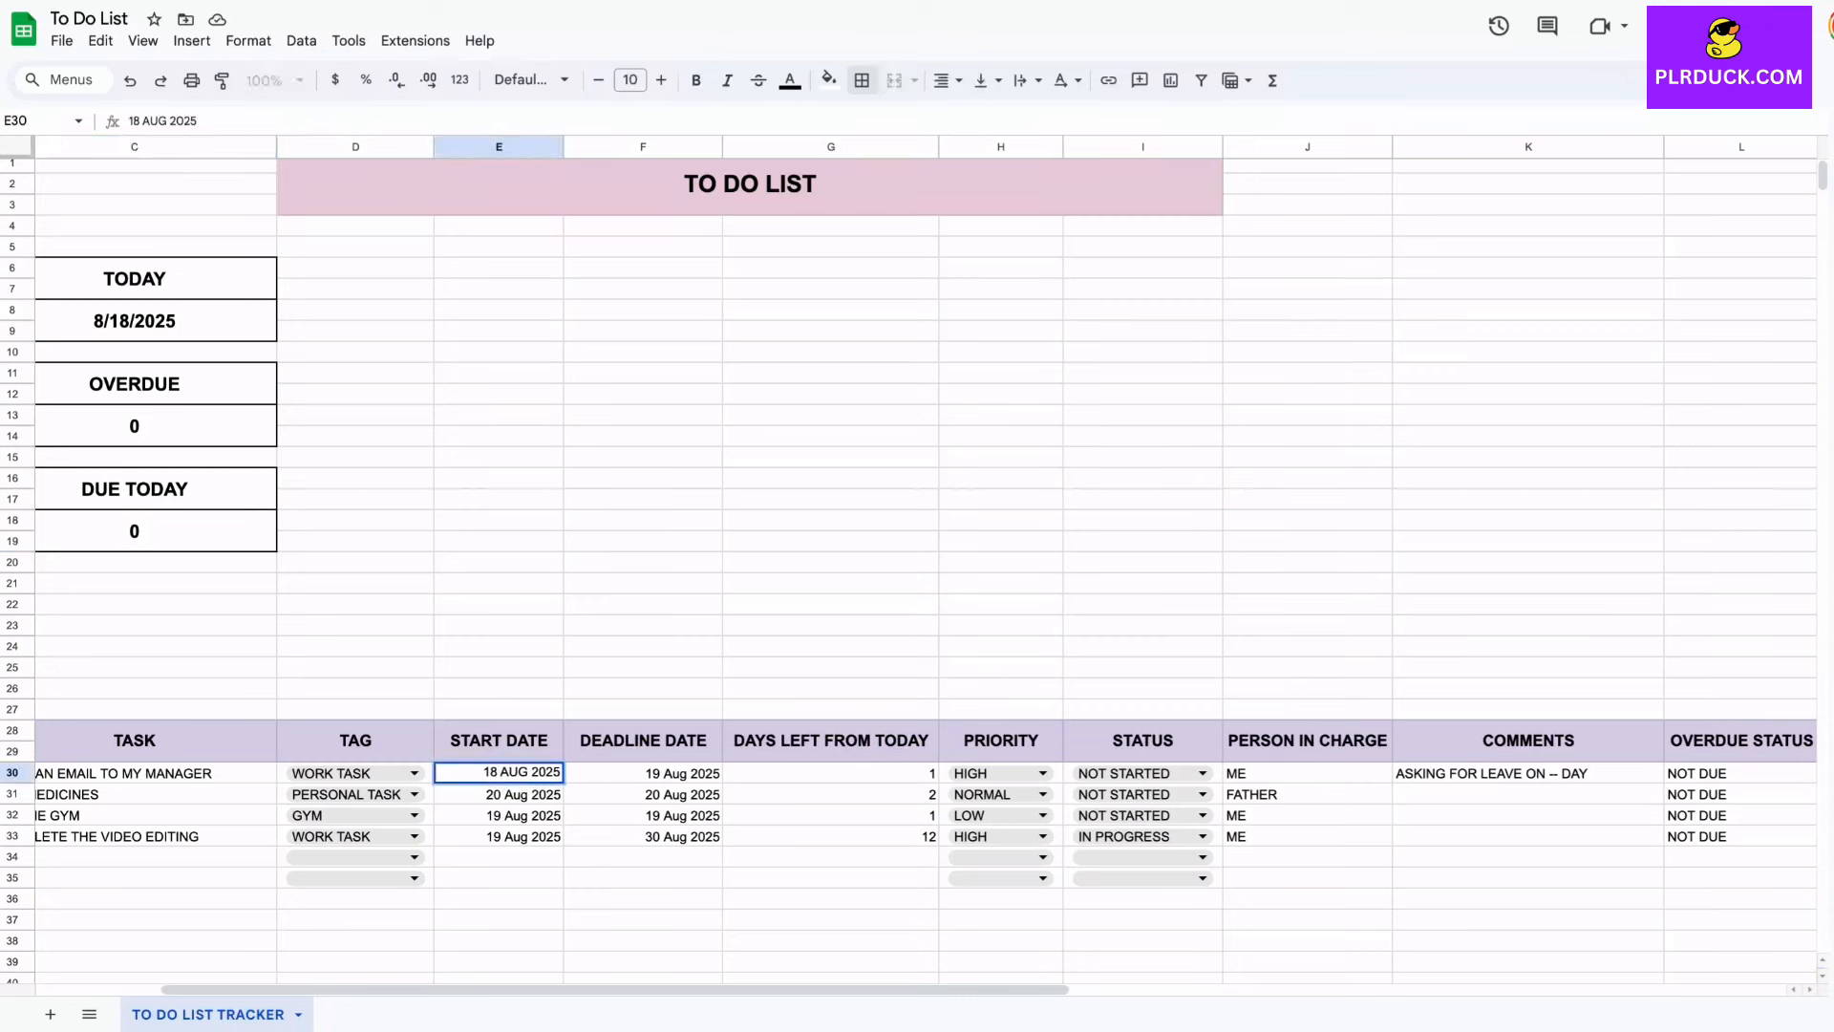
key("Tab")
type("1")
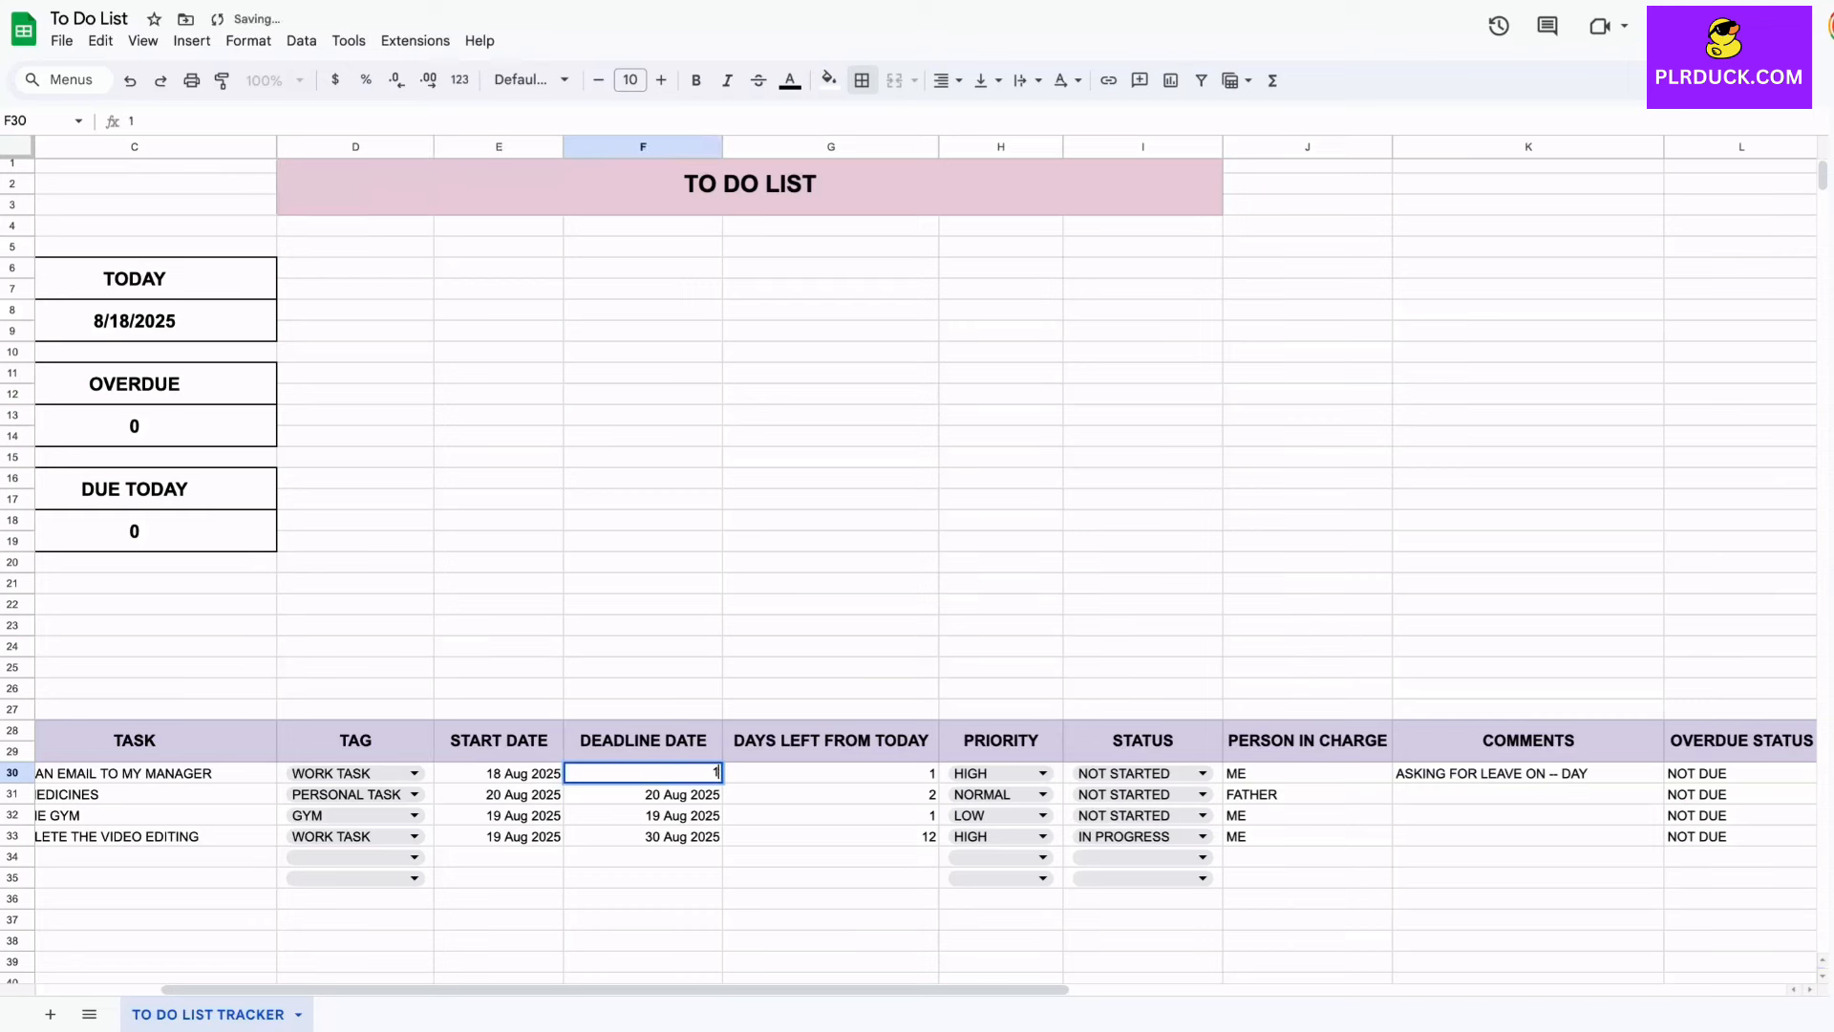
type("8 AUG 2025")
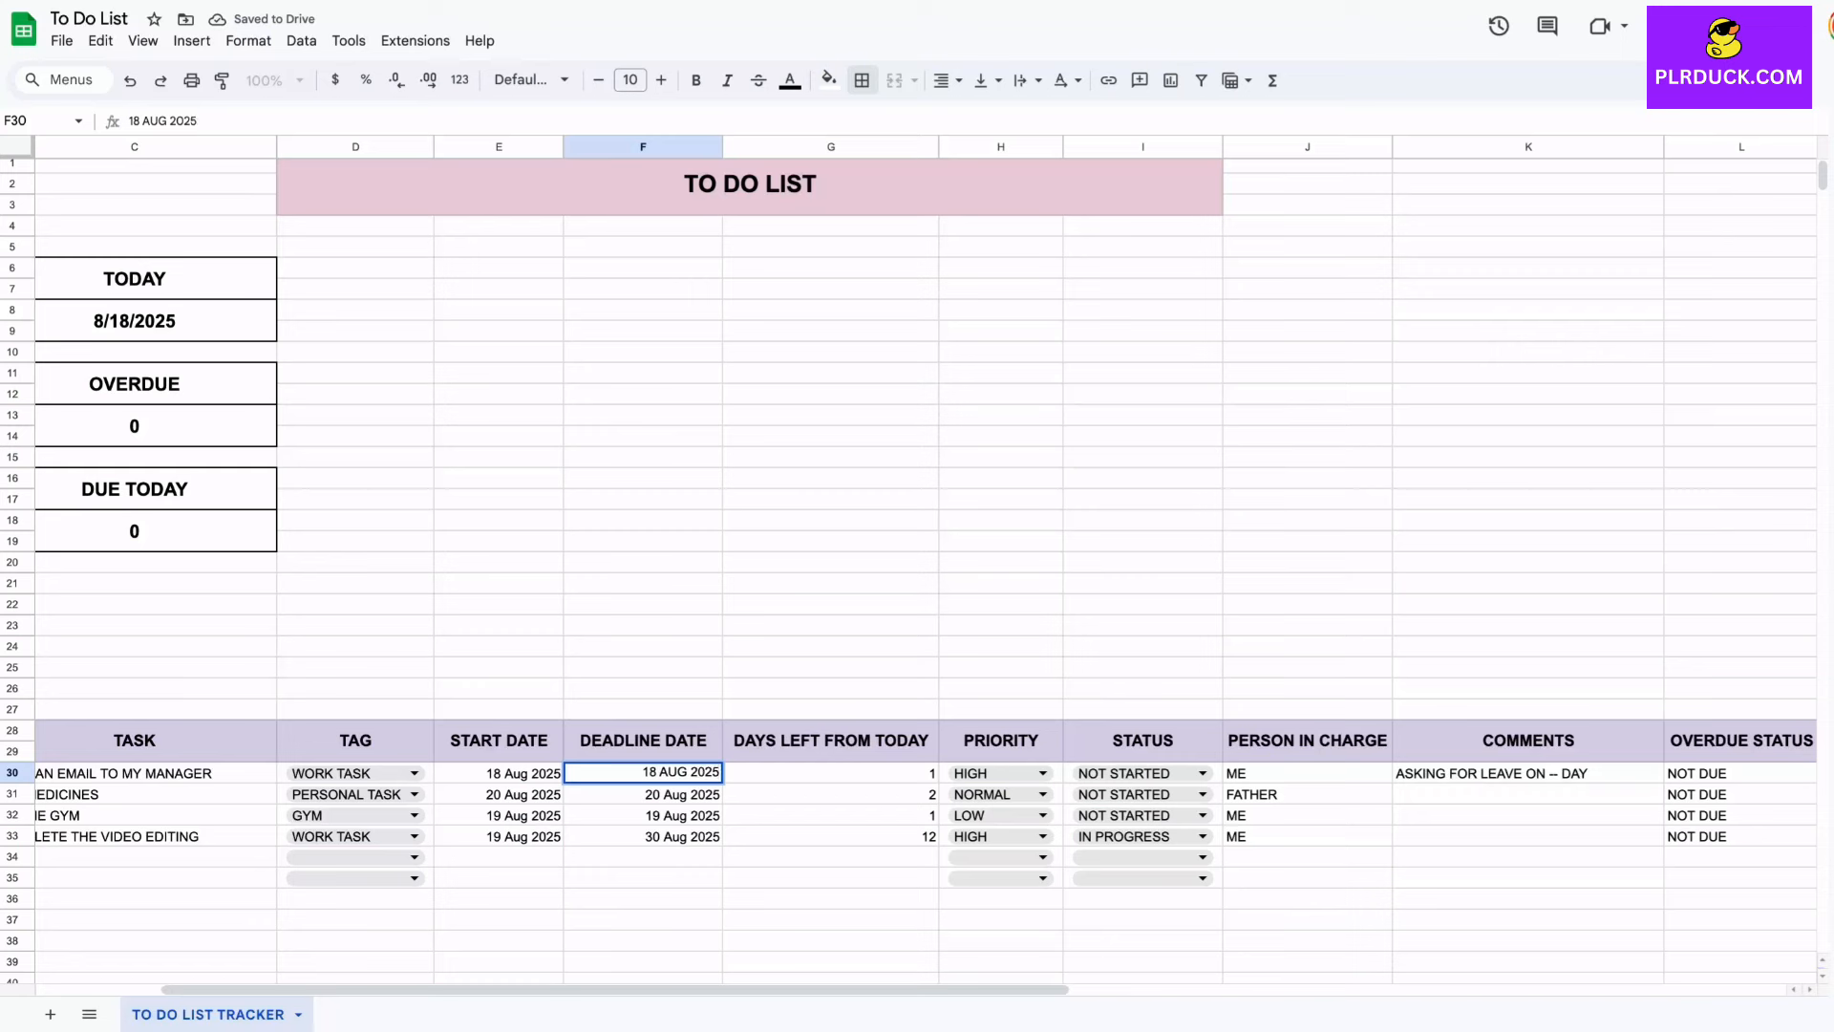
key("Return")
left_click(643, 774)
left_click(831, 774)
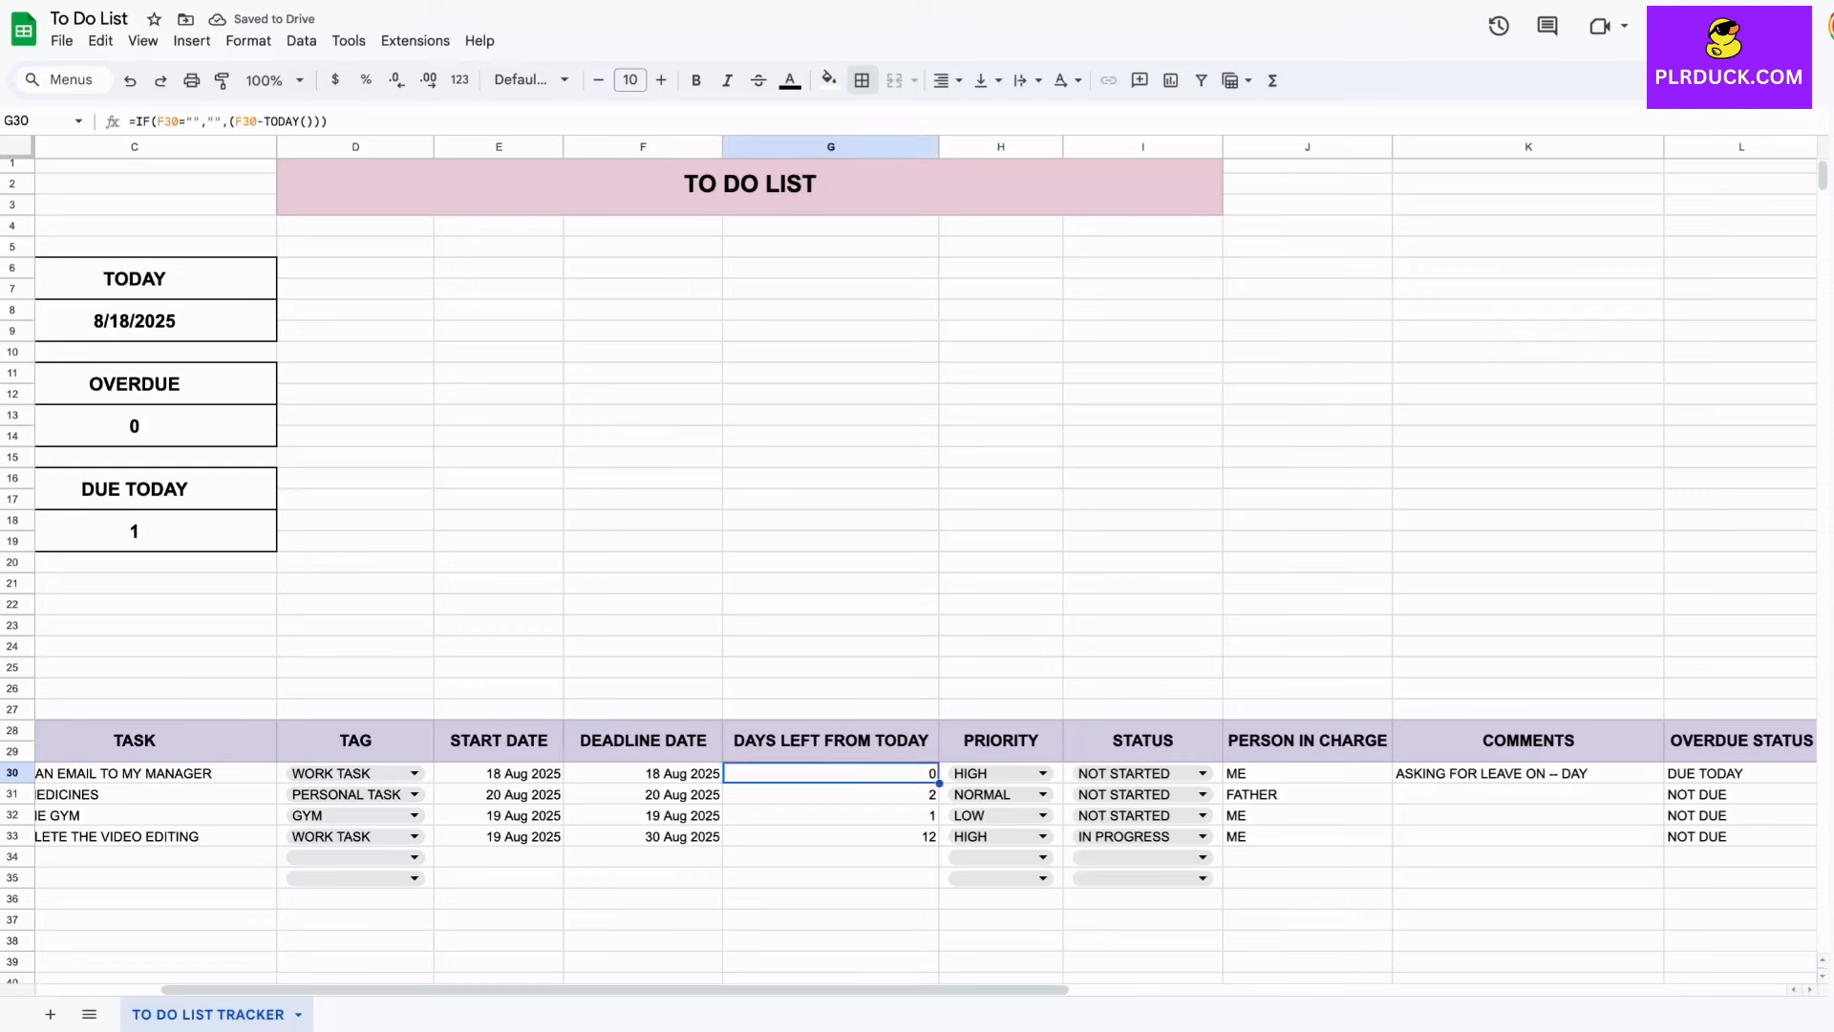
scroll(1529, 773, "right", 1)
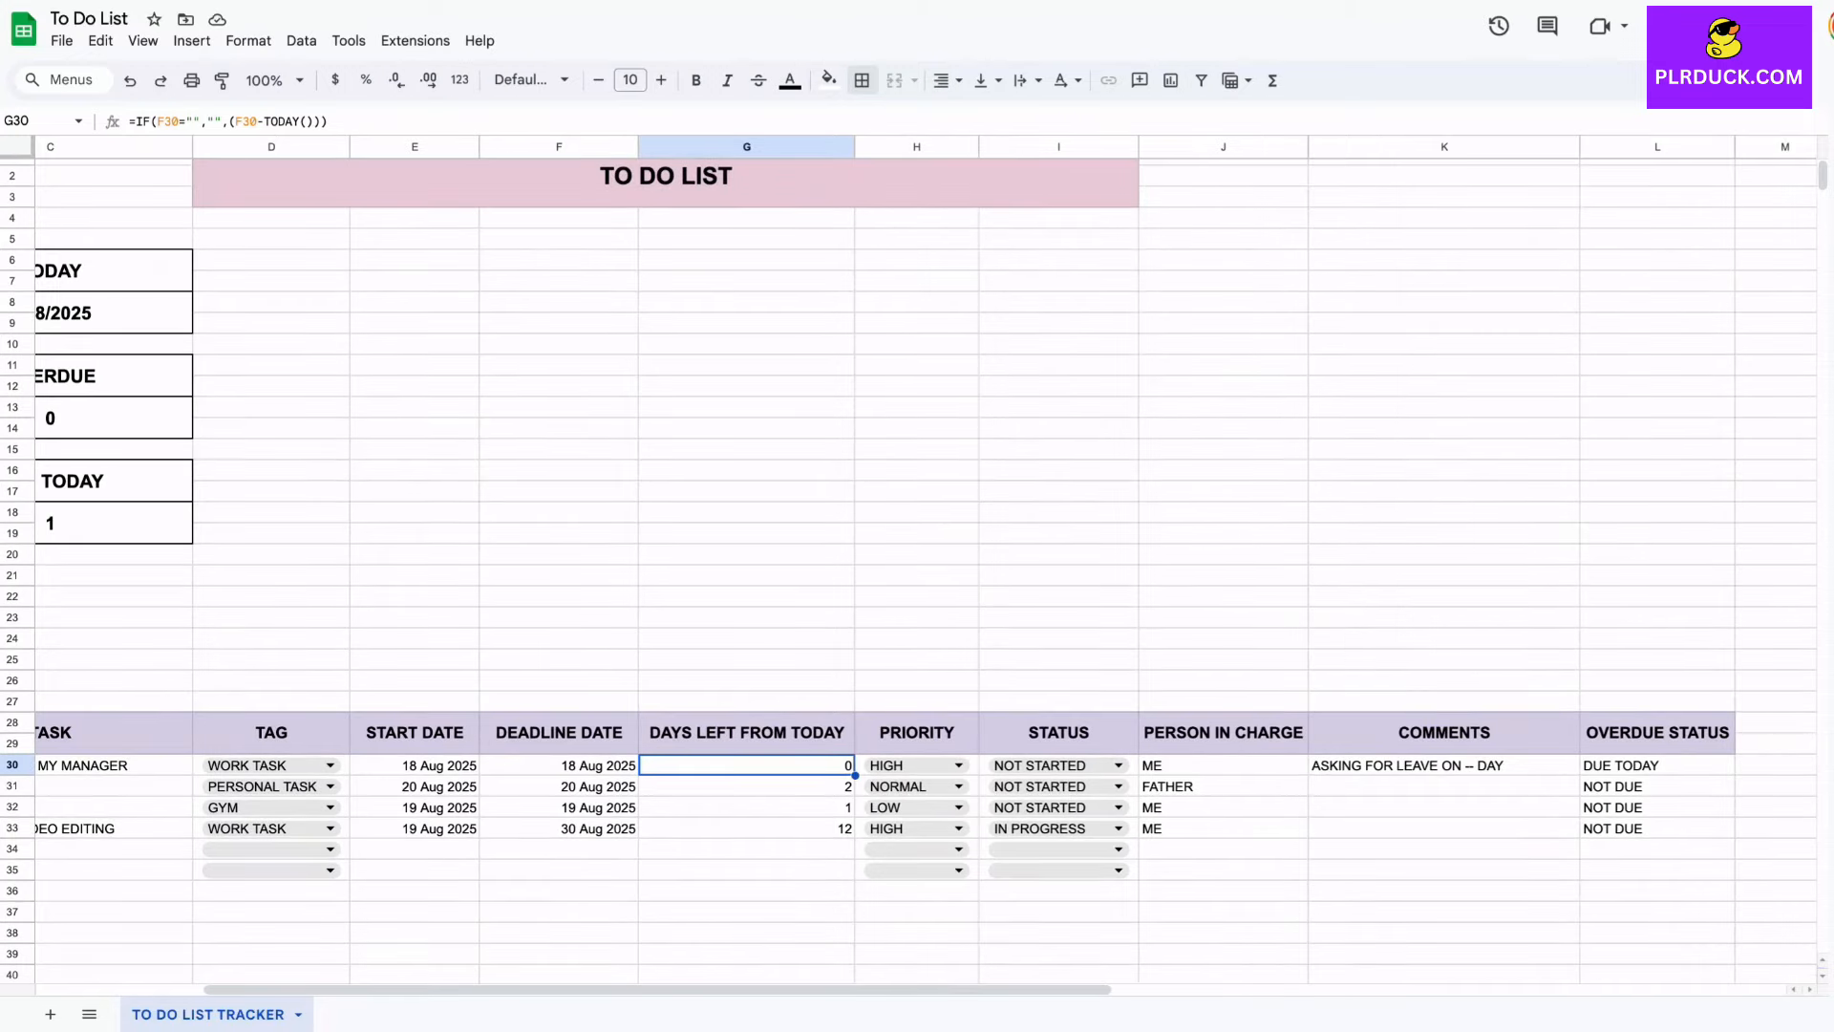
left_click(1658, 765)
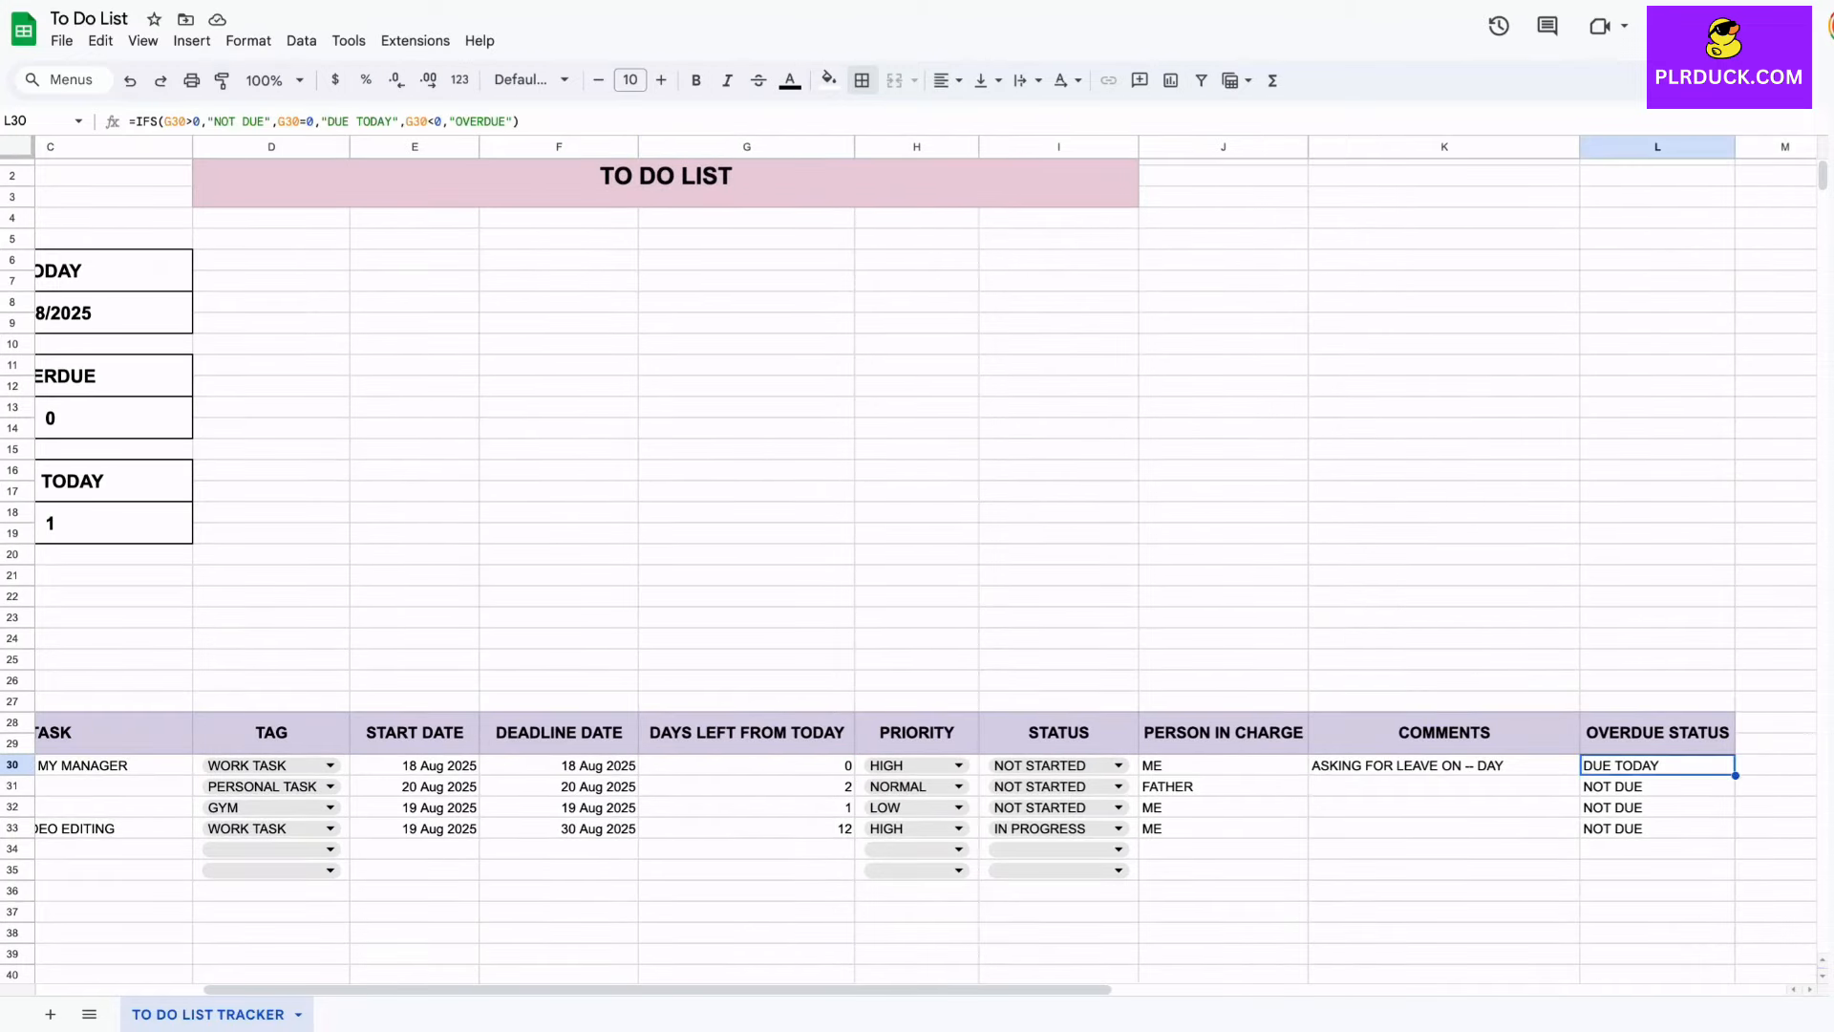
Step: Fill the TODAY label cell with light blue
scroll(917, 563, "left", 3)
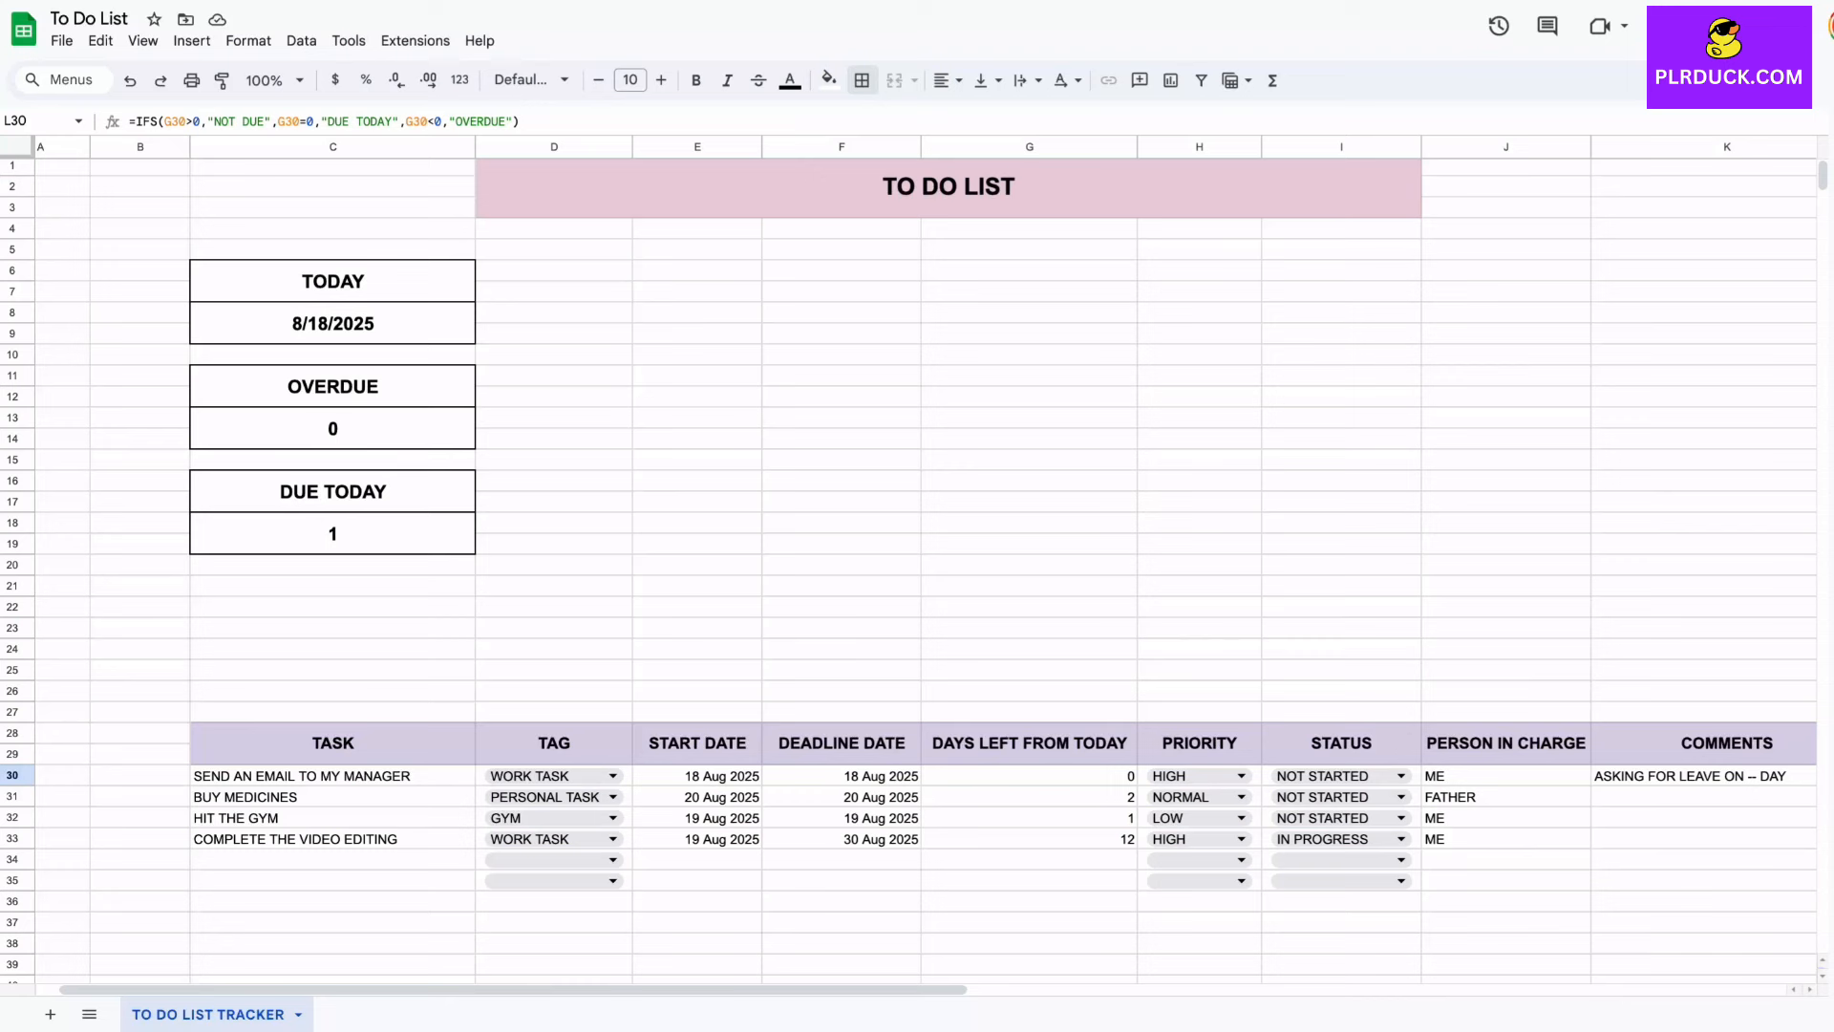
left_click(332, 282)
left_click(332, 387, "ctrl")
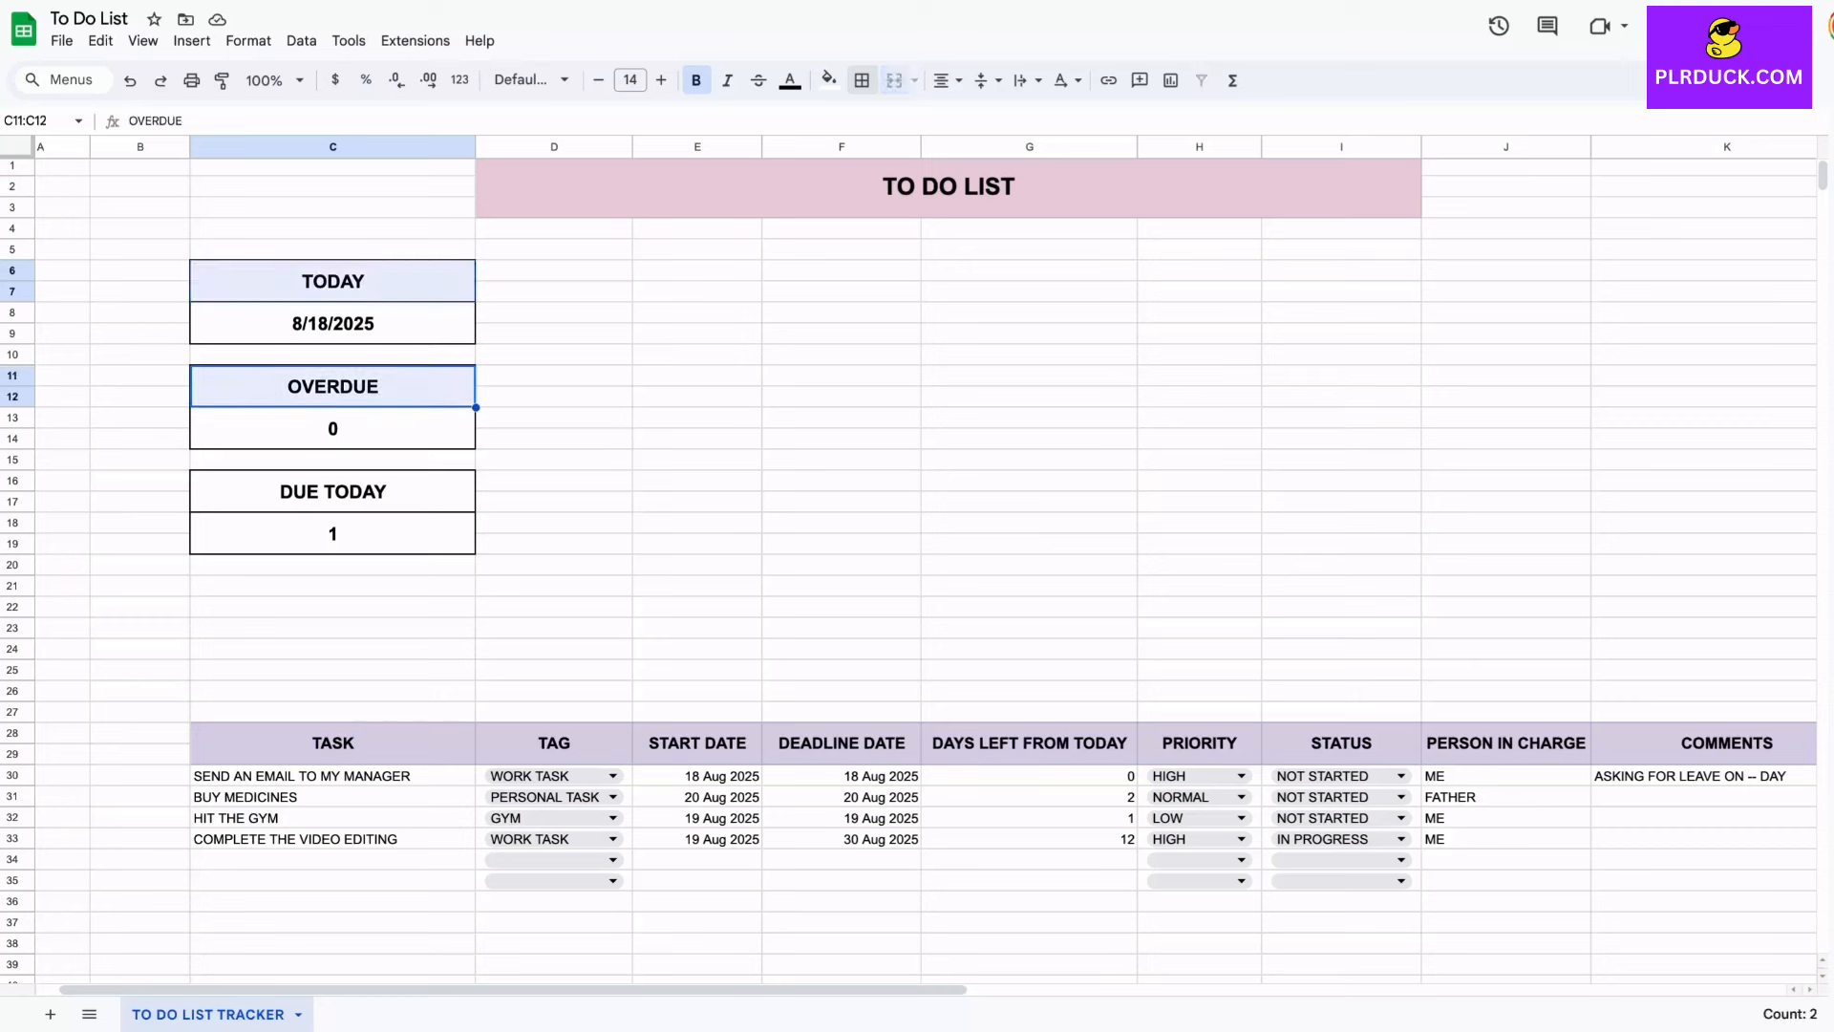
left_click(332, 281)
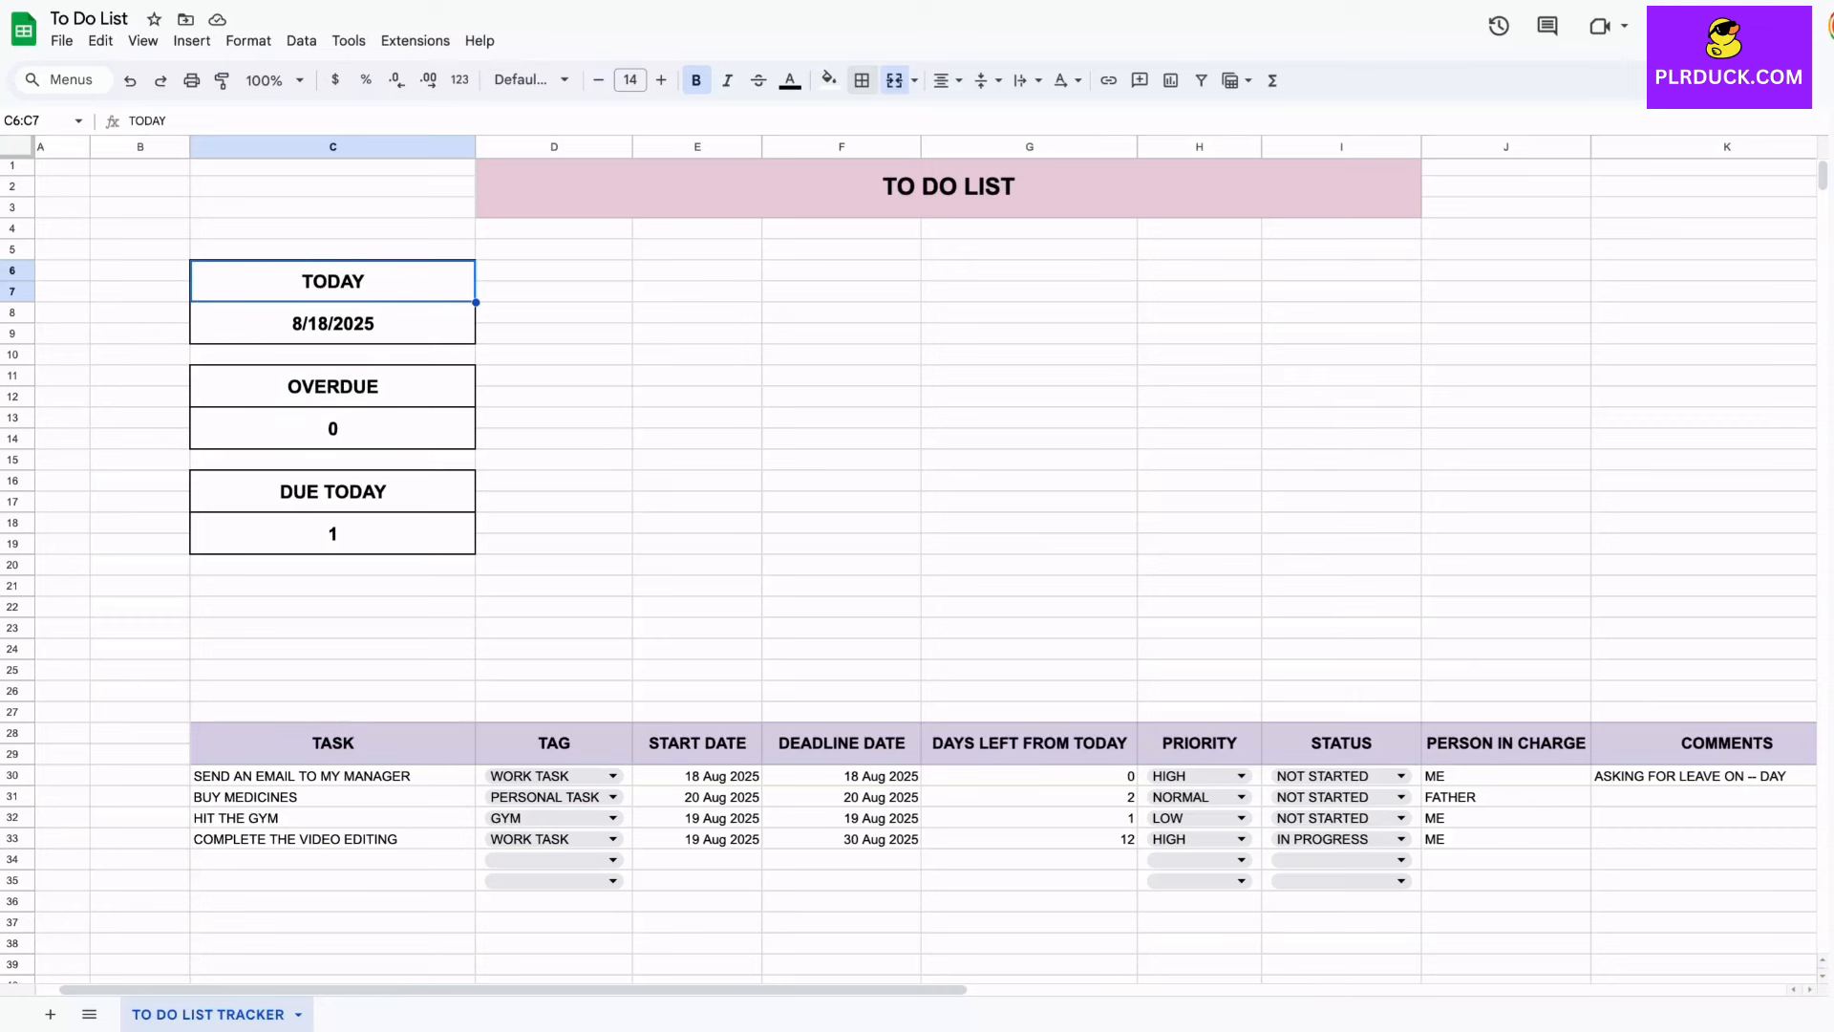
left_click(829, 79)
left_click(937, 188)
Step: Fill the OVERDUE label cell with light purple and the DUE TODAY label cell with light green
left_click(332, 387)
left_click(829, 80)
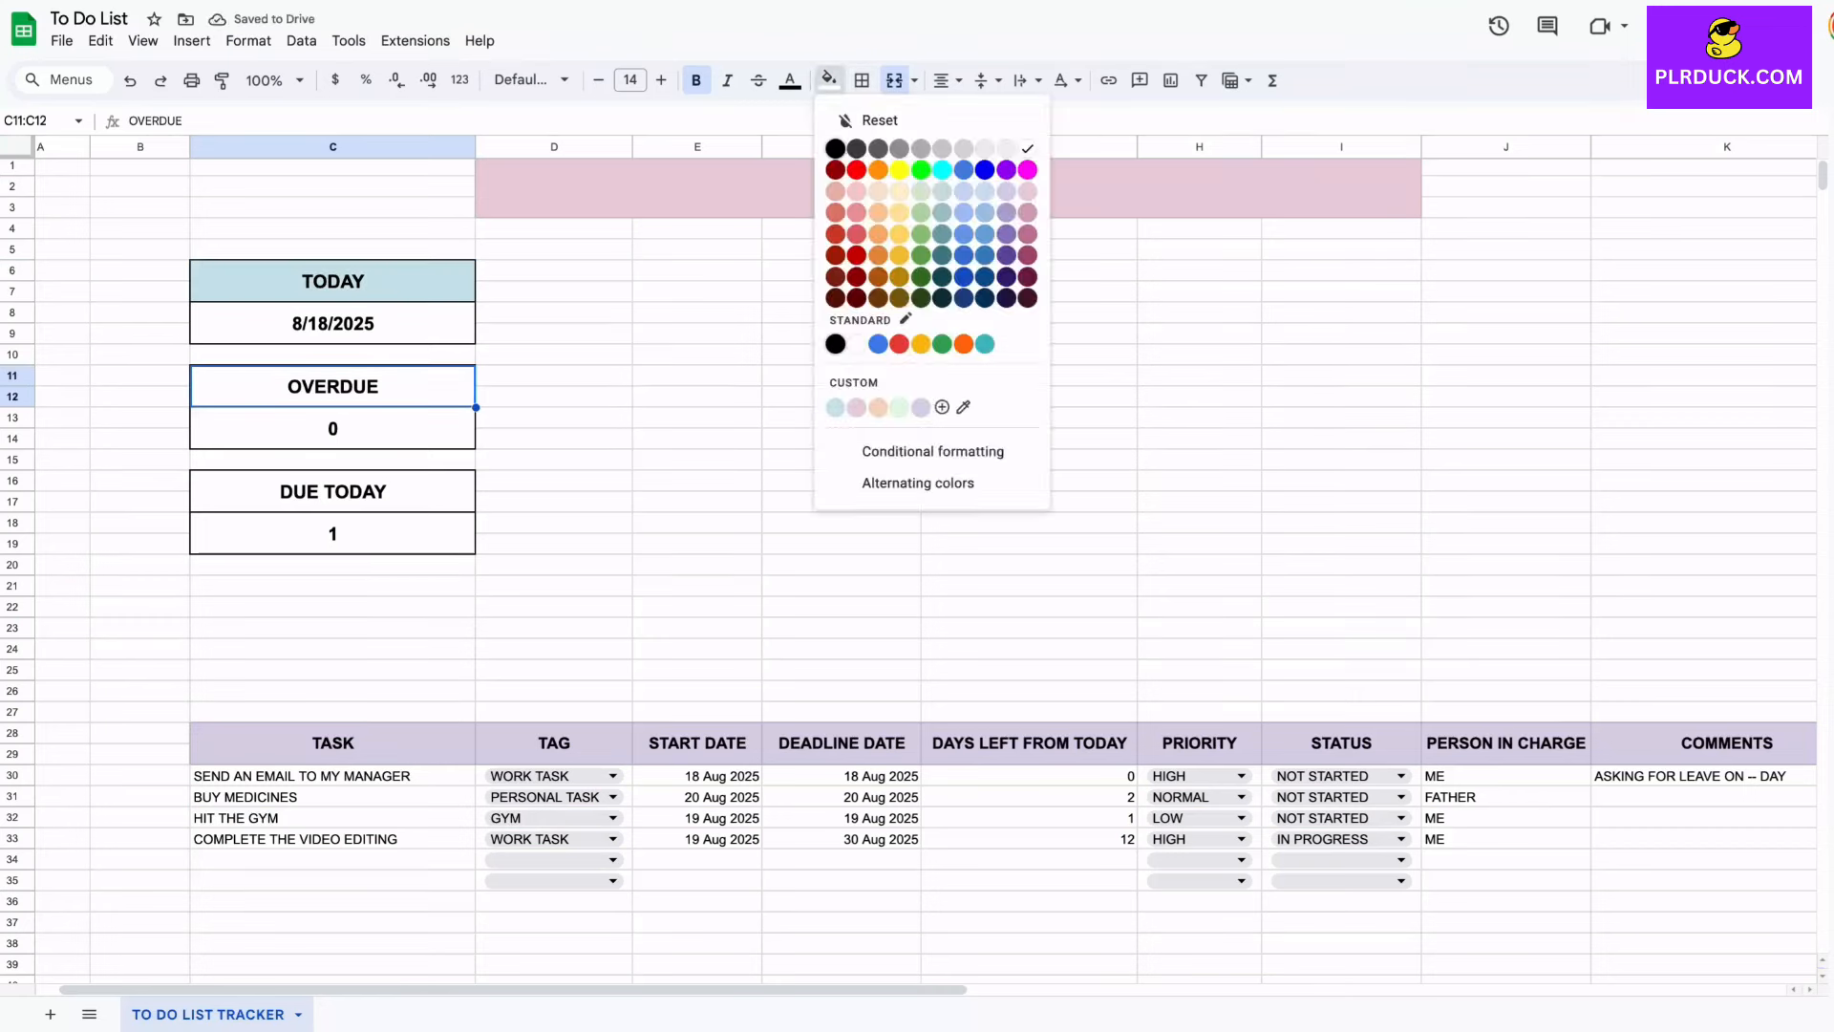
left_click(857, 406)
left_click(333, 492)
left_click(829, 79)
left_click(920, 406)
left_click(554, 564)
Step: Enter the heading PRIORITY in cell P29, beyond the task table
scroll(908, 558, "down", 1)
scroll(909, 559, "right", 1)
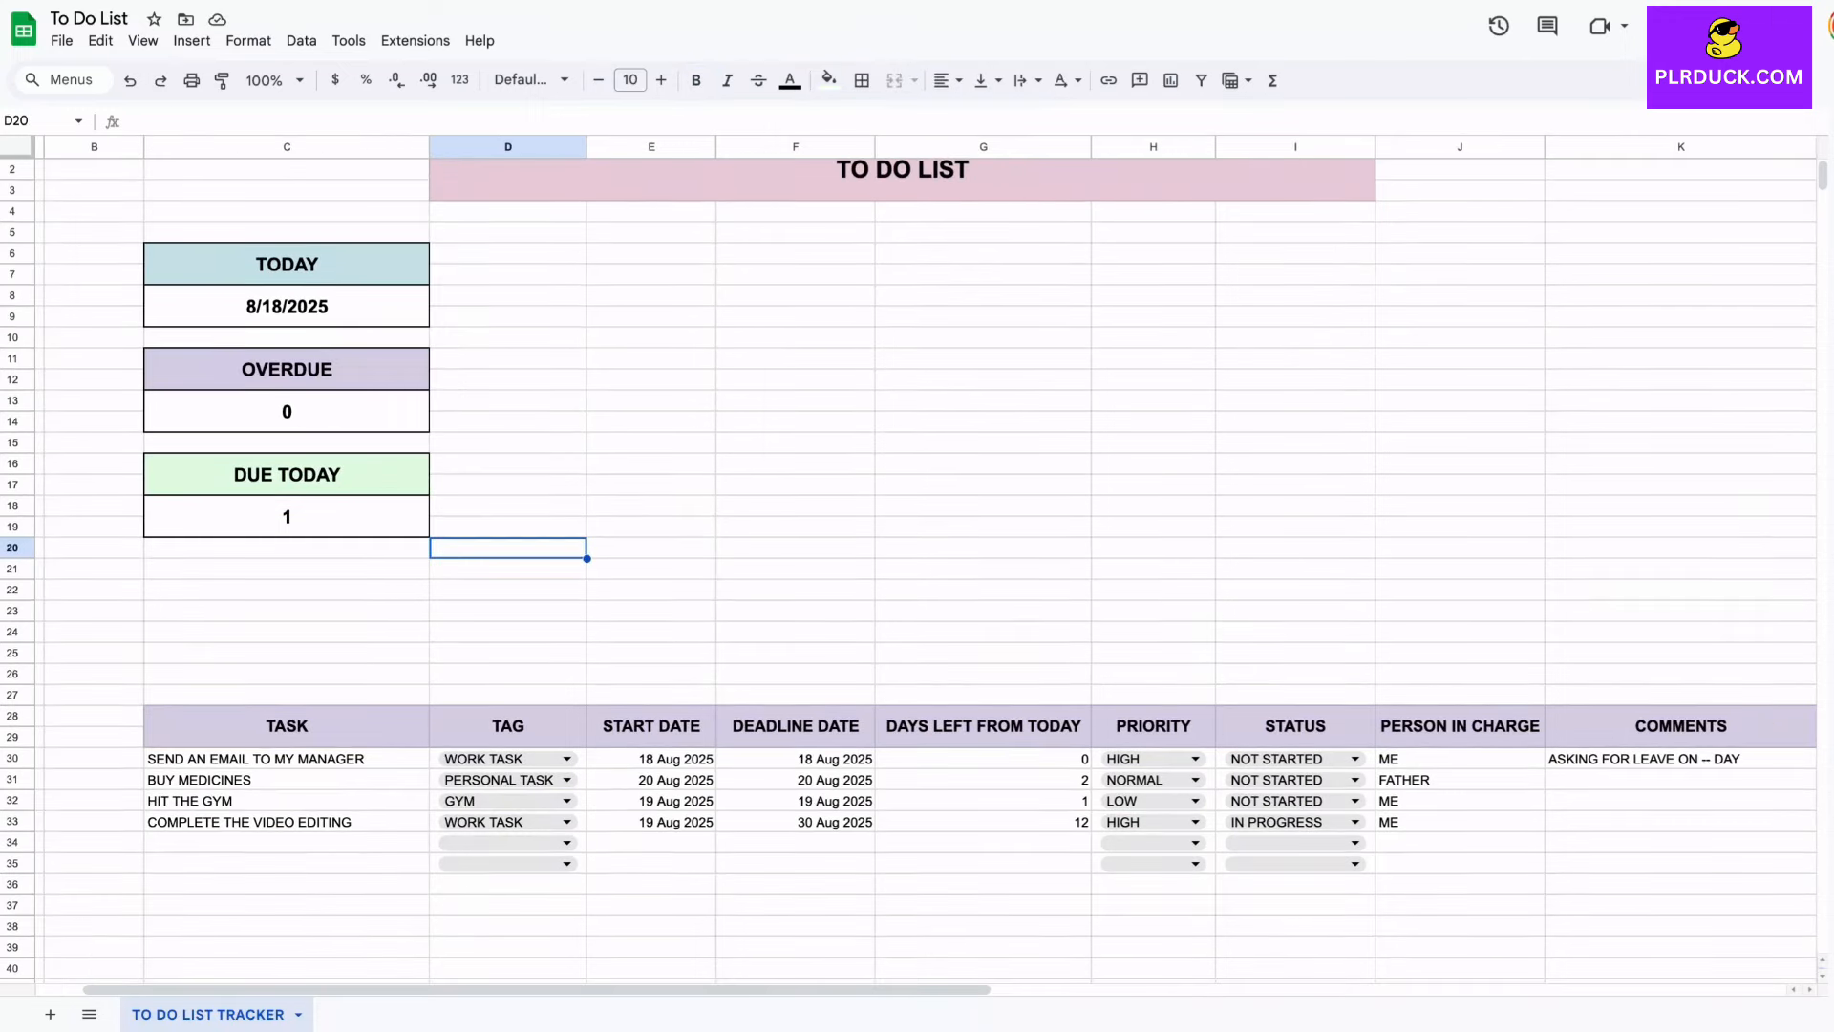
scroll(908, 559, "down", 5)
scroll(908, 559, "right", 5)
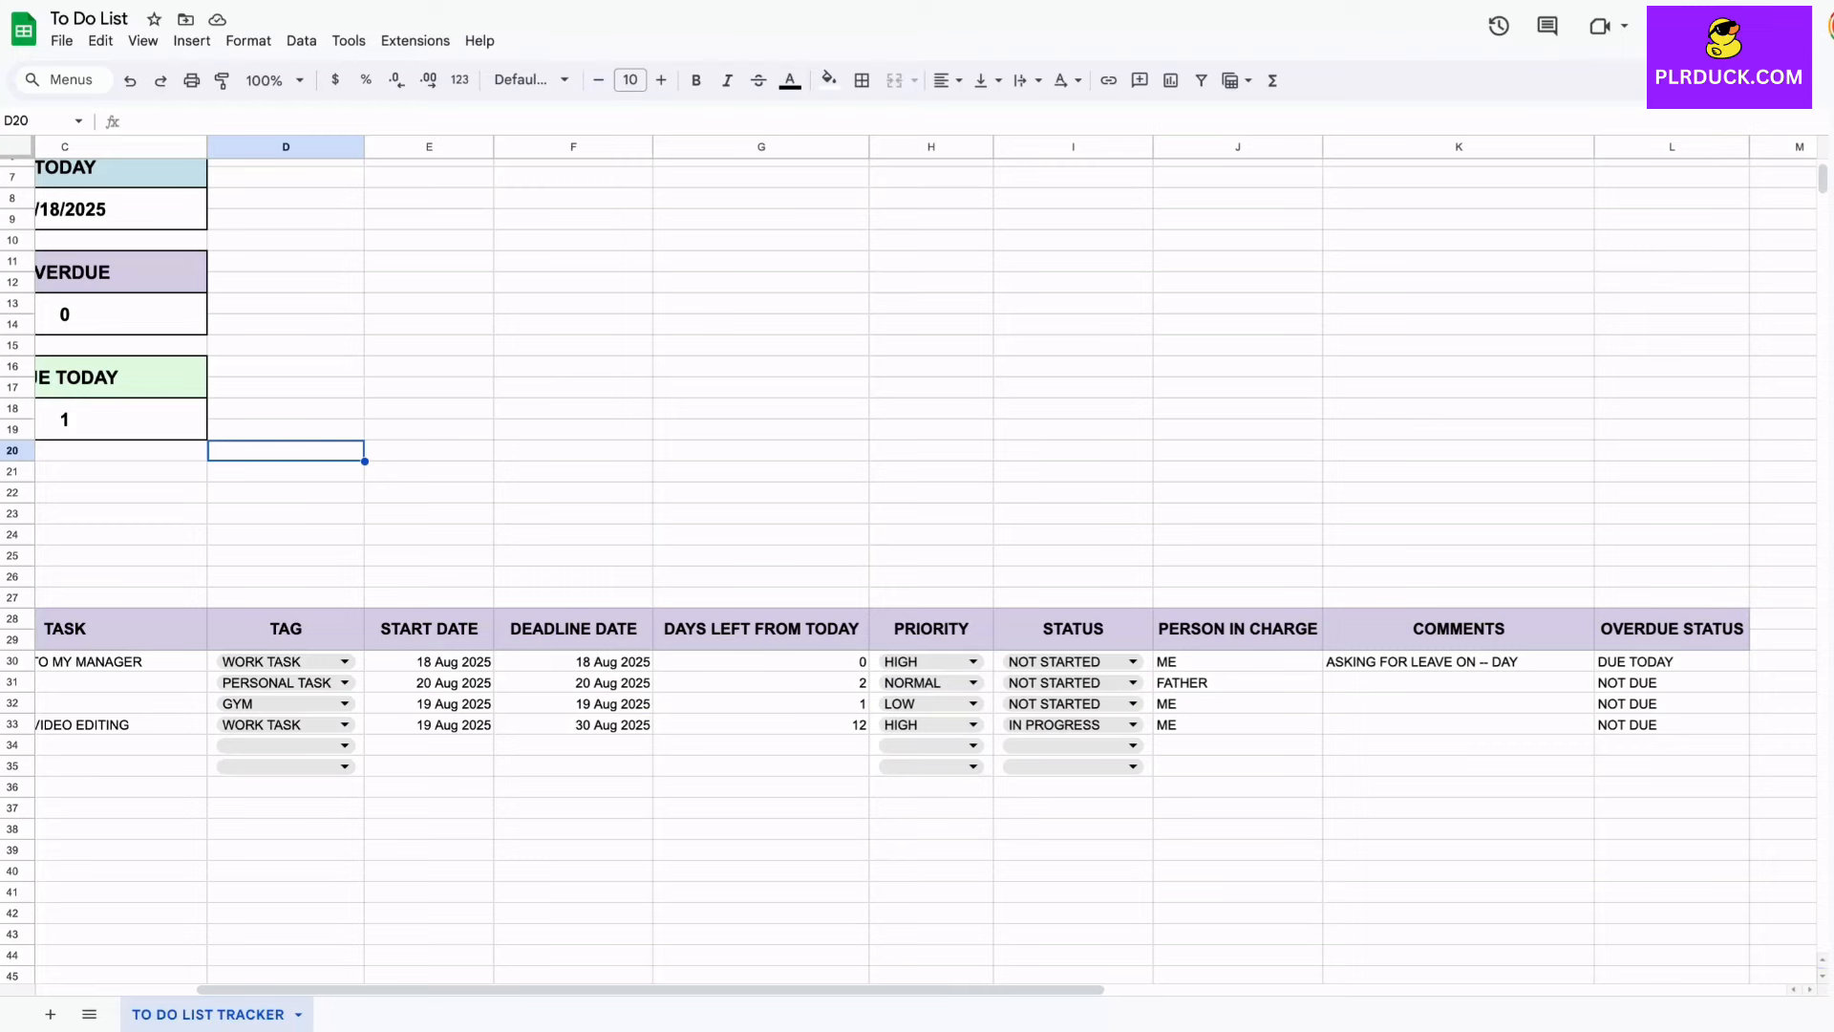
scroll(909, 559, "right", 10)
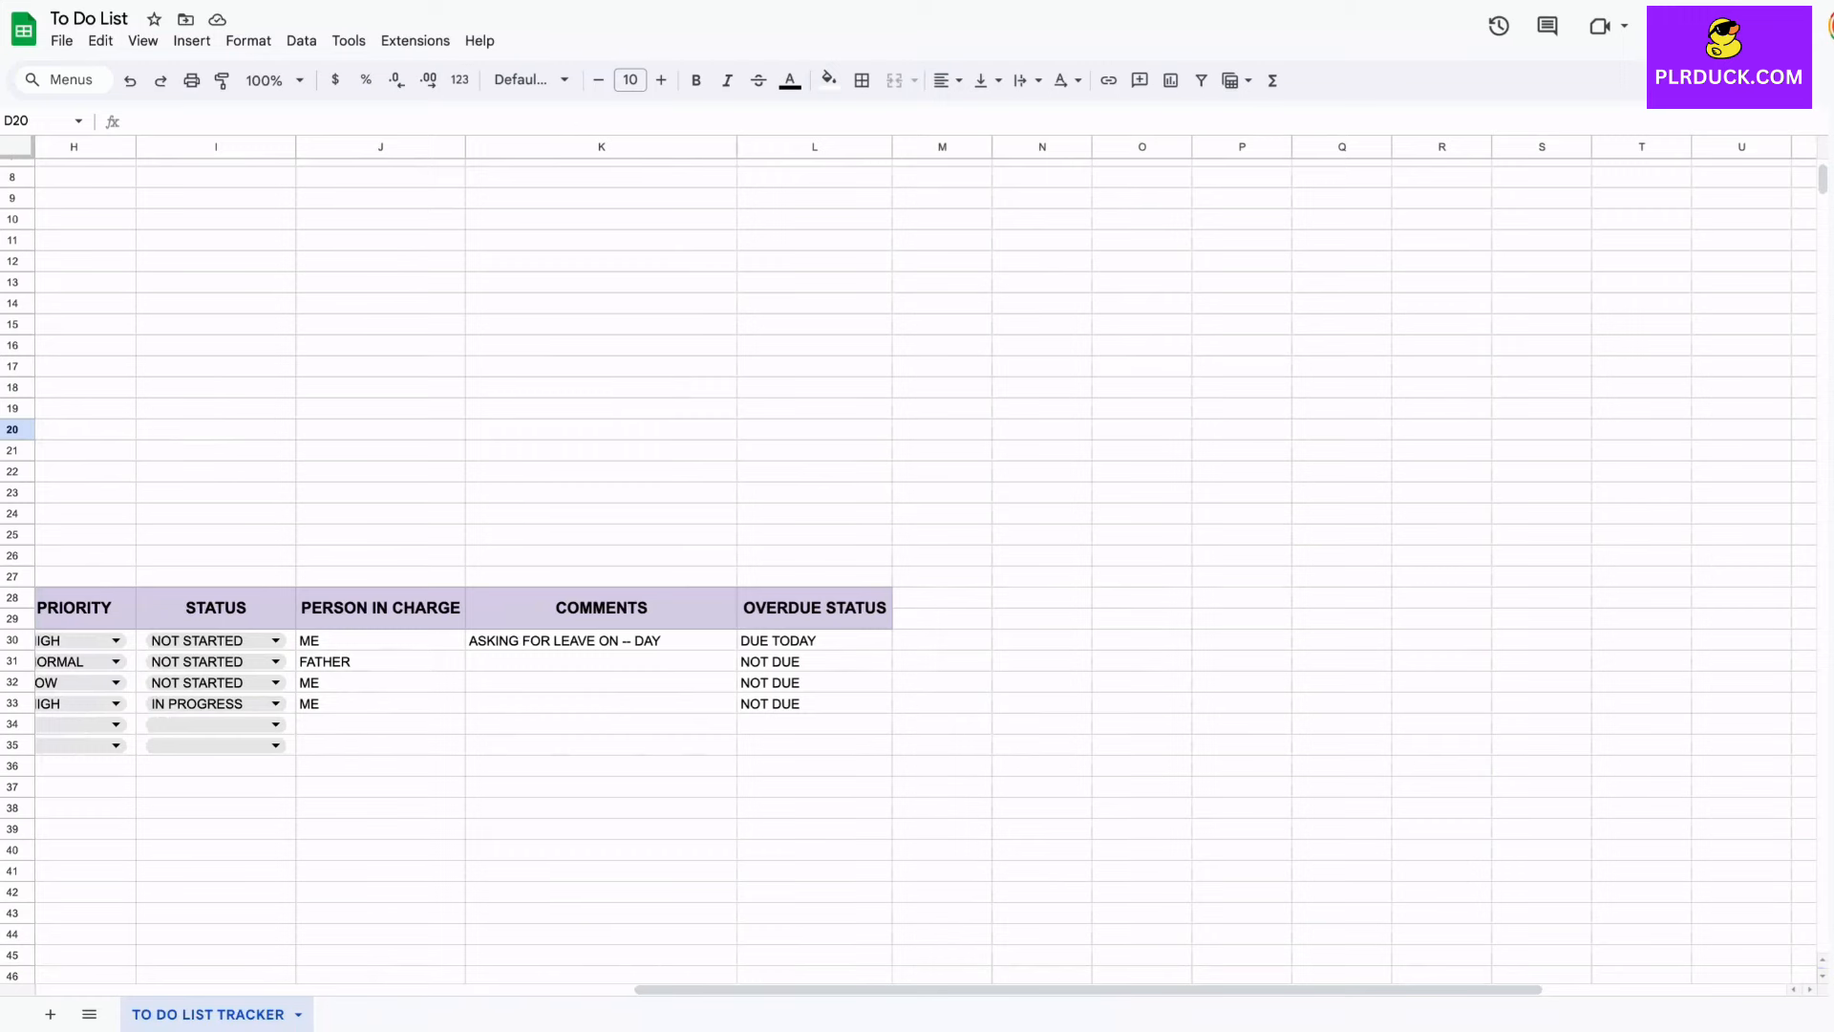
left_click(1242, 640)
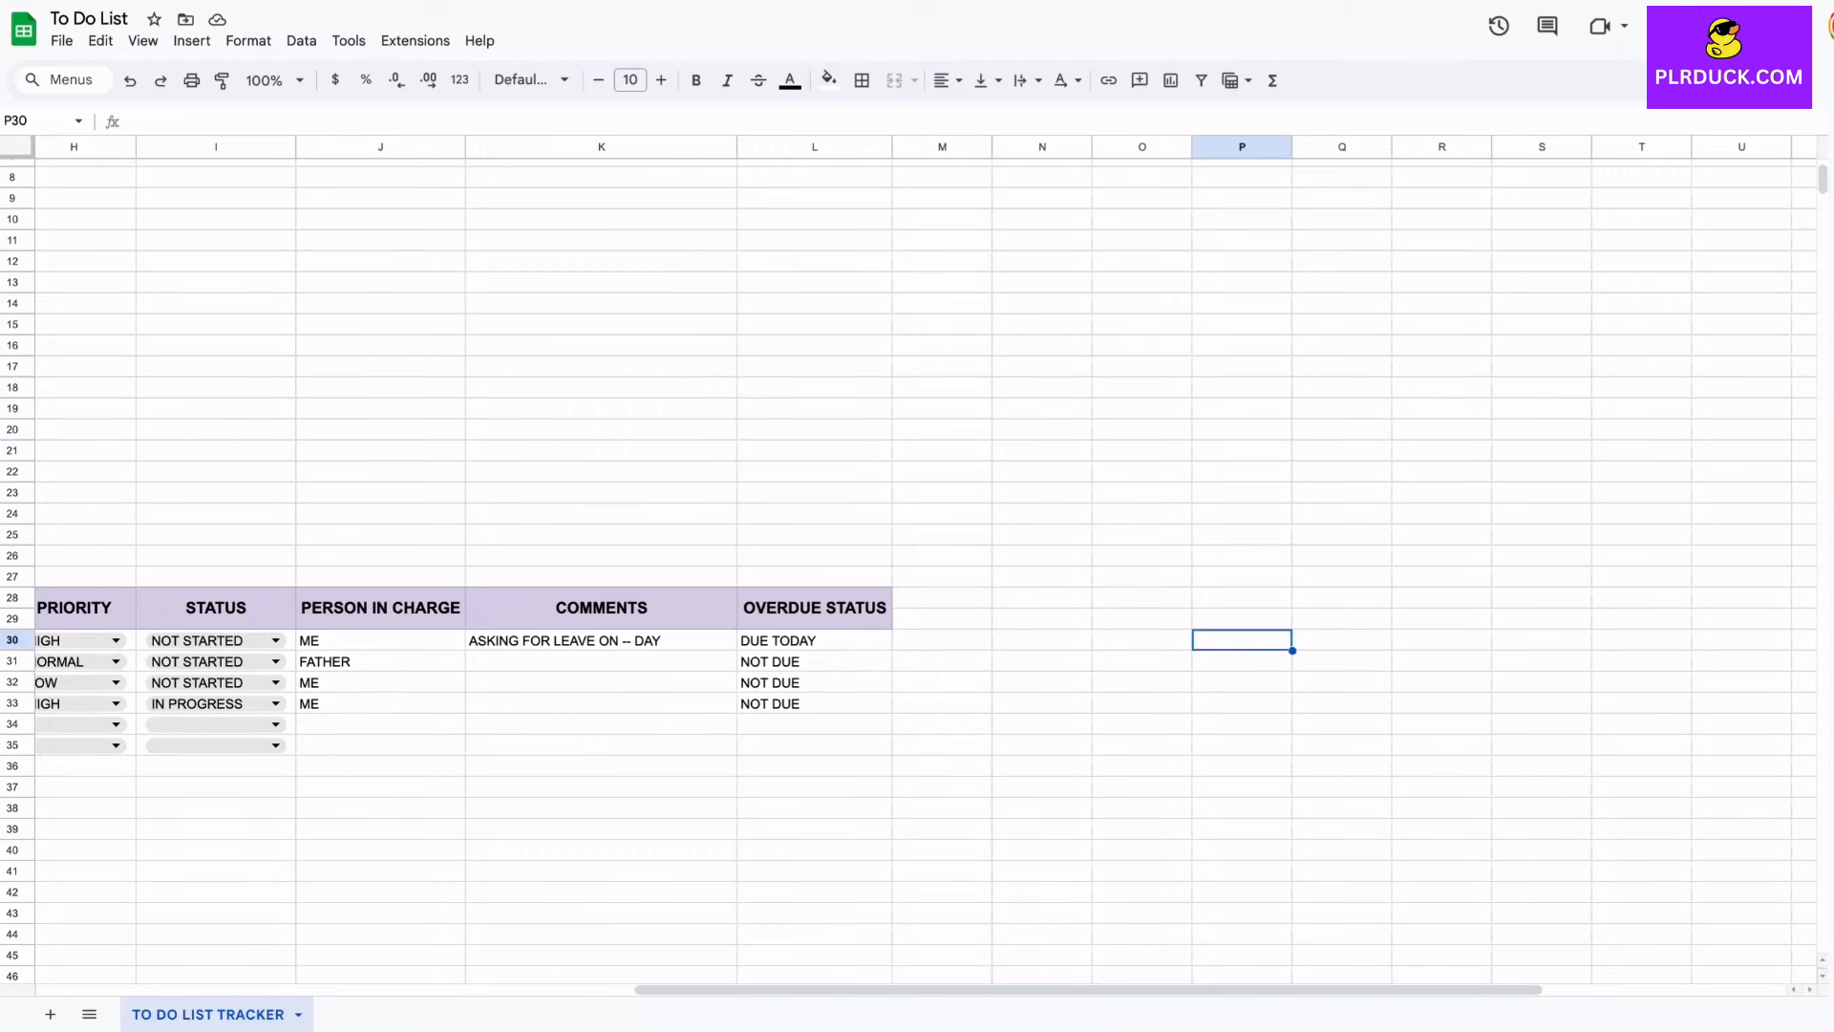
scroll(1284, 638, "left", 1)
left_click(1290, 638)
type("PRIORITY")
key("Return")
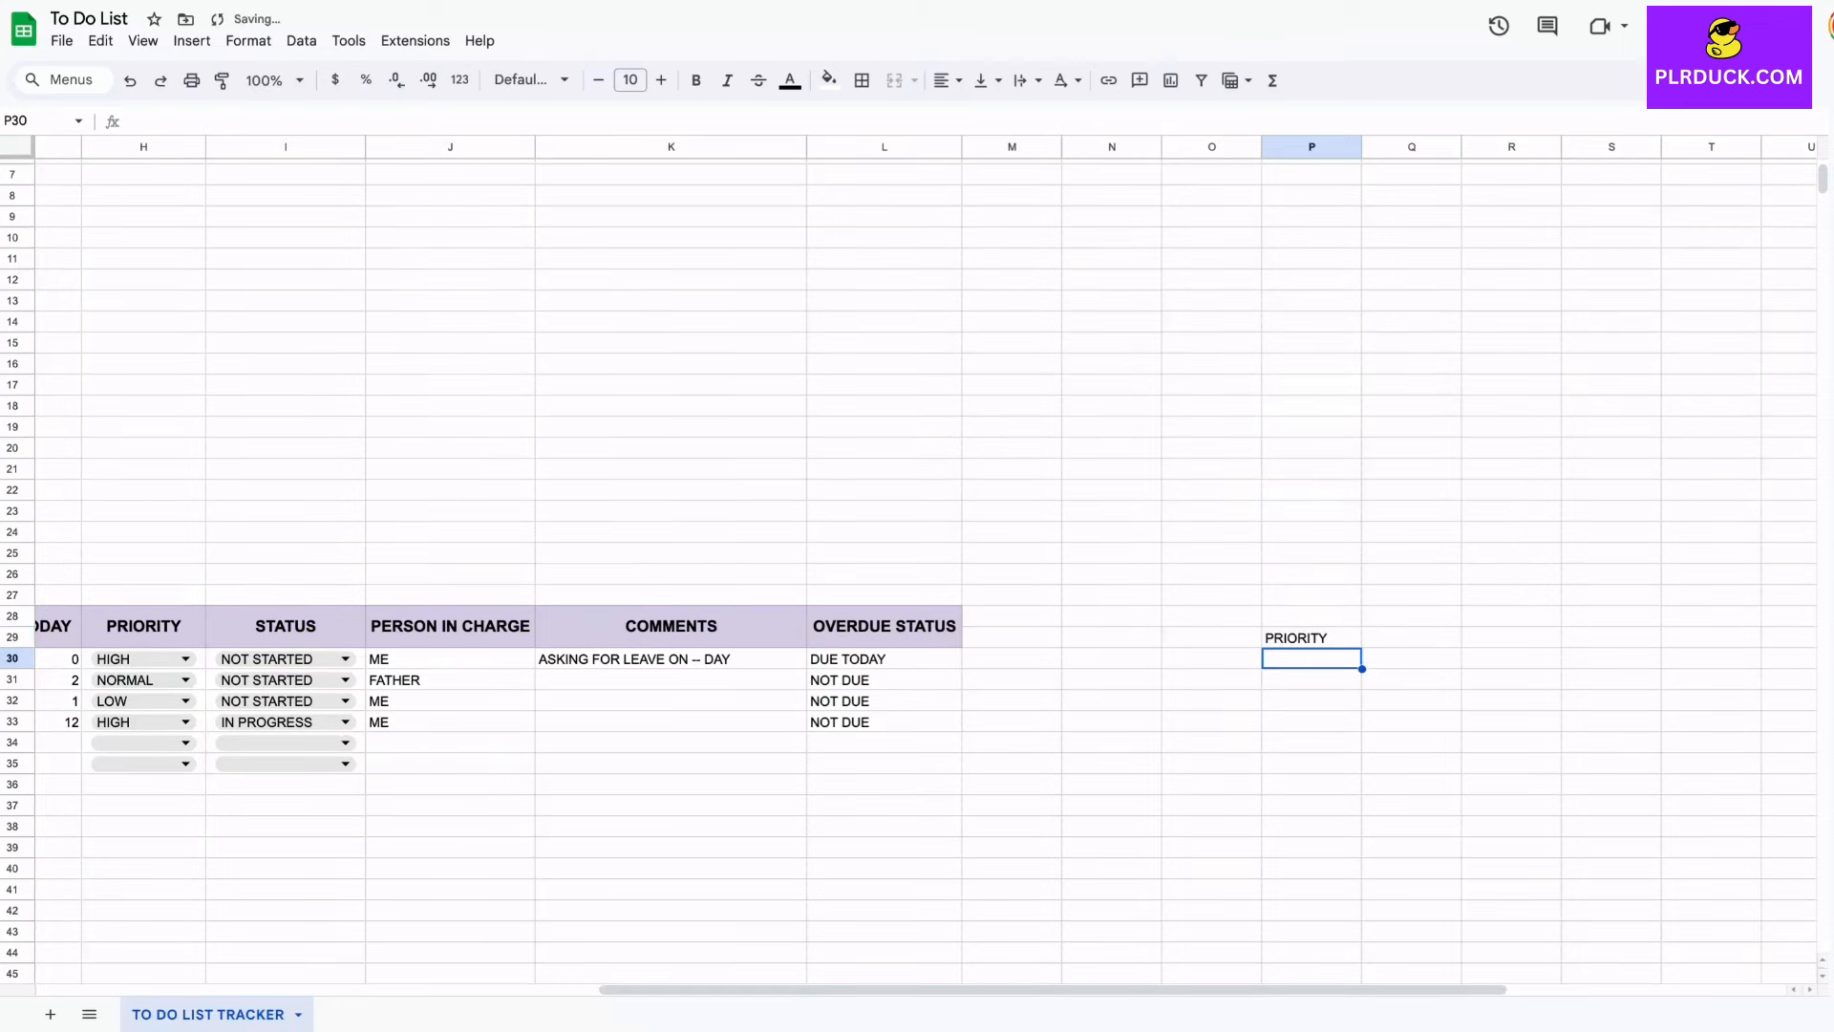
Step: List HIGH, LOW and NORMAL in cells P30:P32 under the PRIORITY heading
scroll(908, 559, "down", 3)
scroll(907, 559, "left", 2)
type("HIGH")
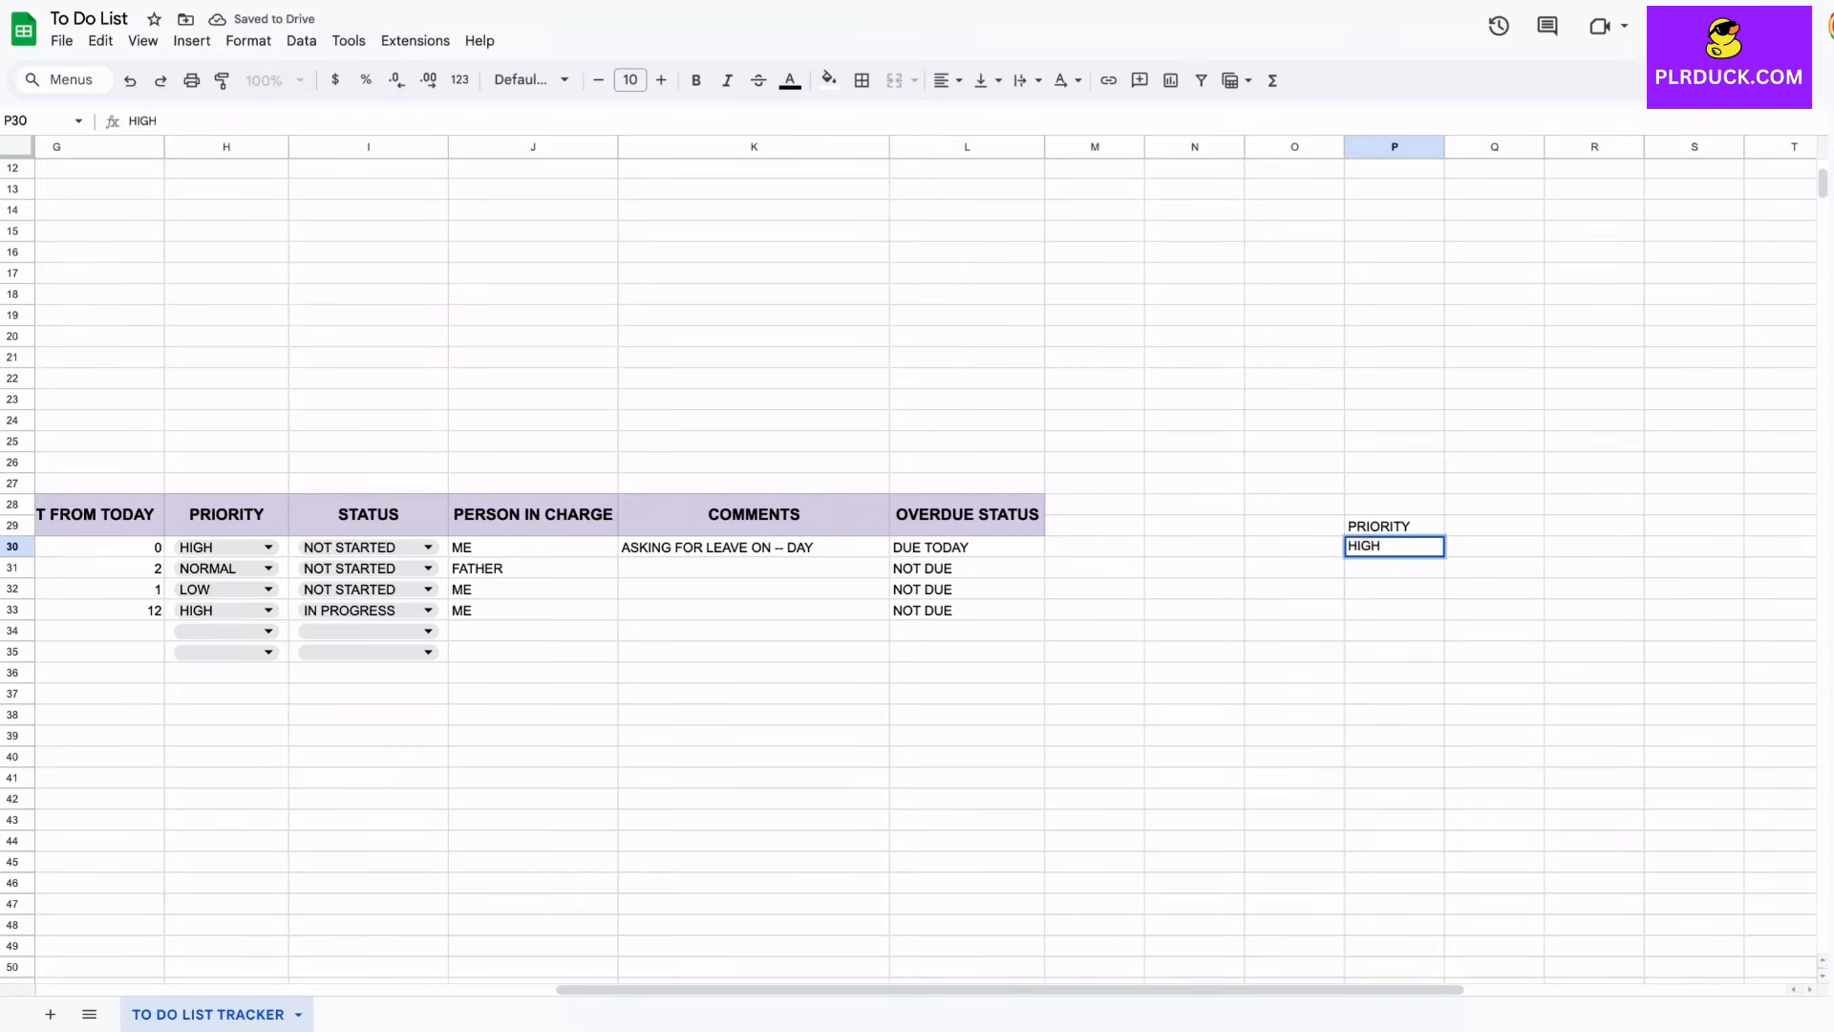
key("Return")
type("LOW")
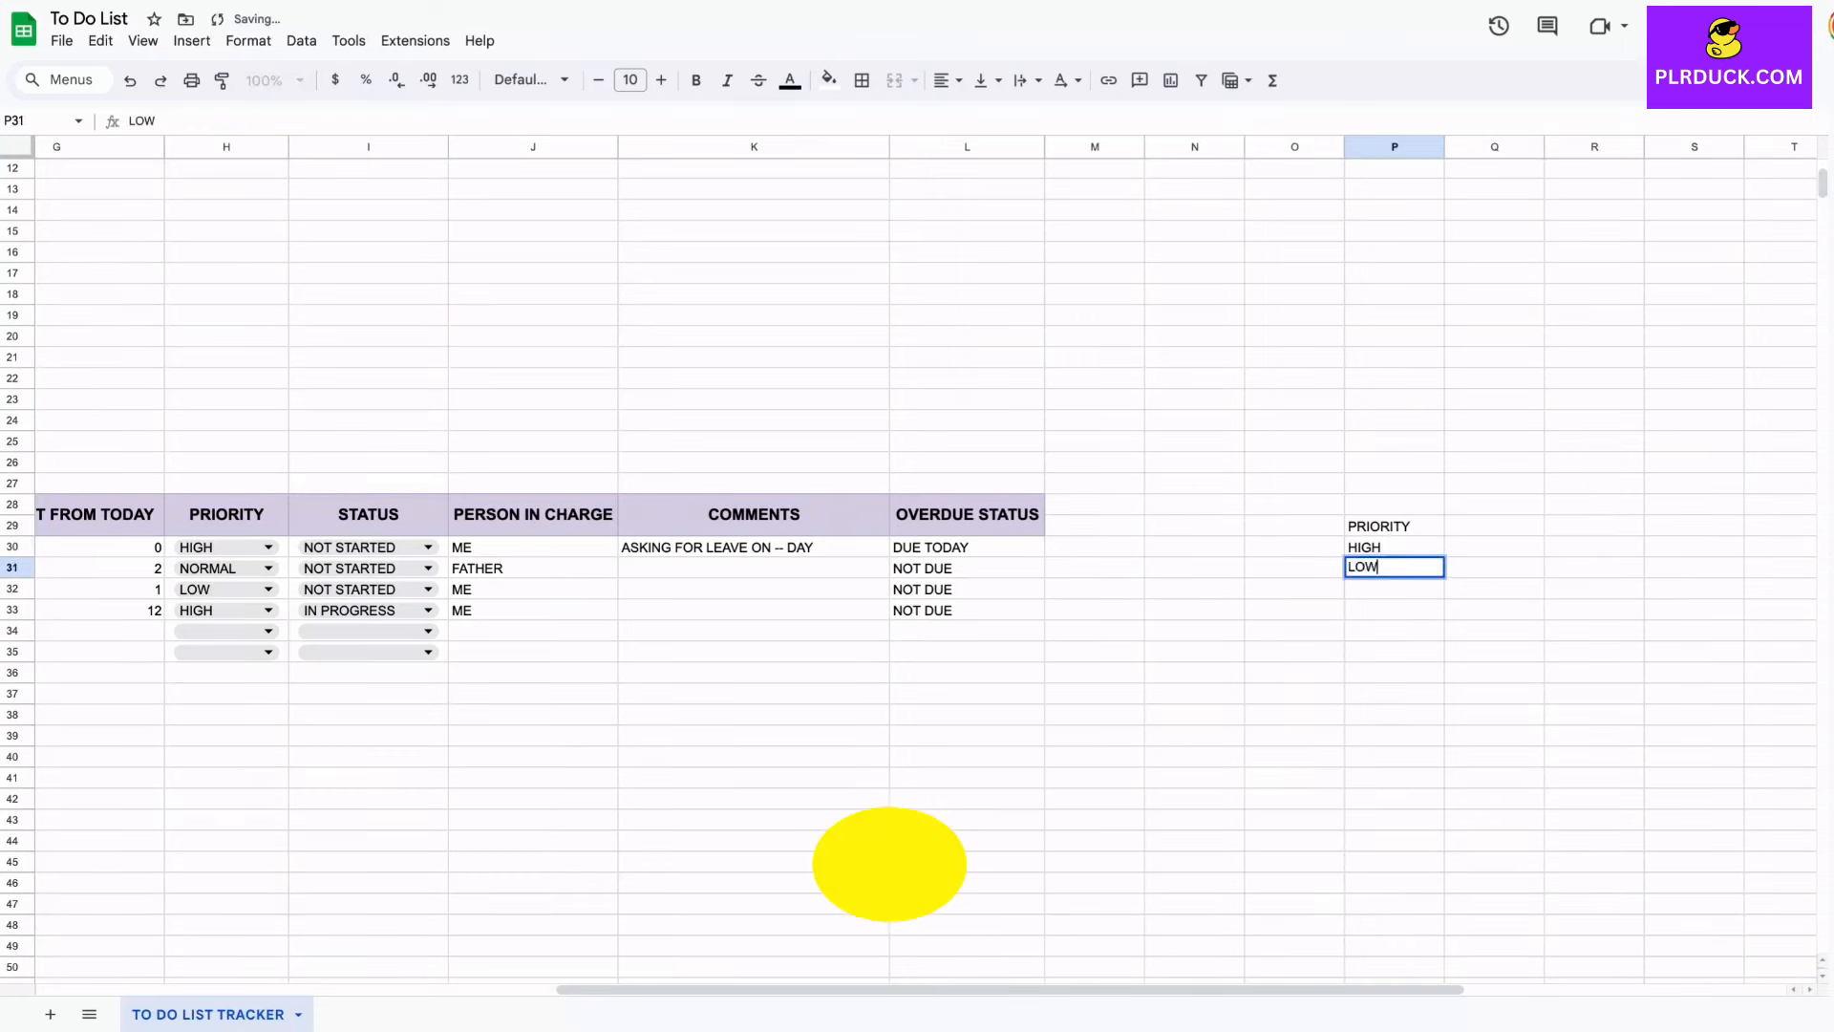
key("Return")
type("NORMAL")
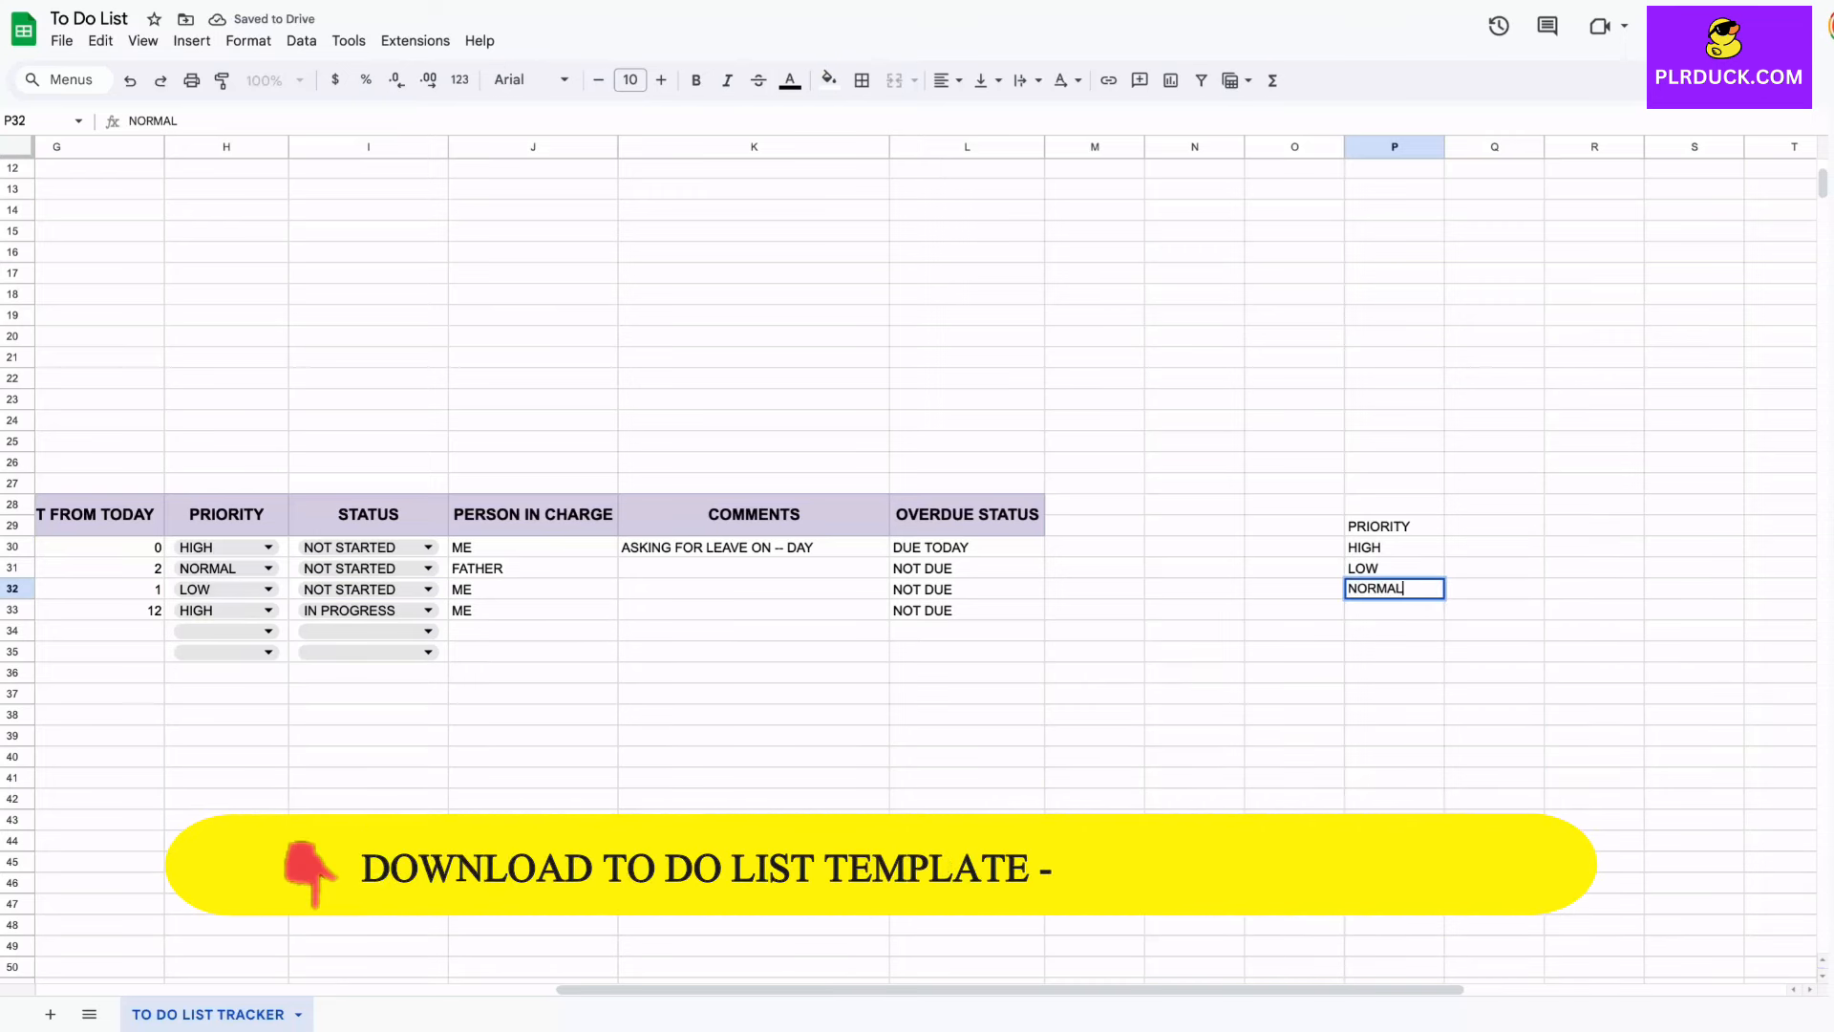
left_click(1493, 548)
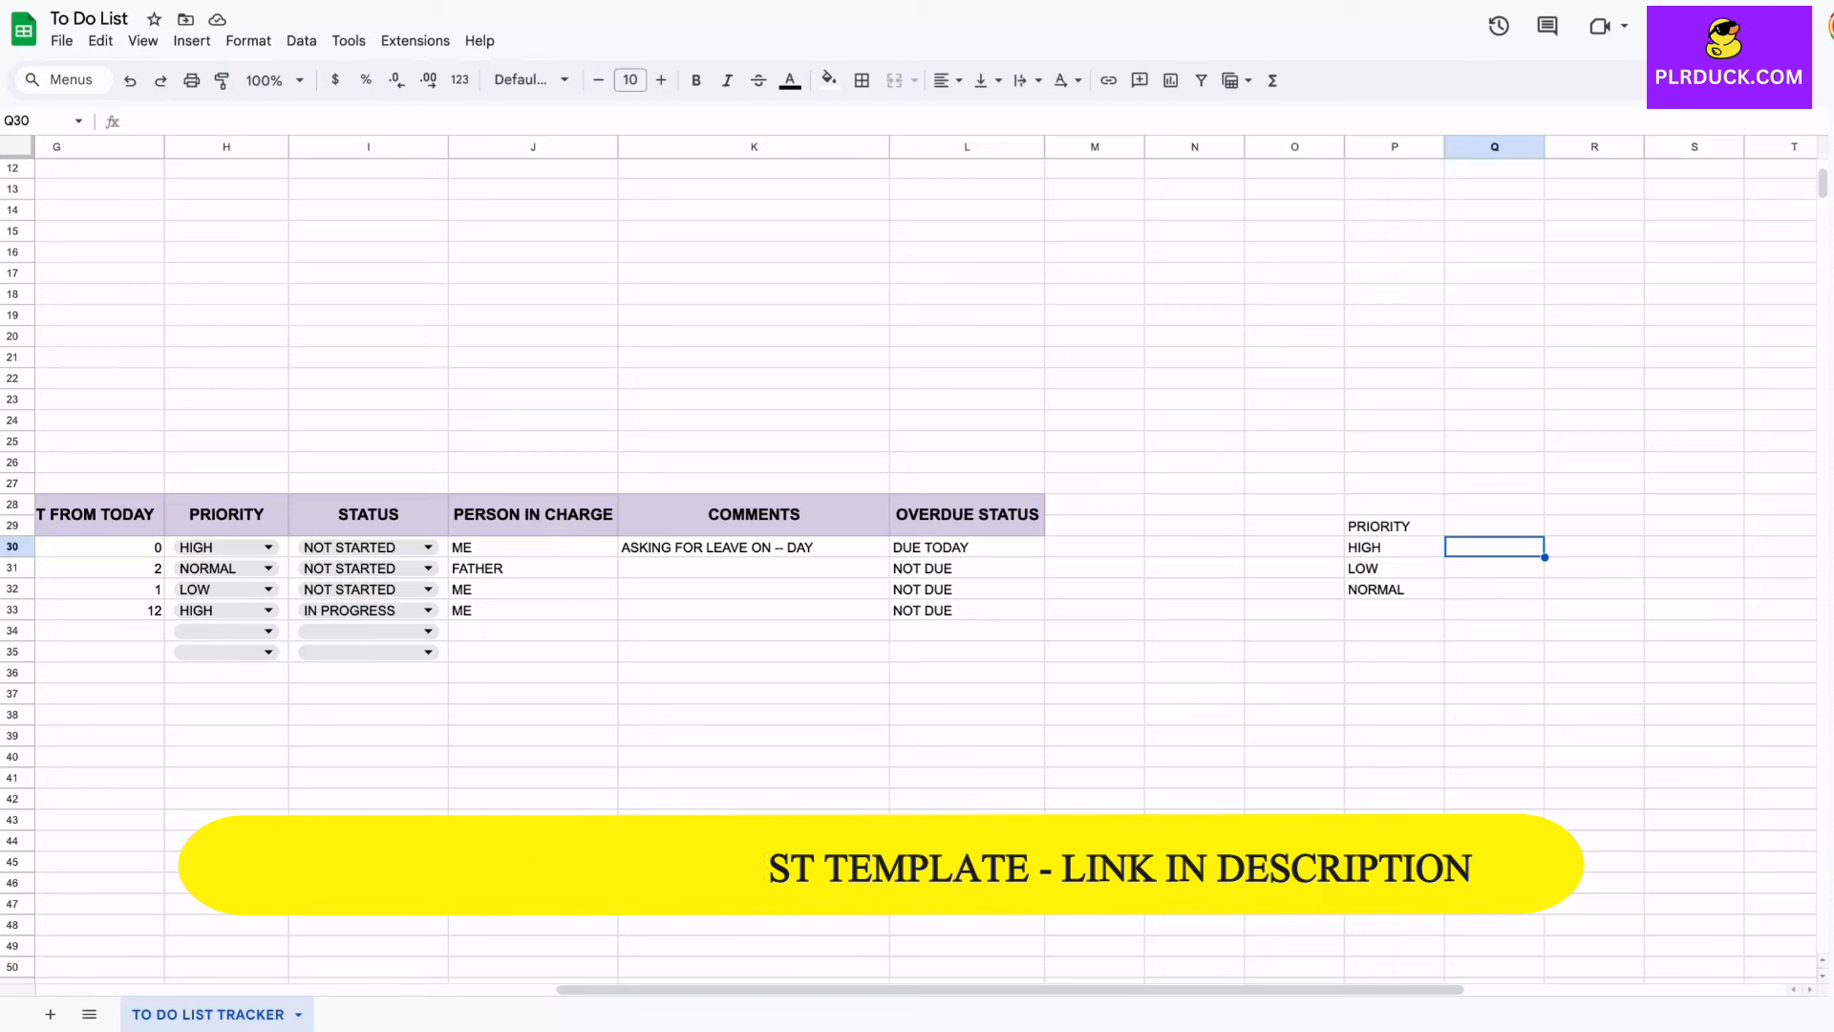
Step: Enter =COUNTIF(H30:H33,"HIGH") in cell Q30 beside the HIGH label
left_click(1494, 527)
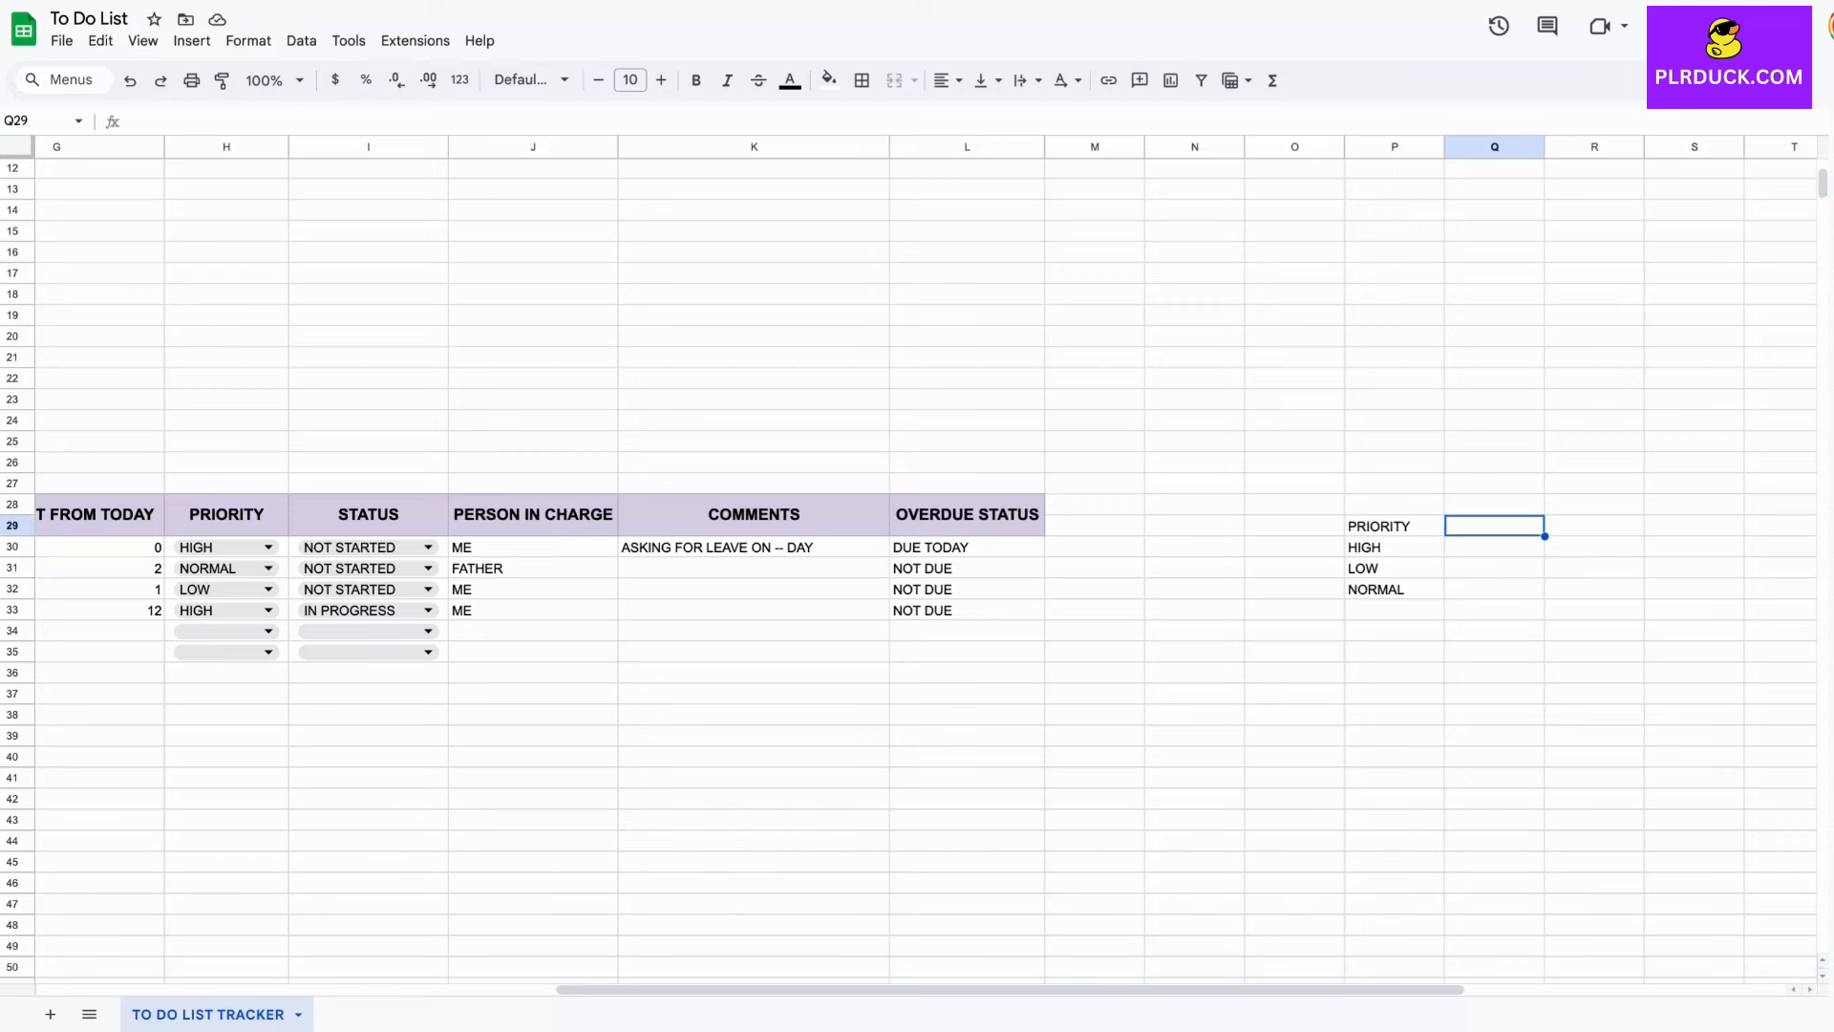
left_click(1493, 548)
type("=")
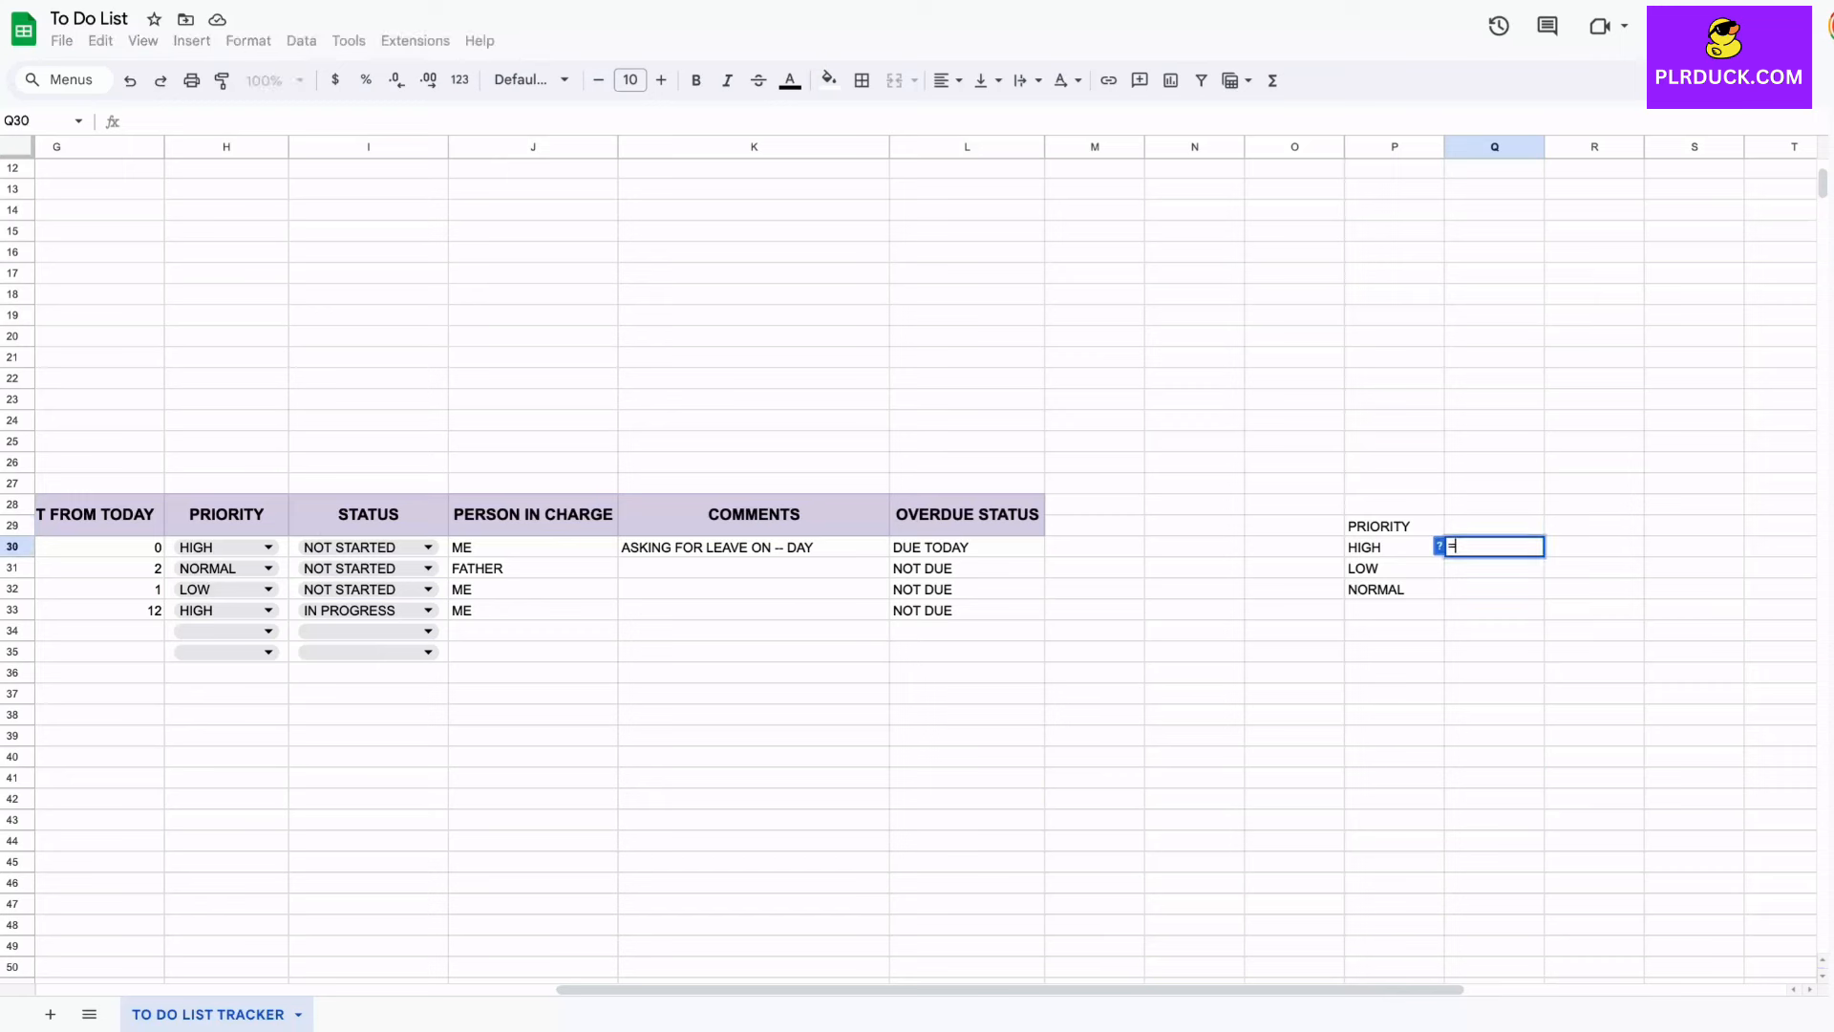
type("COUN")
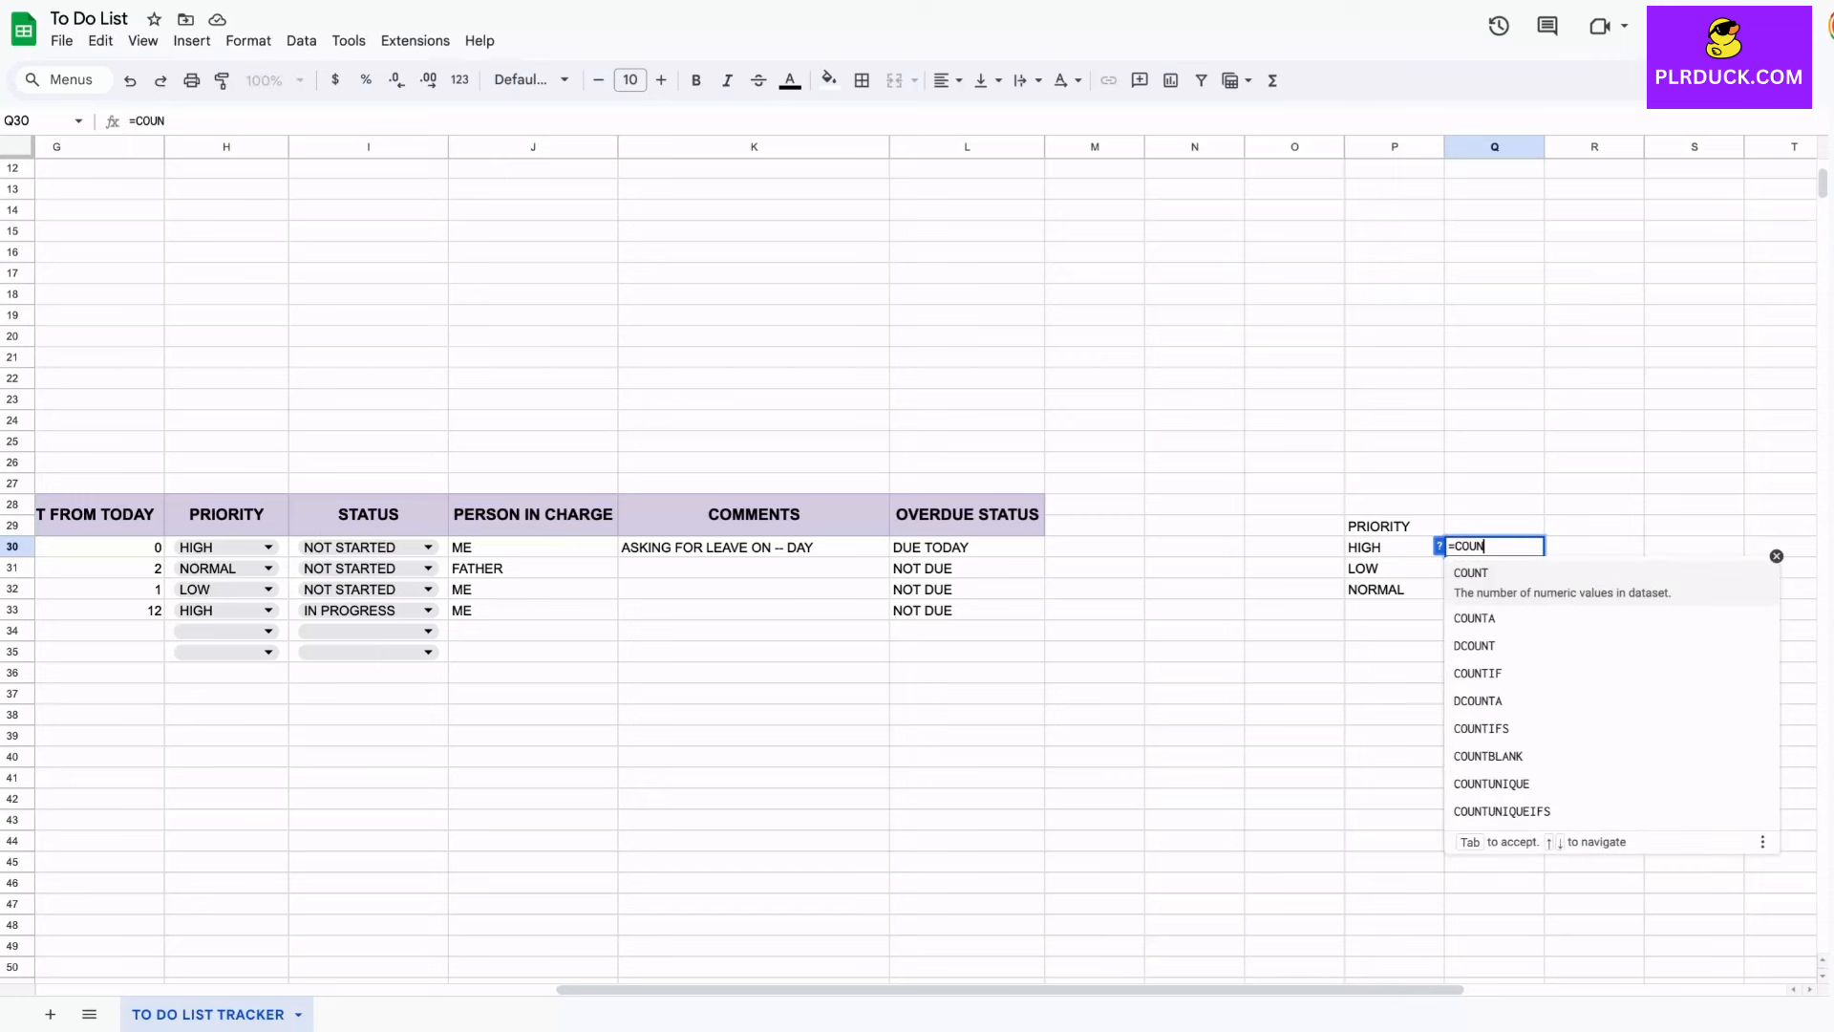
type("TIF")
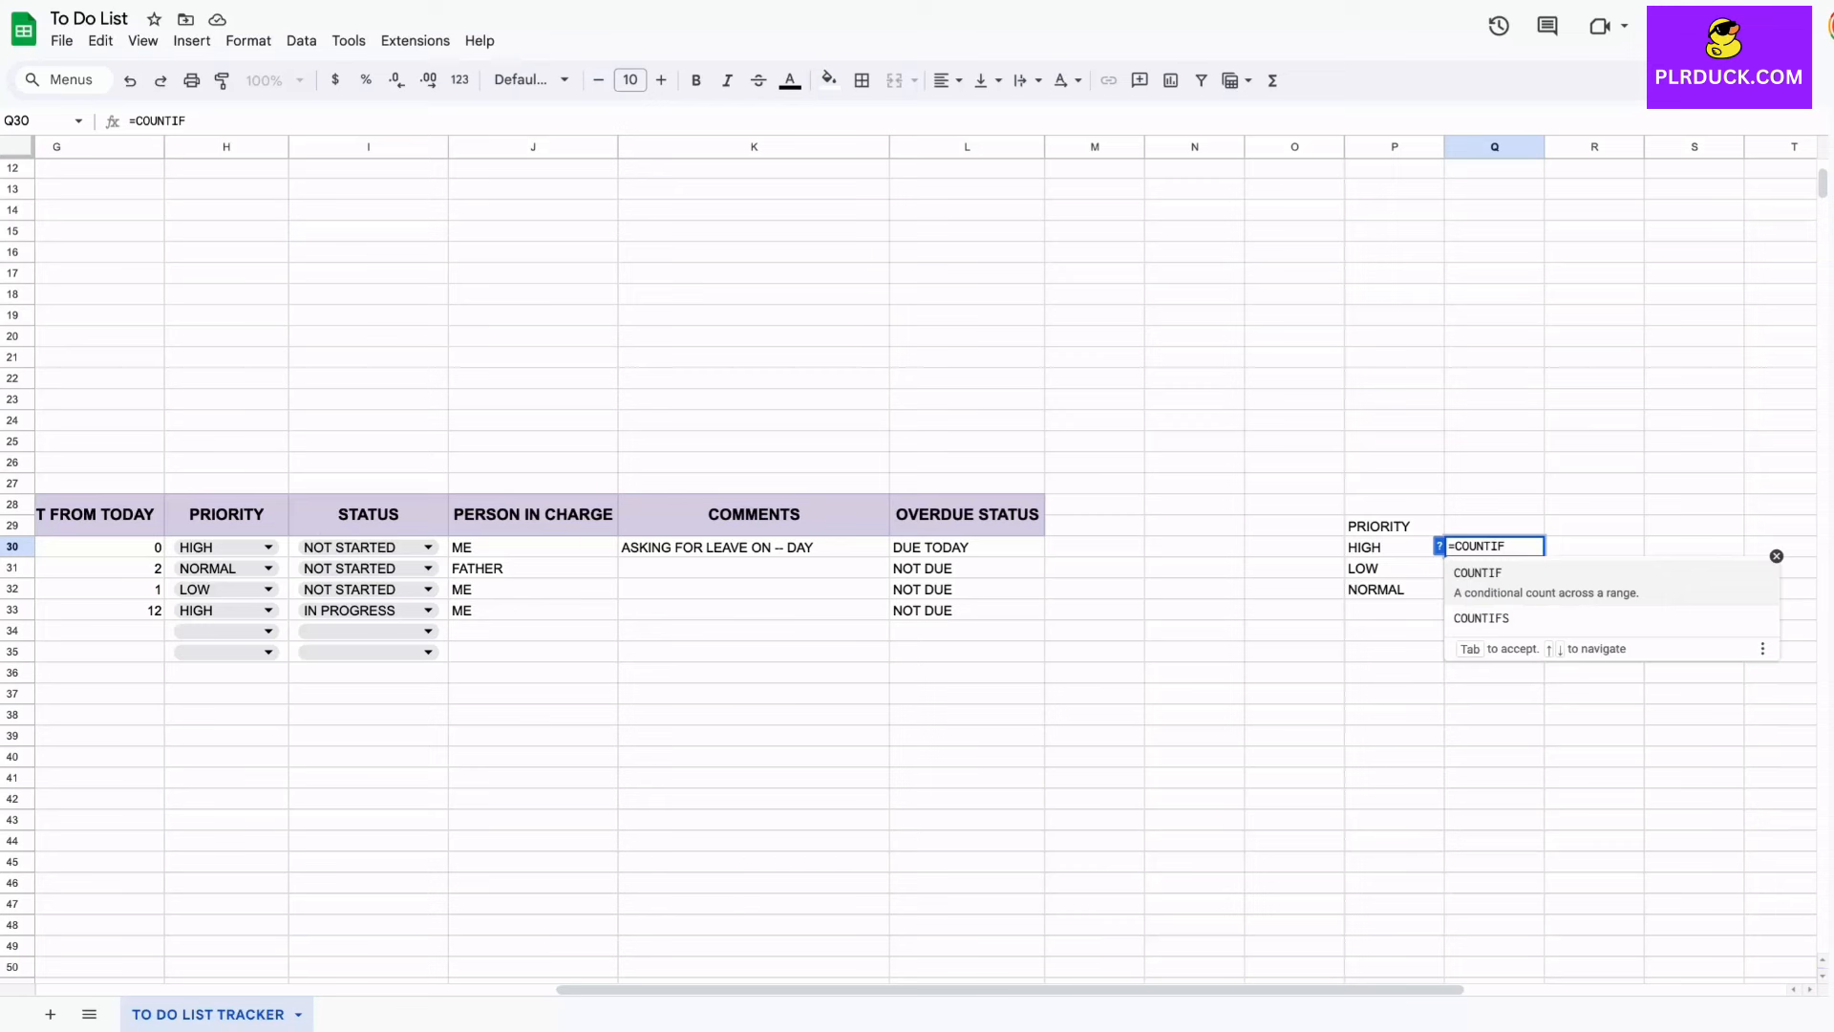
type("(")
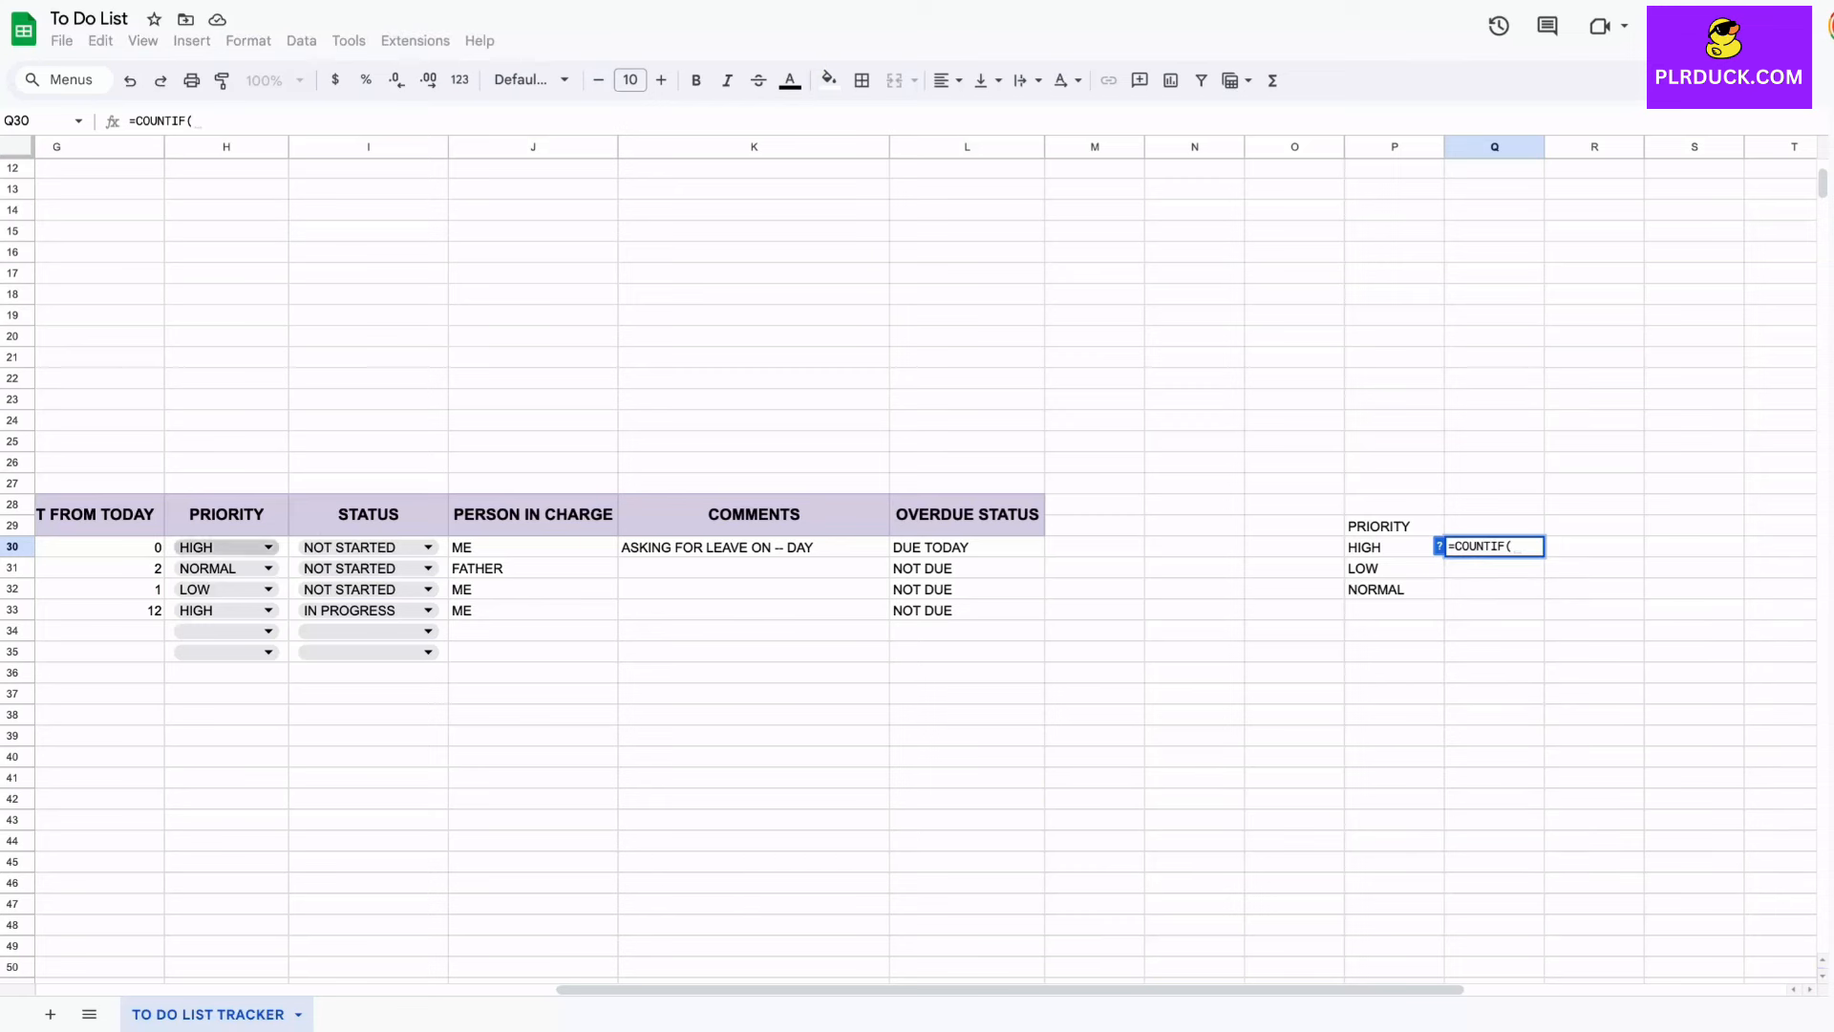
left_click_drag(225, 547, 226, 612)
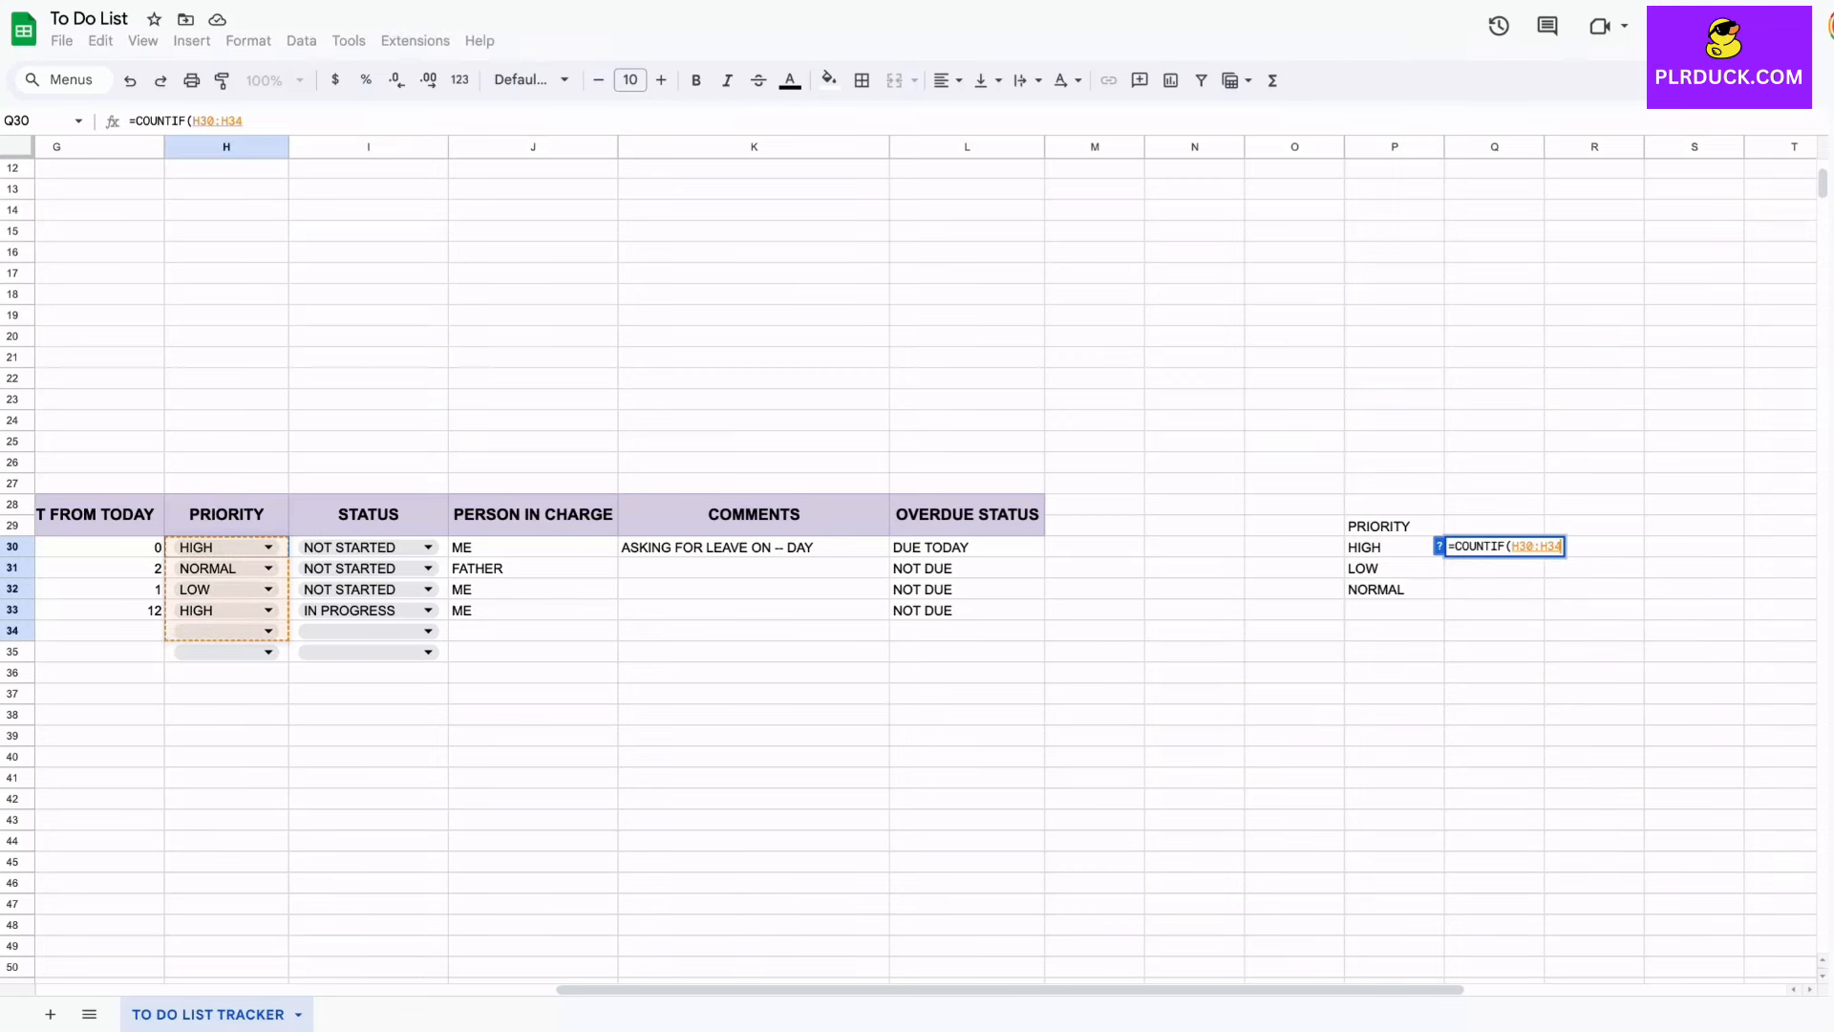
type(",\"HIGH\")")
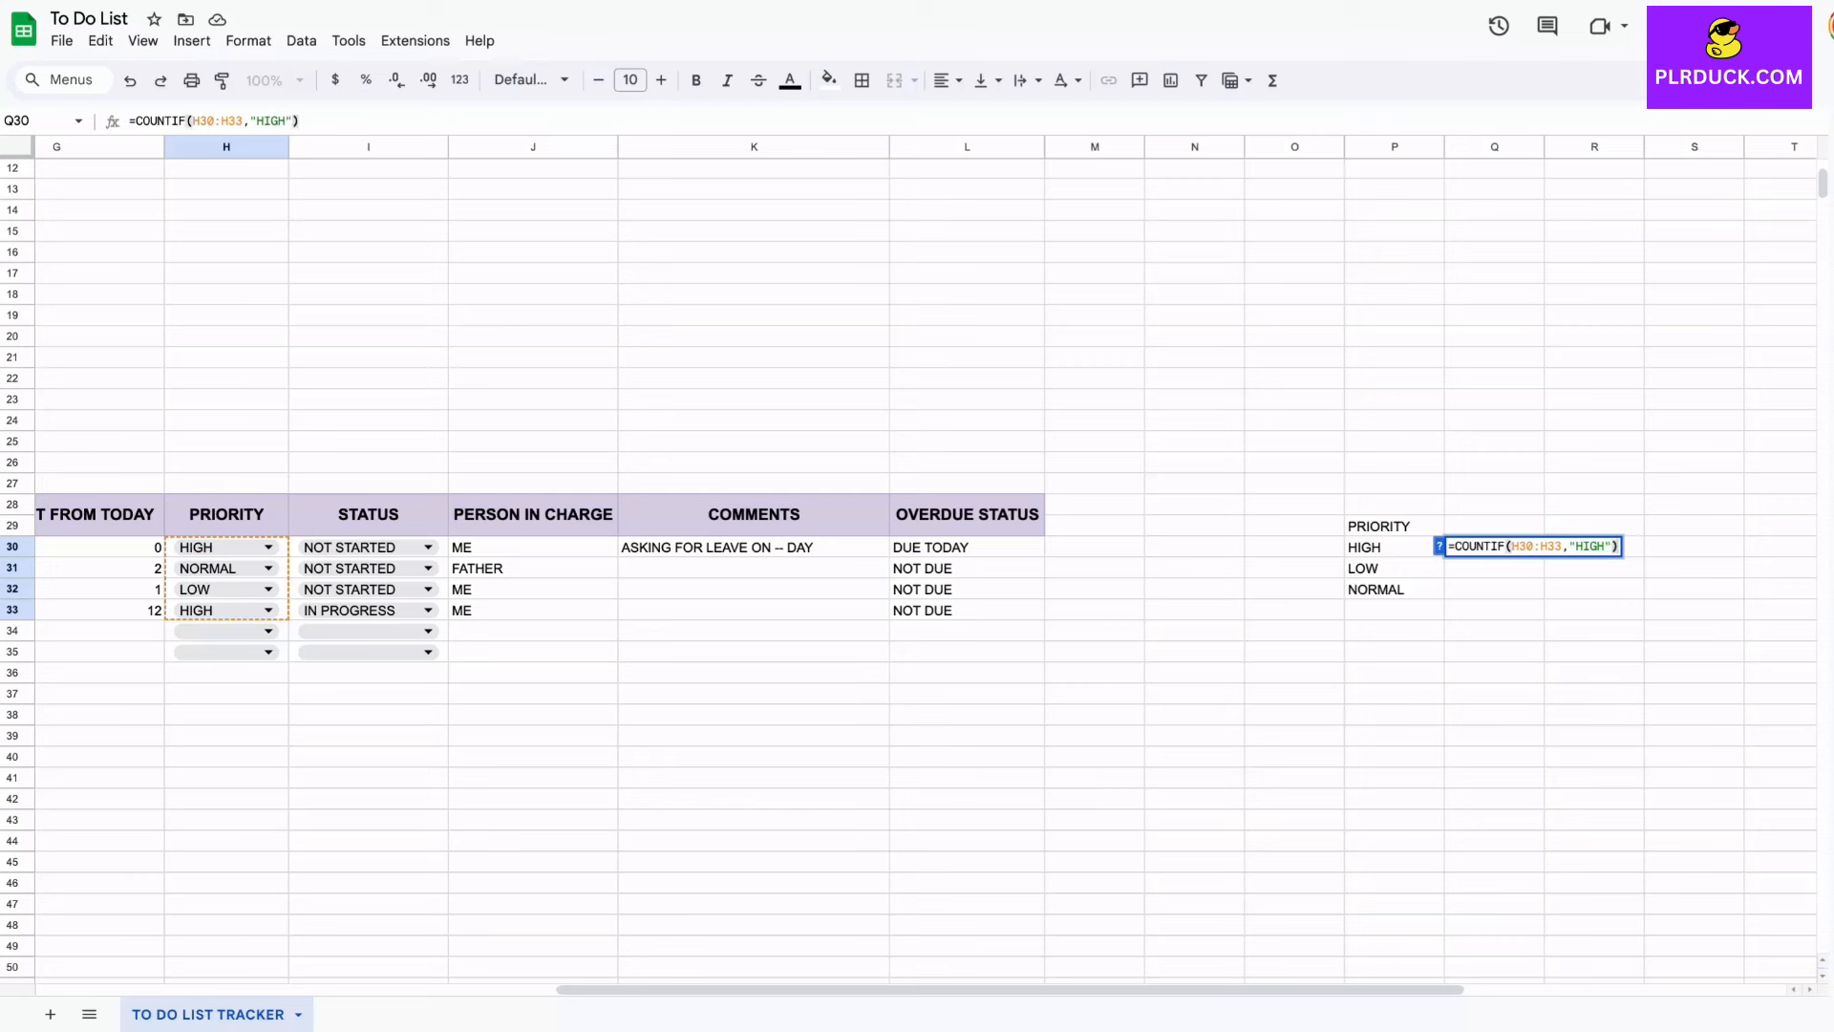
key("Return")
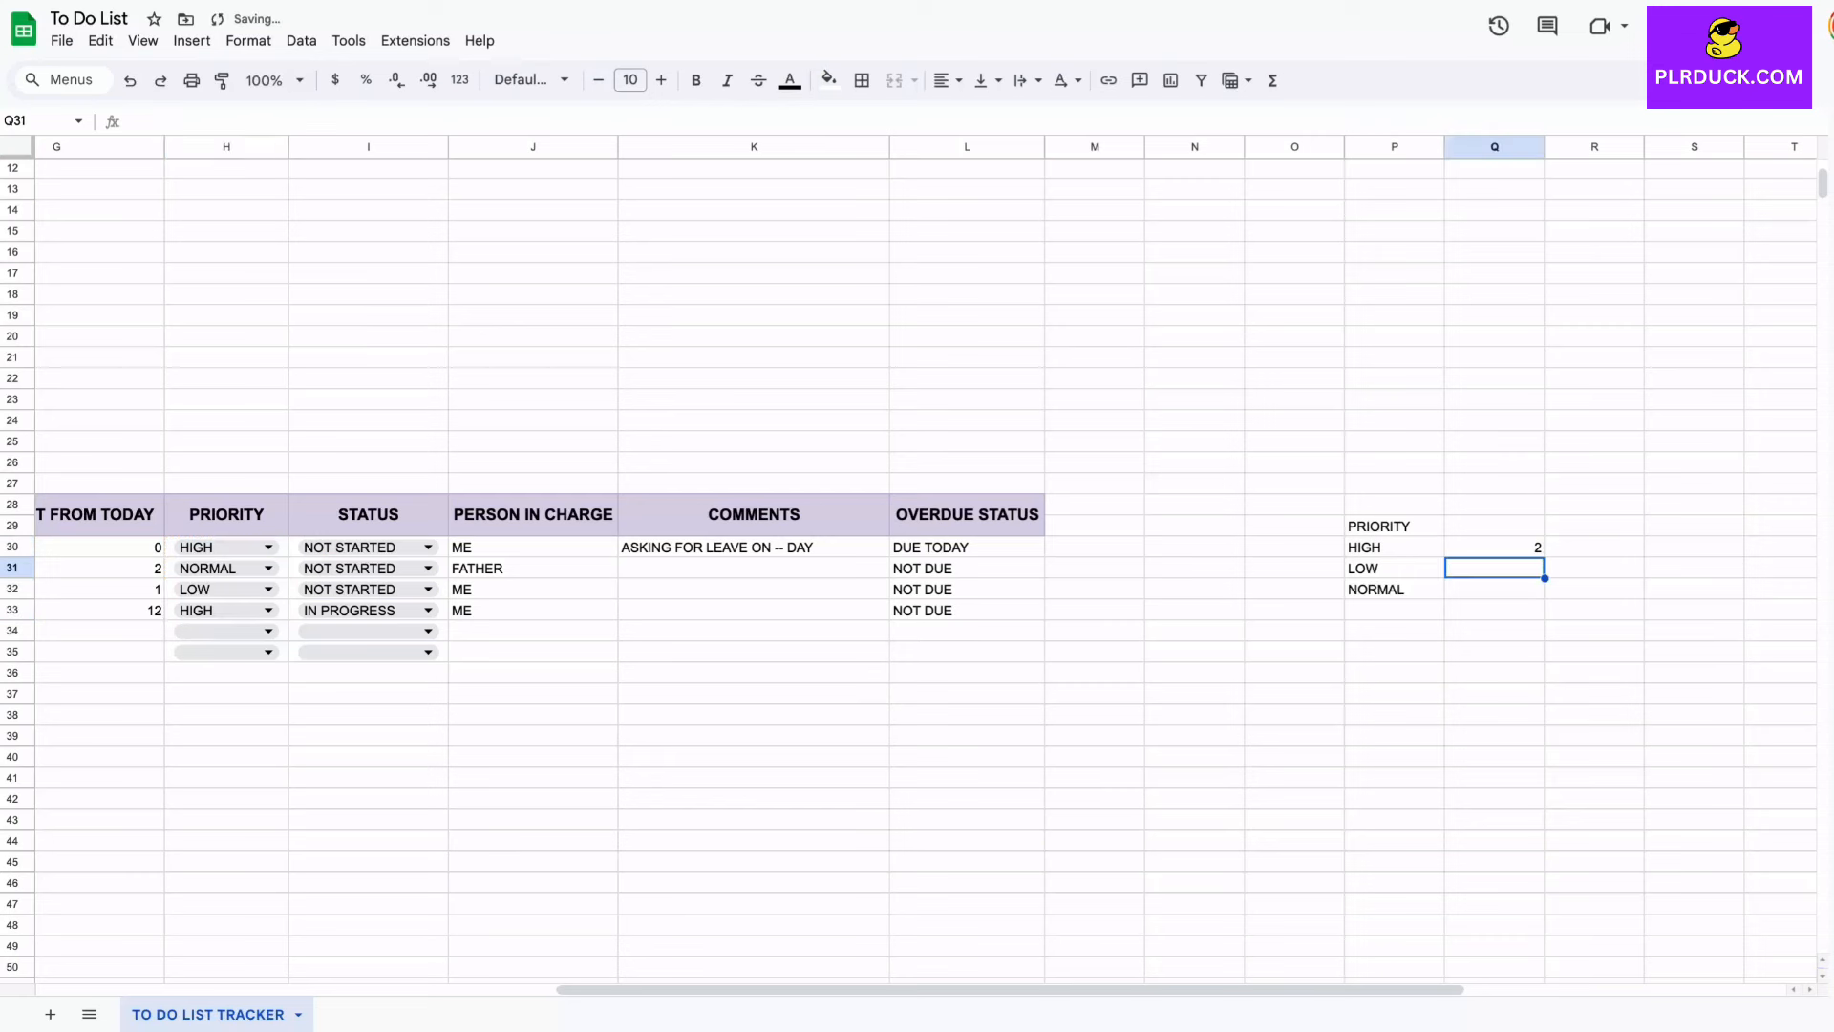
left_click(1494, 548)
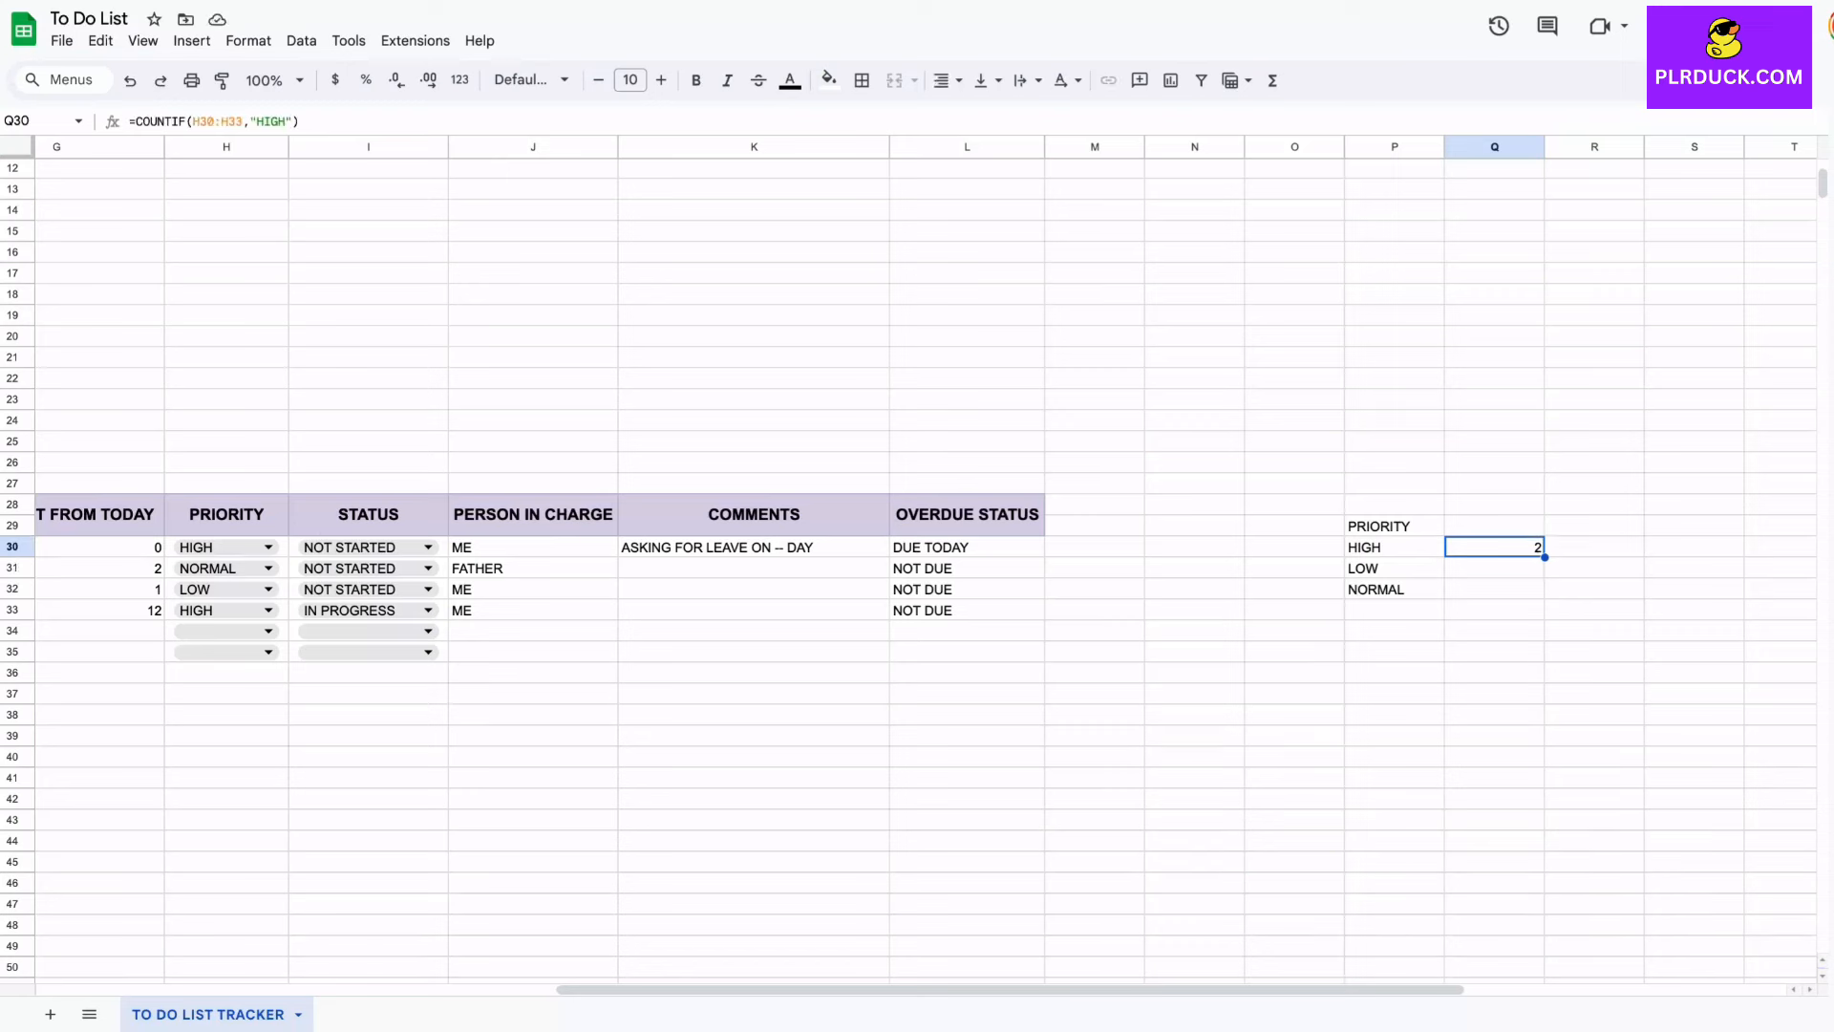
Step: Enter =COUNTIF(H30:H33,"LOW") in cell Q31 beside the LOW label
left_click(1494, 568)
type("=")
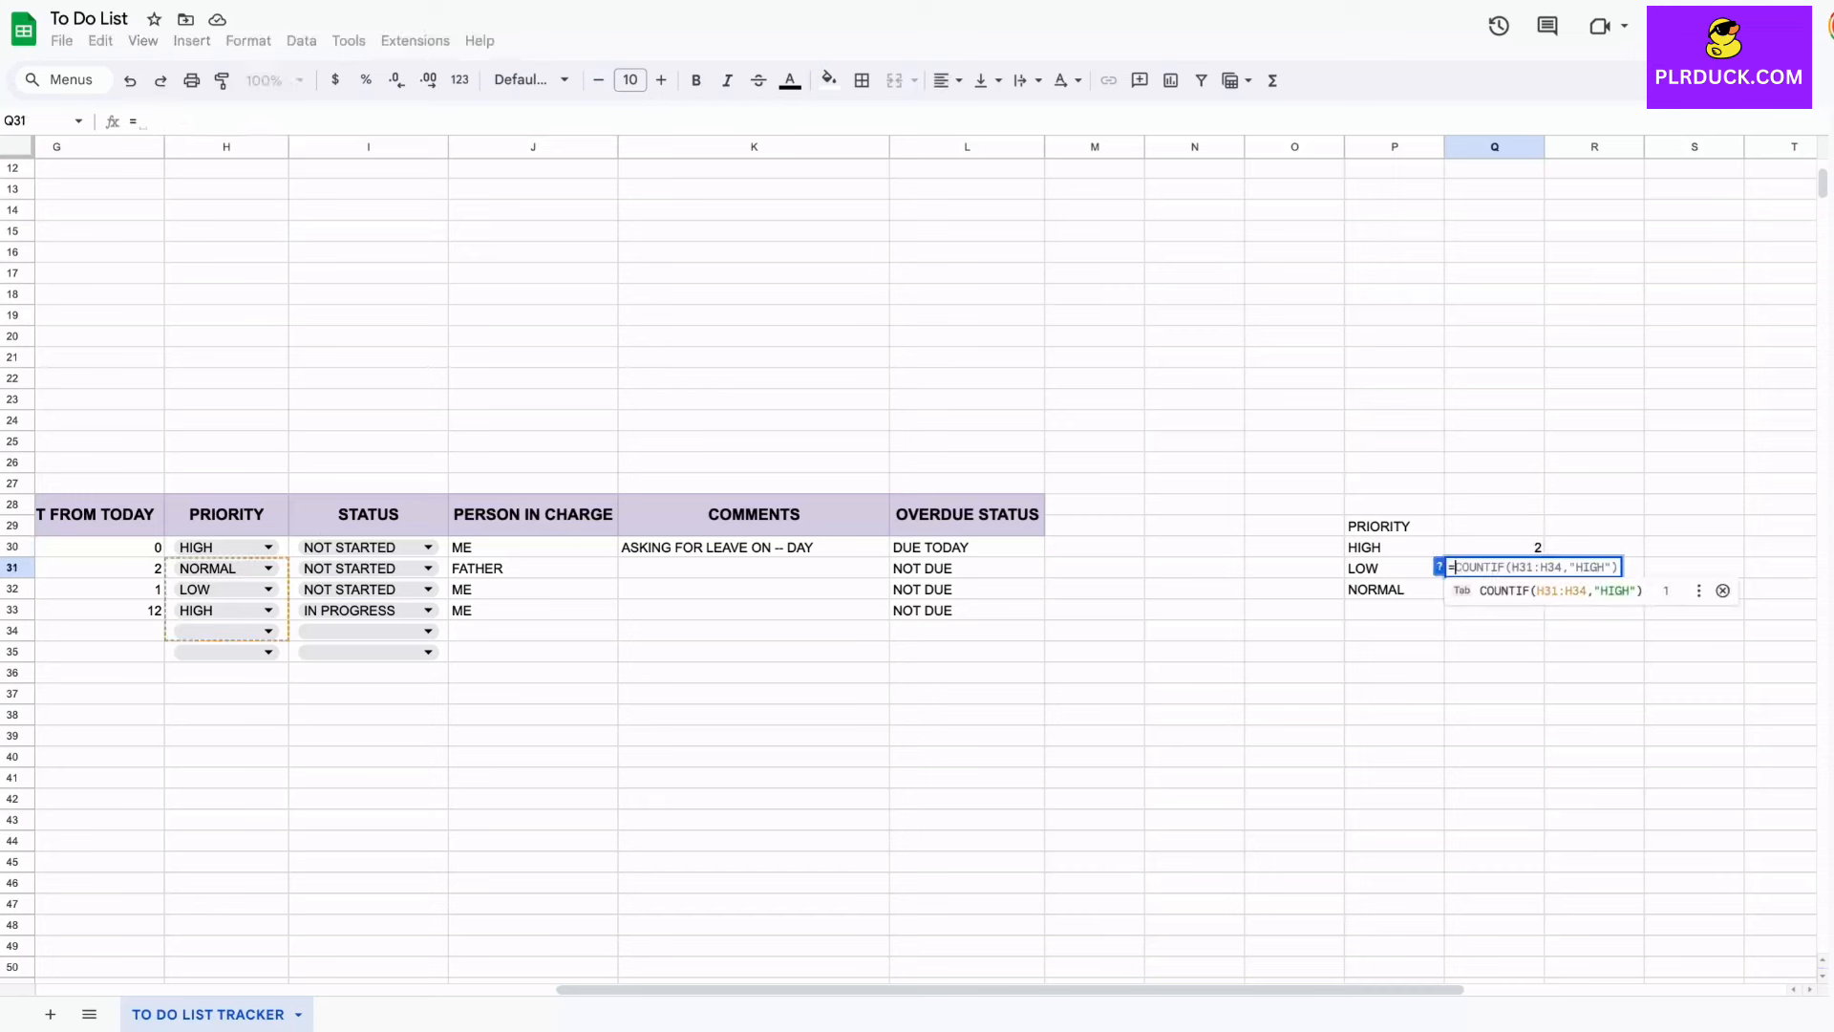
type("COUN")
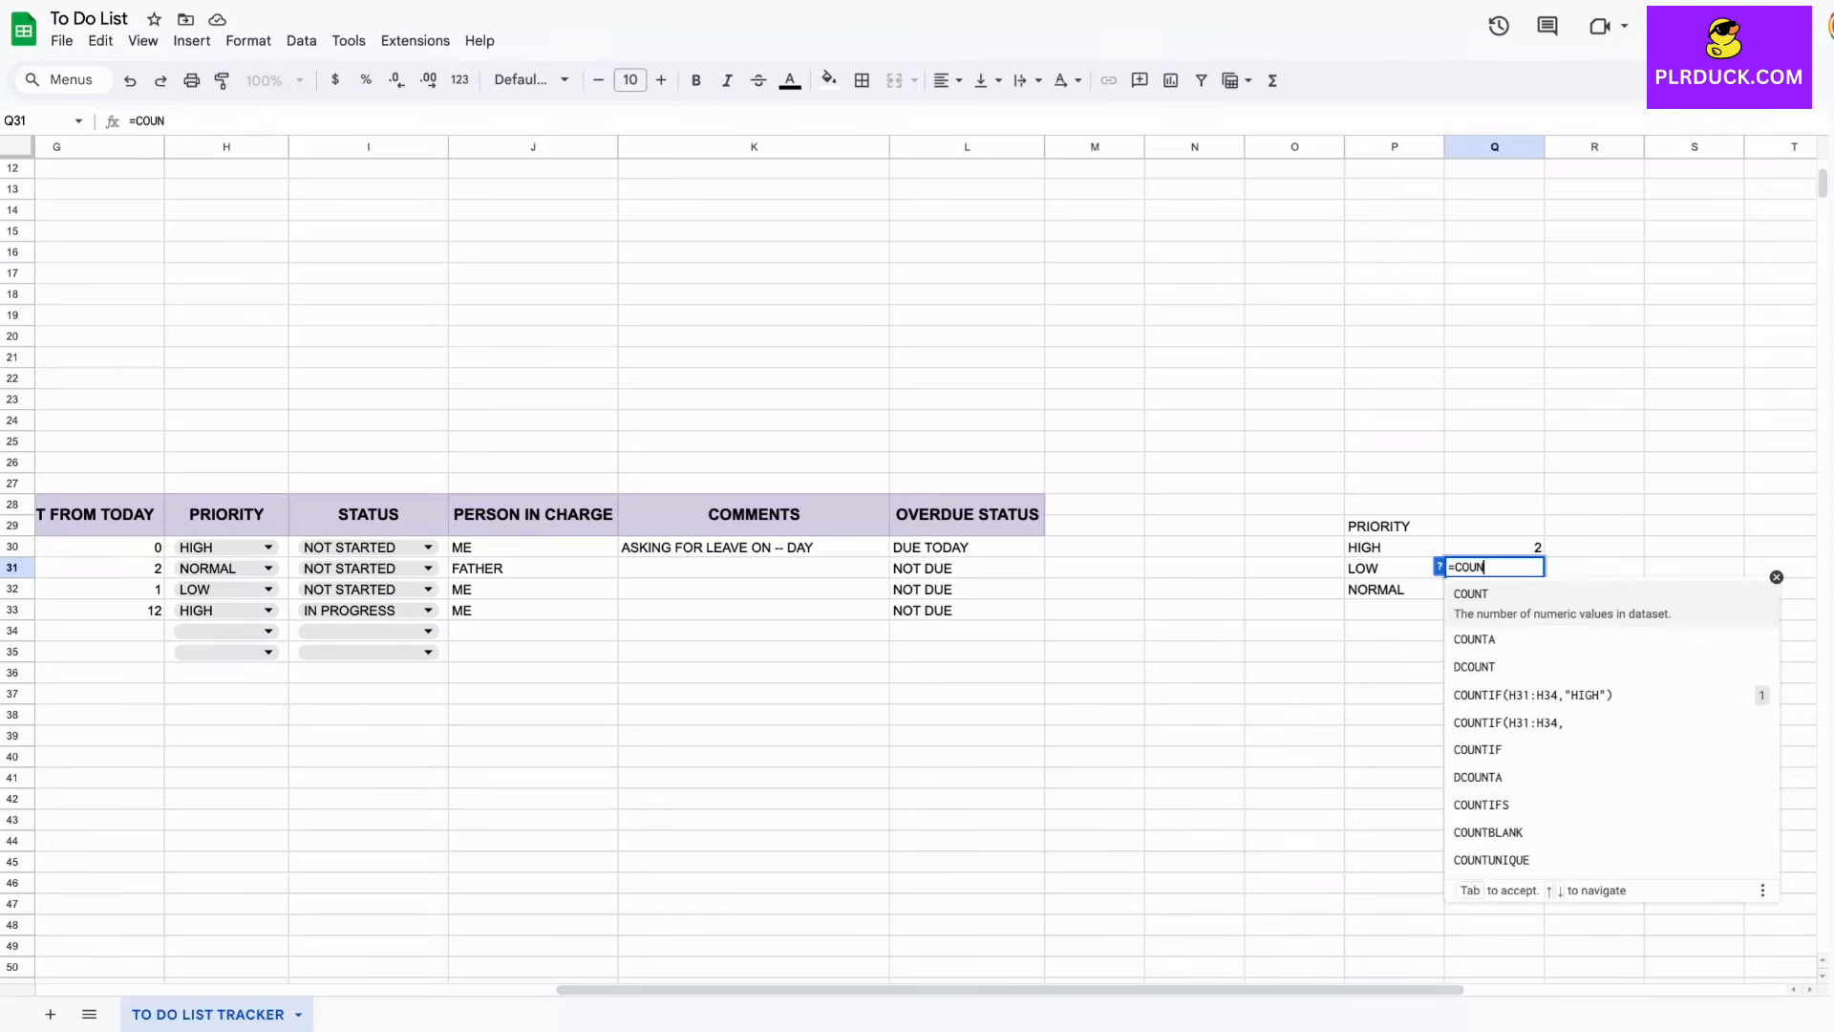
type("TIF")
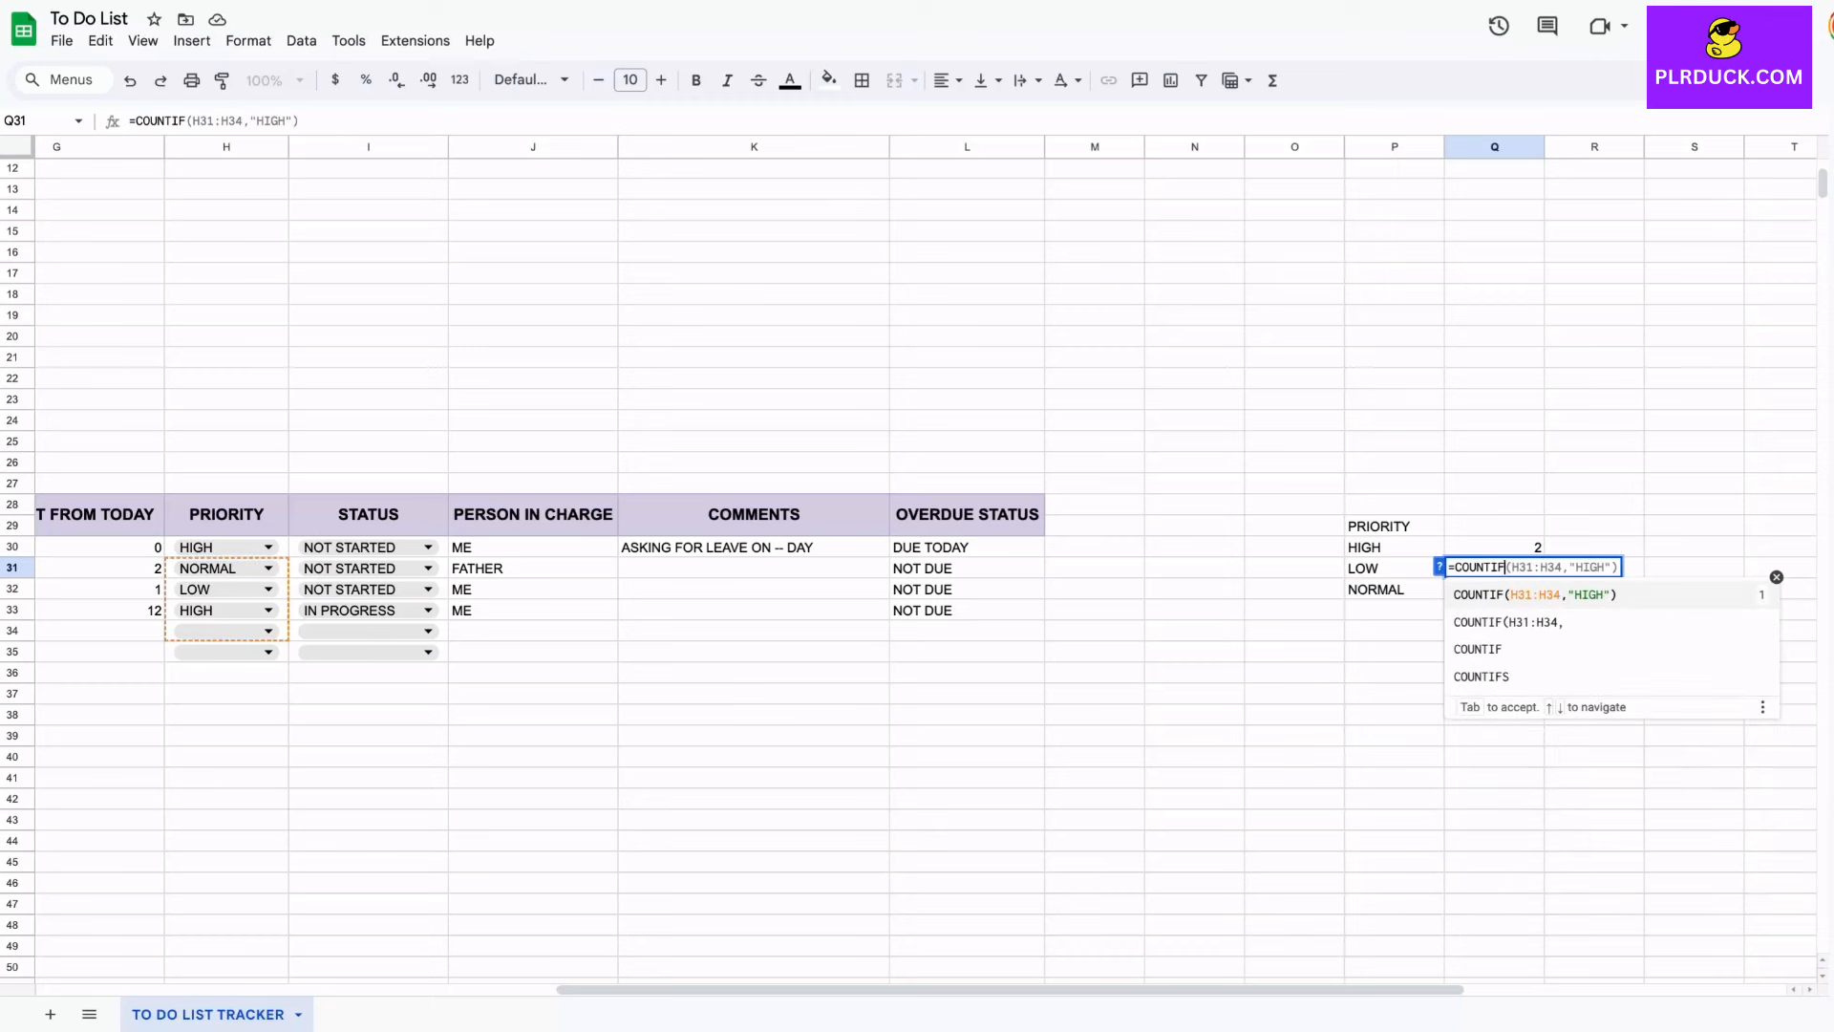
type("(")
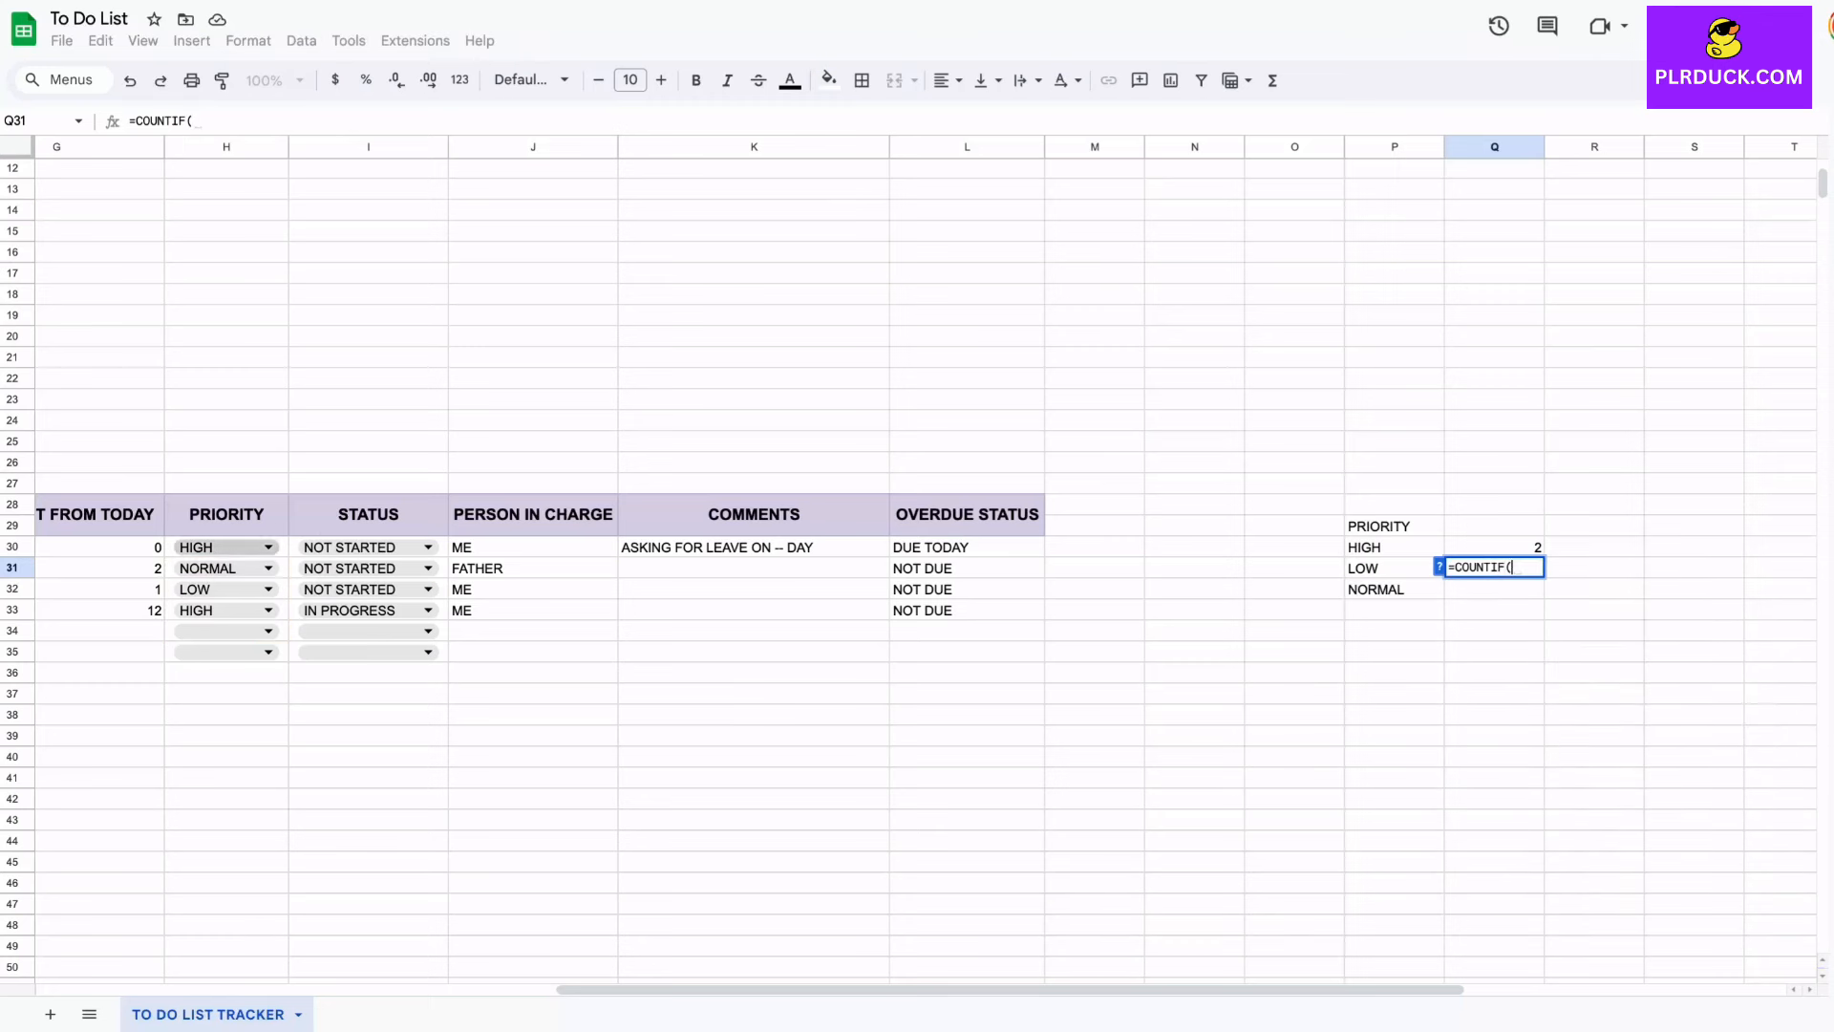
left_click_drag(226, 546, 227, 609)
type(",\"")
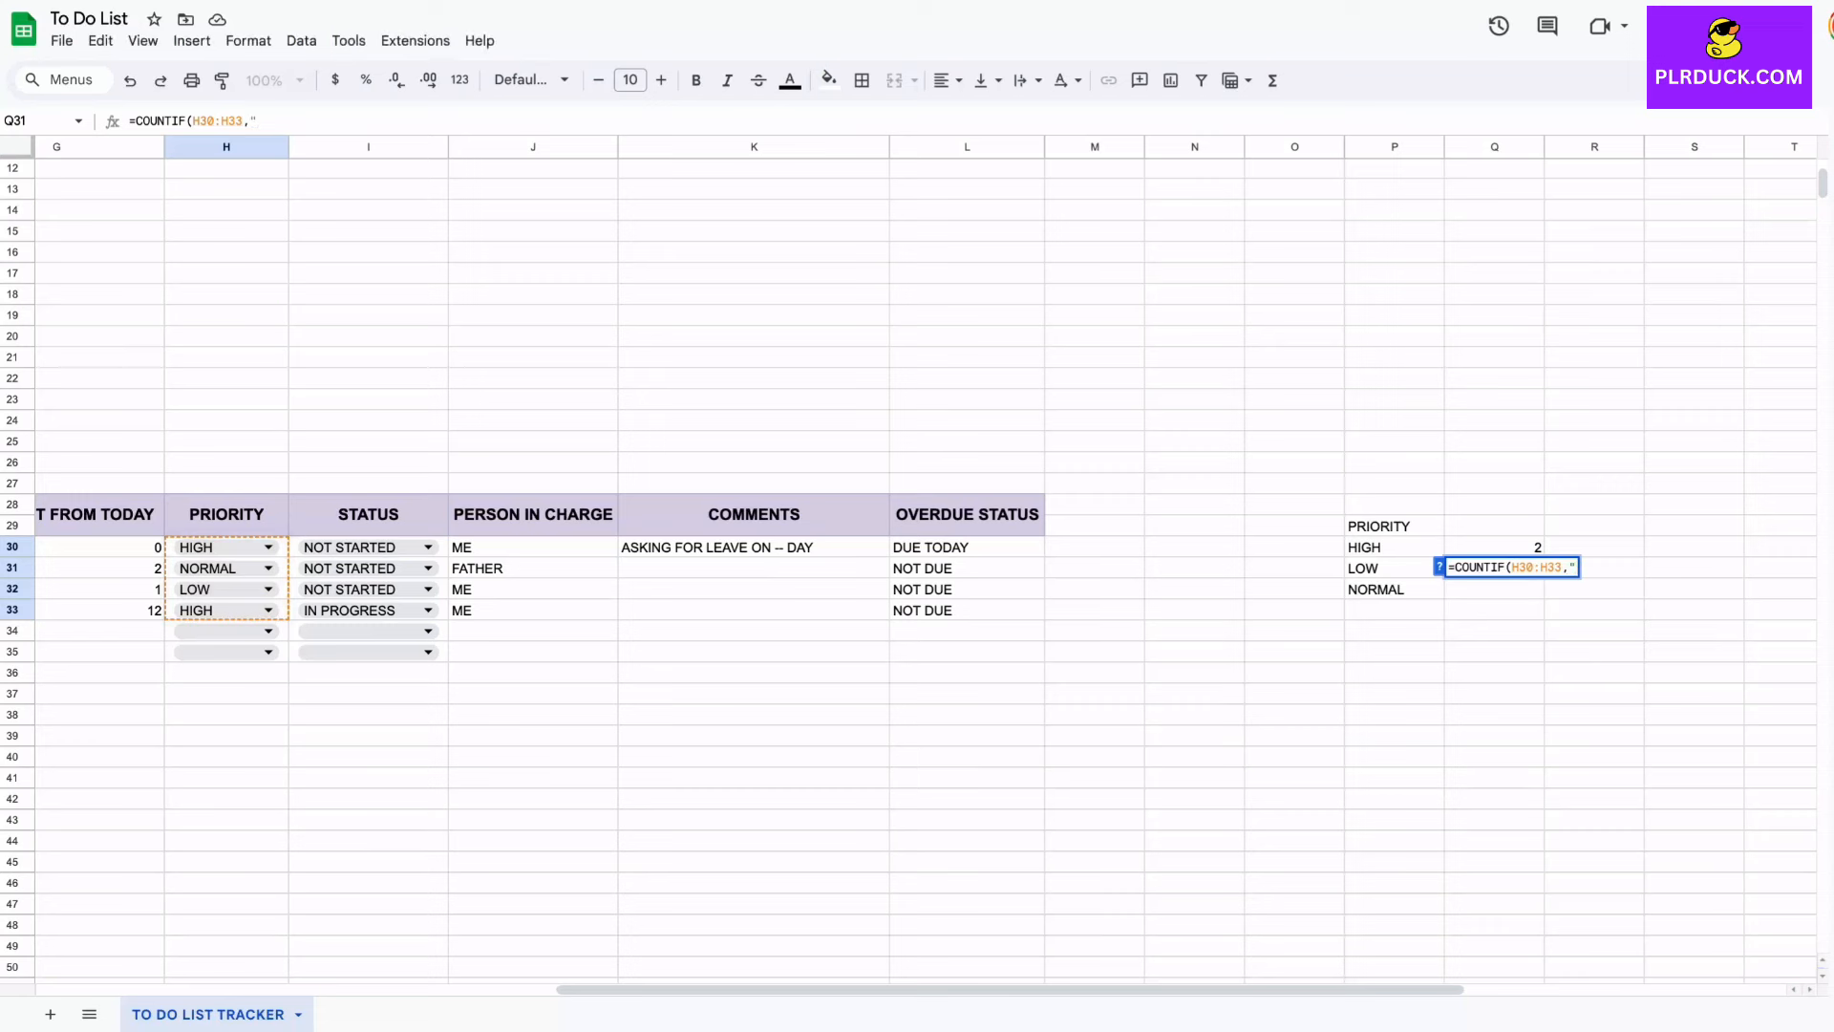
type("LOW\")")
key("Return")
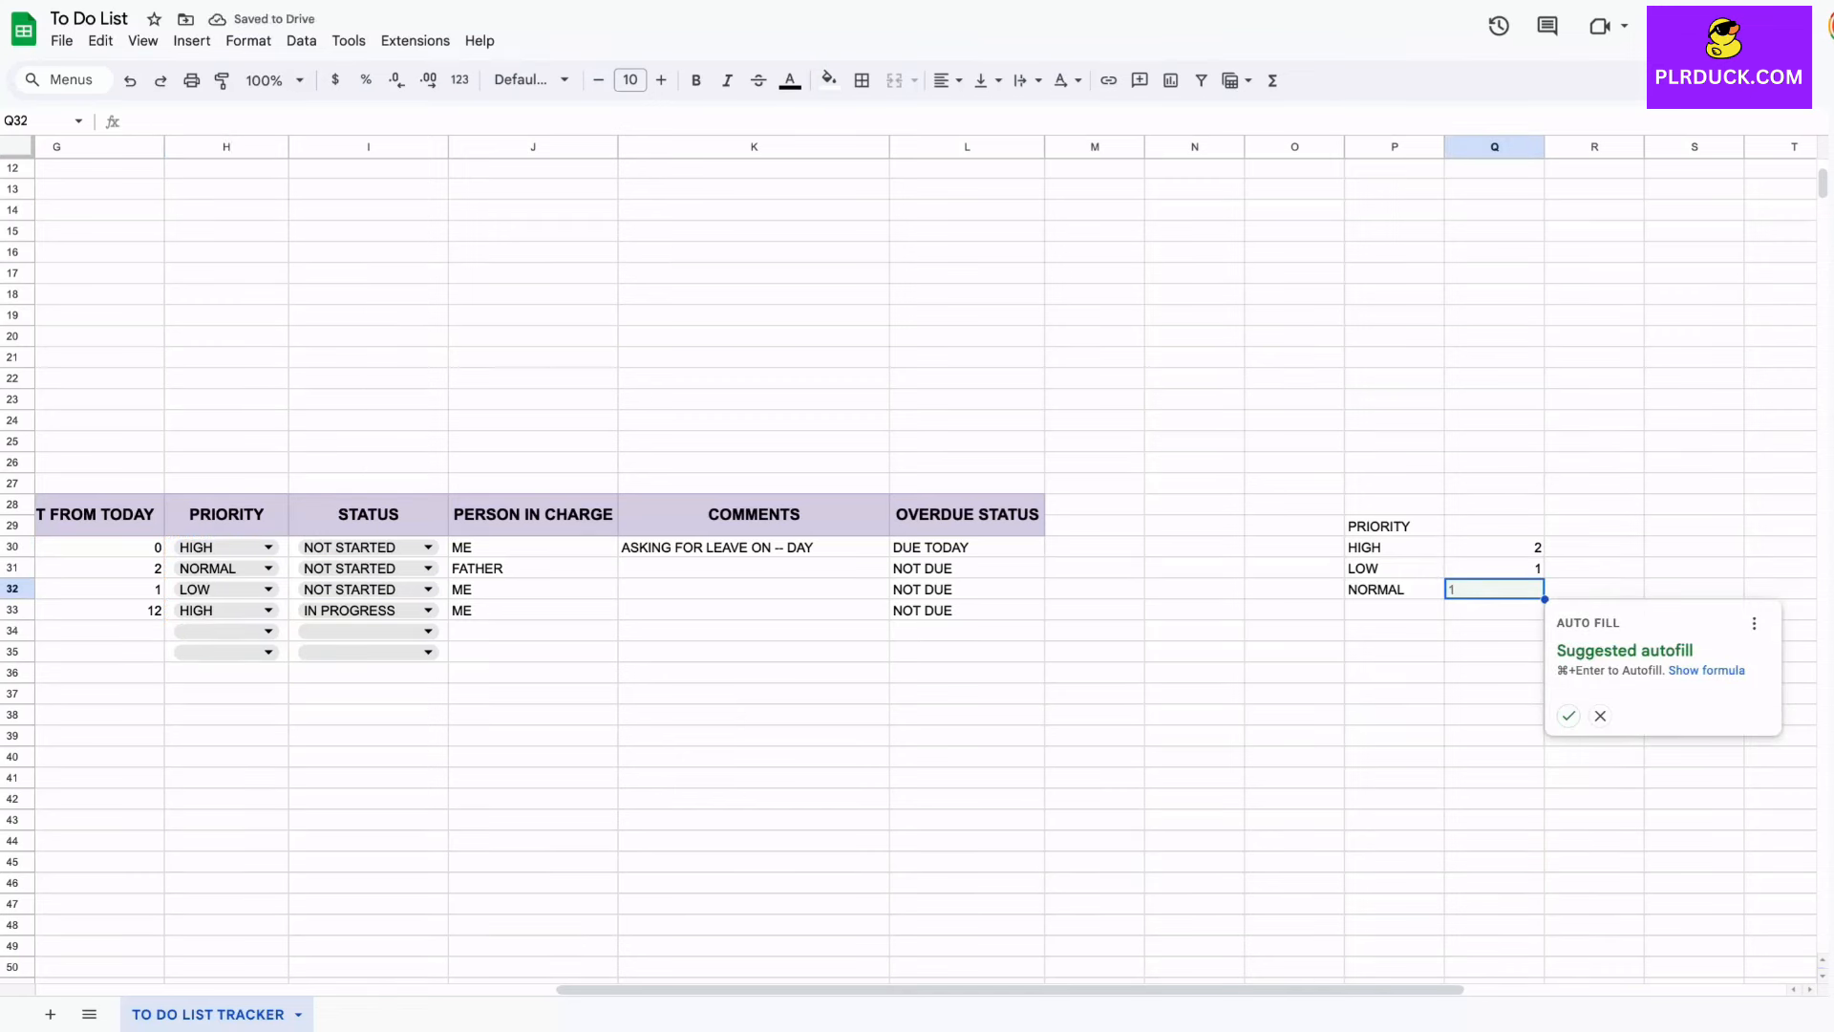
Step: Enter =COUNTIF(H30:H33,"NORMAL") in cell Q32 beside the NORMAL label
type("=")
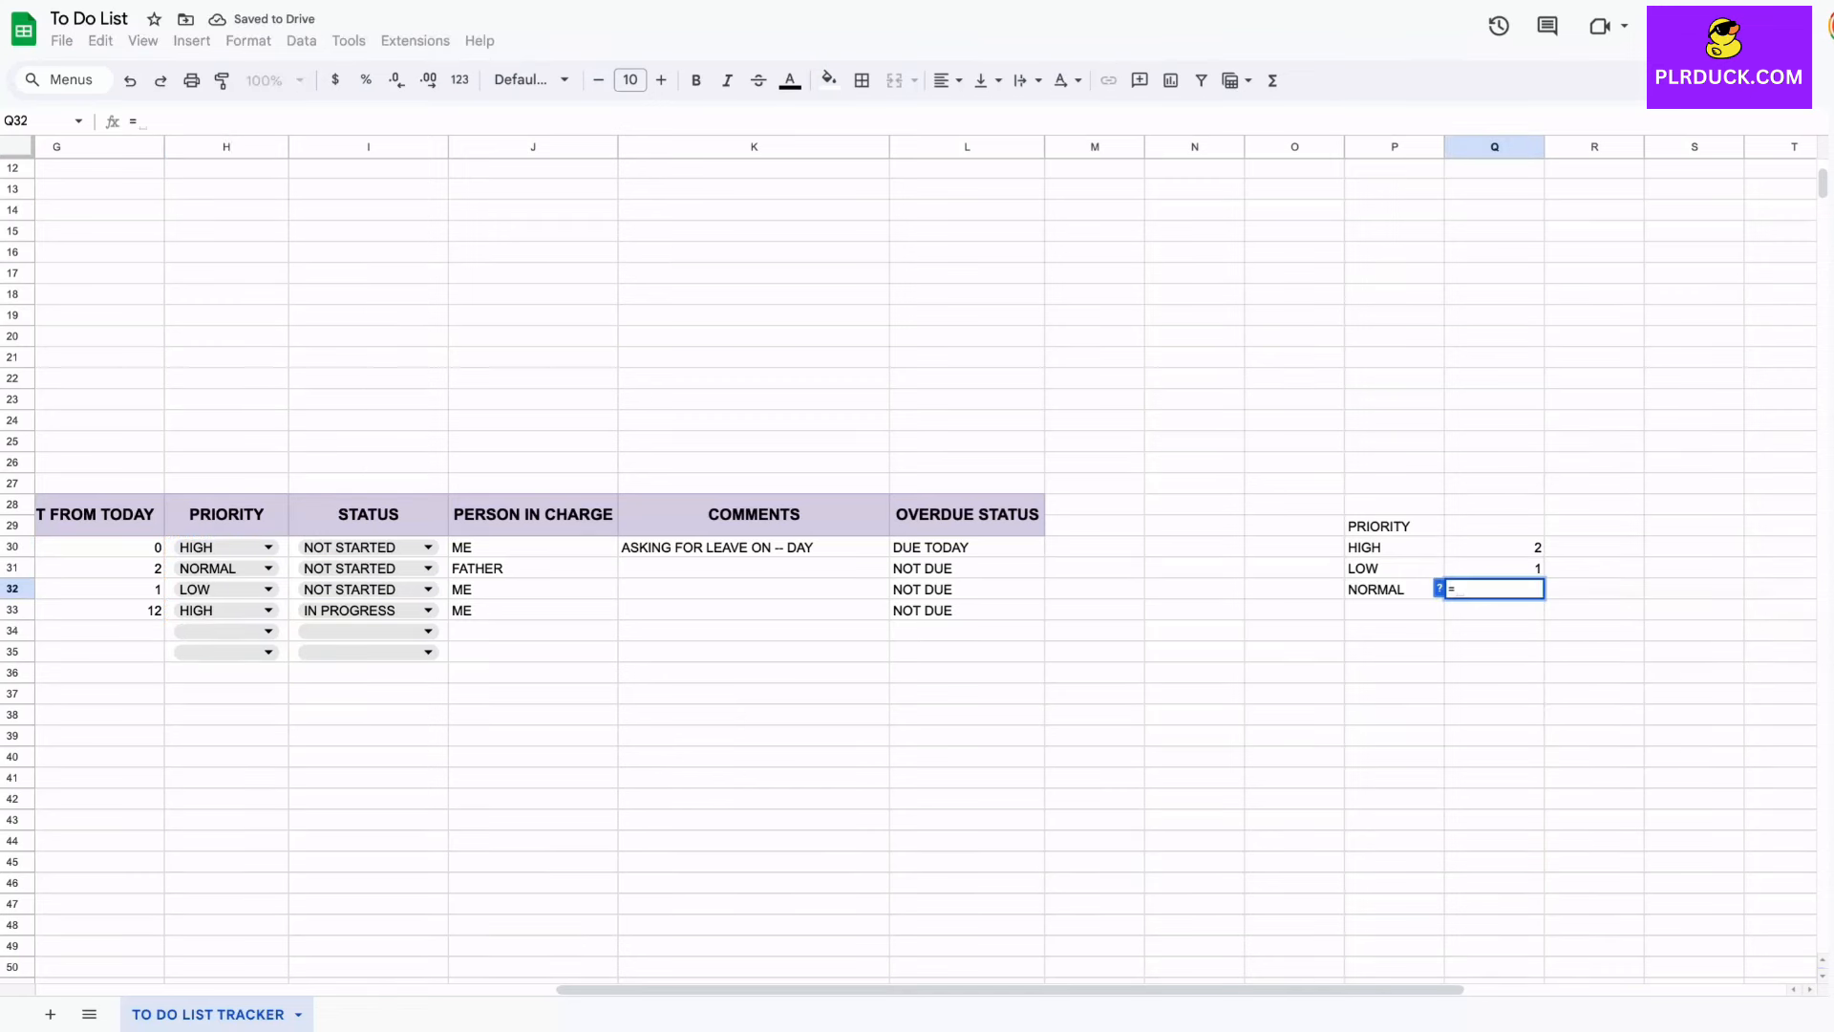
type("COUNTIF")
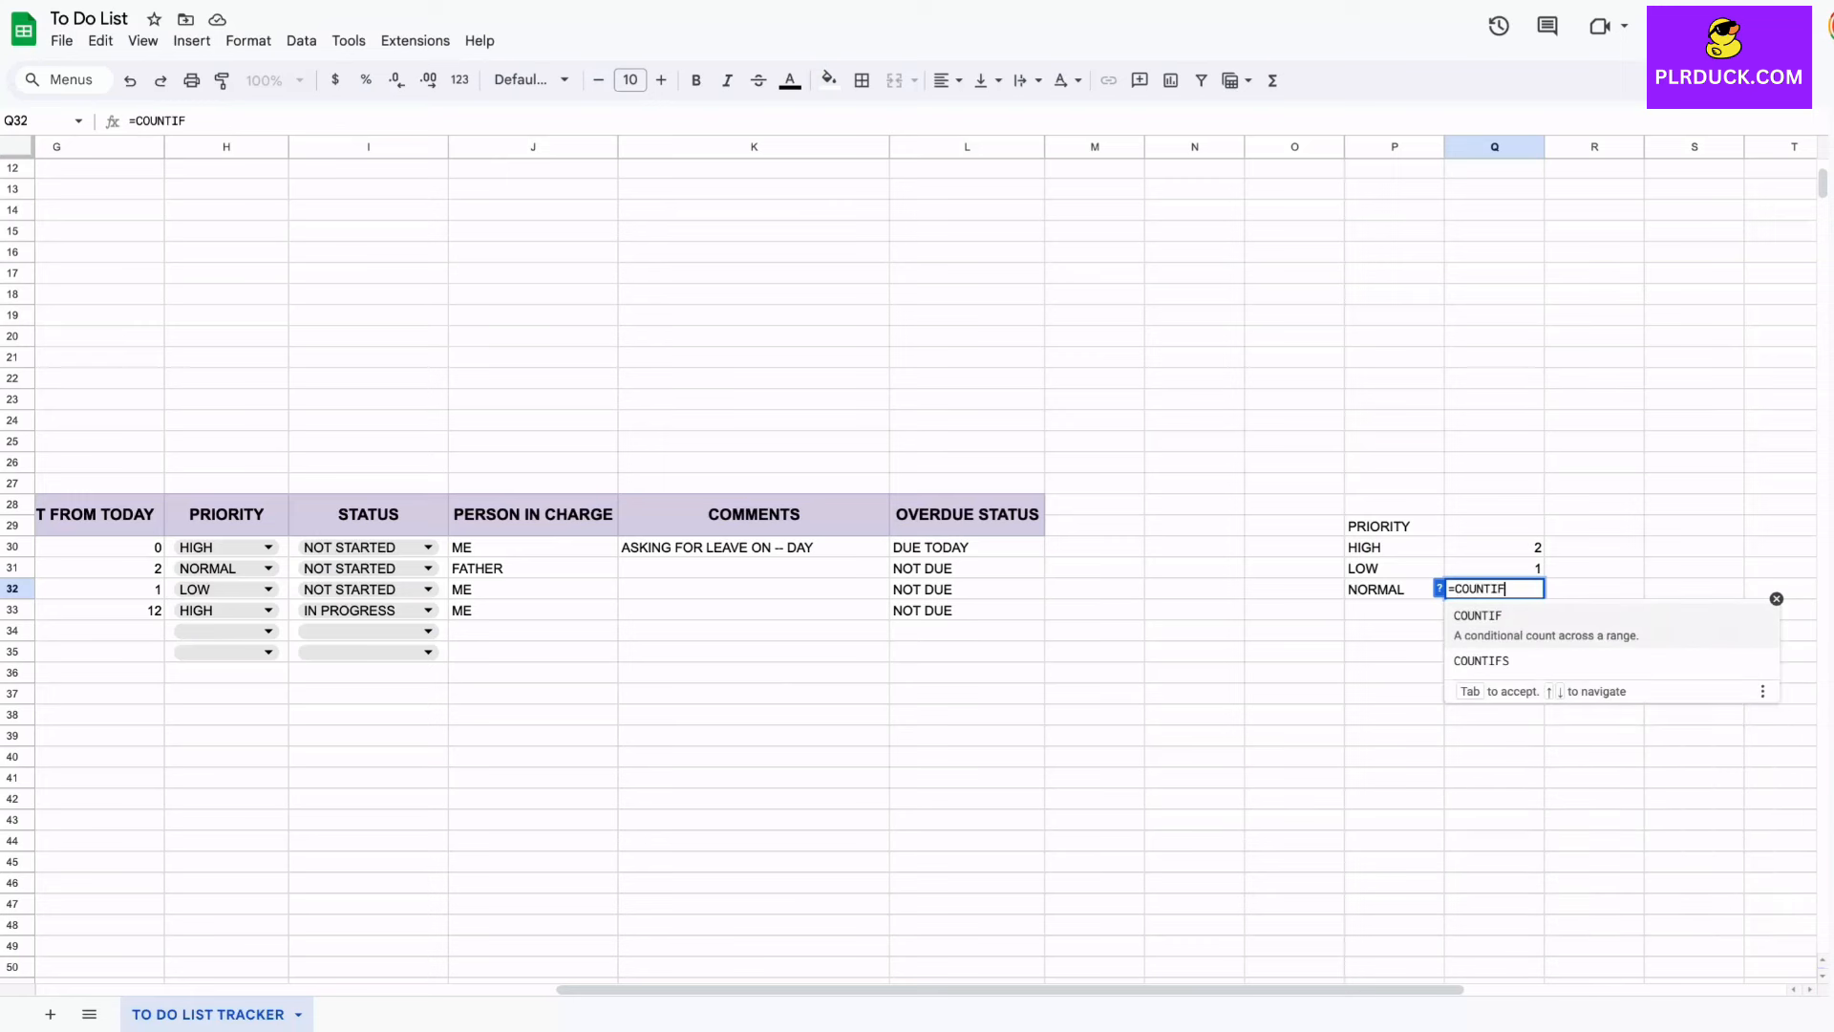
type("(")
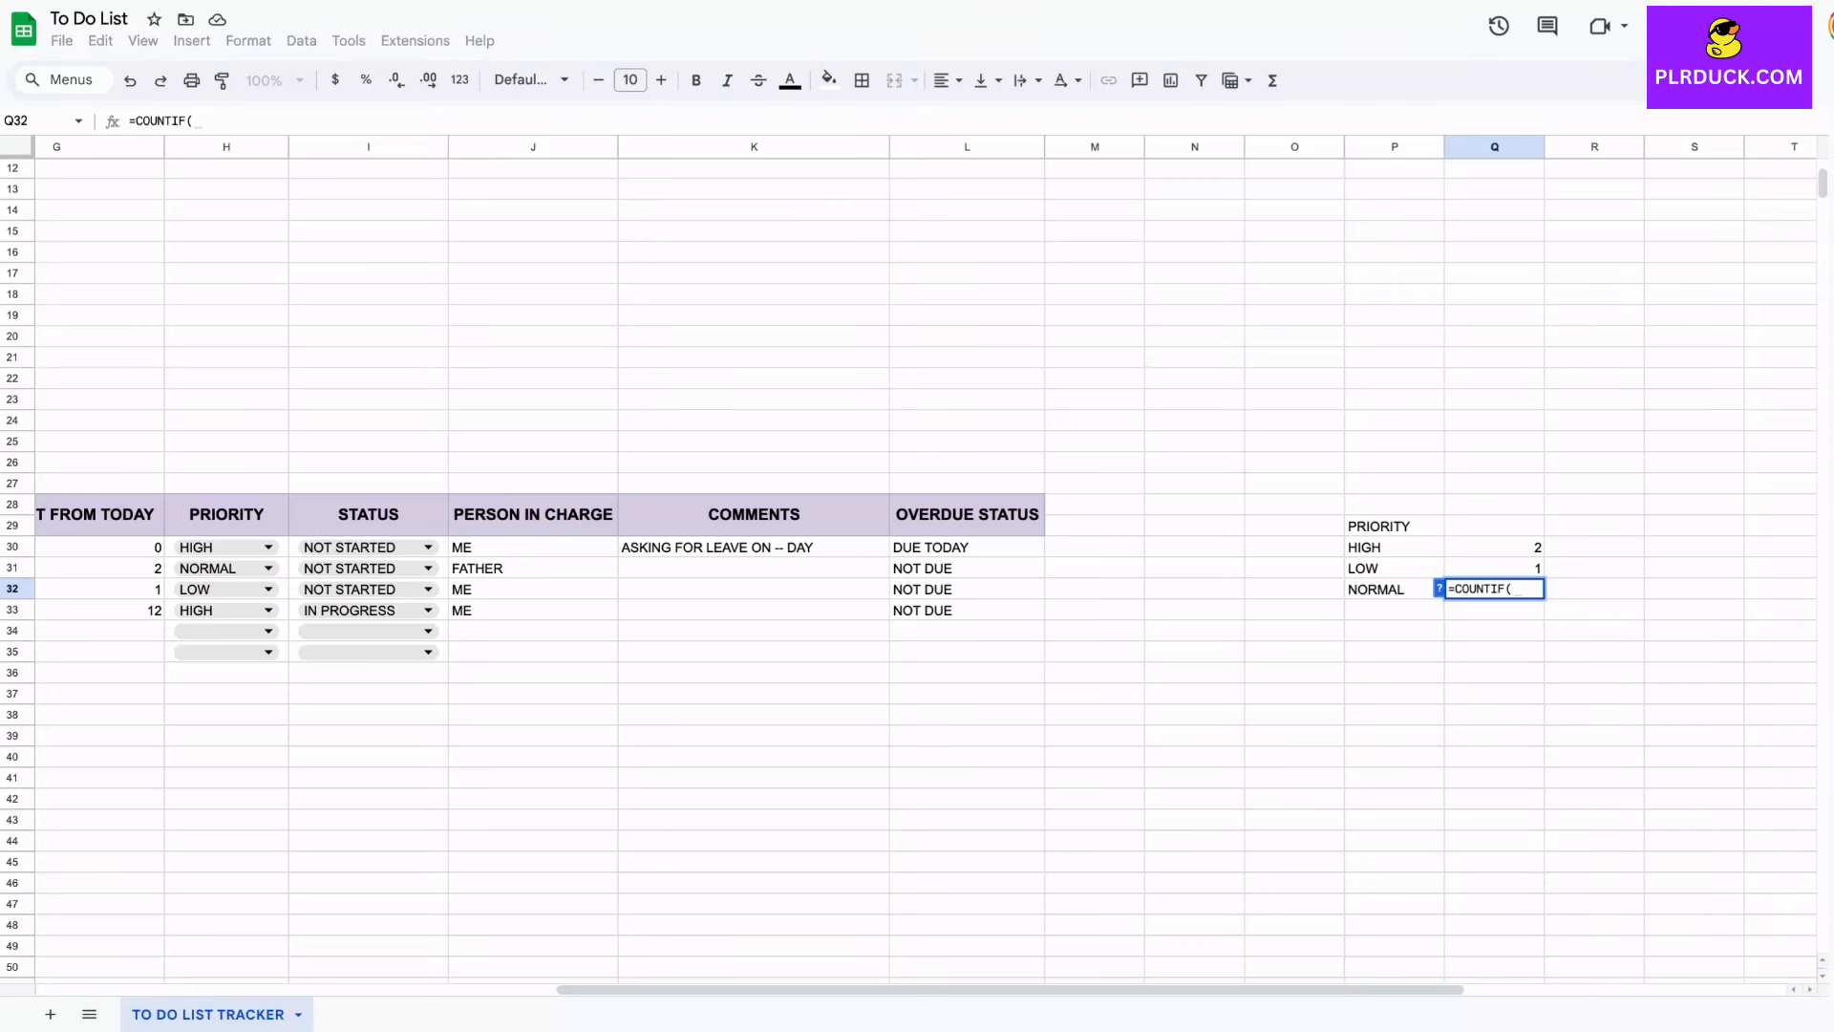
left_click_drag(220, 547, 222, 609)
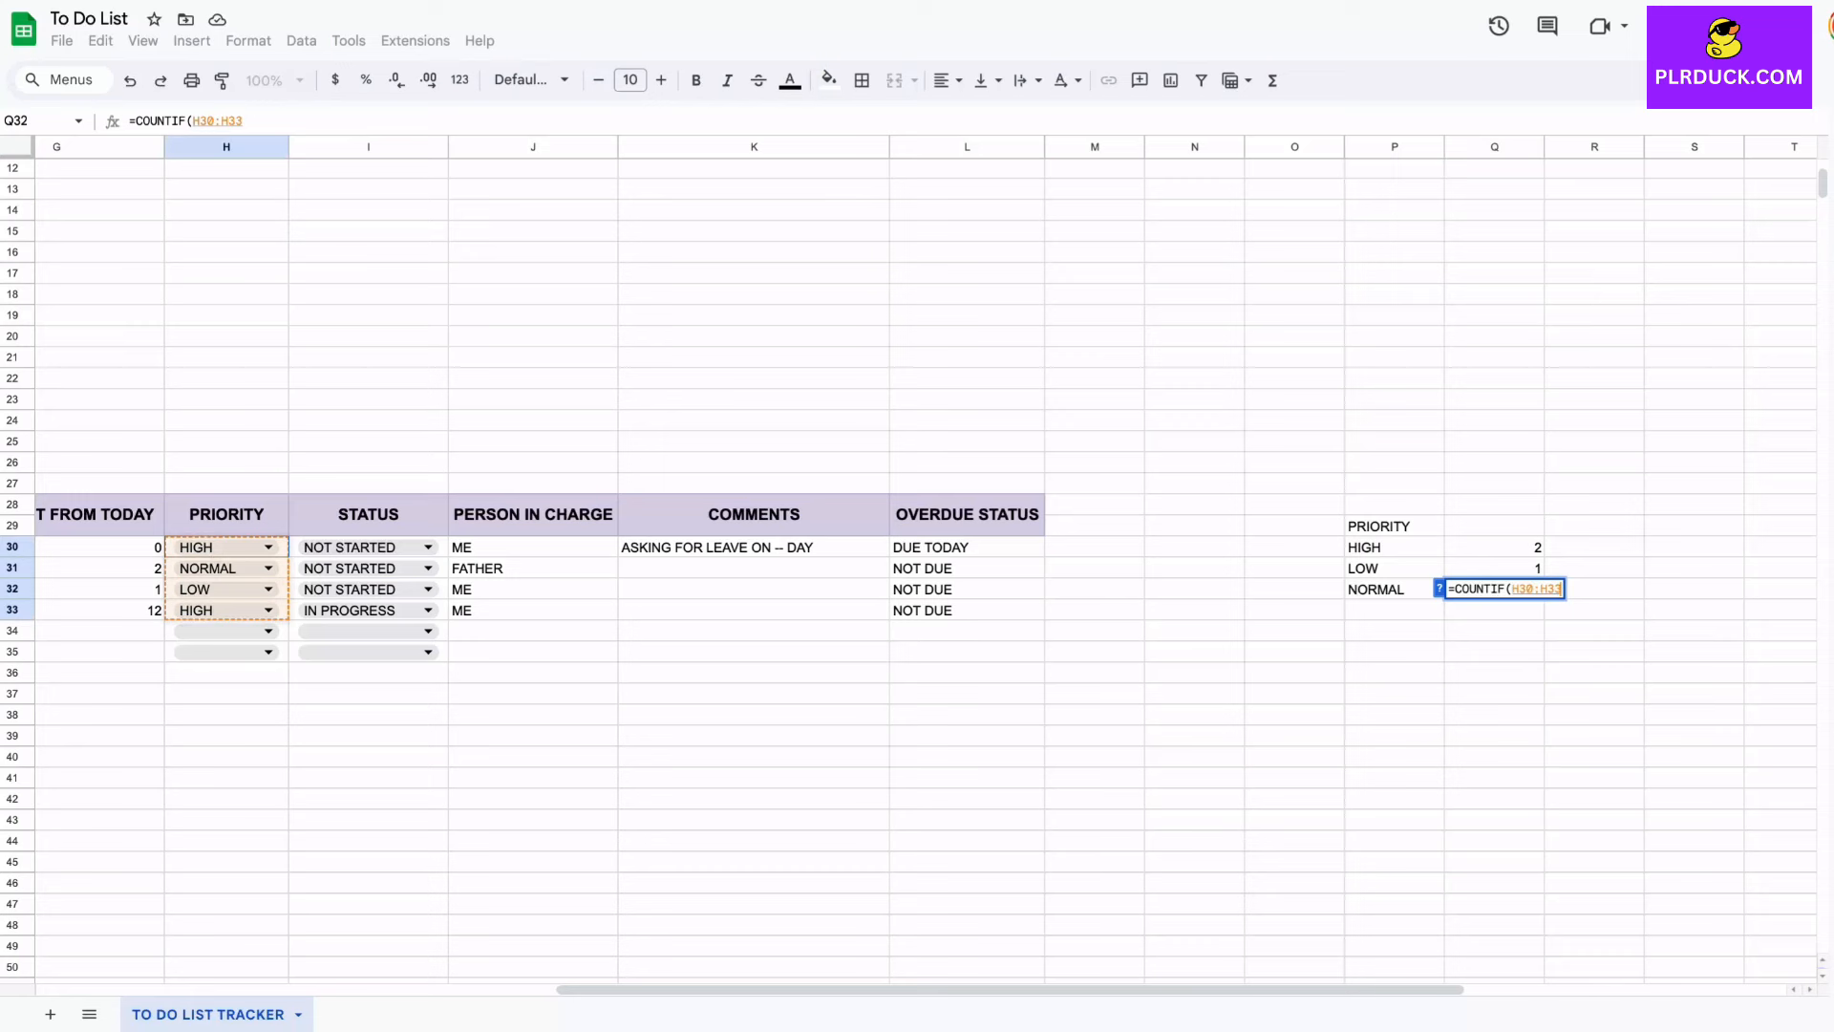
type(",")
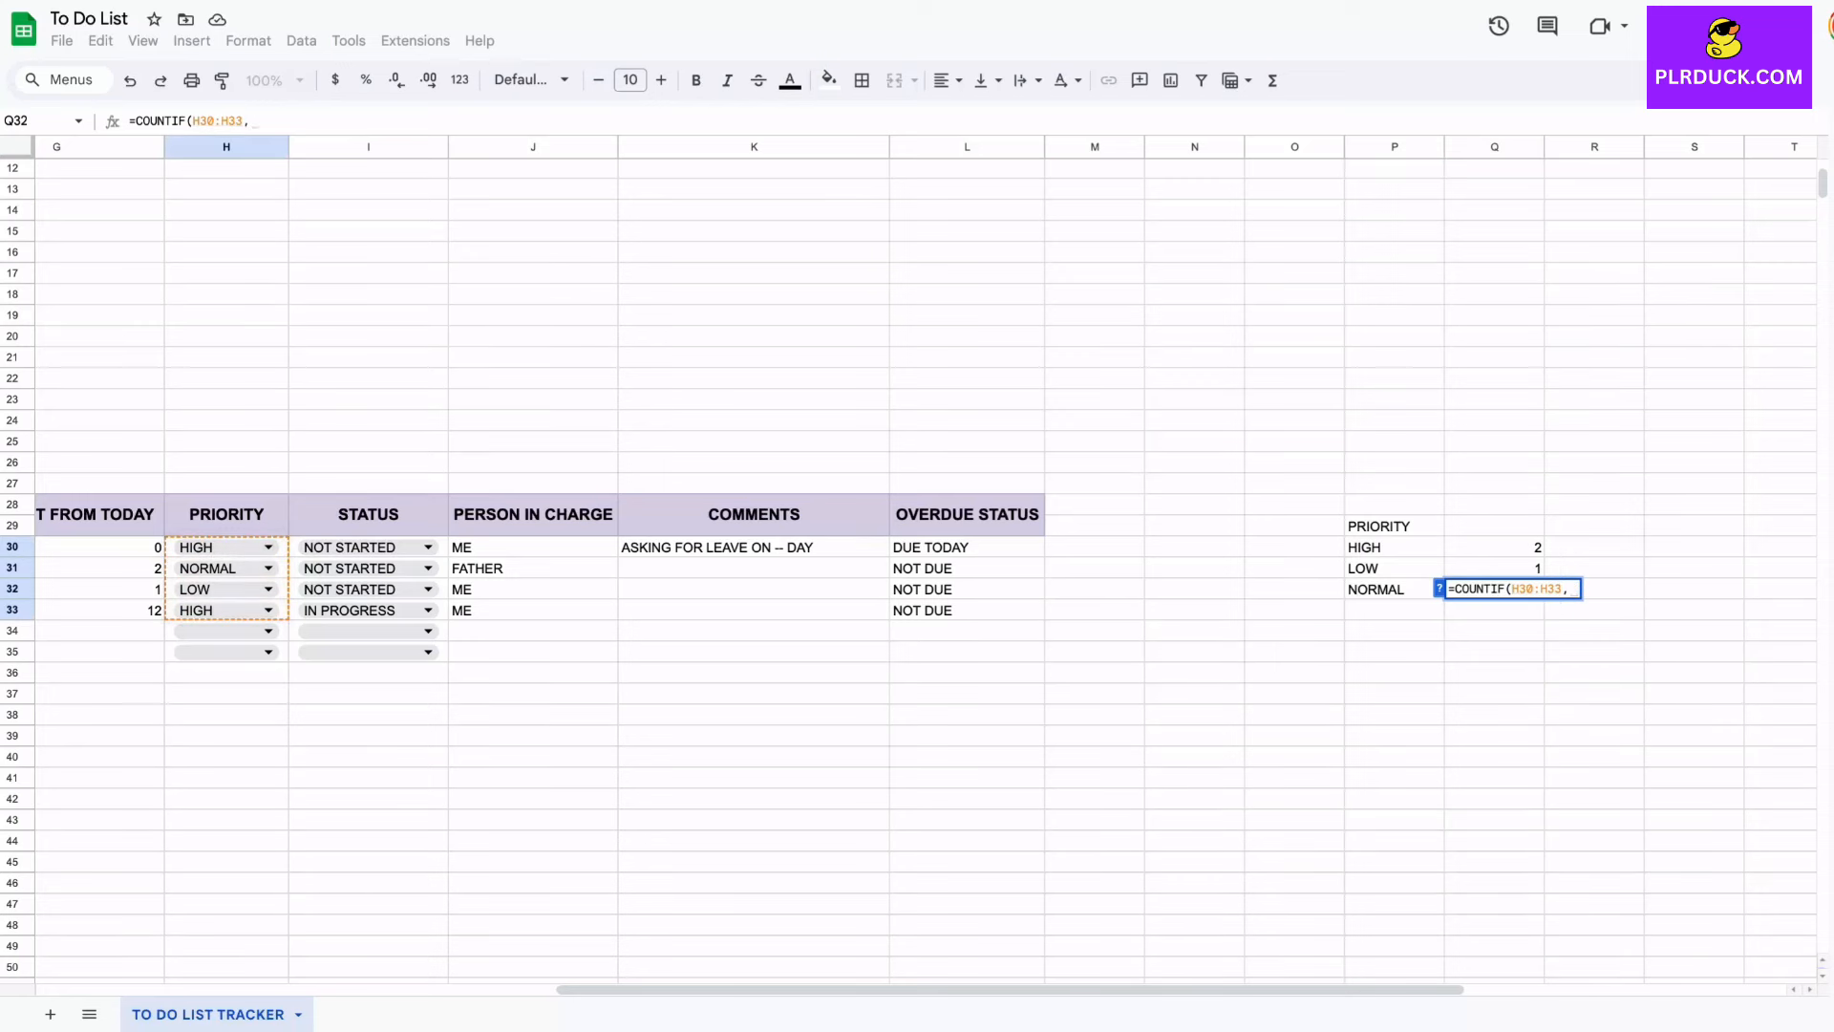
type("\"NORMAL\")")
key("Return")
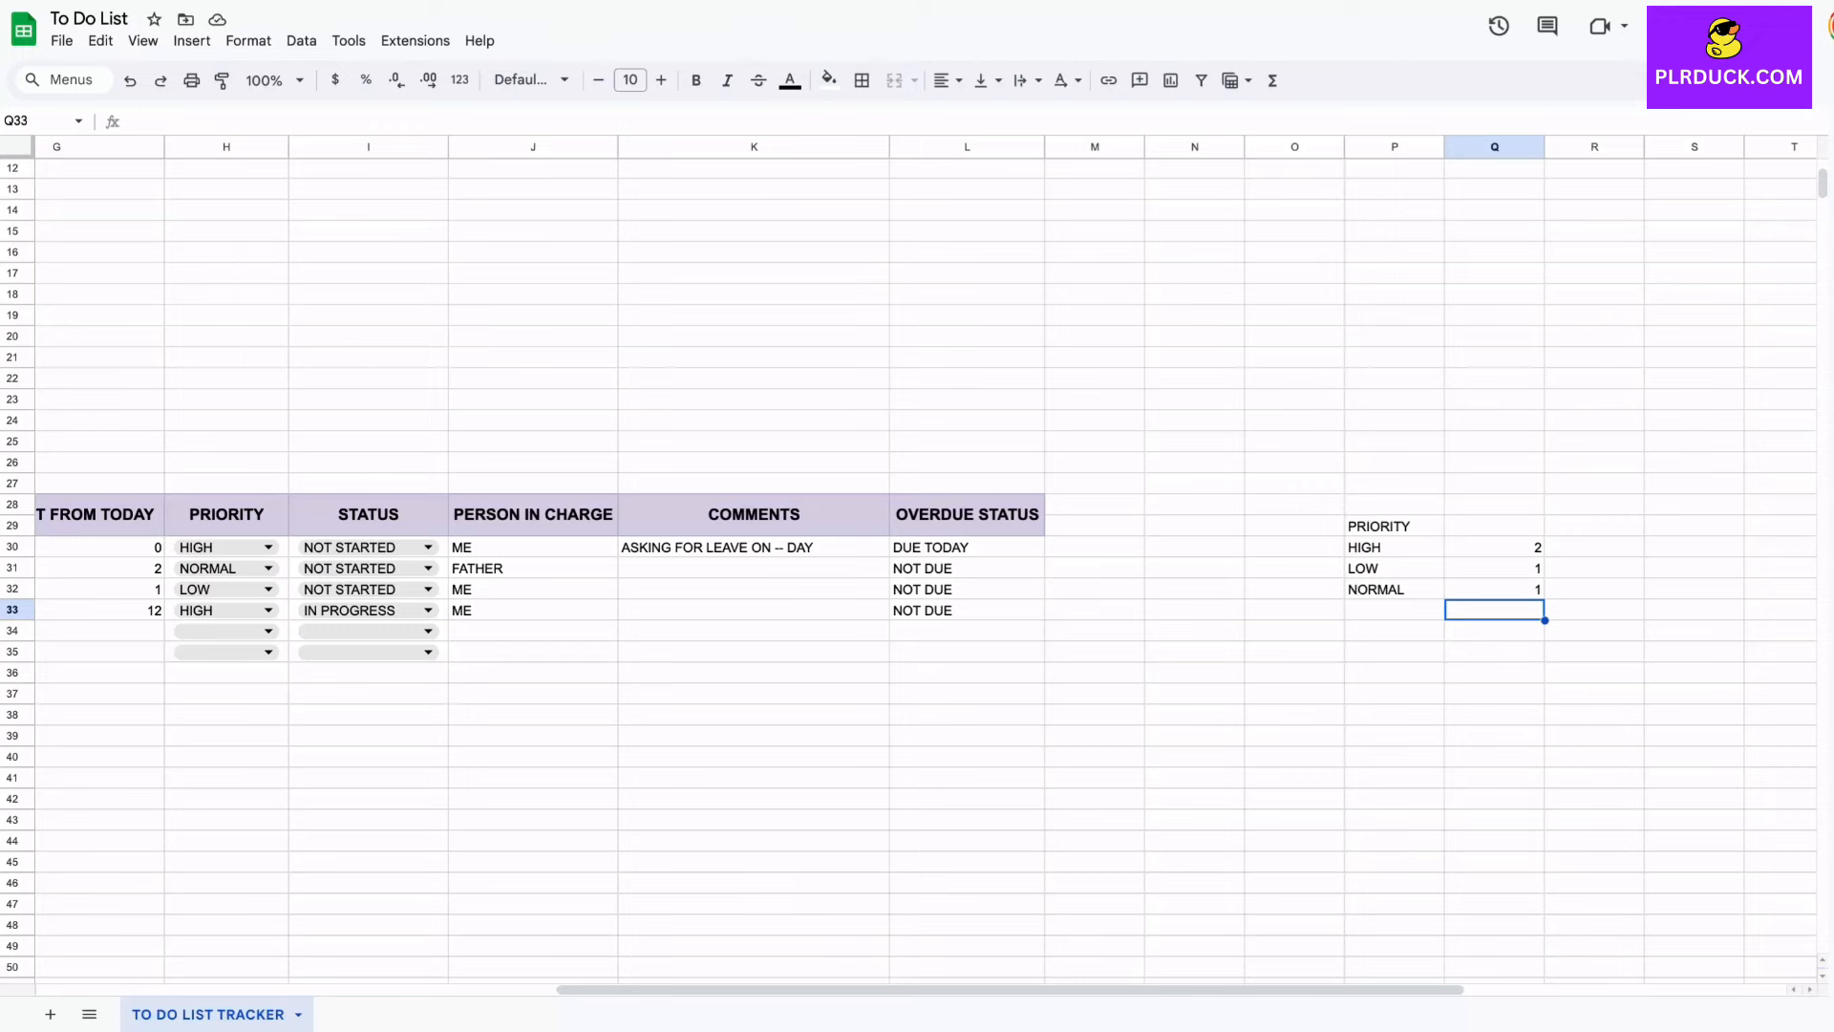
Step: Enter the heading STATUS in cell P36, below the priority count table
left_click(1395, 672)
scroll(1394, 673, "left", 3)
scroll(1395, 672, "down", 1)
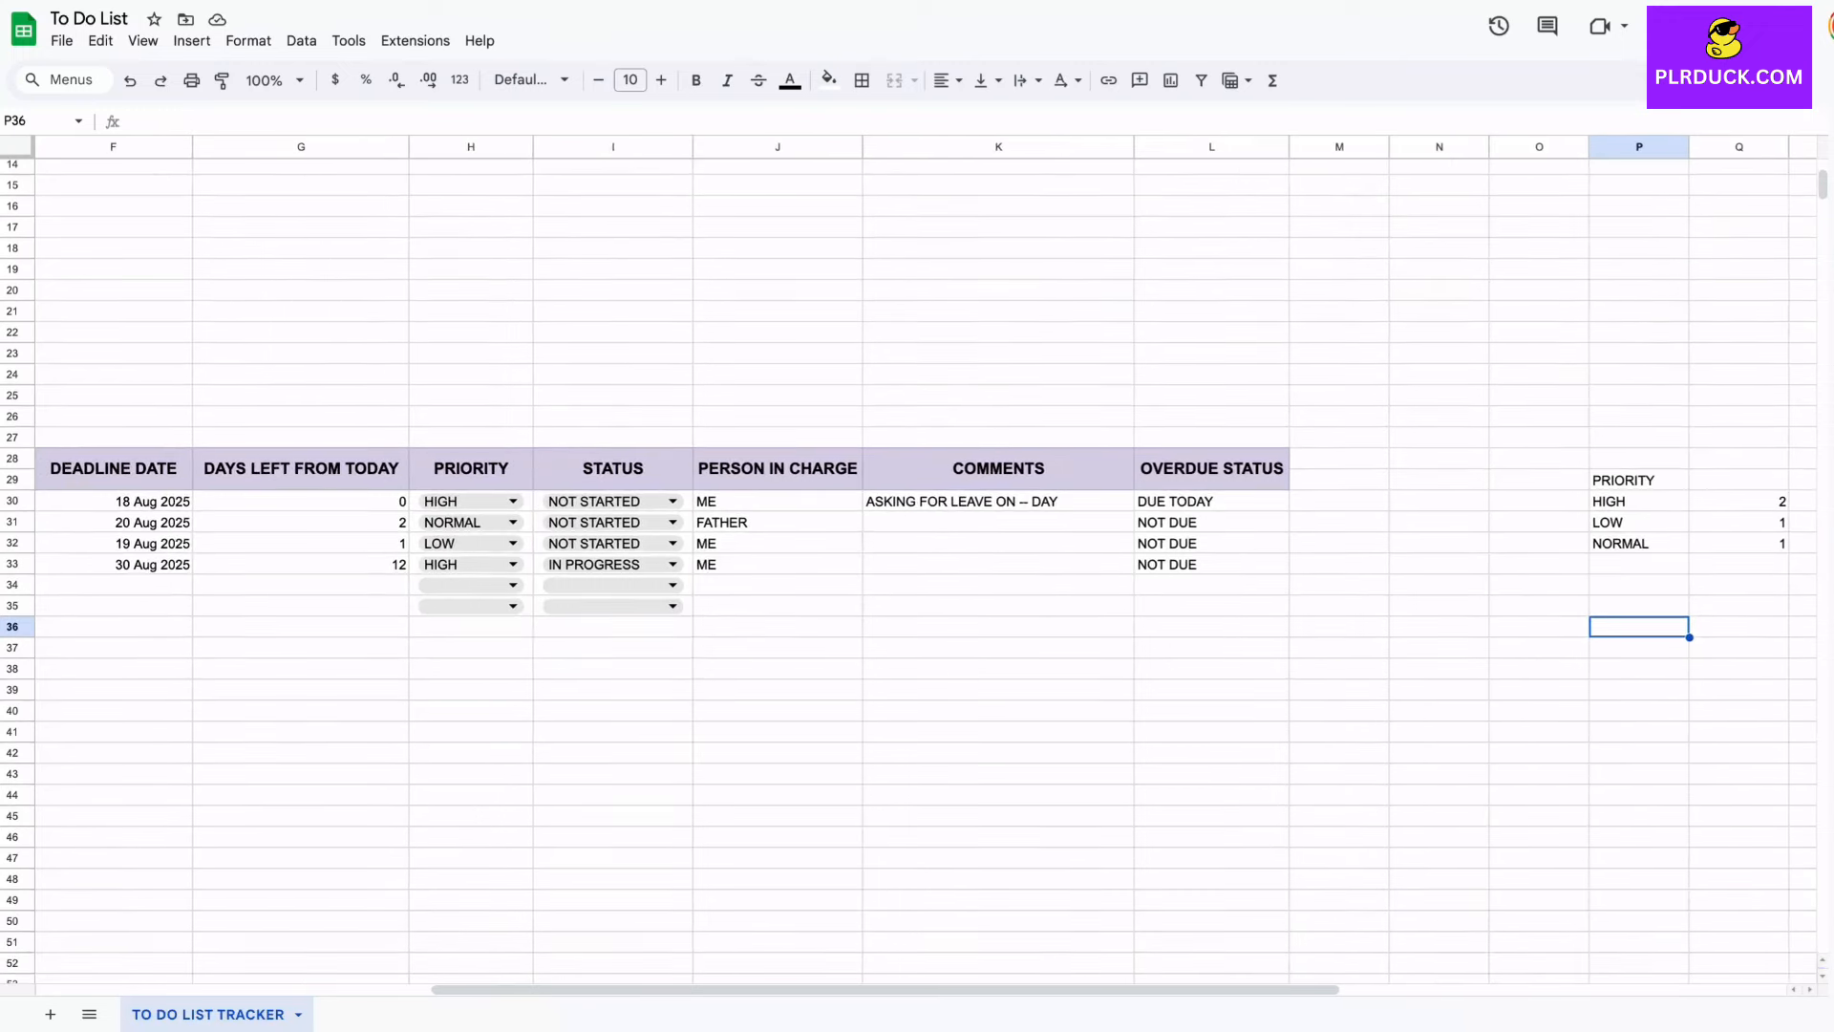
scroll(917, 564, "right", 2)
scroll(917, 563, "down", 1)
type("S")
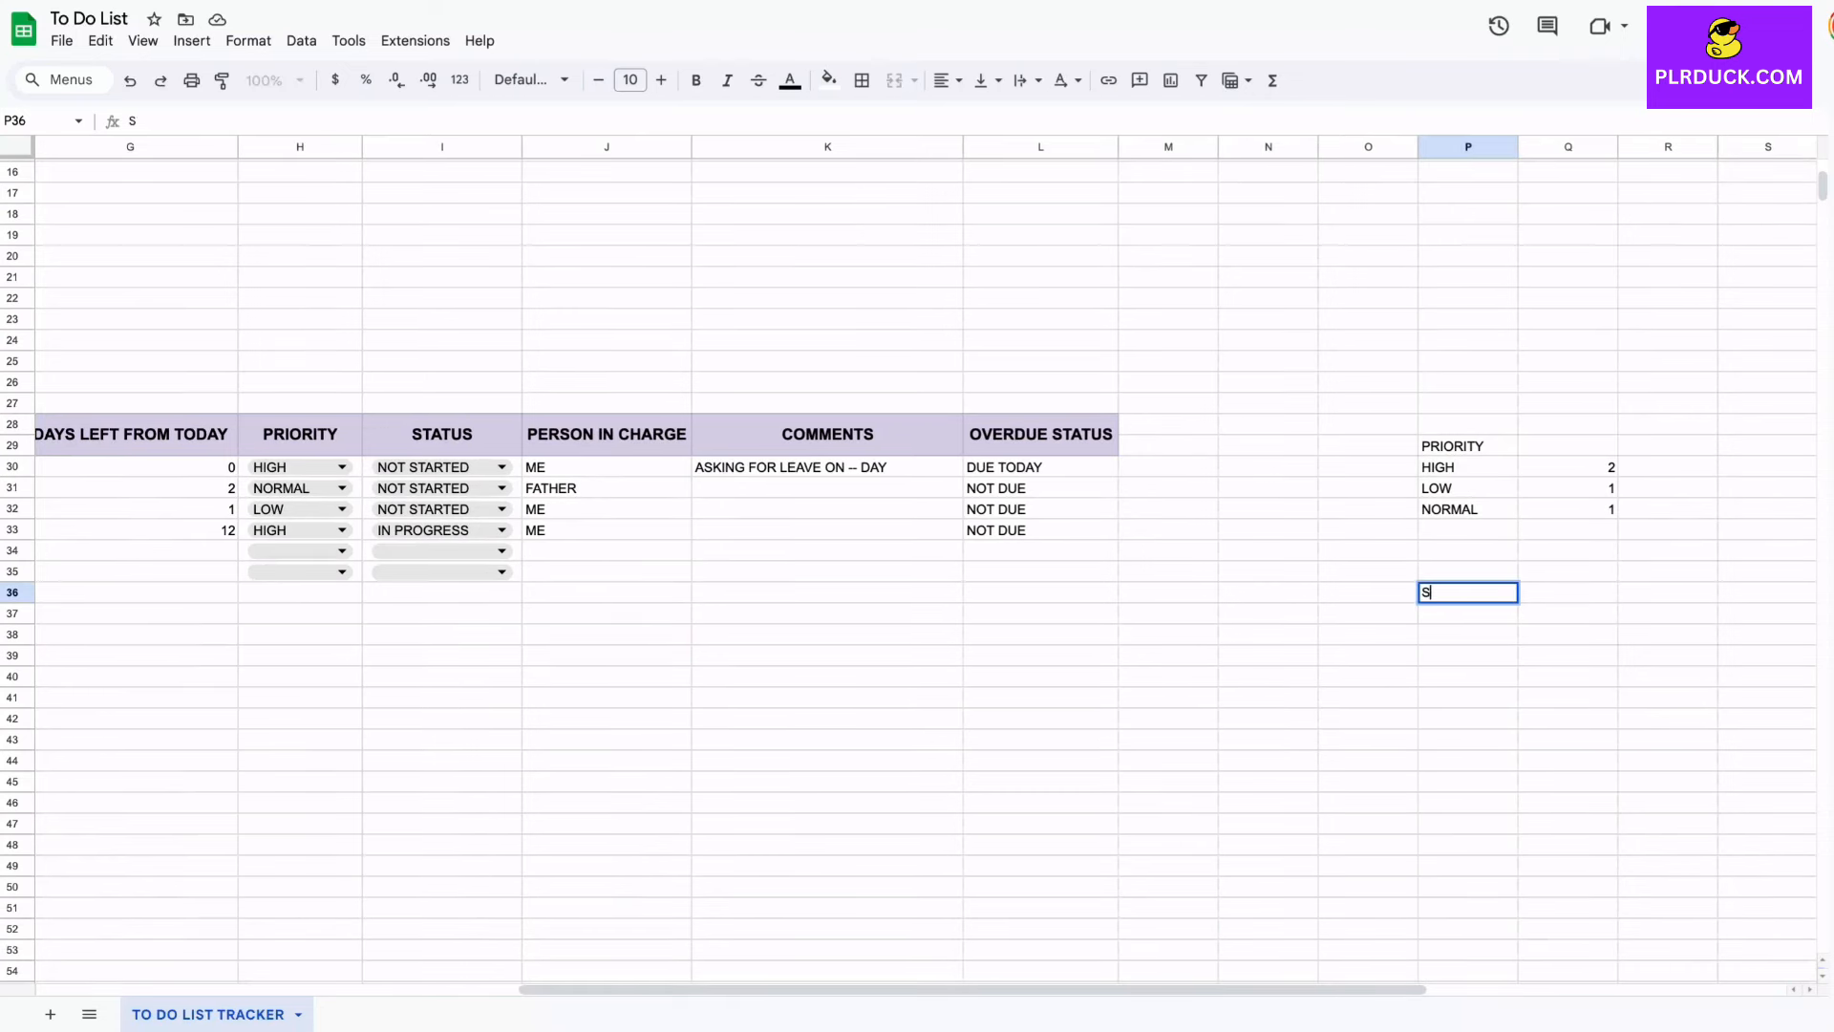
type("TATUS")
key("Return")
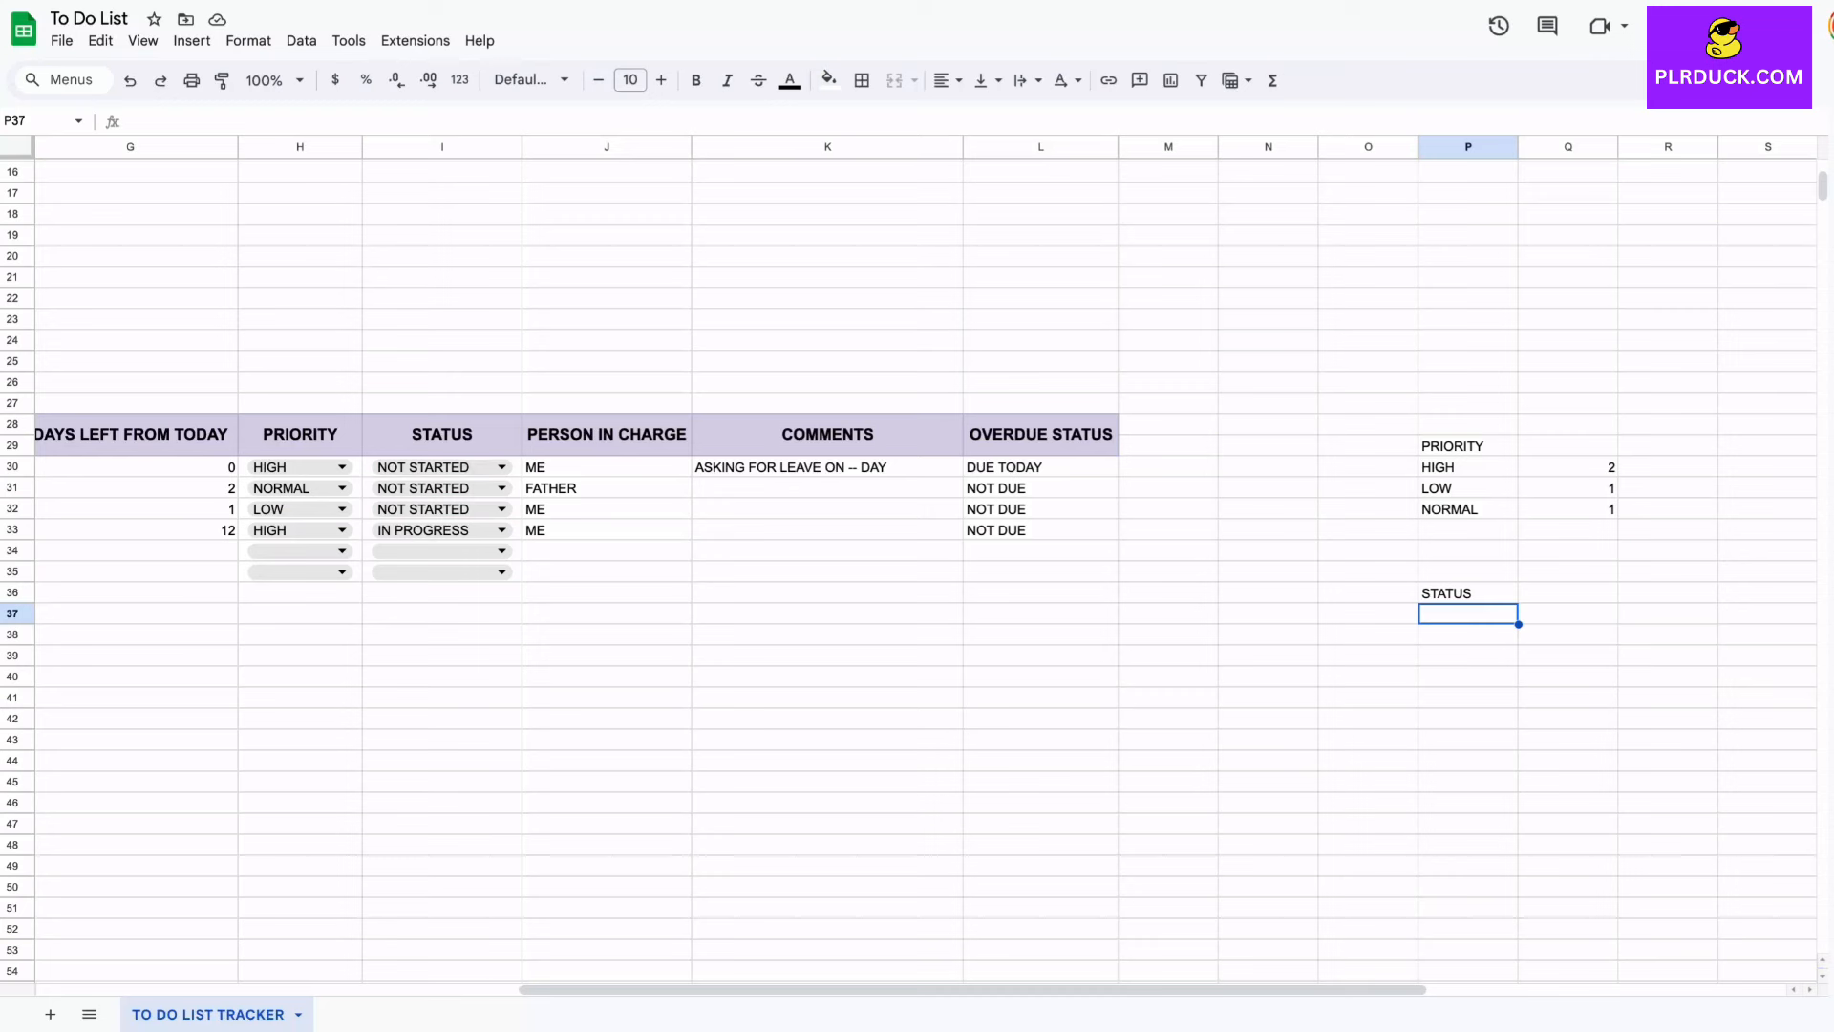
Step: List NOT STARTED, IN PROGRESS, FAILED TO DO and DONE SUCCESSFULLY in cells P37:P40 under the STATUS heading
type("NOT S")
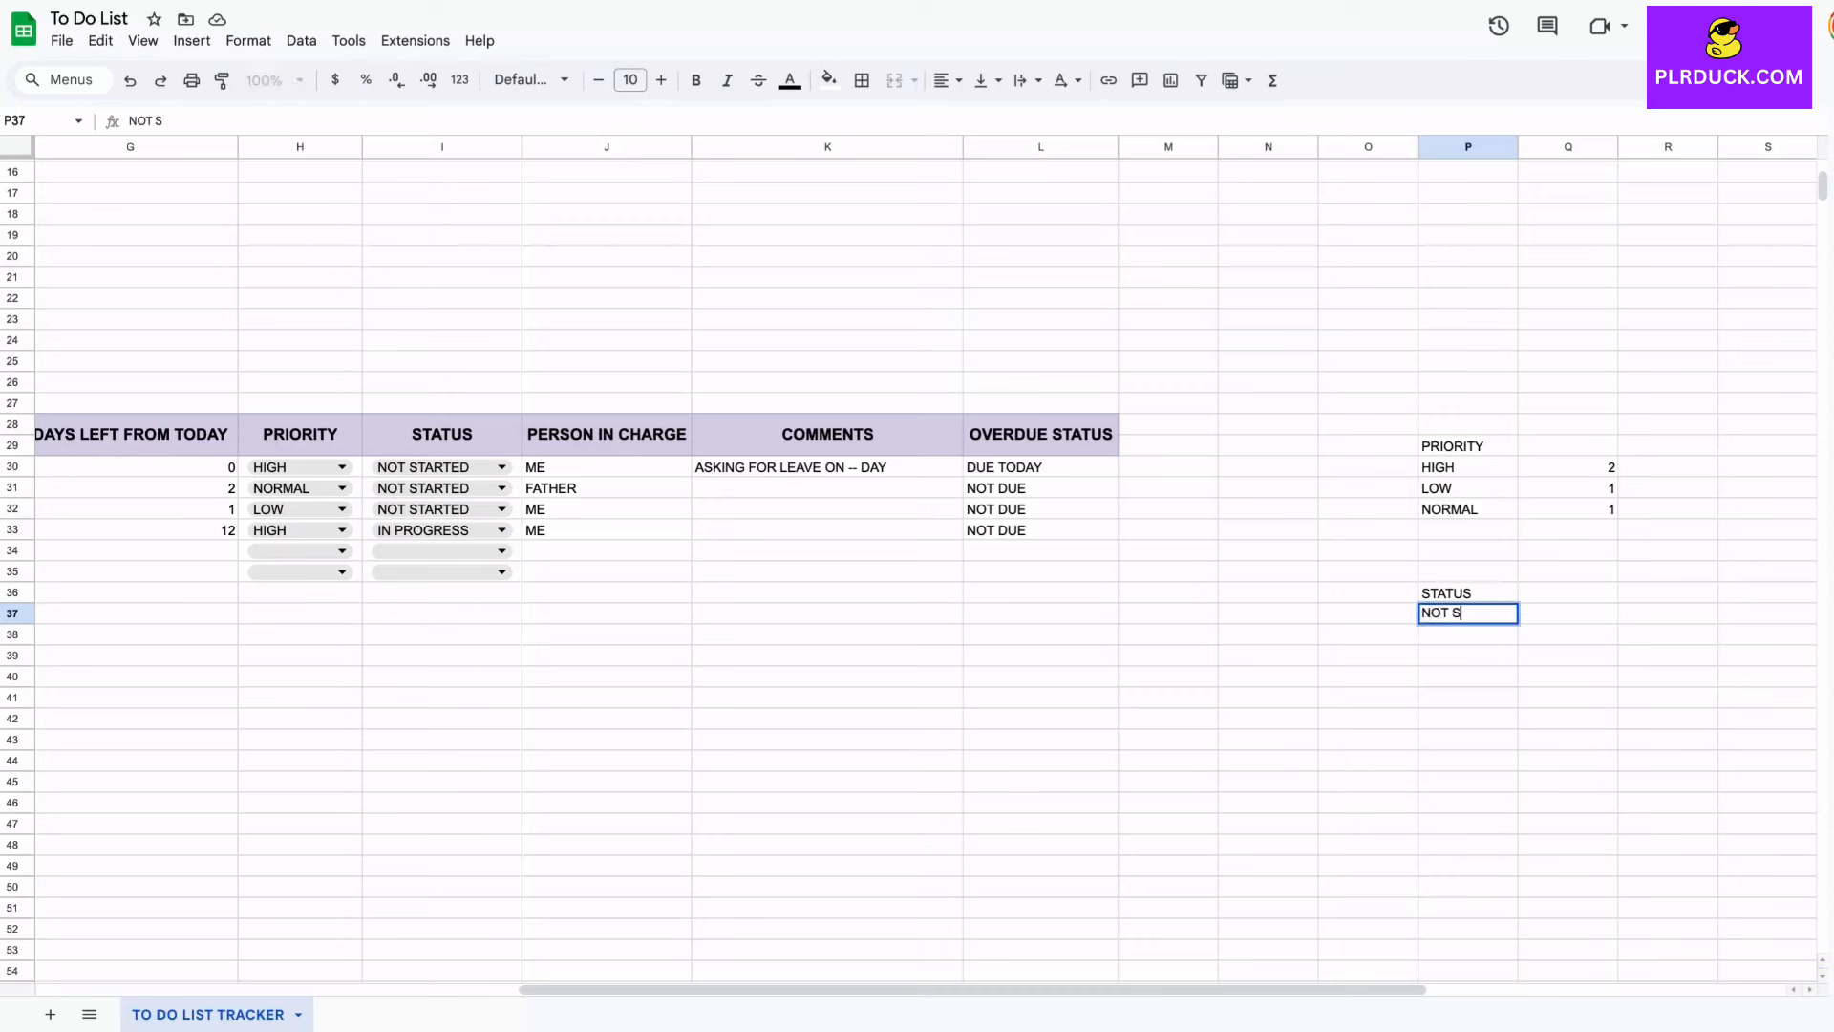
type("TARTED")
key("Return")
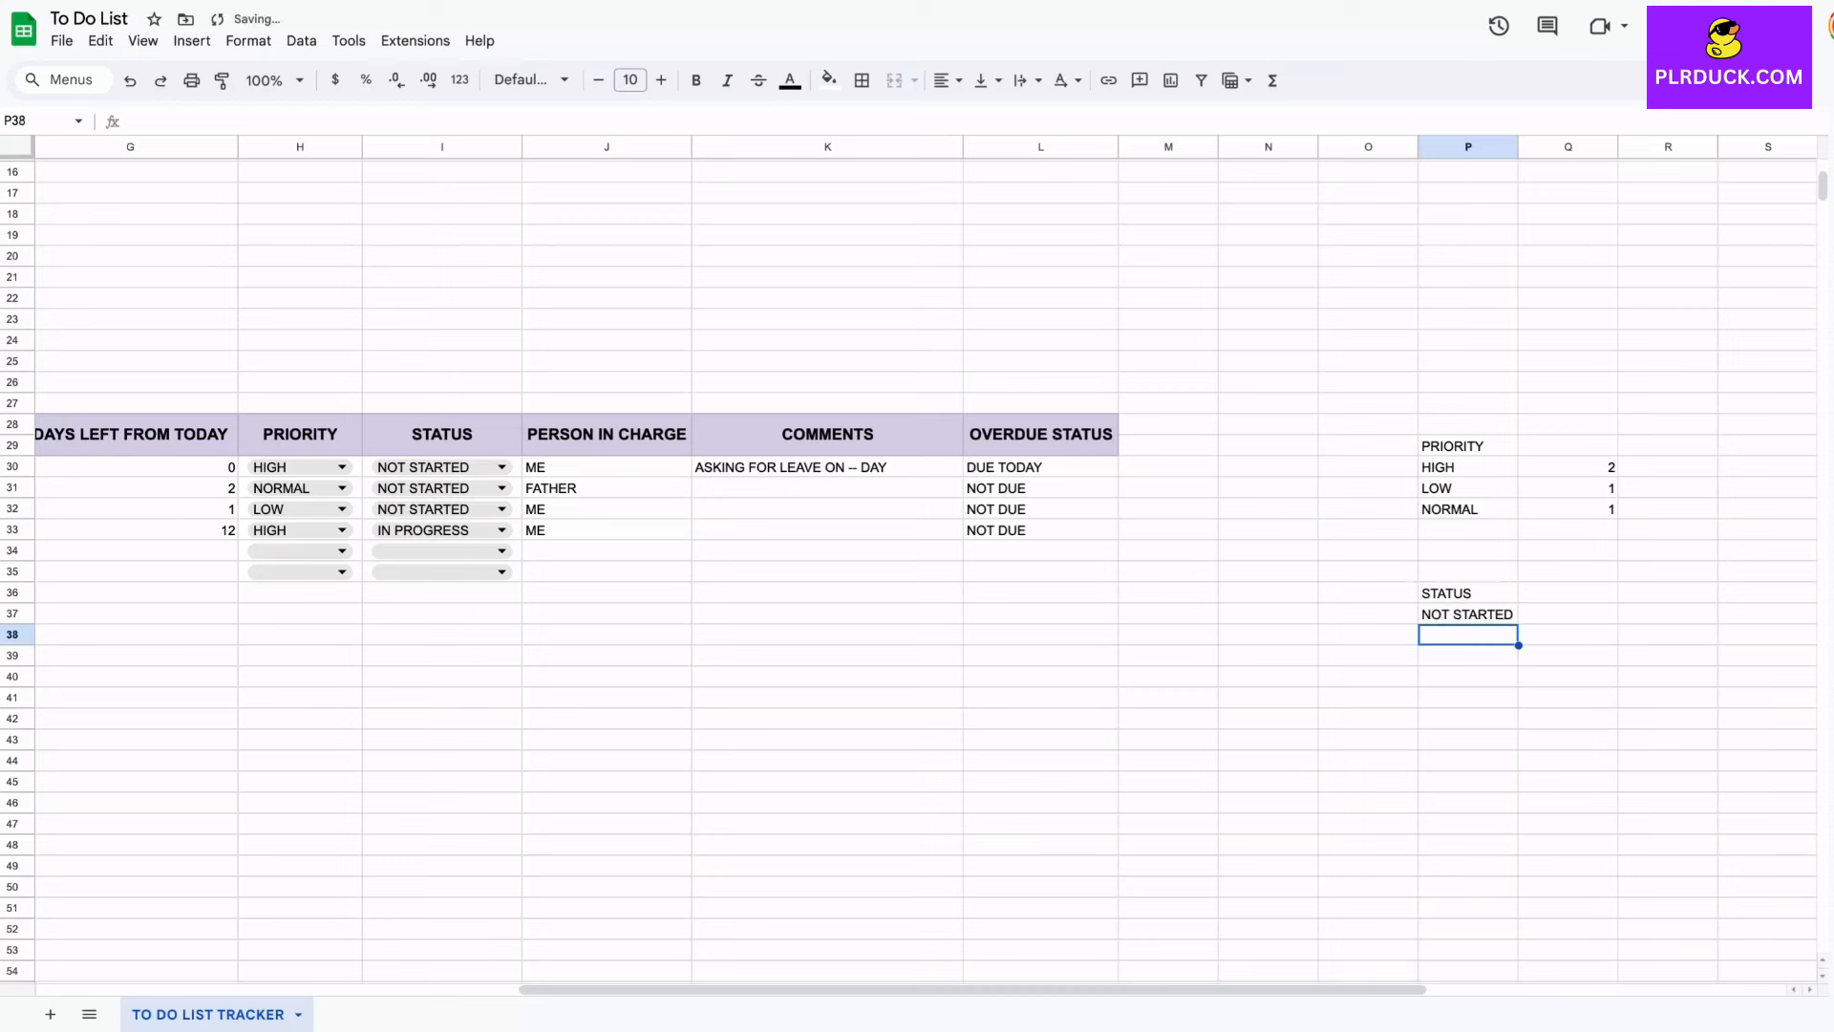
left_click(501, 467)
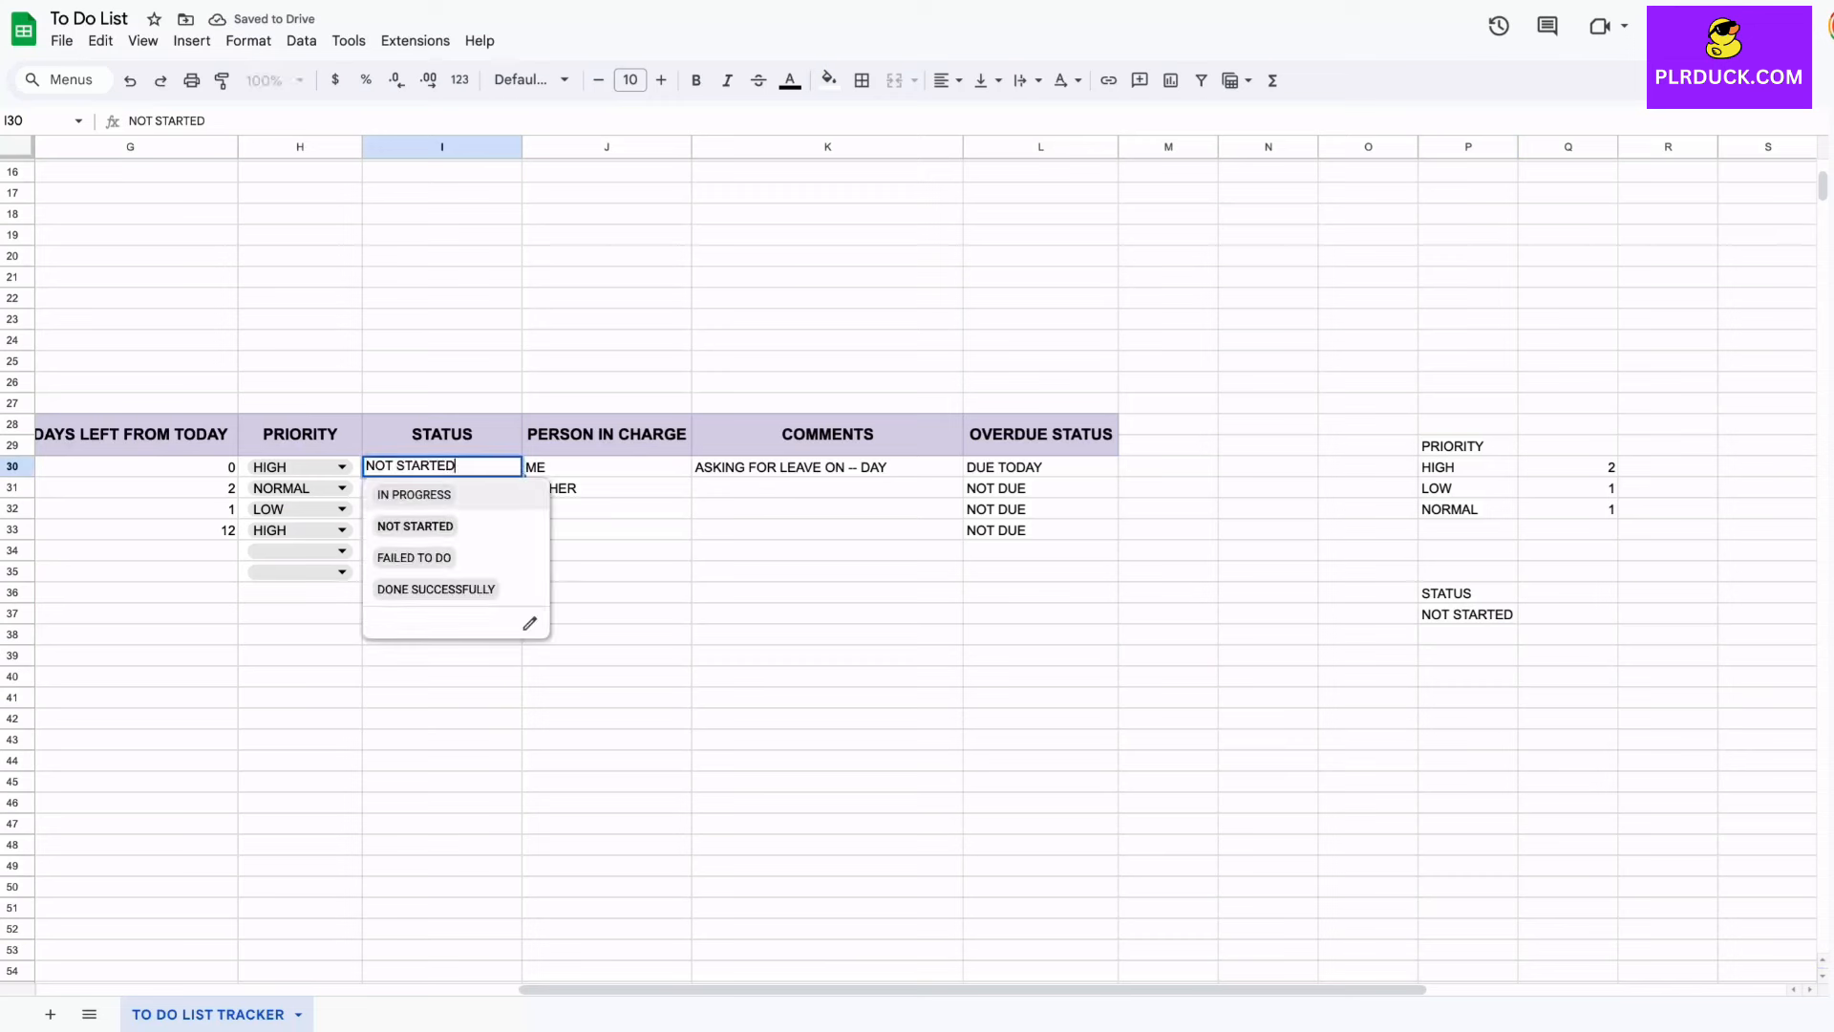
left_click(1468, 635)
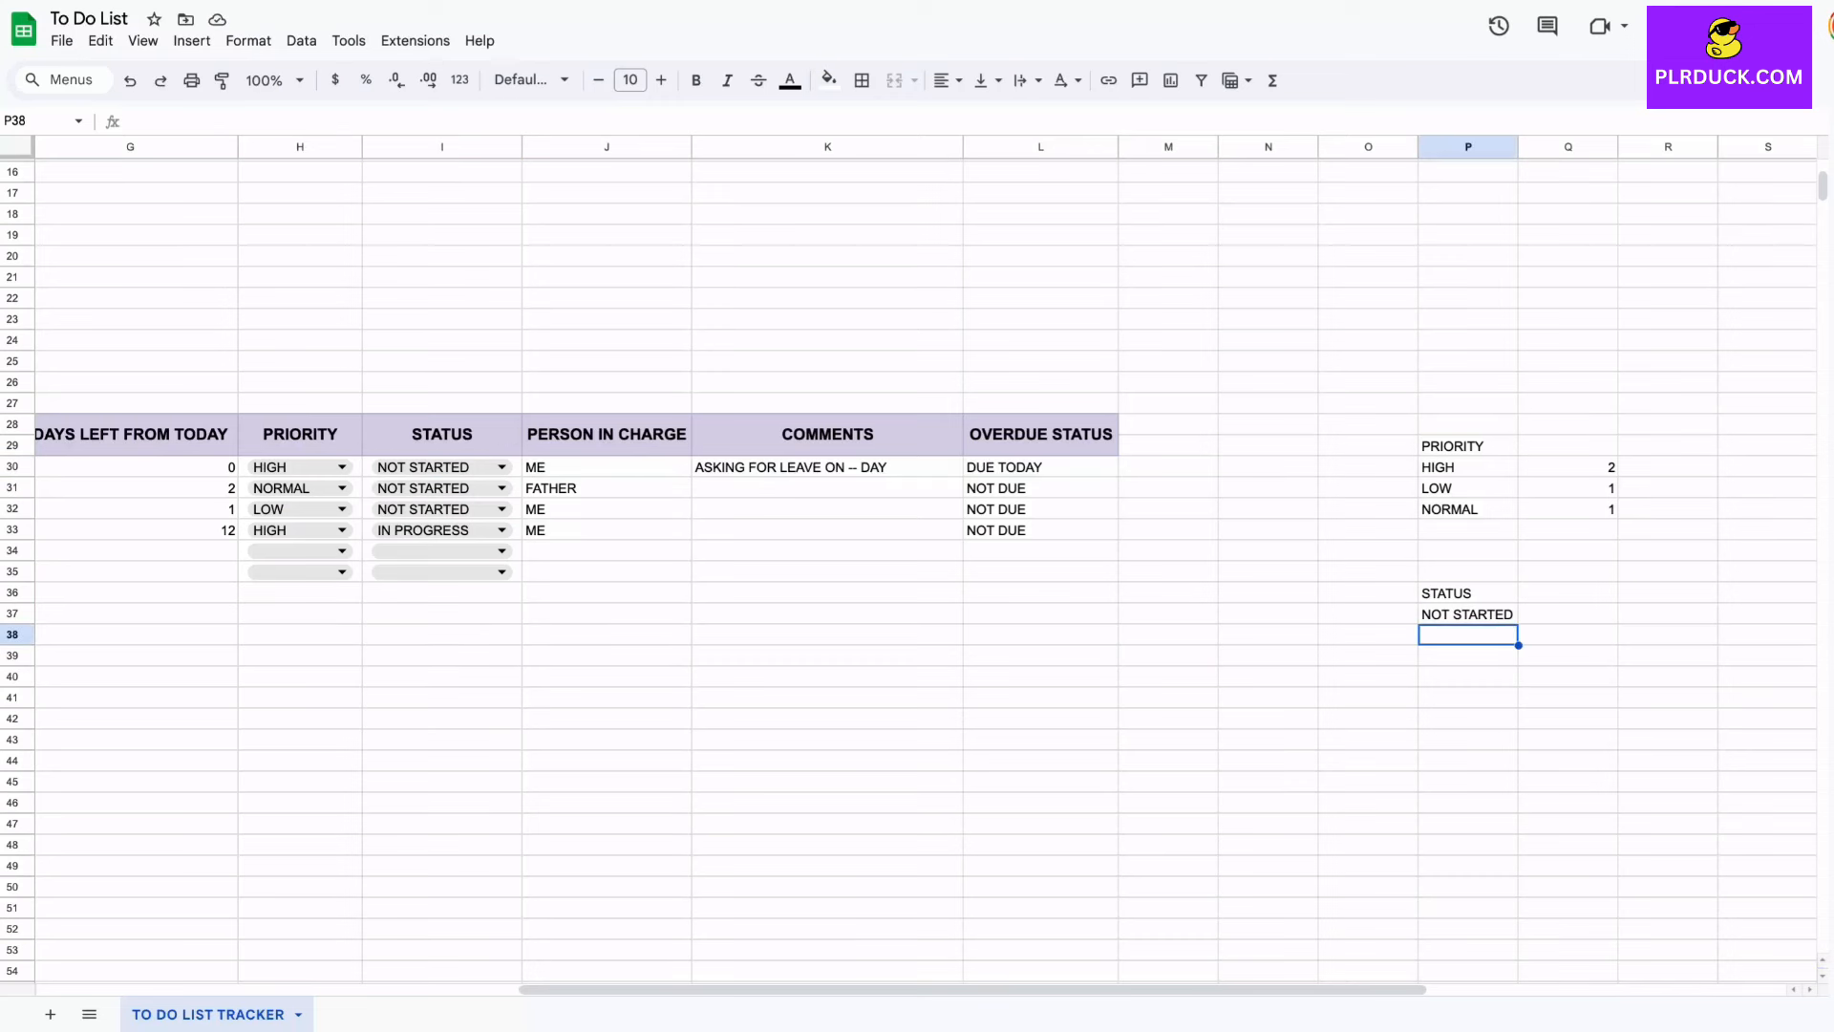
type("IN PRO")
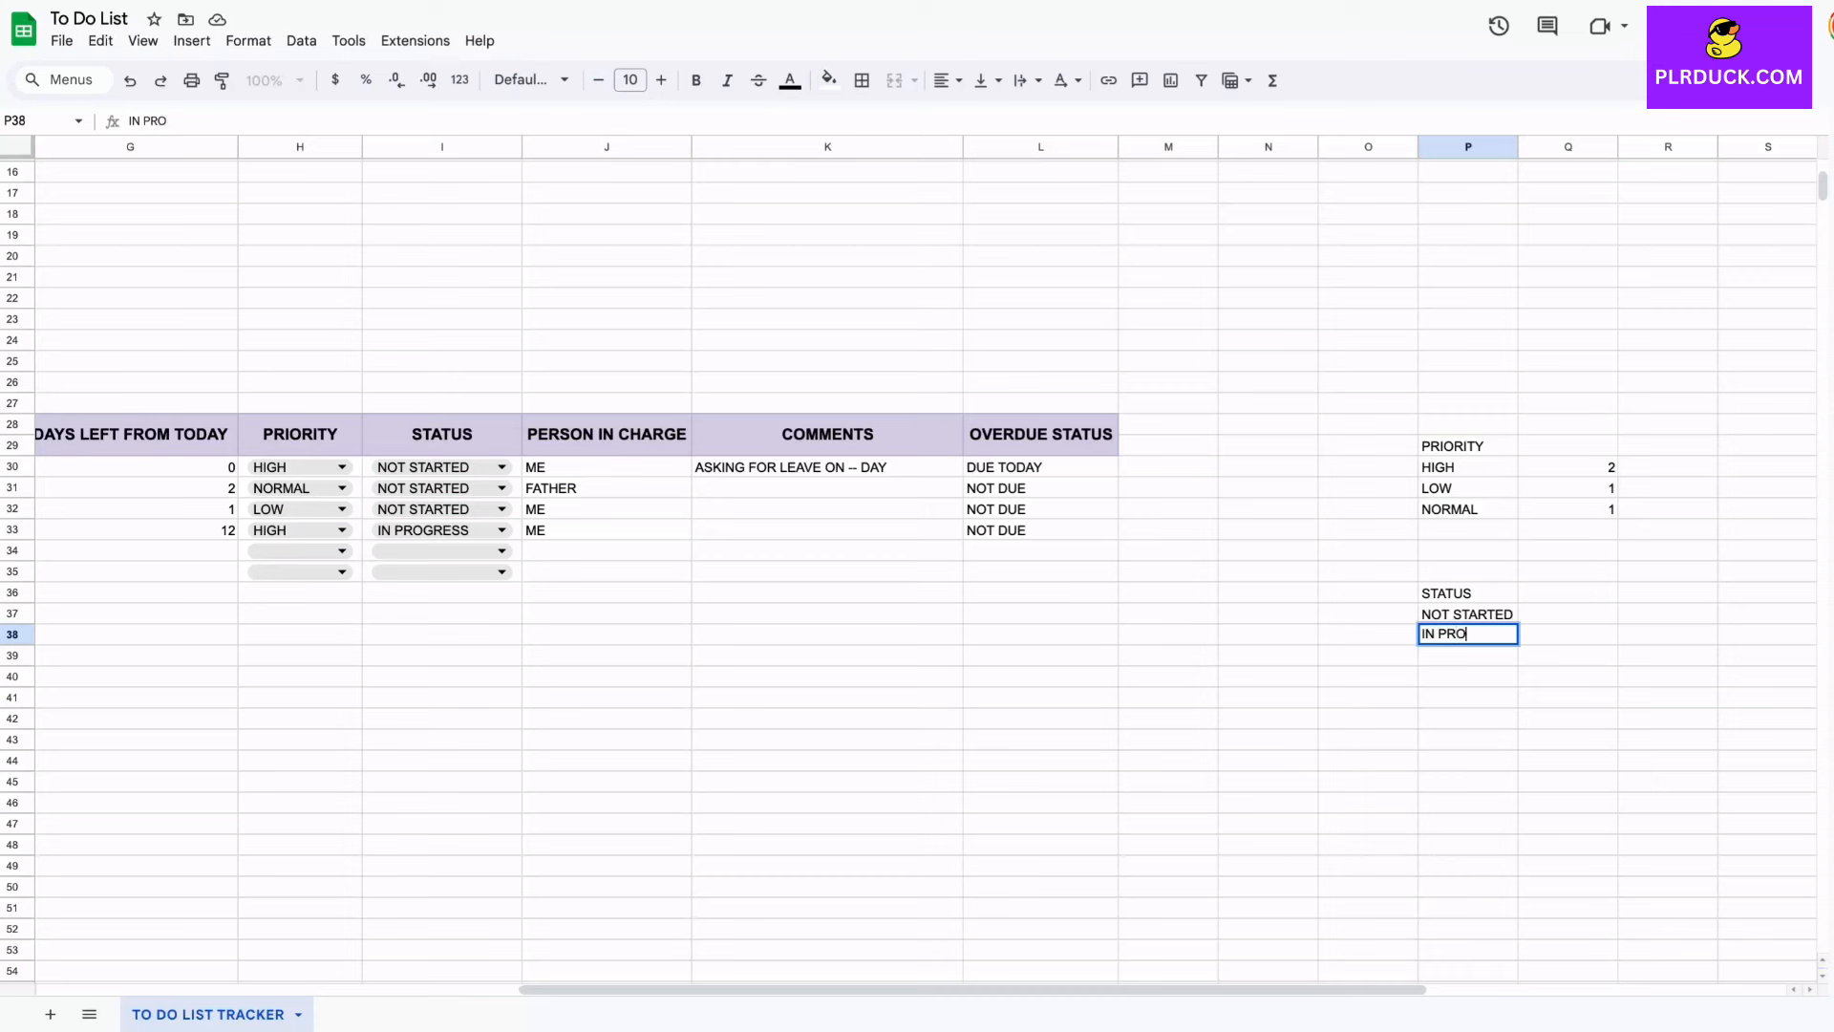
type("GRESS")
key("Return")
type("FAILED TO DO")
key("Return")
type("DO")
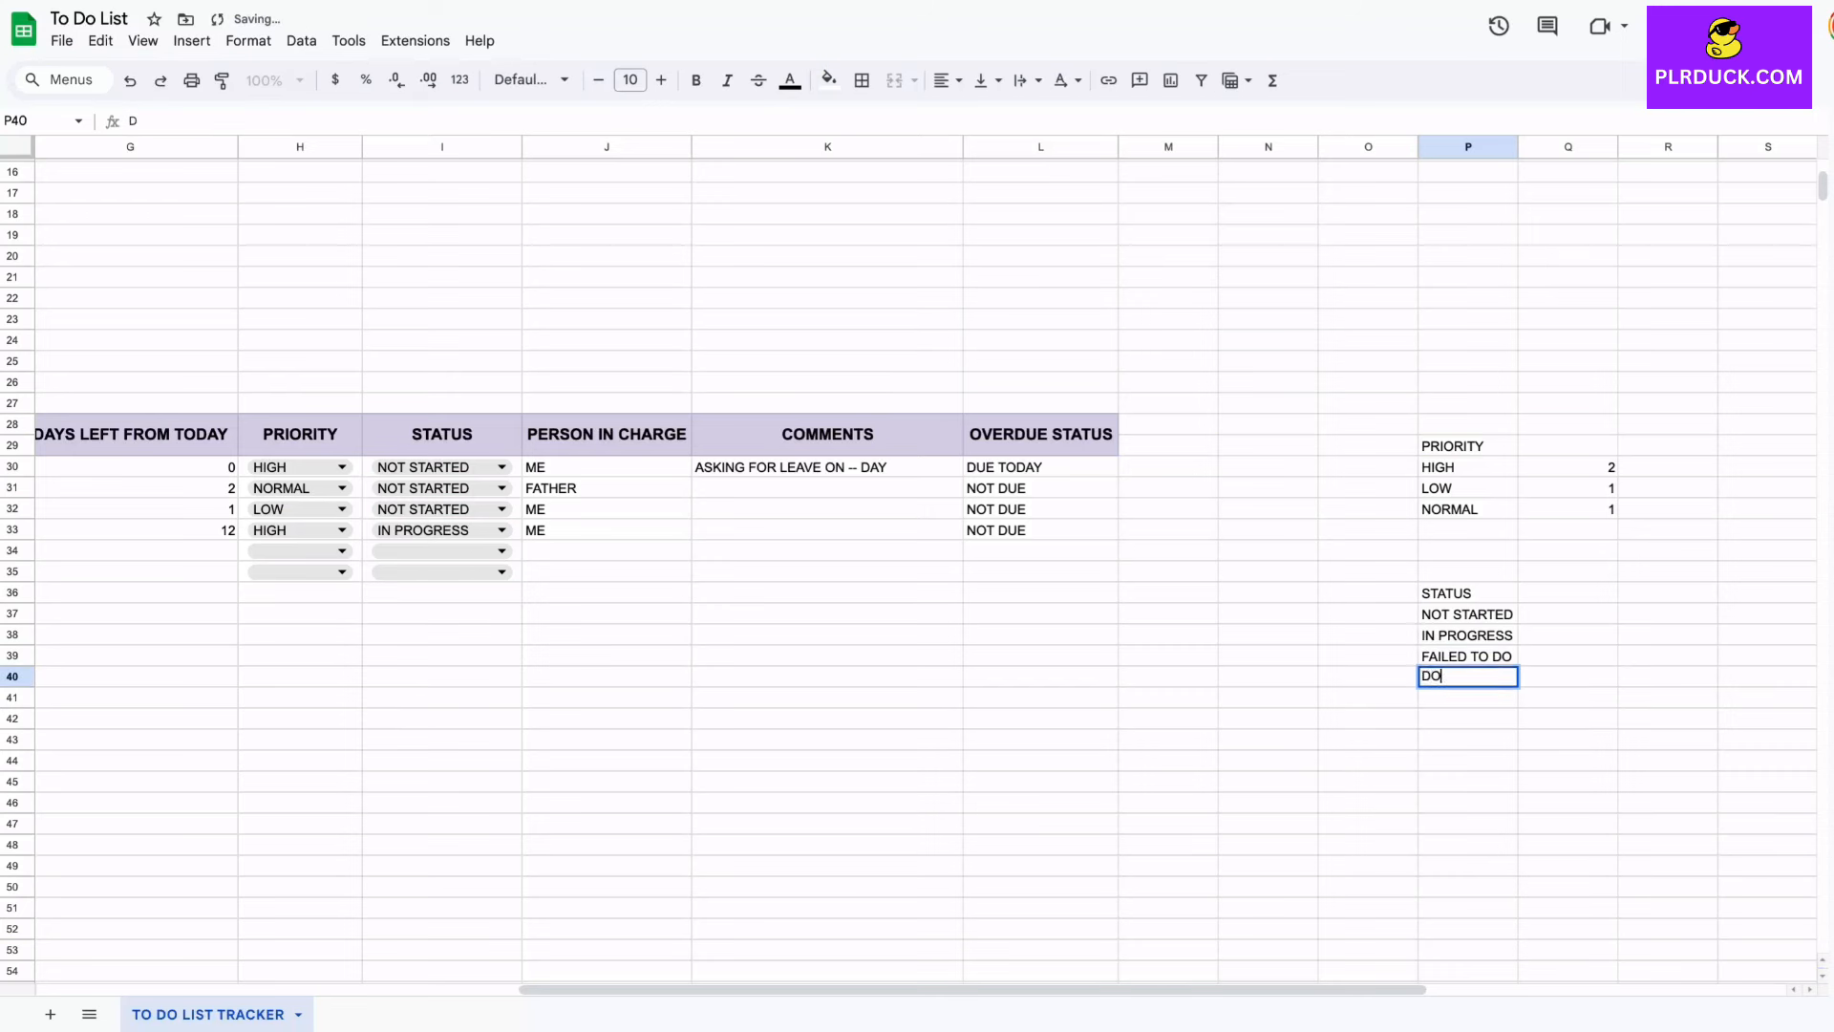
type("NE SUCCESSFULLY")
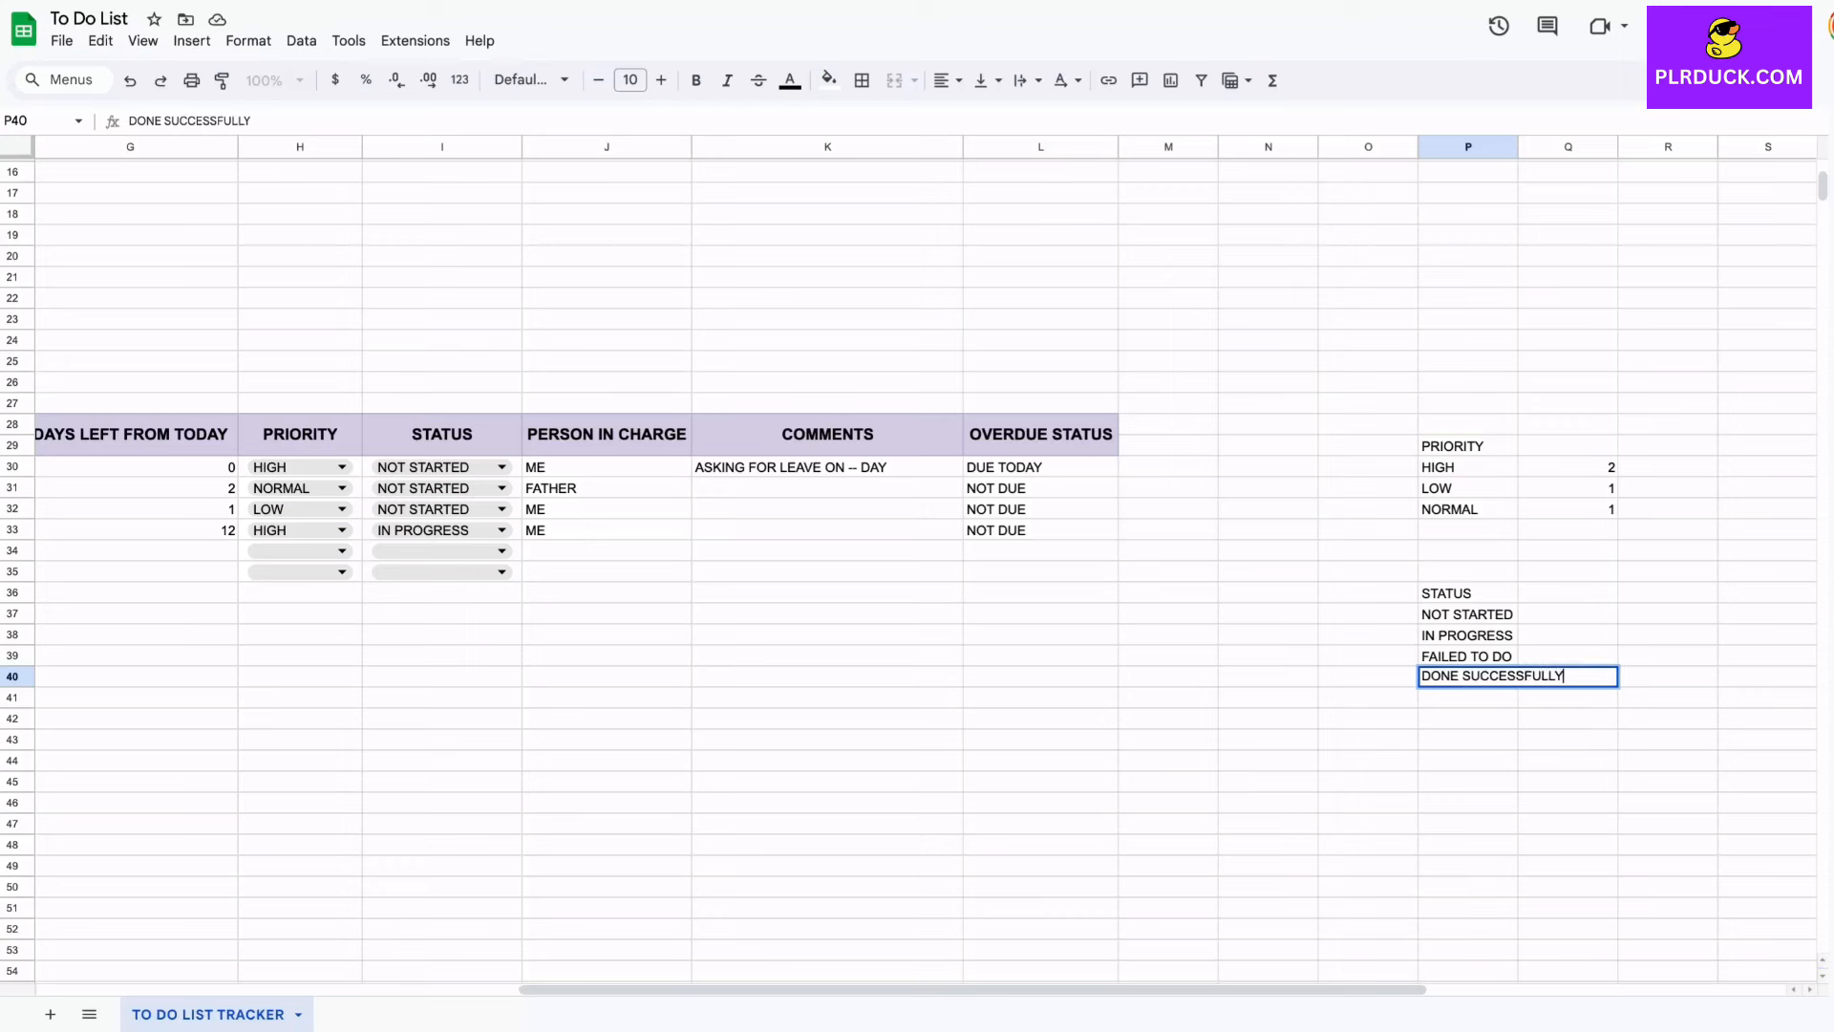
Step: Enter =COUNTIF(I30:I33,"NOT STARTED") in cell Q37 beside the NOT STARTED label, without accepting the suggested autofill
left_click(1567, 614)
type("=")
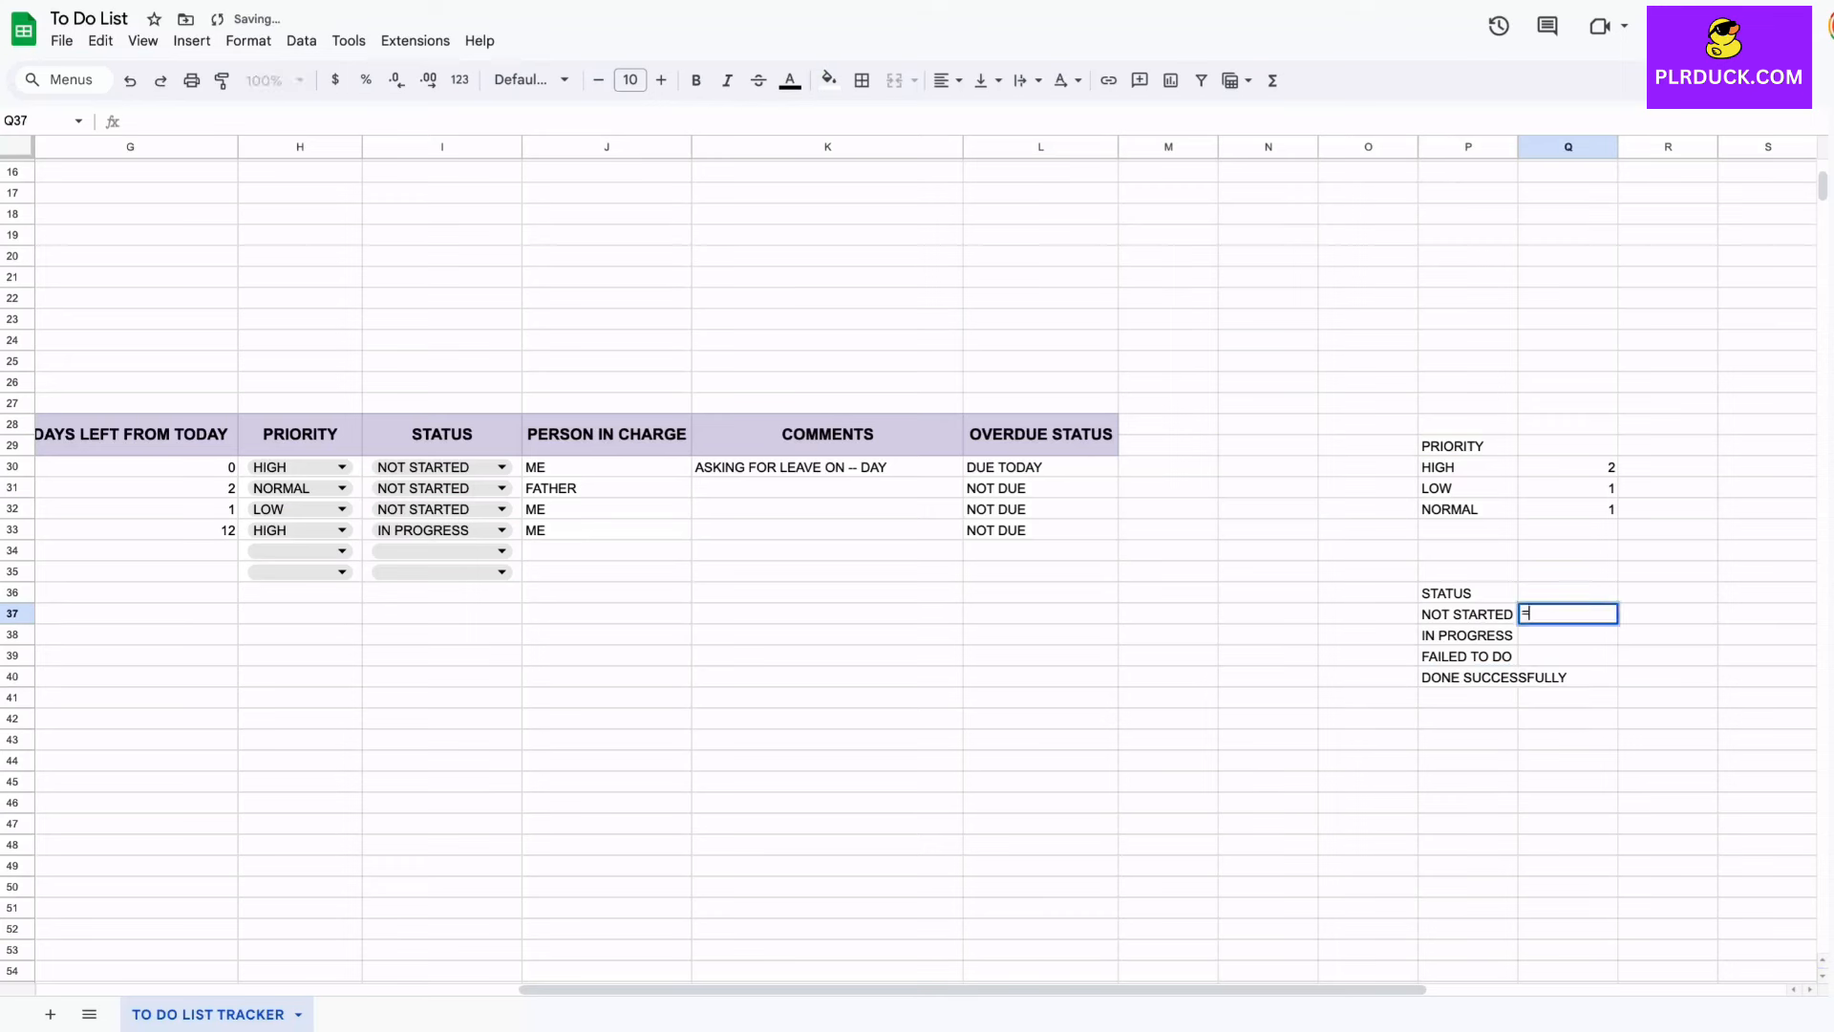
type("COU")
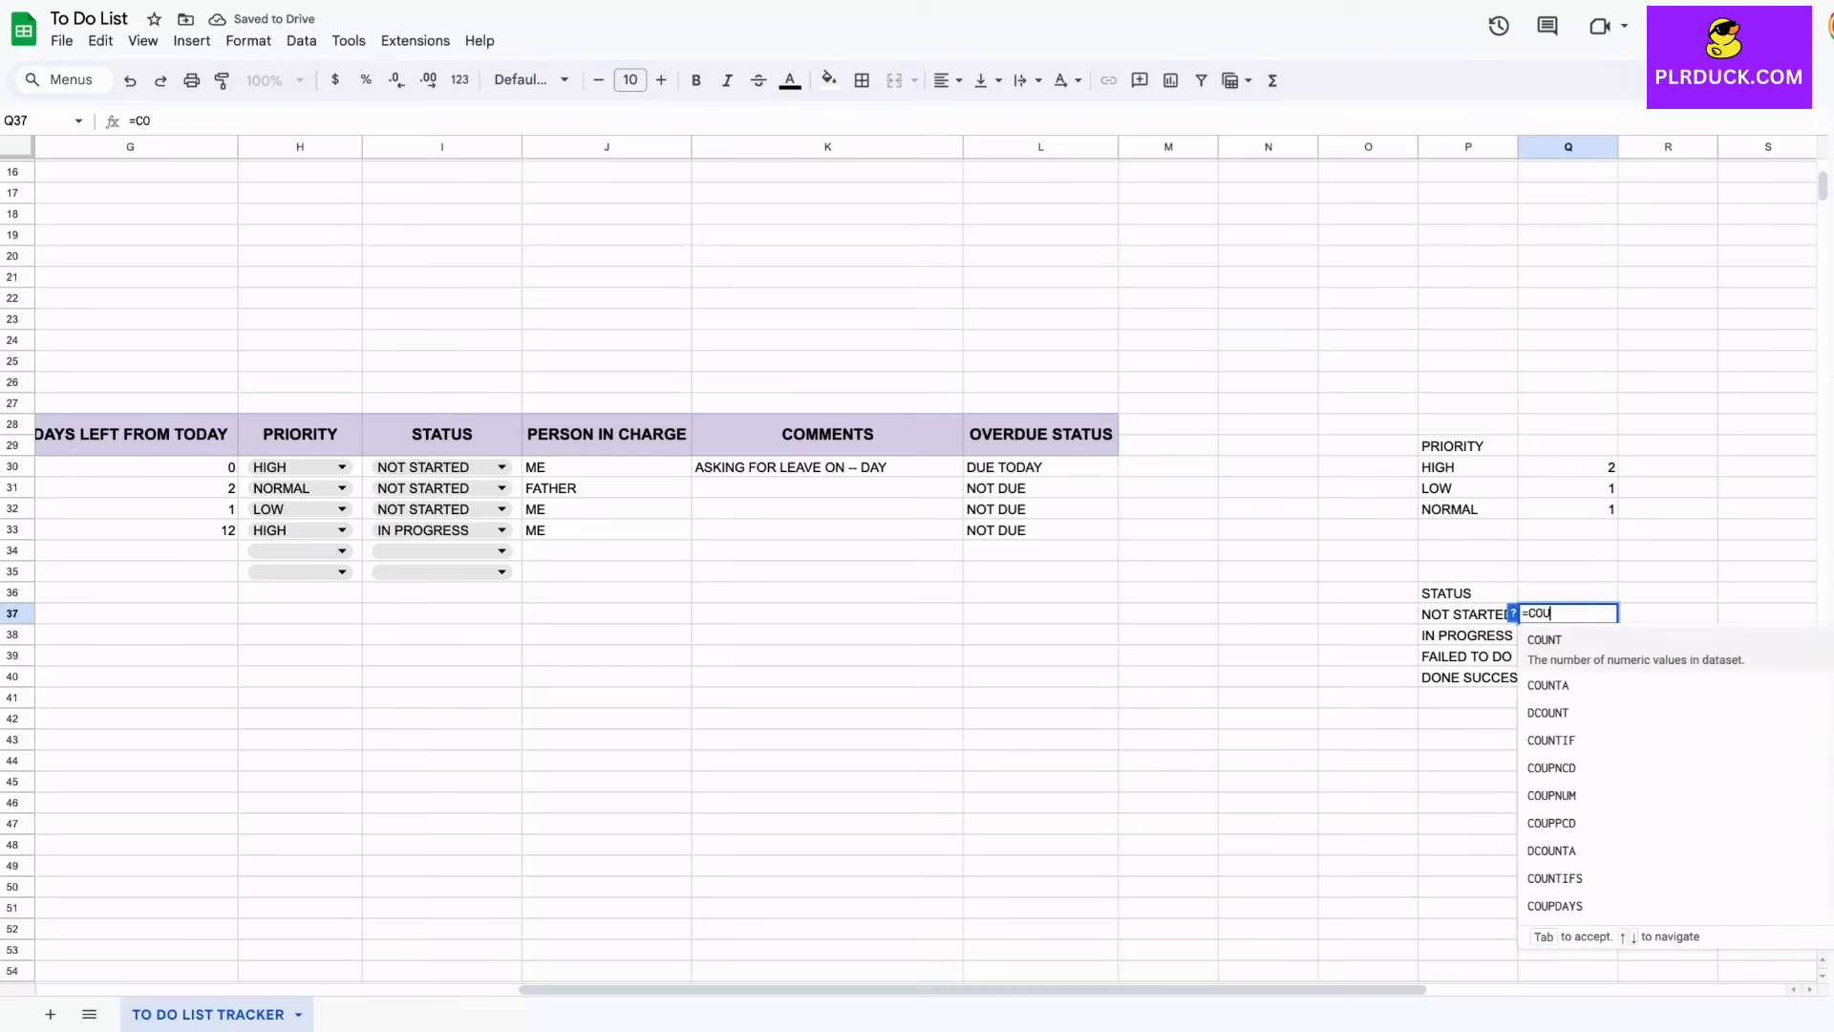
type("N")
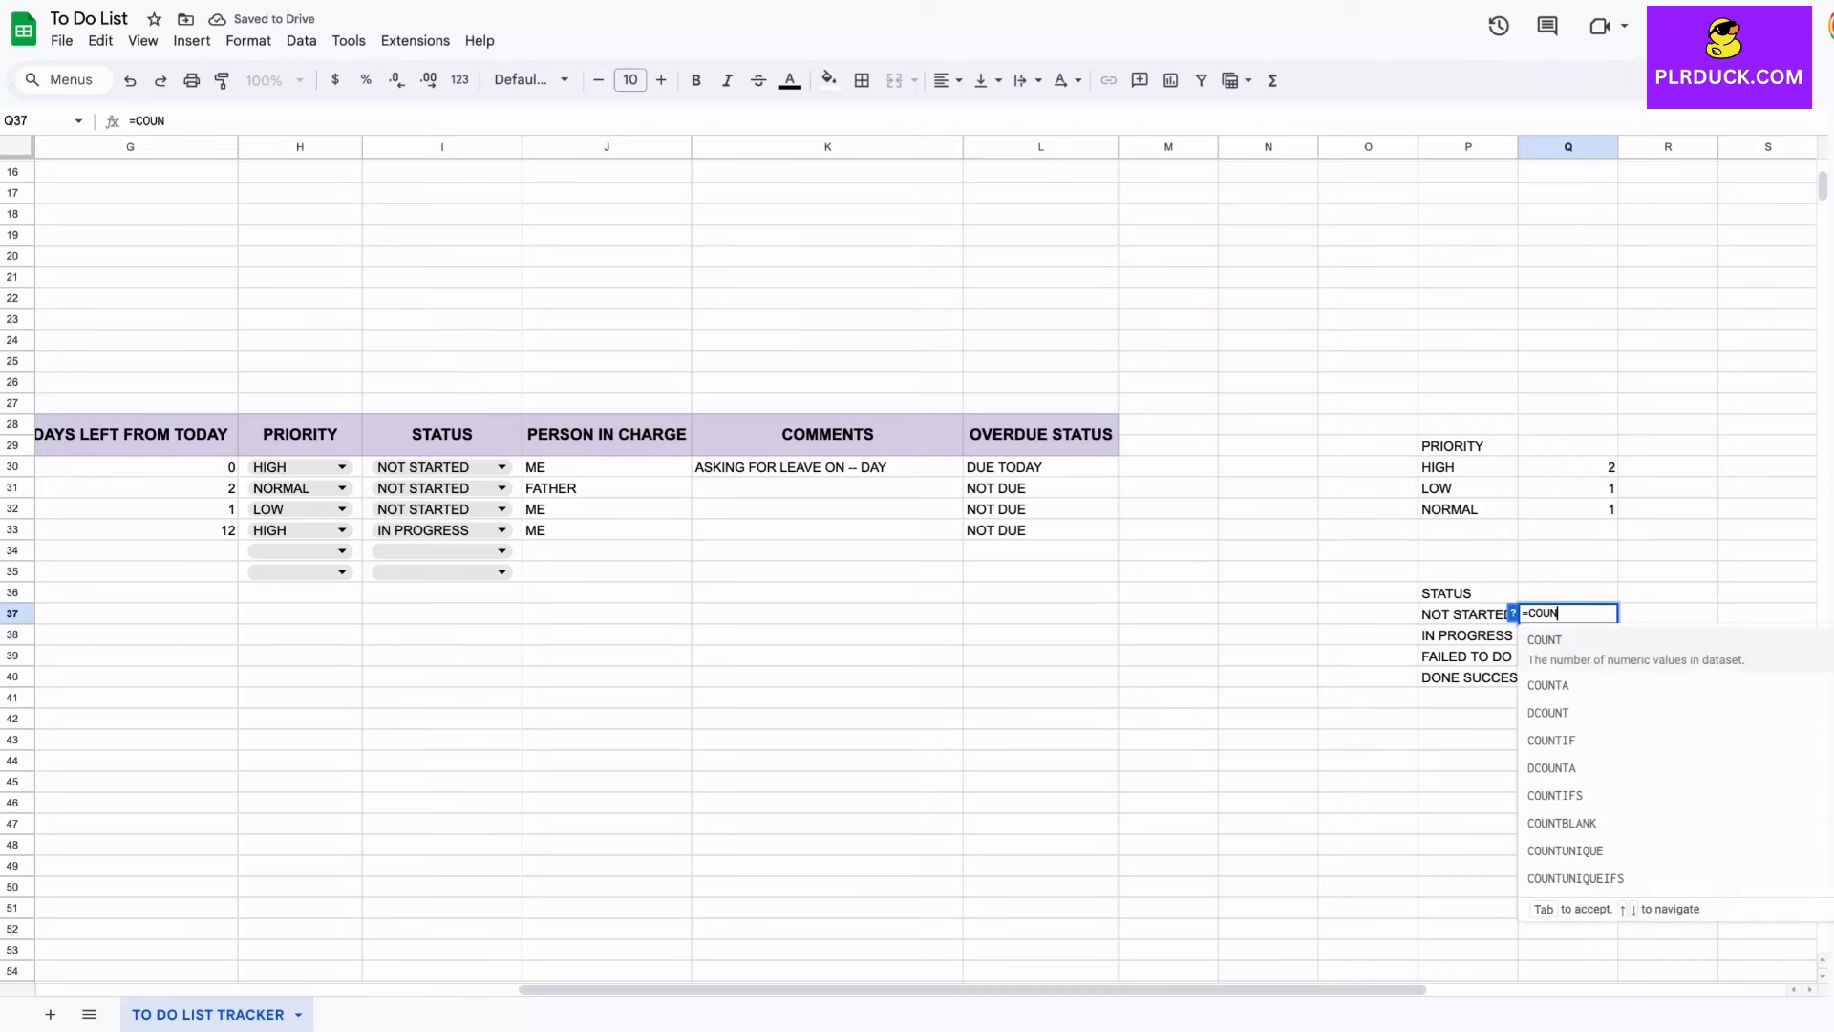
type("TIF(")
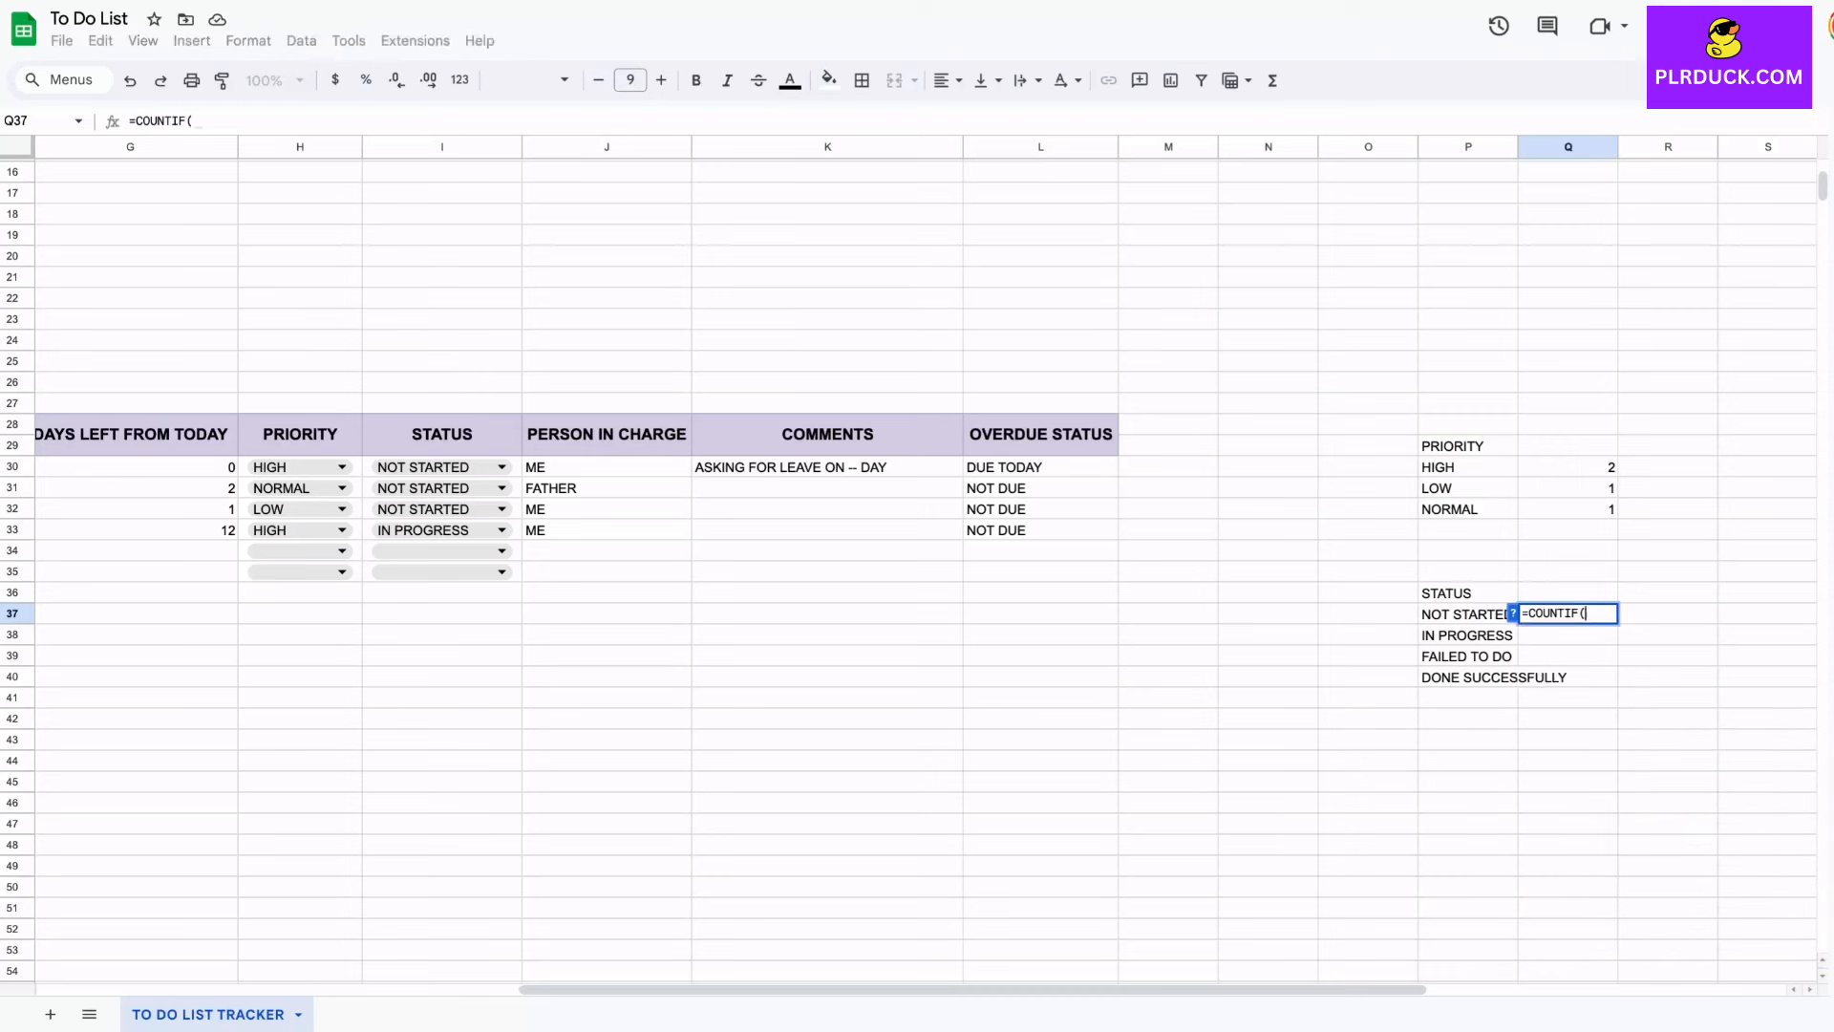
left_click_drag(441, 466, 442, 530)
type(",")
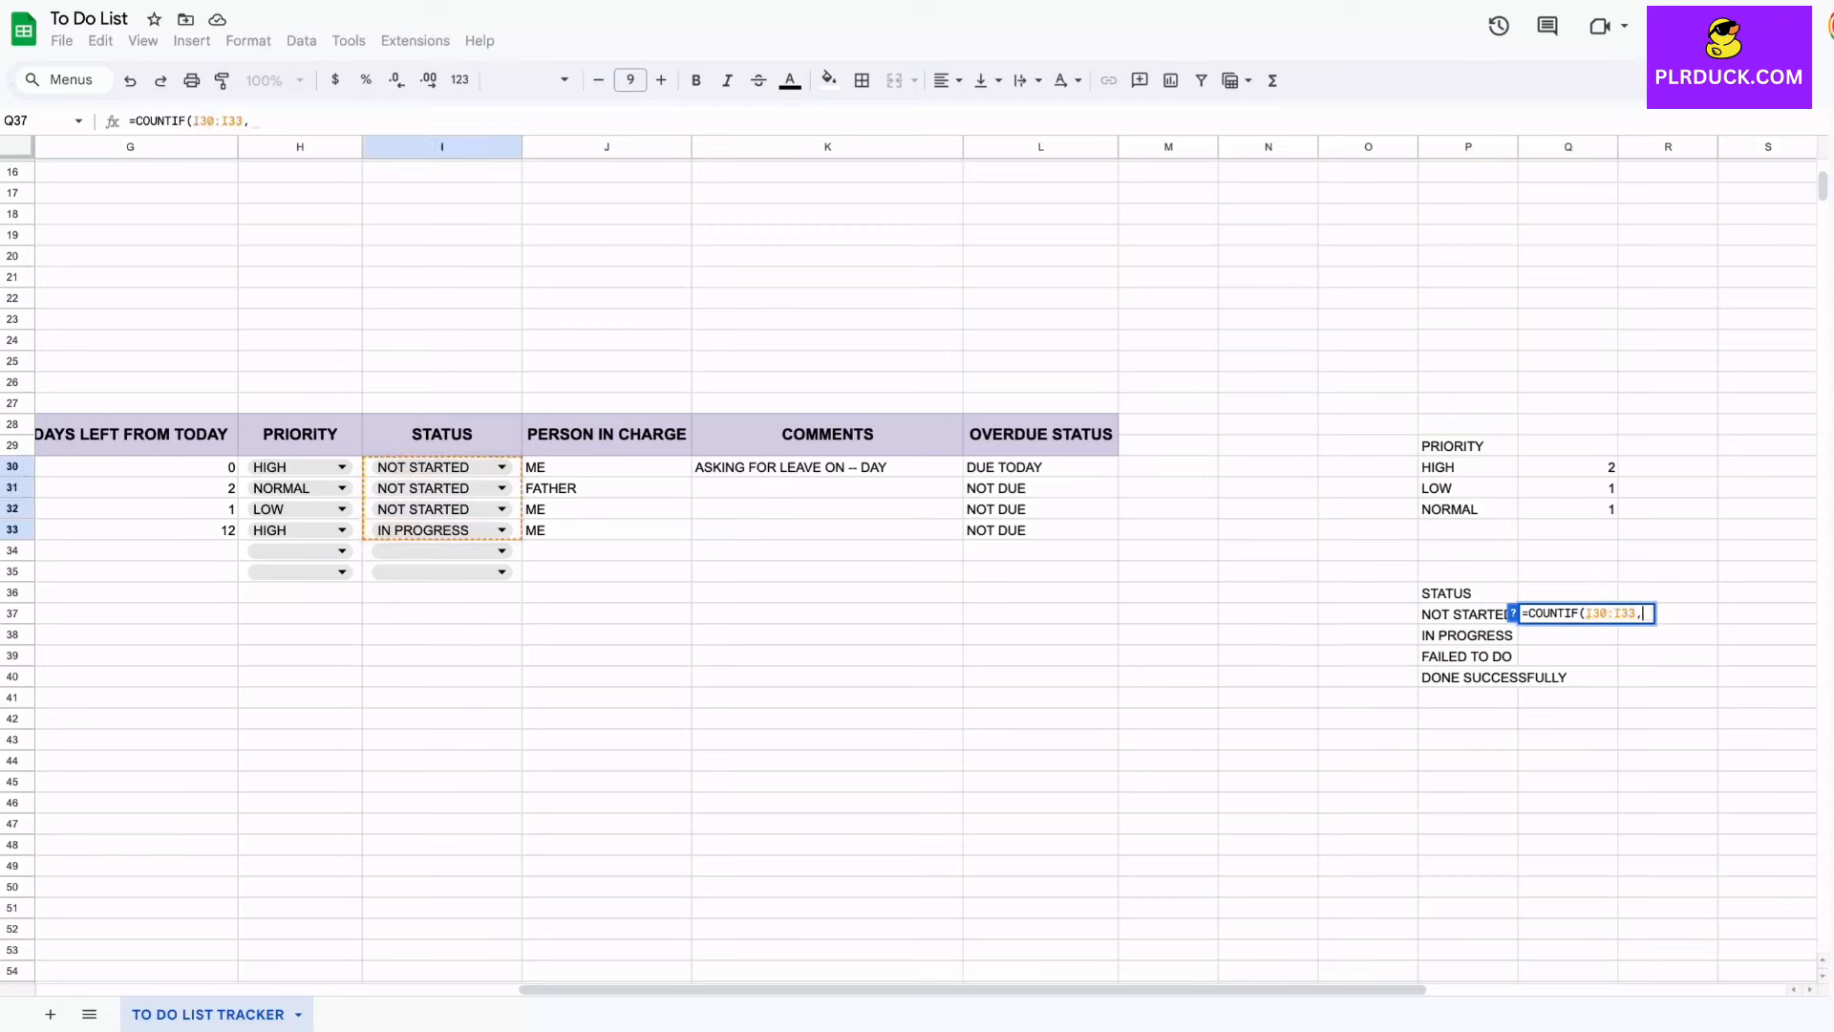
type("\"NOT ")
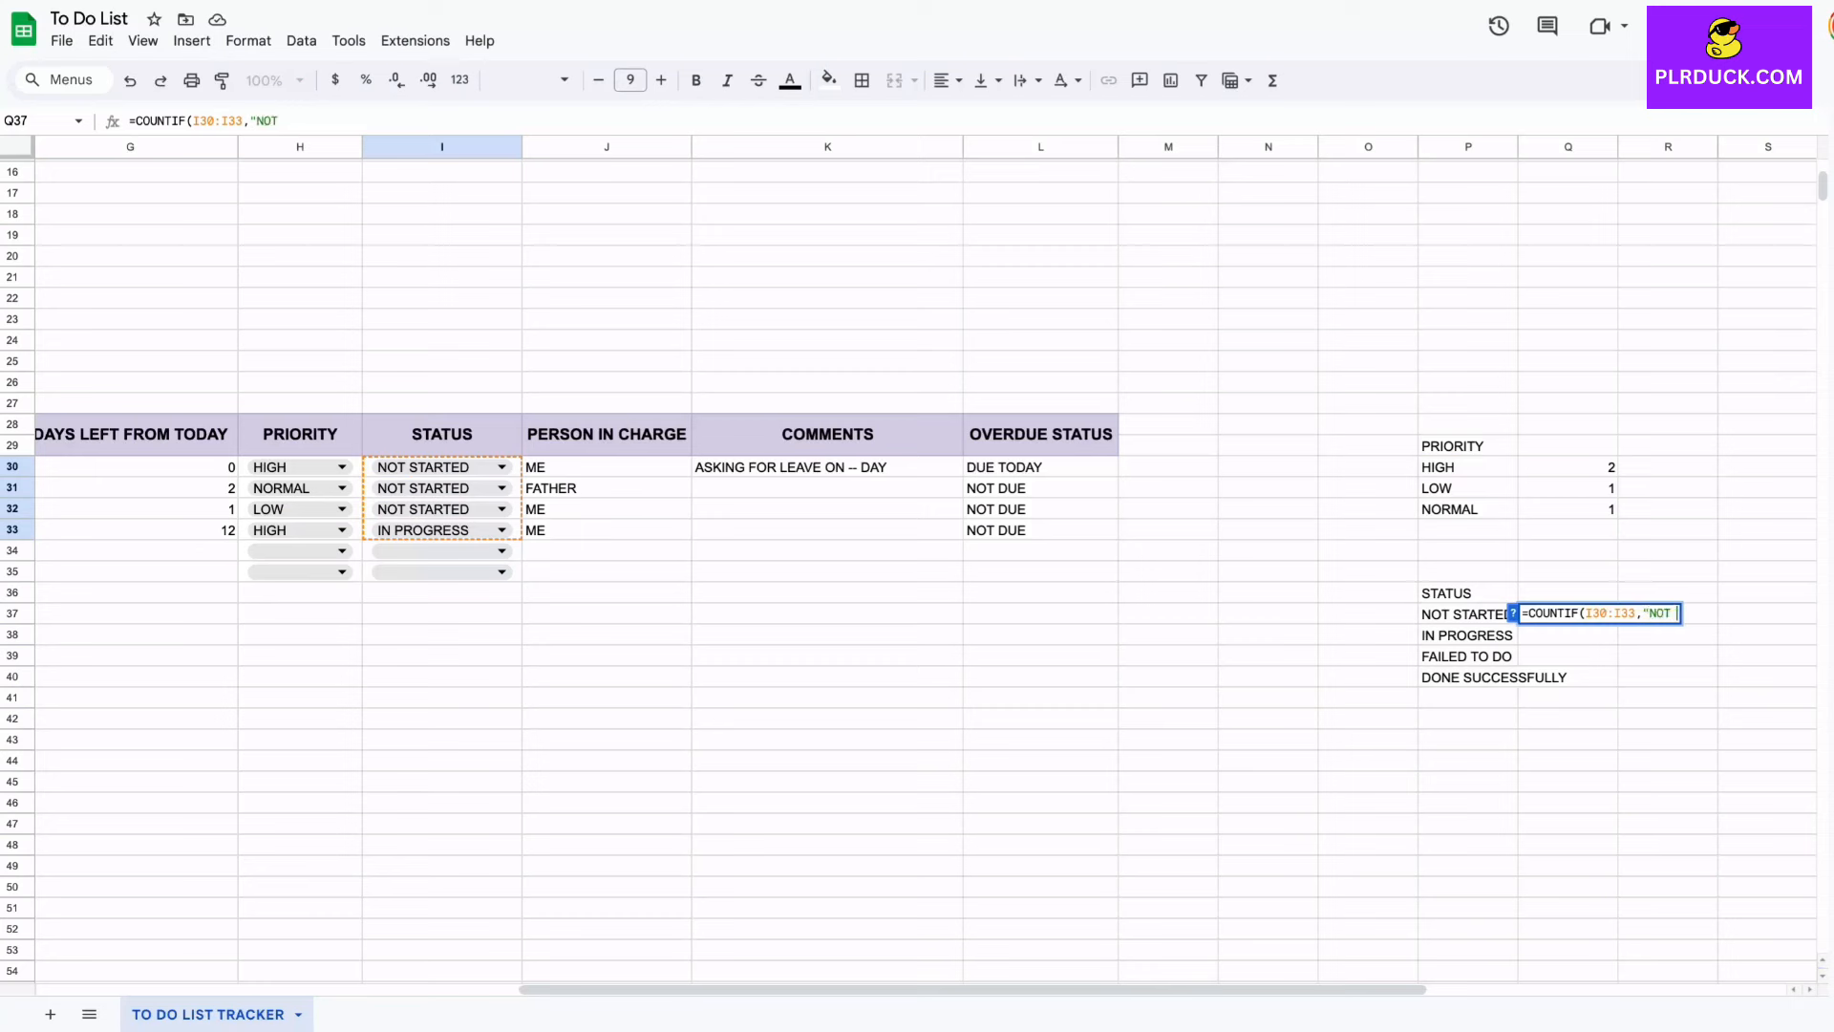
type("STARTED")
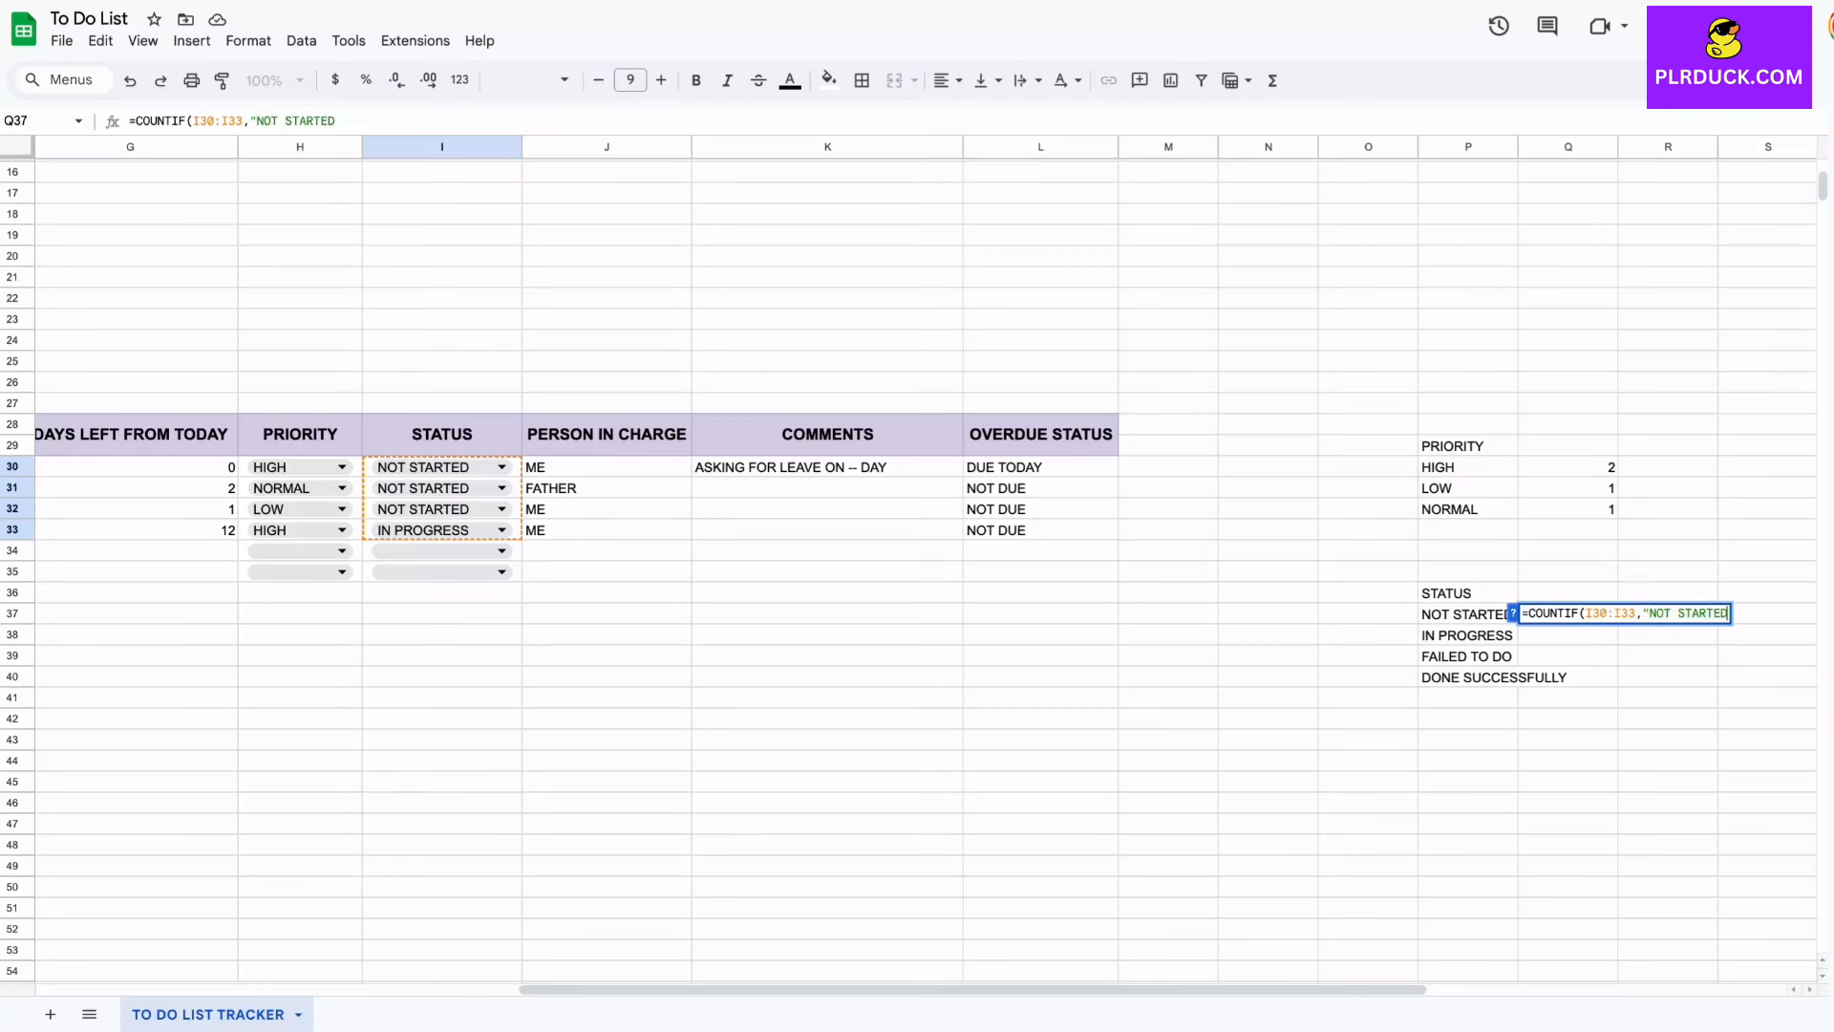
left_click(1714, 614)
type("\"")
key("Return")
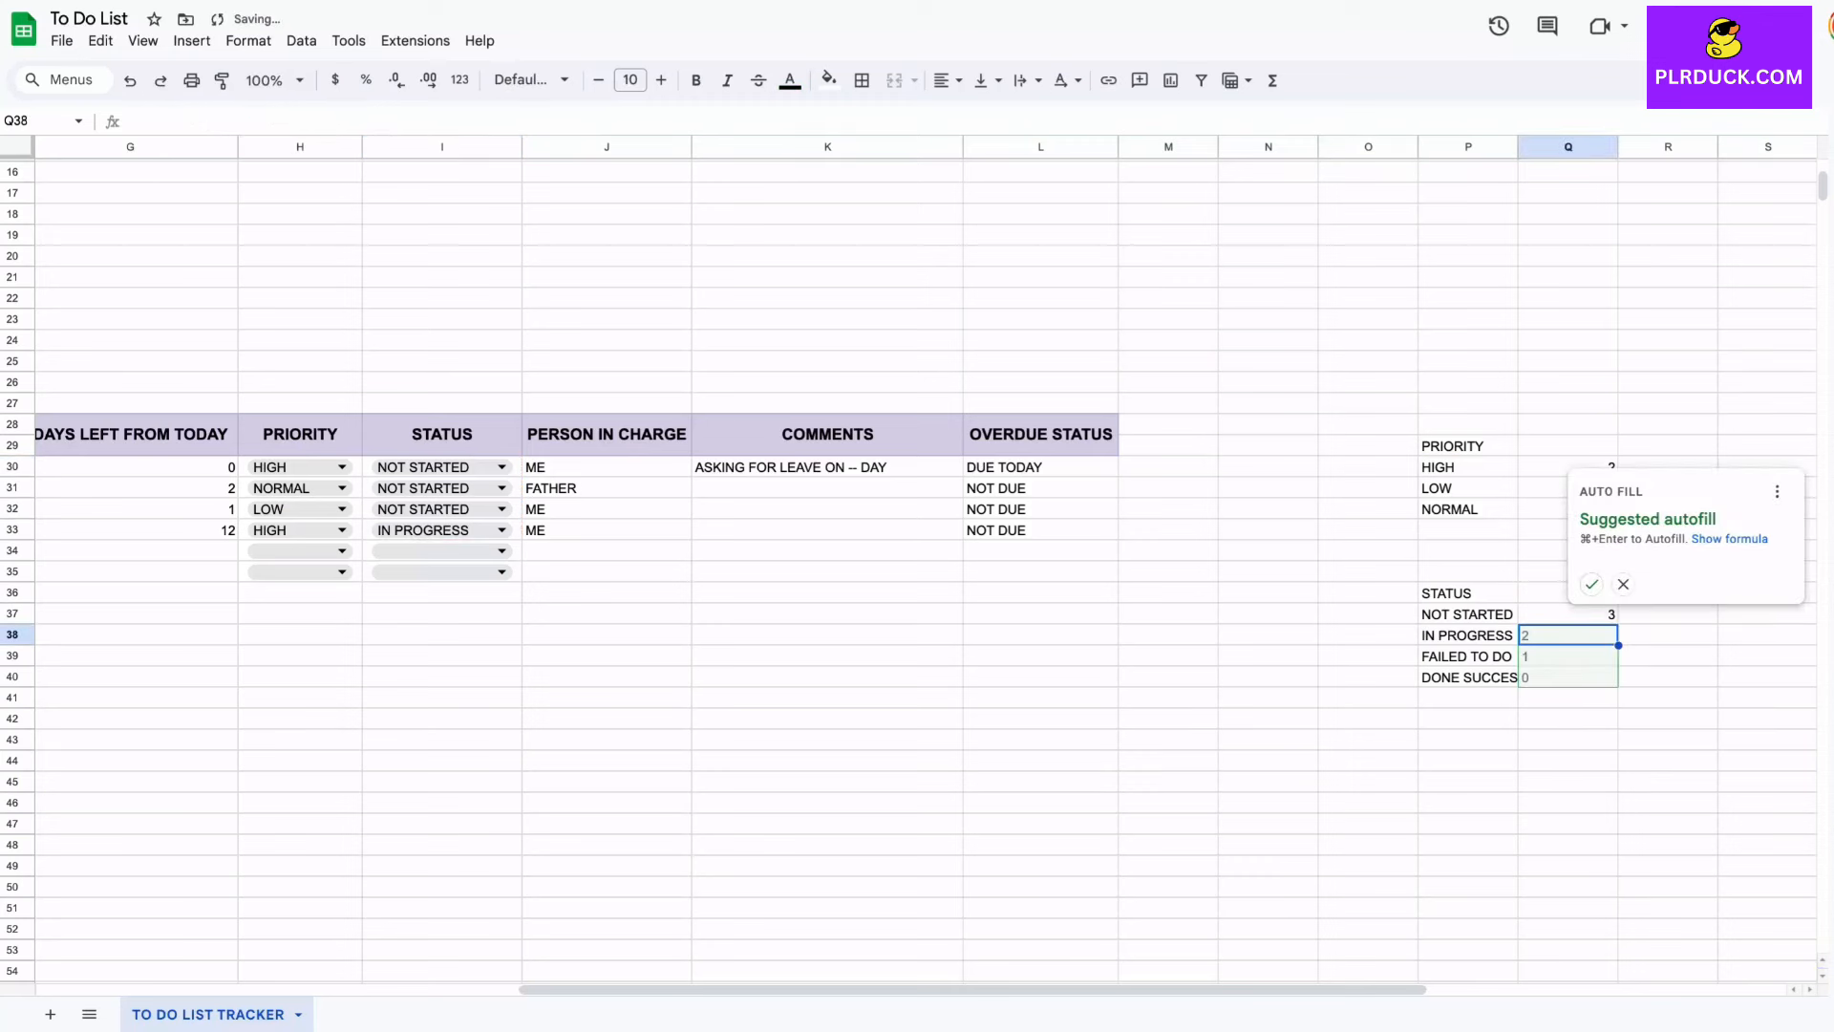
left_click(1668, 636)
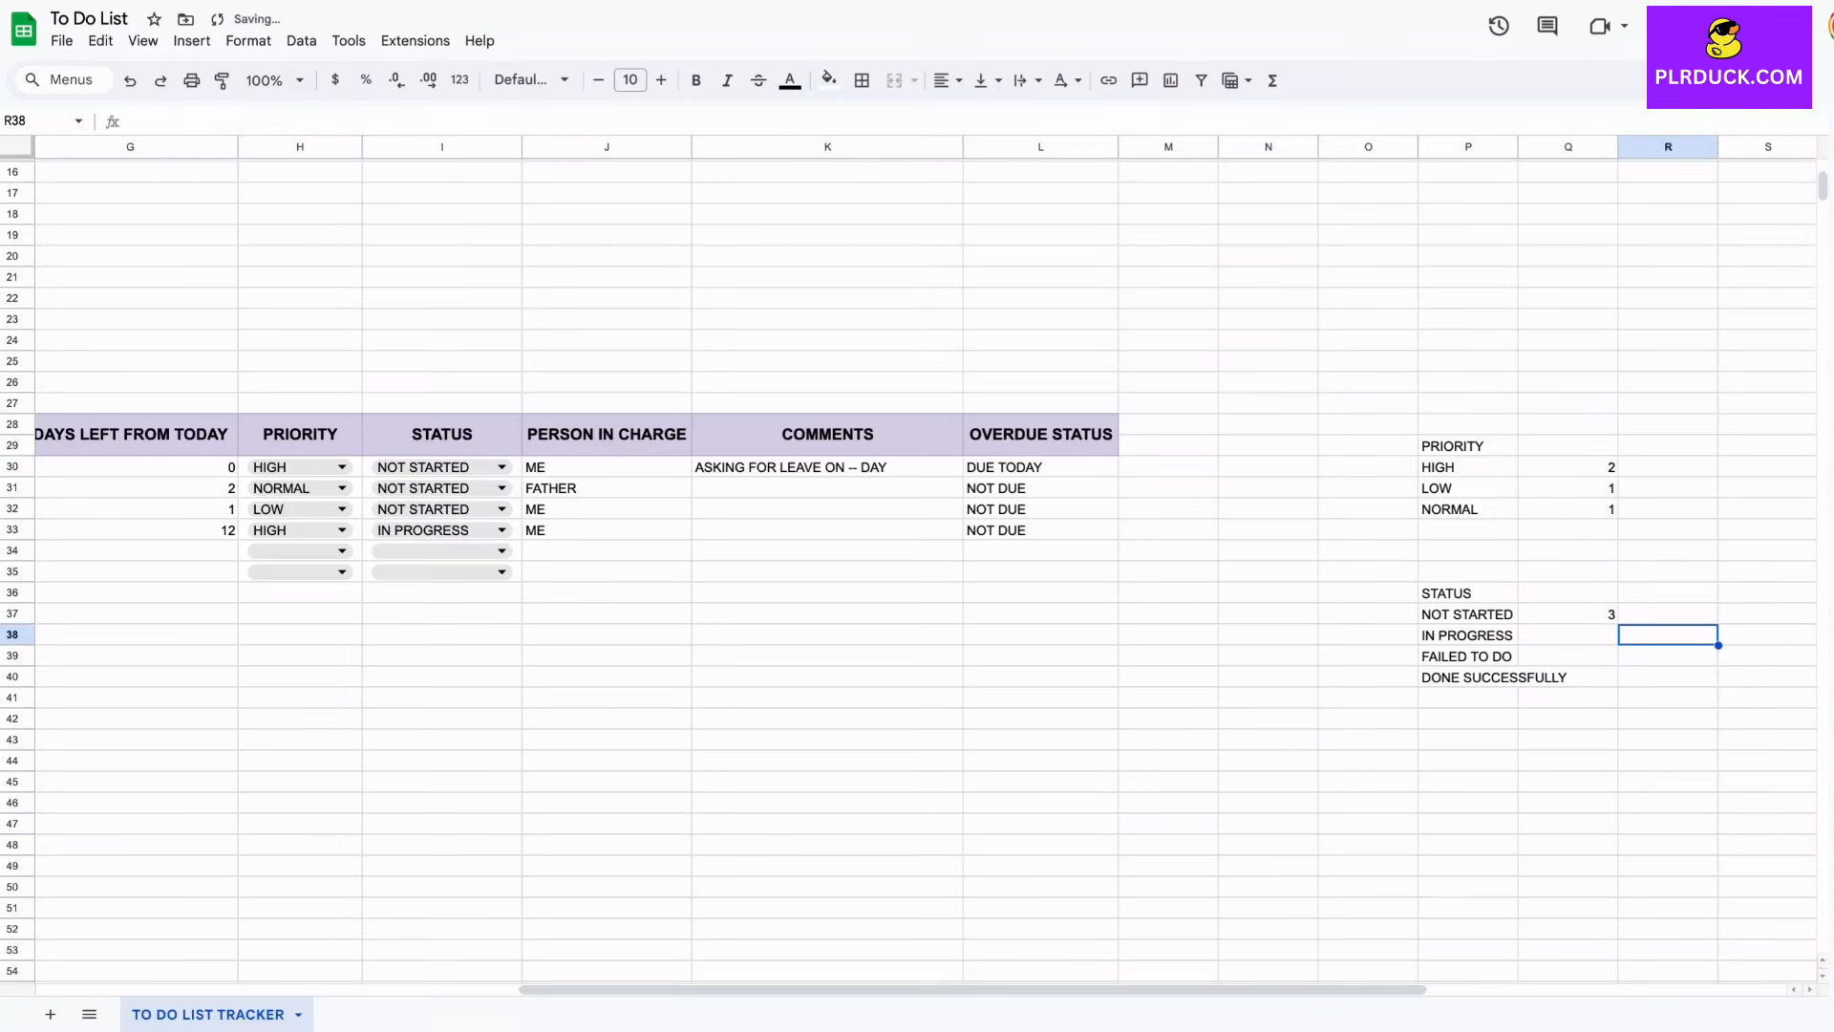
Step: Enter =COUNTIF(I30:I33,"IN PROGRESS") in cell Q38 beside the IN PROGRESS label
left_click(1567, 636)
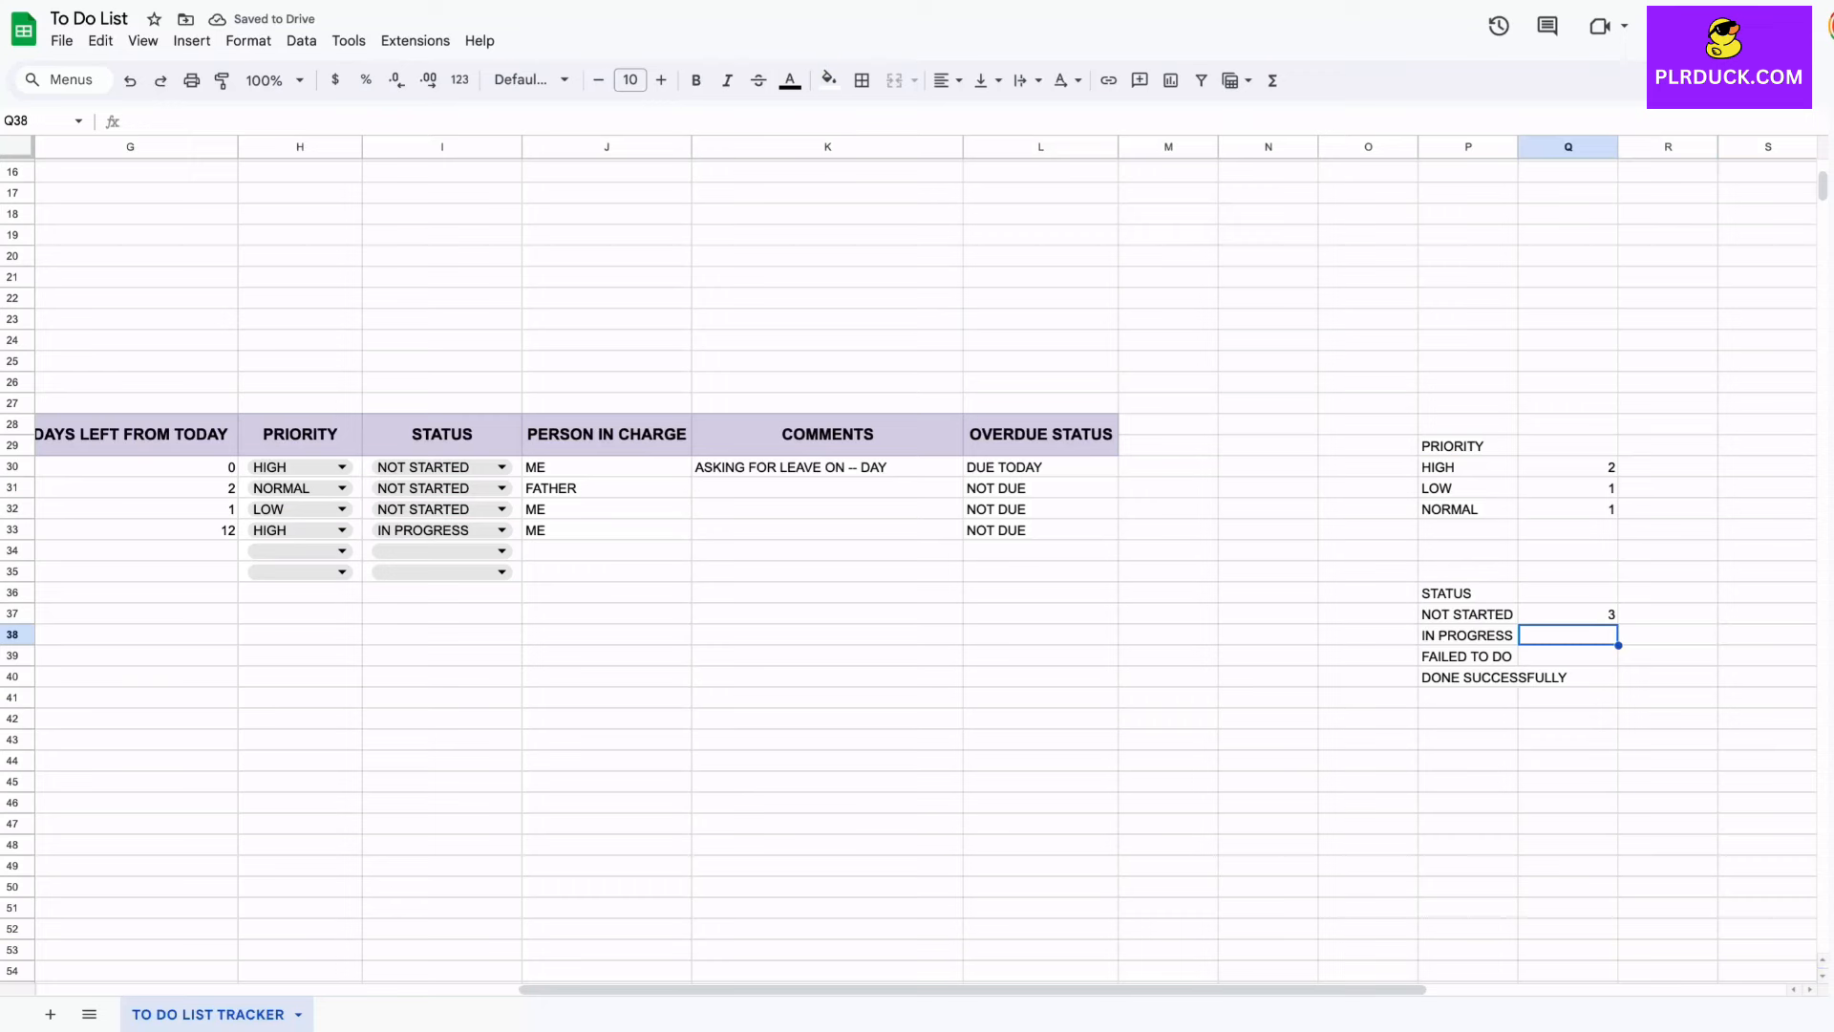
type("=")
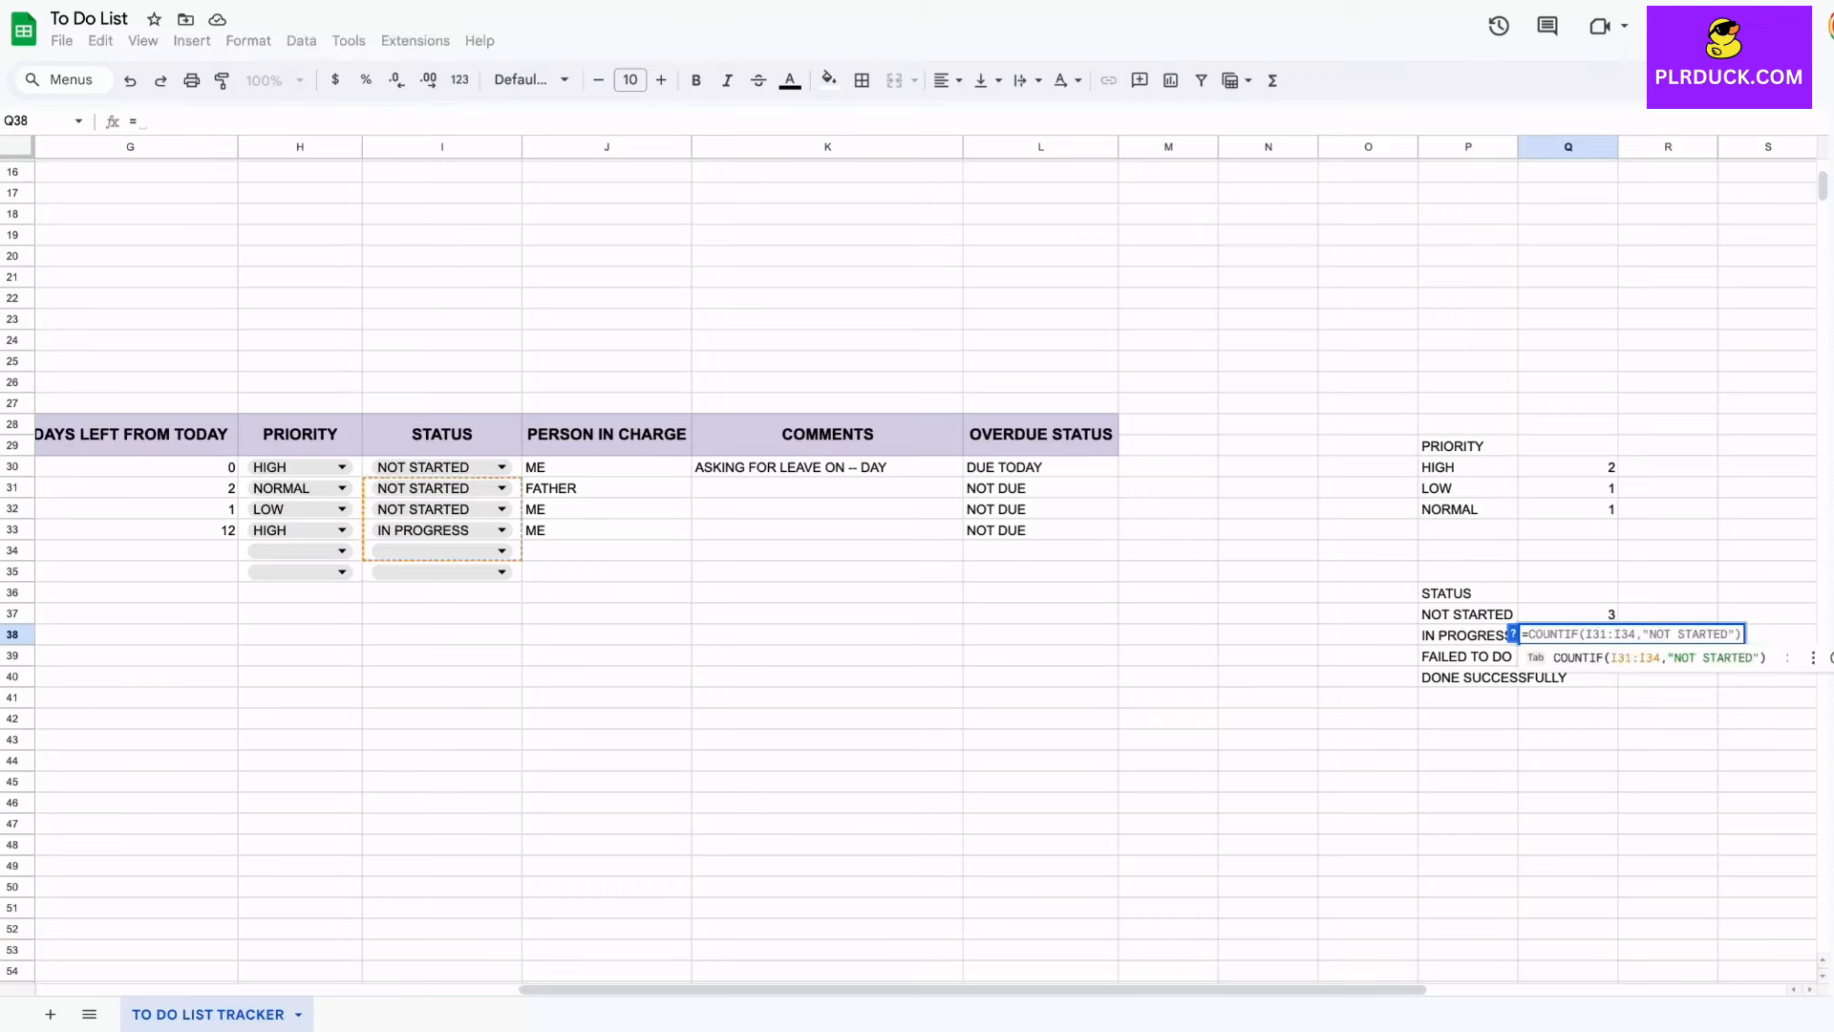
type("COUNTIF")
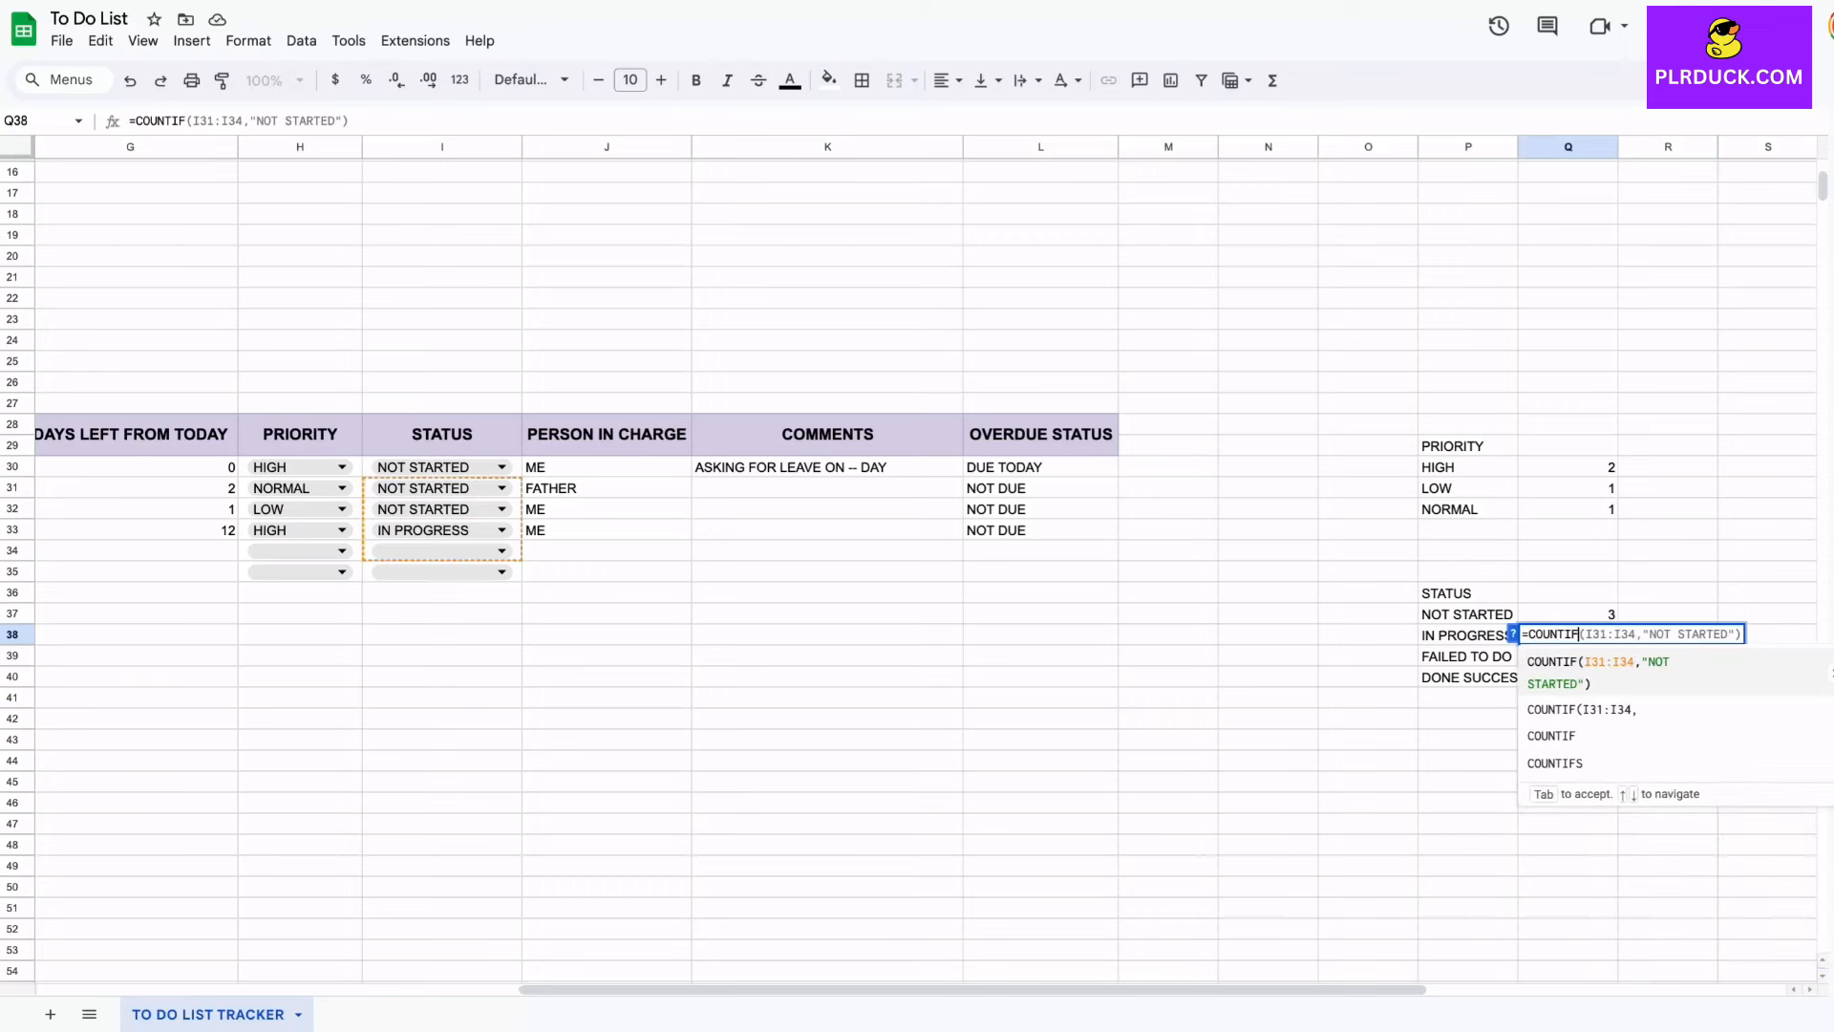
type("(")
left_click_drag(442, 466, 442, 529)
type(",\"IN ")
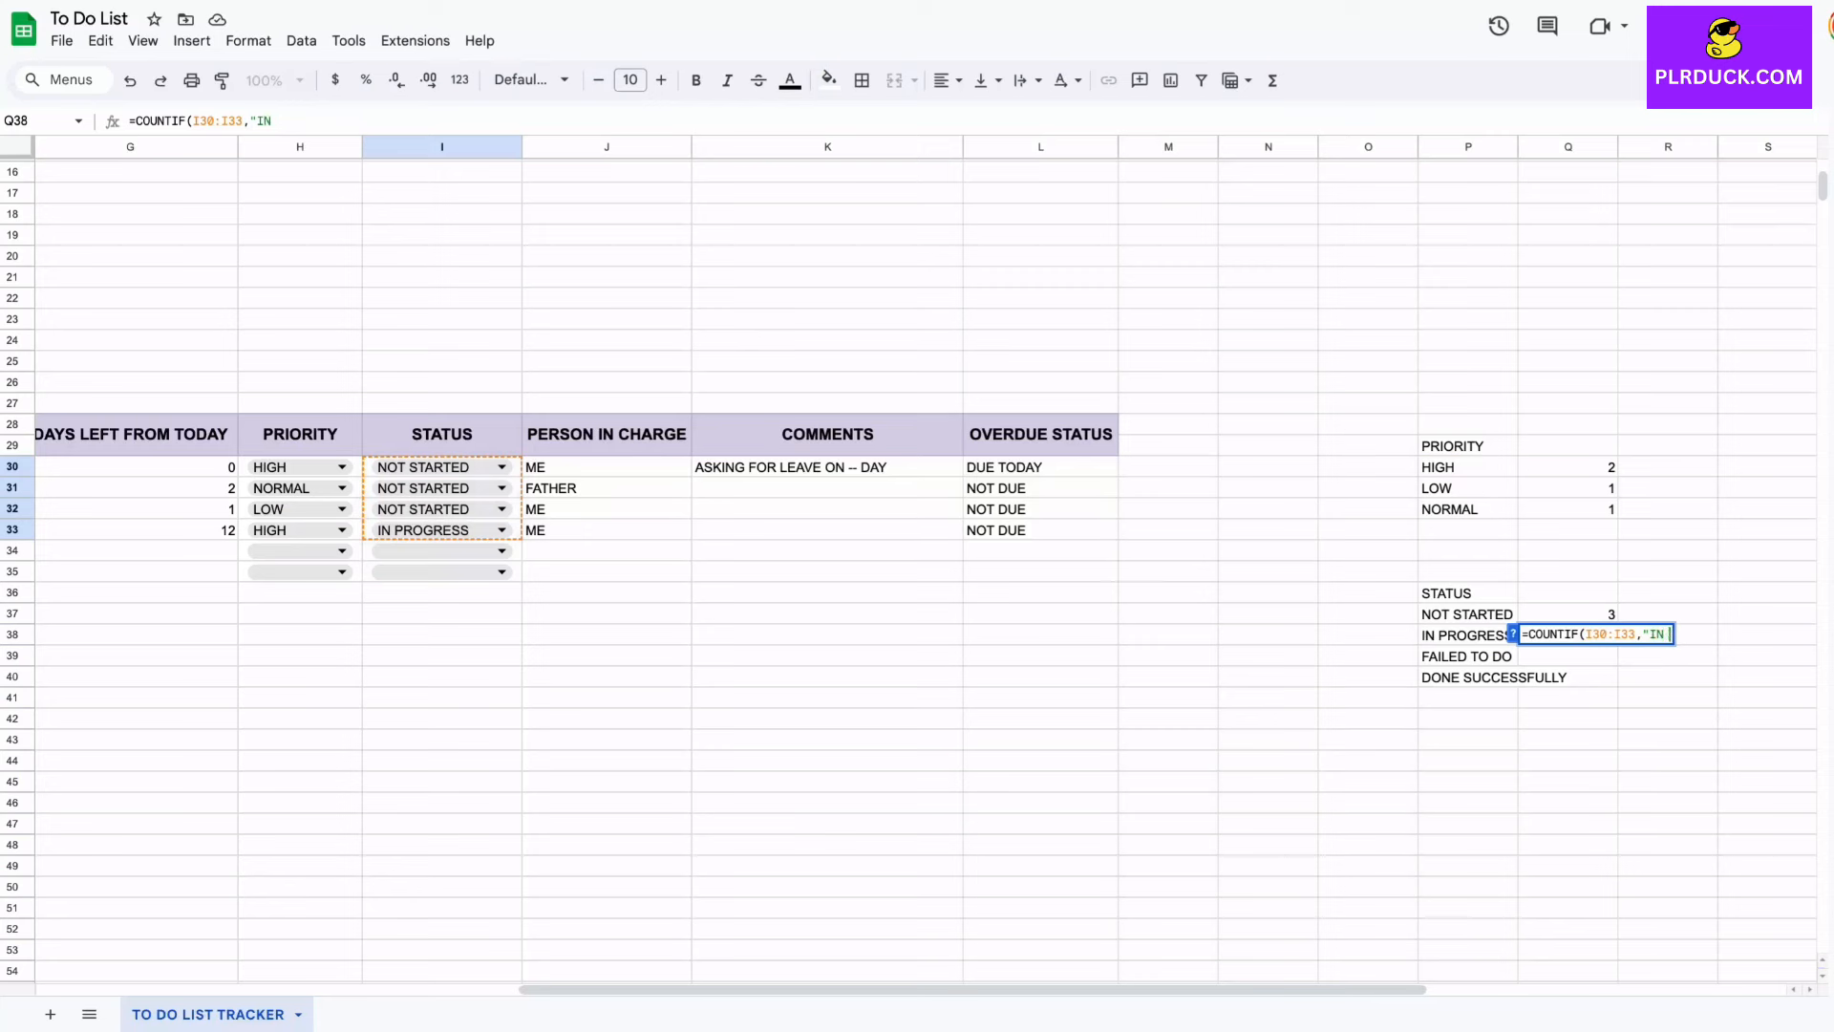
type("PREGRE")
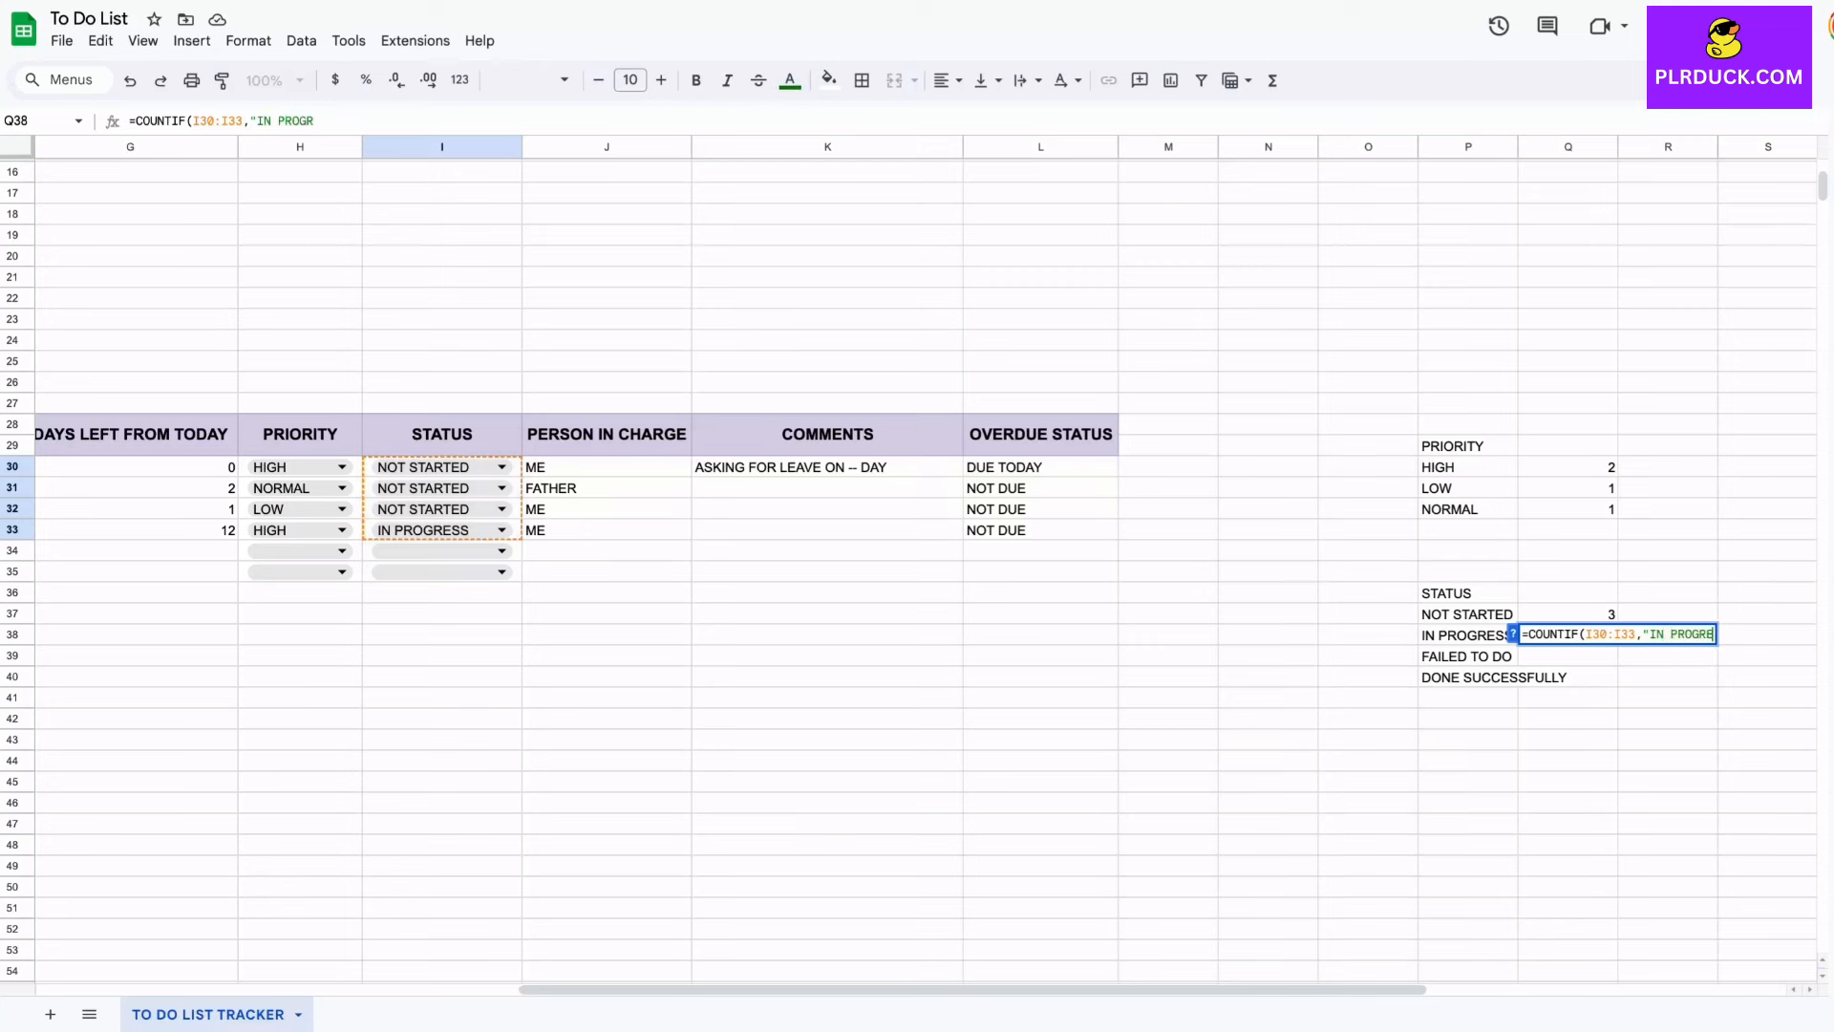
type("SS\")")
key("Return")
Step: Make the range in cell Q38's COUNTIF formula absolute as $I$30:$I$33
left_click(1568, 635)
left_click(190, 121)
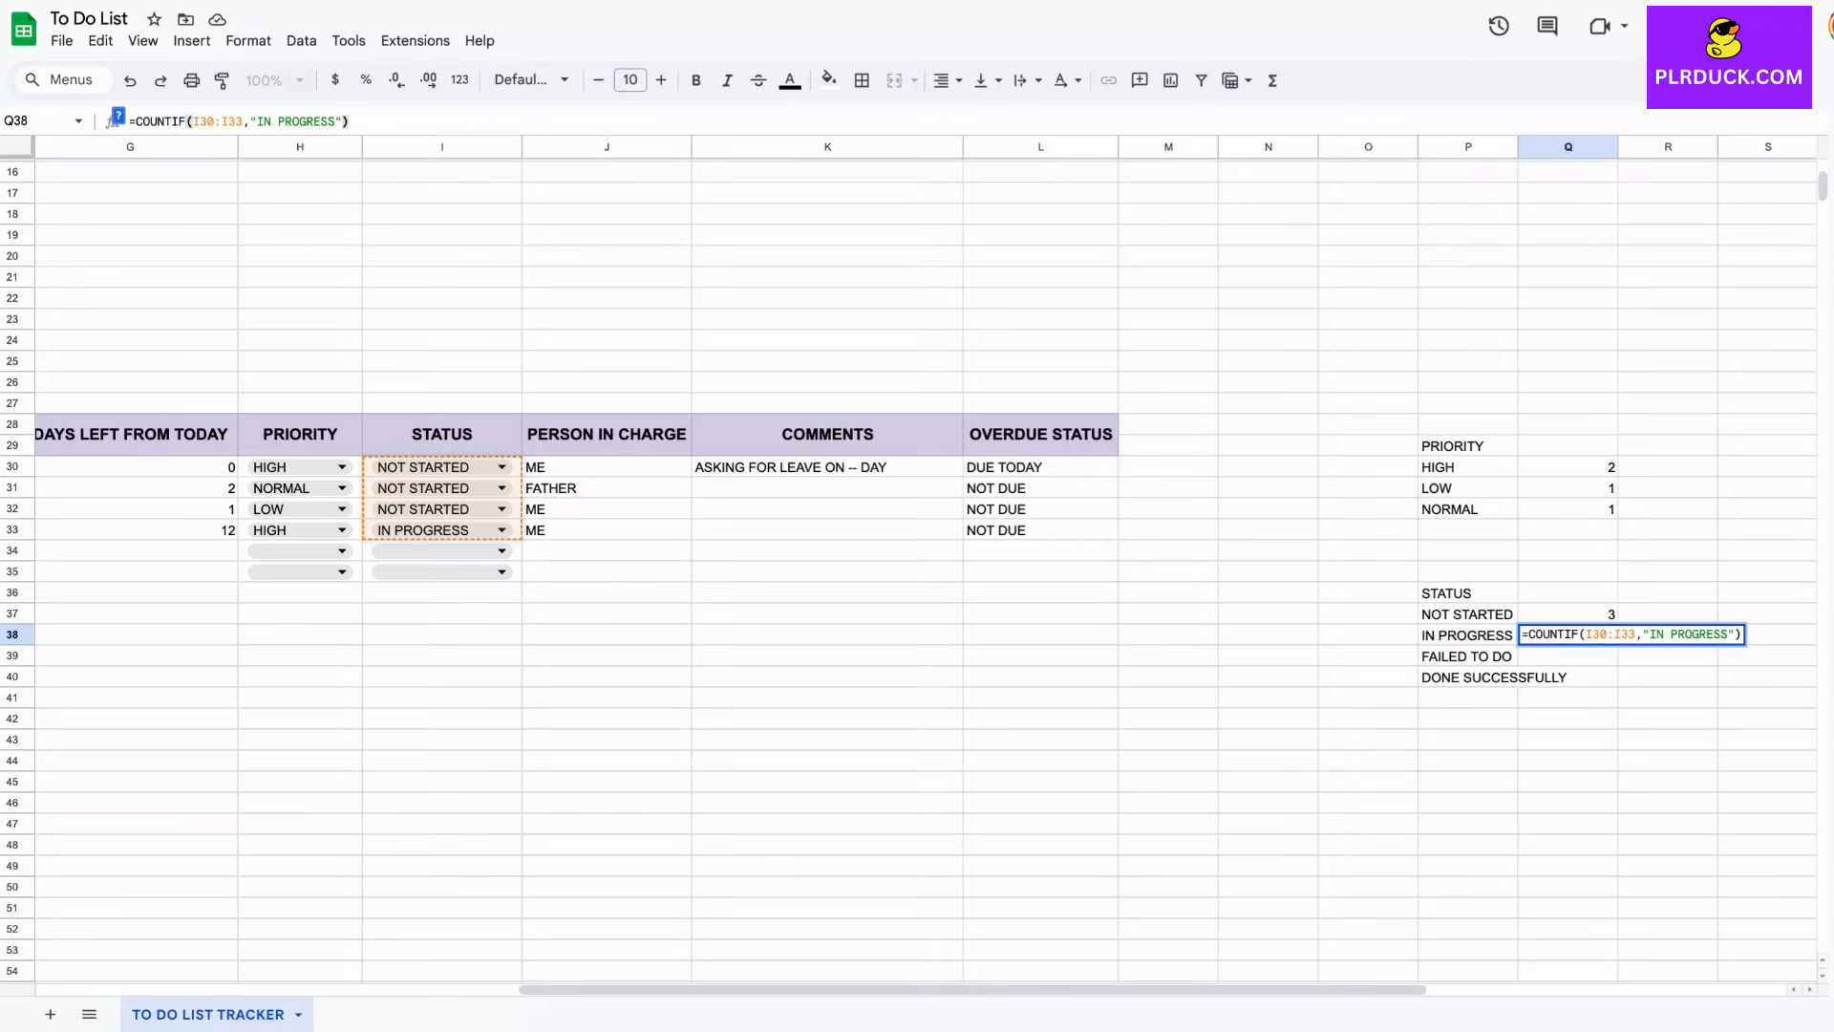
type("$")
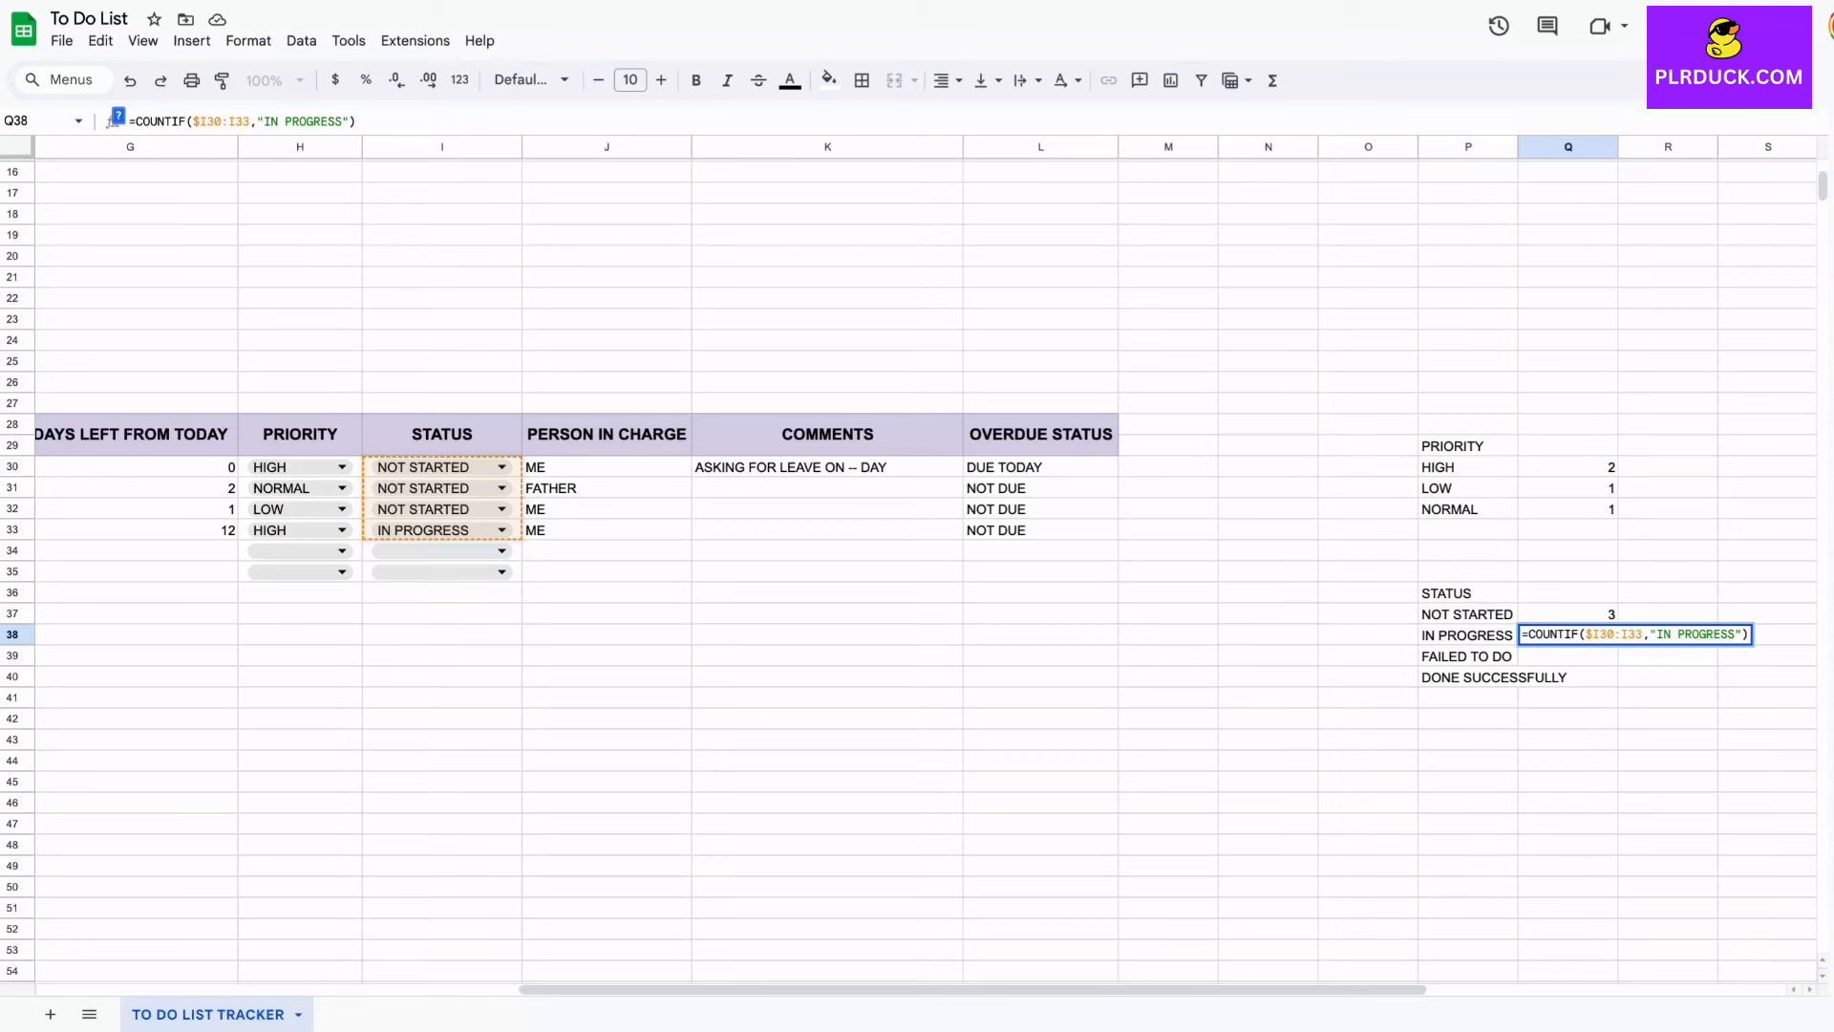
left_click(208, 122)
type("$")
left_click(237, 122)
type("$")
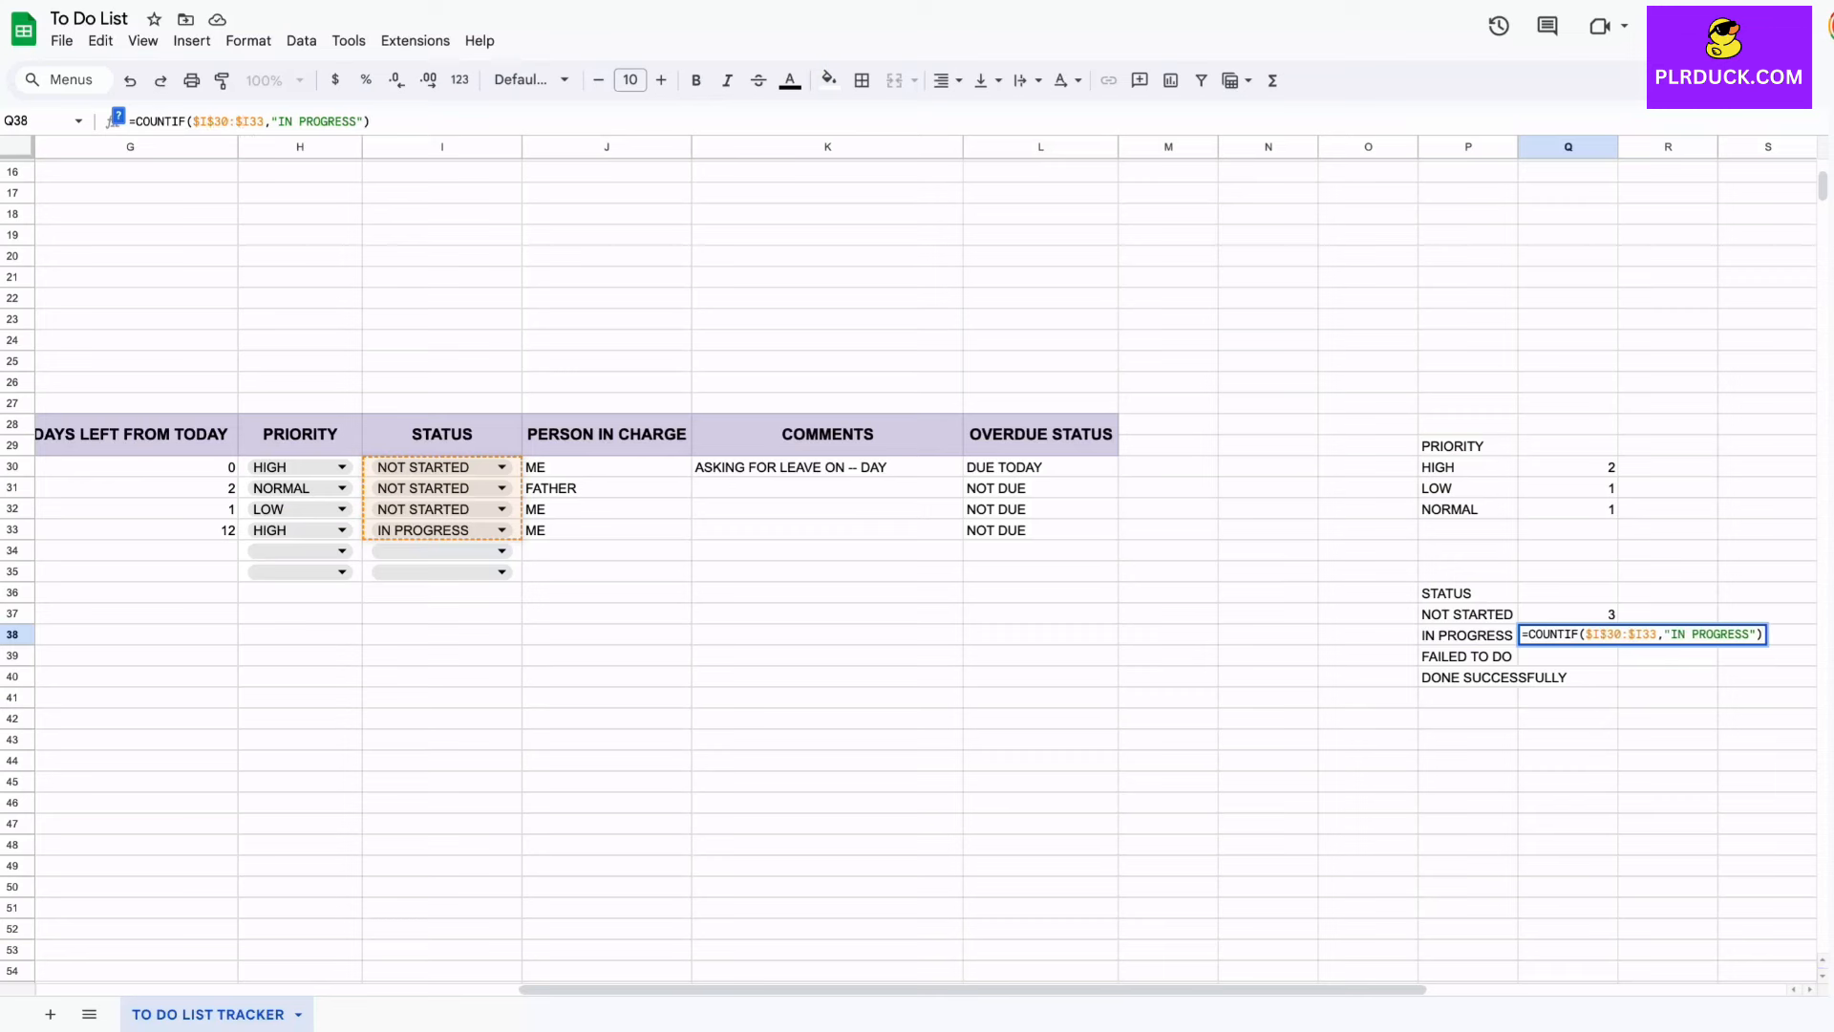
type("$")
key("Return")
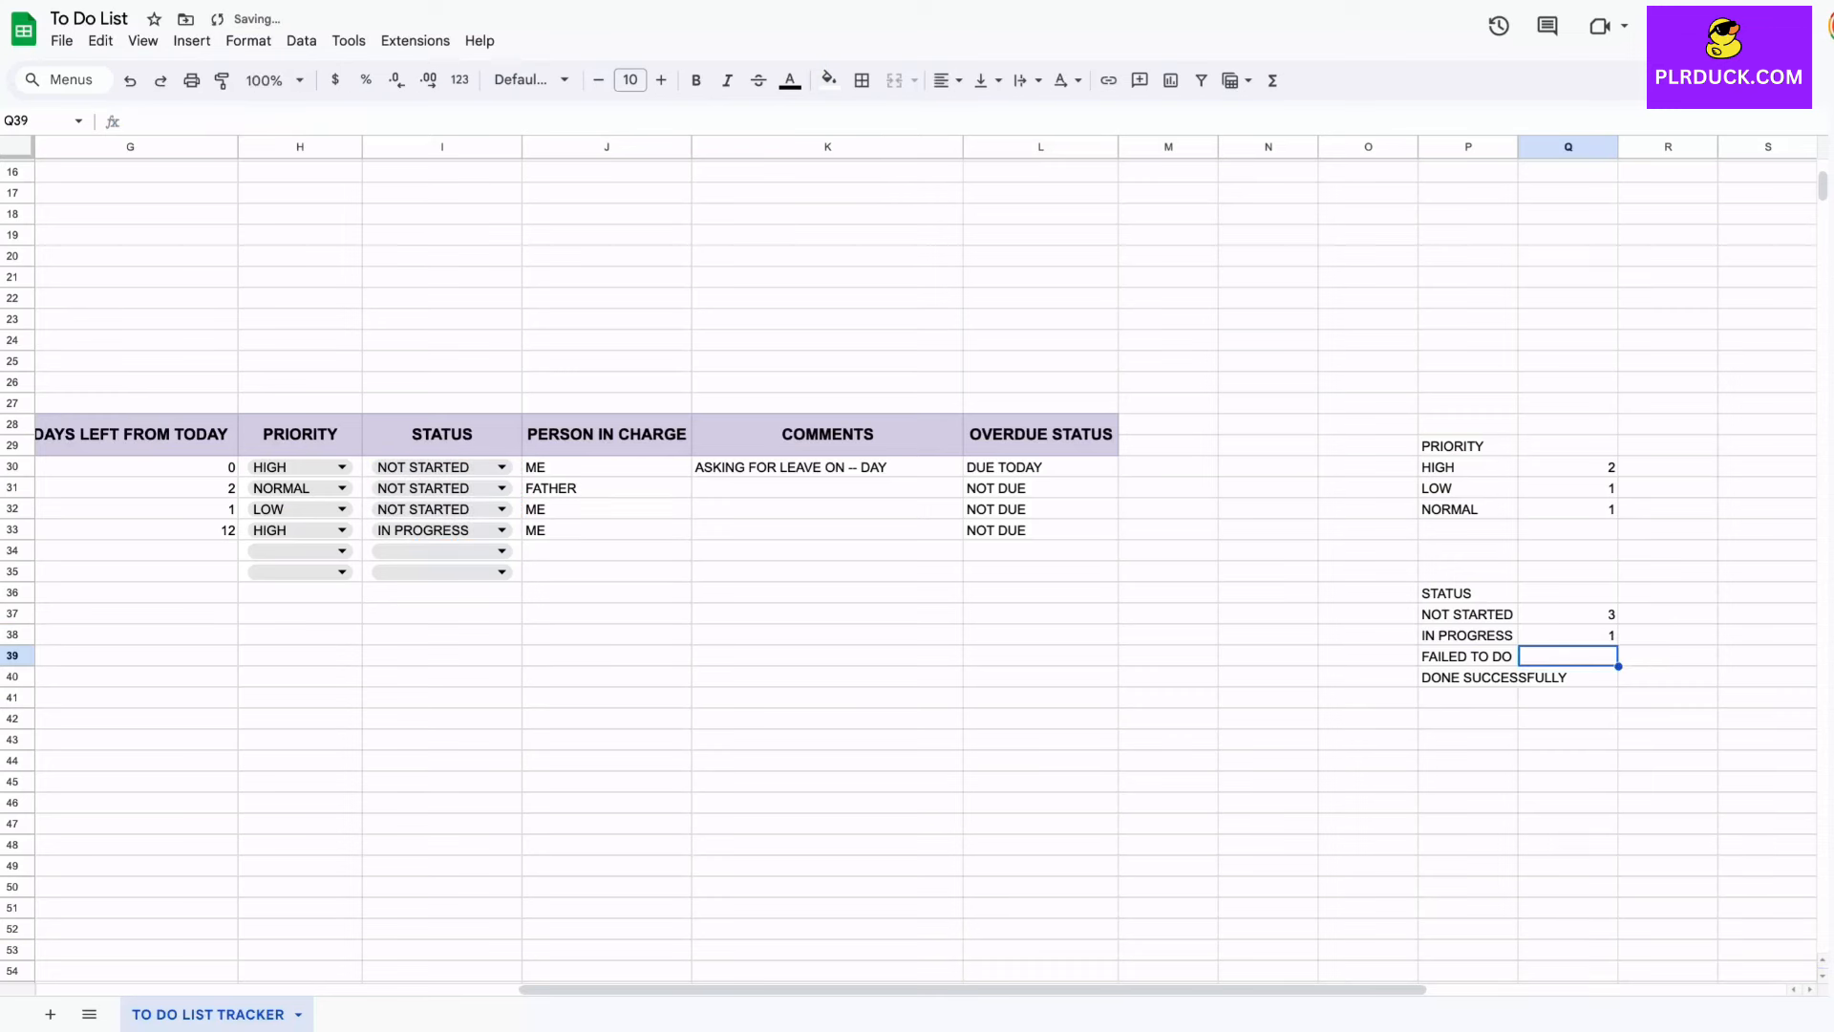
Step: Copy the COUNTIF formula from cell Q38 down into cells Q39:Q40
left_click(1568, 635)
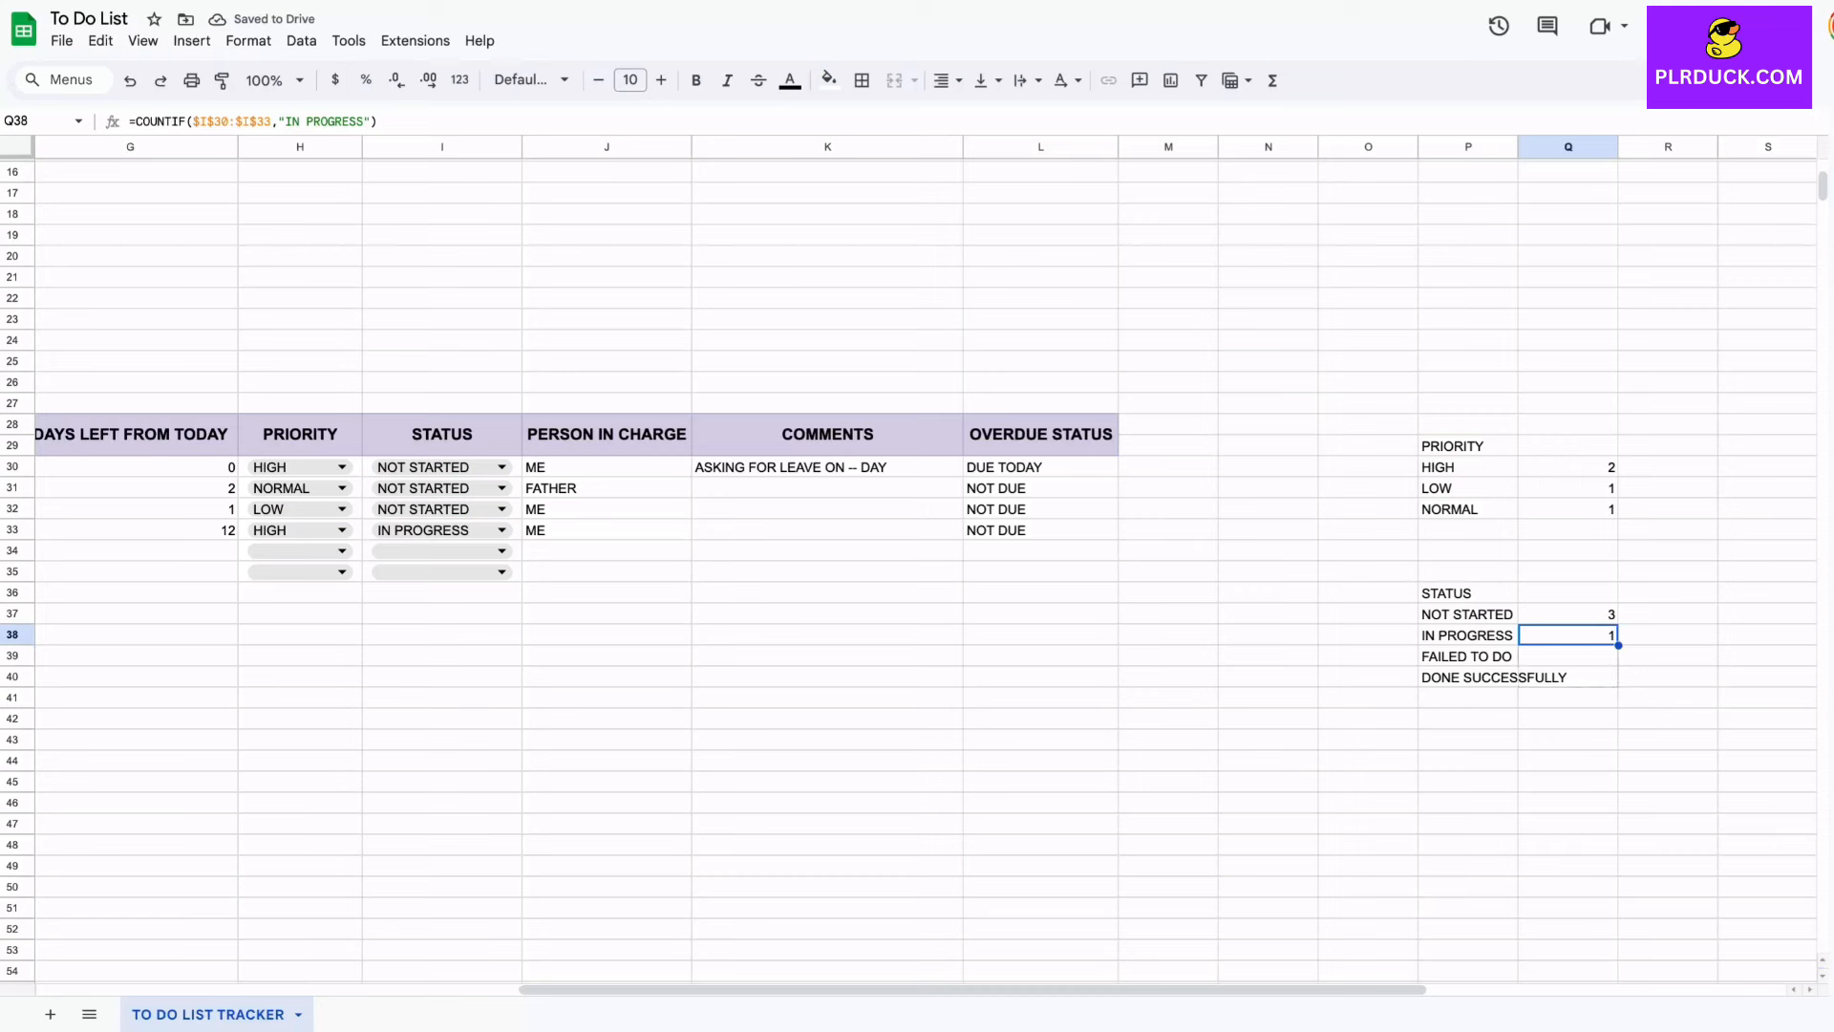
left_click_drag(1618, 646, 1614, 678)
left_click(1567, 657)
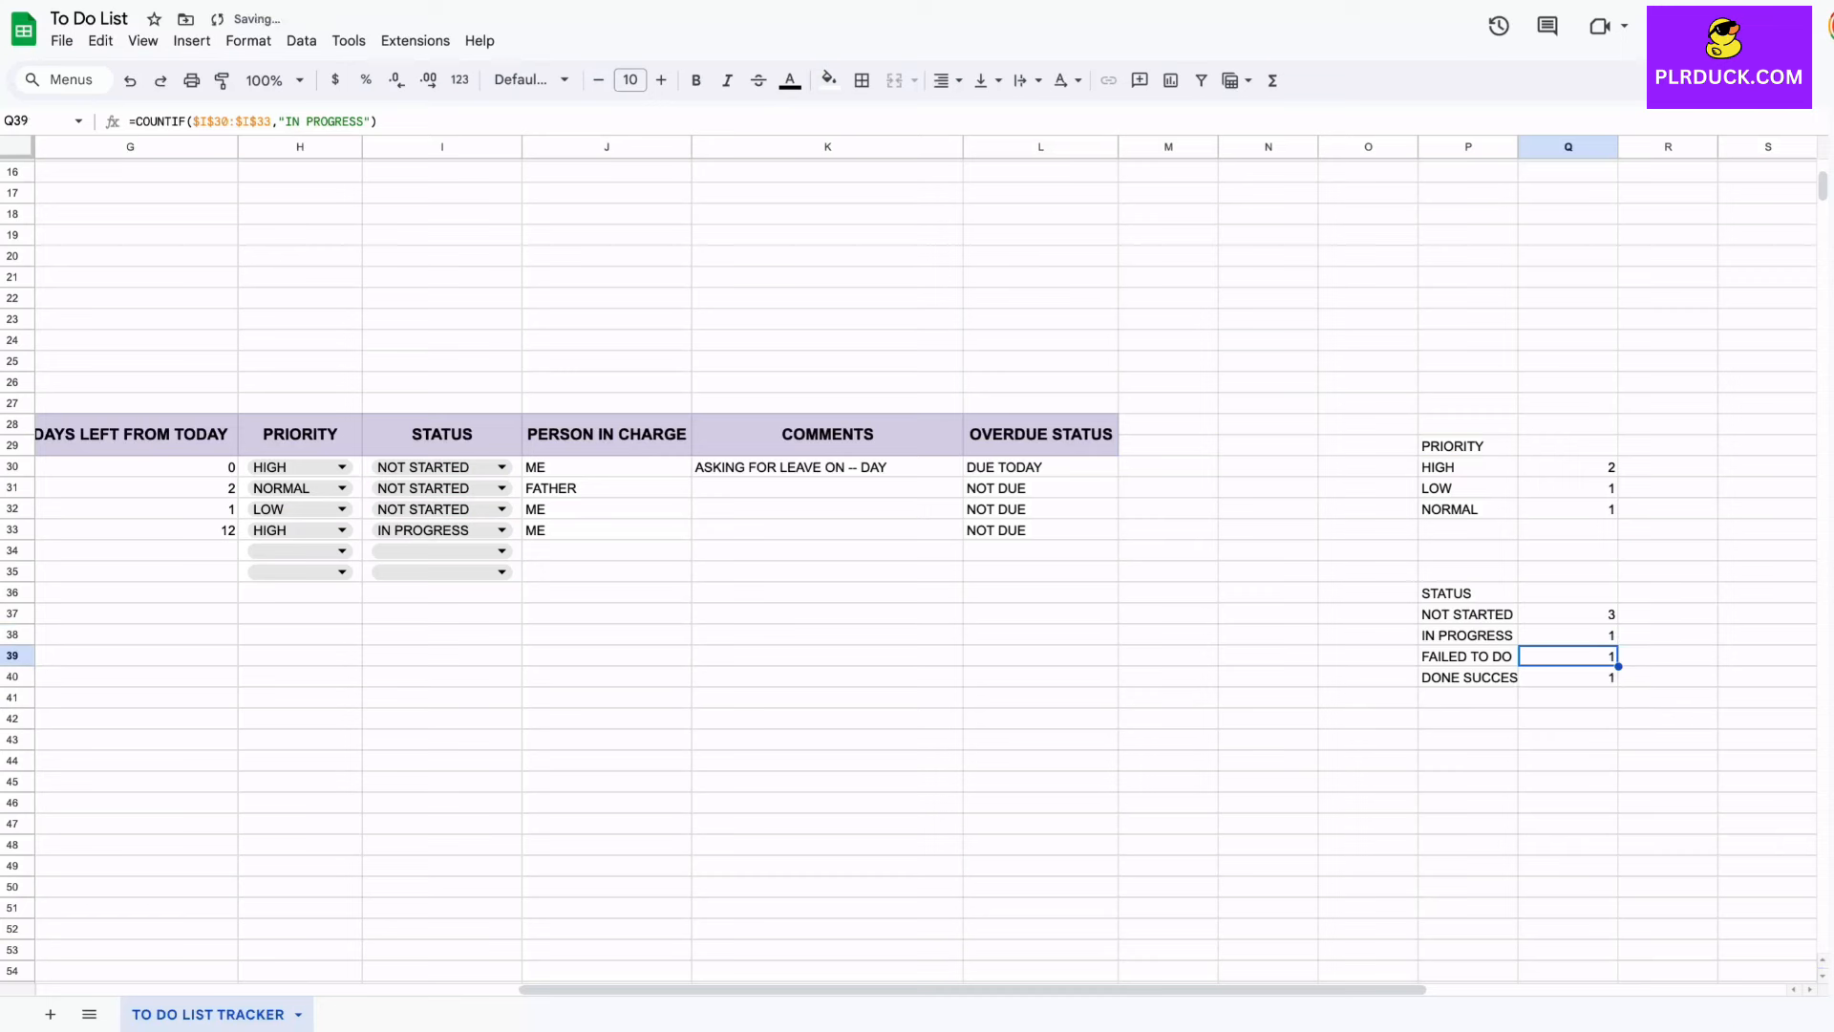
Step: Replace the criterion in cell Q39's COUNTIF formula with FAILED TO DO, copied from its label in P39
left_click(1469, 656)
key("ctrl+c")
left_click(1568, 656)
double_click(1567, 656)
left_click_drag(1763, 656, 1679, 656)
key("ctrl+v")
key("Return")
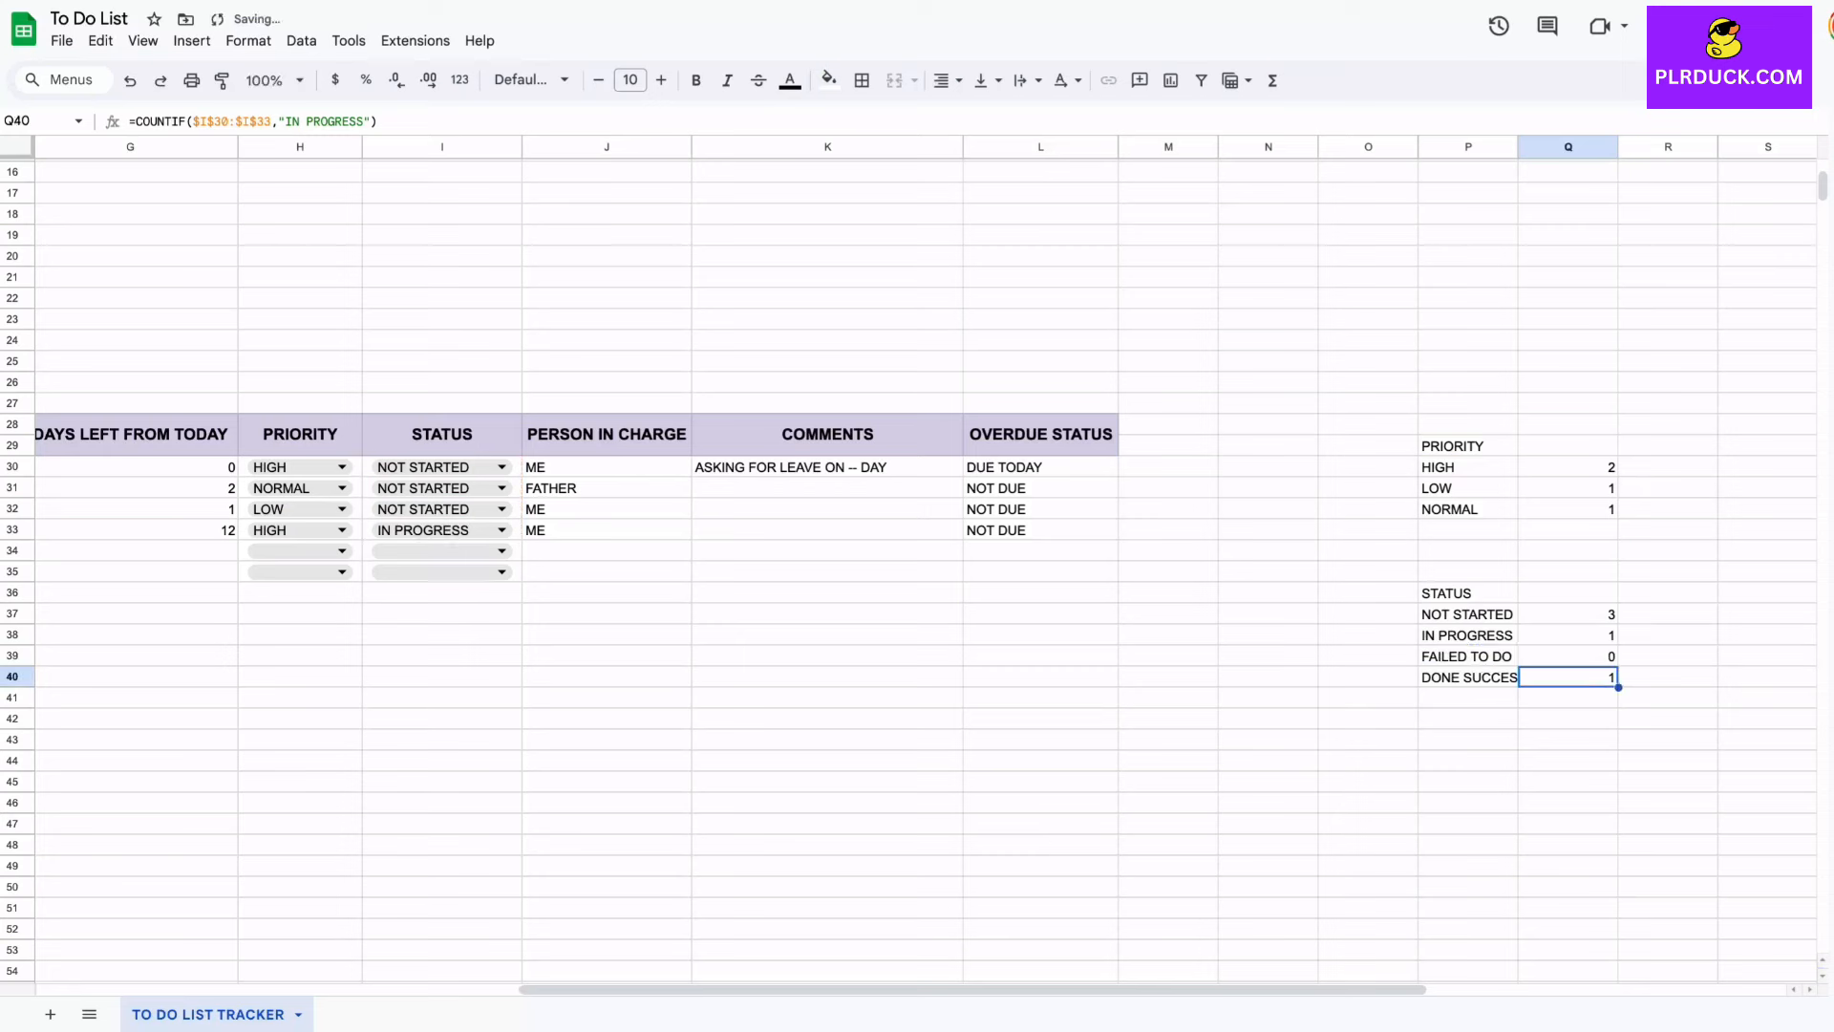
Step: Replace the criterion in cell Q40's COUNTIF formula with DONE SUCCESSFULLY, copied from P40, and check the status count formulas in Q37:Q40
key("Left")
key("ctrl+c")
key("Right")
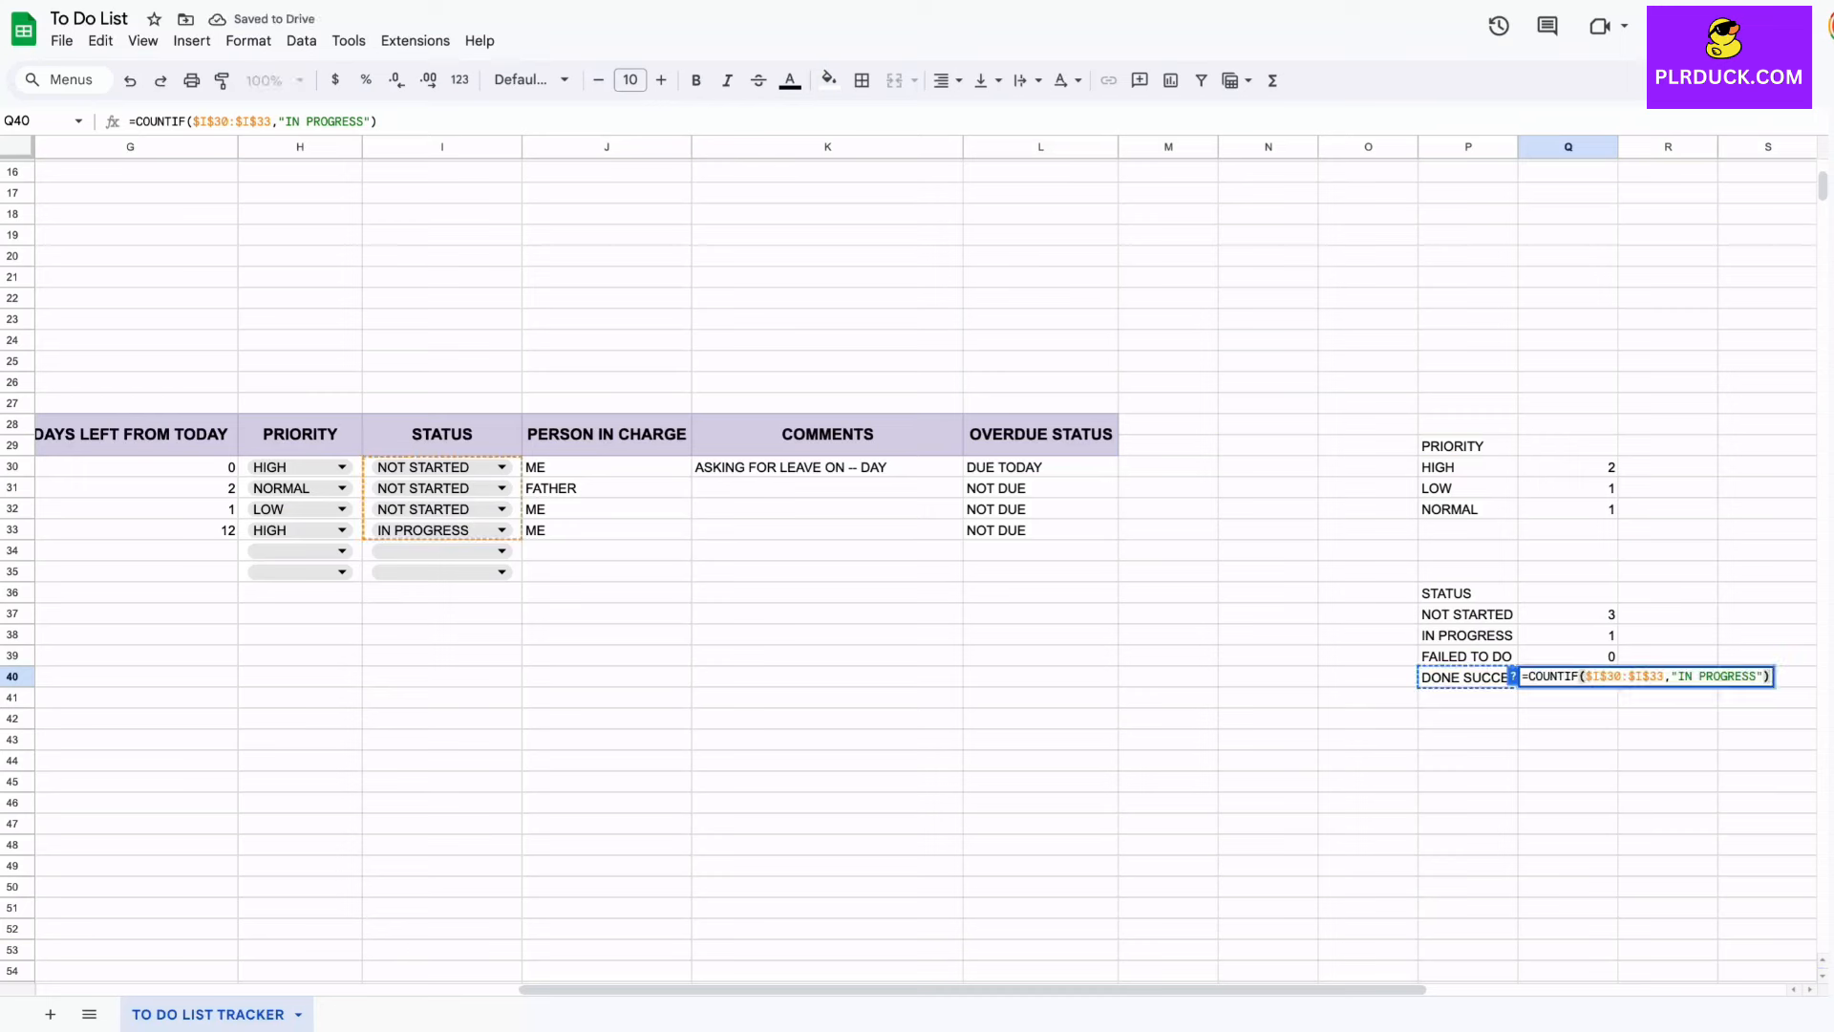
left_click_drag(1757, 676, 1679, 676)
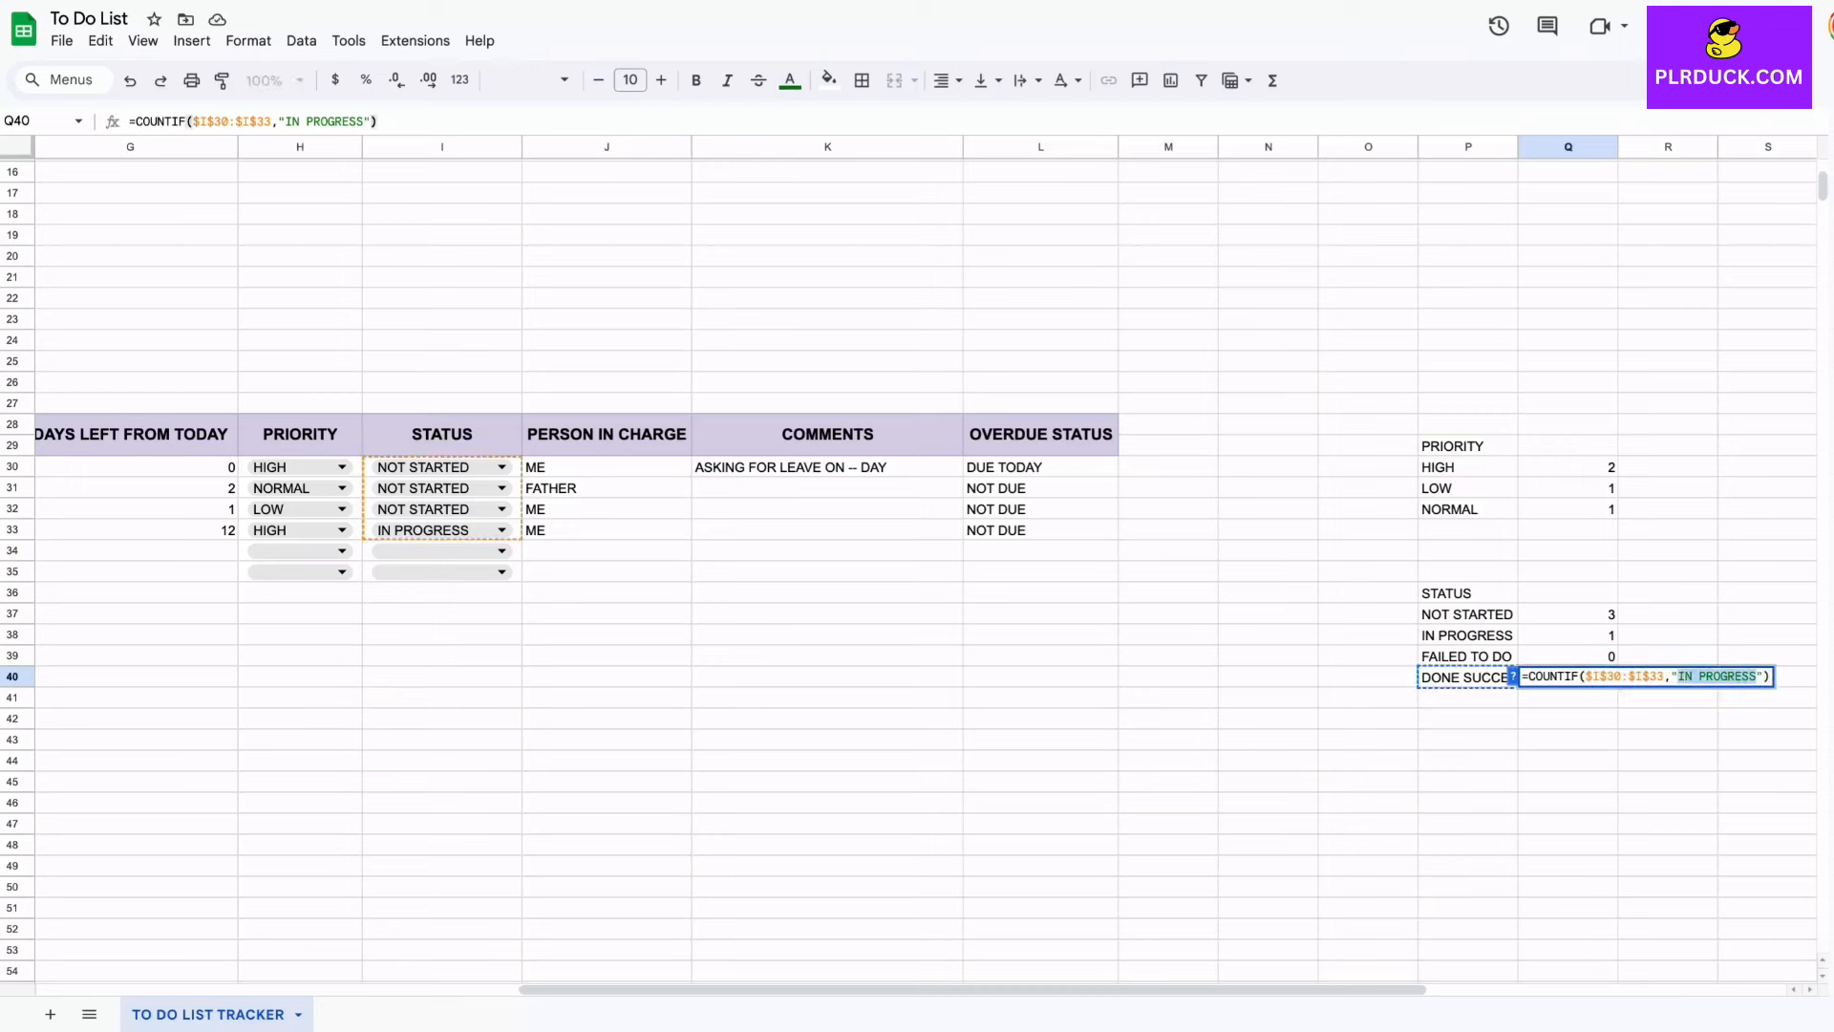
key("super+v")
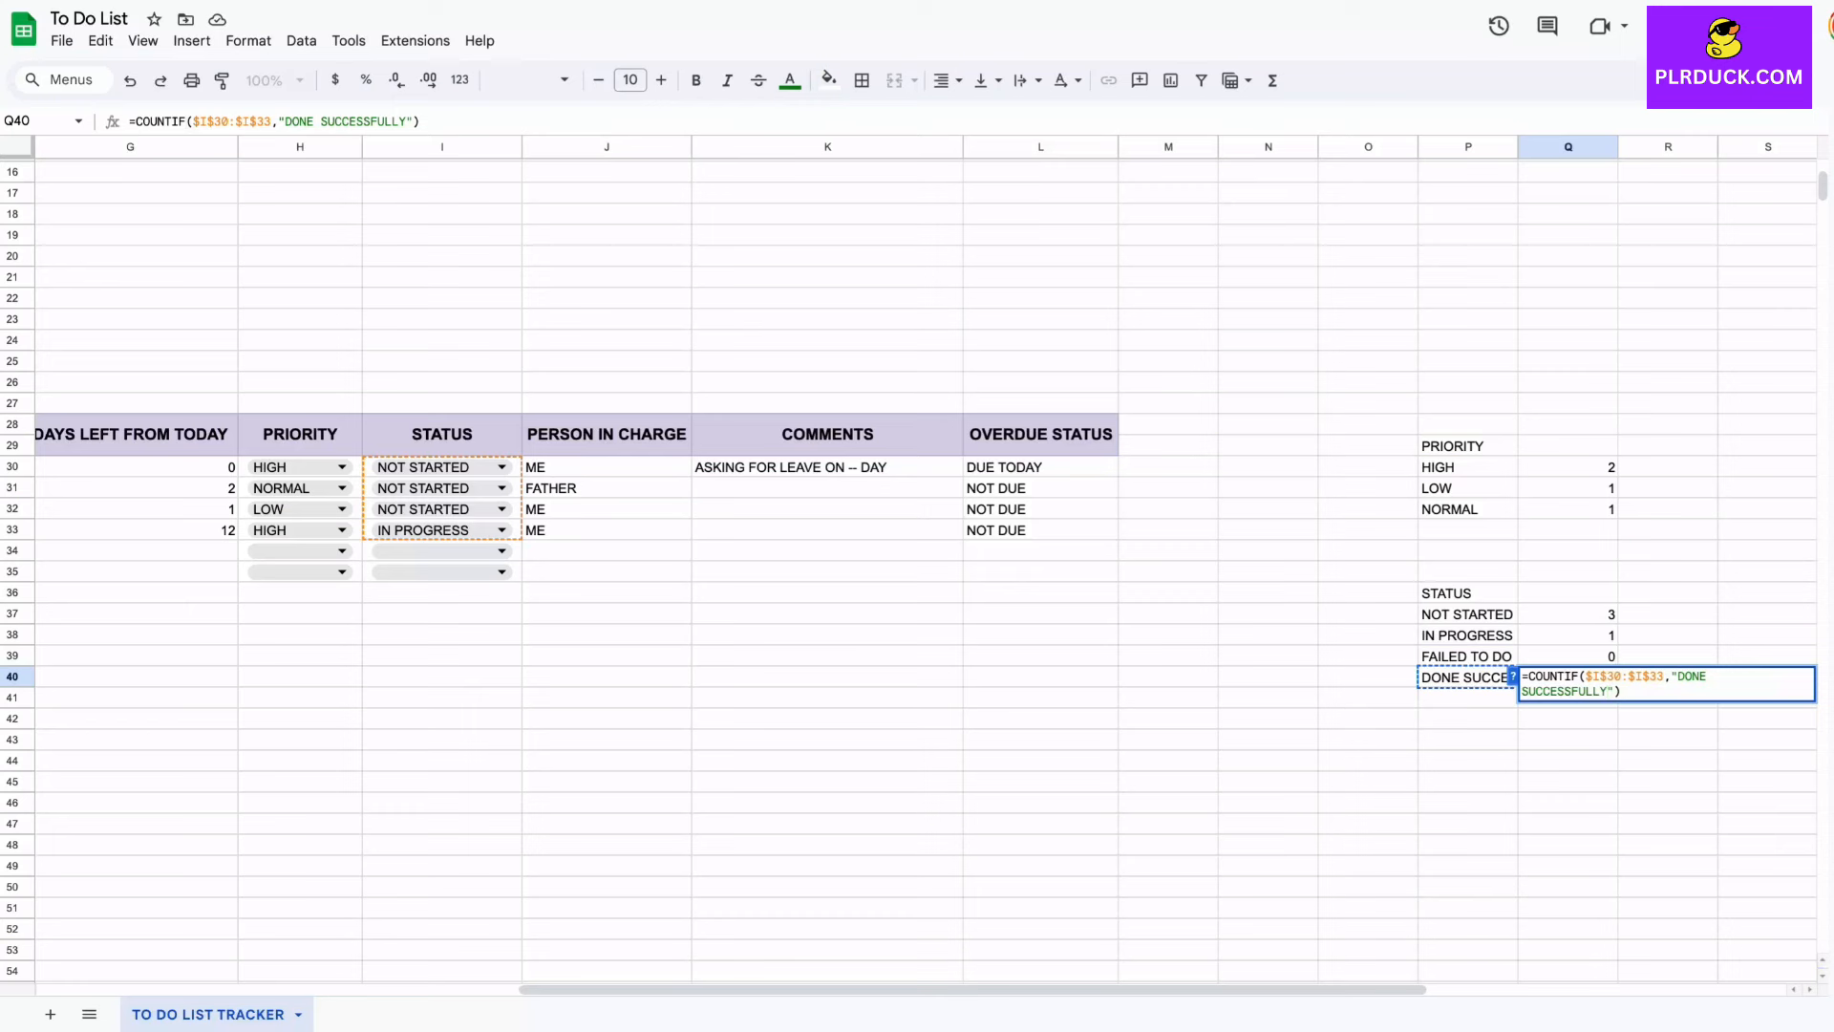
key("Return")
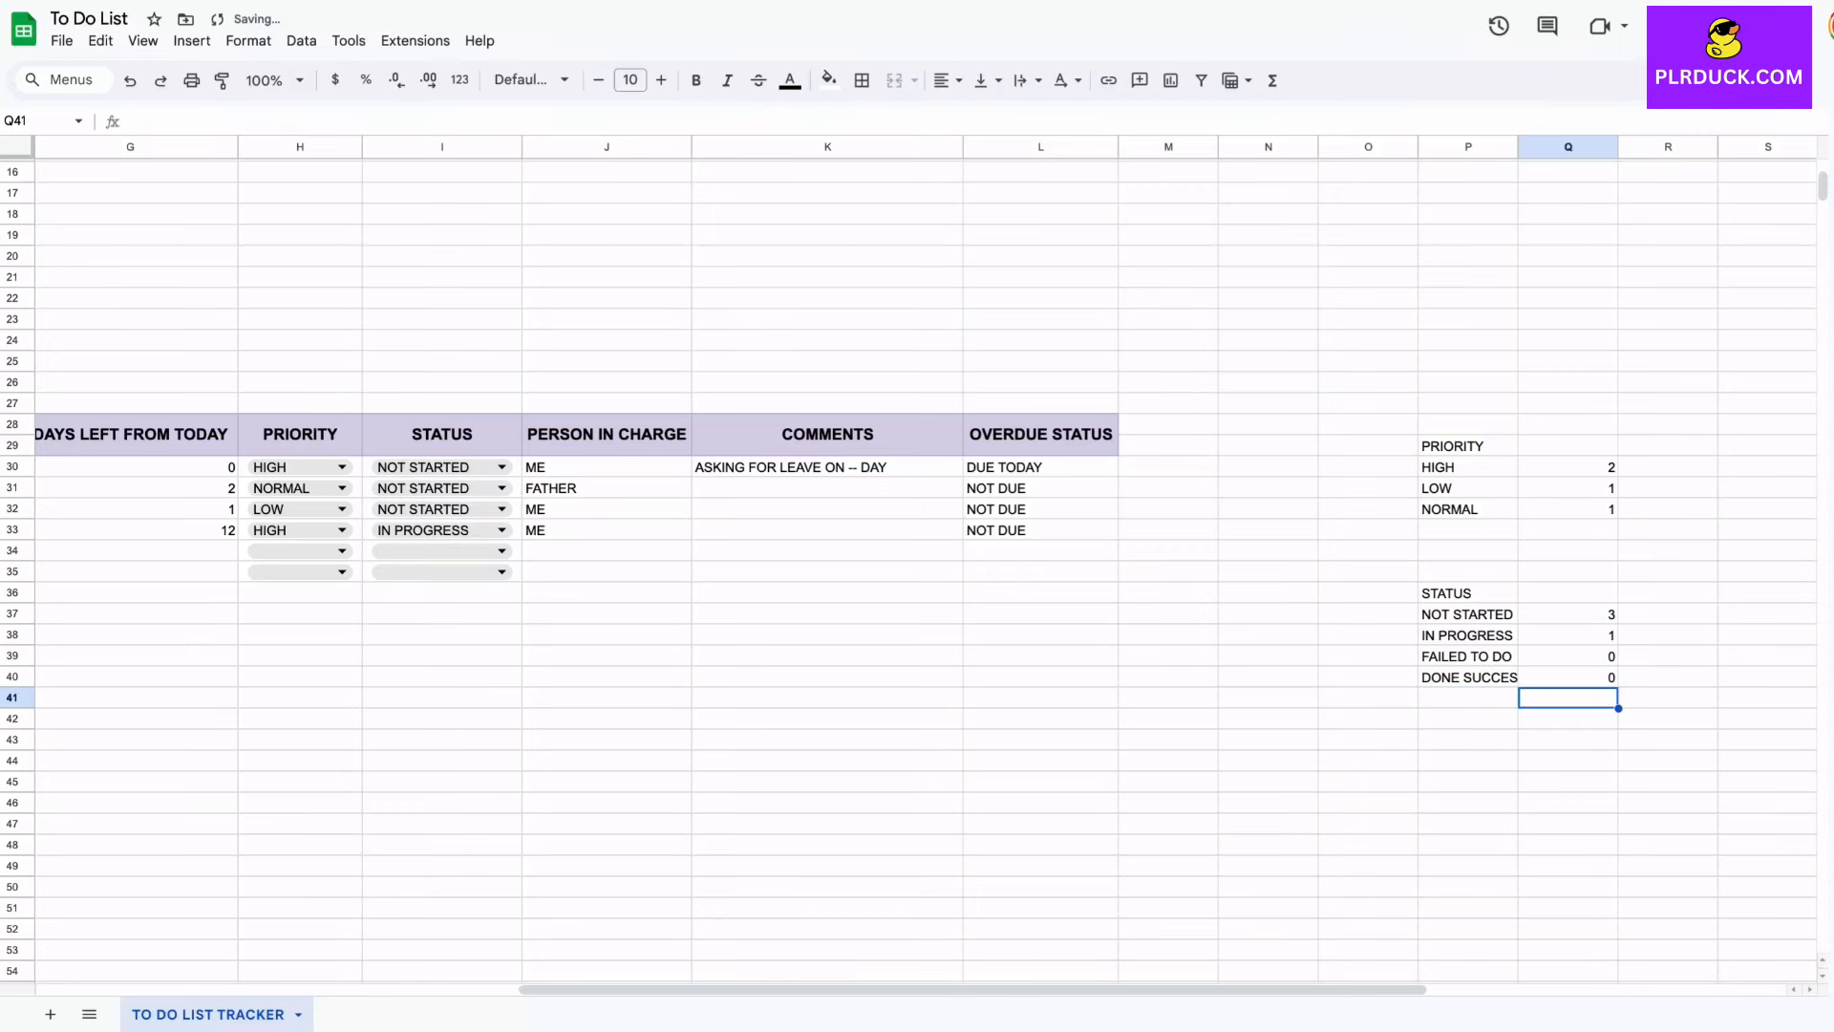
left_click(1567, 656)
left_click(1568, 677)
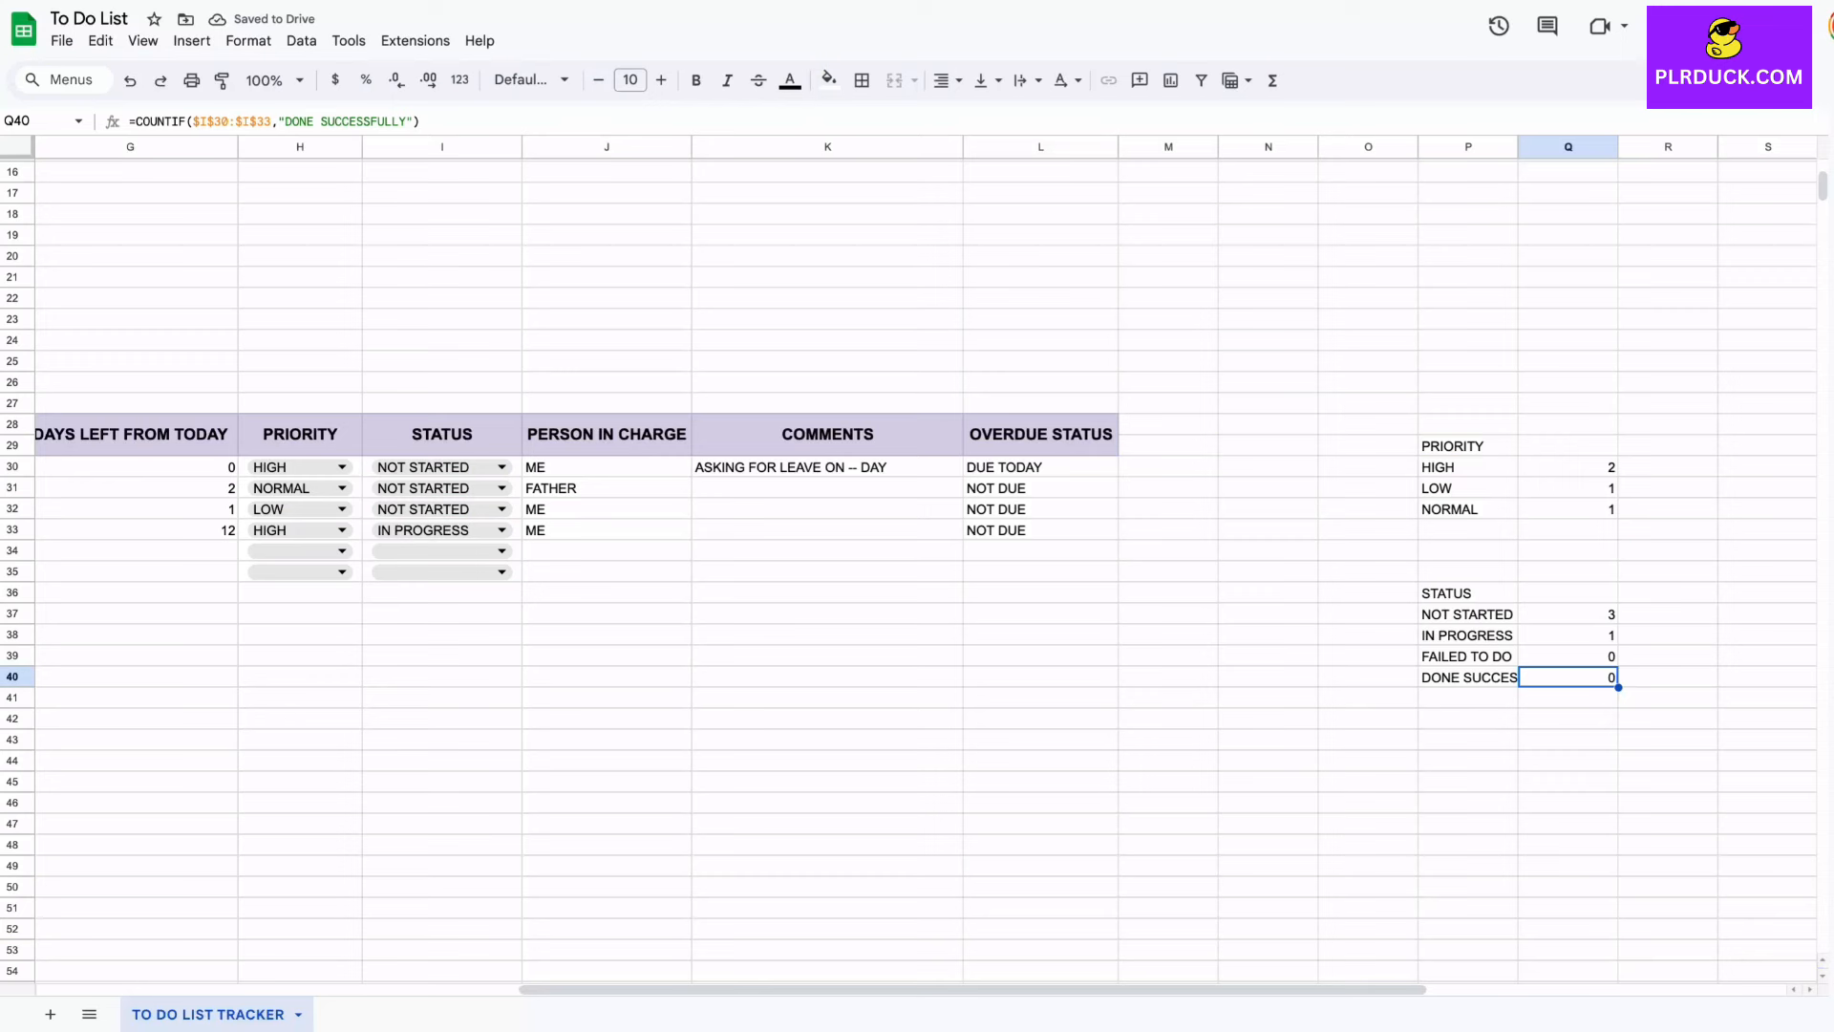
left_click(1567, 593)
left_click(1568, 615)
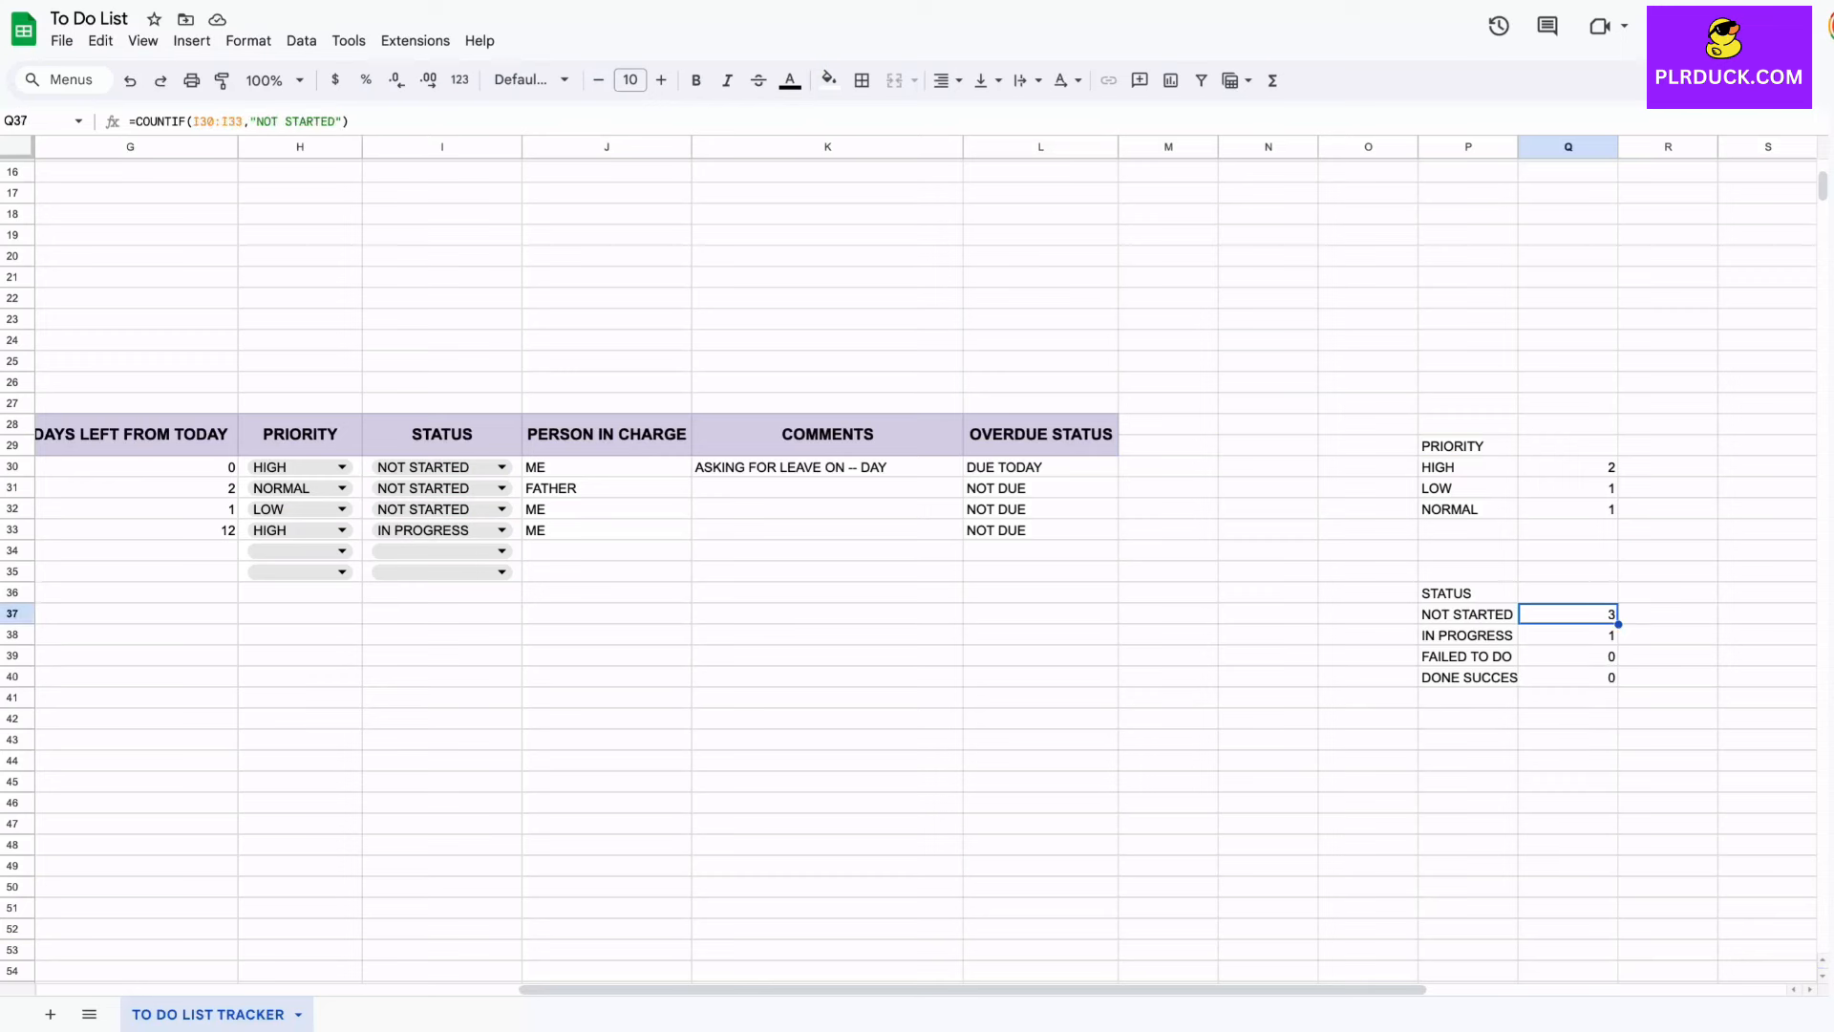
left_click(1568, 635)
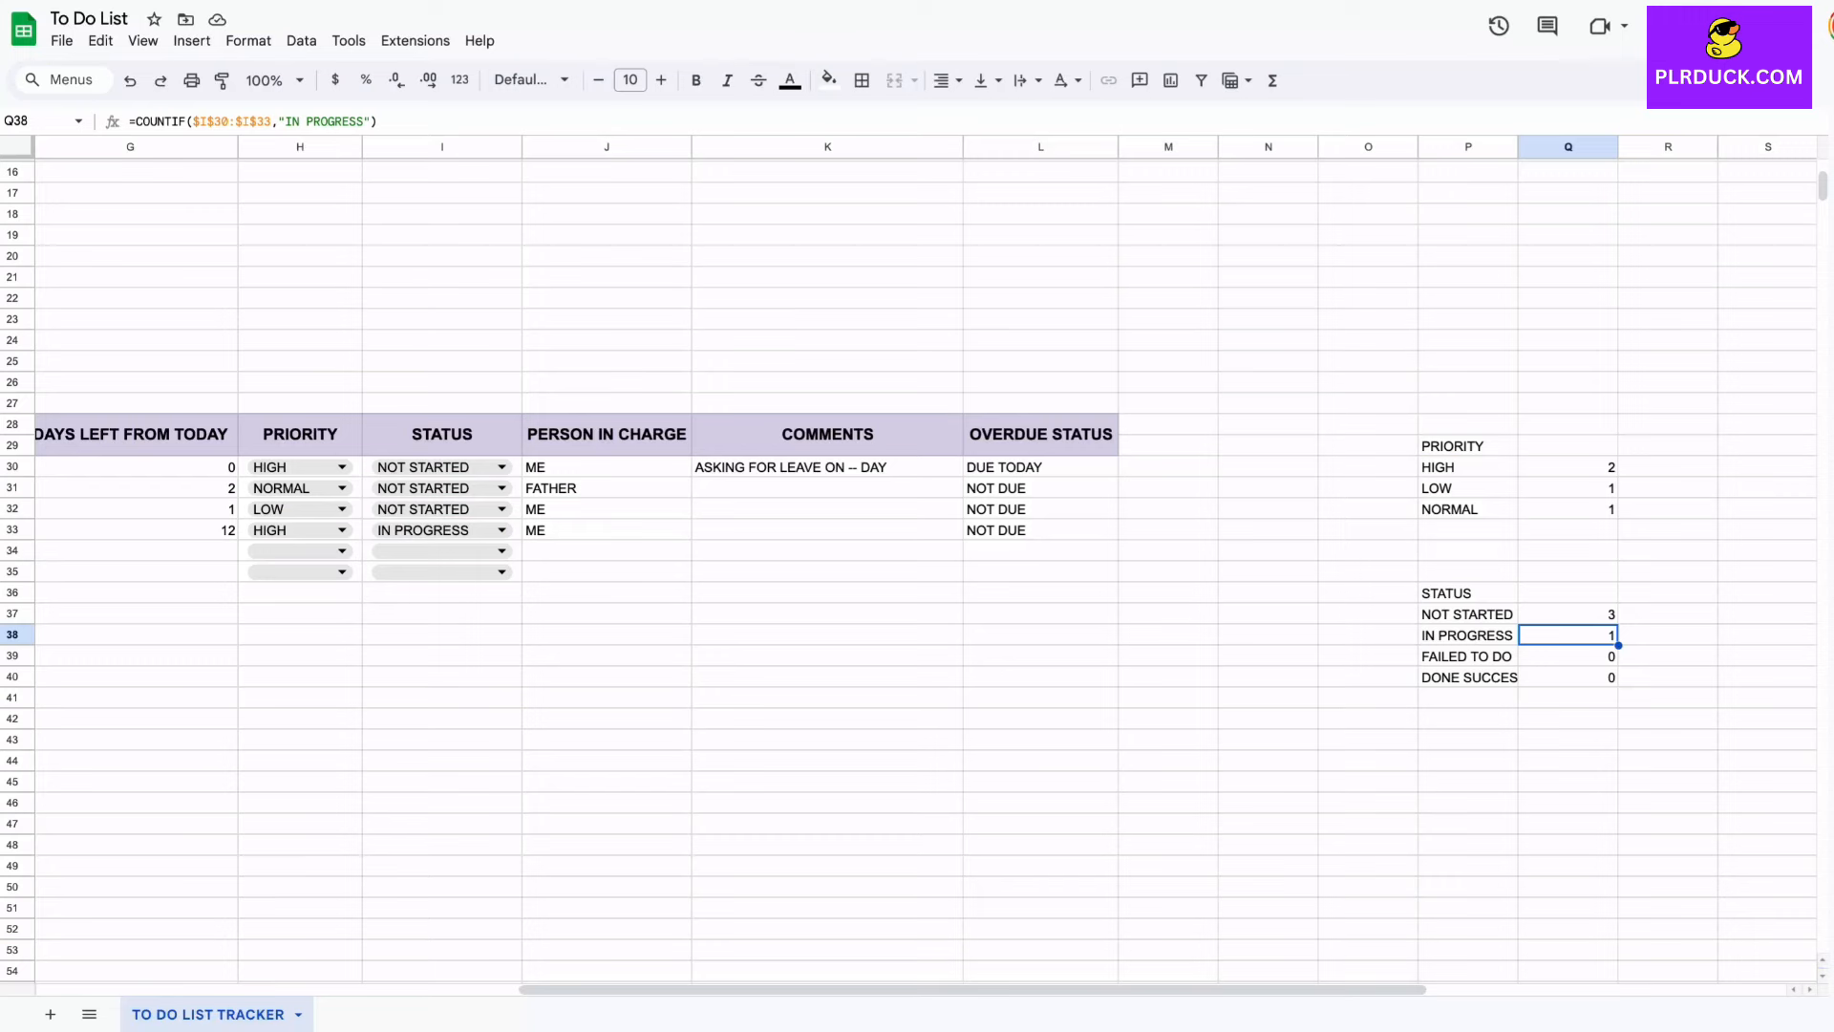
Step: Enter the heading OVERDUE STATUS in cell P43, below the status count table
scroll(908, 565, "down", 1)
scroll(909, 564, "right", 1)
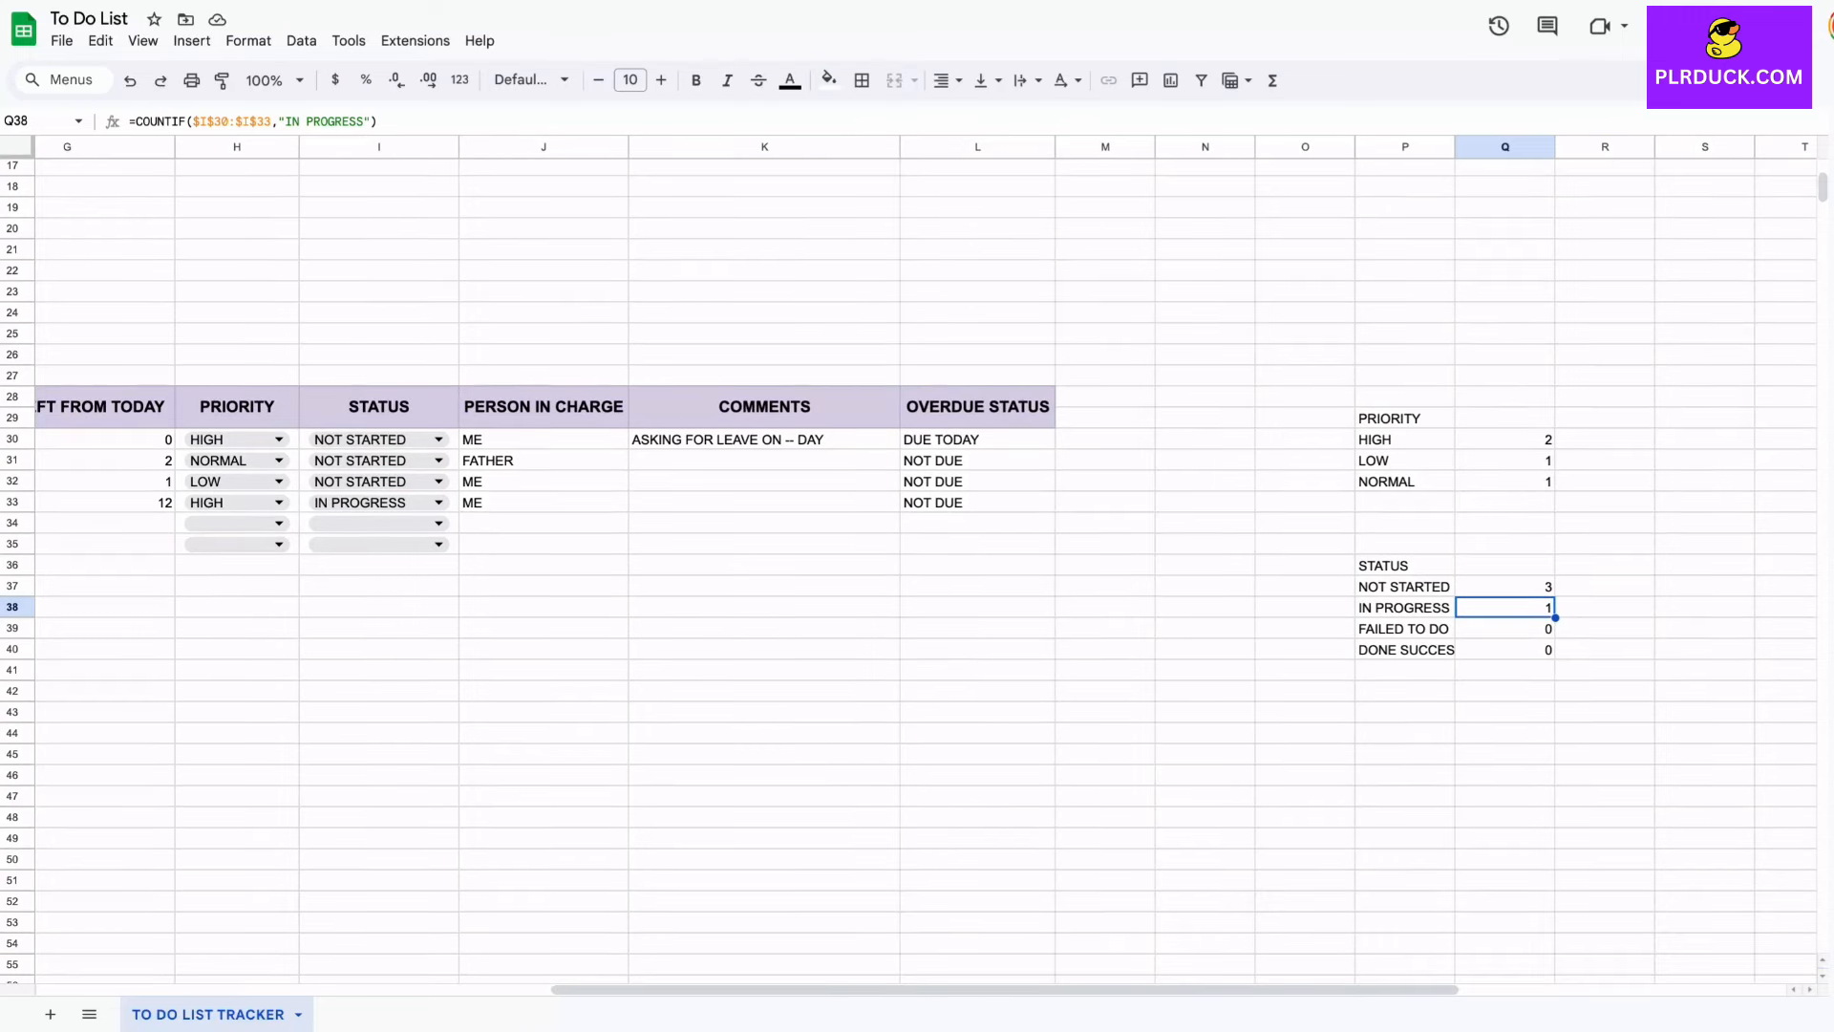
left_click(1405, 713)
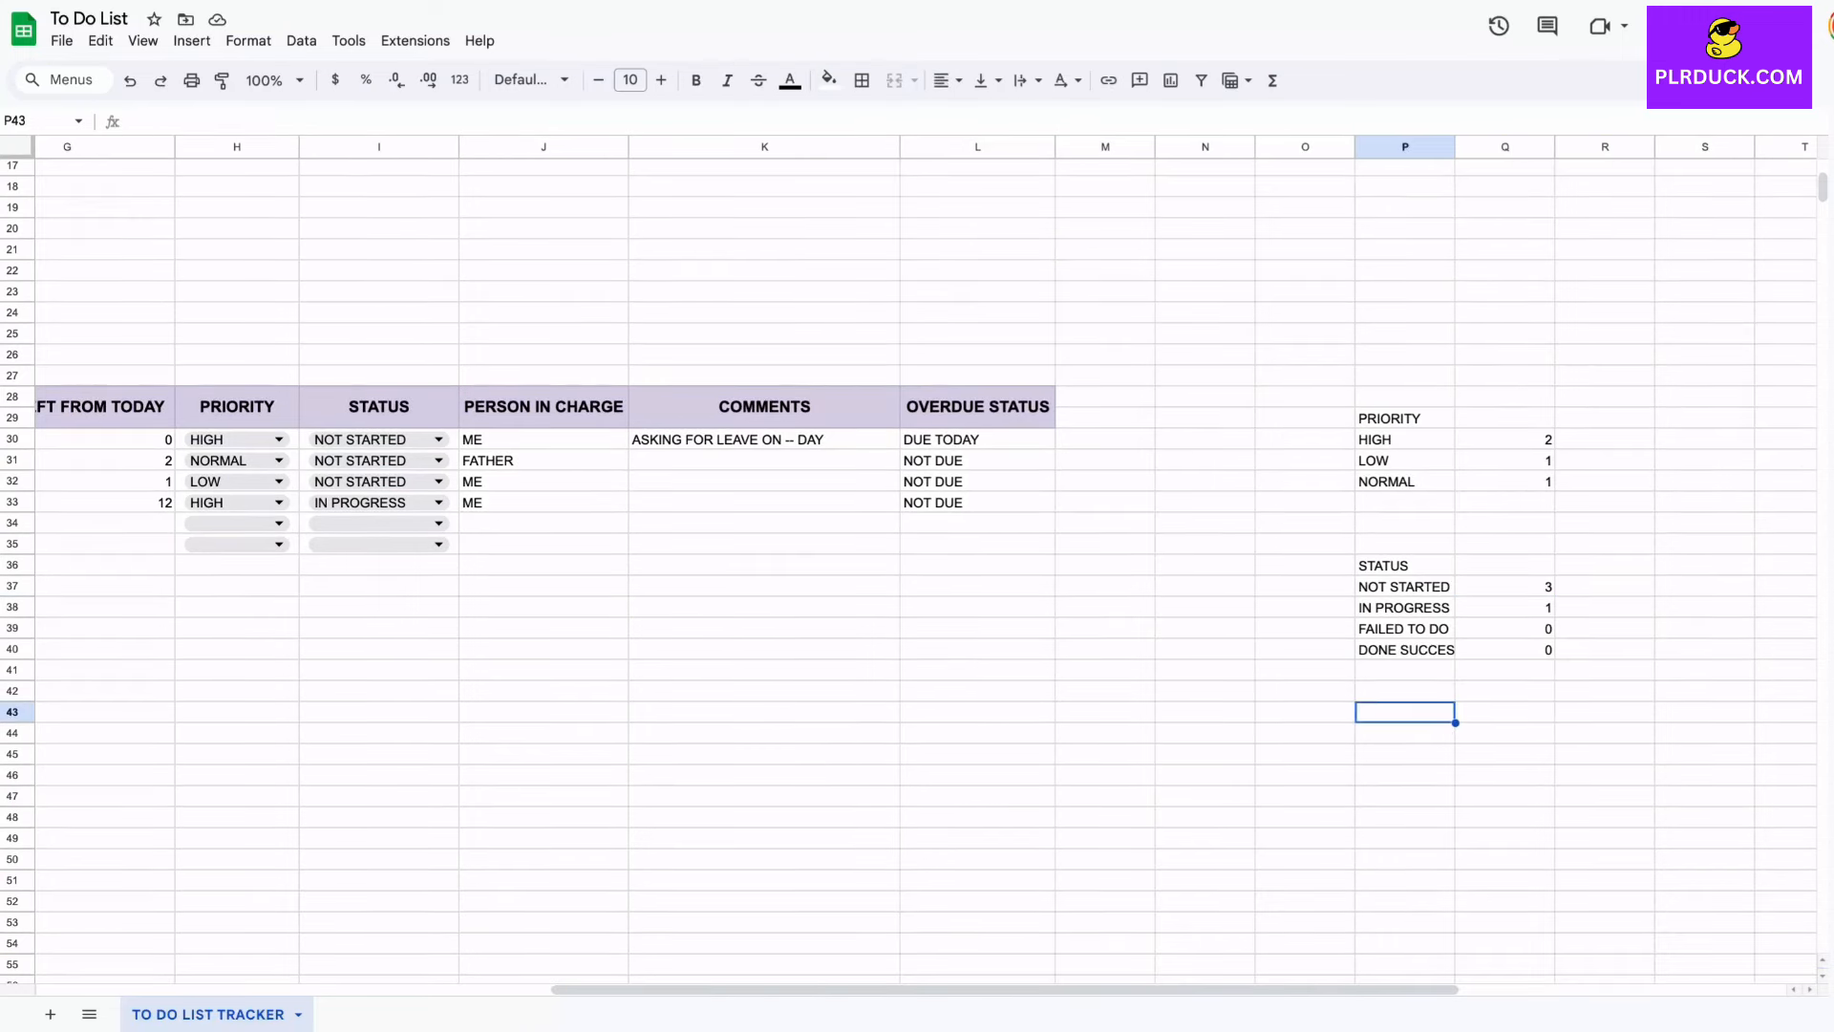
type("OVER")
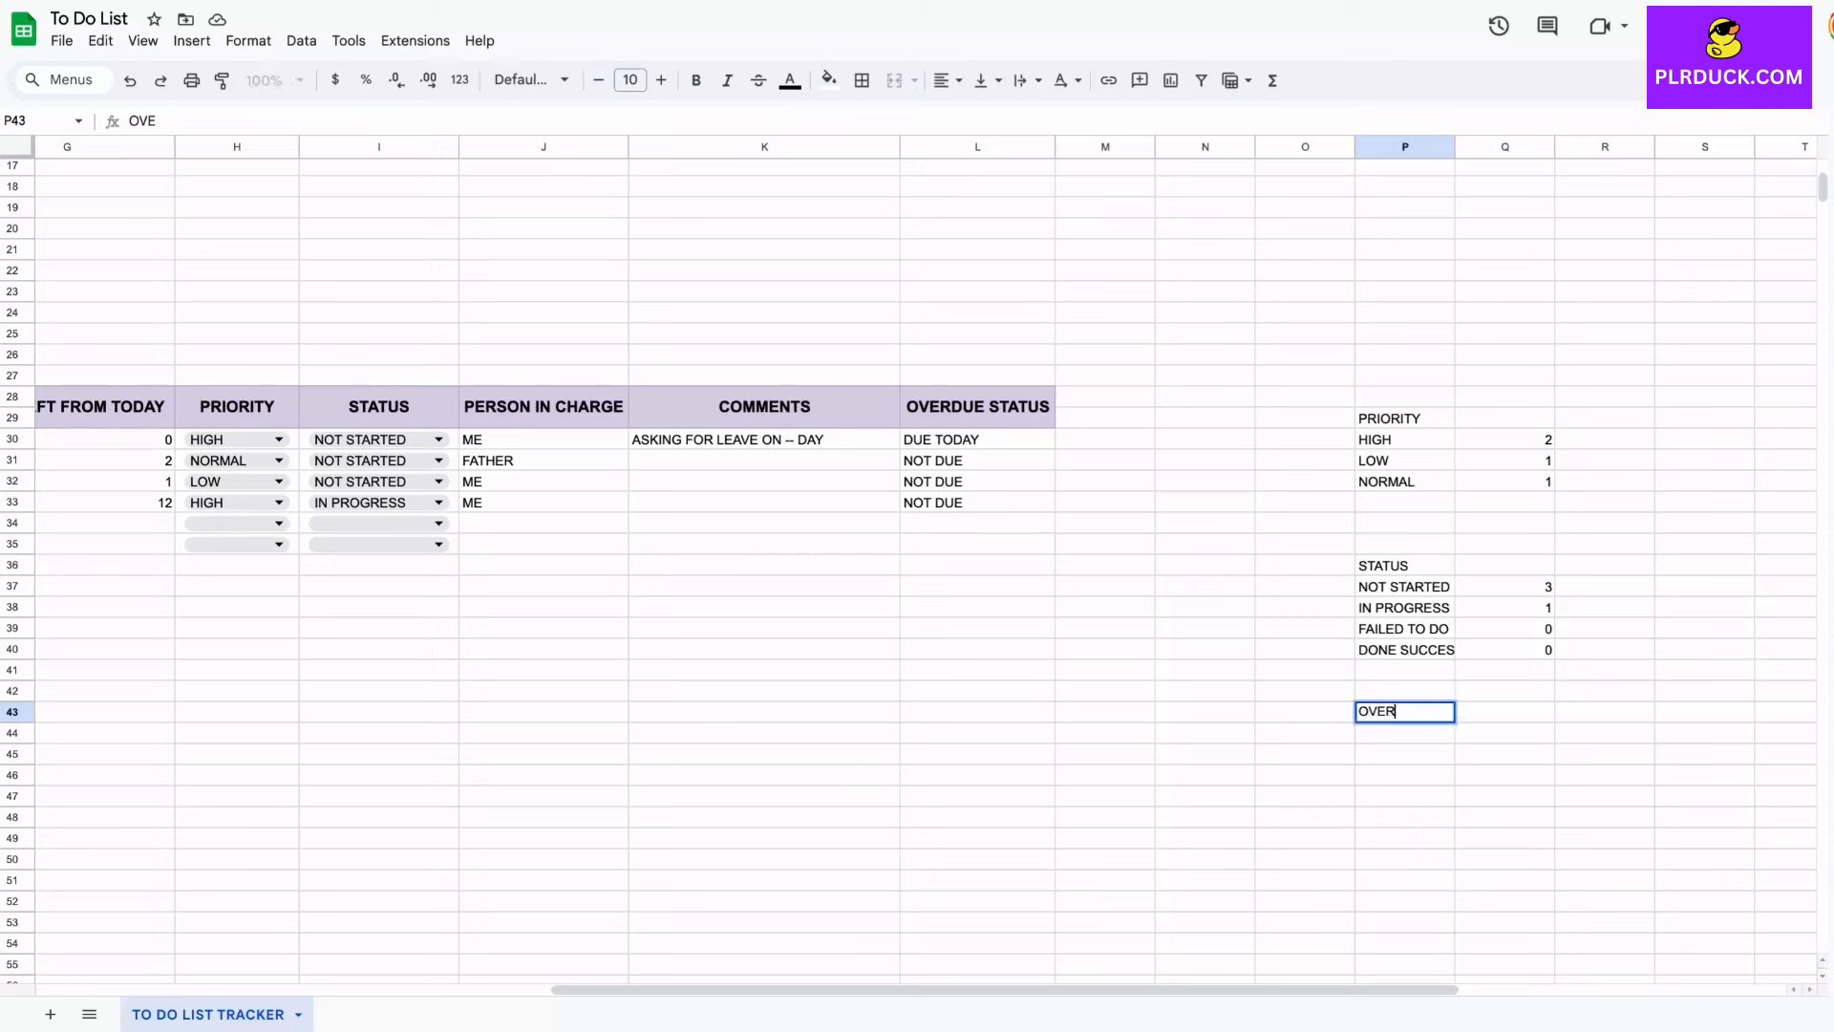
type("DUE STATUS")
key("Return")
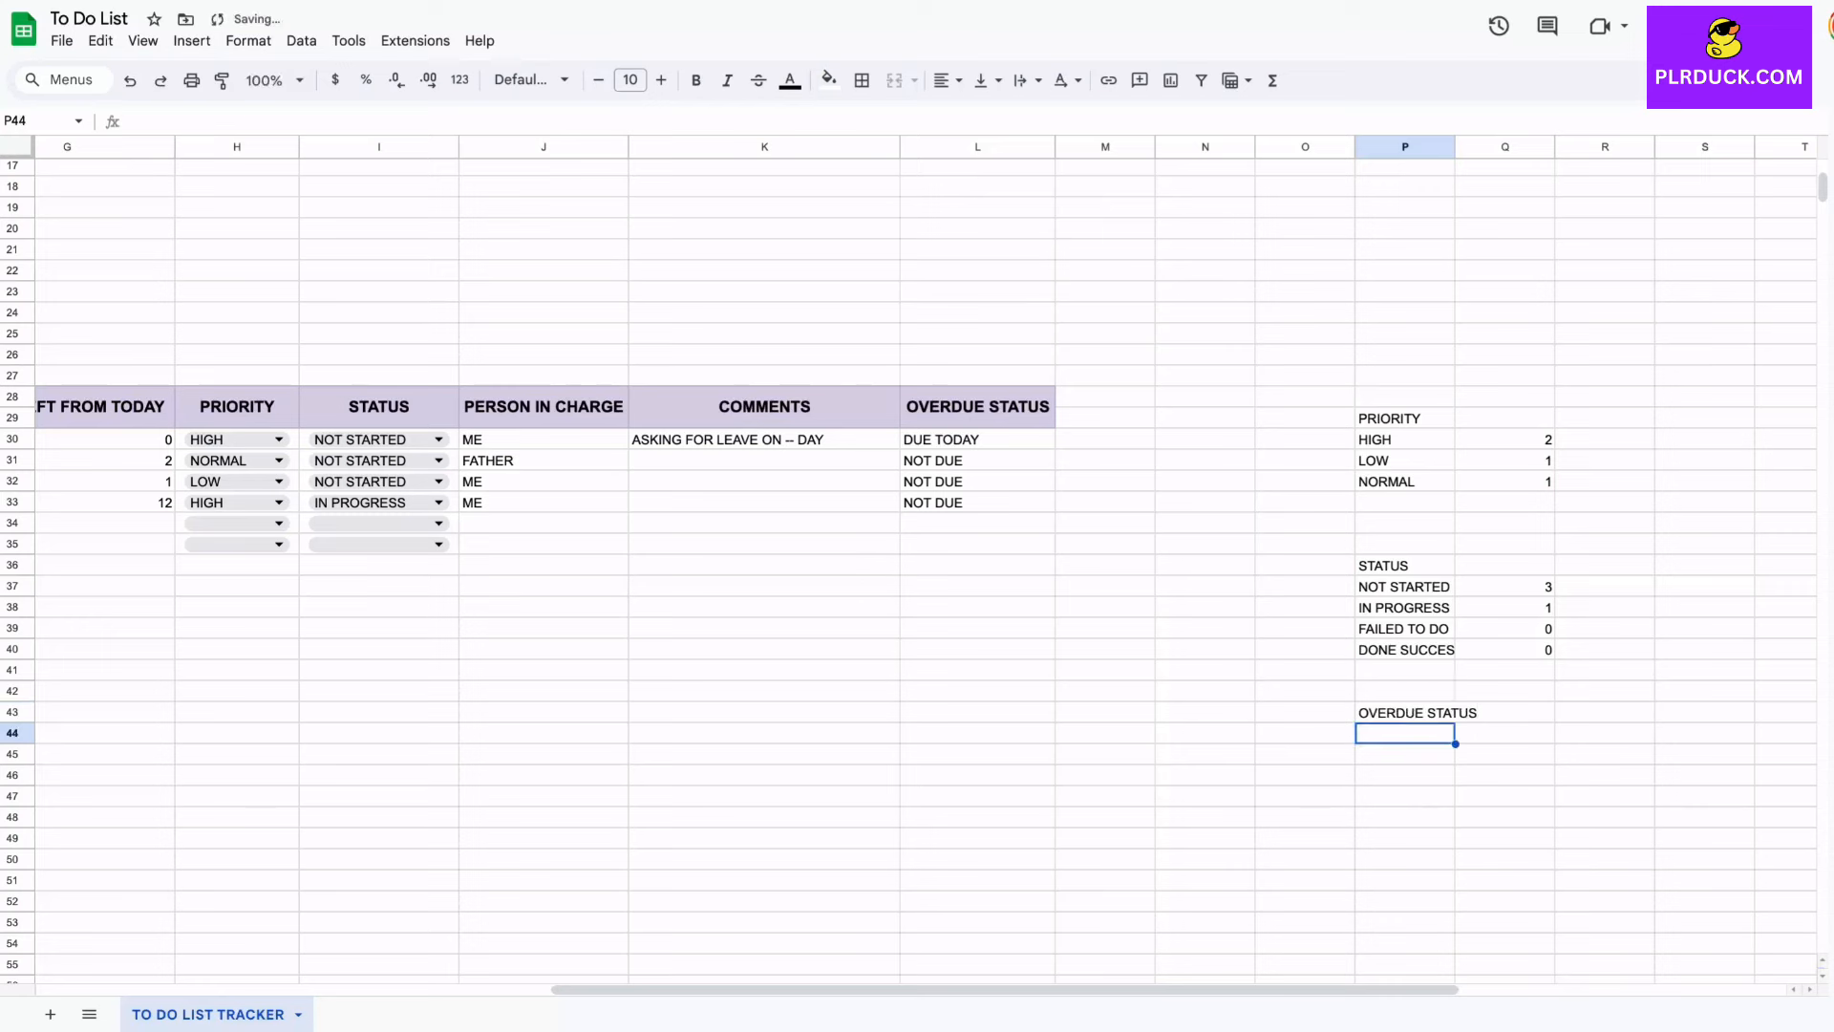
Step: List NOT DUE, DUE TODAY and OVERDUE in cells P44:P46 under the OVERDUE STATUS heading
type("NOT DUE")
key("Return")
type("DUE TODAY")
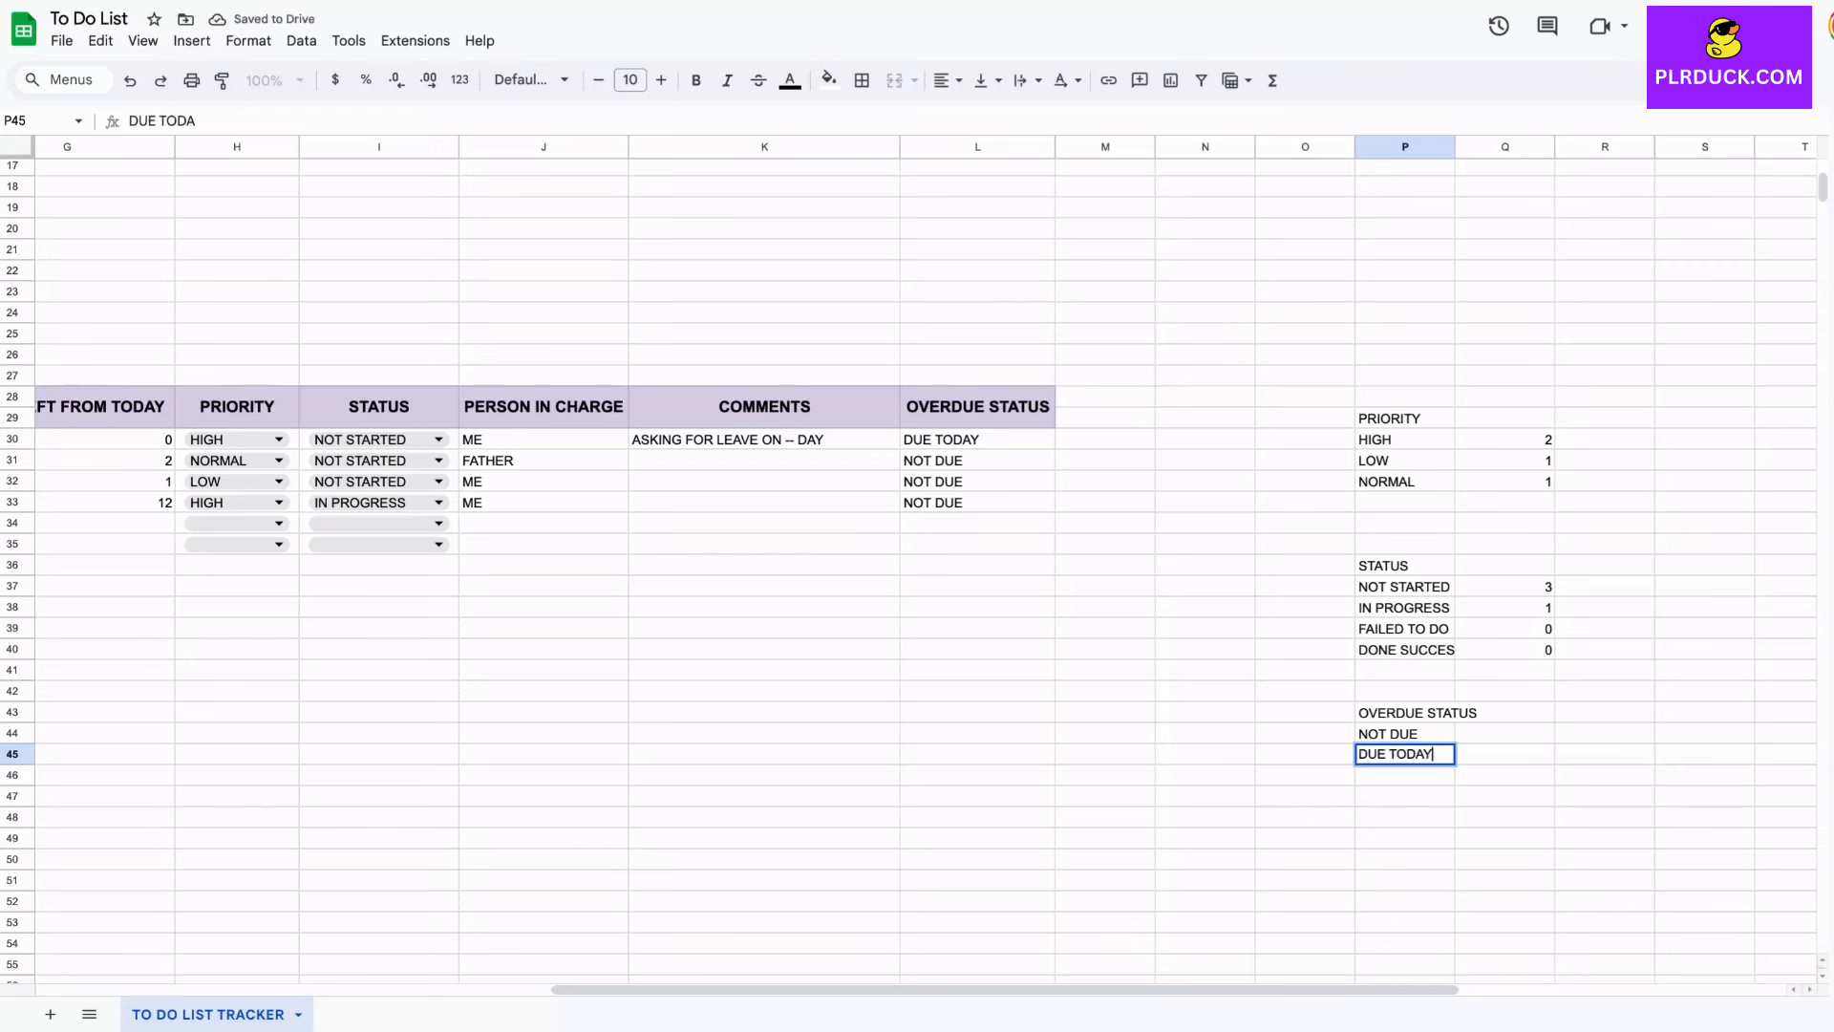
key("Return")
type("OVERDUE")
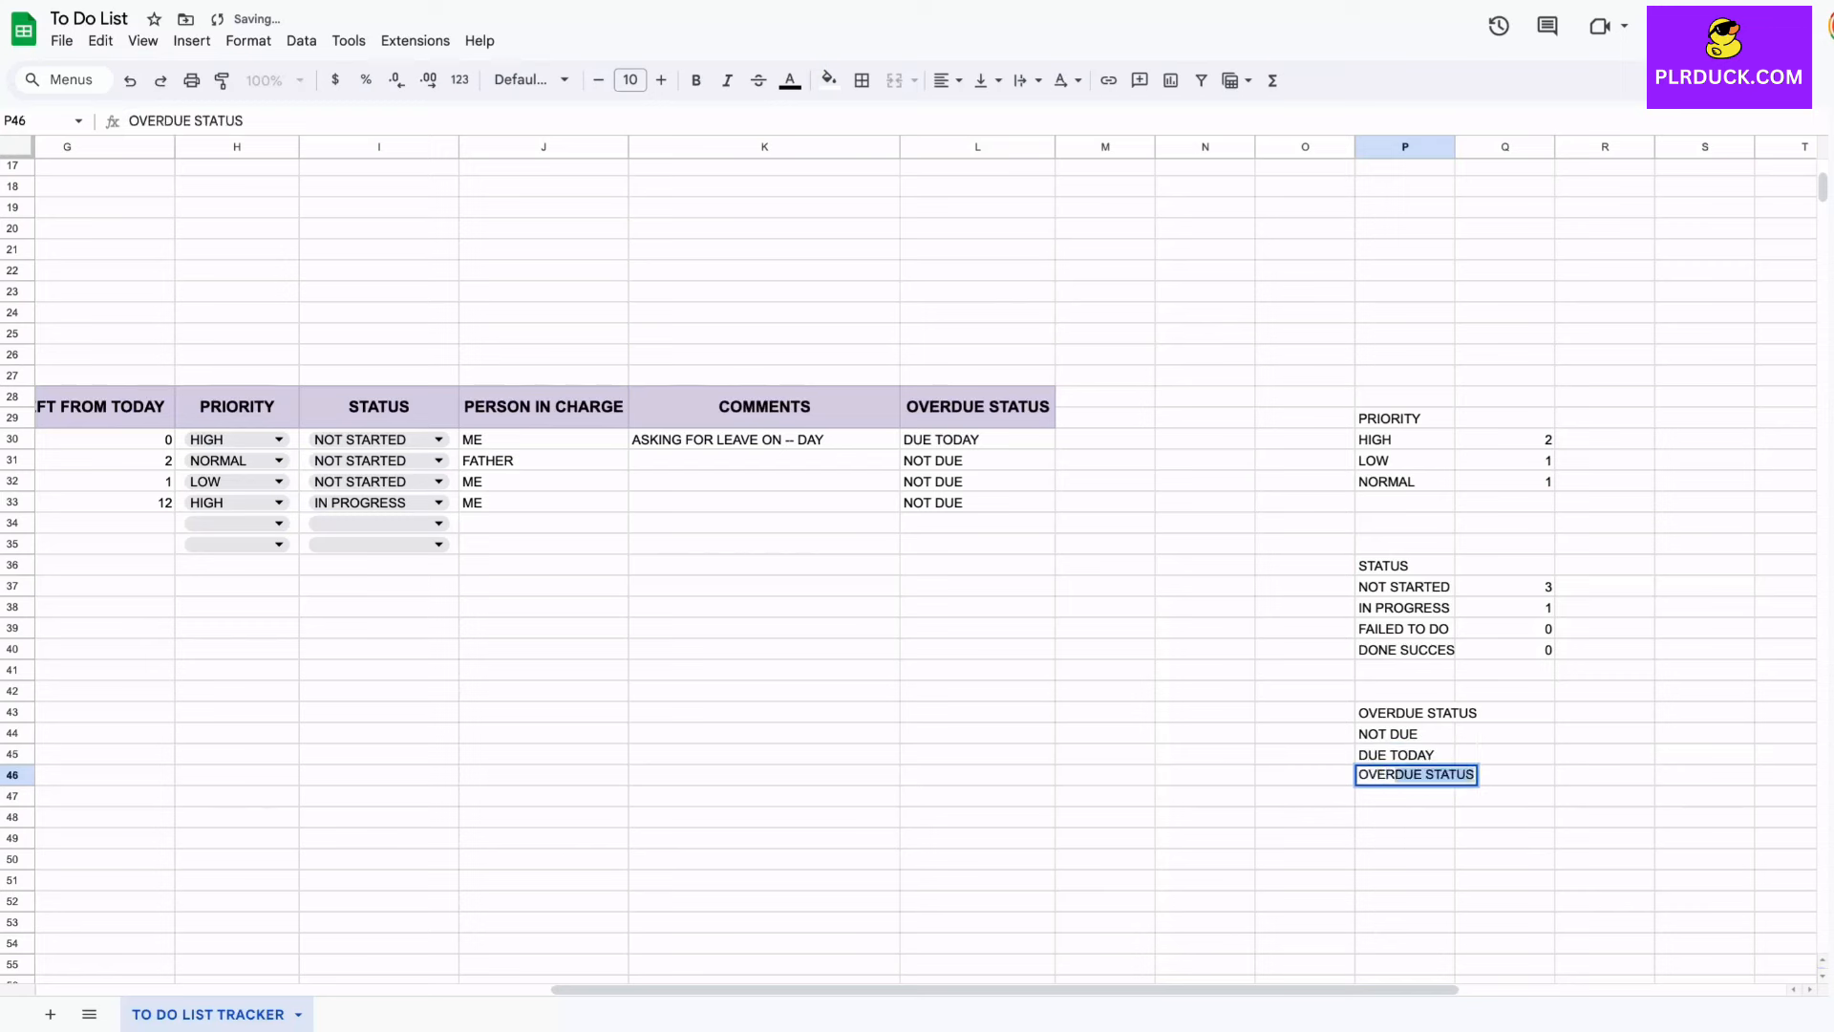
key("Delete")
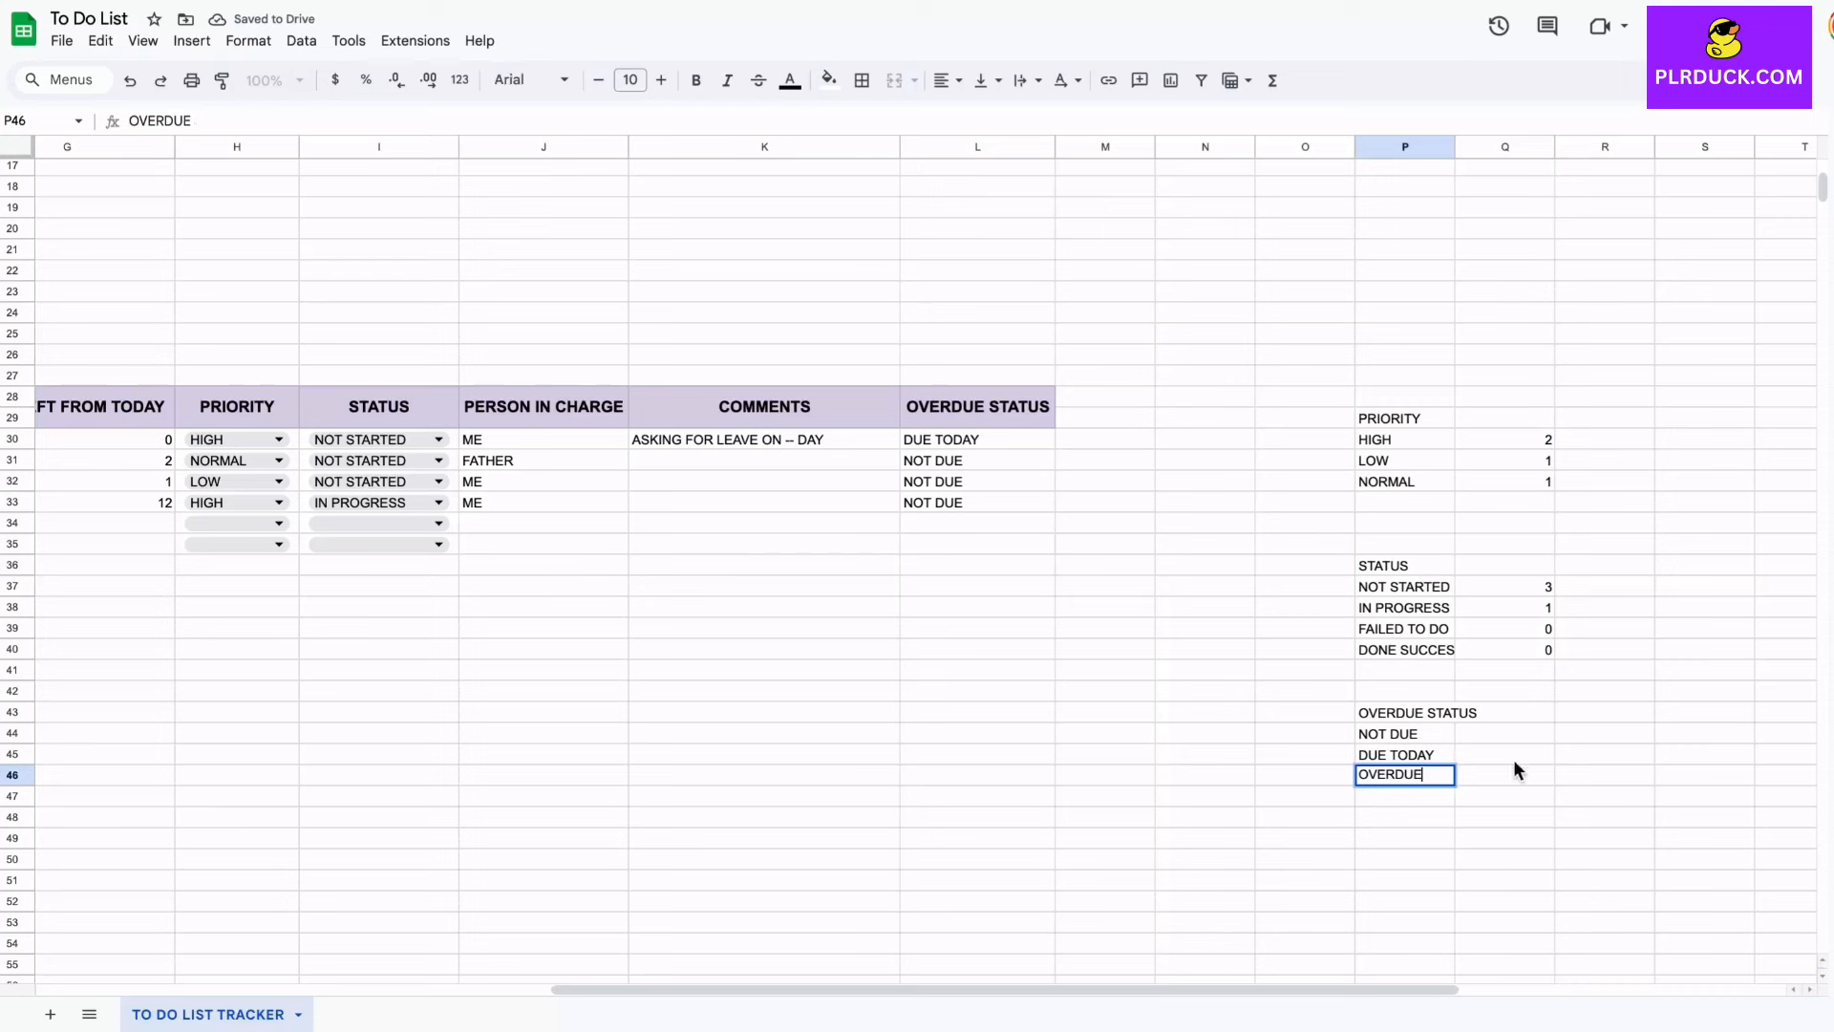
Step: Enter =COUNTIF(L30:L33,"NOT DUE") in cell Q44 beside the NOT DUE label
left_click(1510, 733)
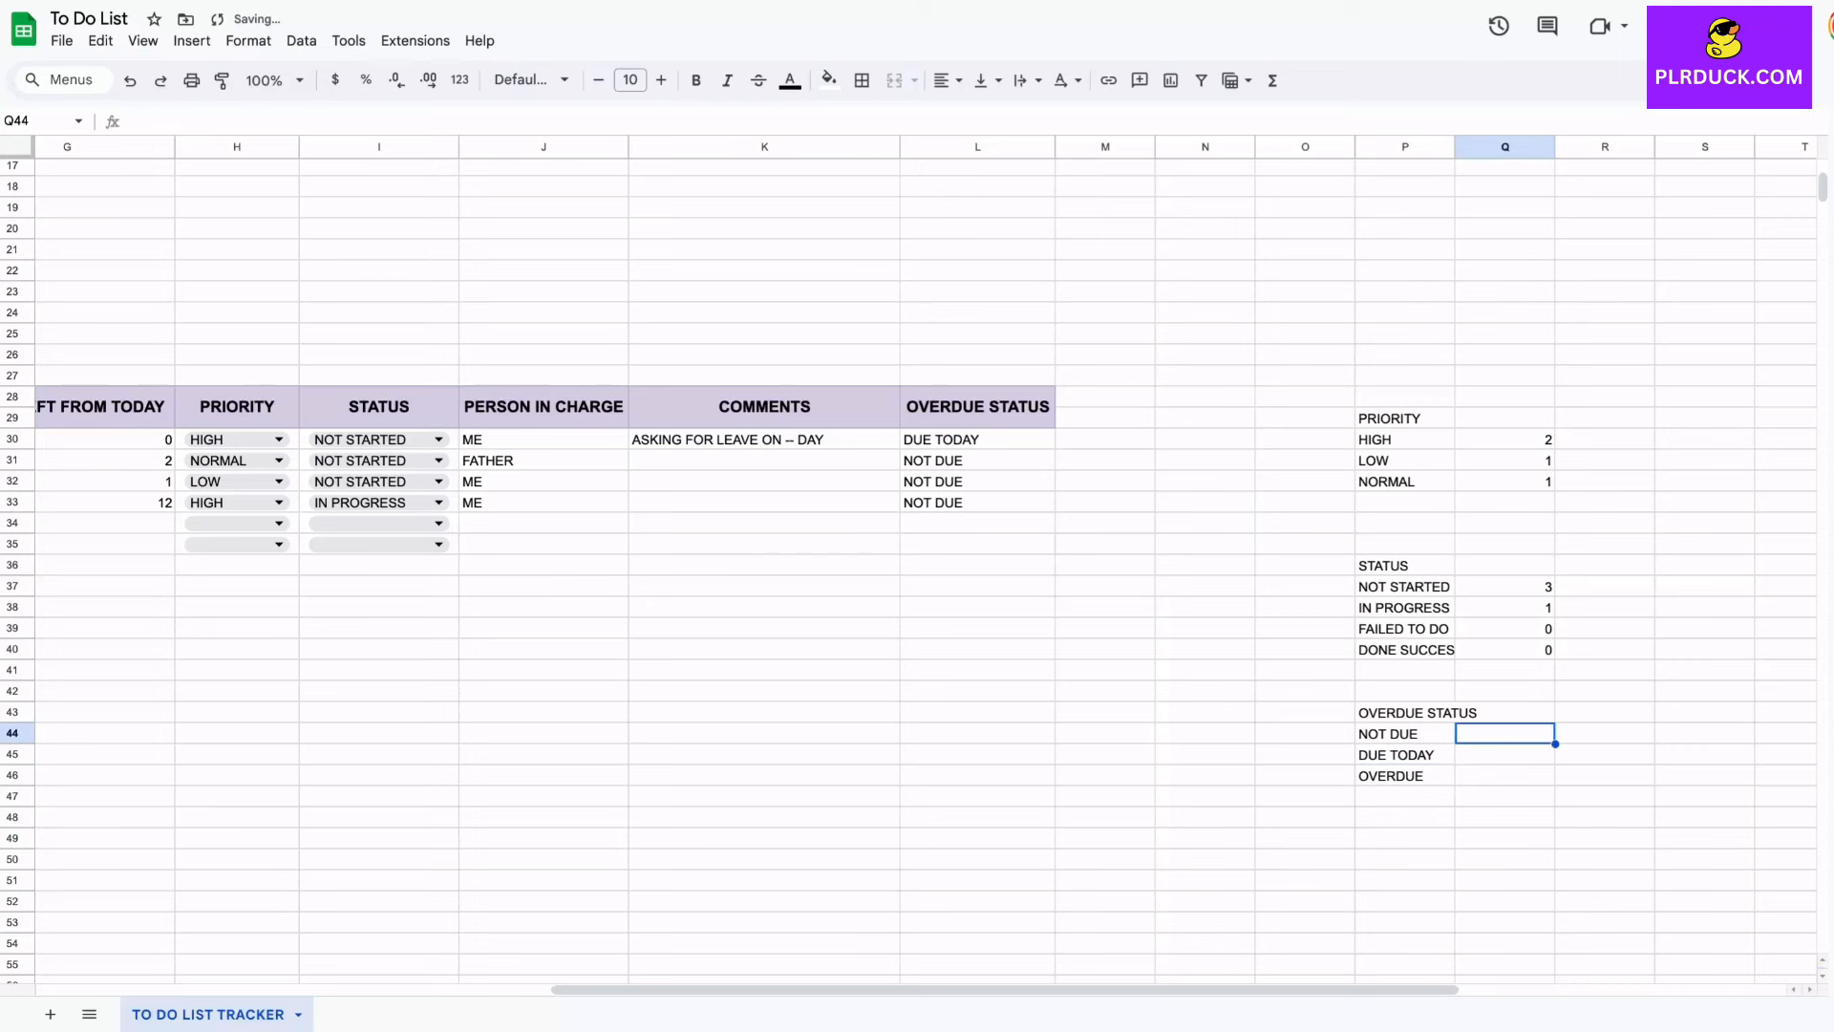
type("=")
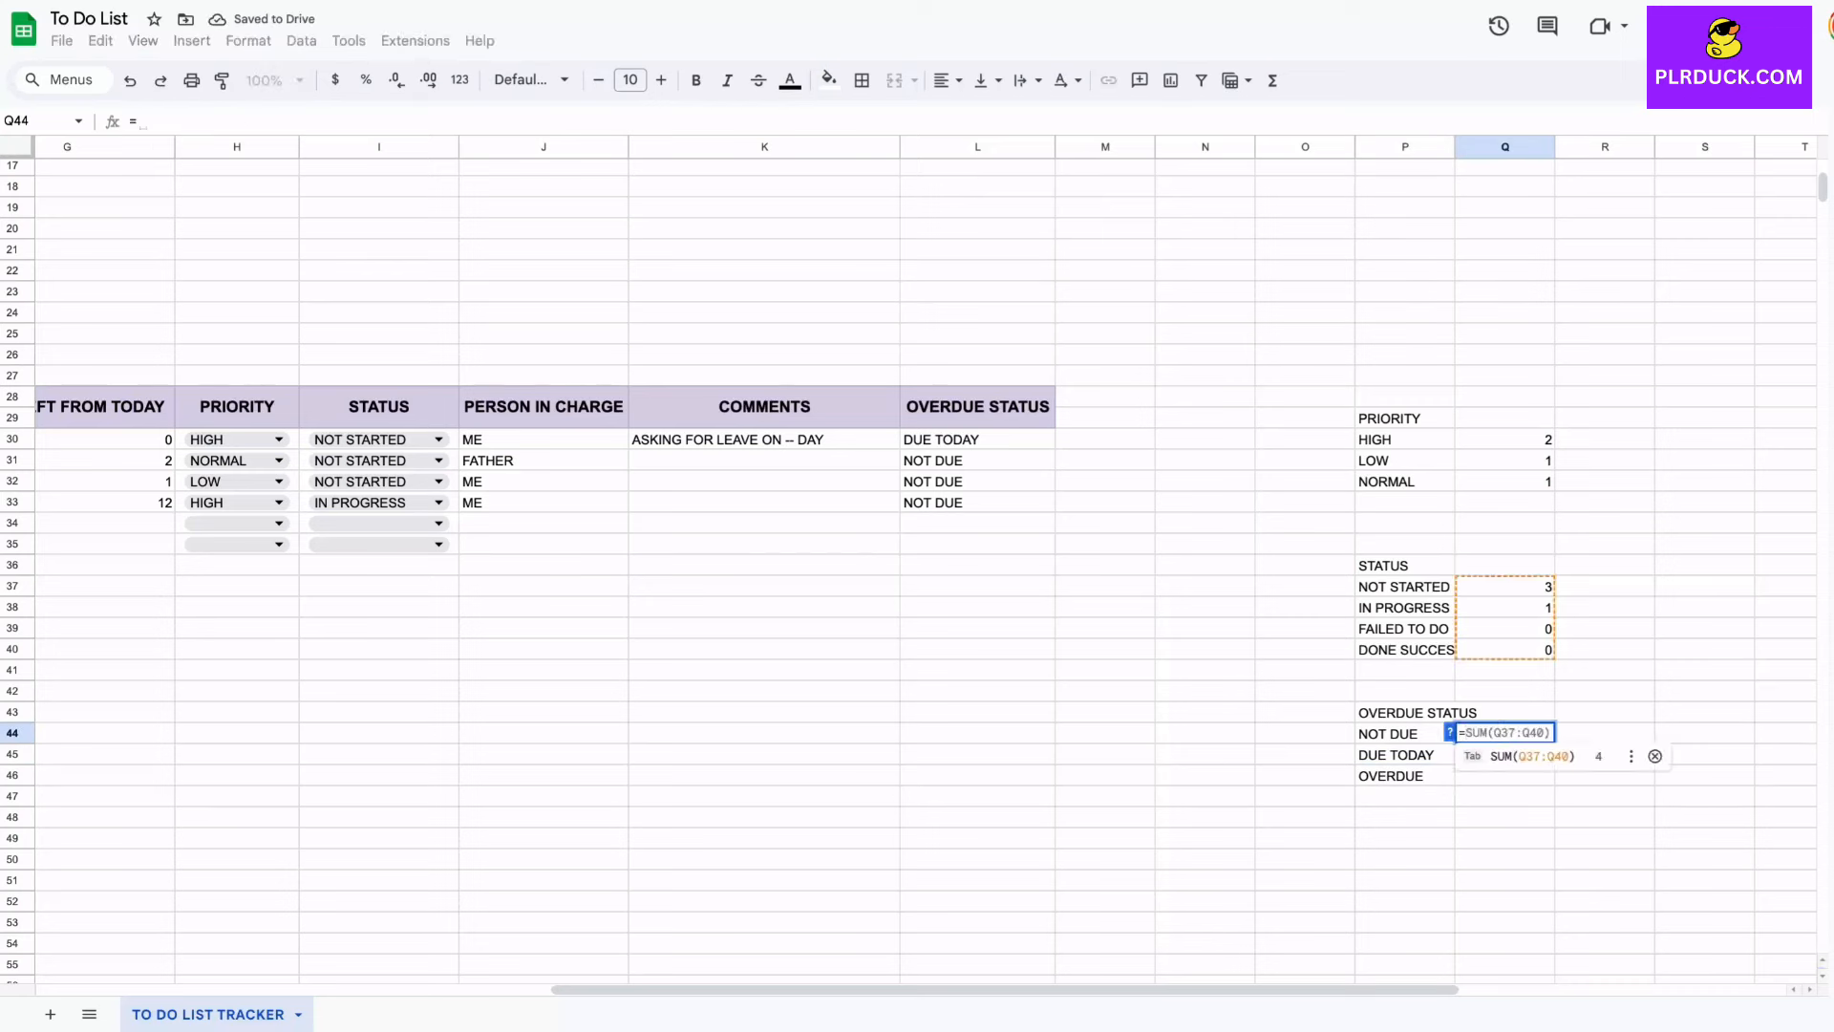
type("COUNTIF")
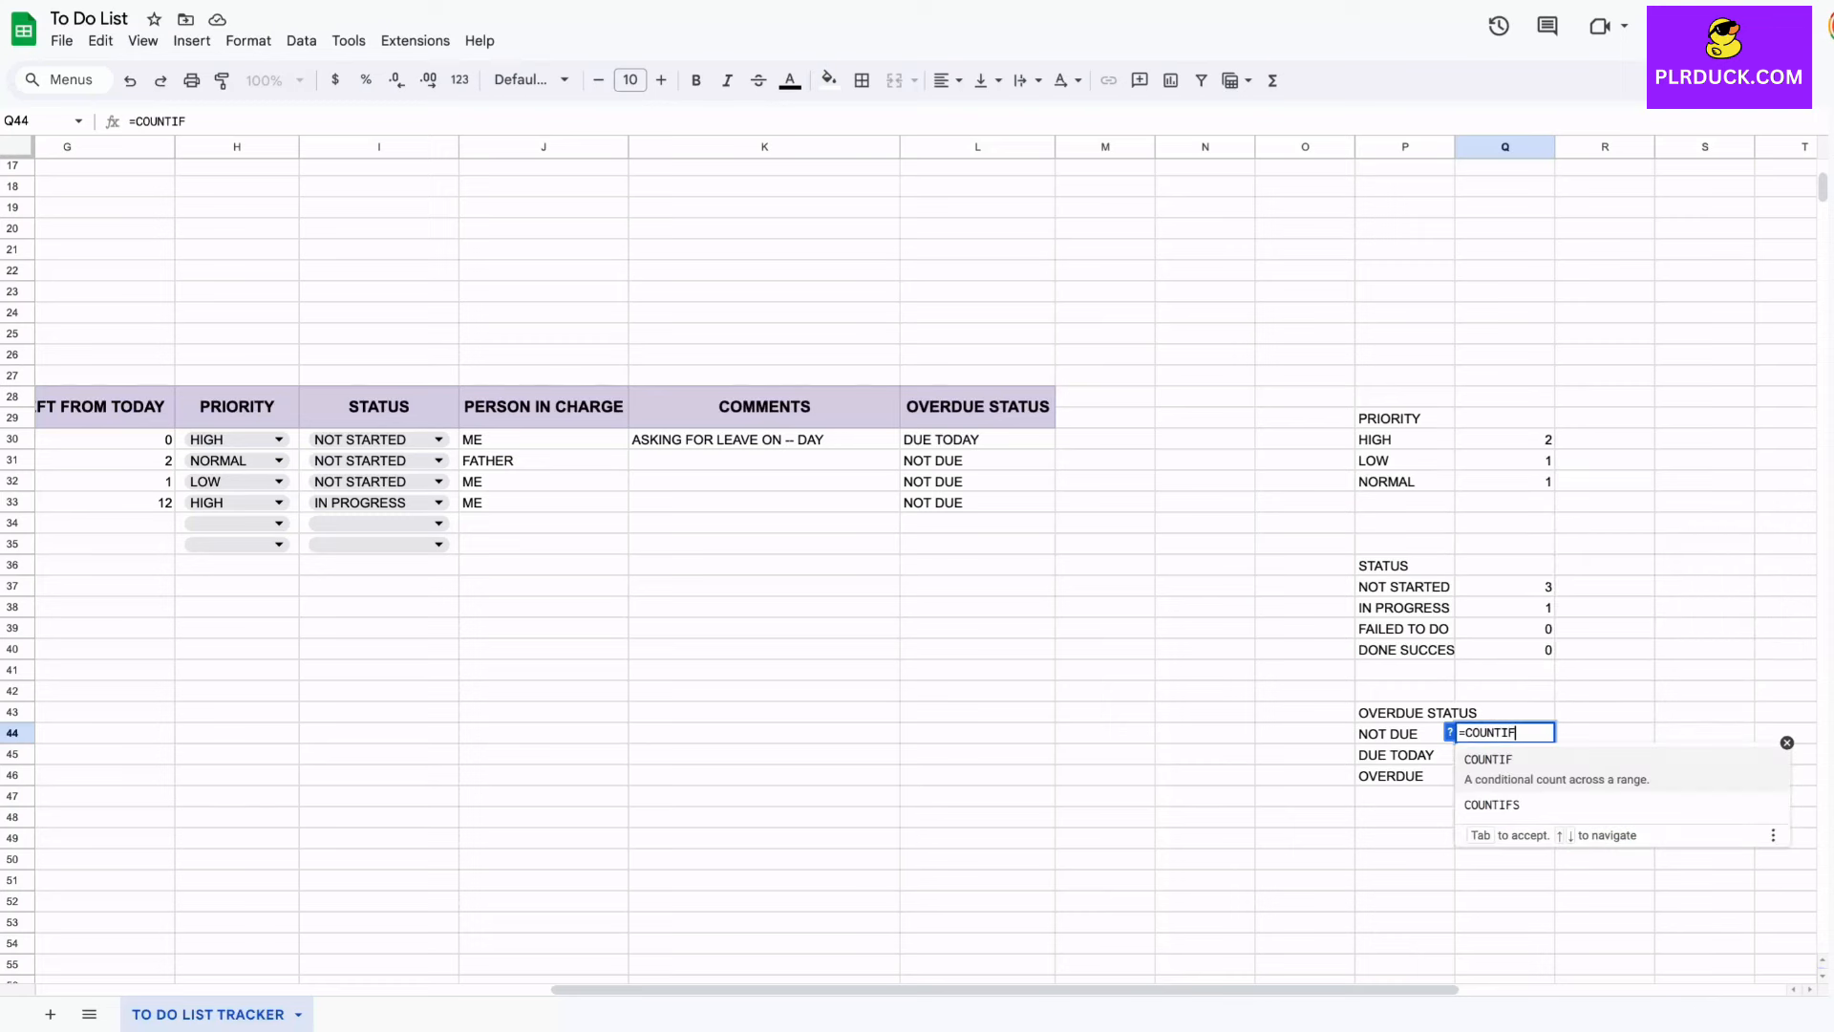
type("(")
left_click_drag(977, 438, 977, 501)
type(",")
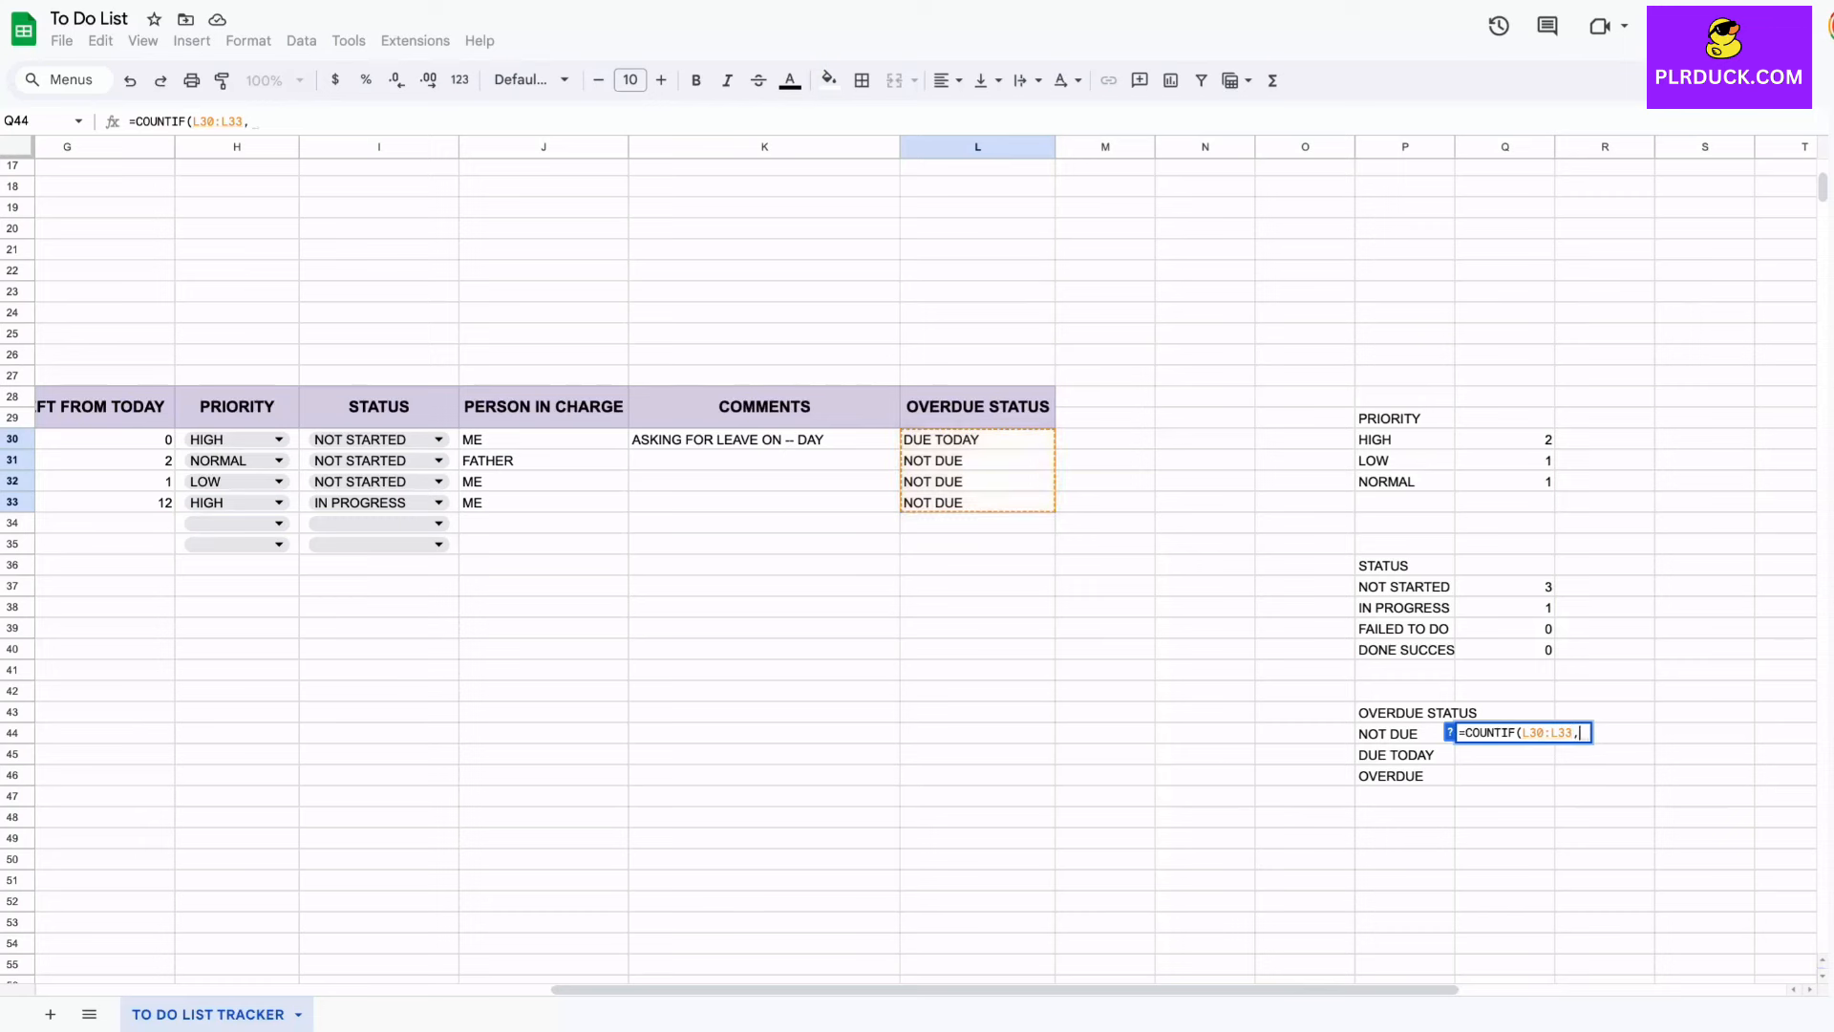
type("\"NOT ")
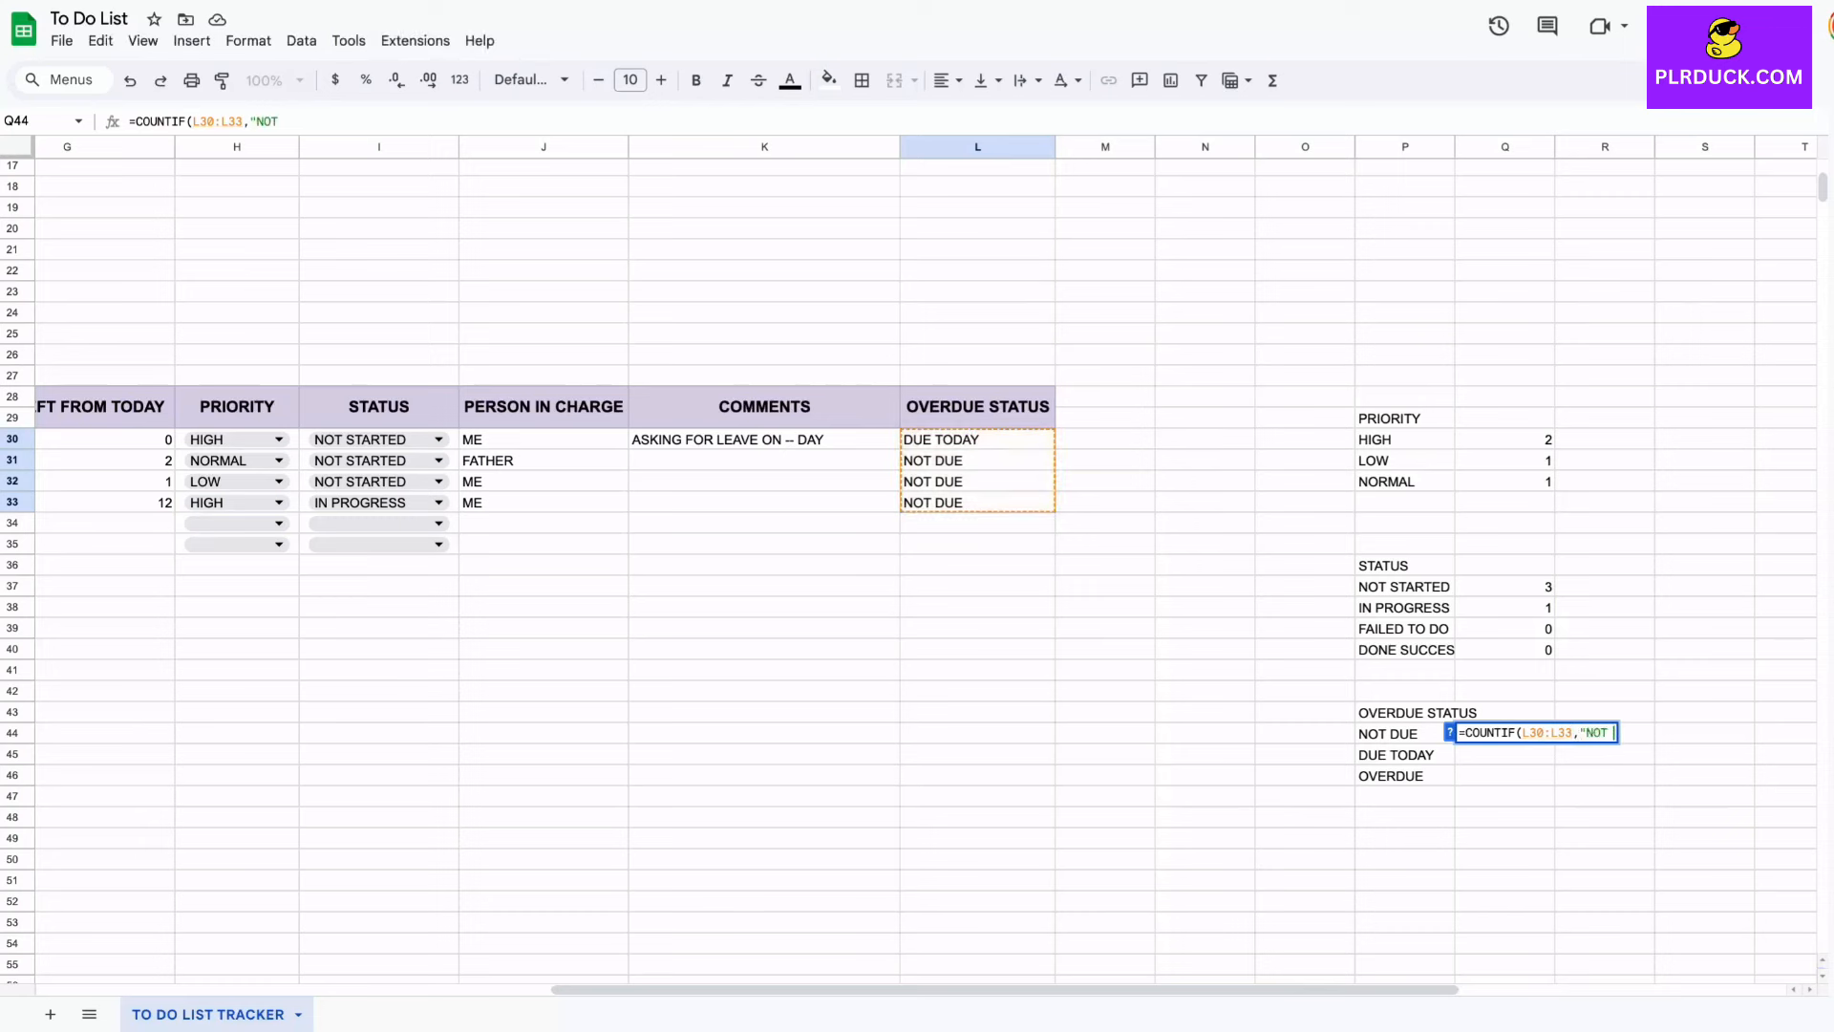
type("DUE\")")
key("Return")
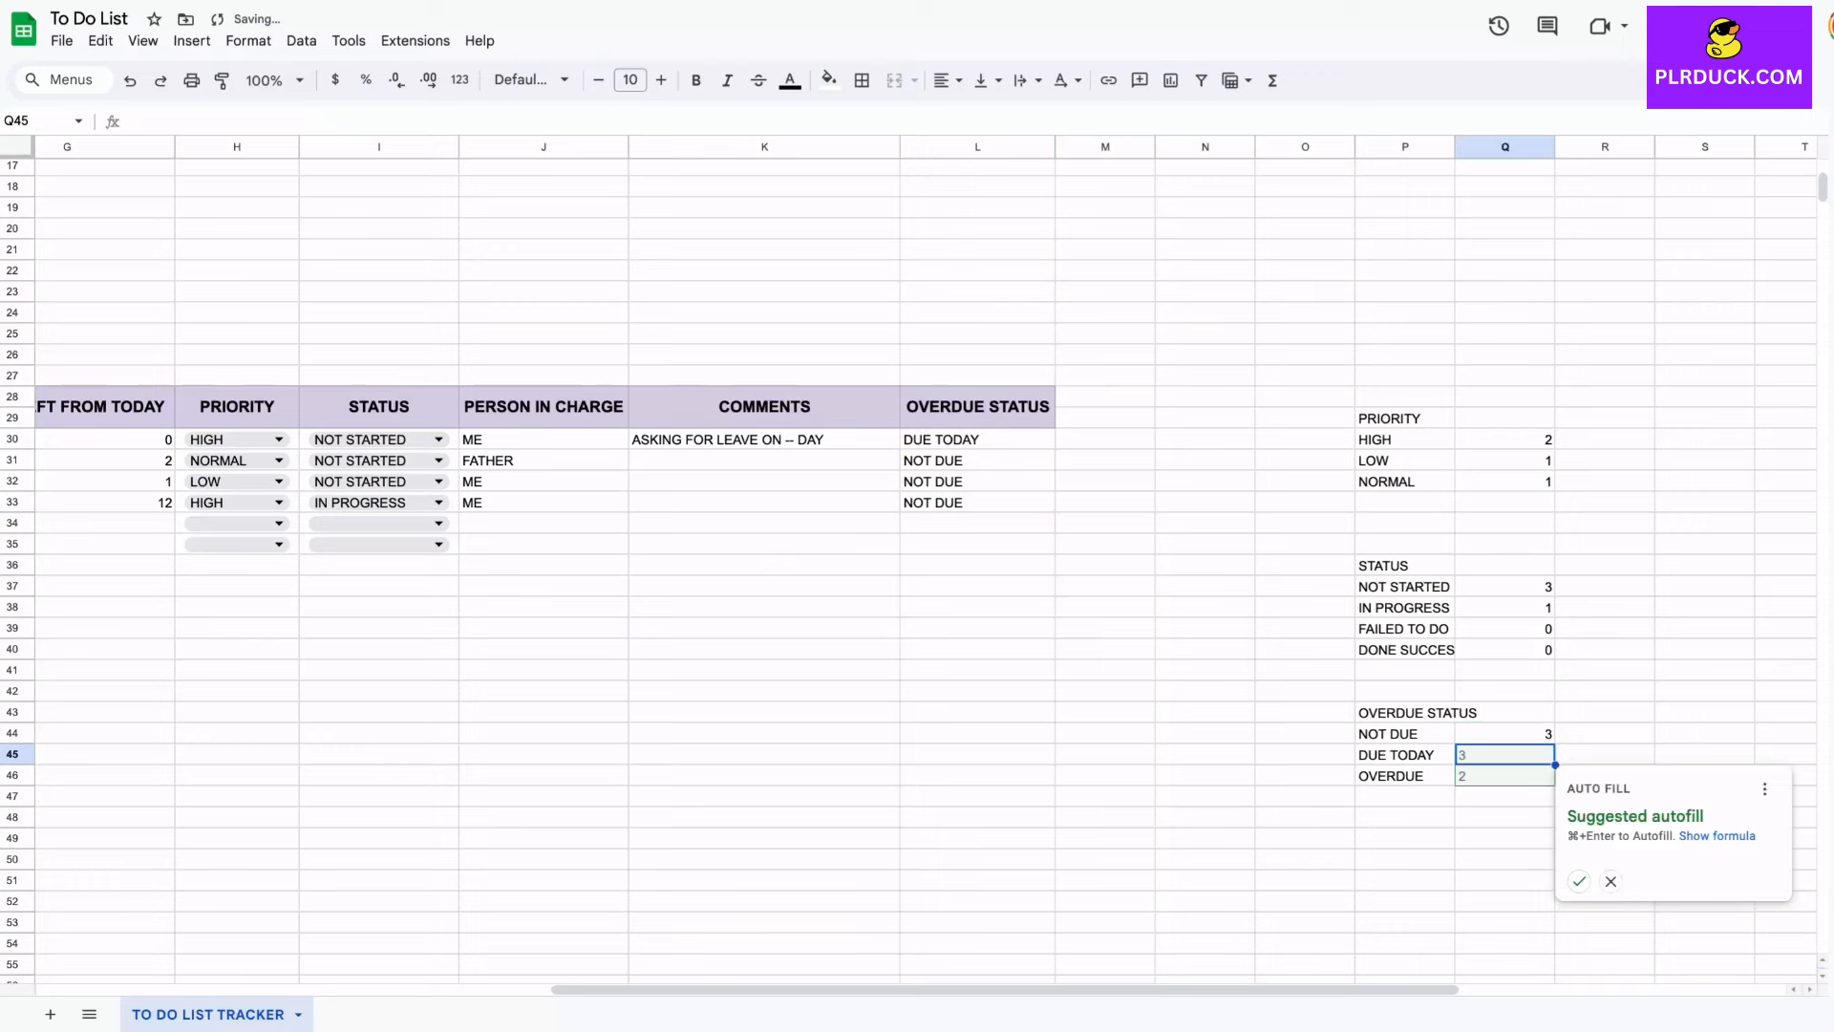
Step: Enter =COUNTIF(L30:L33,"DUE TODAY") in cell Q45 beside the DUE TODAY label, without accepting the suggested autofill
type("=COUNTIF(")
left_click_drag(974, 439, 974, 502)
type(",\"DUE ")
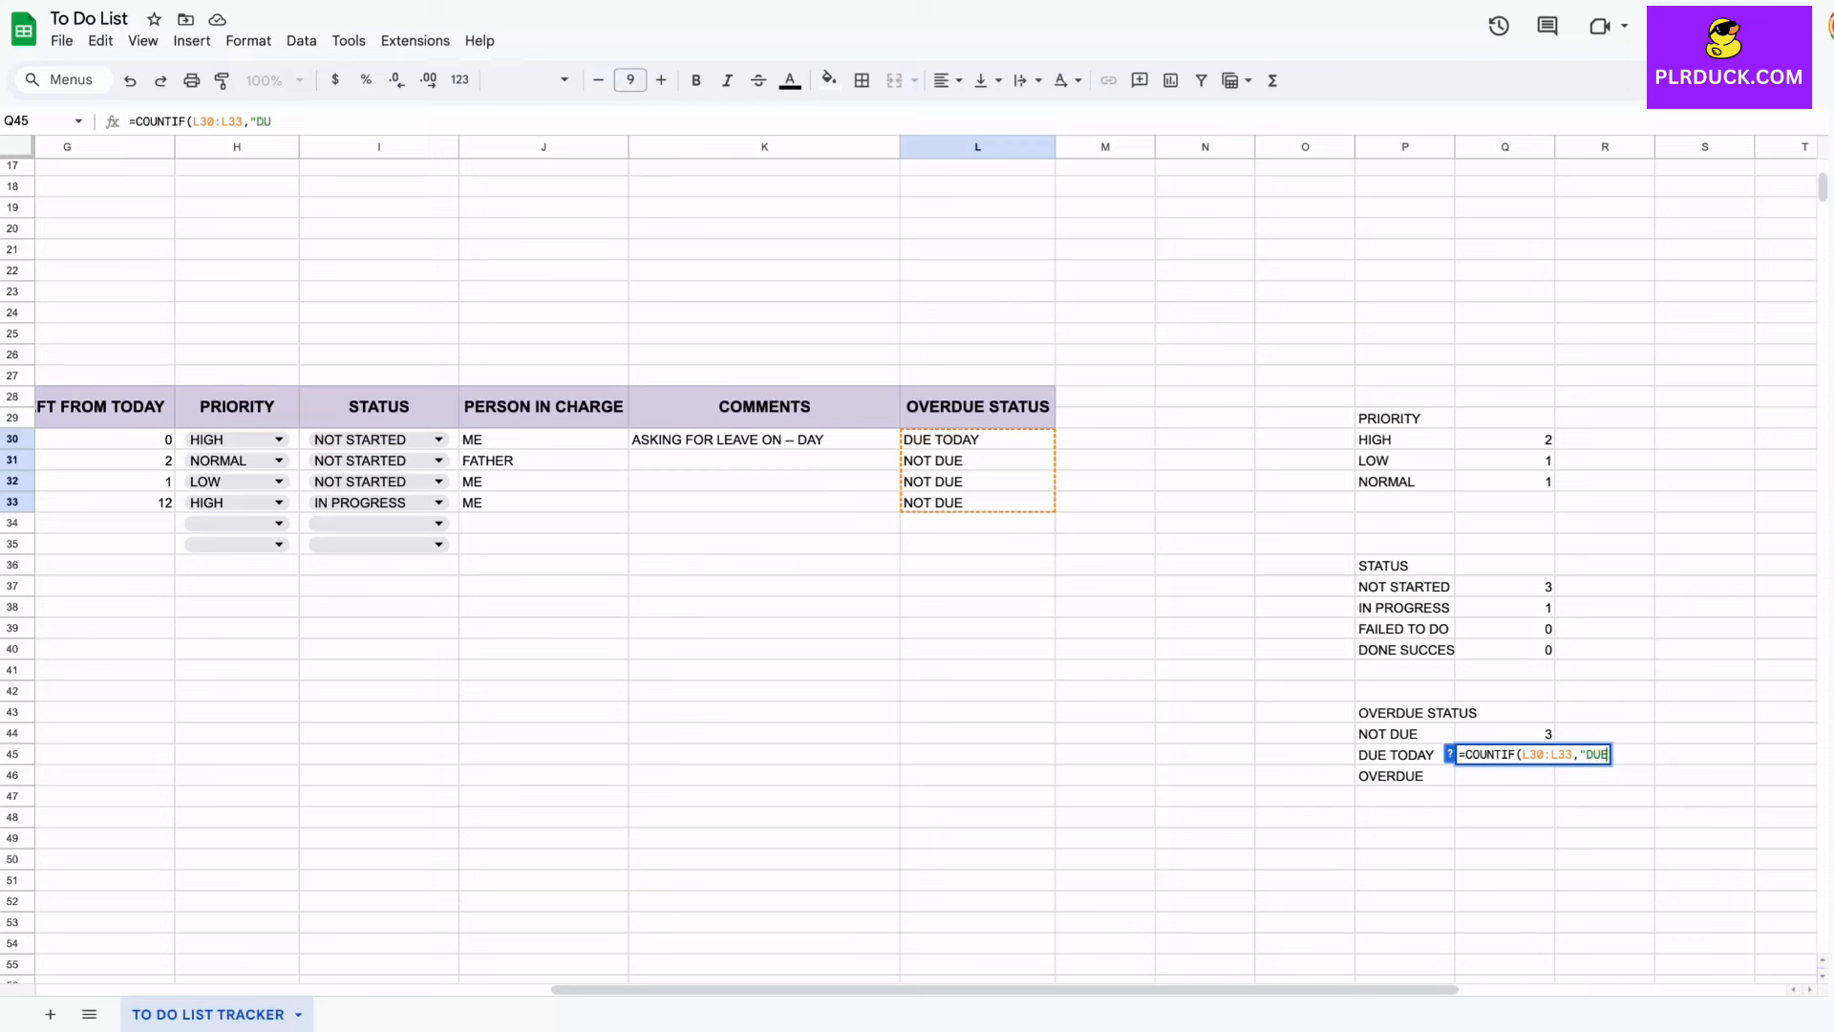
type("TODAY\")")
key("Return")
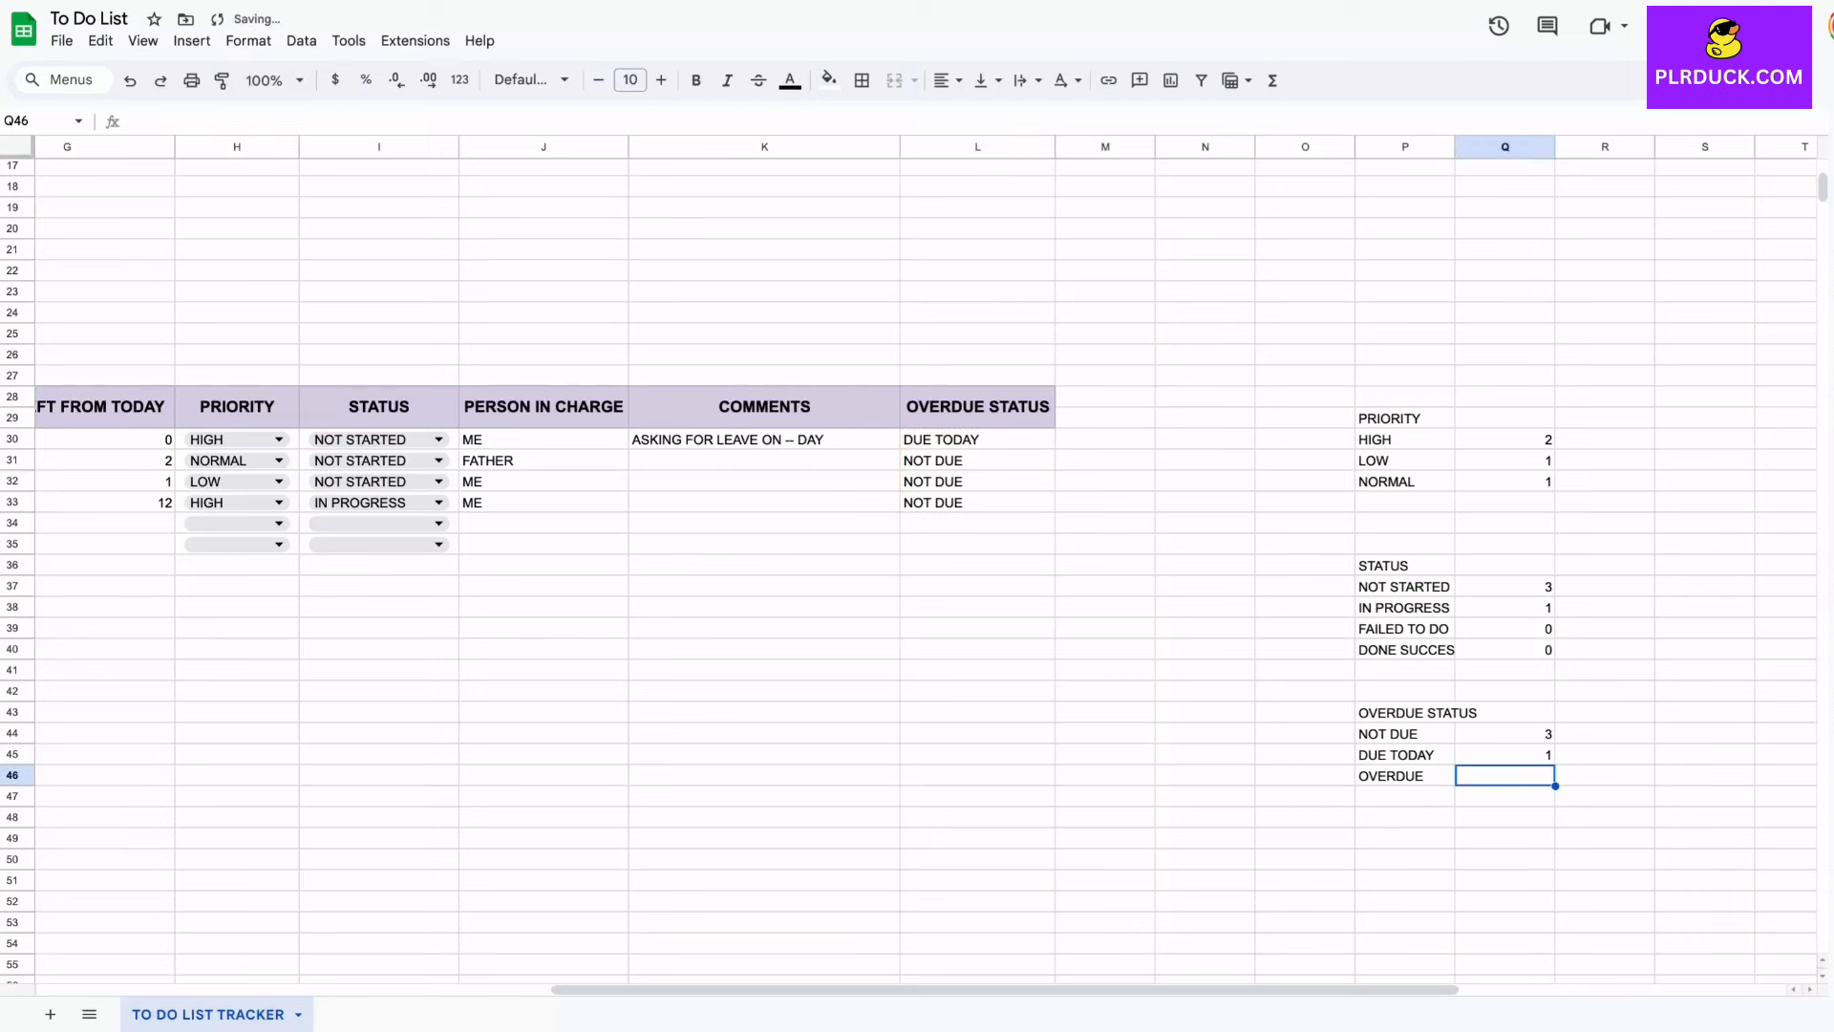
Step: Enter =COUNTIF(L30:L33,"OVERDUE") in cell Q46 beside the OVERDUE label
type("=COU")
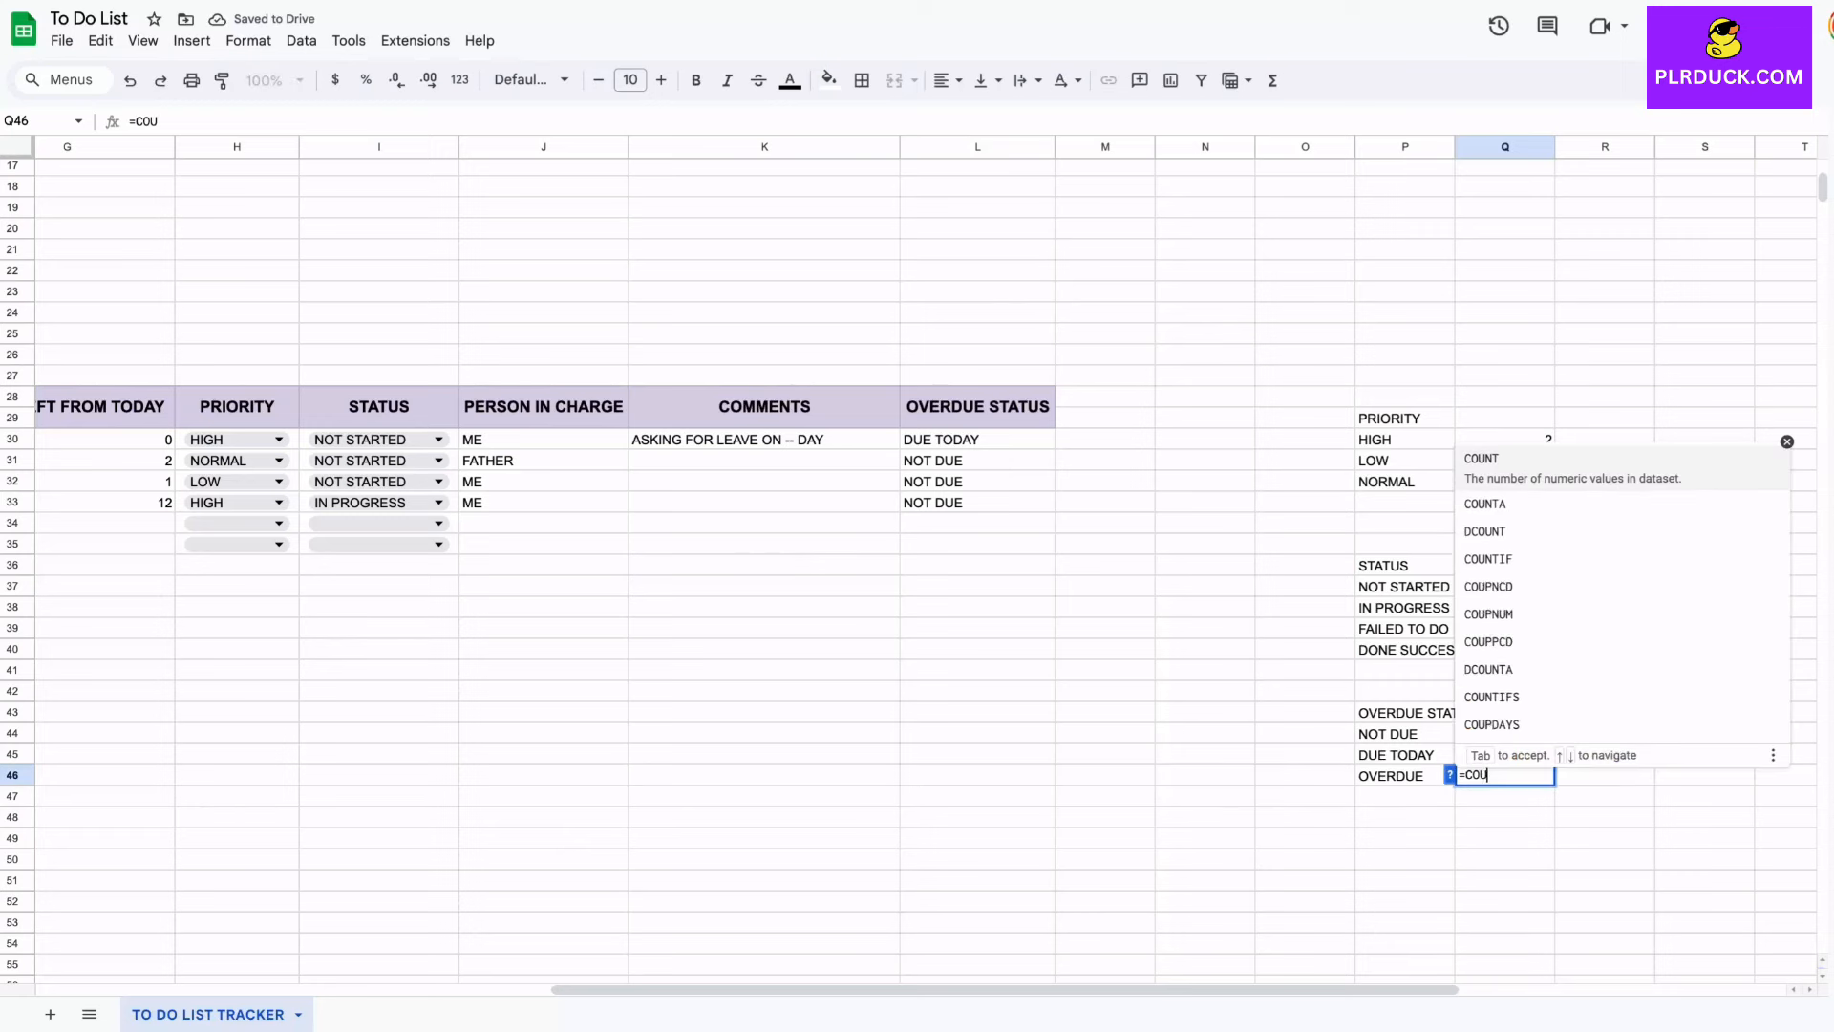
type("NTIF(")
left_click_drag(977, 440, 977, 502)
type(",")
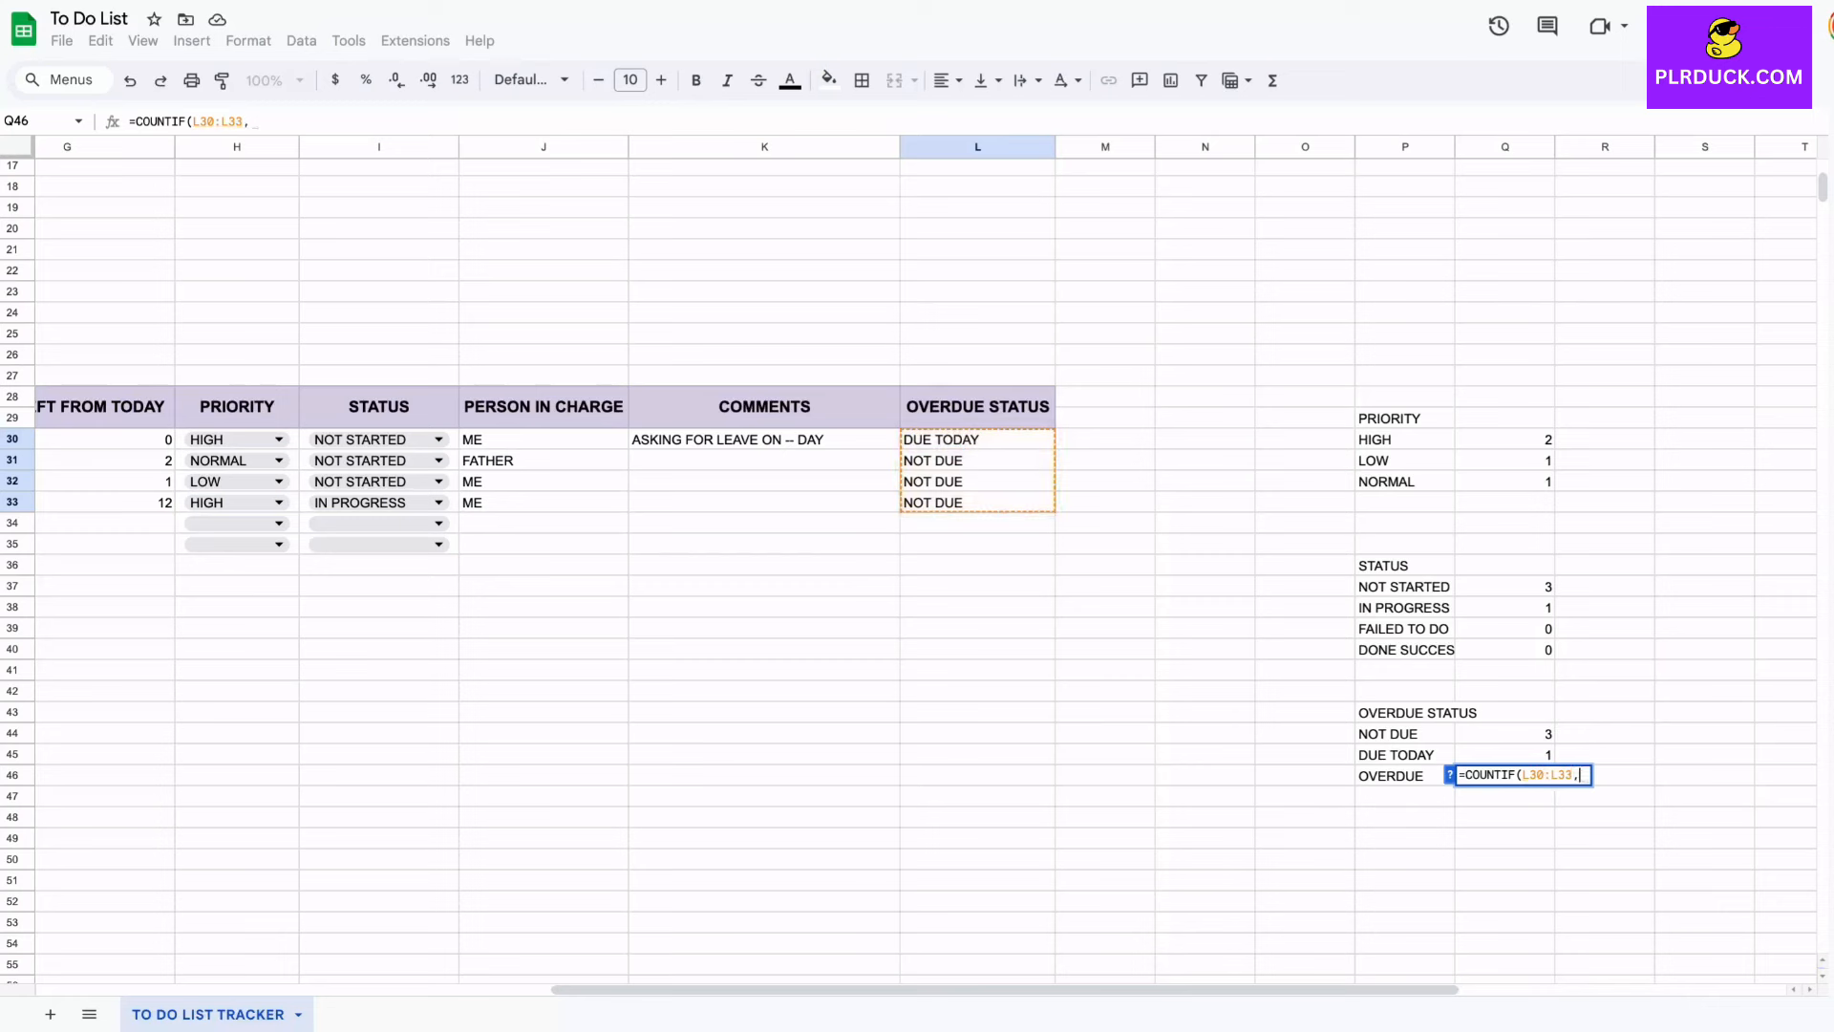
type("\"OVER")
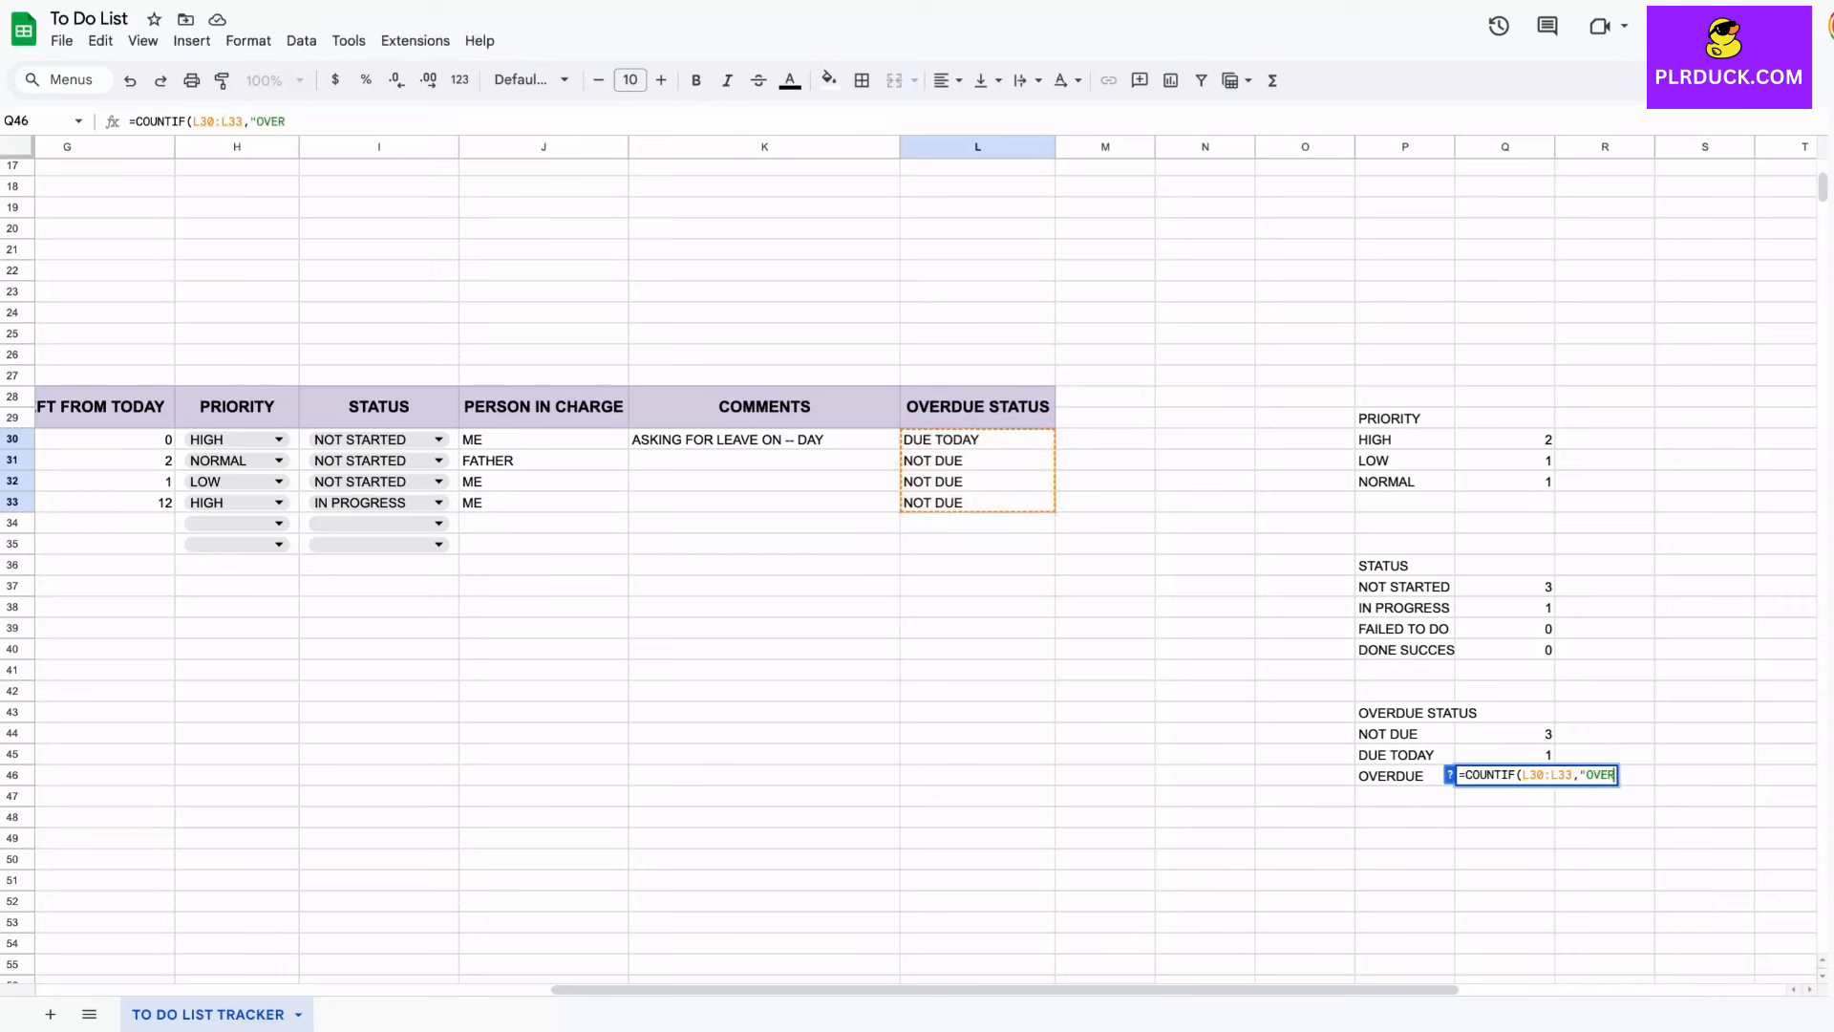
type("DUE\")")
key("Return")
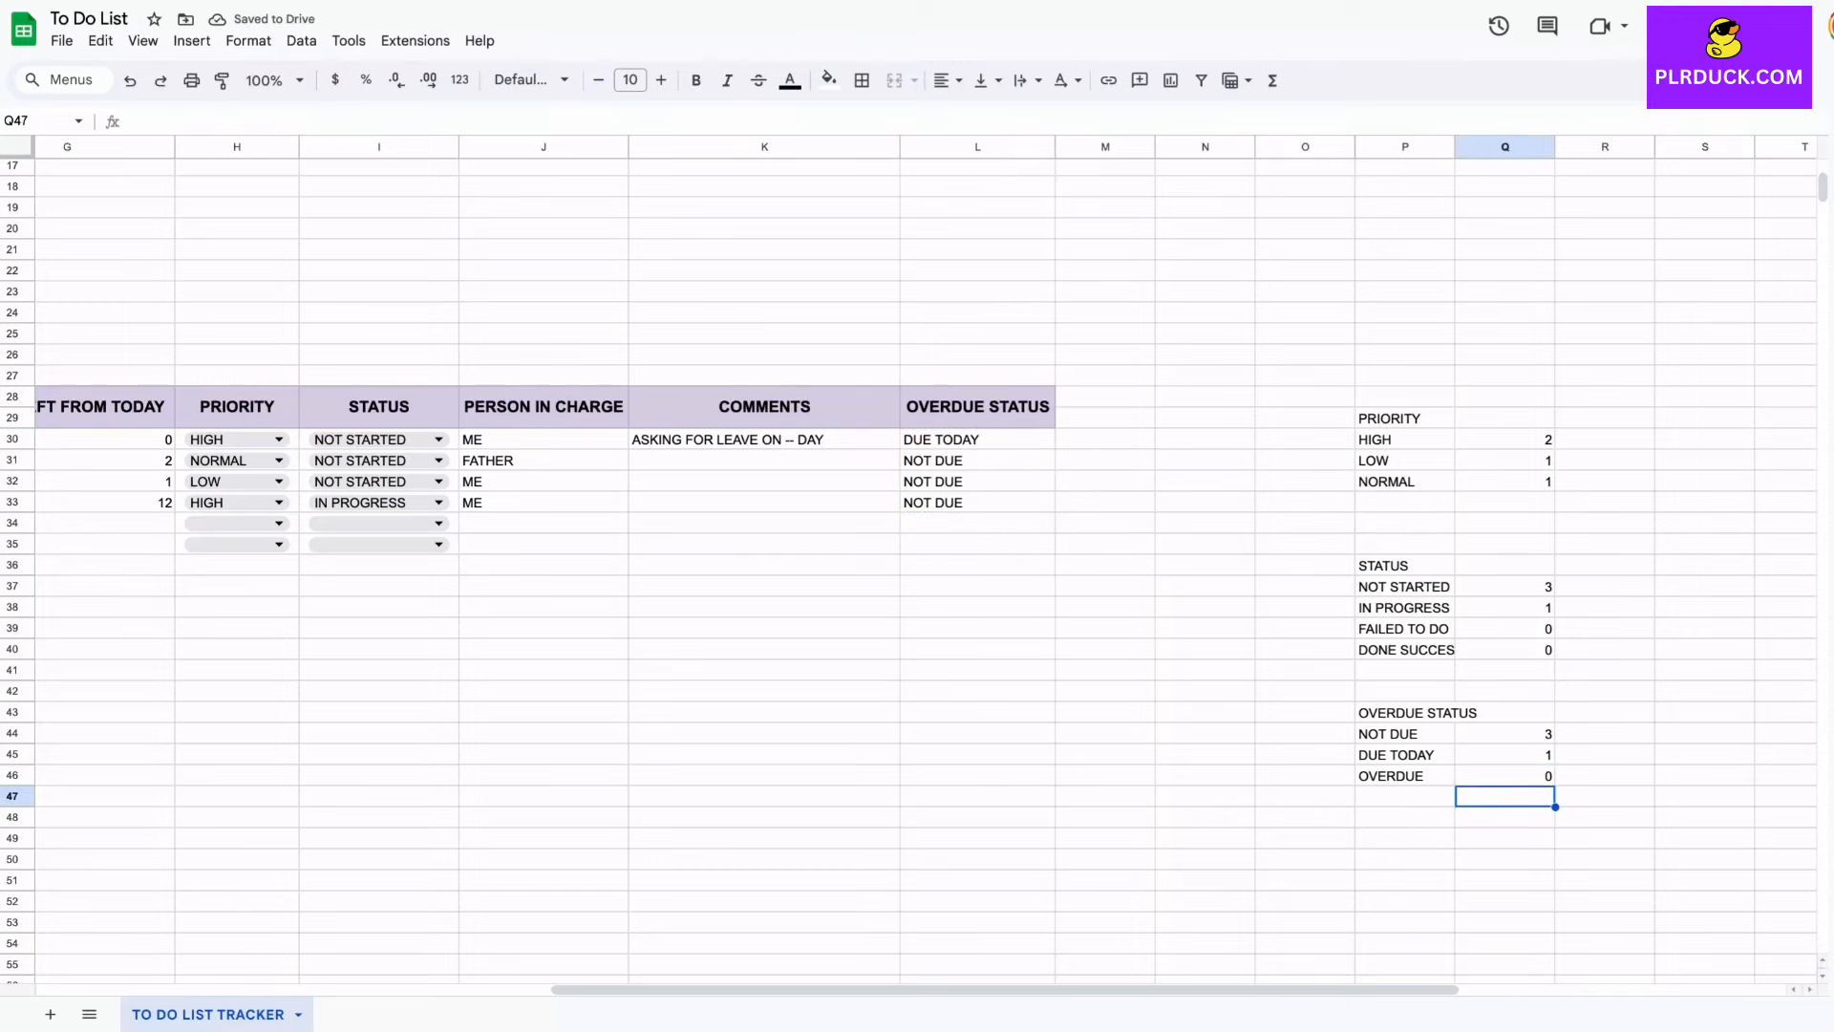
Step: Insert a chart from the priority counts in P30:Q32 and set its type to a column chart
scroll(925, 570, "up", 2)
scroll(925, 569, "left", 2)
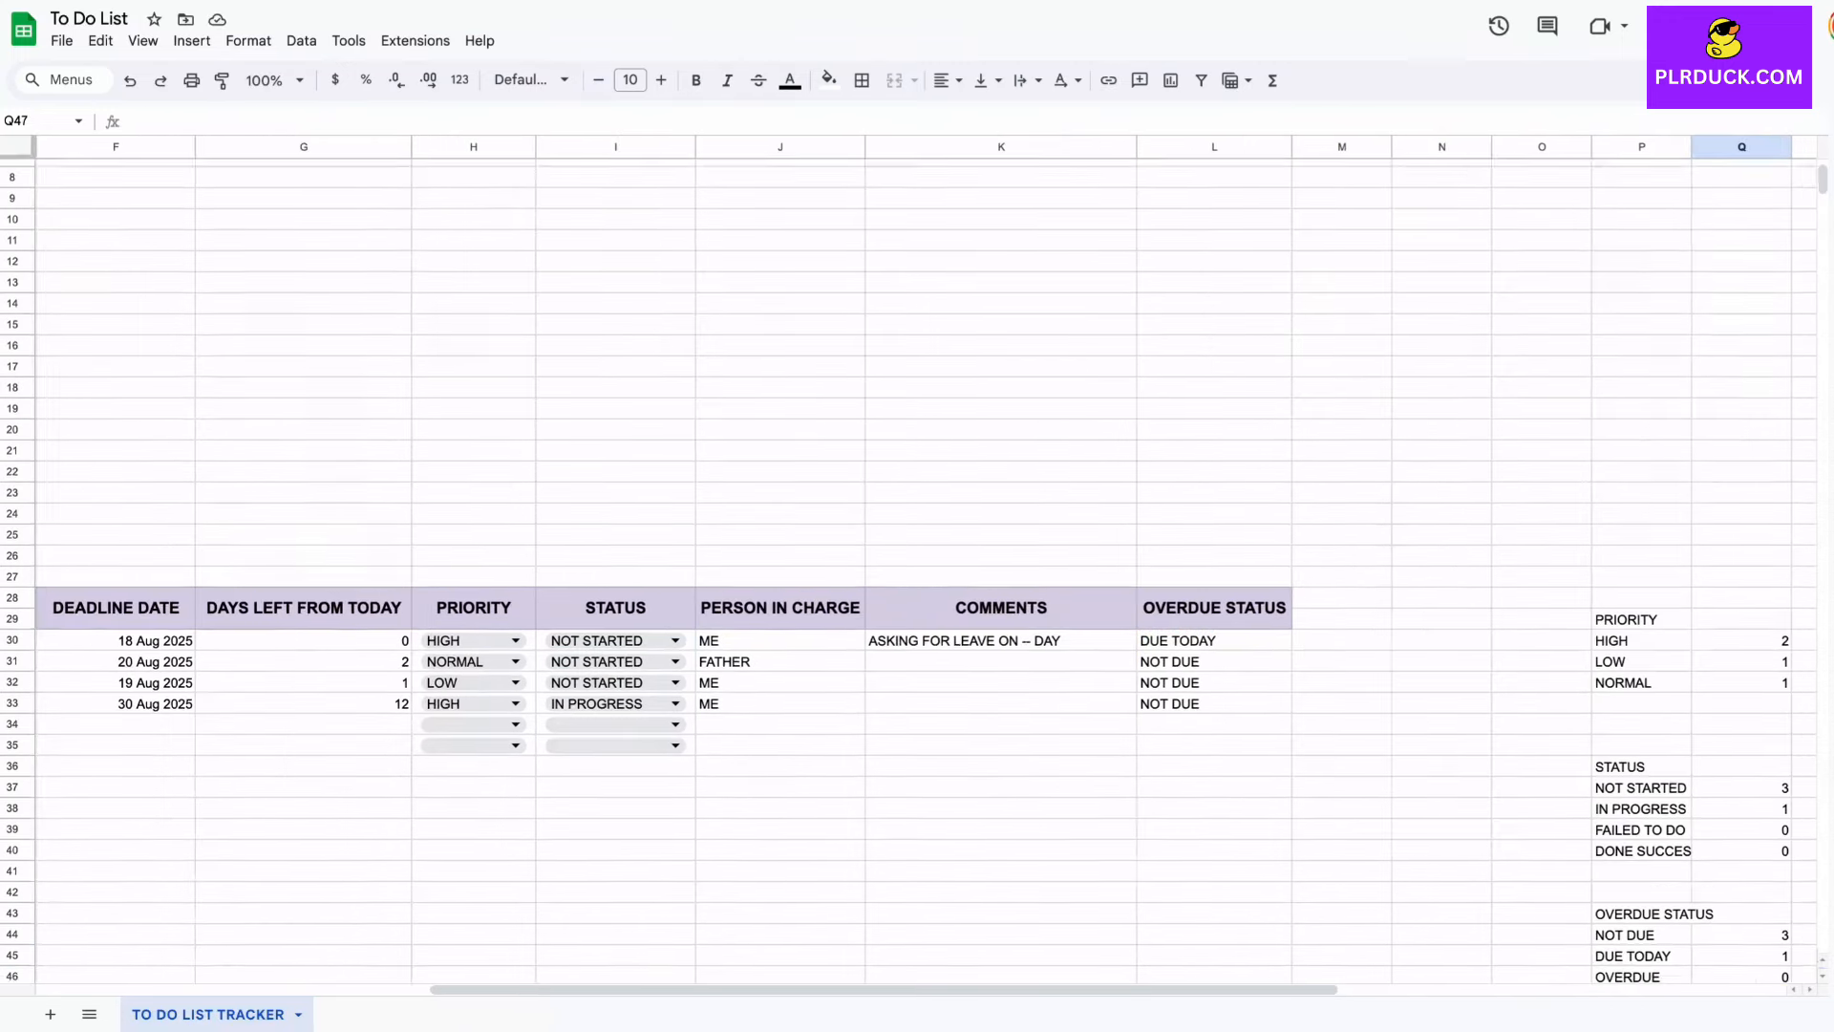
scroll(925, 569, "down", 1)
scroll(925, 569, "right", 1)
left_click_drag(1557, 548, 1660, 589)
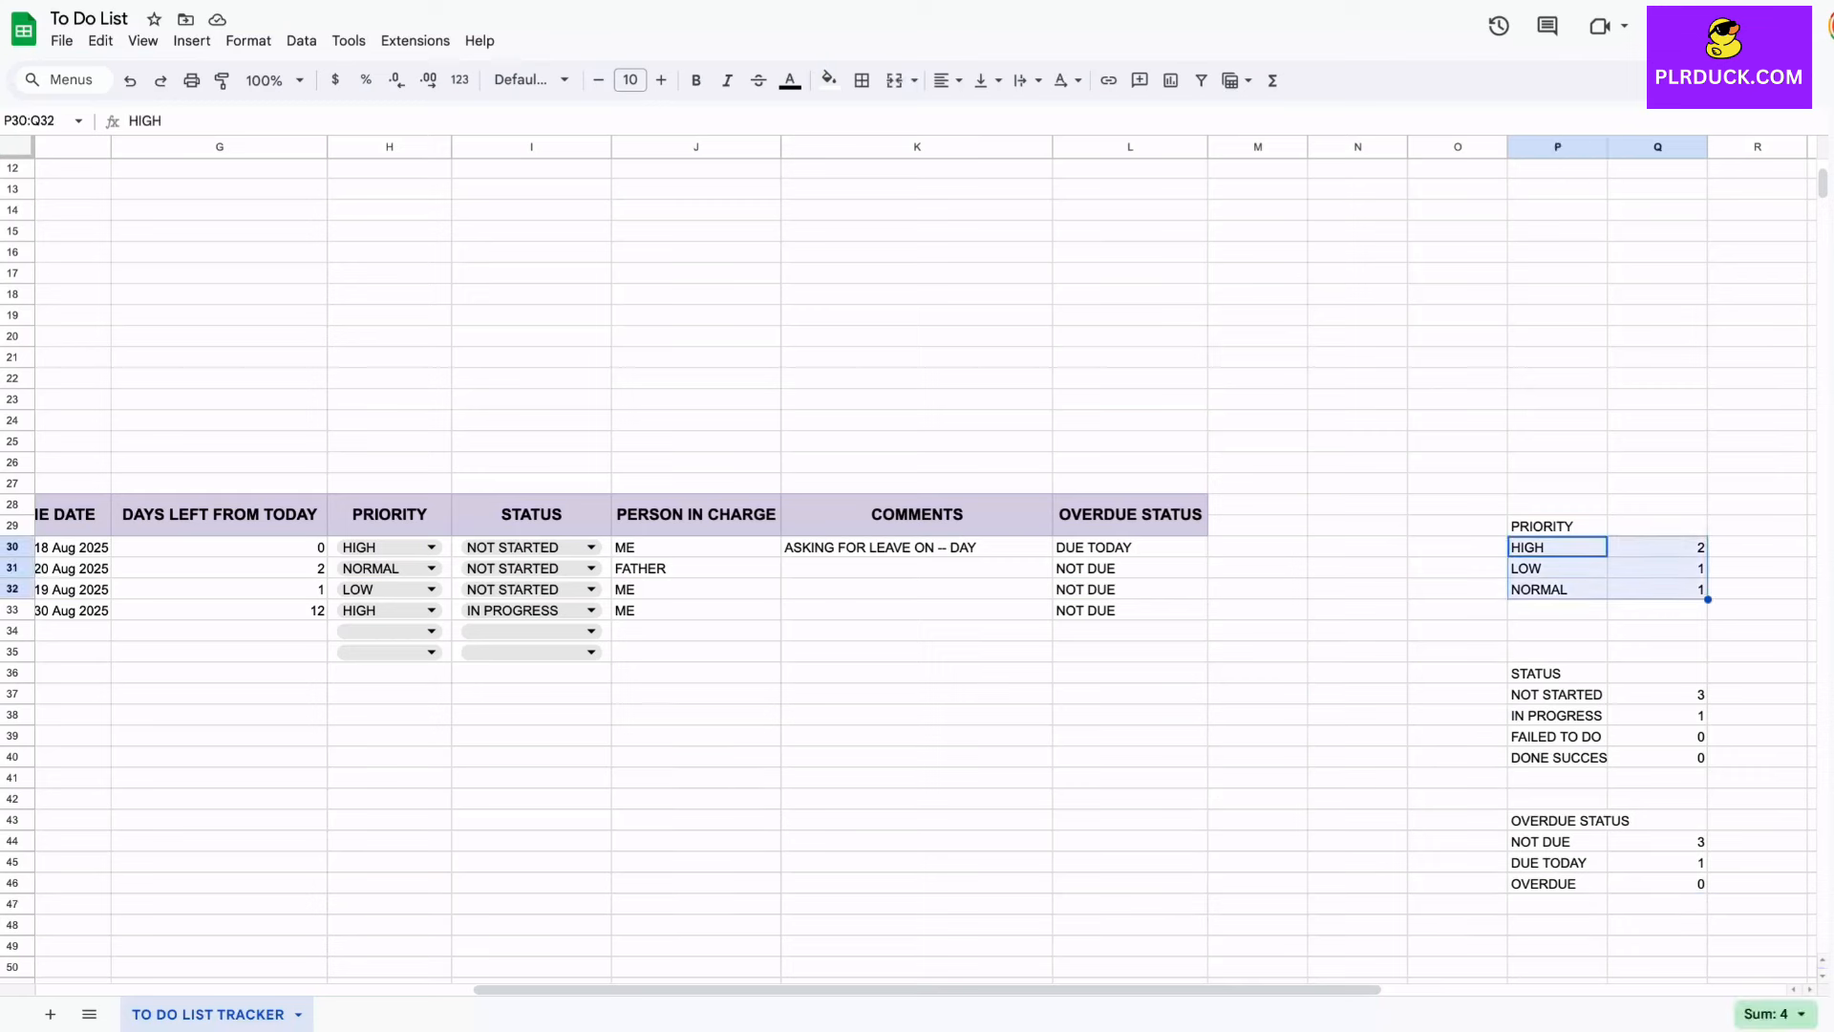
left_click(192, 40)
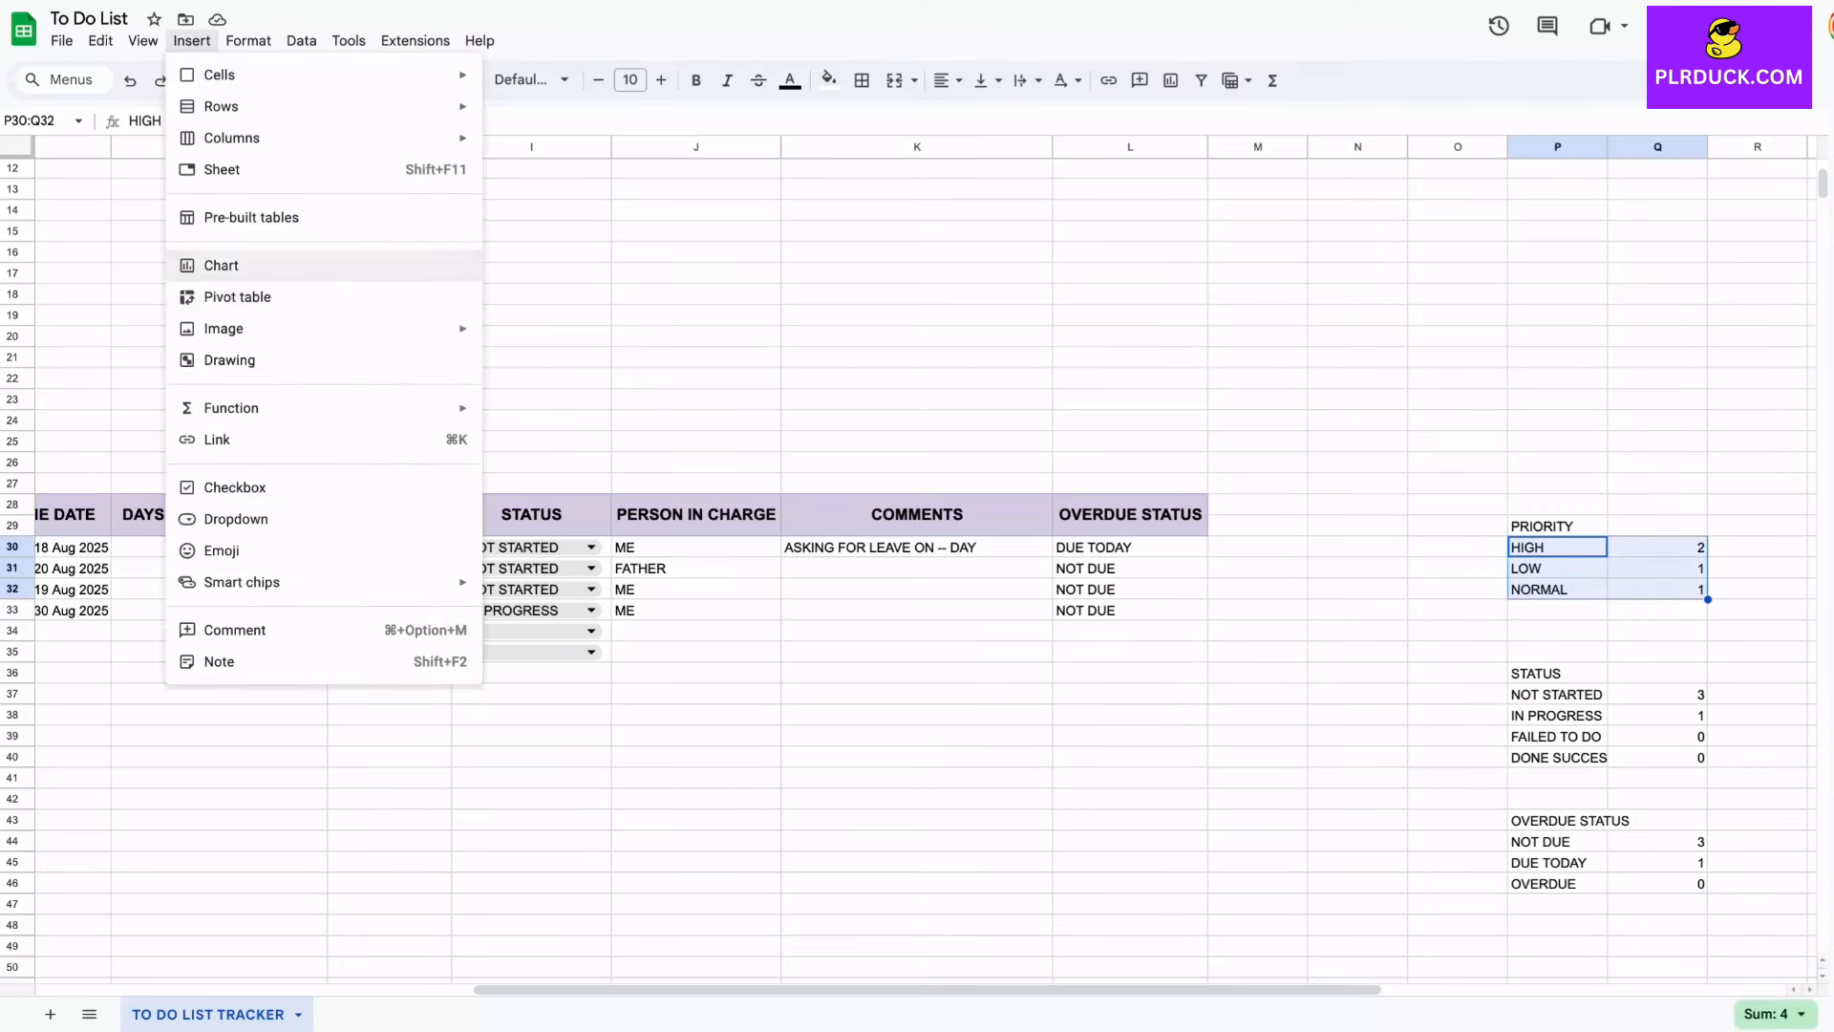
left_click(283, 261)
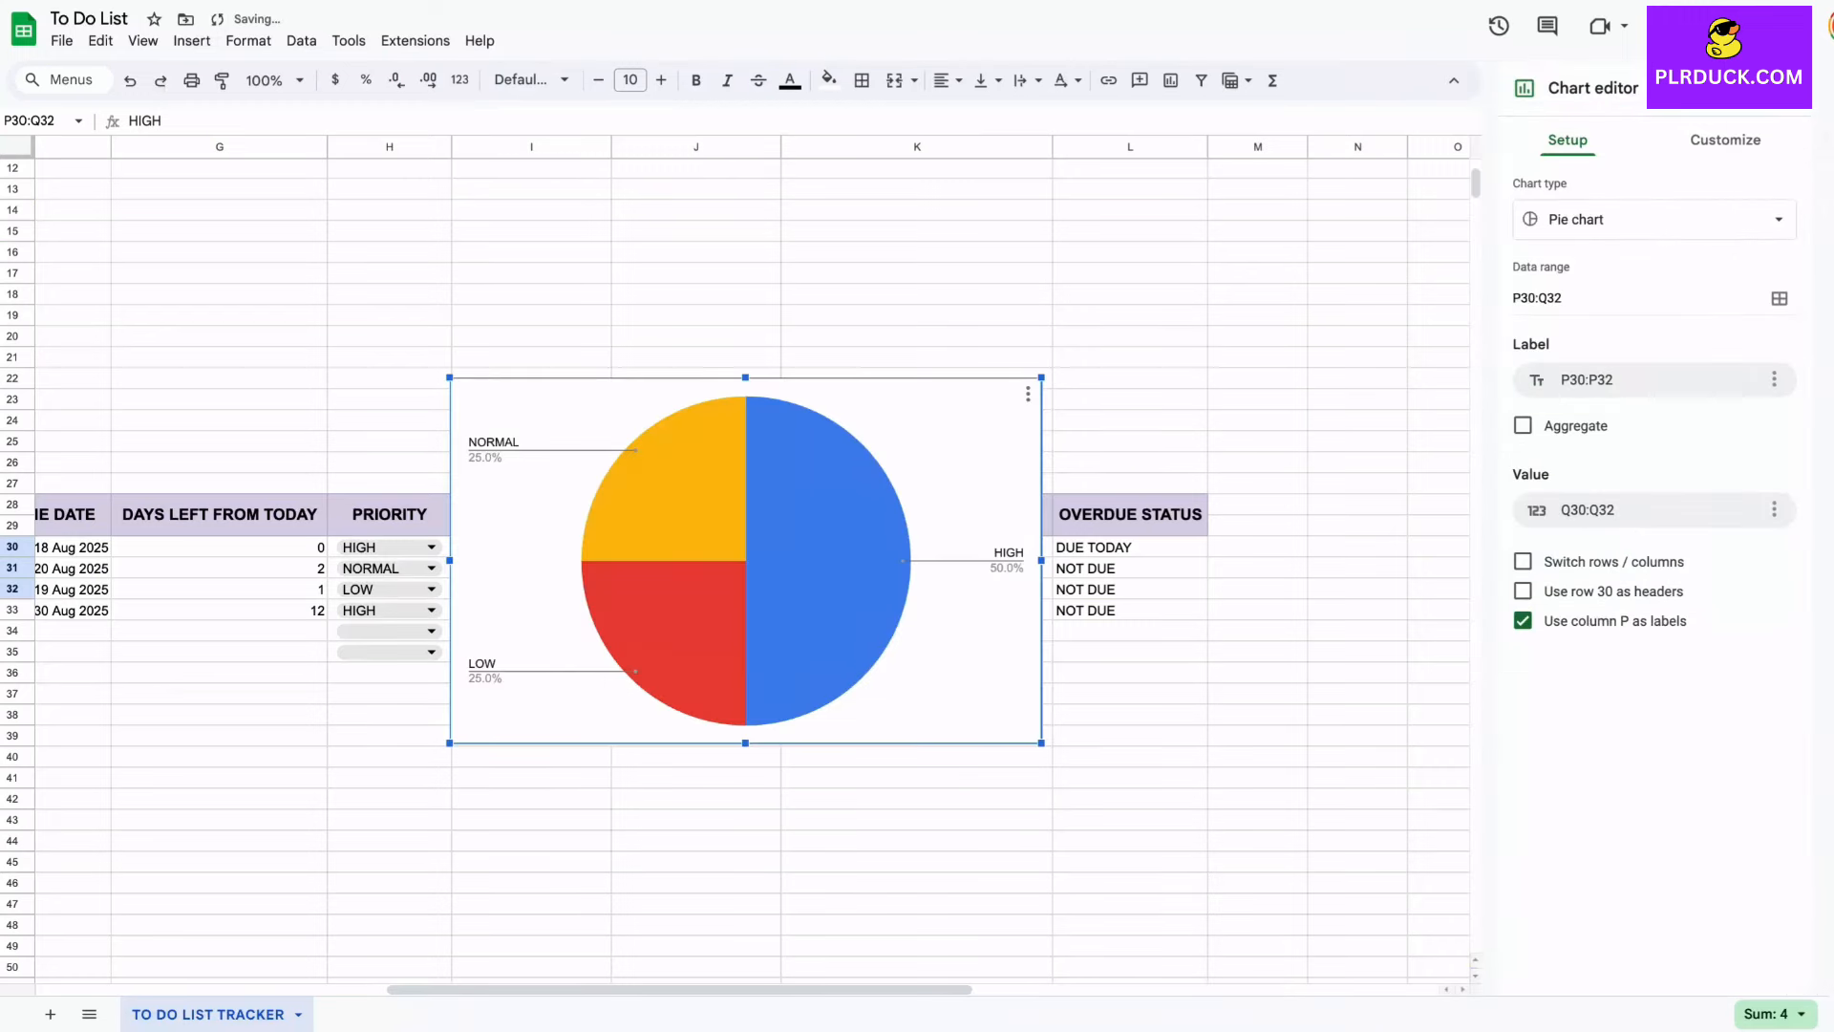
left_click(1653, 219)
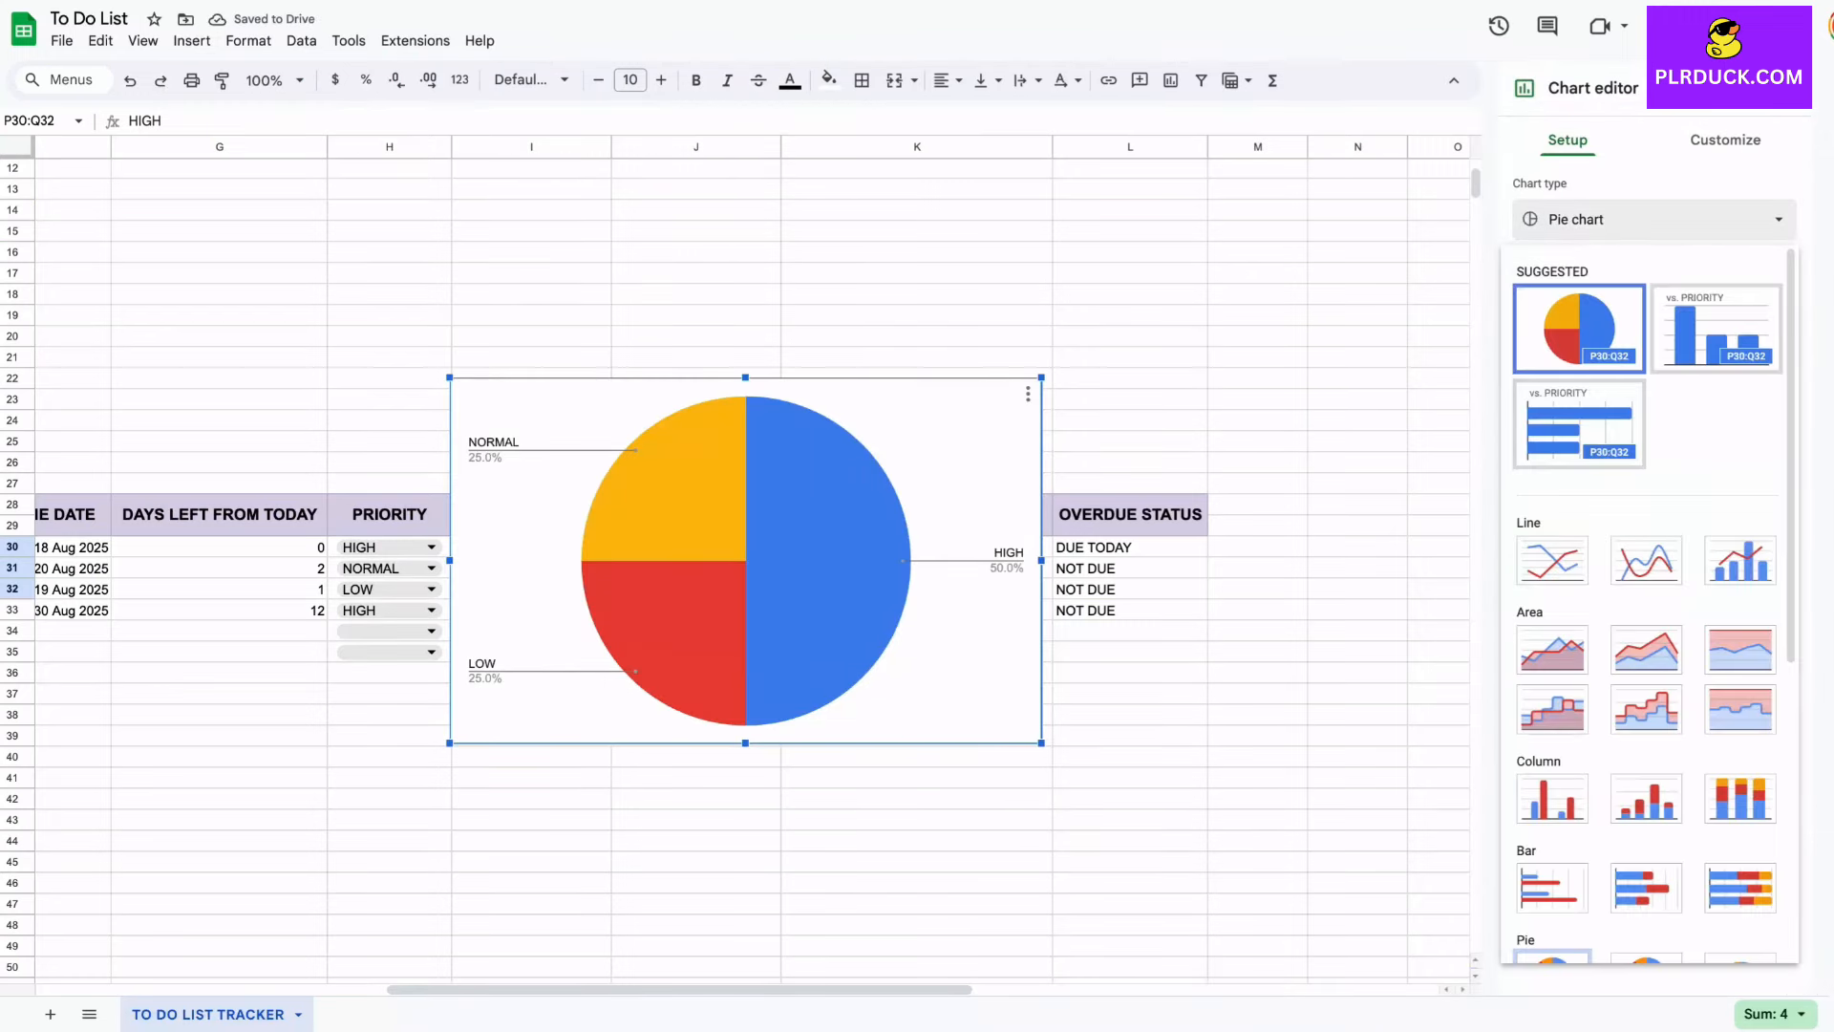
left_click(1552, 799)
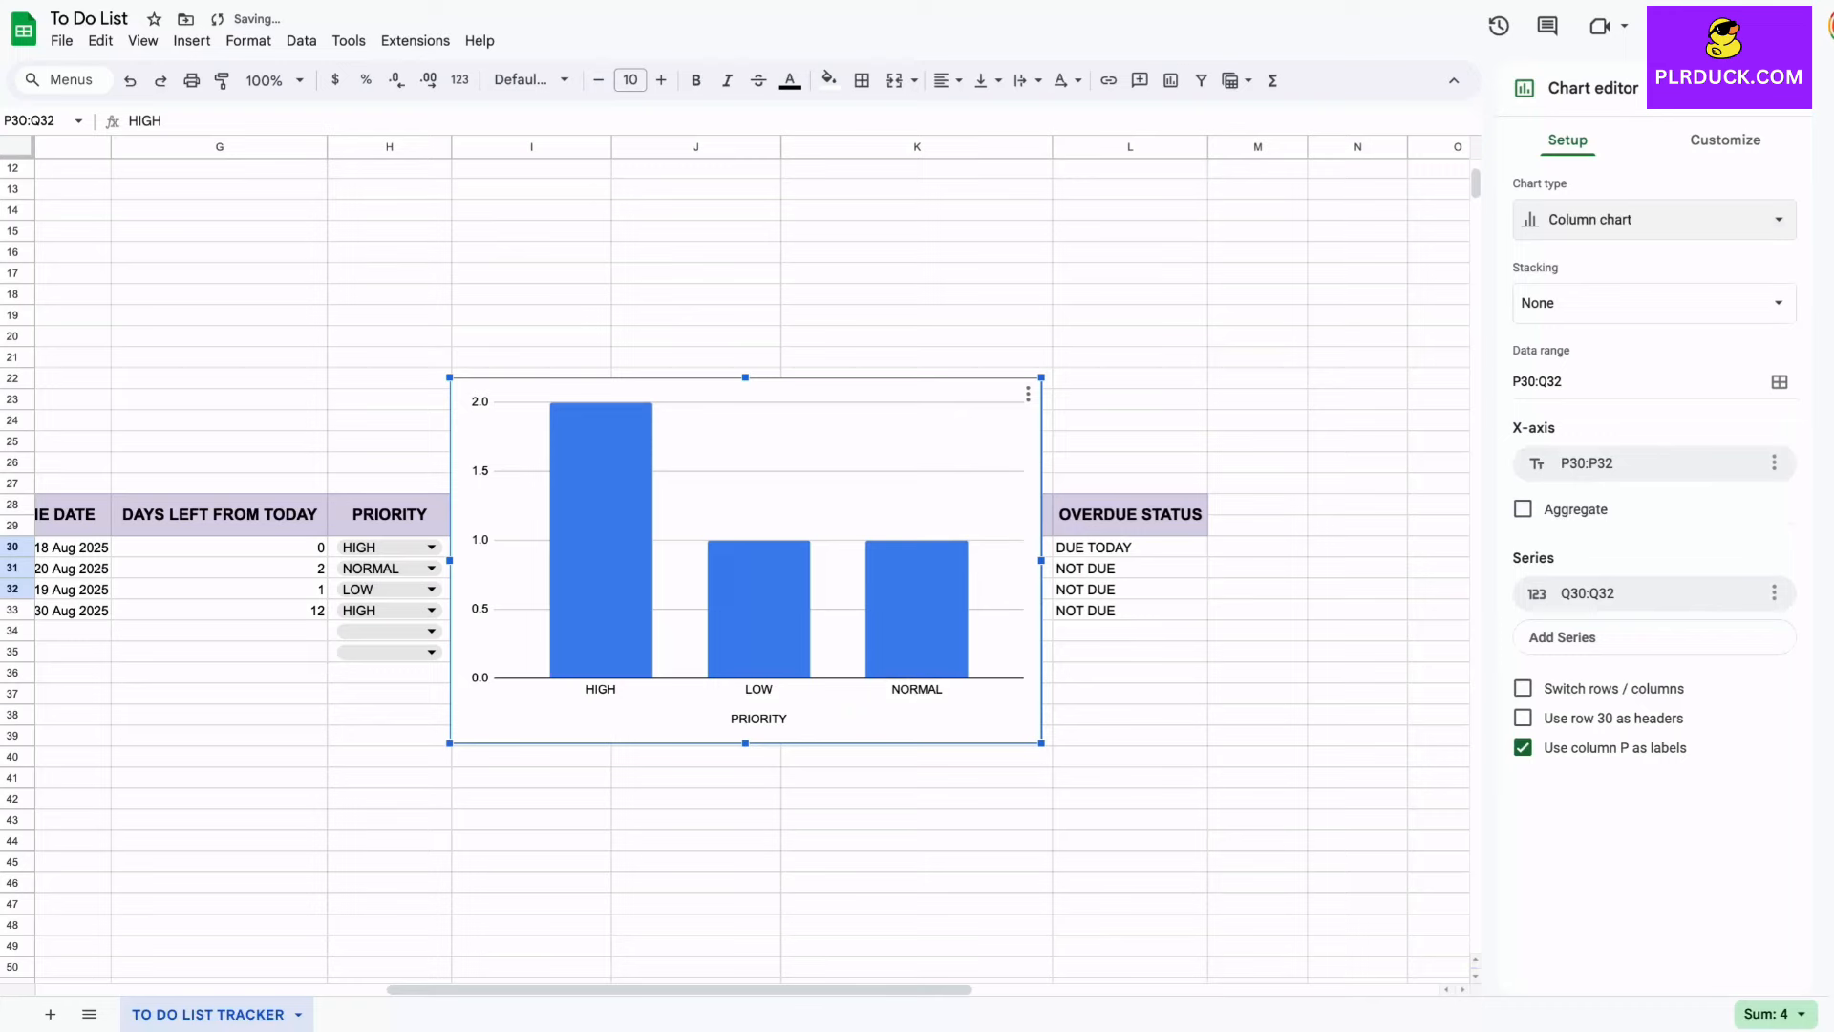
Step: Move the priority column chart below the TO DO LIST title, beside the TODAY, OVERDUE and DUE TODAY boxes
left_click_drag(812, 458, 602, 279)
scroll(602, 279, "left", 4)
scroll(602, 279, "up", 2)
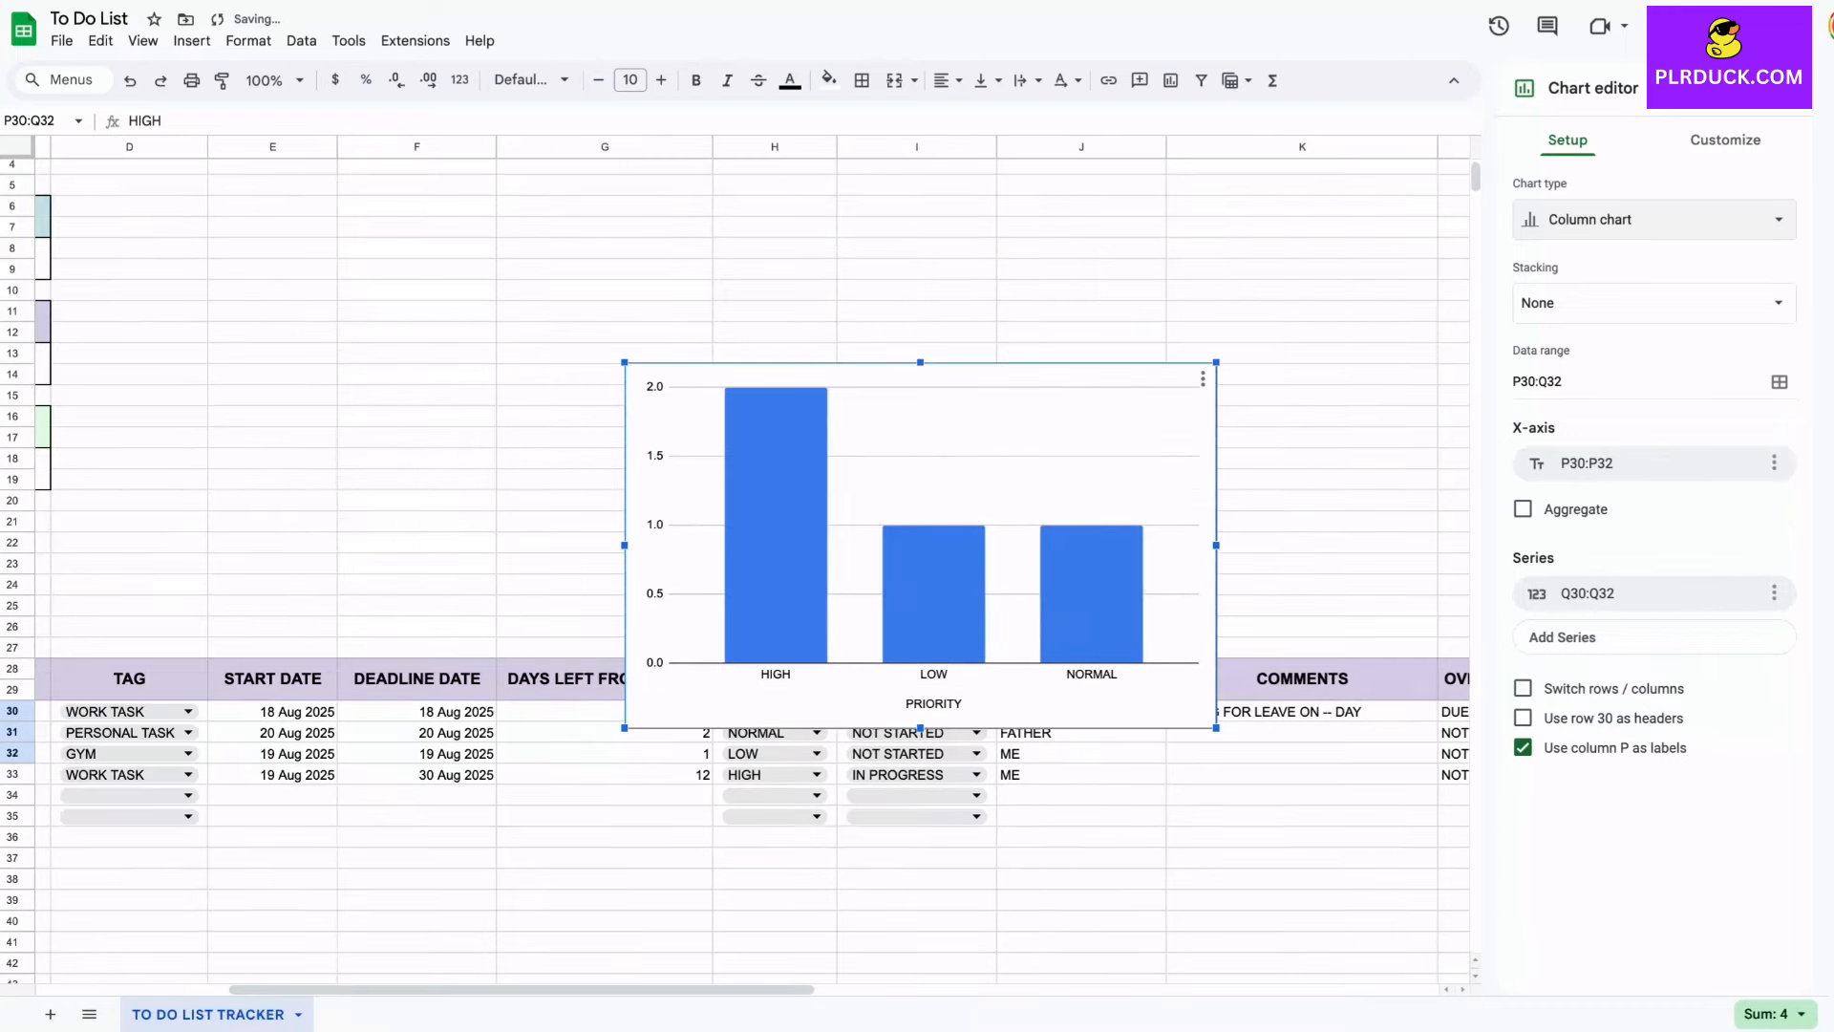
left_click_drag(850, 535, 325, 365)
scroll(396, 344, "left", 2)
scroll(395, 345, "up", 1)
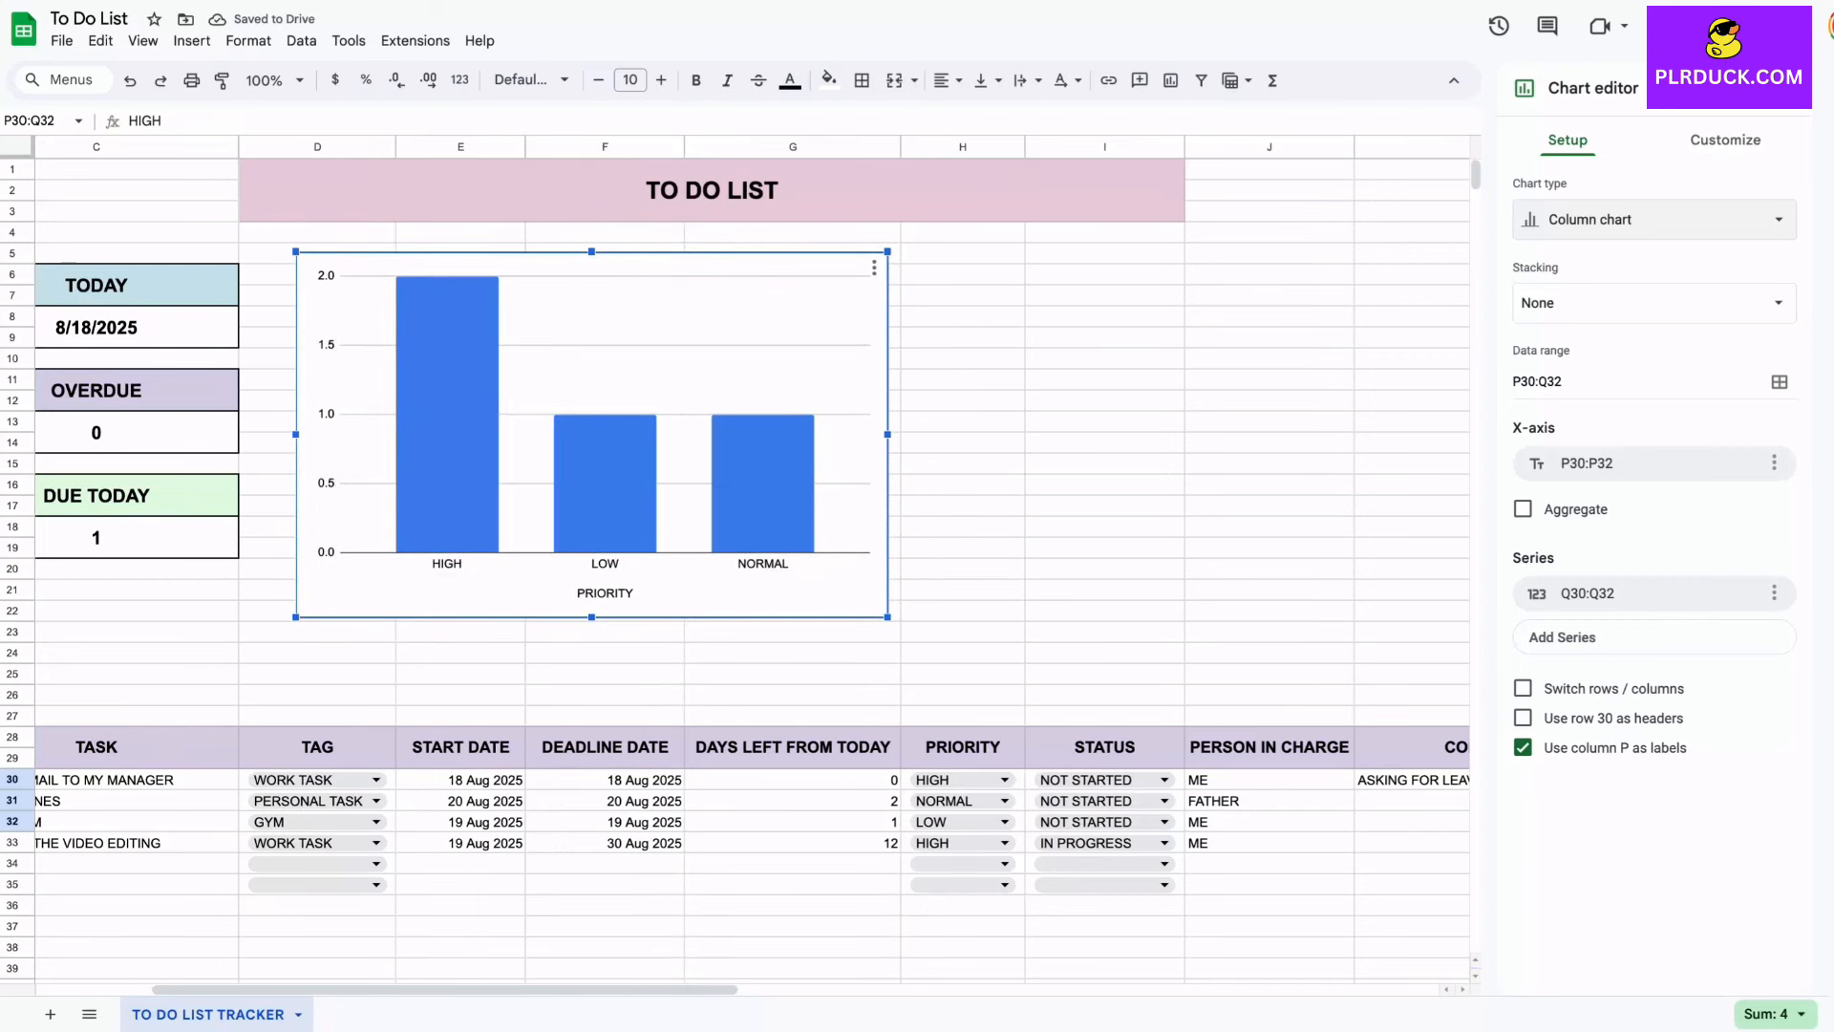
Step: Set the column chart's title to PRIORITY
left_click(1725, 141)
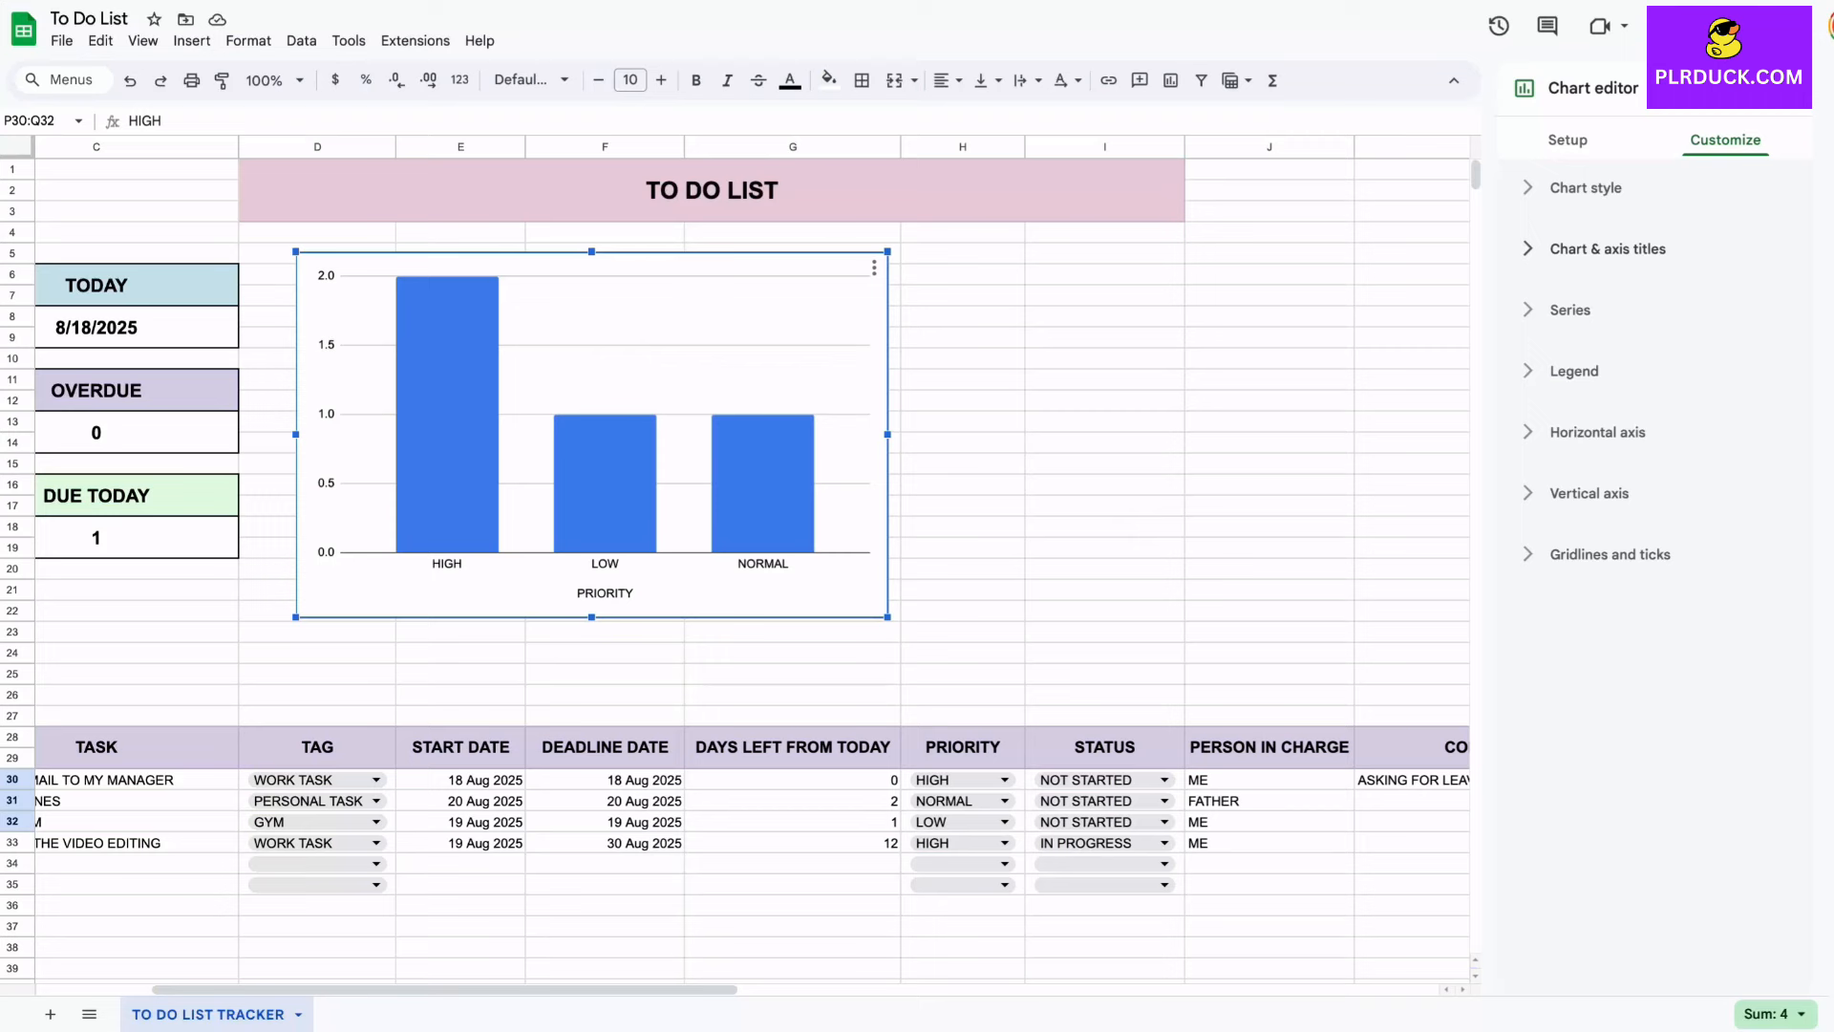
left_click(1607, 249)
left_click(1598, 401)
type("PRIORITY")
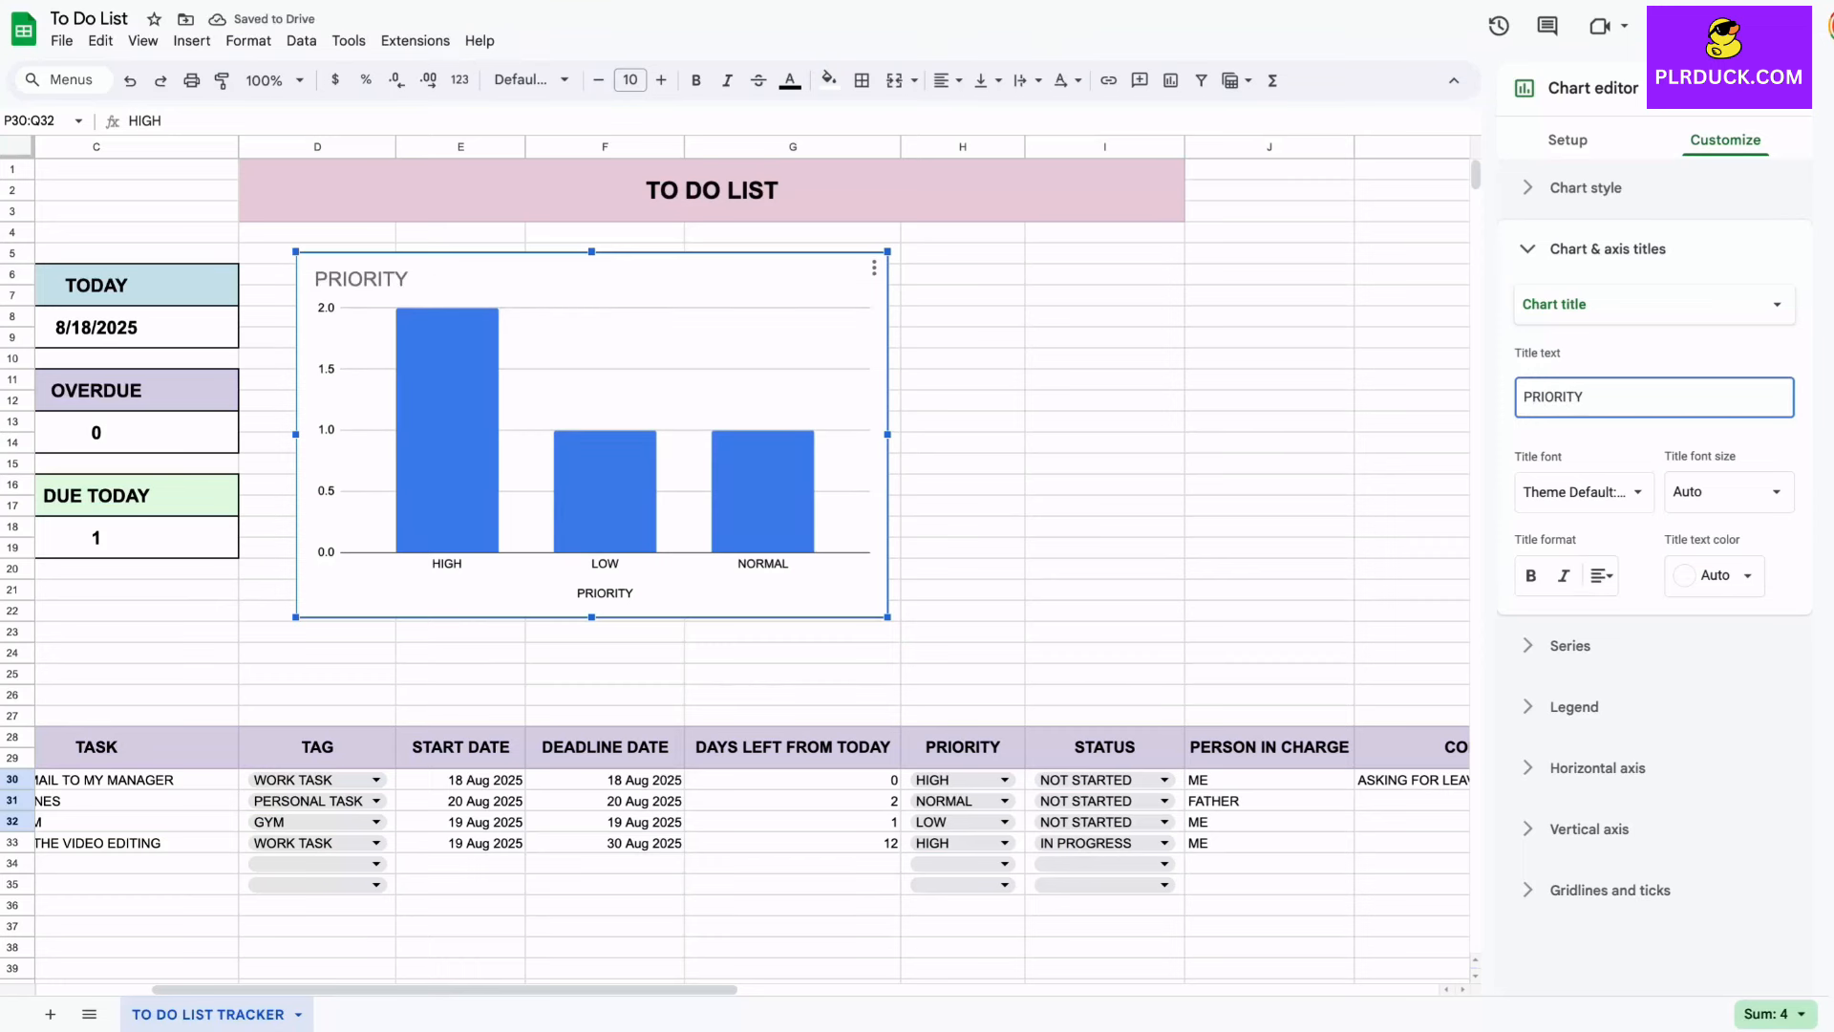
Step: Fill the PRIORITY chart's columns with the custom light peach colour and close the chart editor
left_click(447, 435)
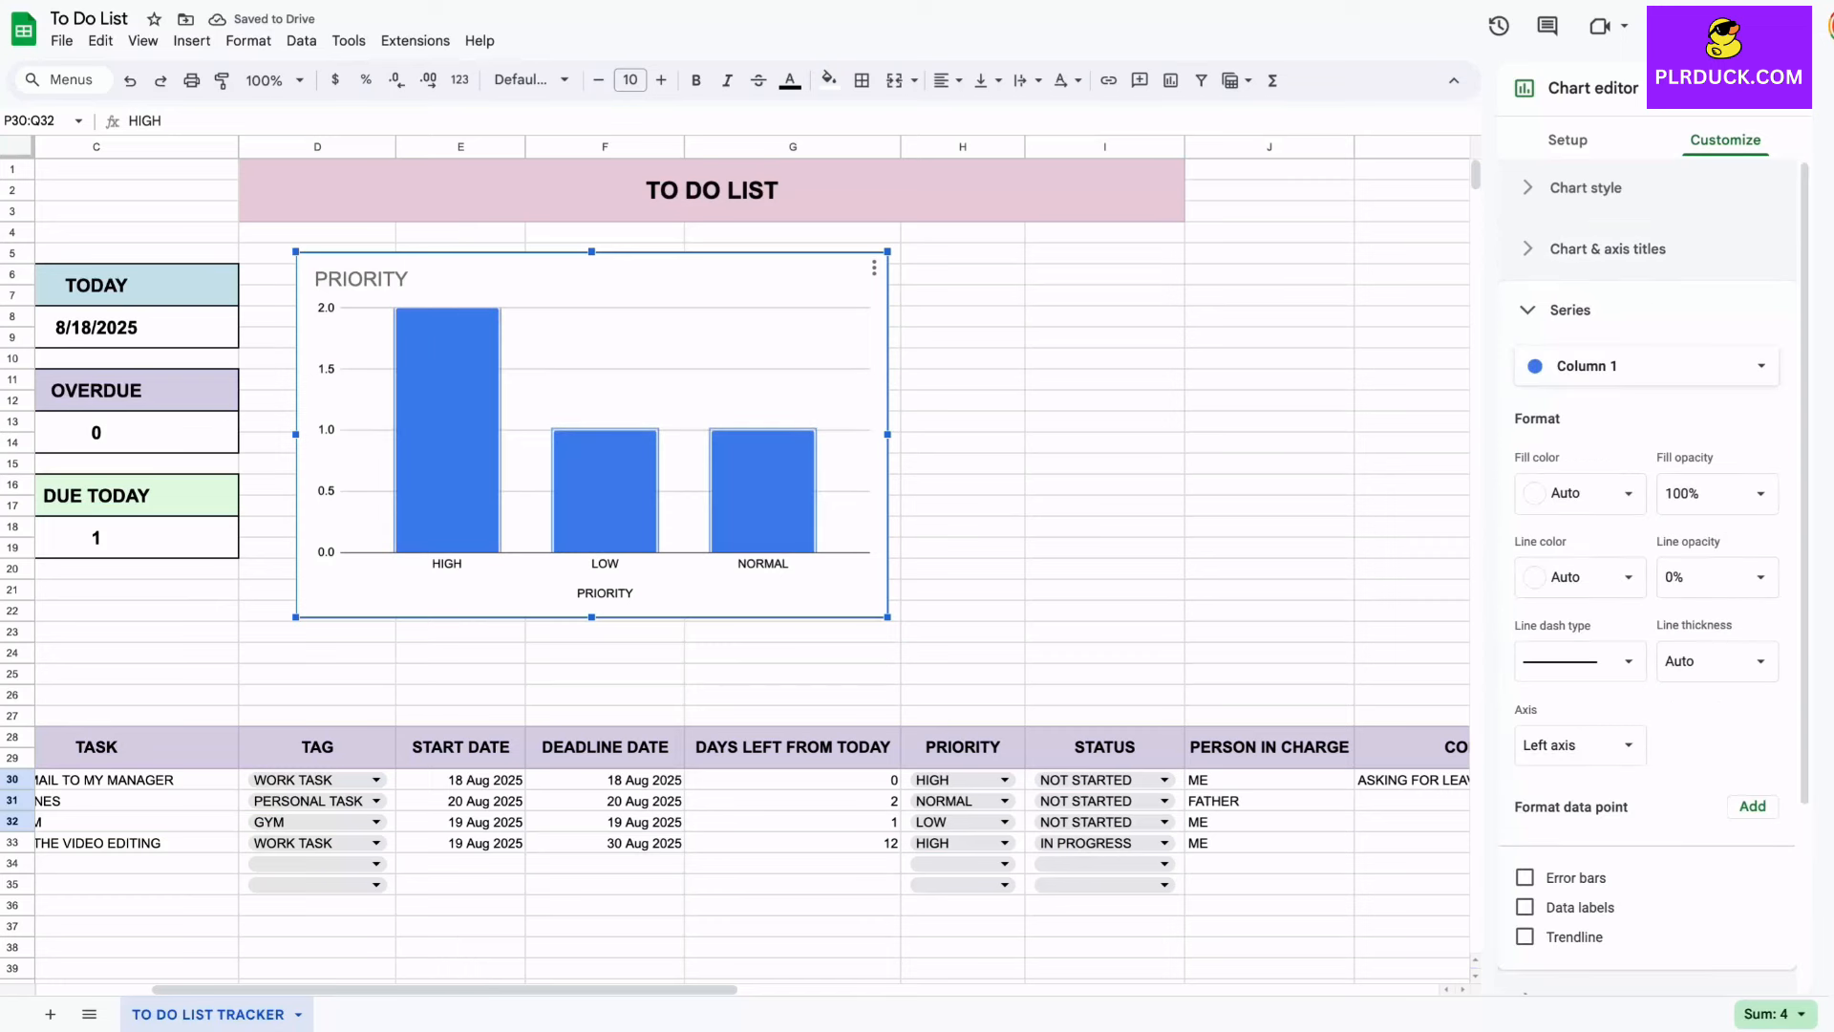
left_click(1581, 493)
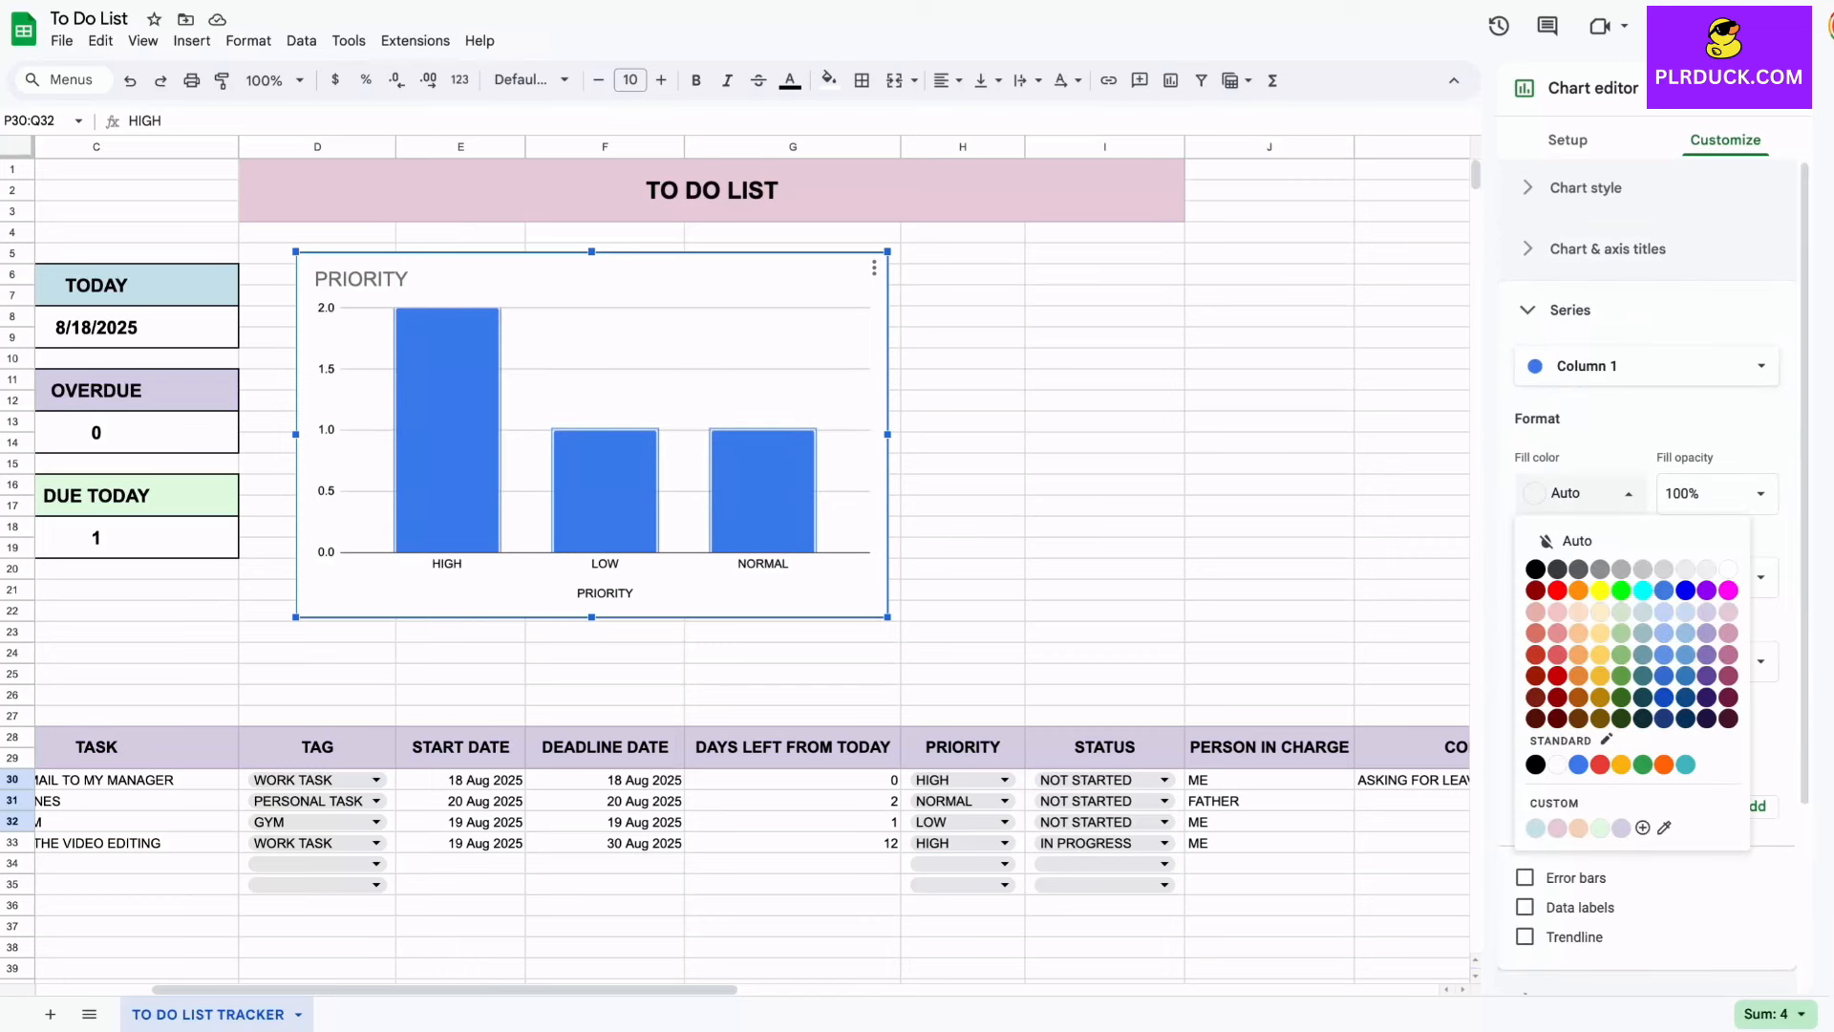
left_click(1578, 828)
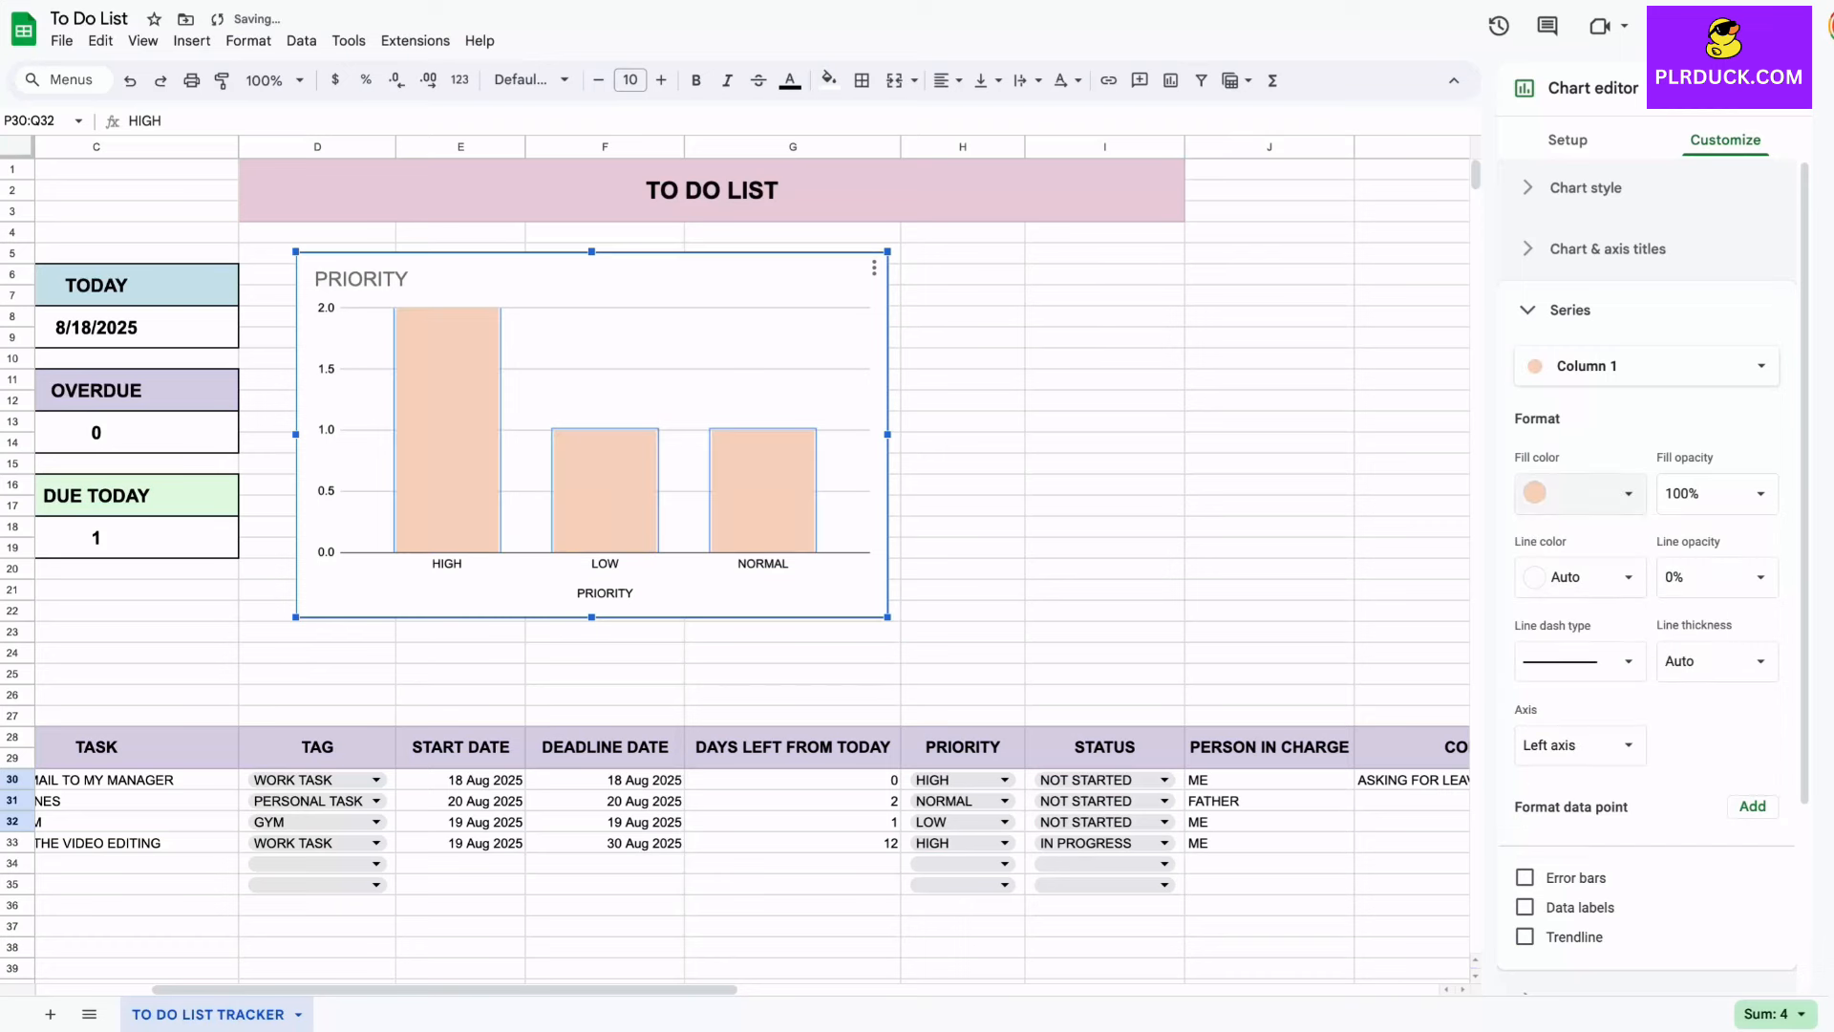
left_click(963, 507)
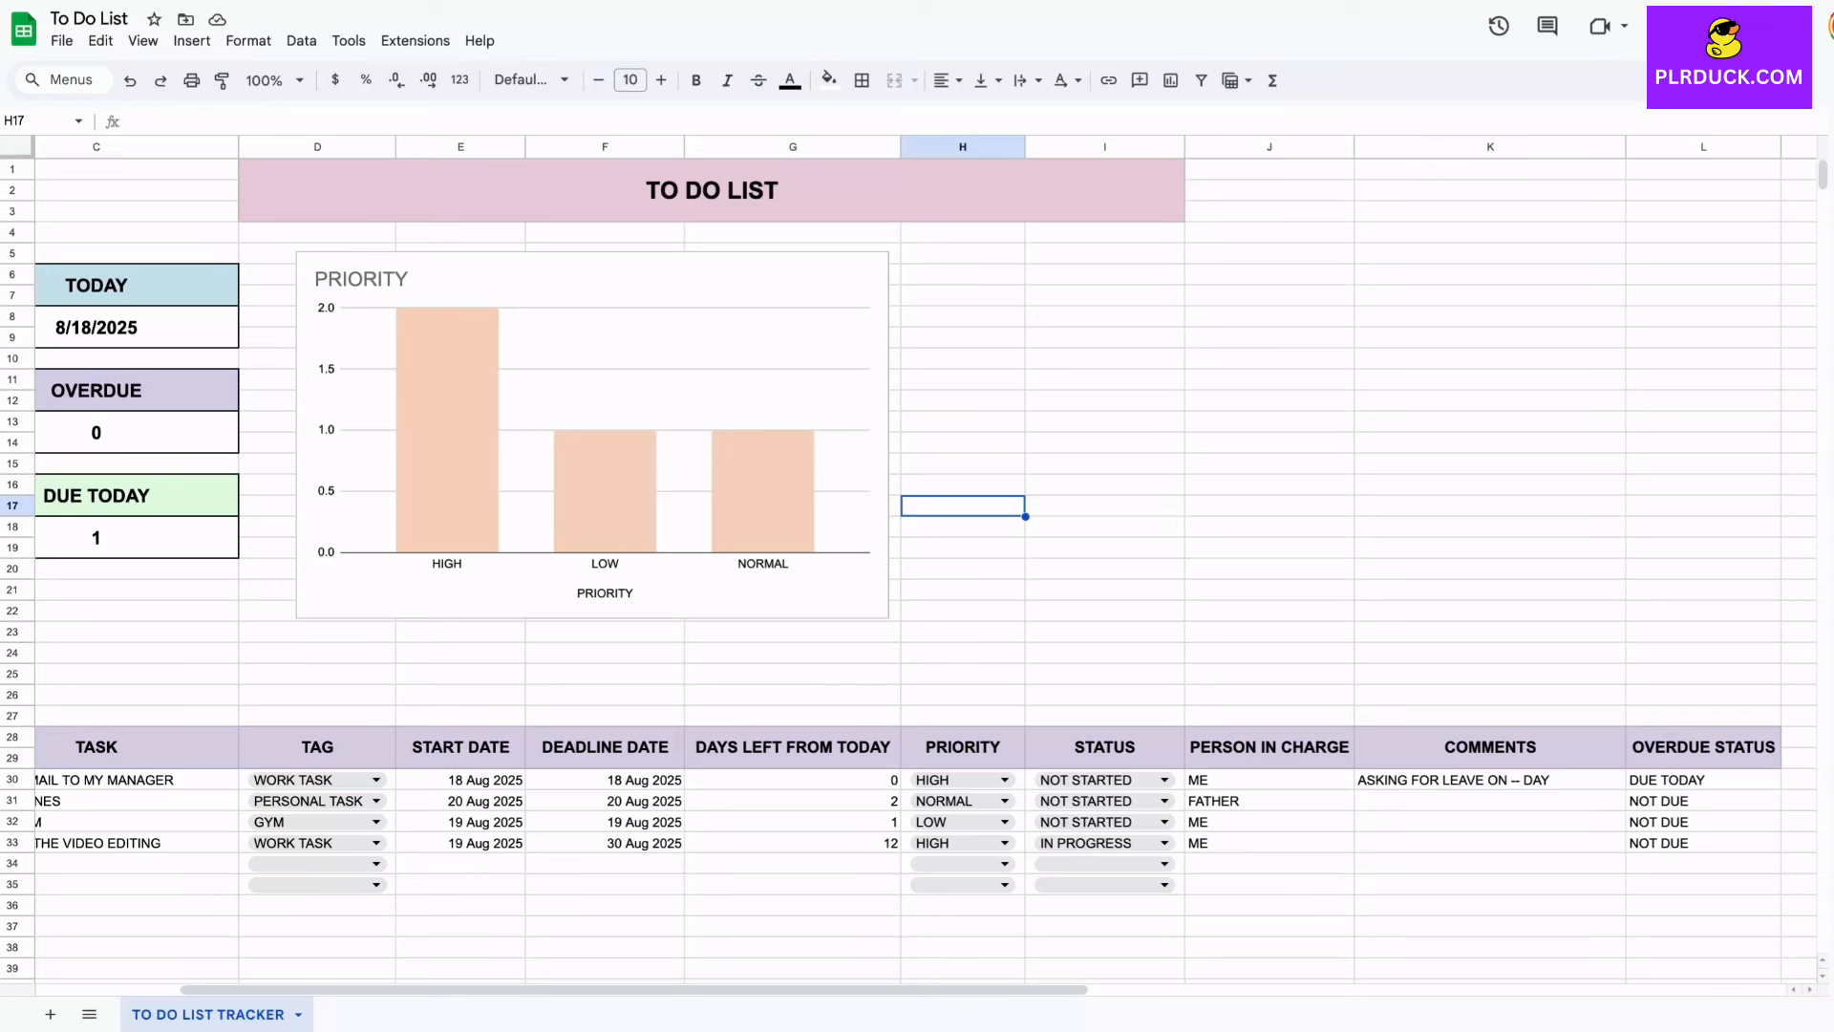
Step: Insert a pie chart from the status counts in P37:Q40
scroll(917, 559, "right", 8)
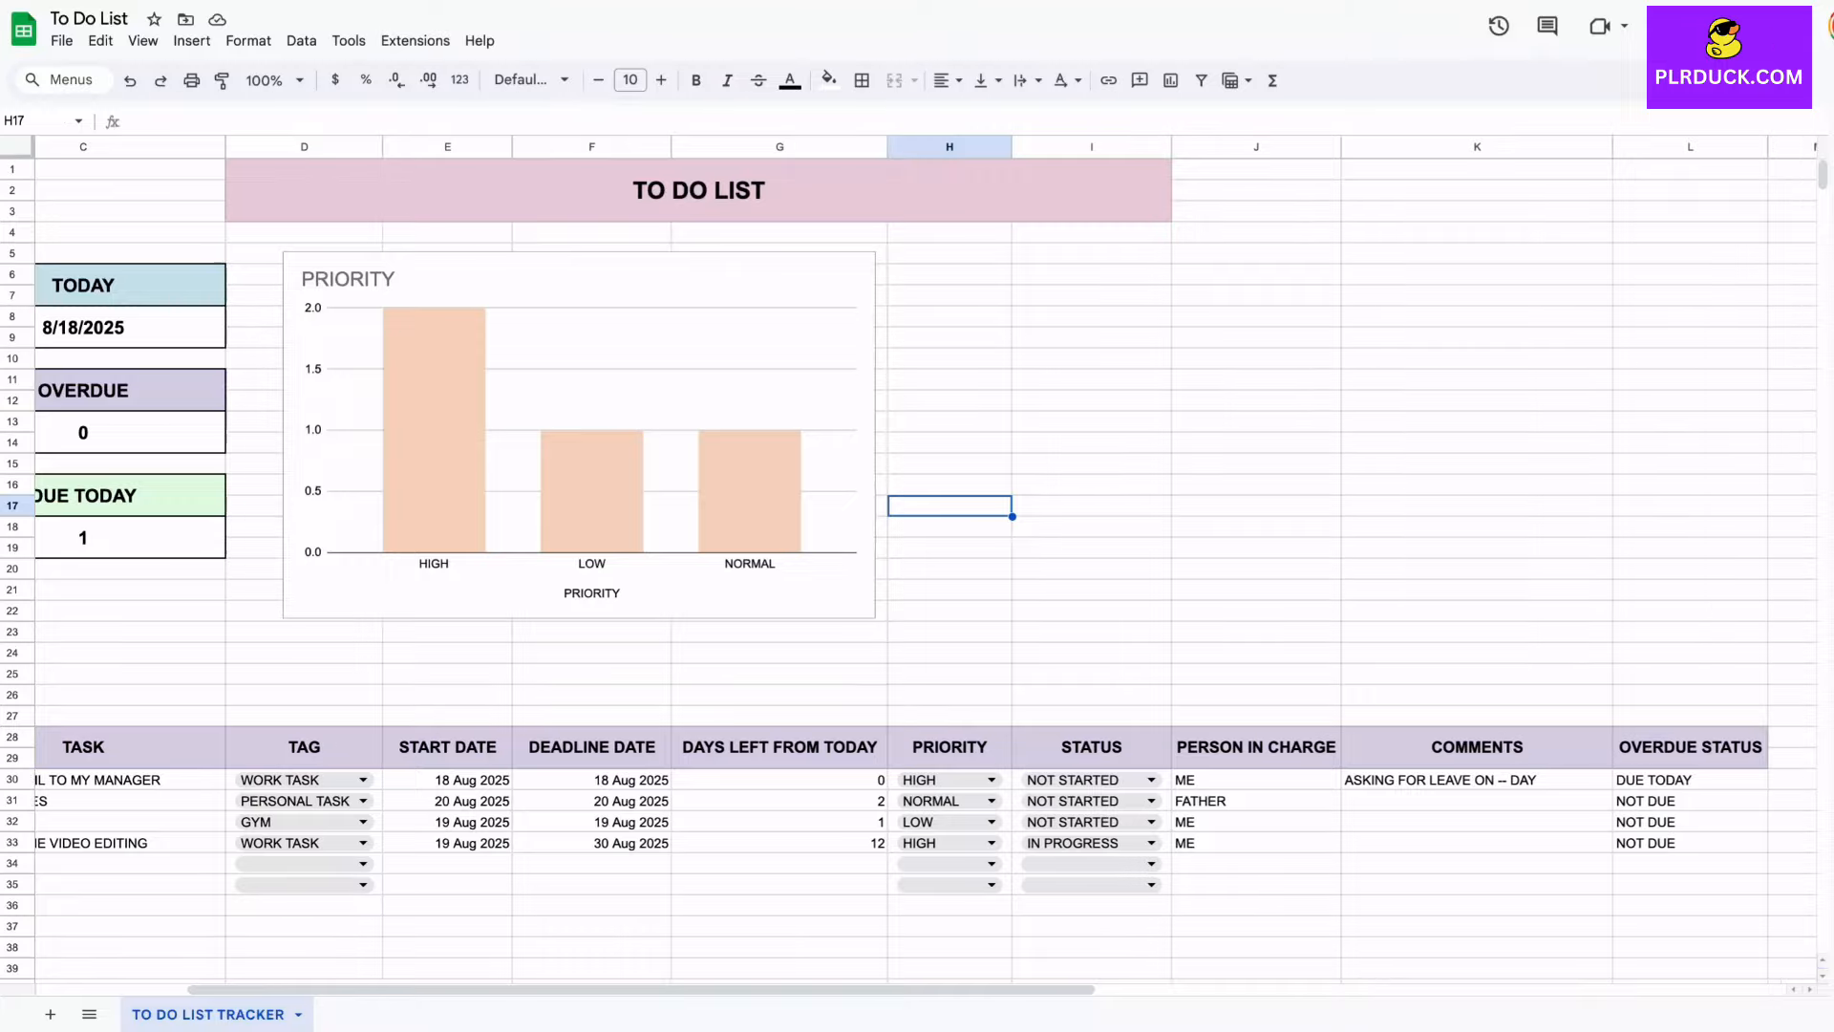
scroll(917, 559, "down", 5)
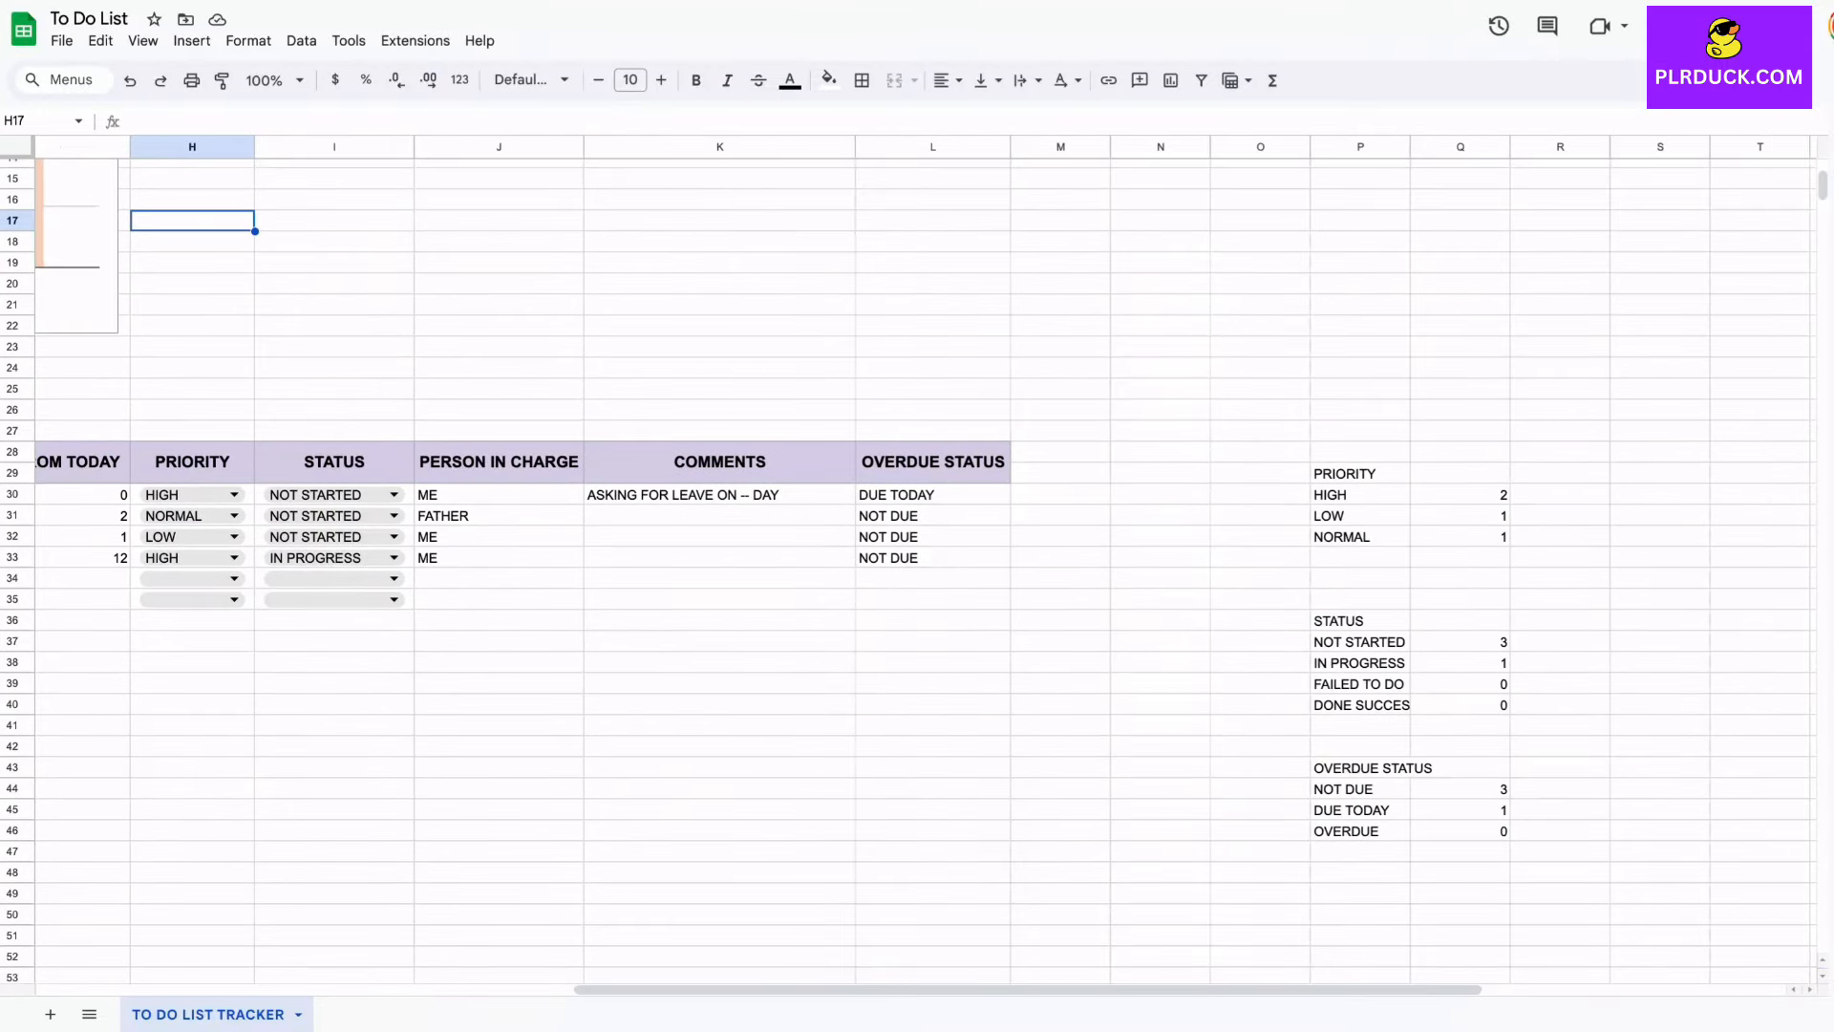
left_click(1360, 641)
left_click_drag(1360, 642, 1460, 705)
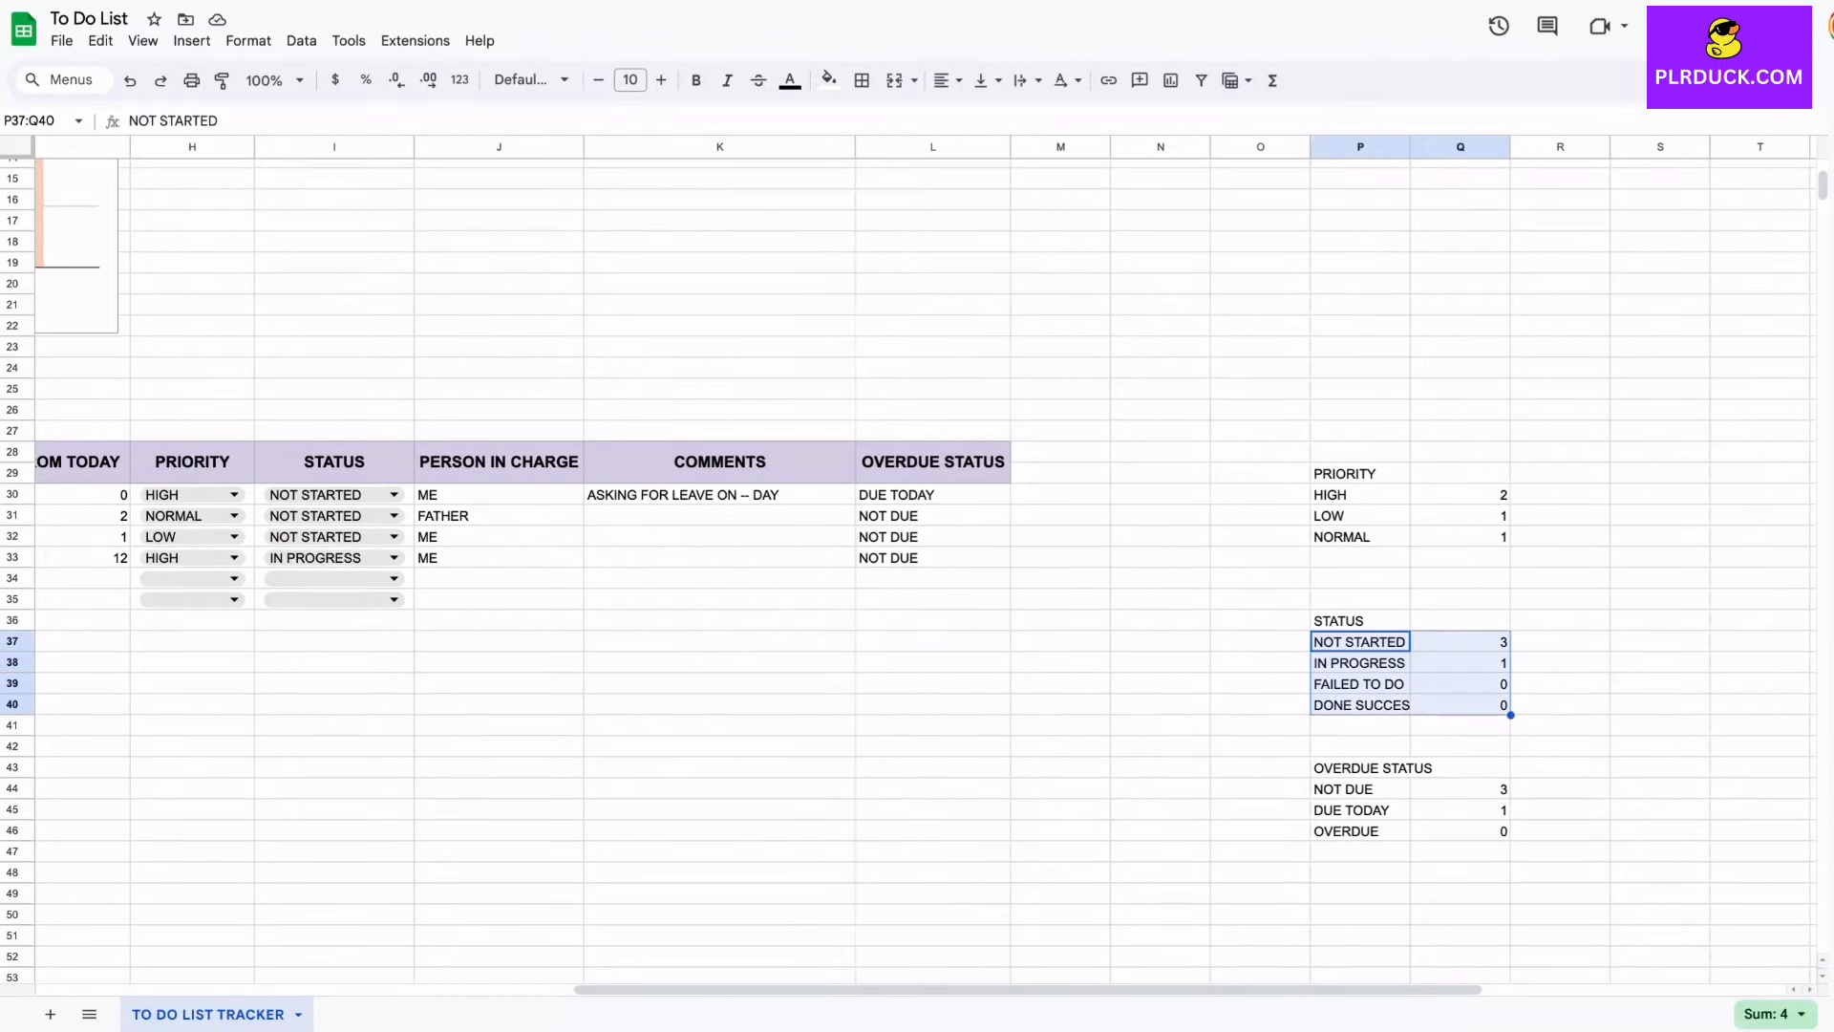
left_click(192, 40)
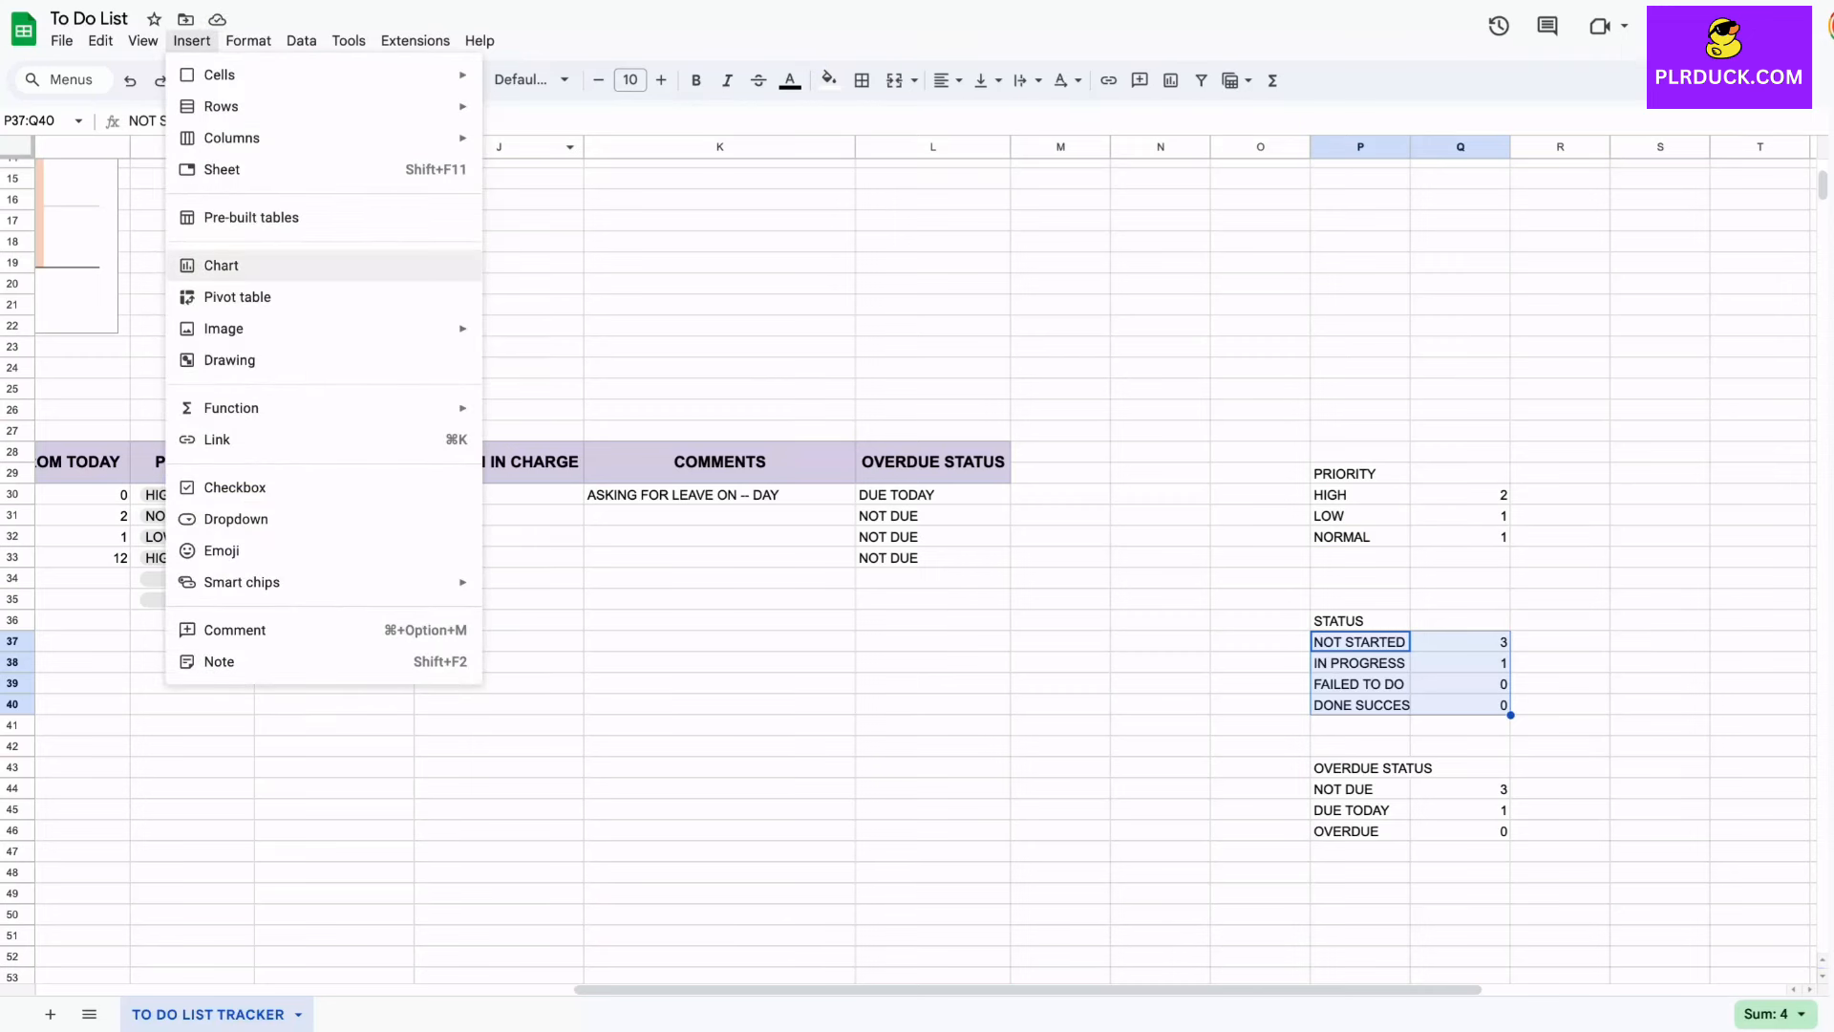
left_click(220, 264)
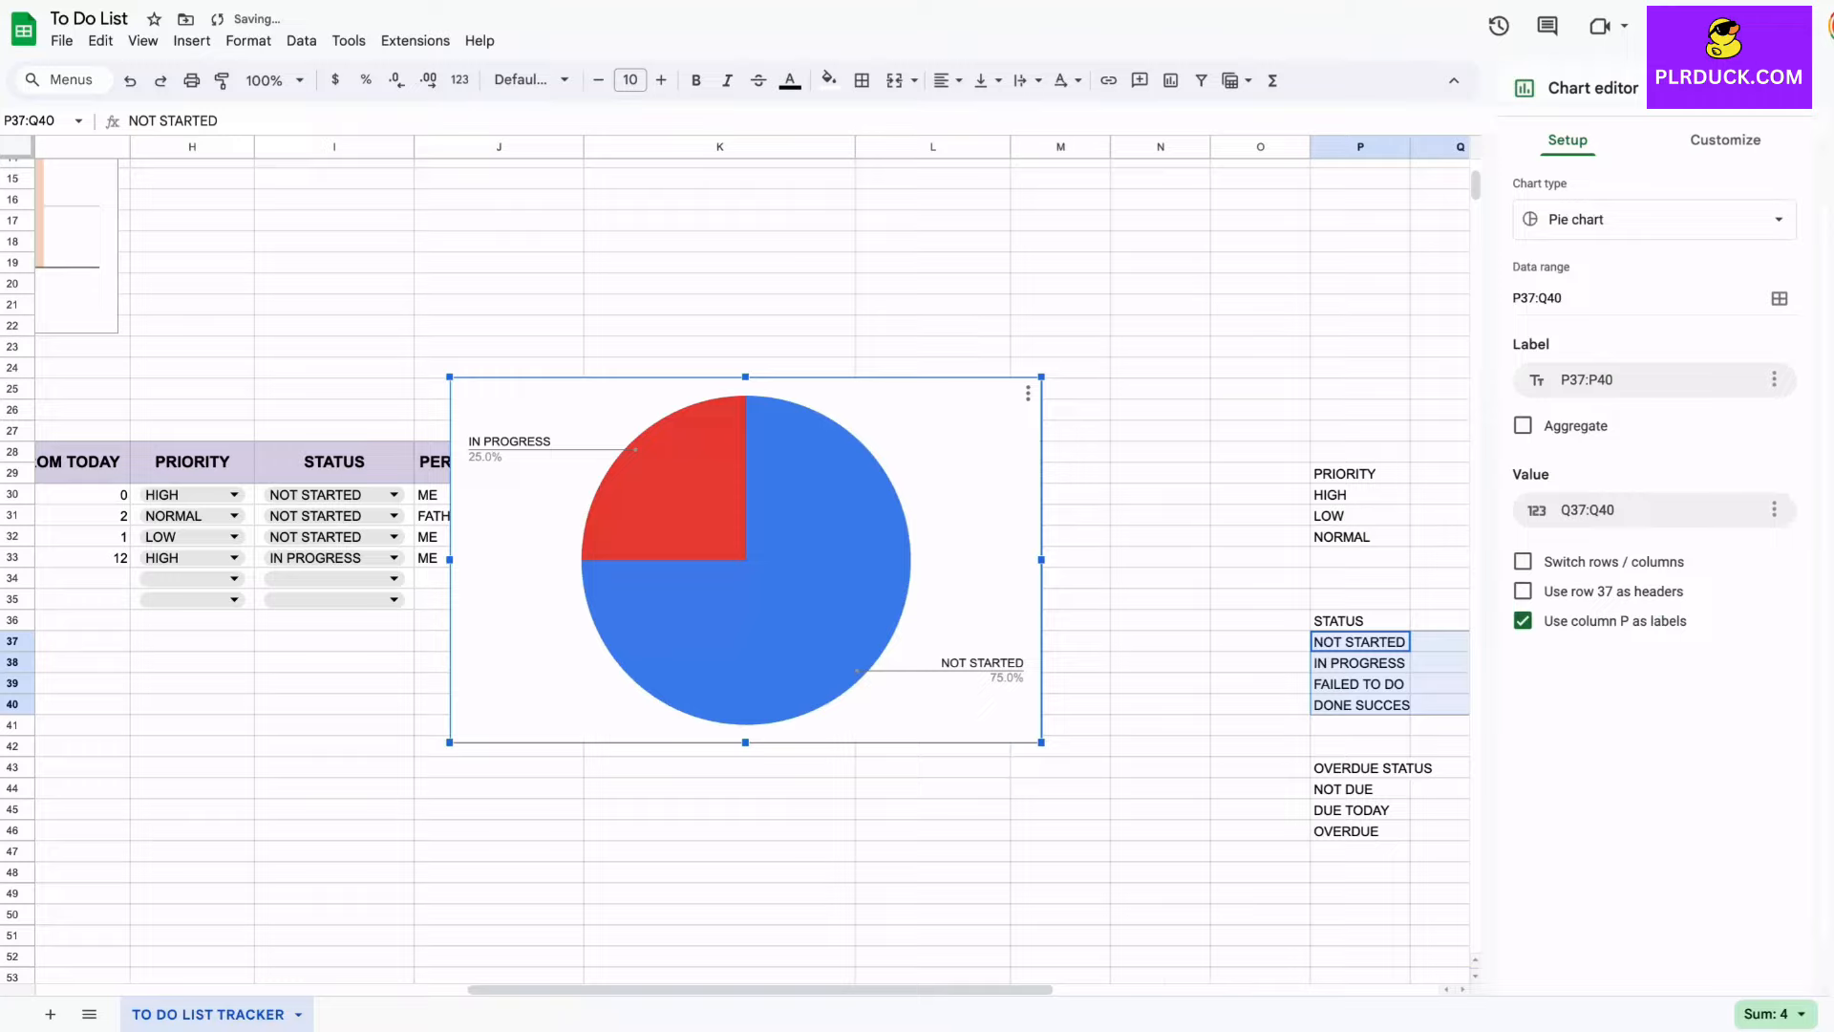
Step: Move the status pie chart above the task table, next to the PRIORITY chart and level with it
scroll(753, 560, "up", 3)
scroll(753, 560, "left", 3)
left_click_drag(994, 793, 690, 383)
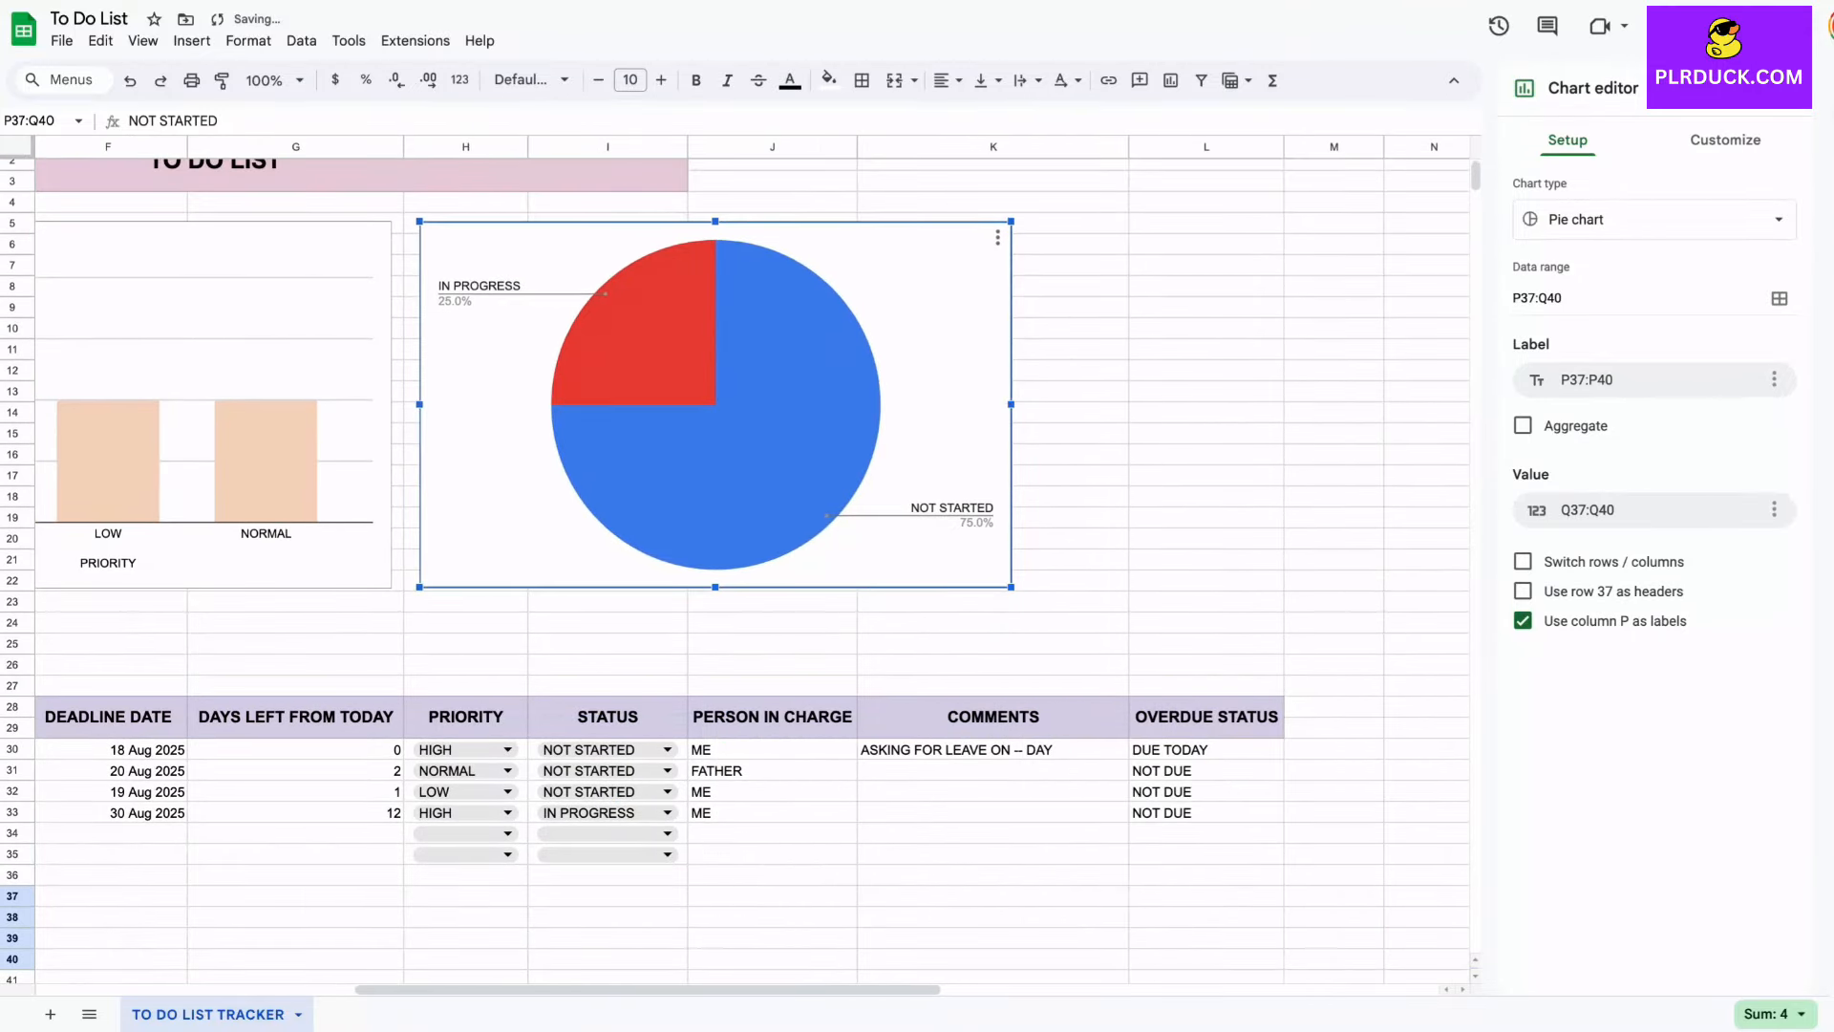
scroll(735, 559, "left", 3)
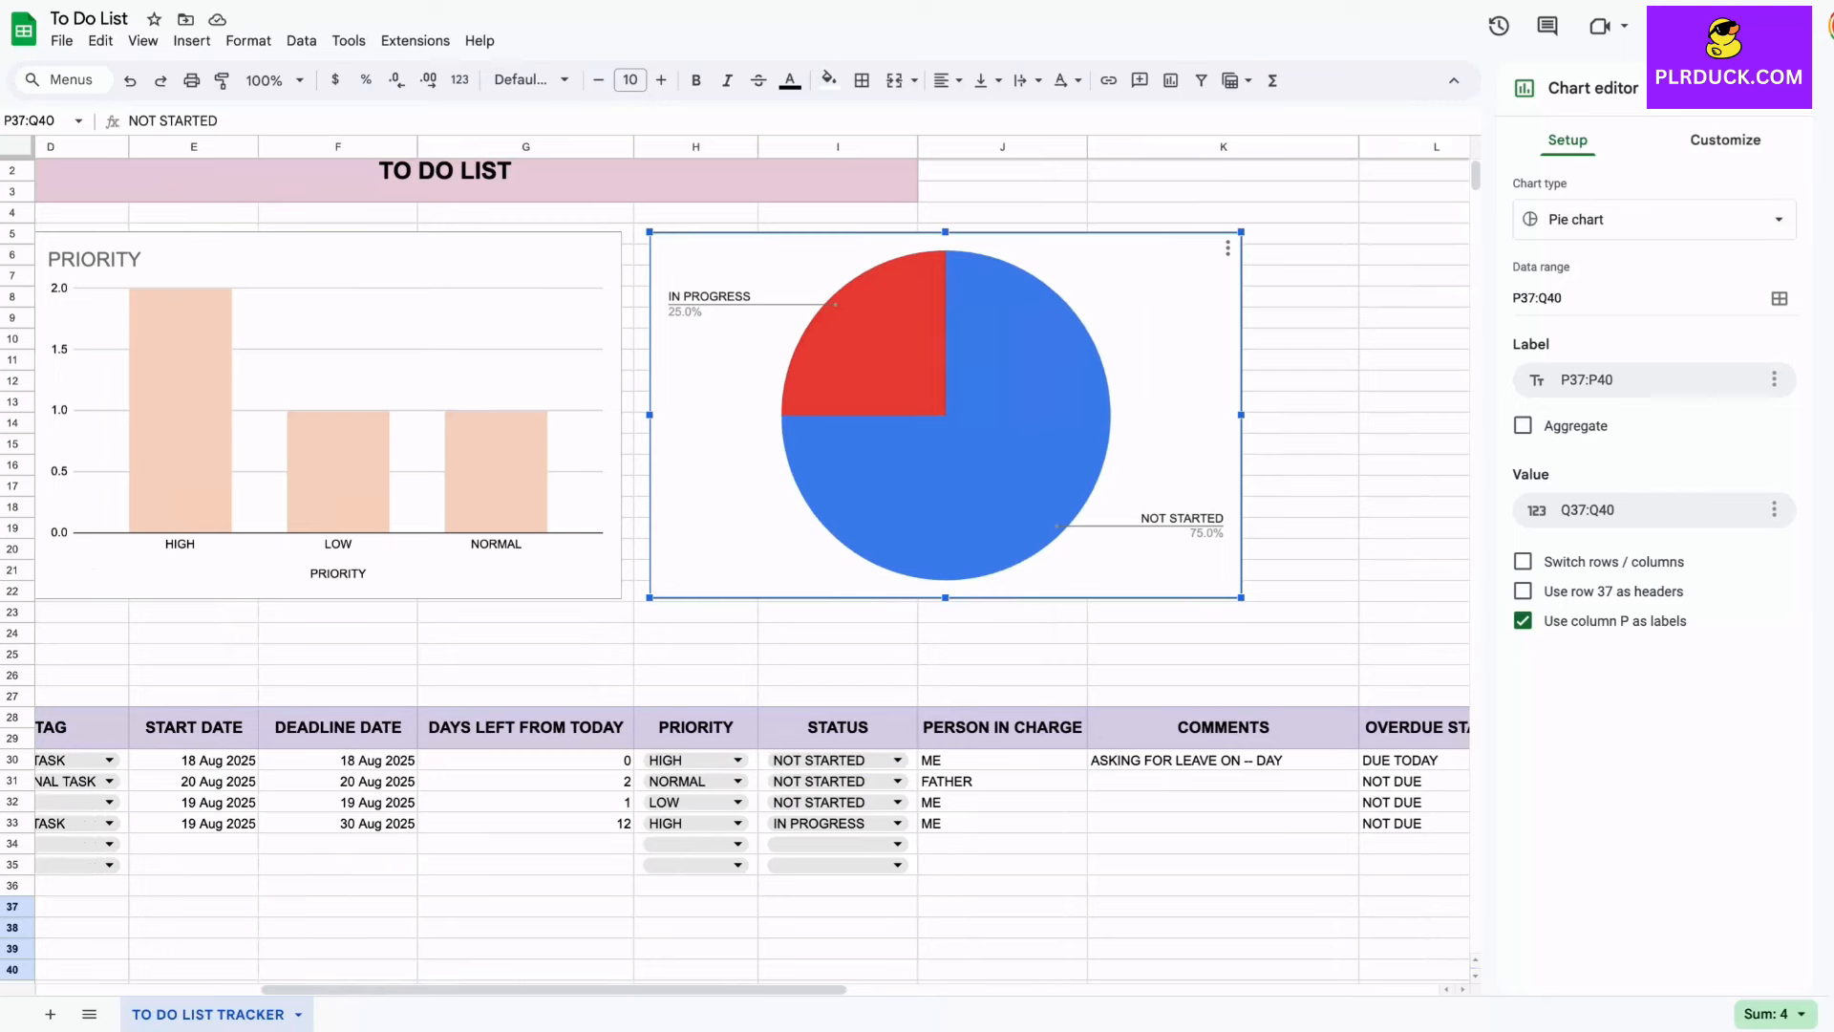
Step: Set the pie chart's title to TASK STATUS
left_click(1725, 141)
left_click(1585, 188)
left_click(1586, 188)
left_click(1608, 371)
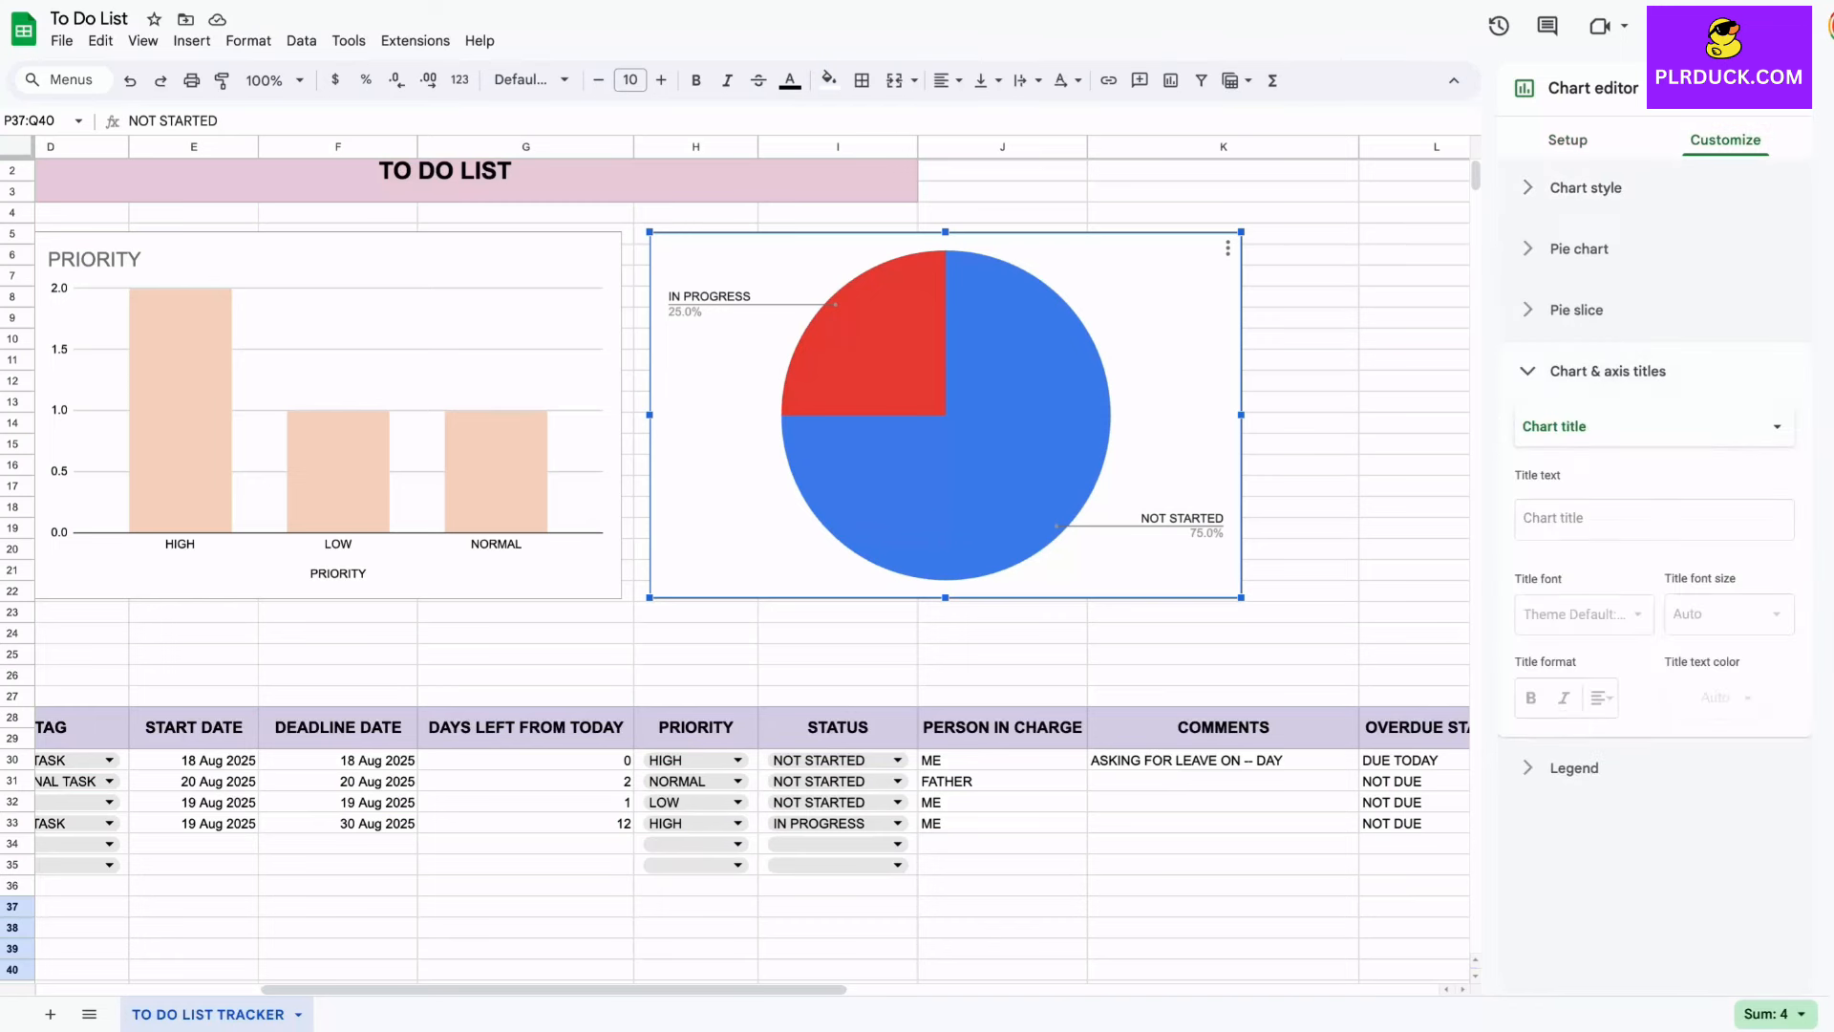
left_click(1638, 524)
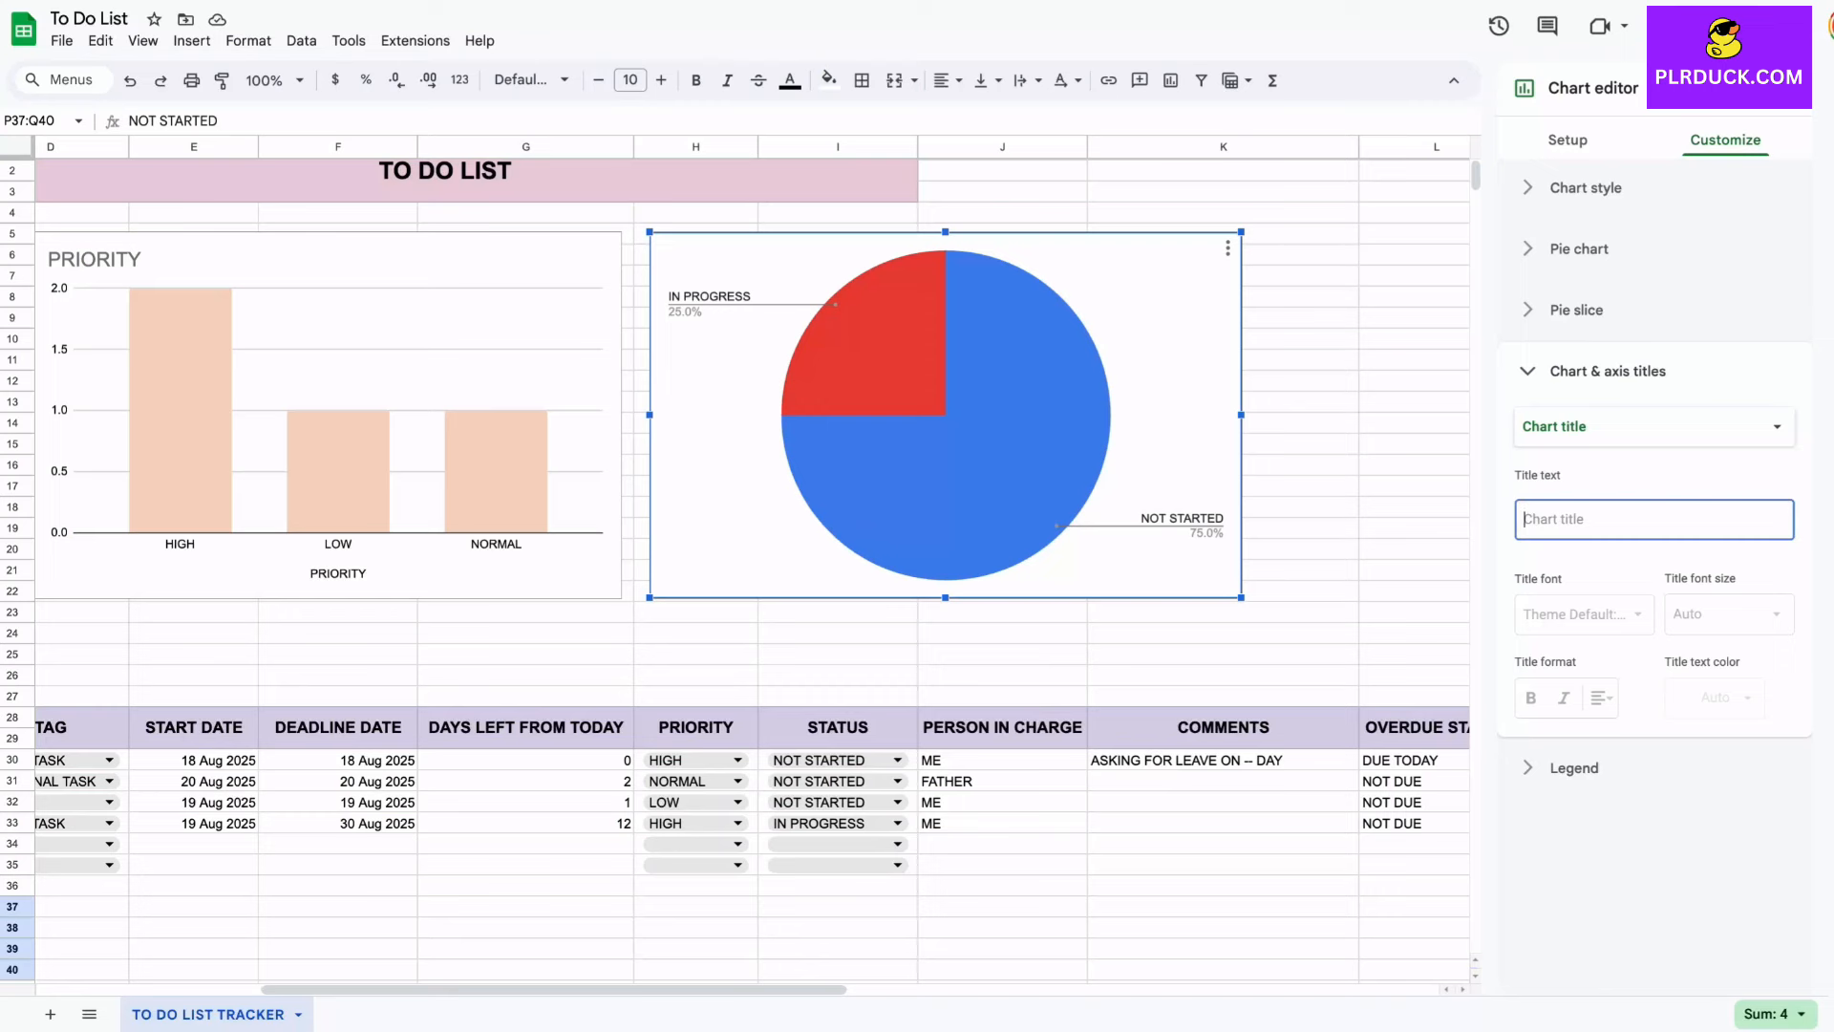
type("TA")
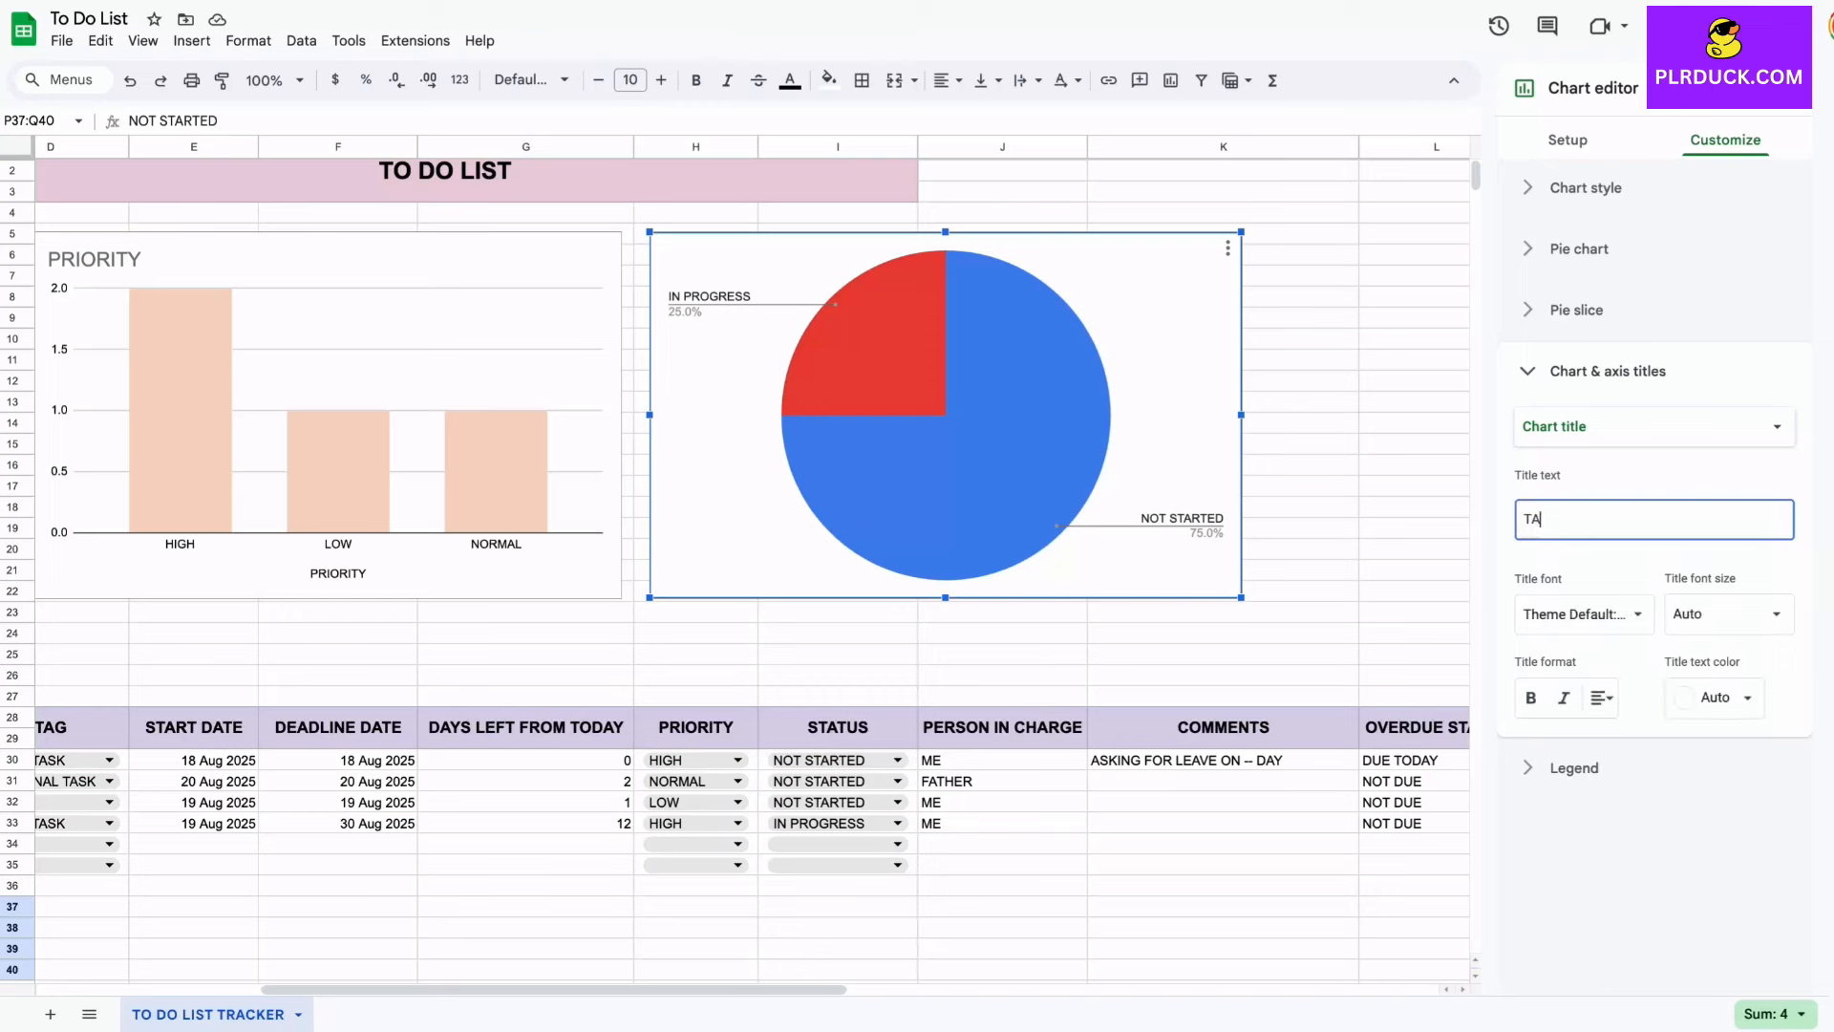
type("SK STATUS")
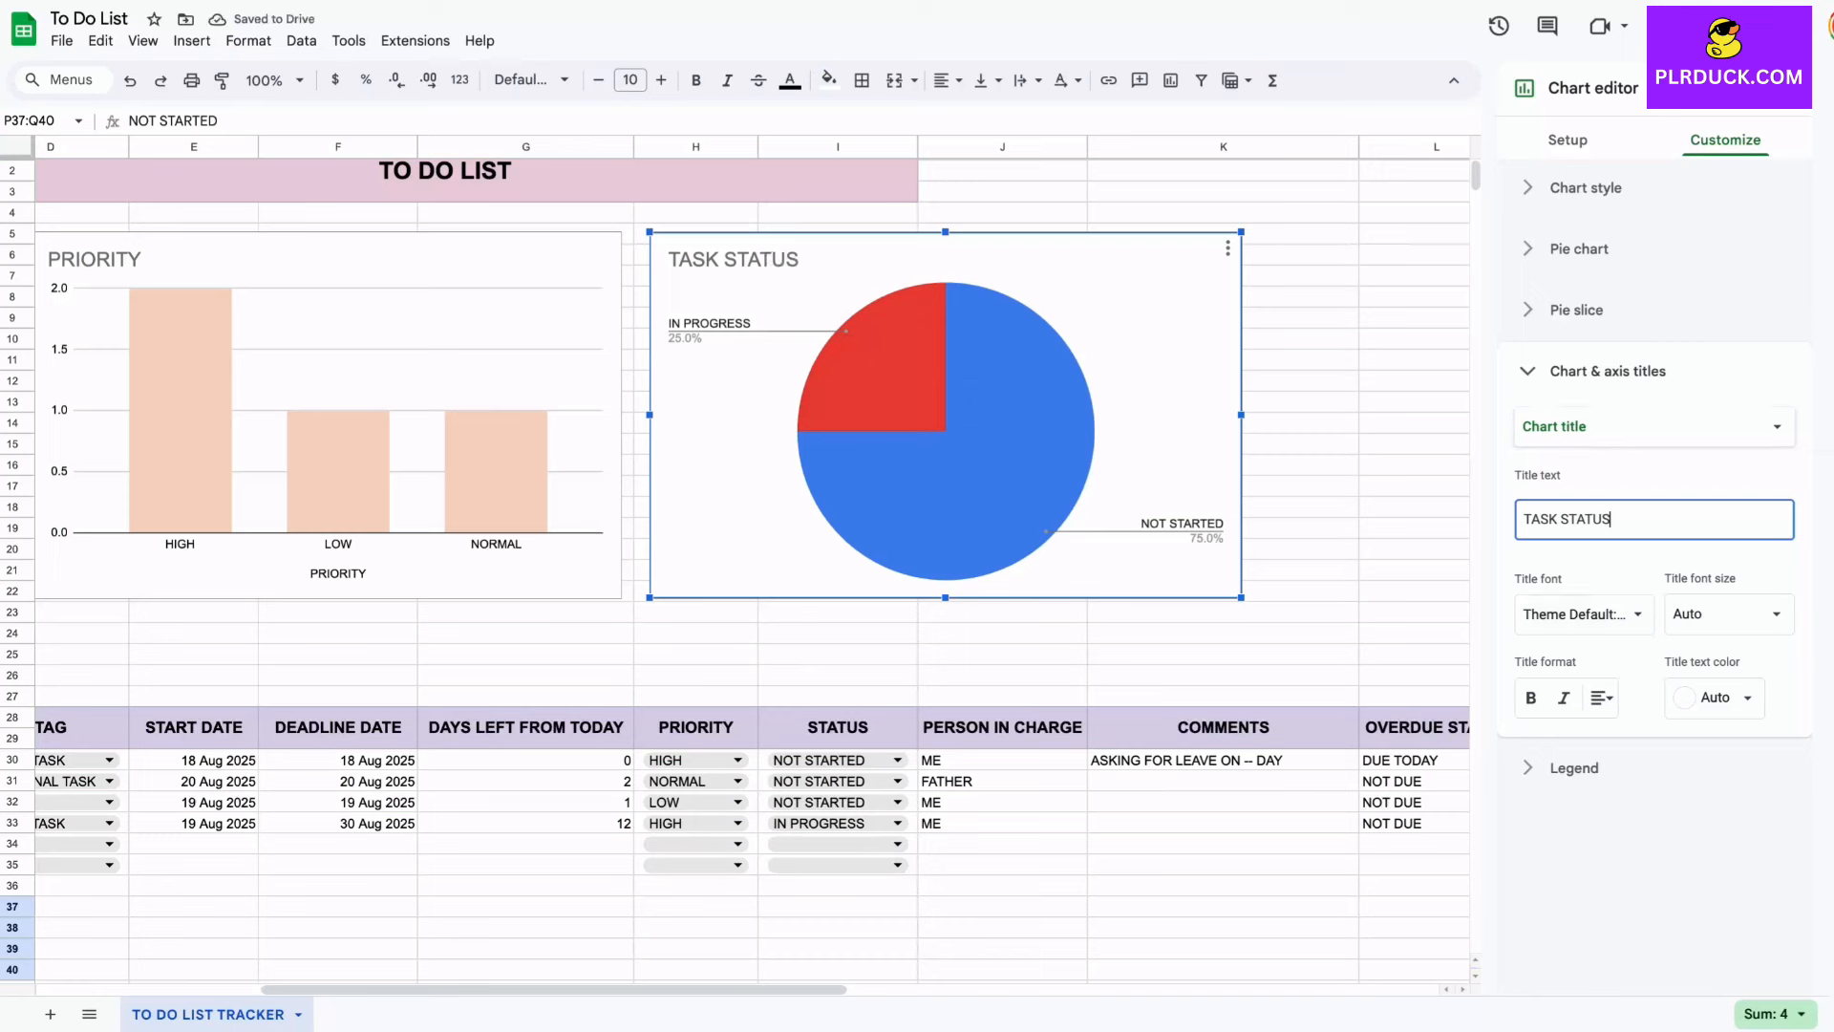
Step: Colour the TASK STATUS chart's NOT STARTED slice custom light purple and its IN PROGRESS slice custom light blue
left_click(1576, 309)
left_click(1545, 449)
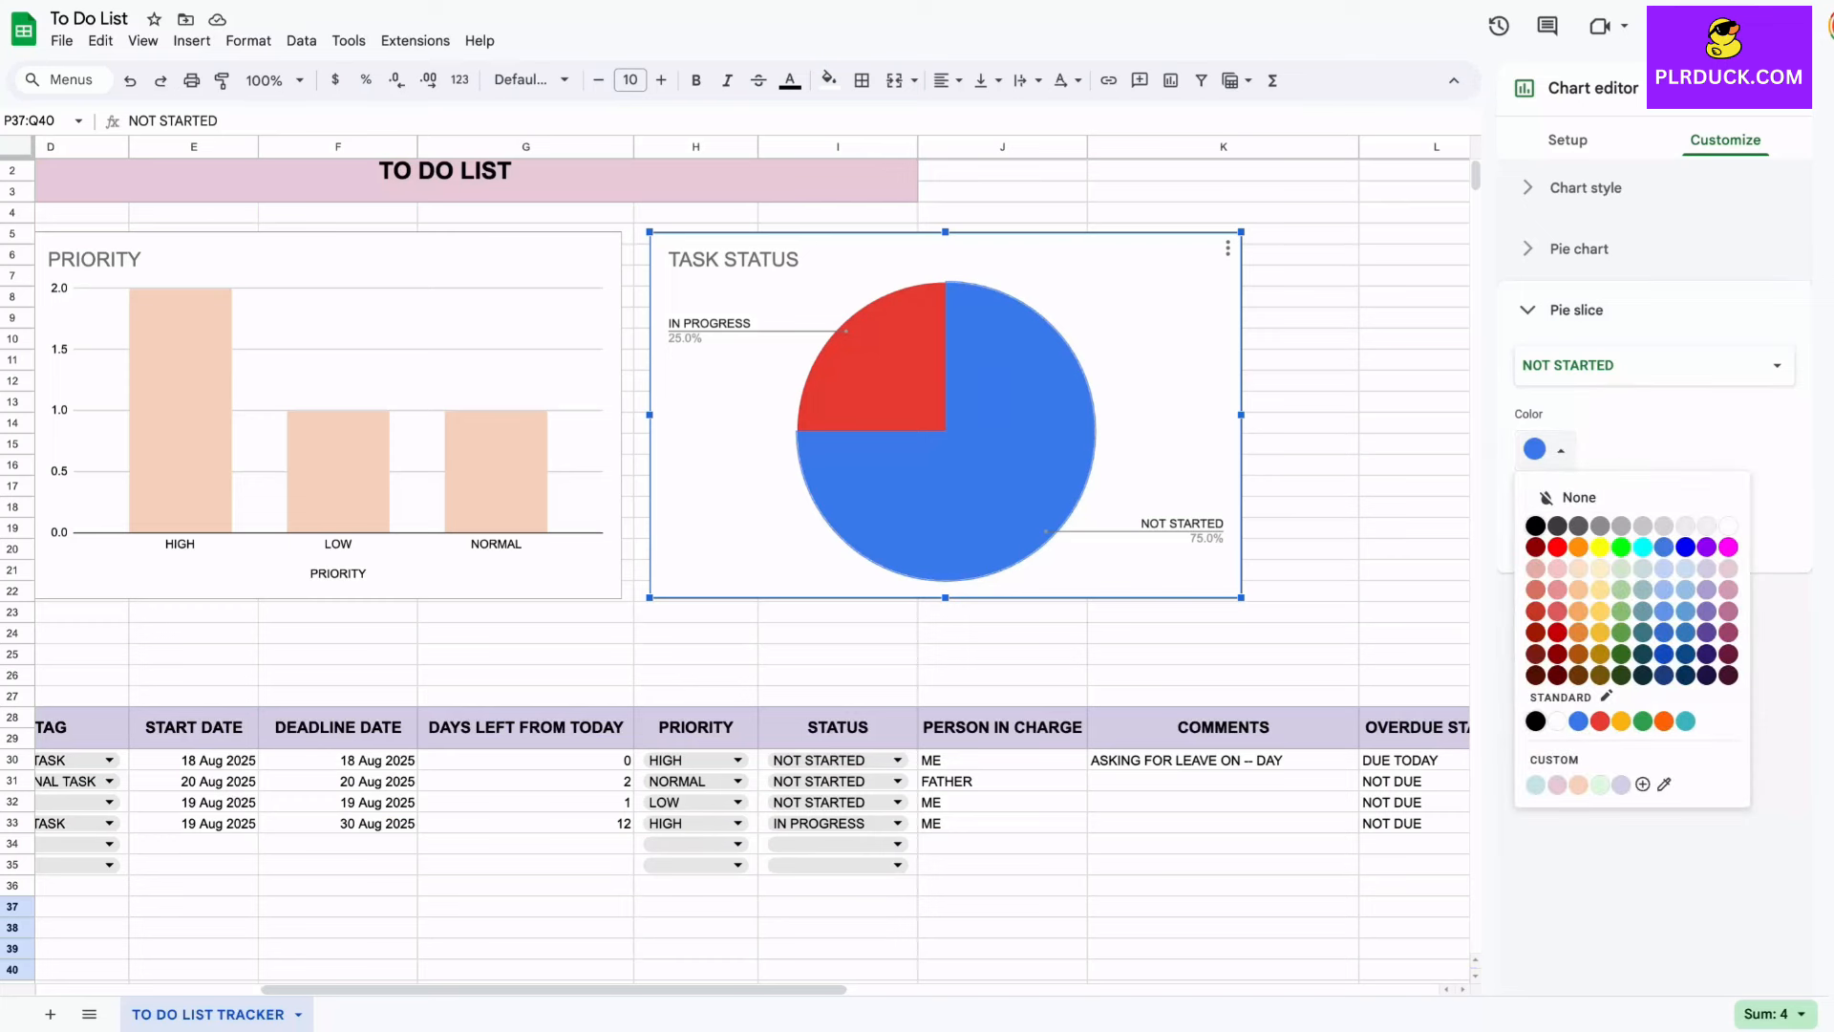
left_click(1621, 784)
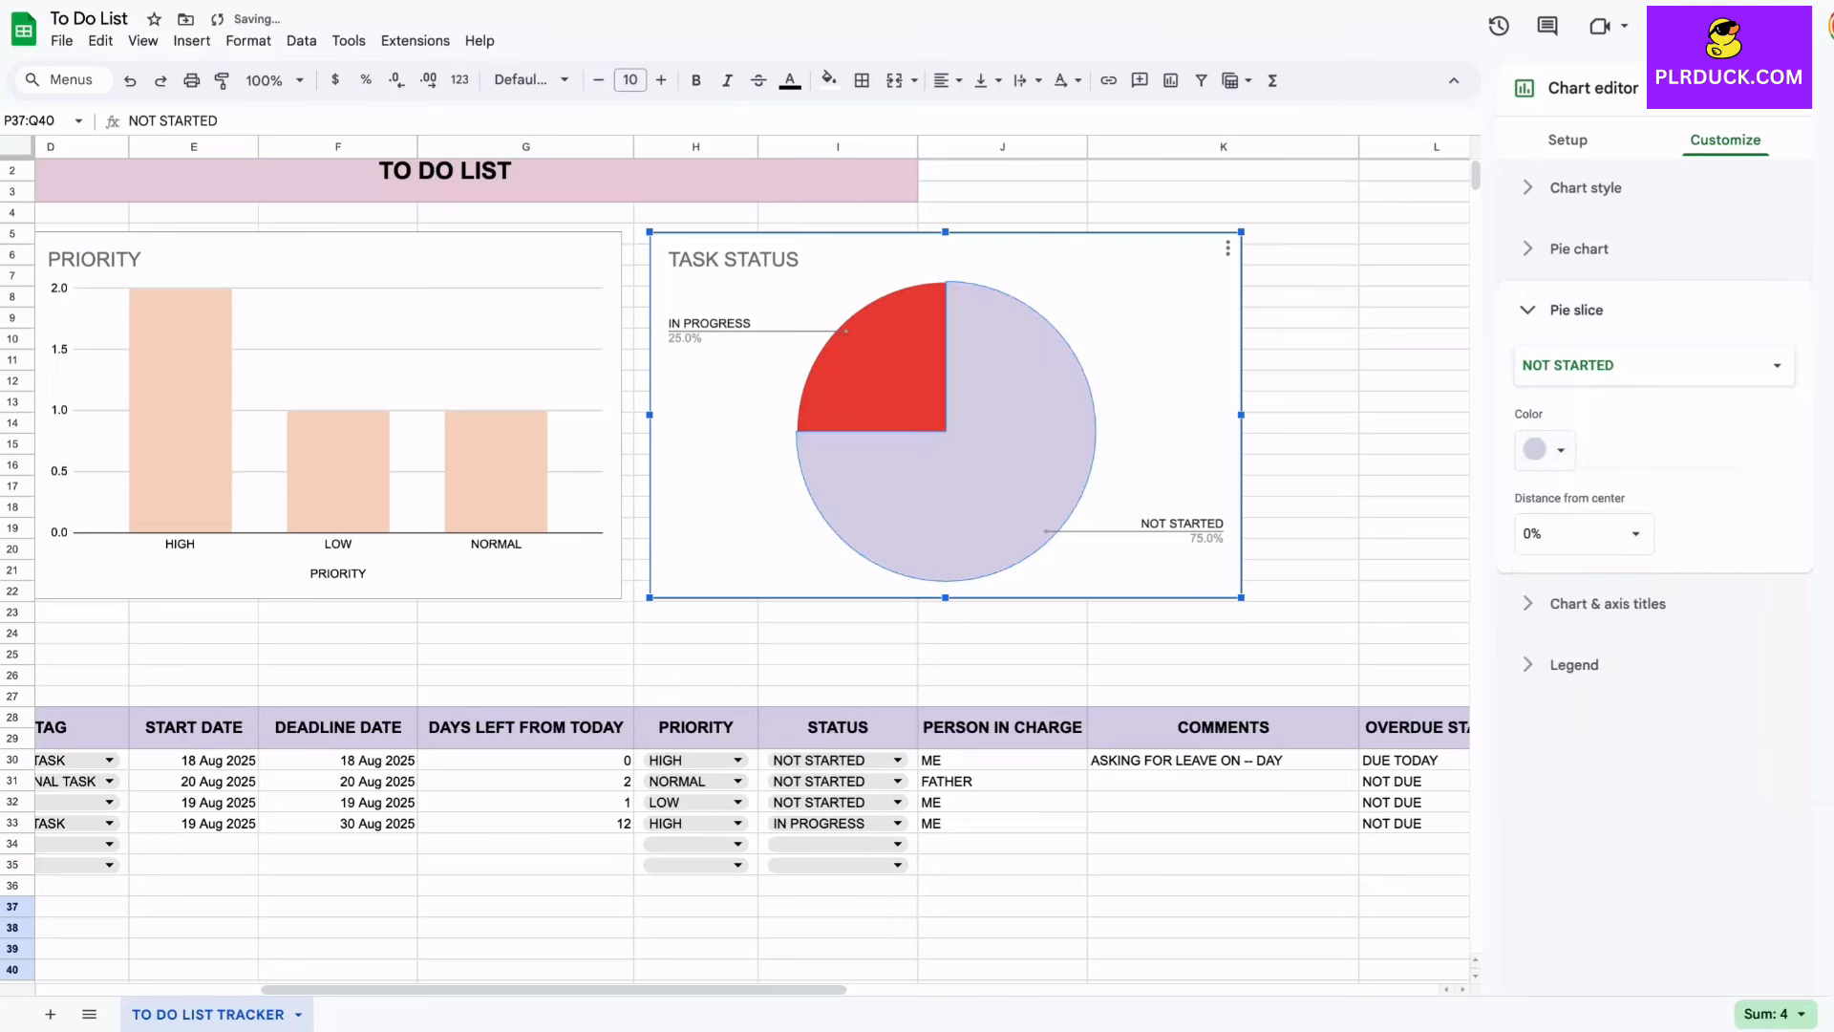
left_click(888, 373)
left_click(1544, 449)
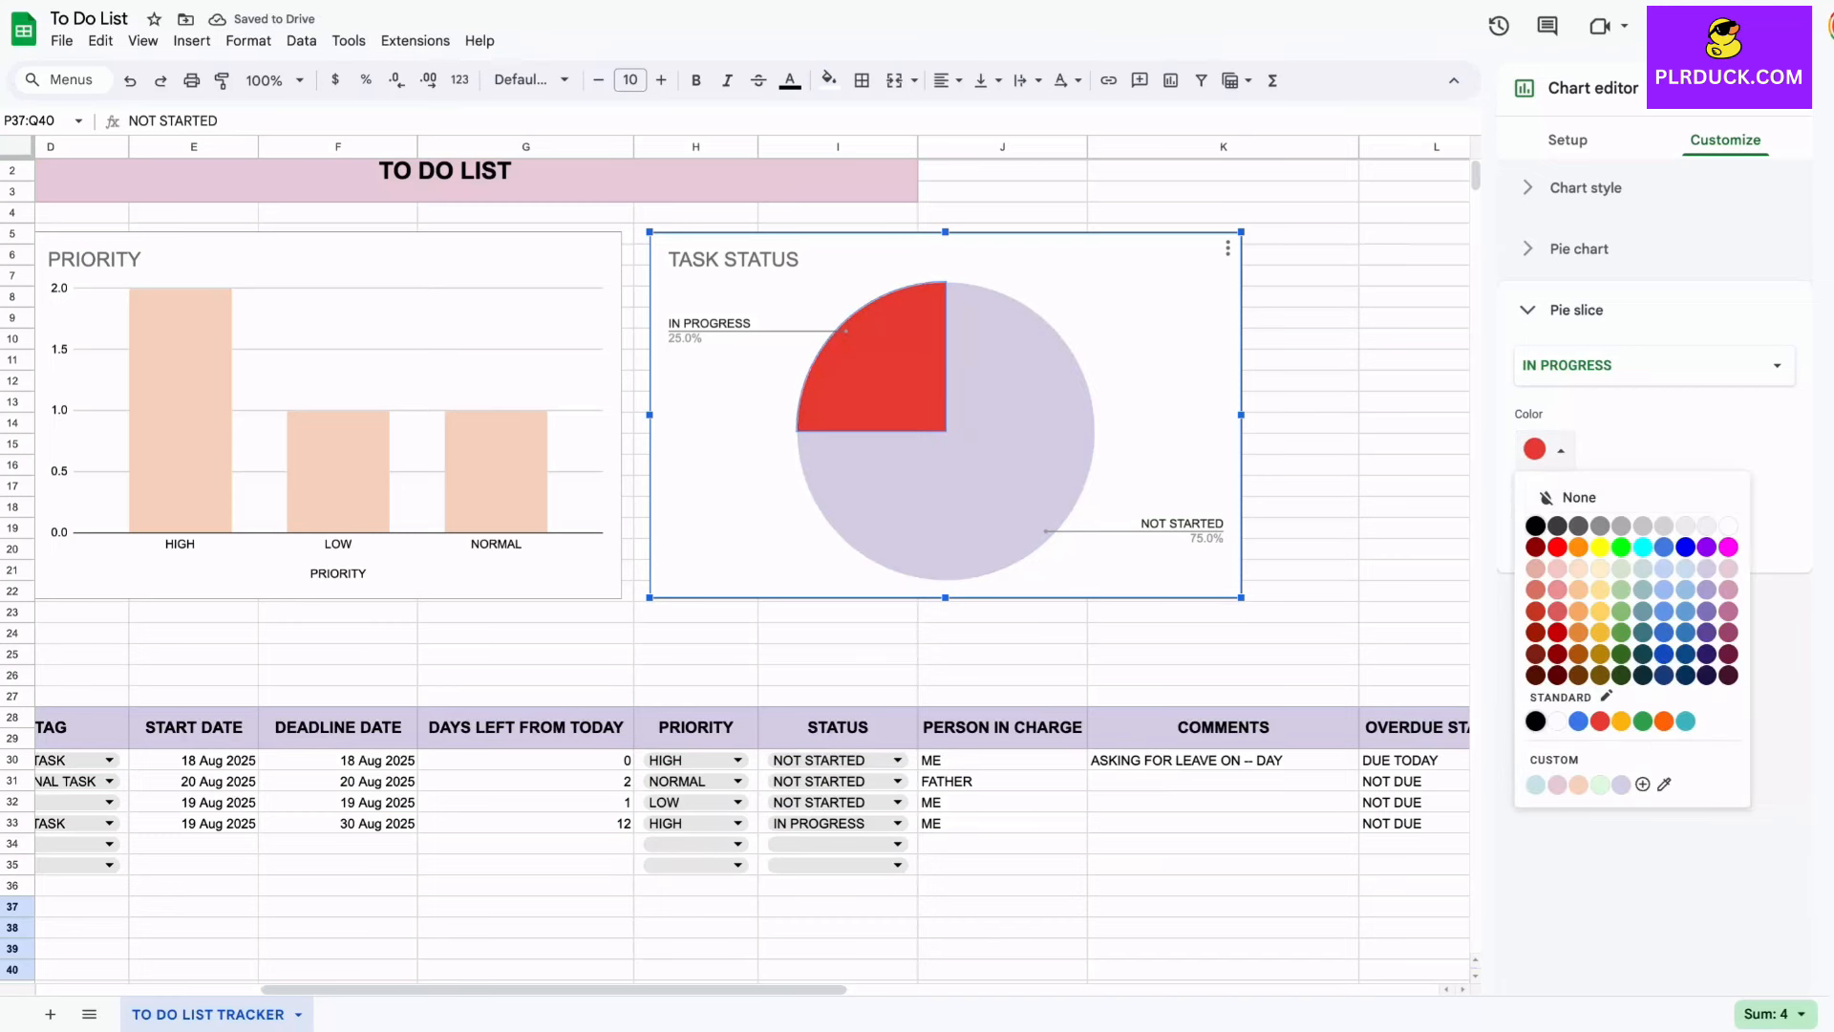
left_click(1556, 784)
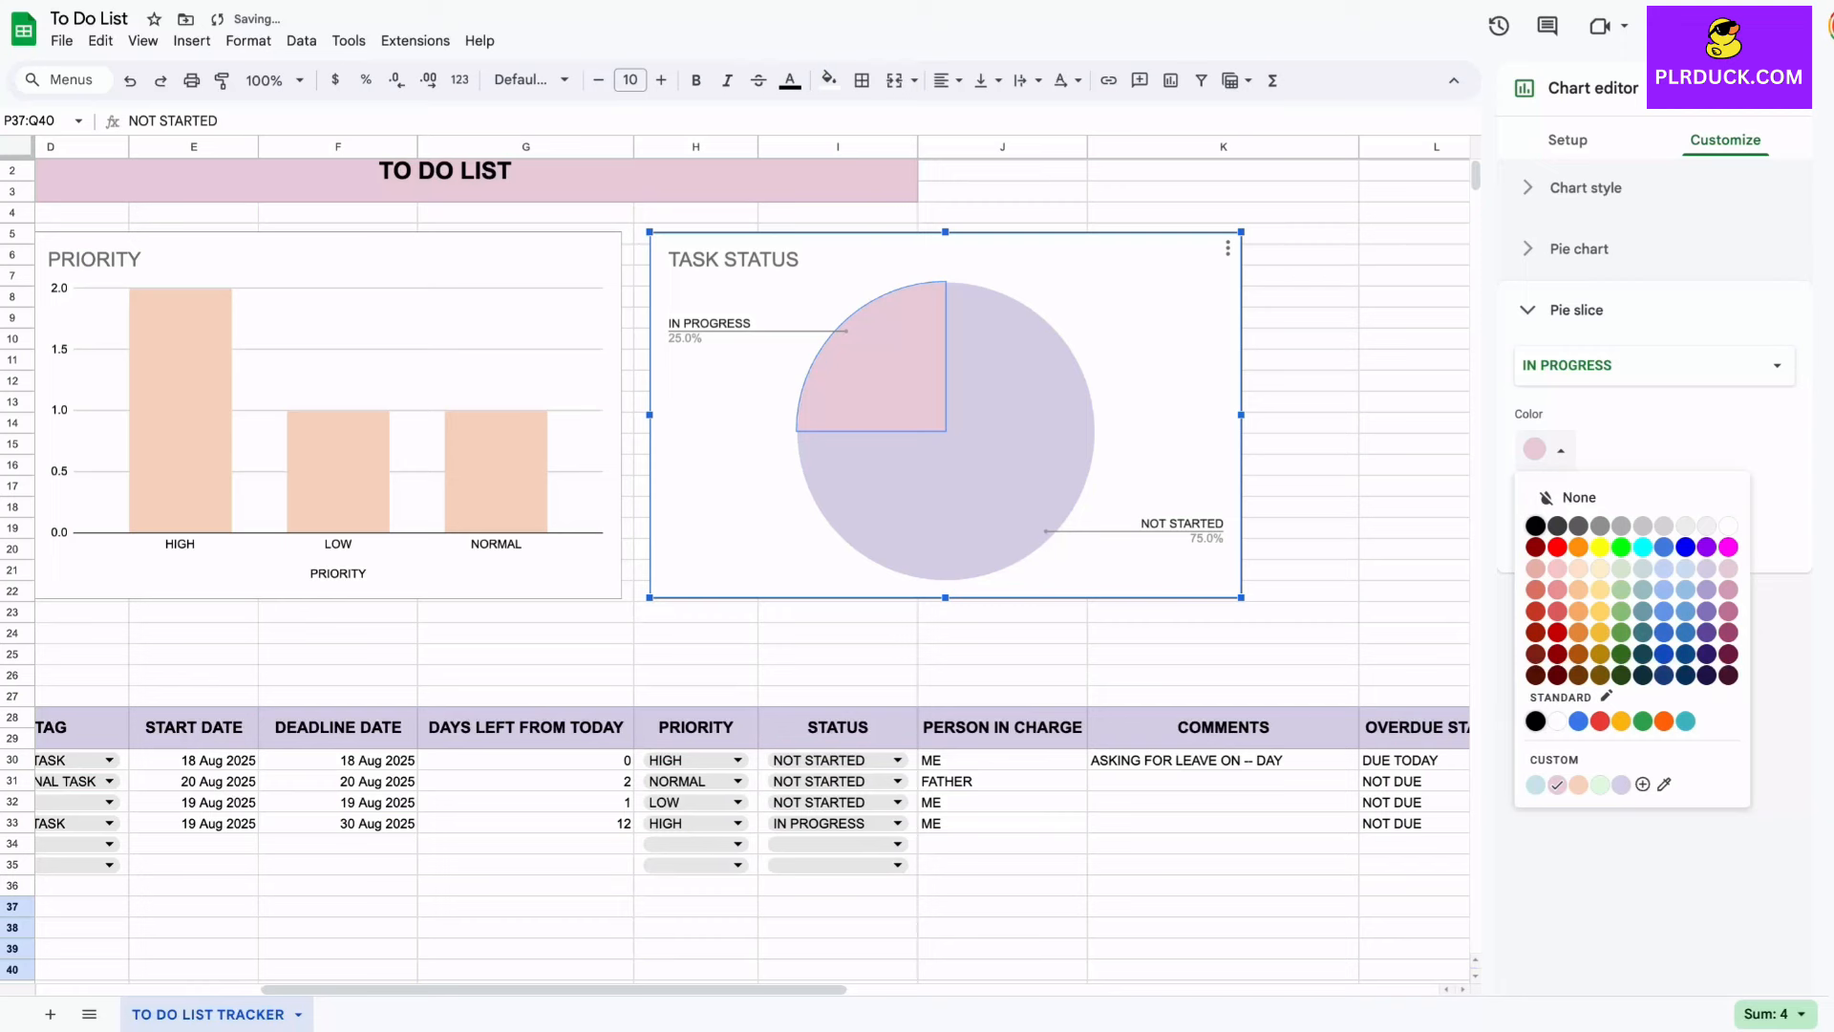
left_click(1535, 784)
left_click(1301, 465)
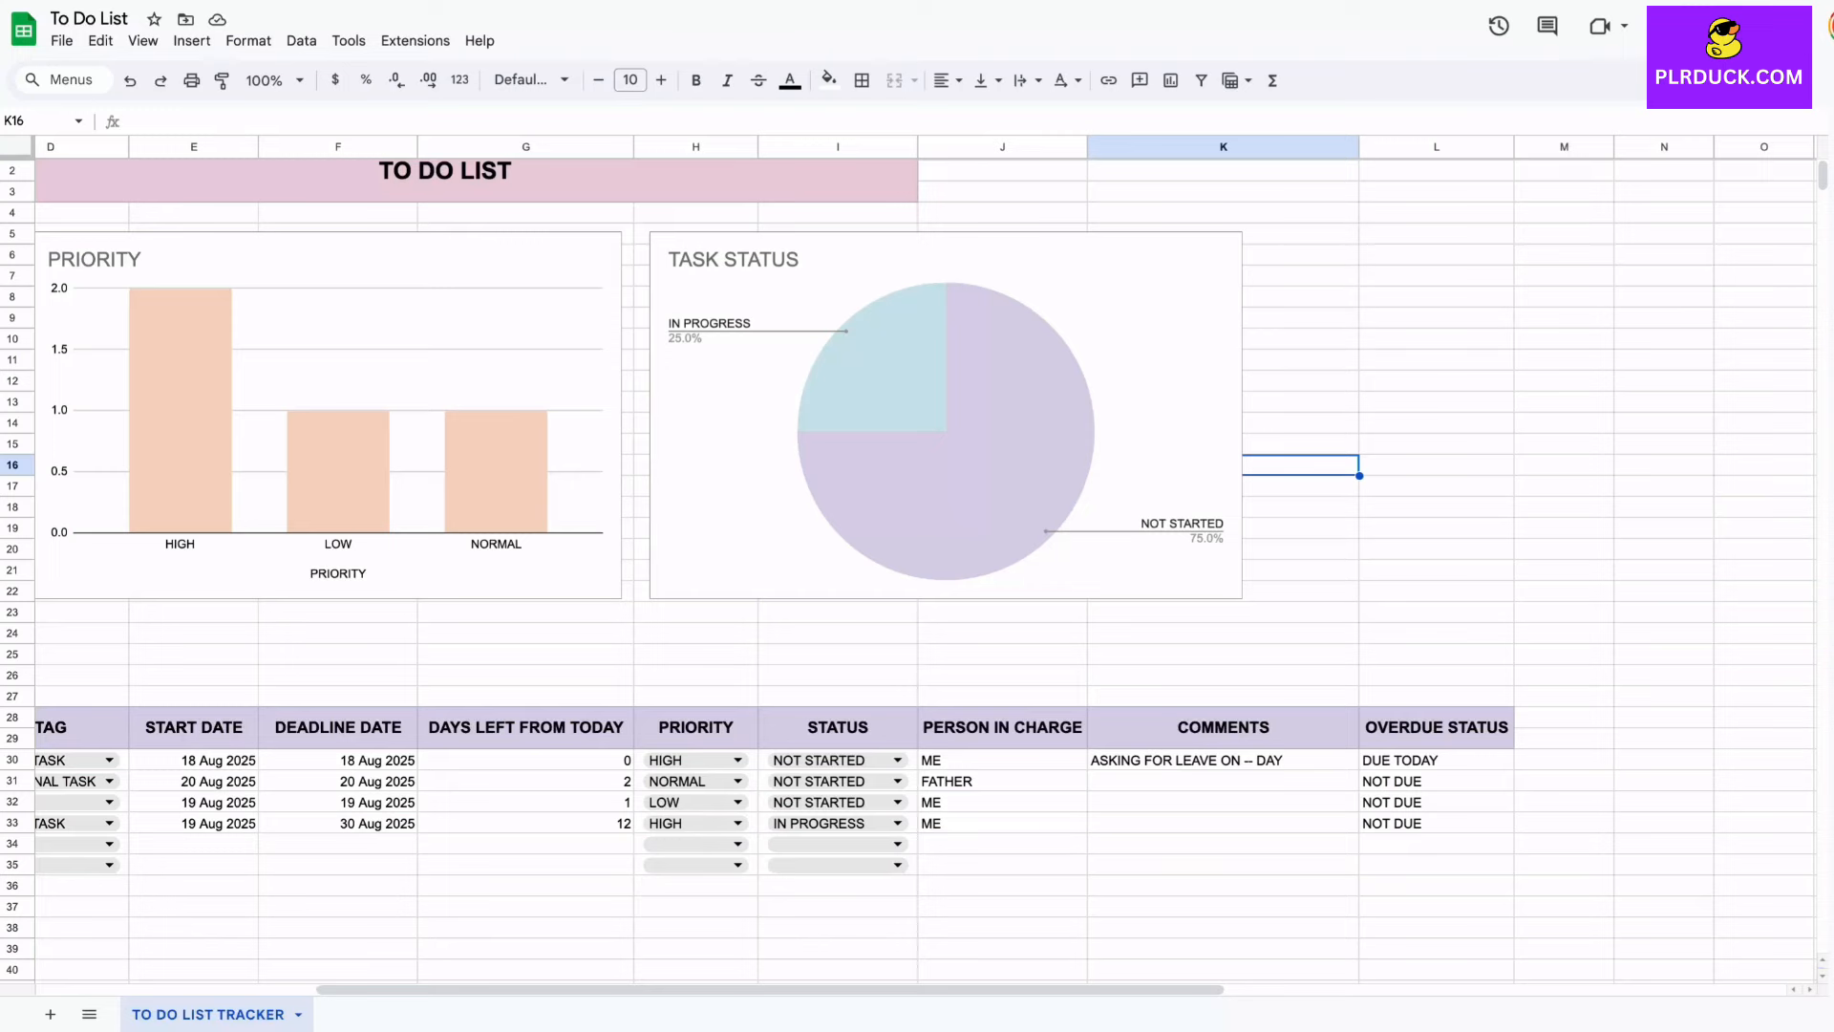
scroll(907, 564, "up", 1)
scroll(908, 564, "right", 1)
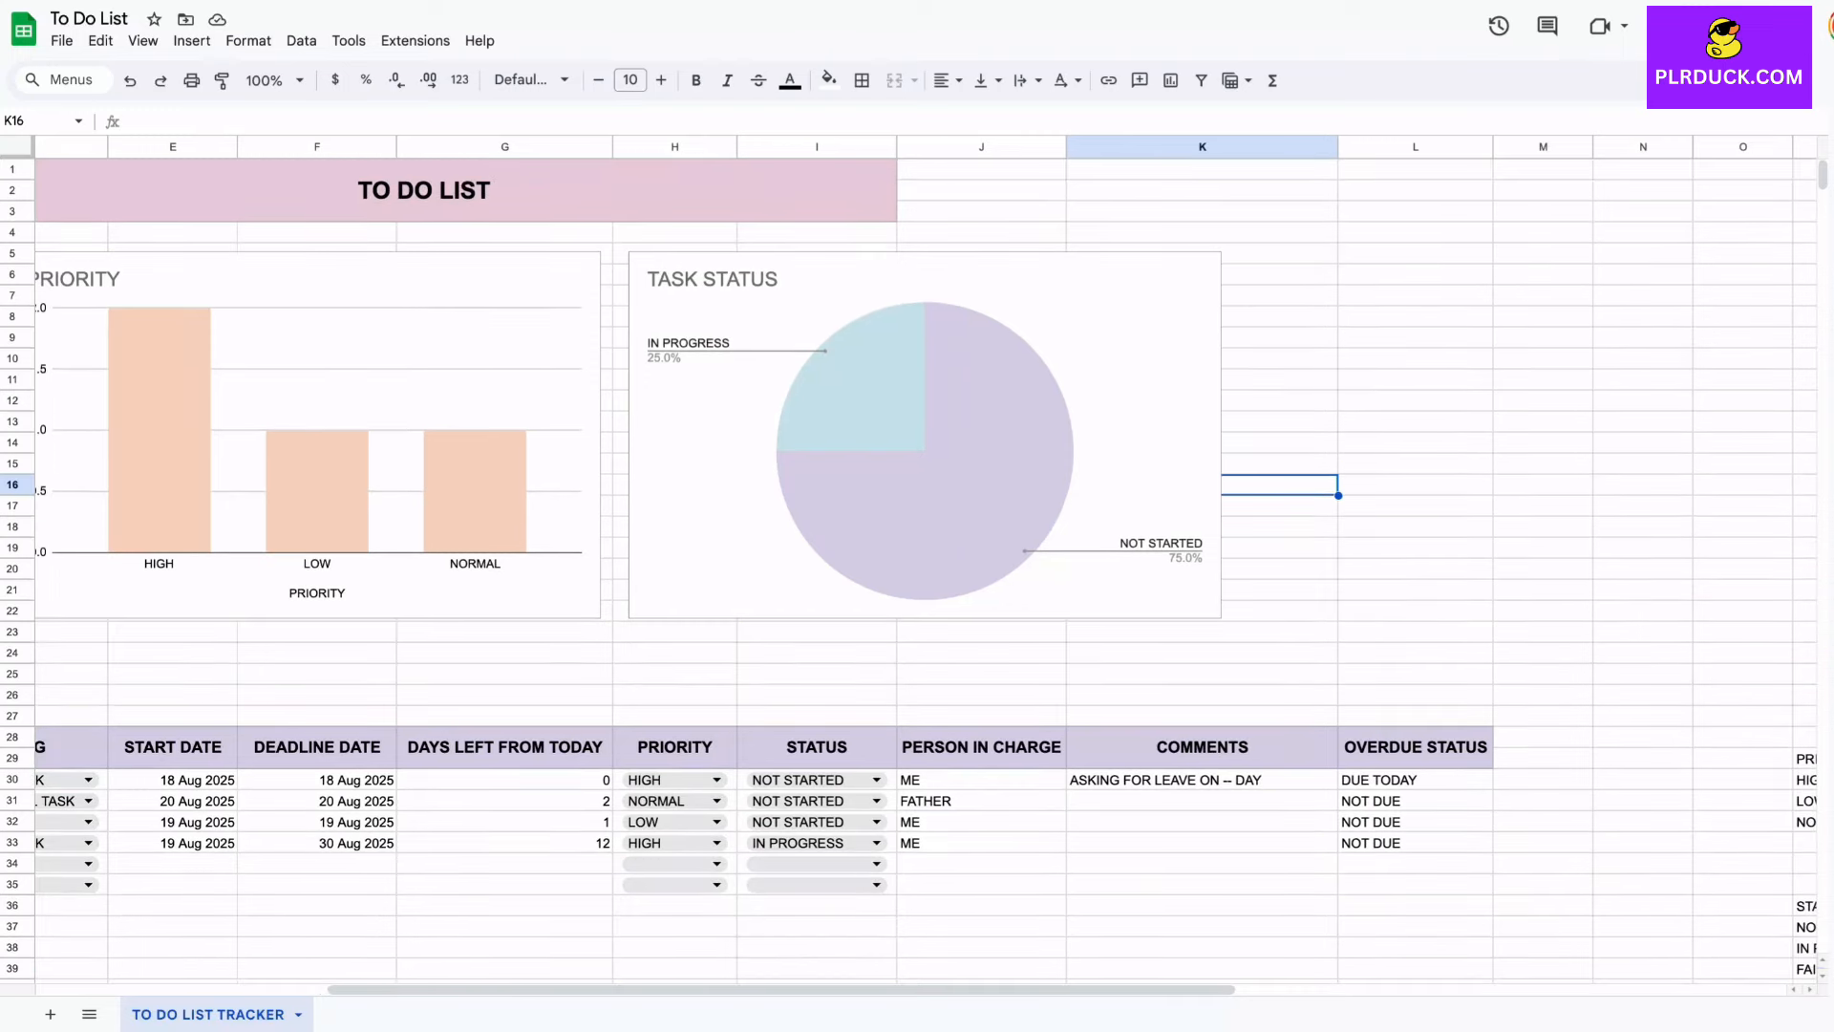
Step: Insert a column chart from the overdue status counts in P44:Q46
scroll(917, 563, "right", 6)
scroll(917, 563, "down", 5)
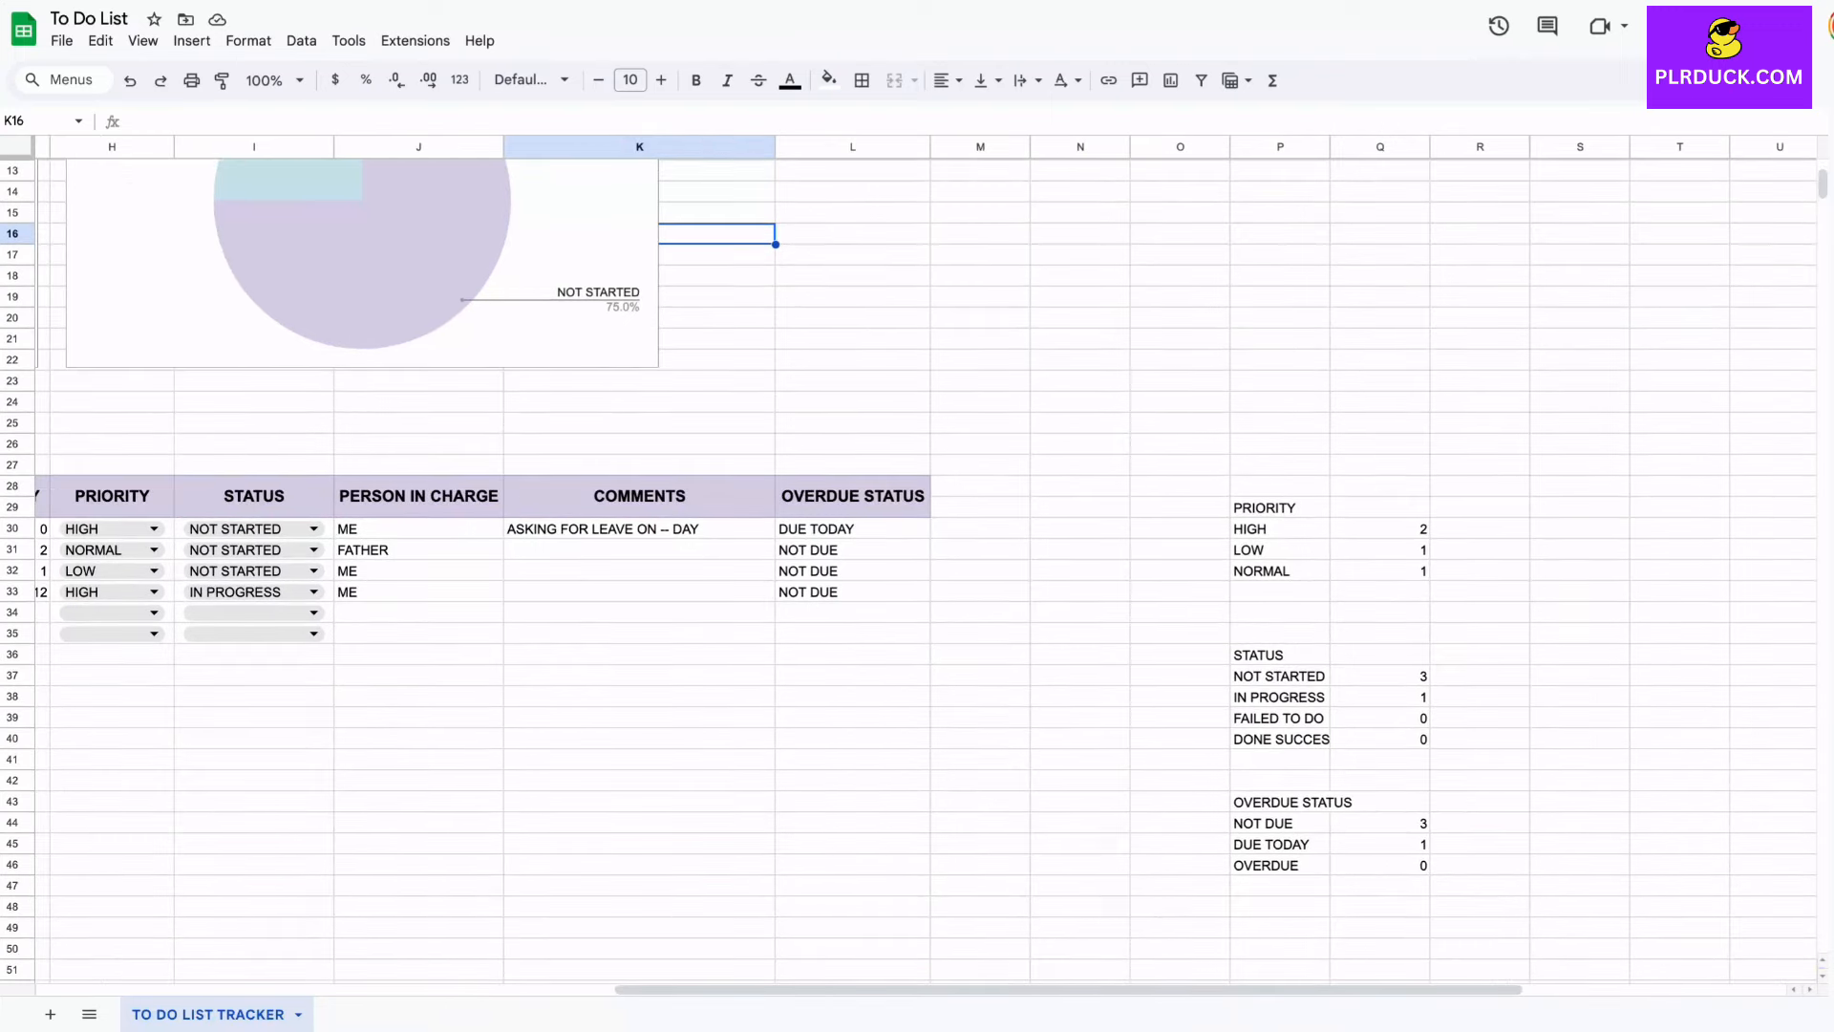
left_click_drag(1278, 823, 1381, 864)
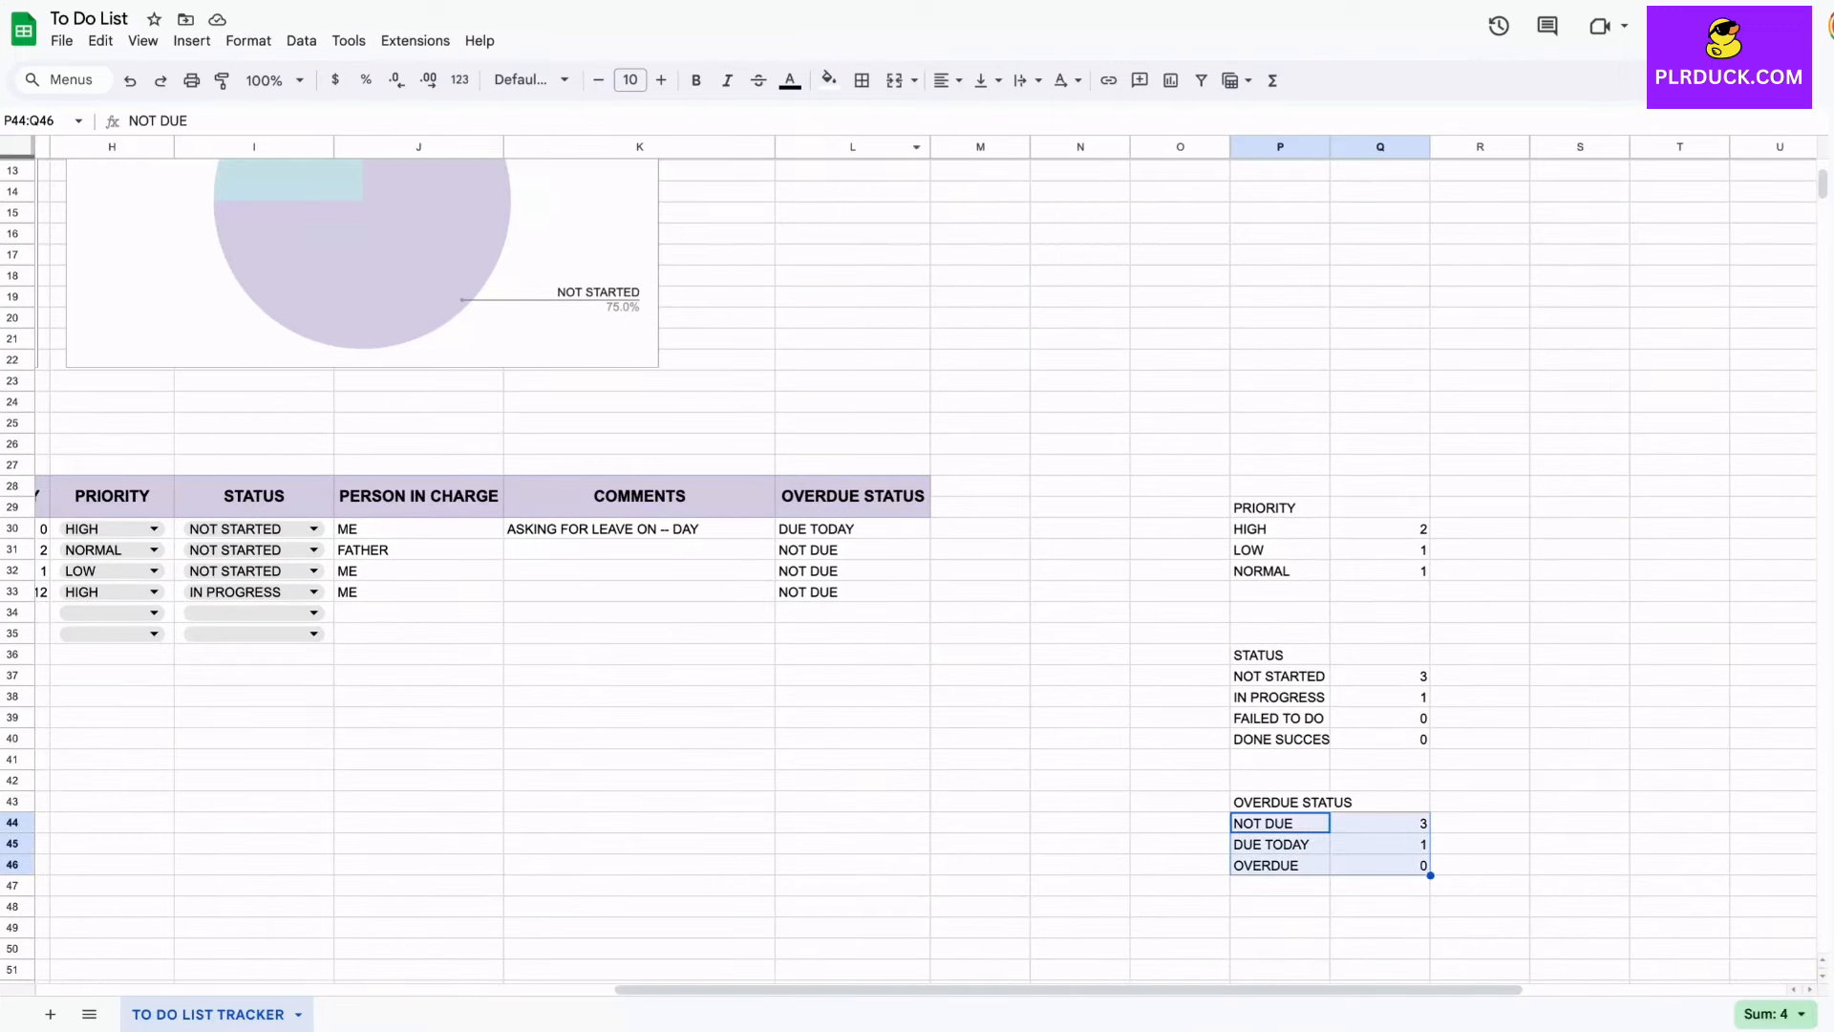
left_click(191, 40)
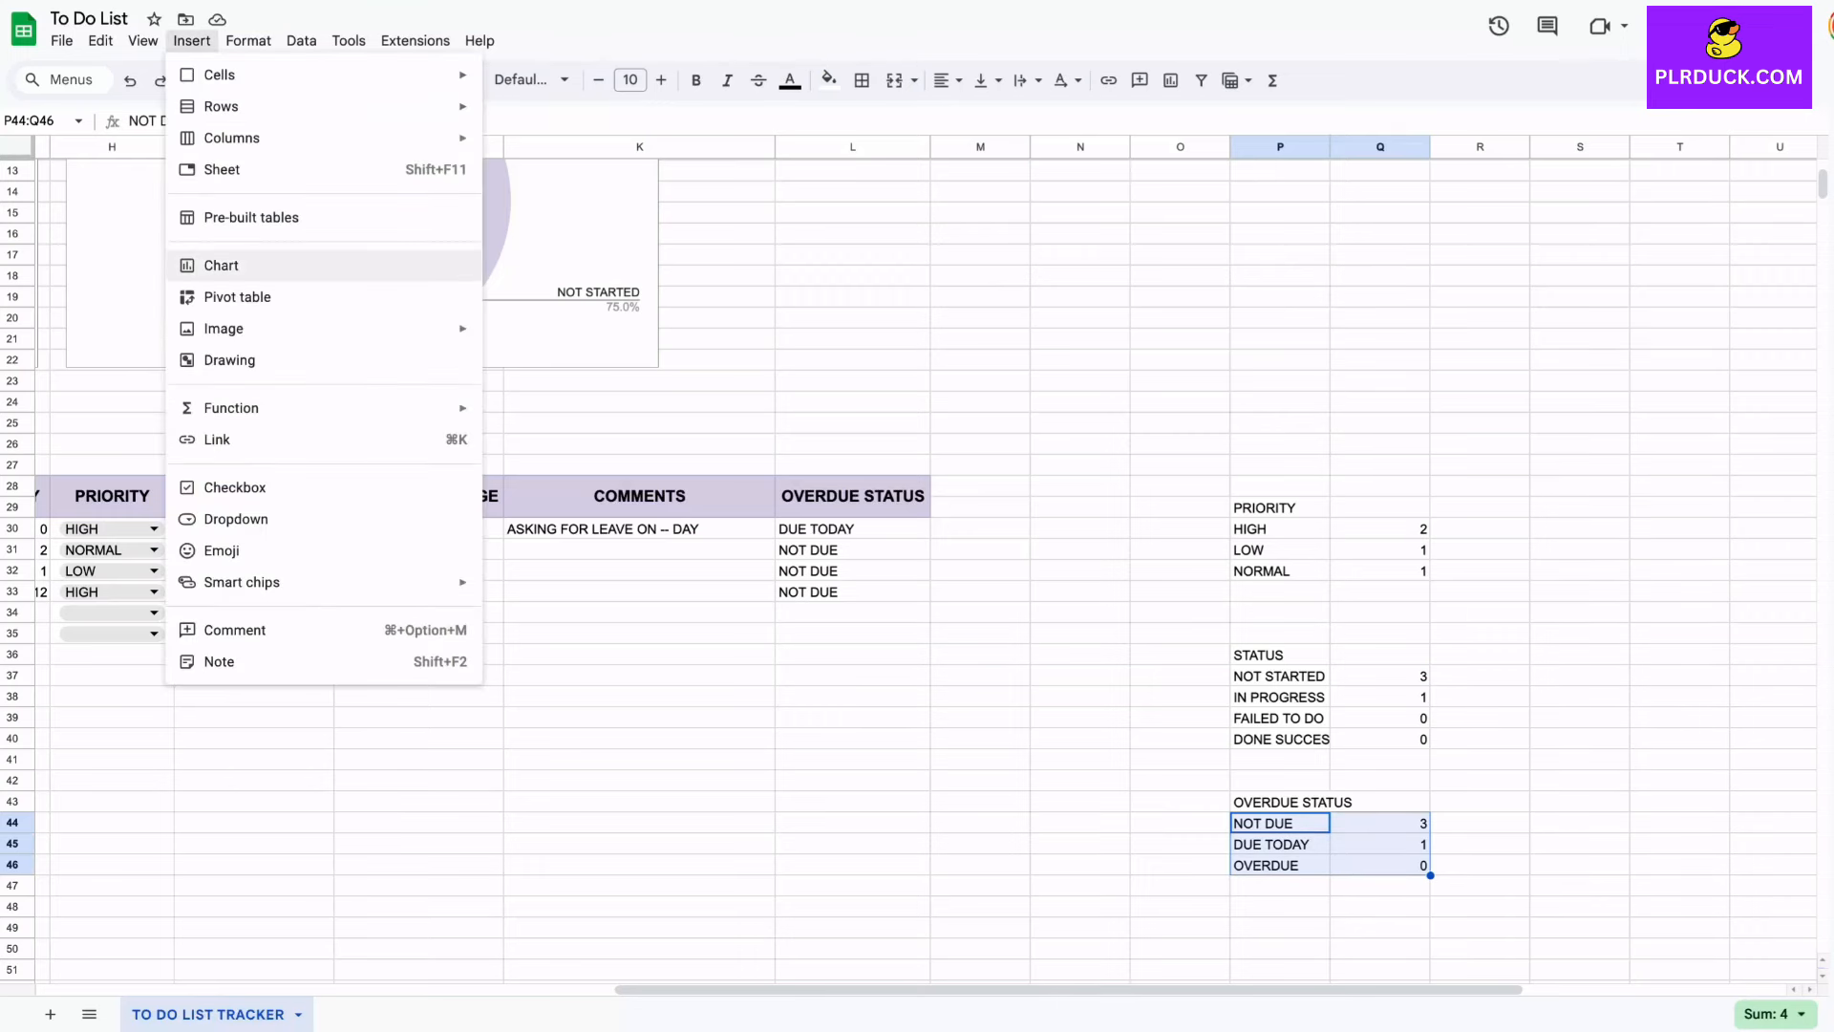
left_click(271, 273)
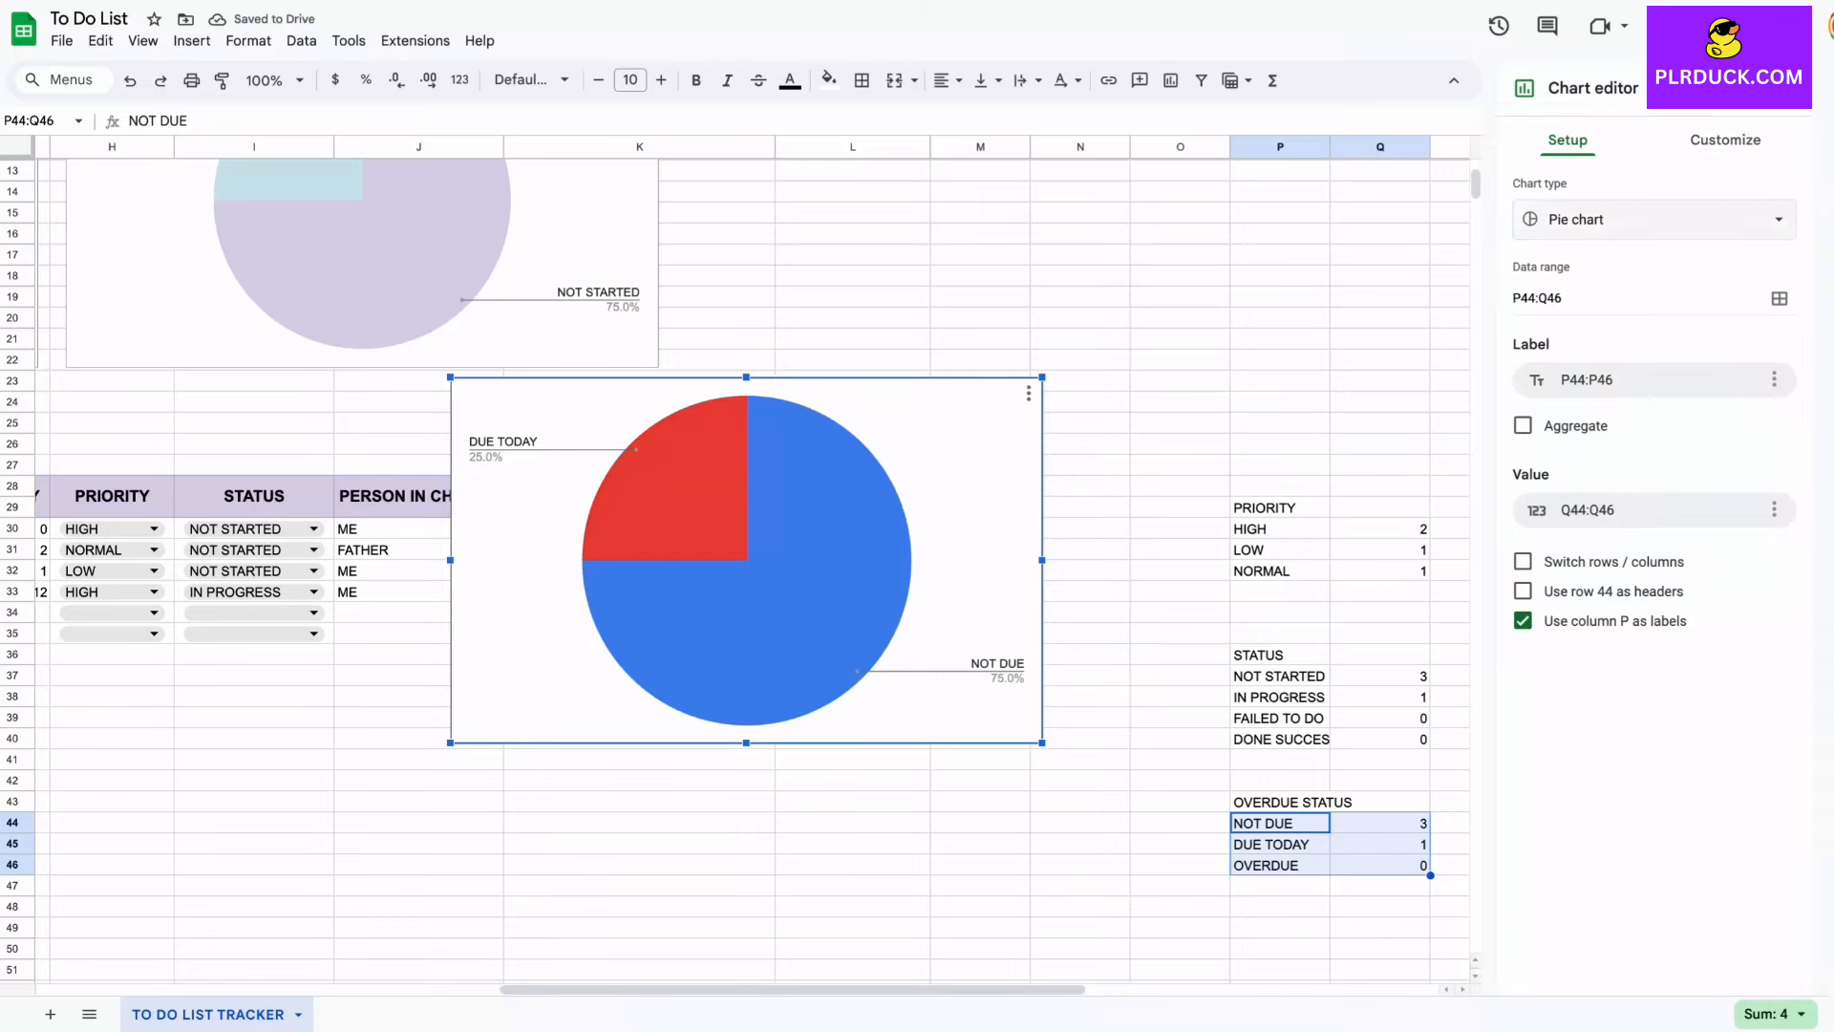
left_click(1654, 220)
left_click(1551, 798)
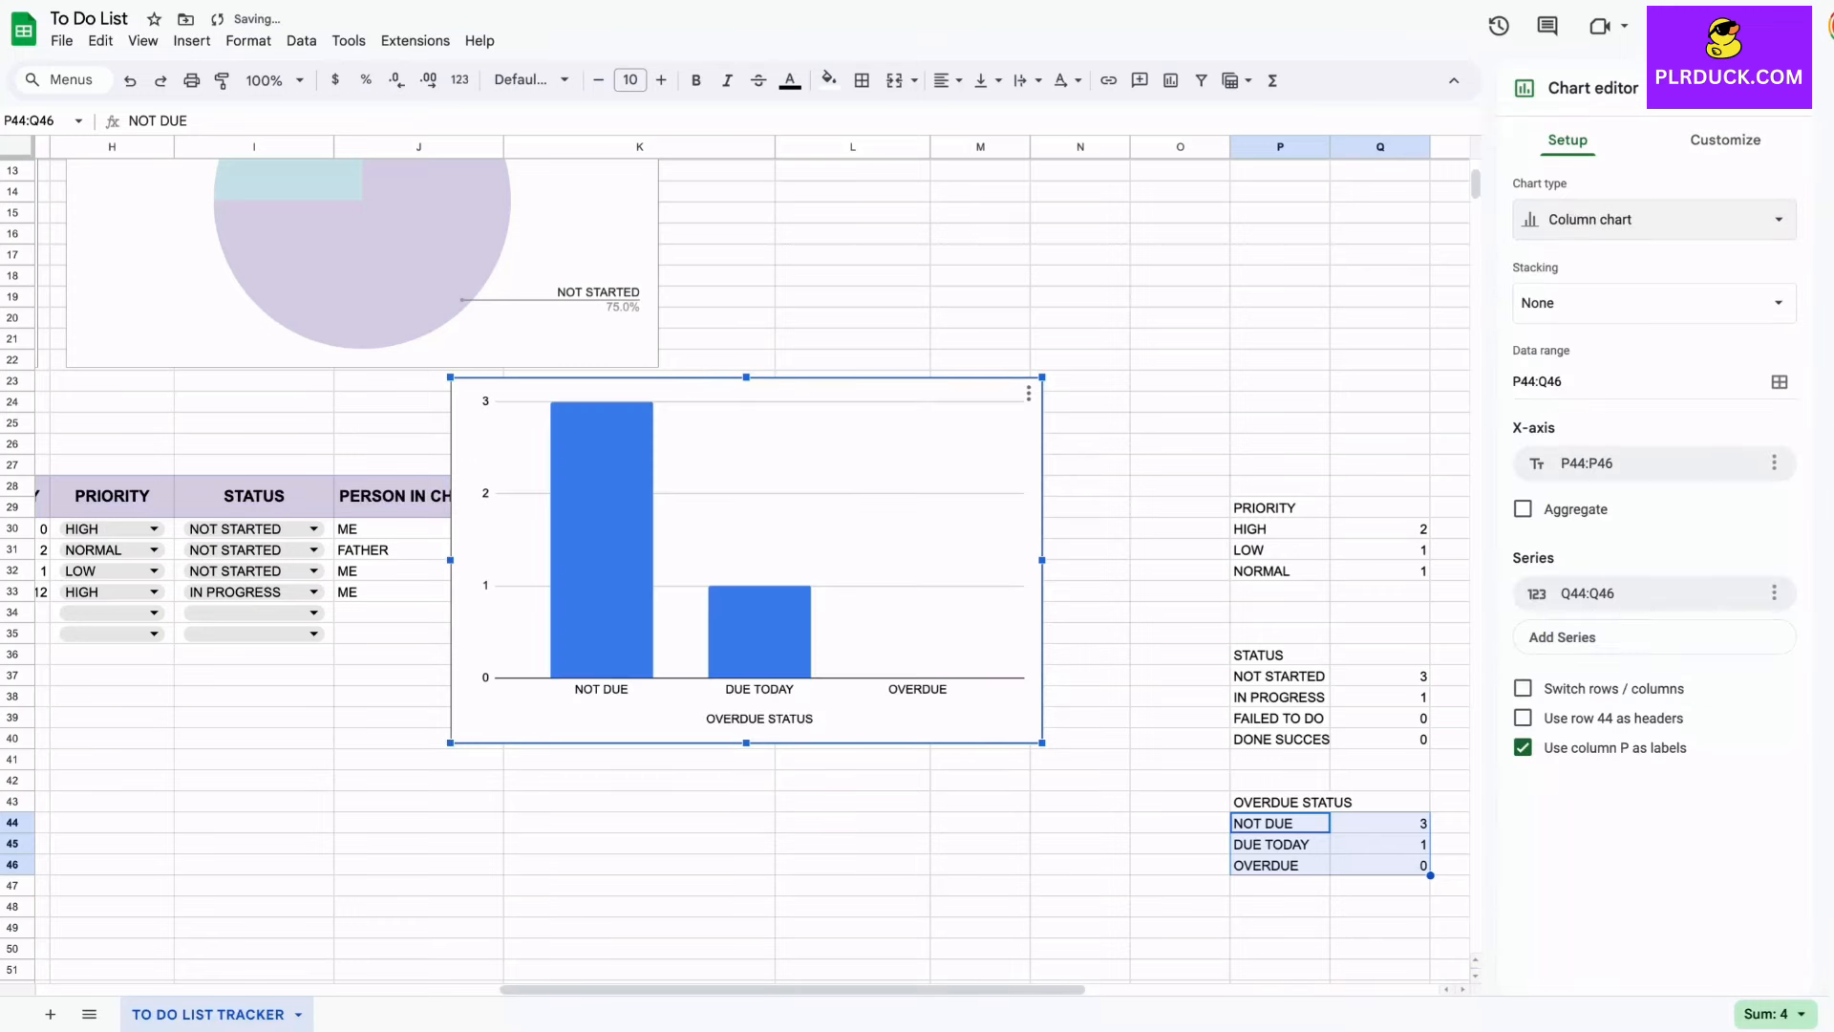
Step: Move the overdue column chart above the task table, beside the TASK STATUS pie chart and roughly level with it
left_click_drag(898, 496, 1066, 301)
scroll(1066, 302, "up", 3)
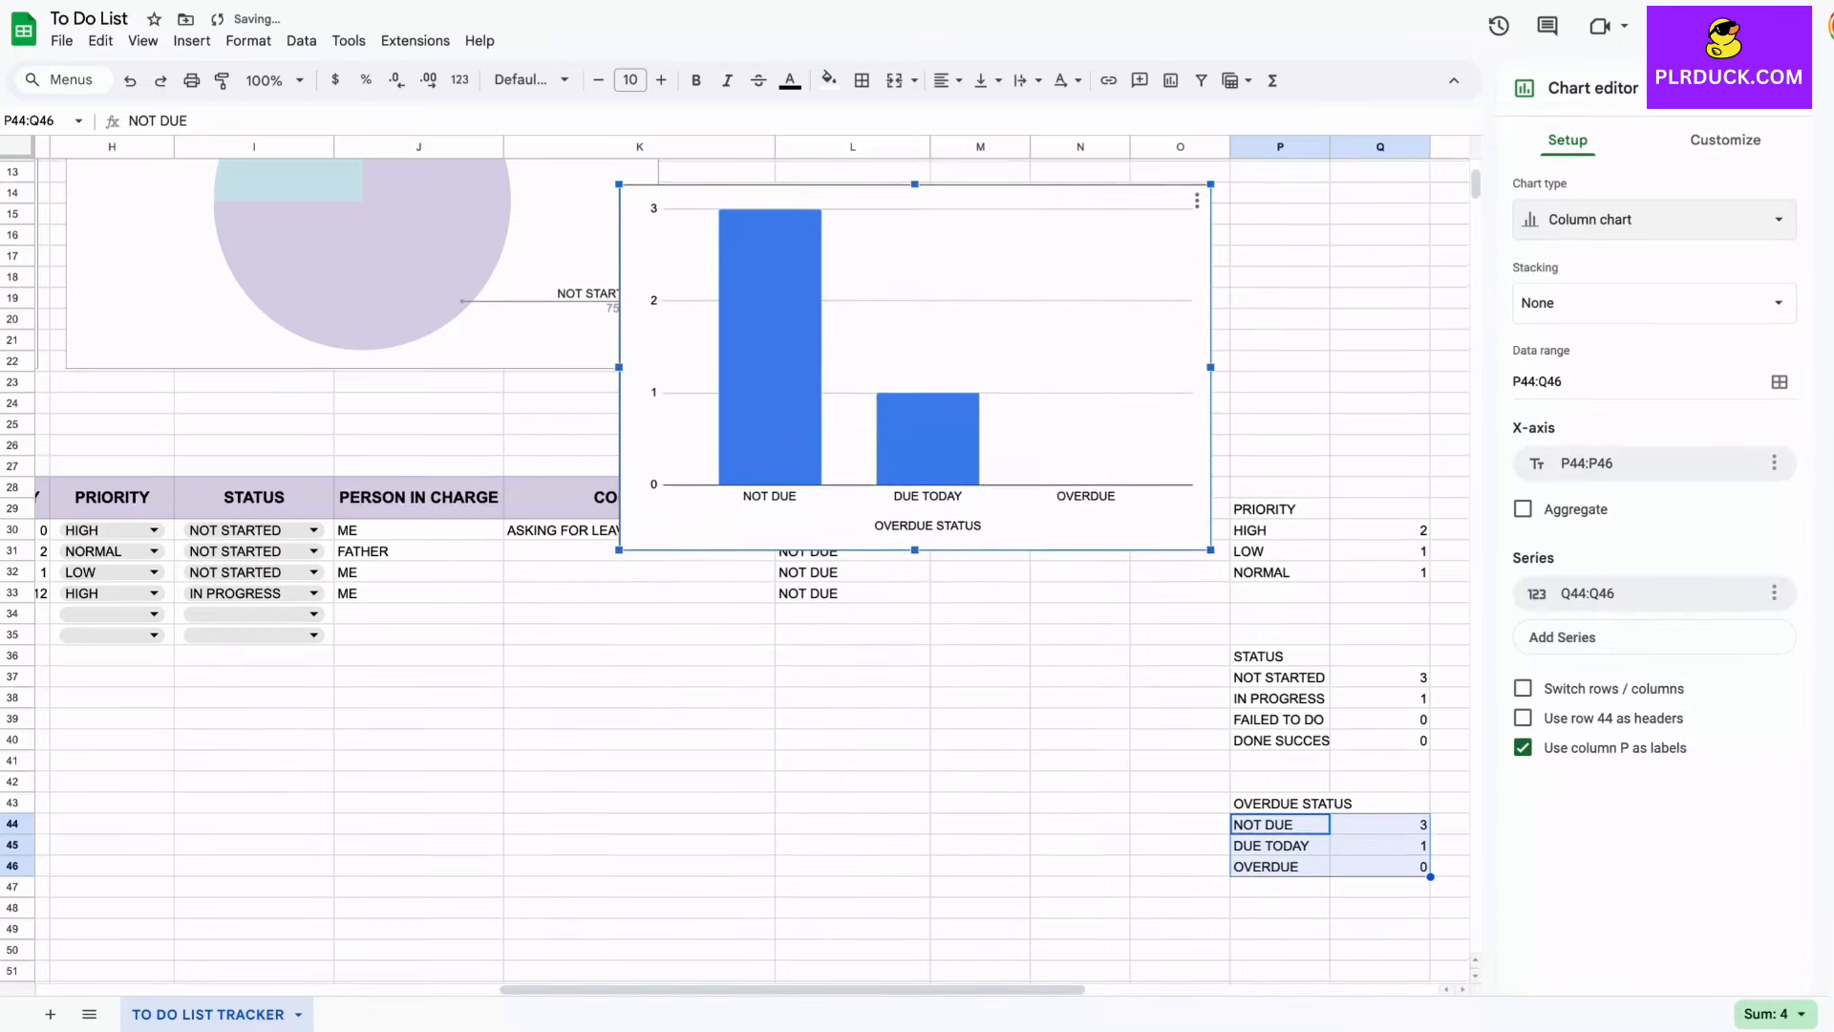
left_click_drag(1051, 573, 1117, 398)
Step: Set the overdue column chart's title to OVERDUE STATUS
left_click(1725, 140)
left_click(1608, 250)
left_click(1653, 397)
type("OVERDUE STATUS")
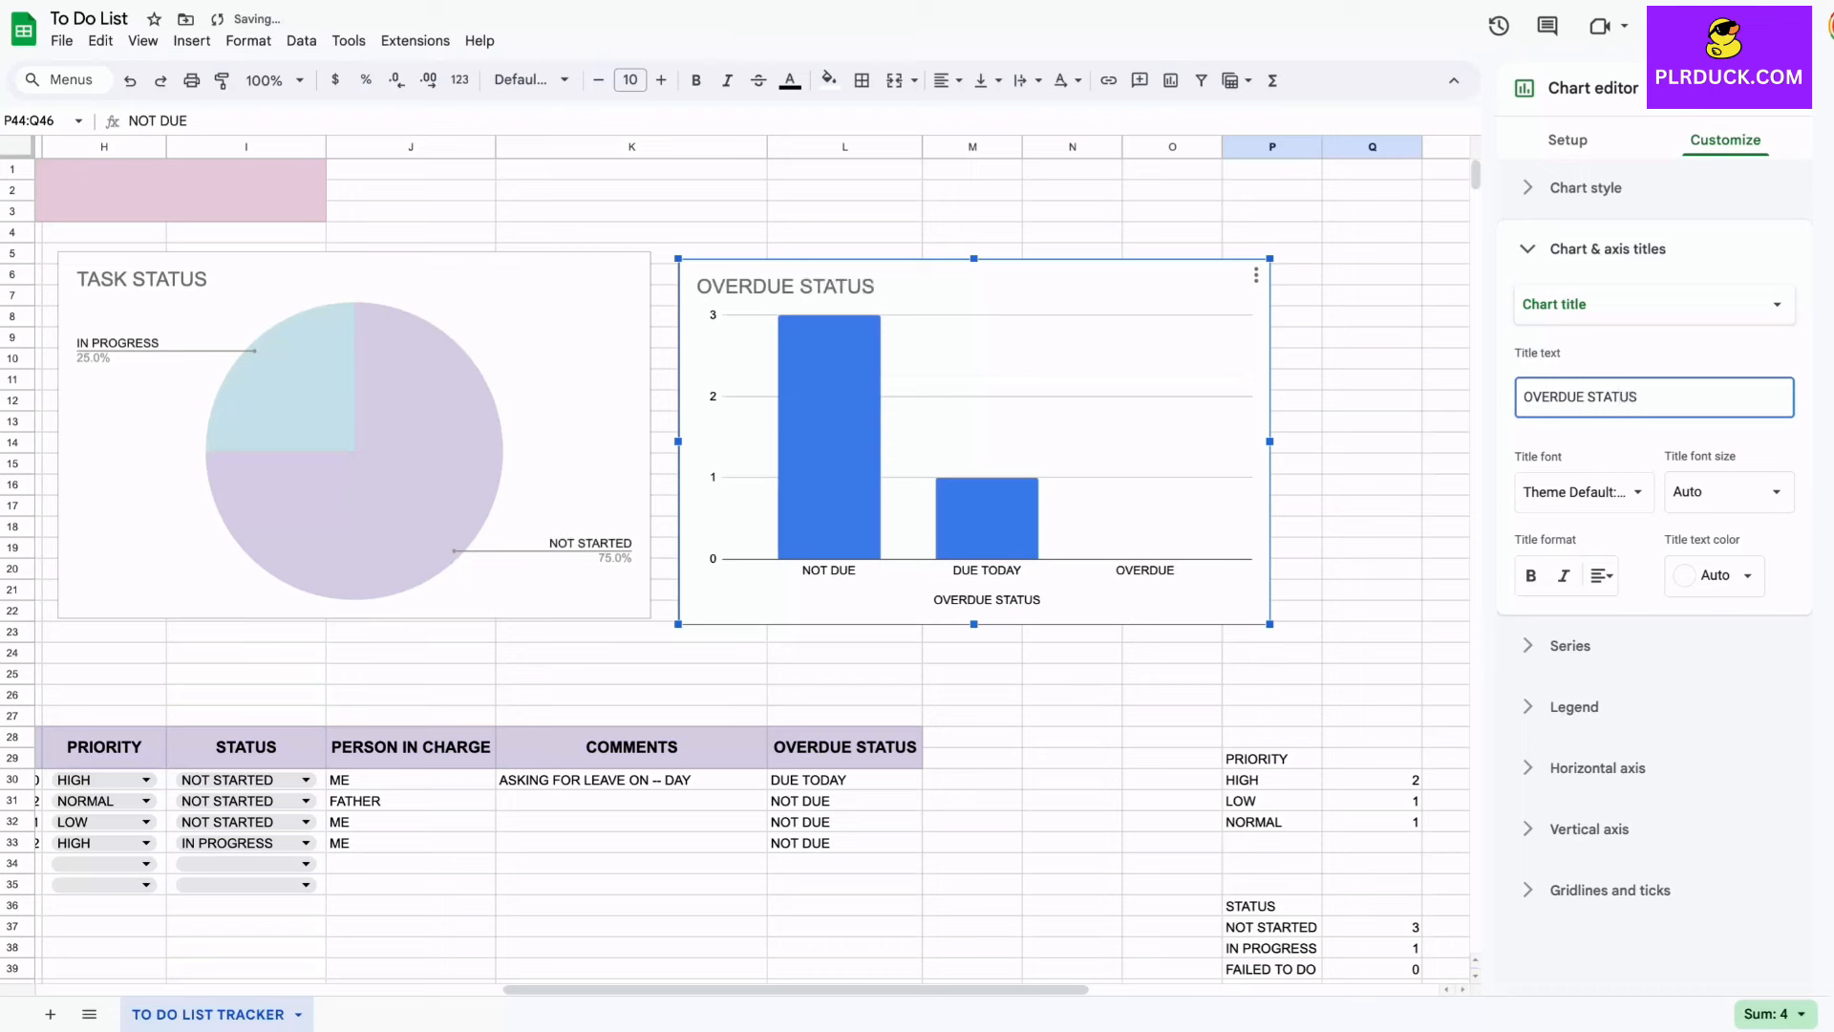
Step: Fill the columns of the OVERDUE STATUS chart with light green
left_click(986, 518)
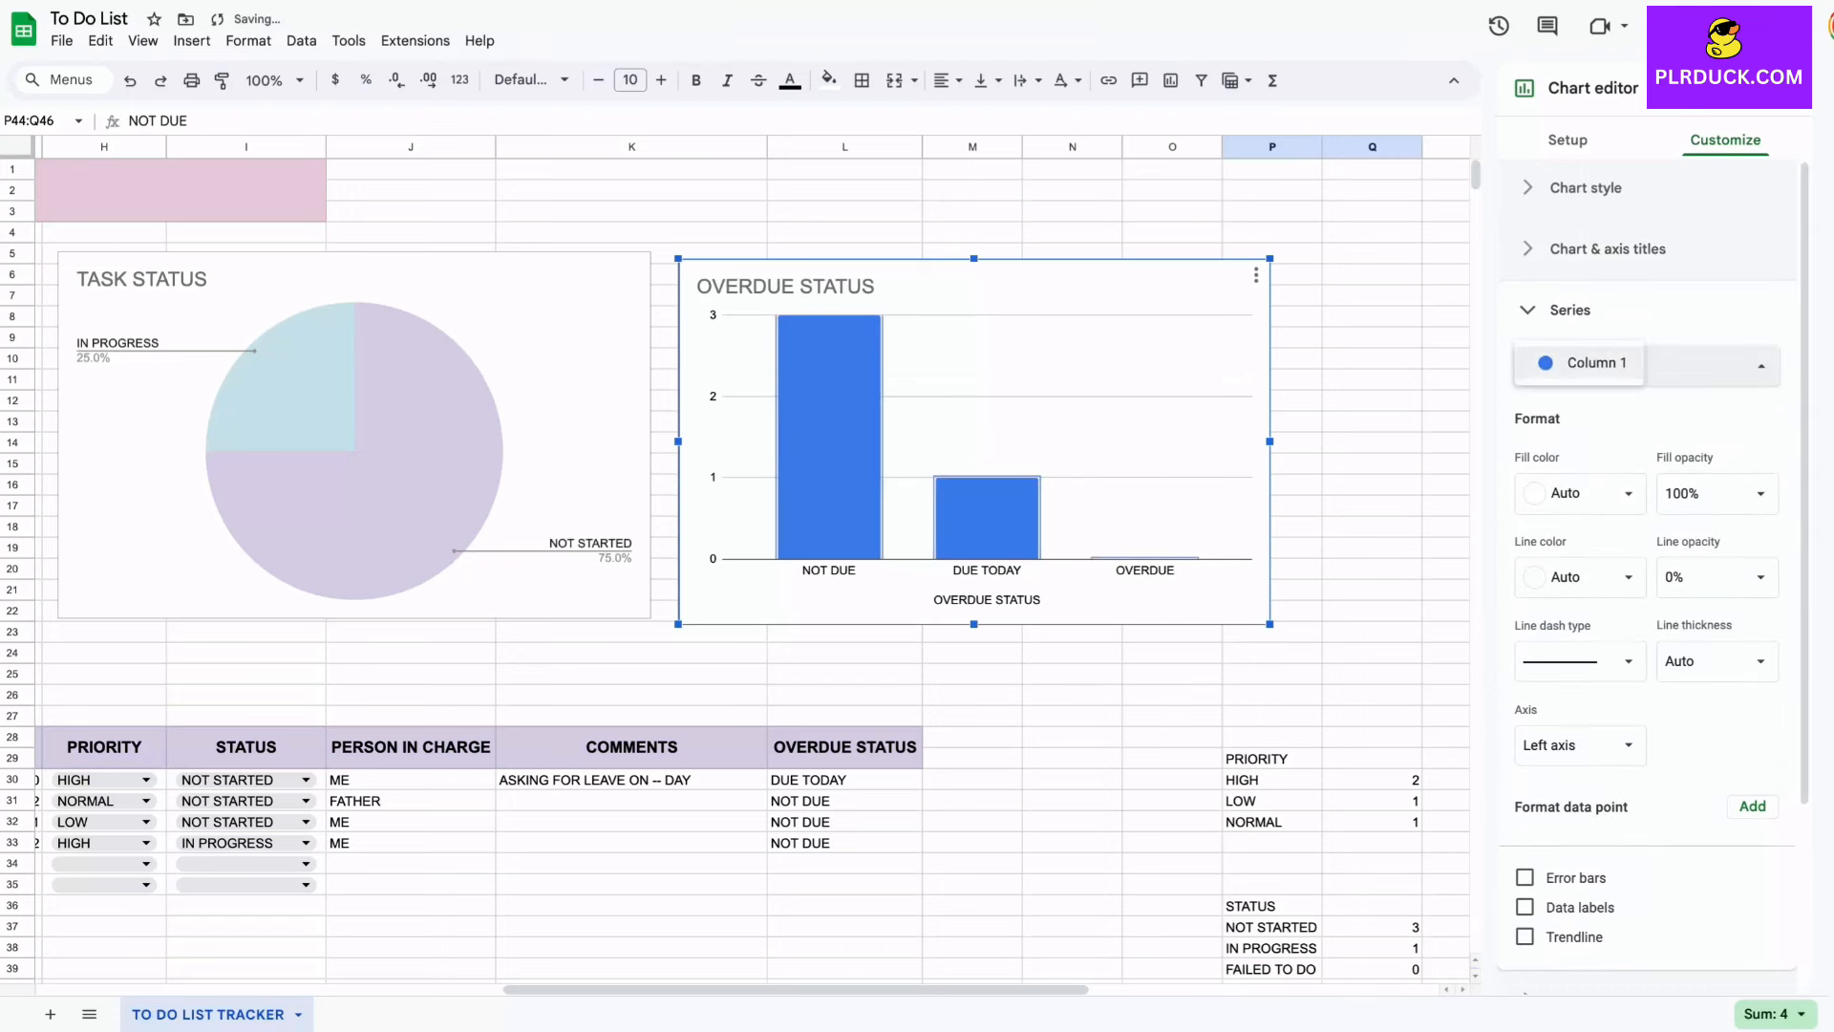
left_click(1579, 492)
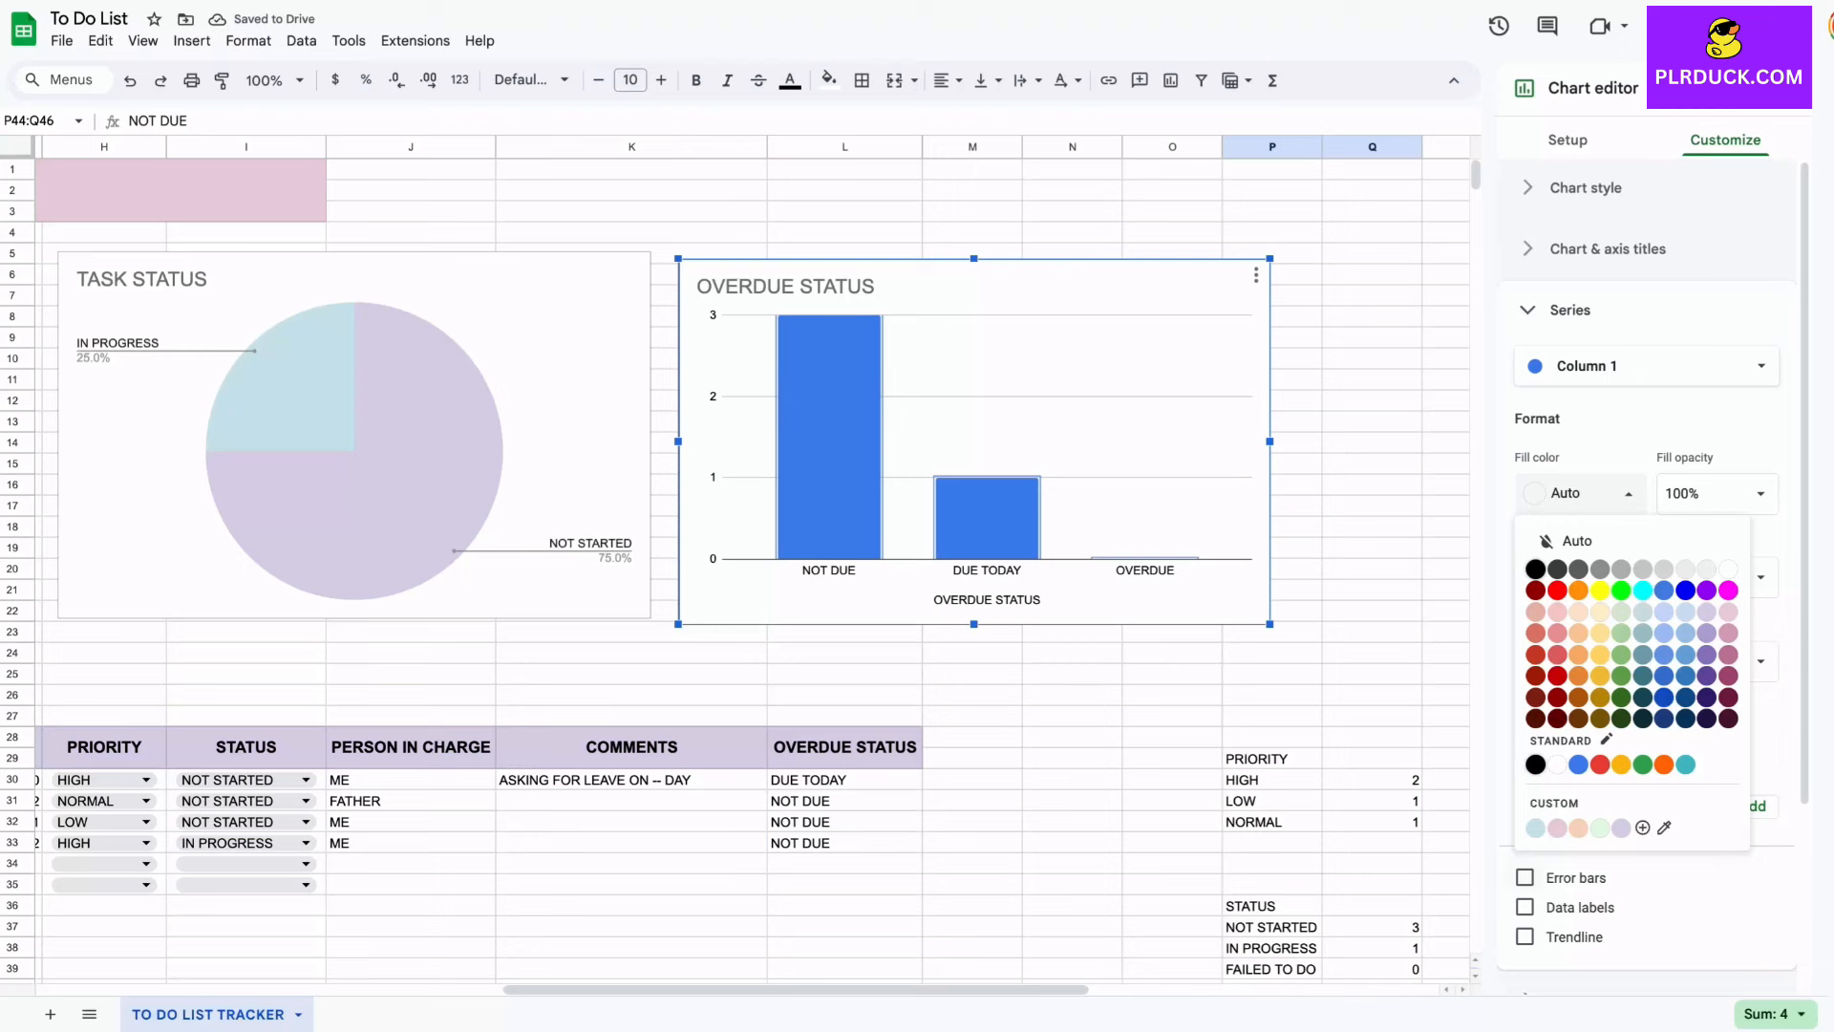
left_click(1621, 611)
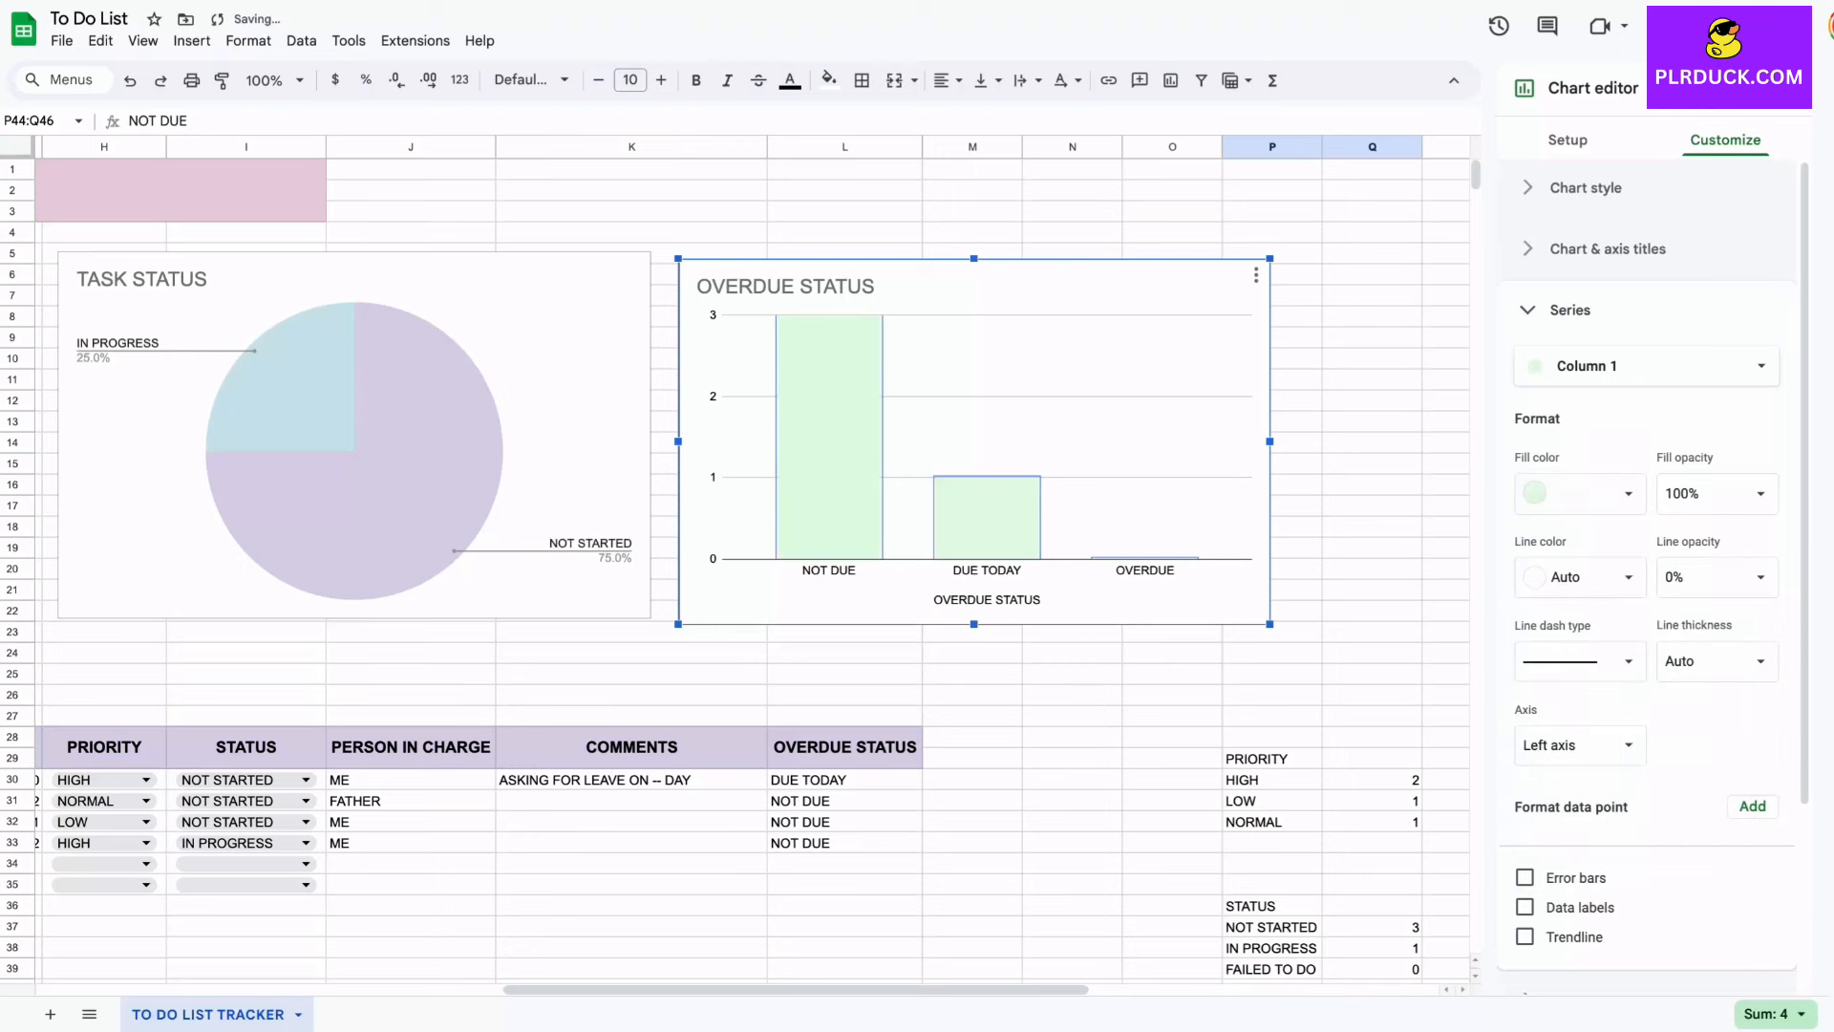
left_click(1371, 548)
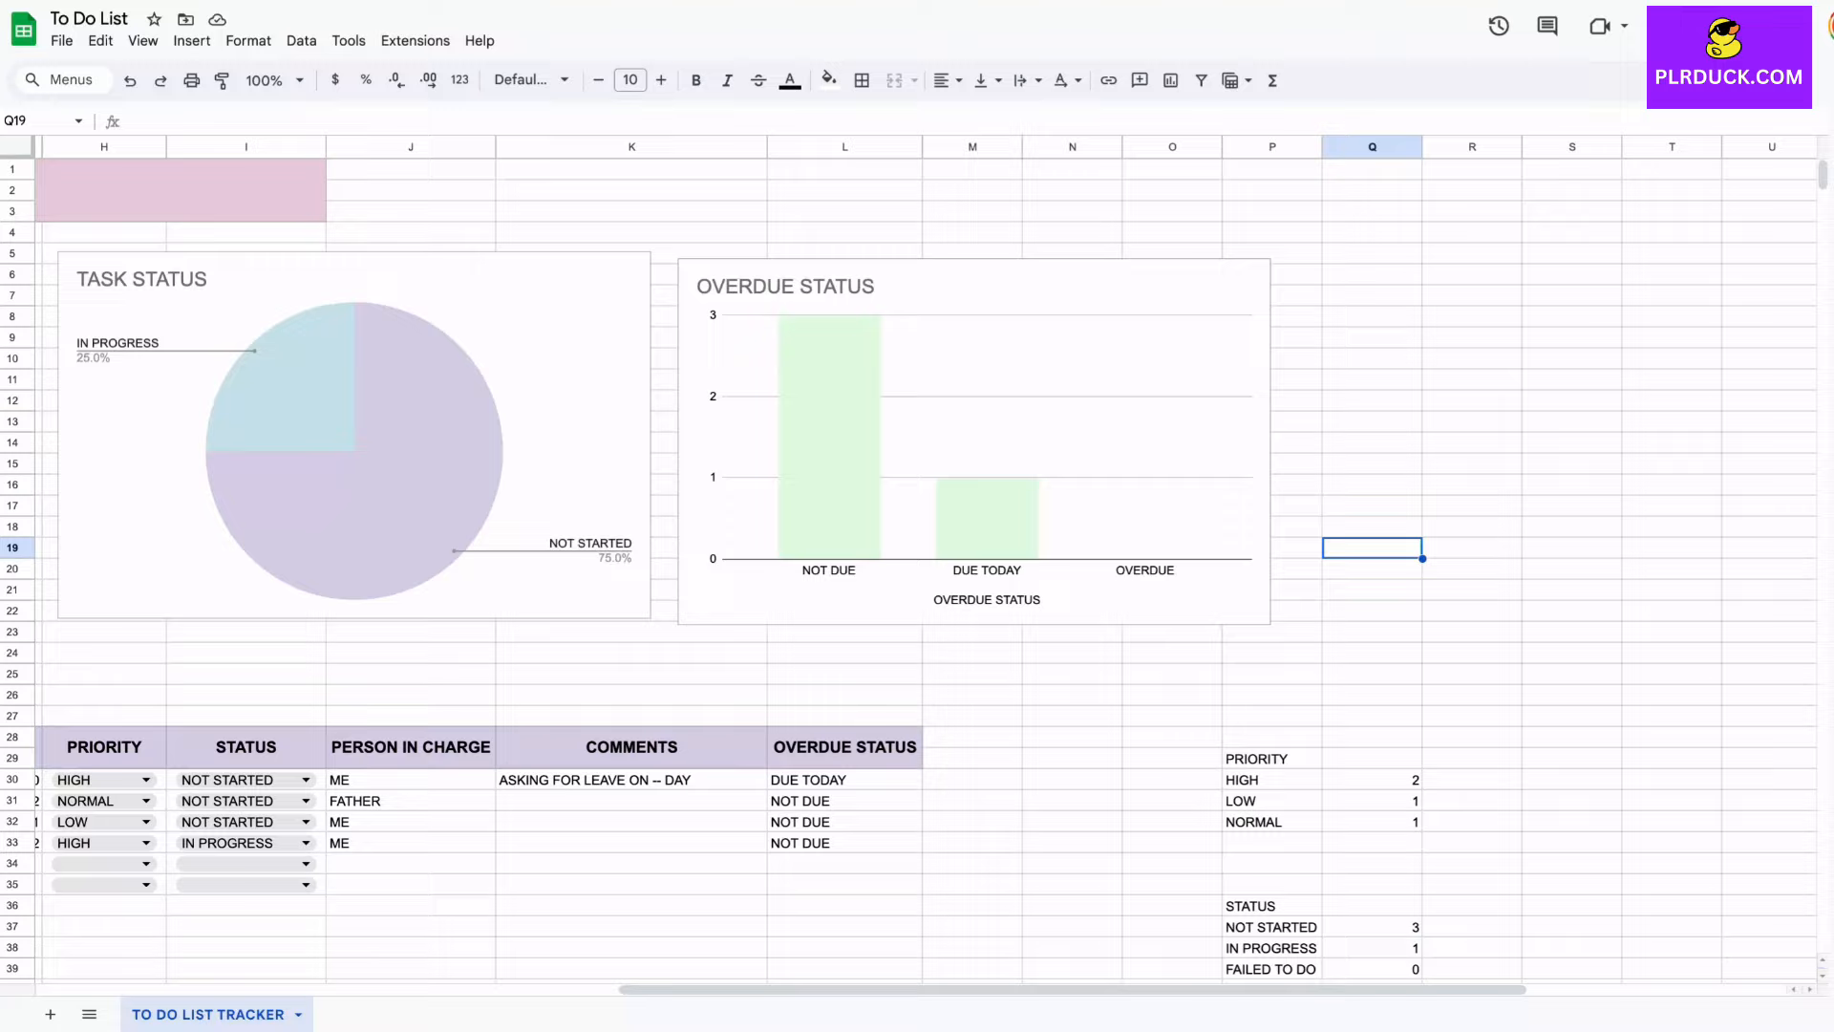
Step: Review the tracker's summary boxes, the PRIORITY, TASK STATUS and OVERDUE STATUS charts, and the task table
scroll(917, 564, "left", 5)
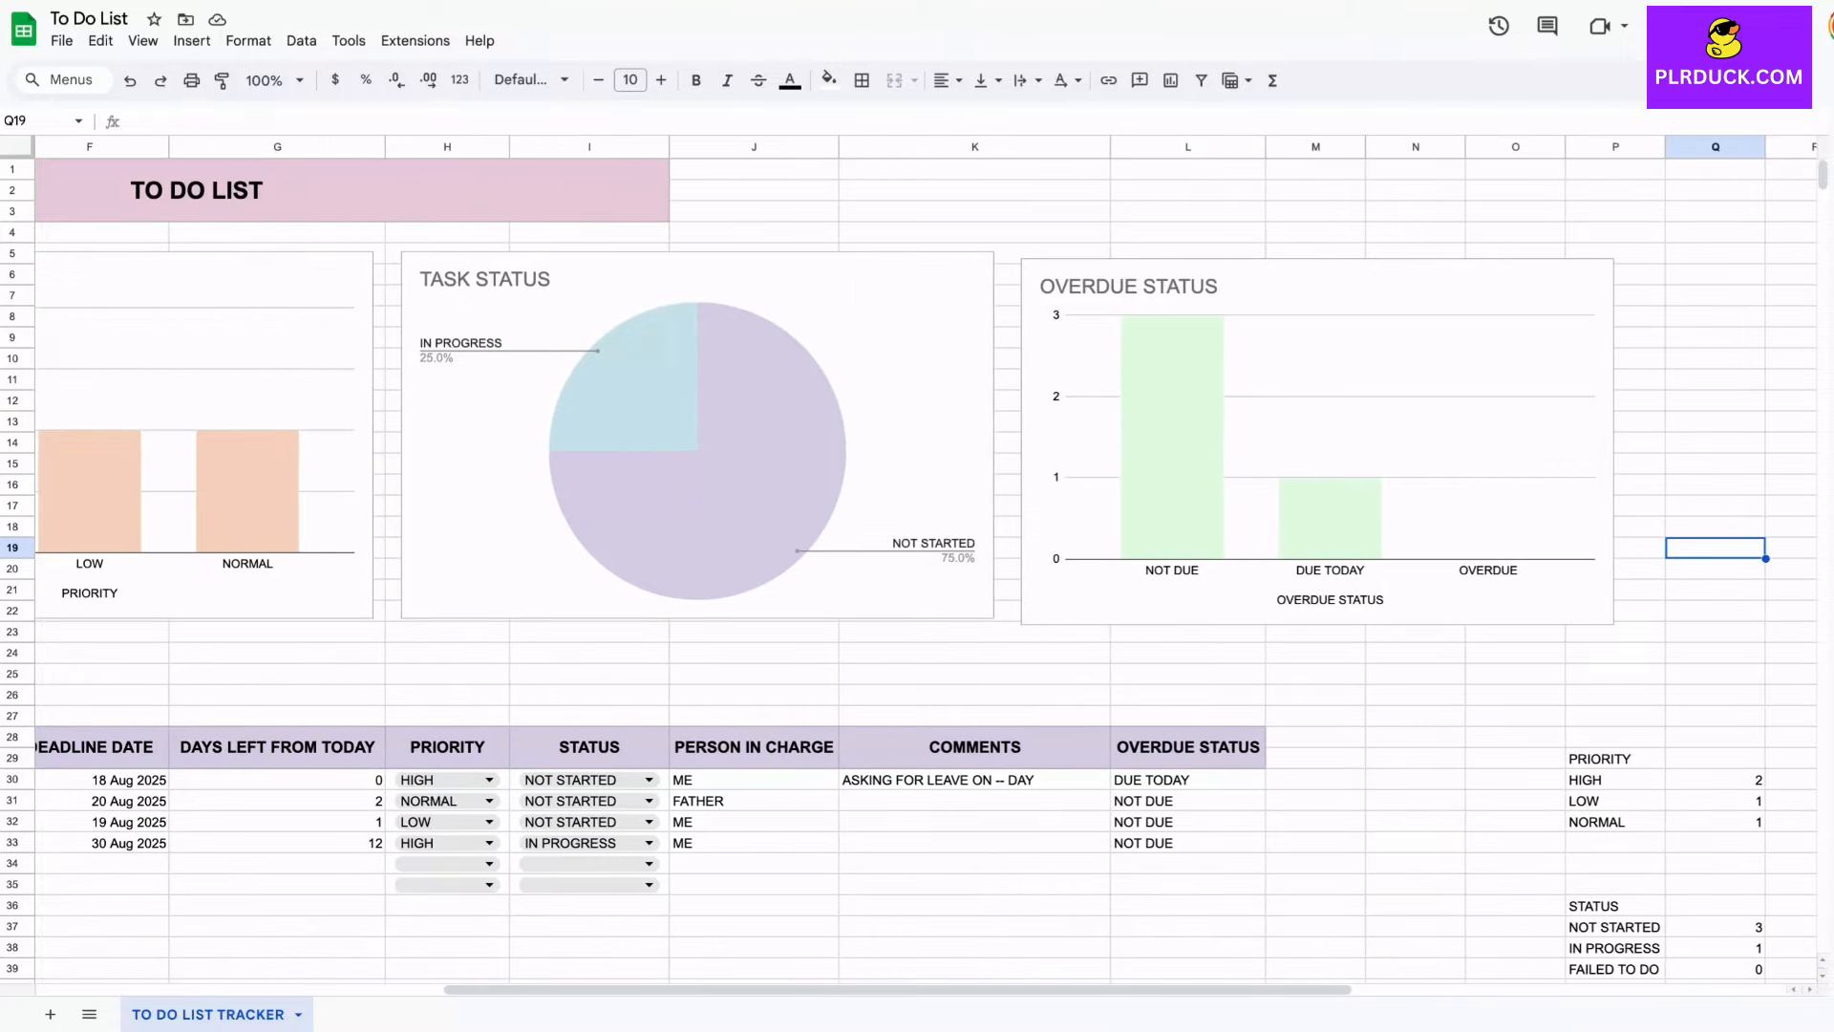
scroll(917, 563, "left", 8)
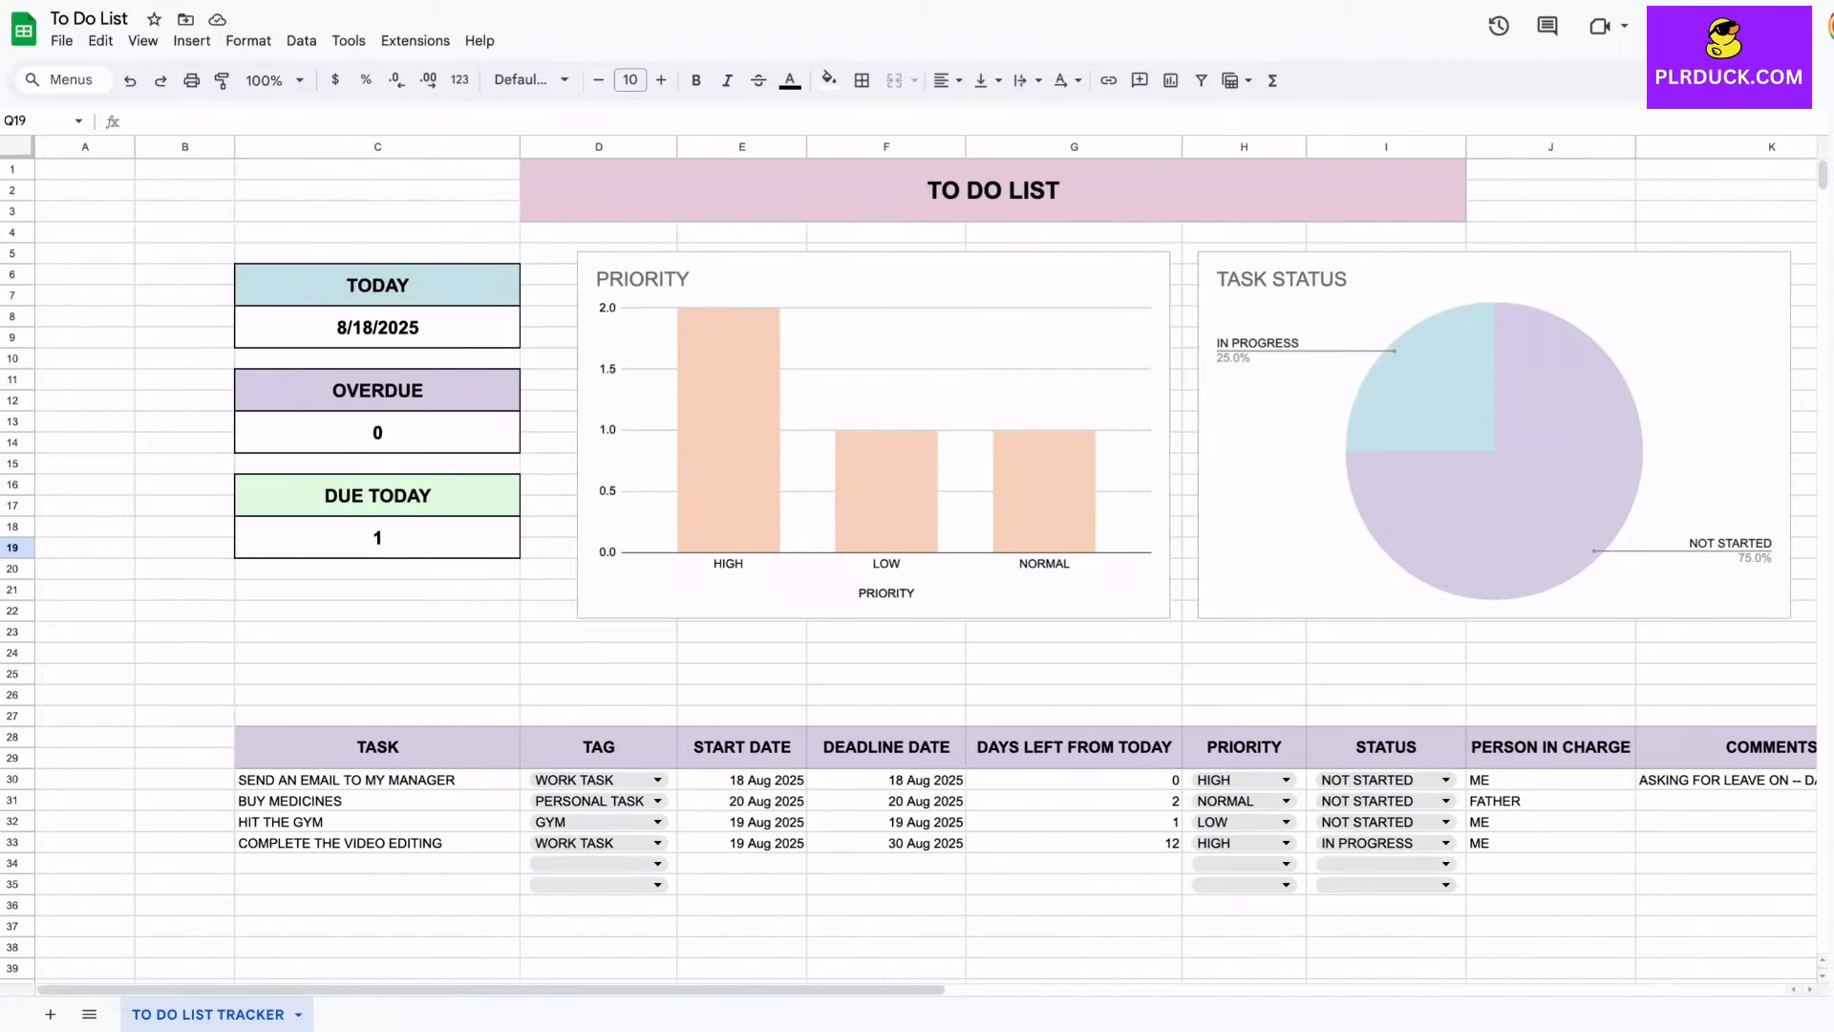
scroll(917, 563, "right", 1)
scroll(917, 564, "left", 1)
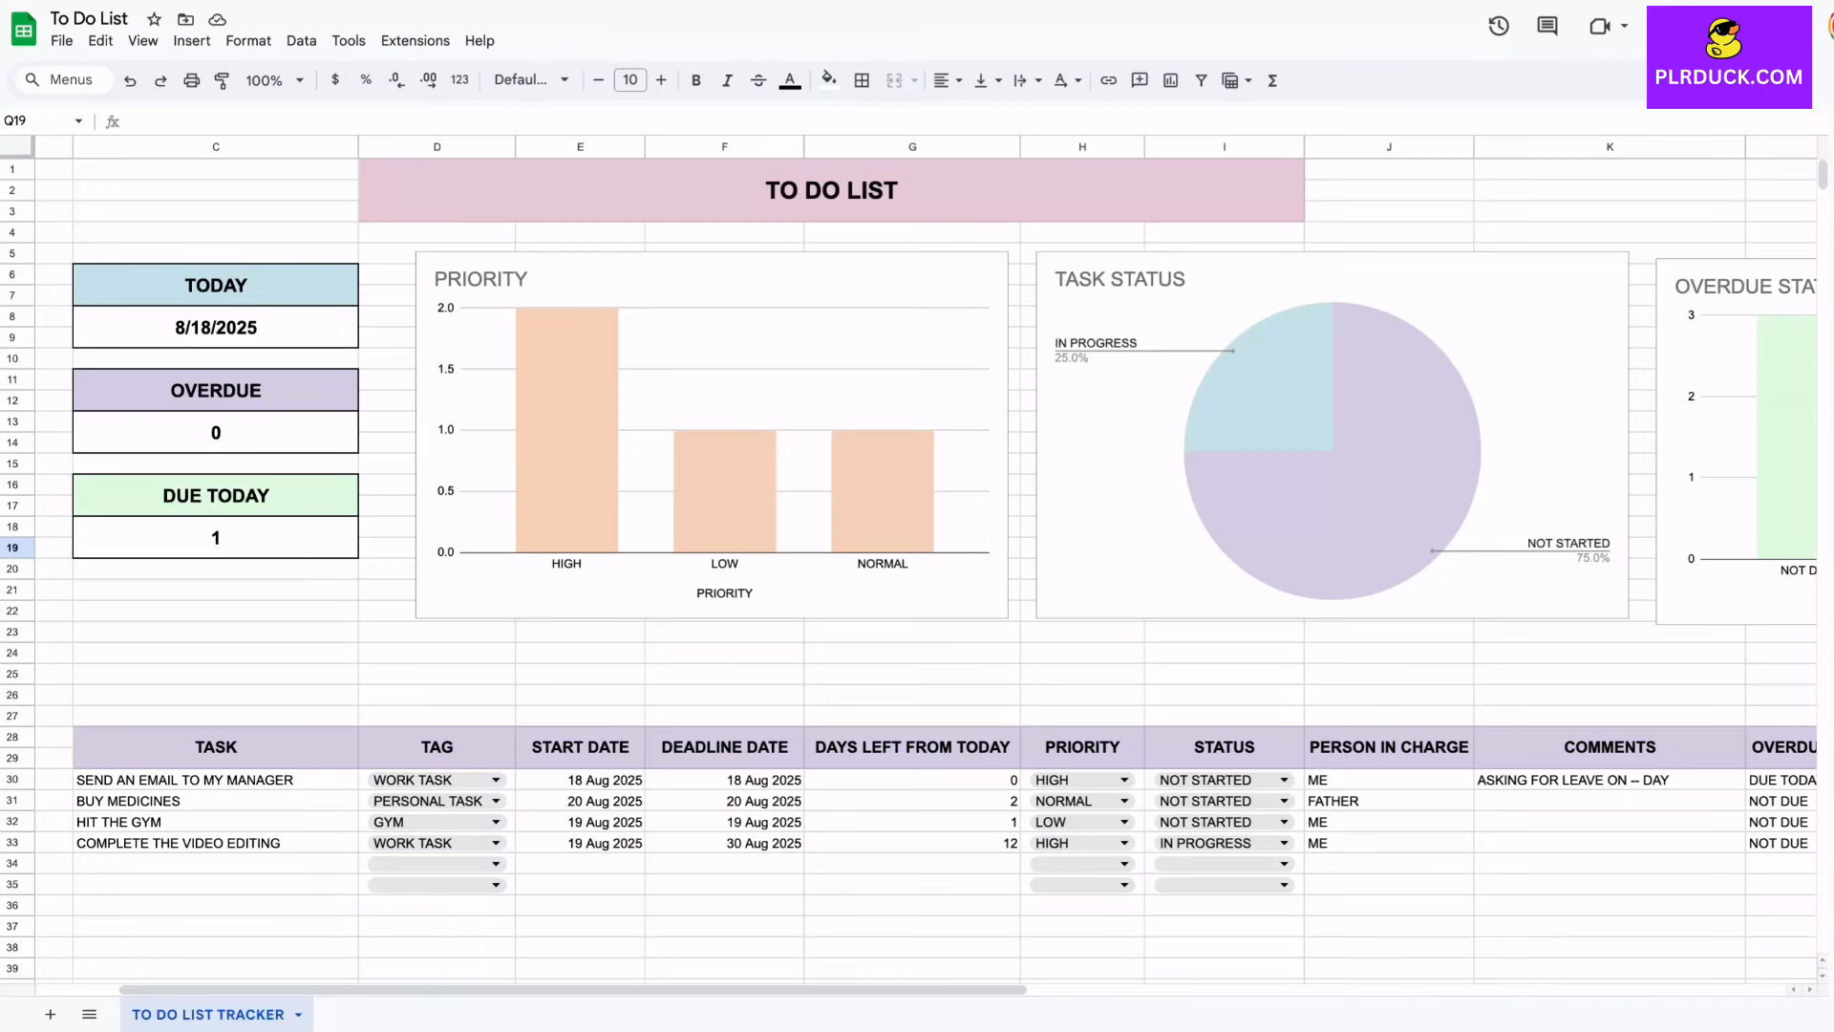
scroll(926, 565, "right", 3)
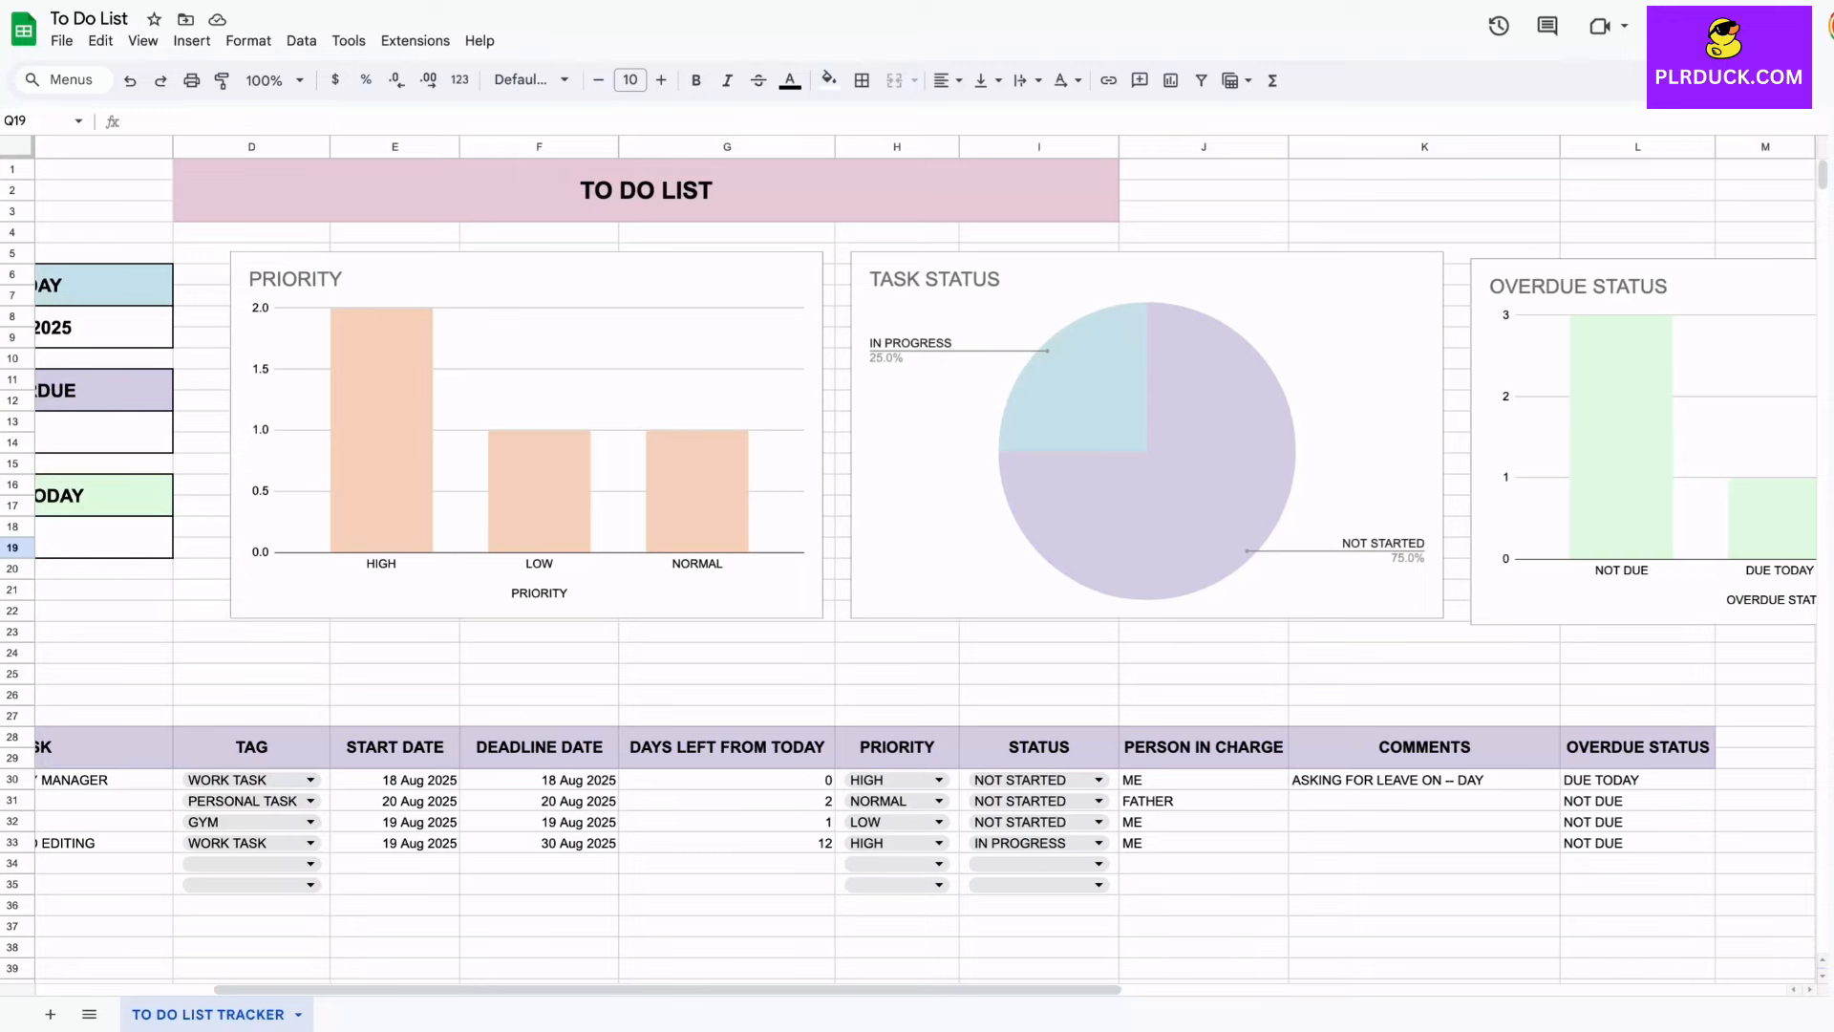
scroll(926, 565, "left", 2)
scroll(926, 565, "right", 5)
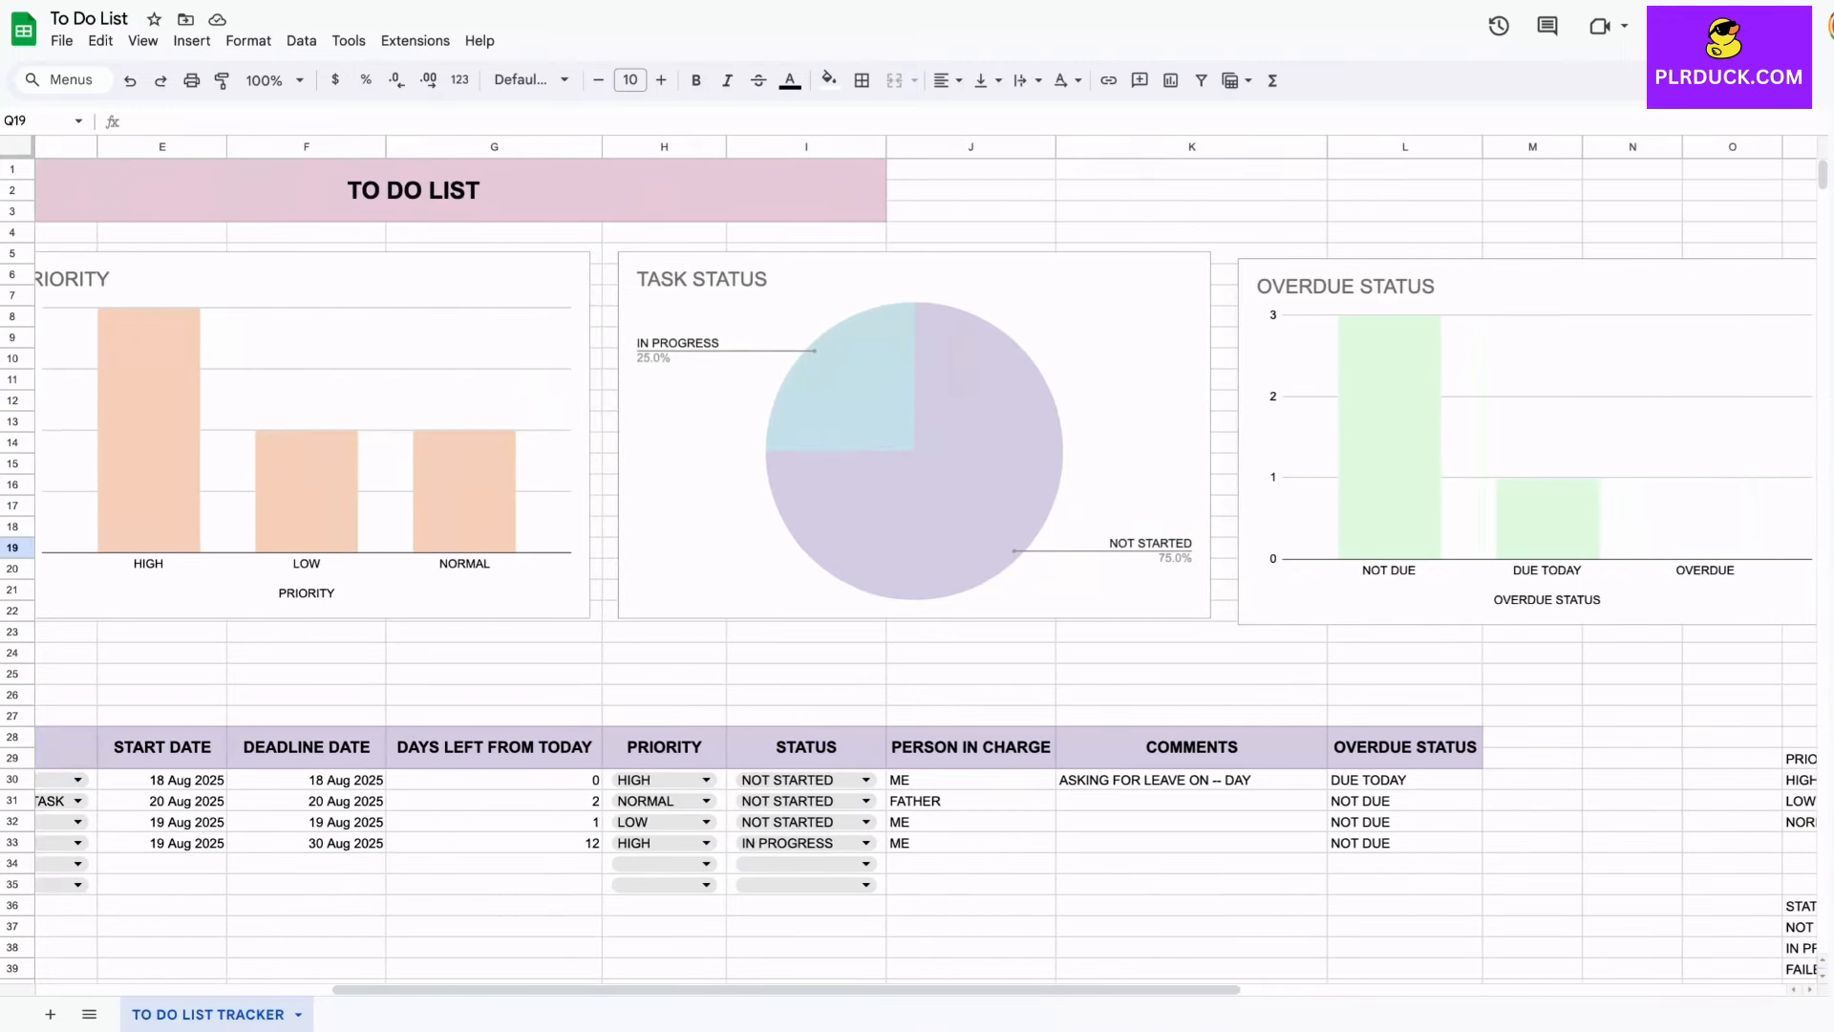
scroll(926, 564, "right", 2)
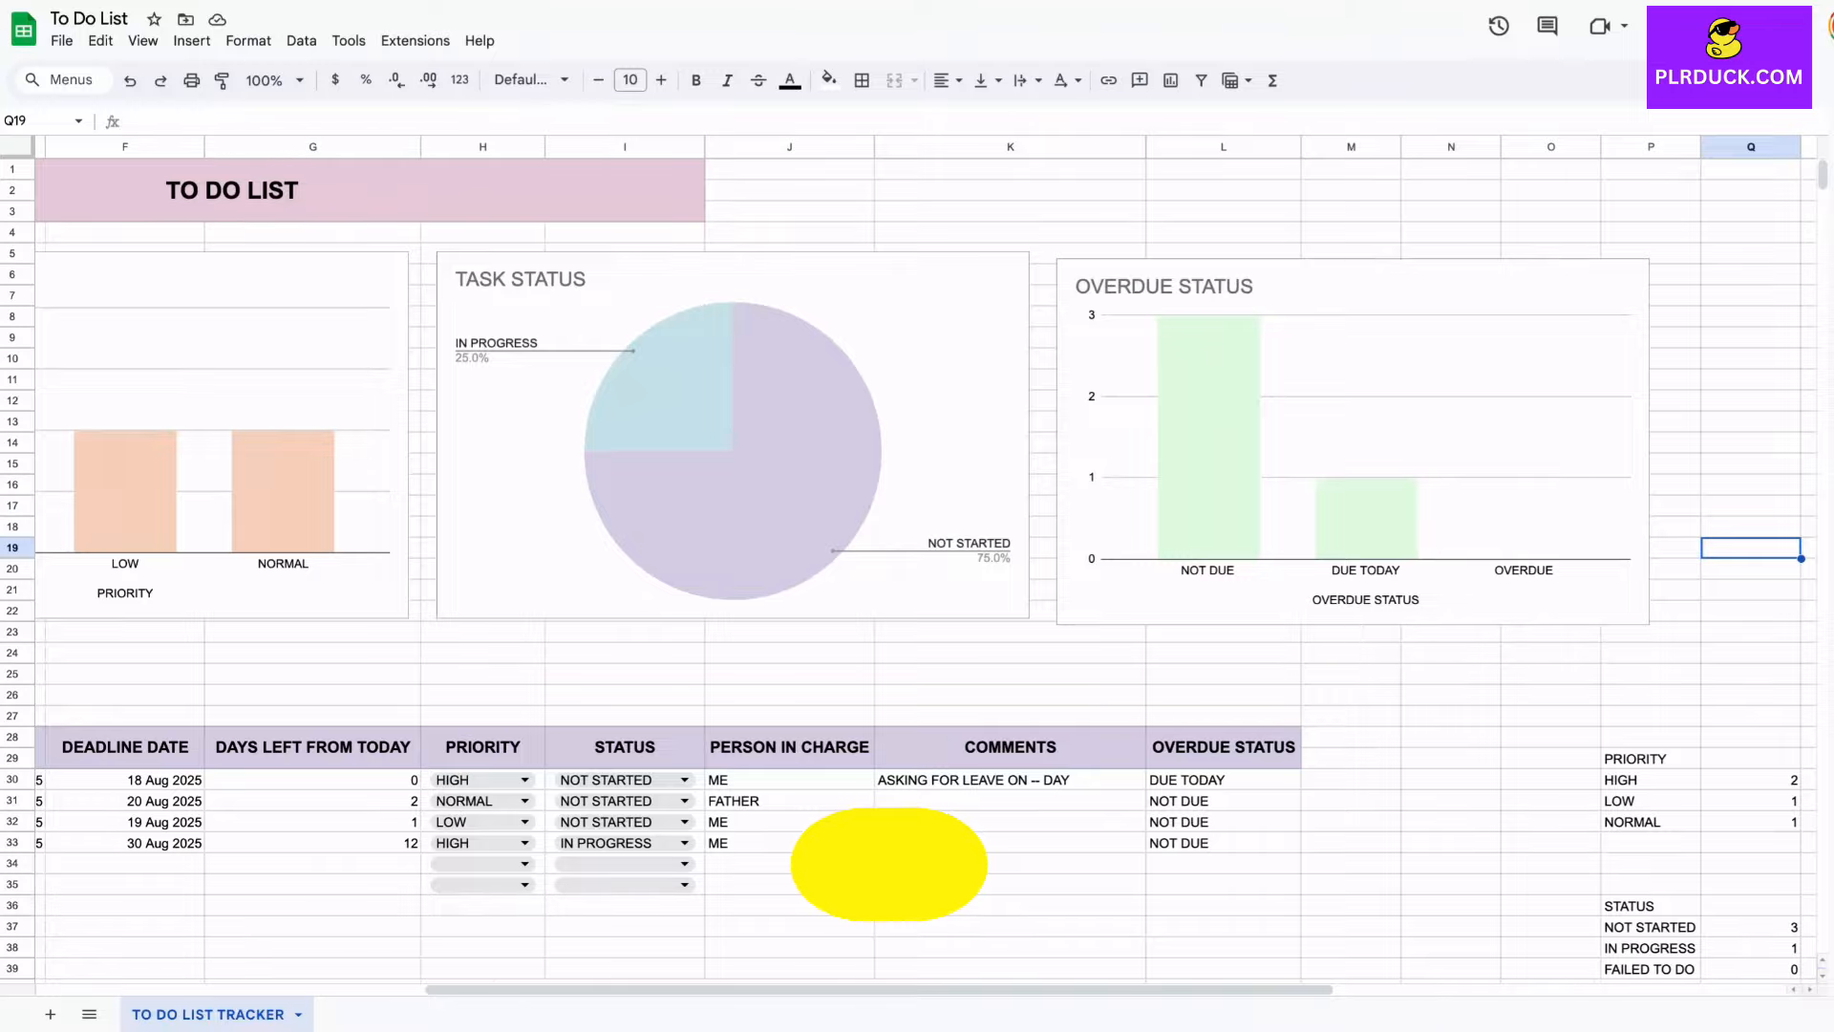
scroll(926, 564, "left", 5)
scroll(925, 564, "right", 1)
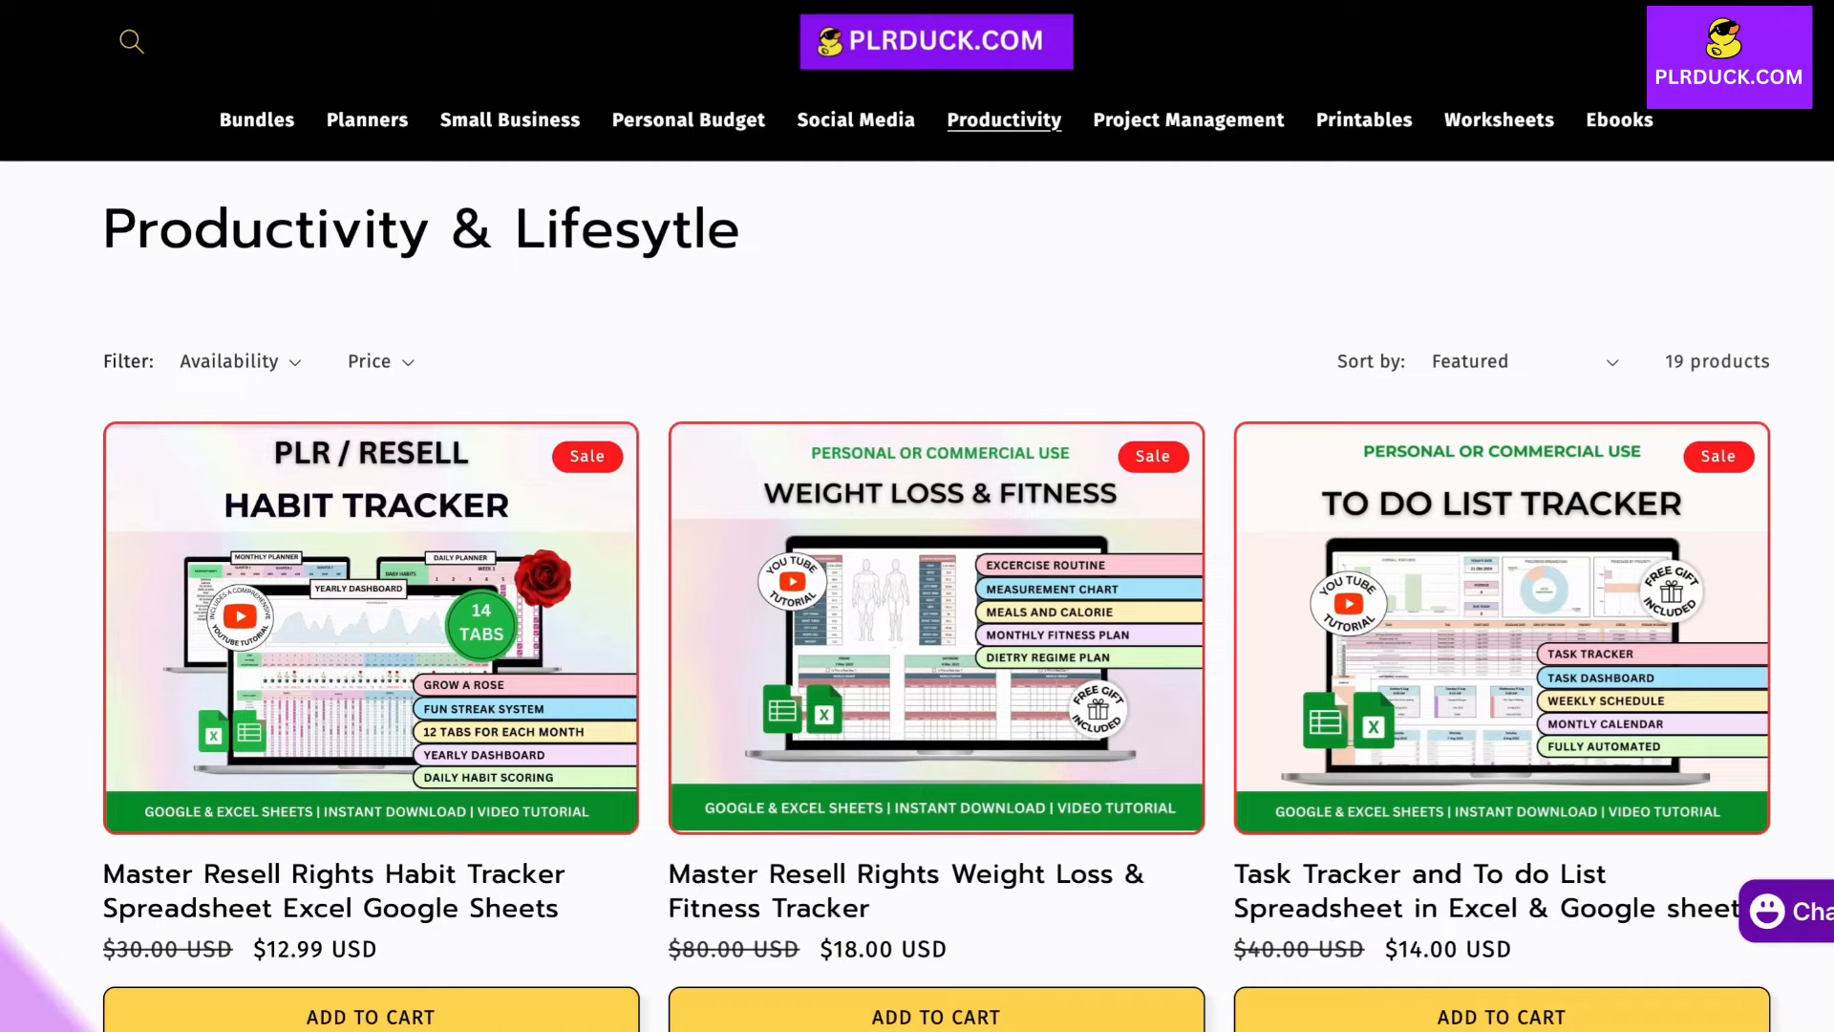
Step: On the PLRDUCK.COM store, look through the spreadsheet and planner products in the Productivity collection
scroll(917, 516, "down", 7)
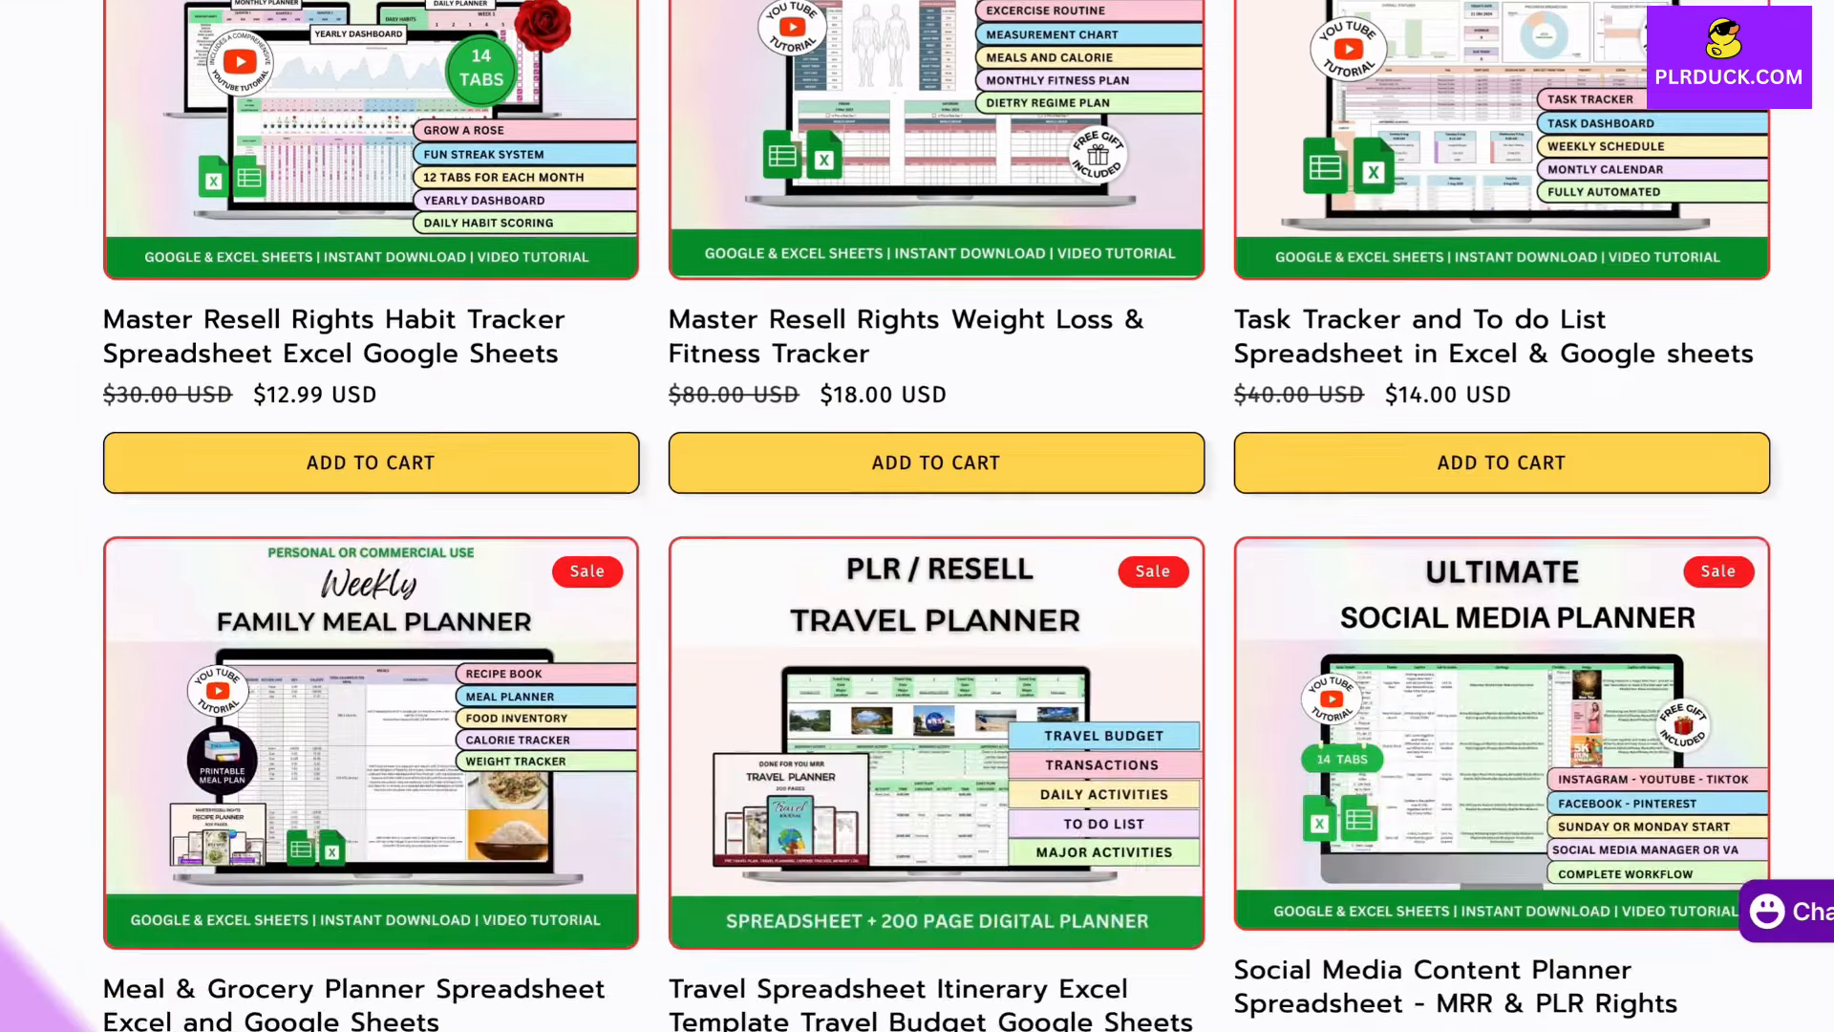
scroll(917, 516, "down", 10)
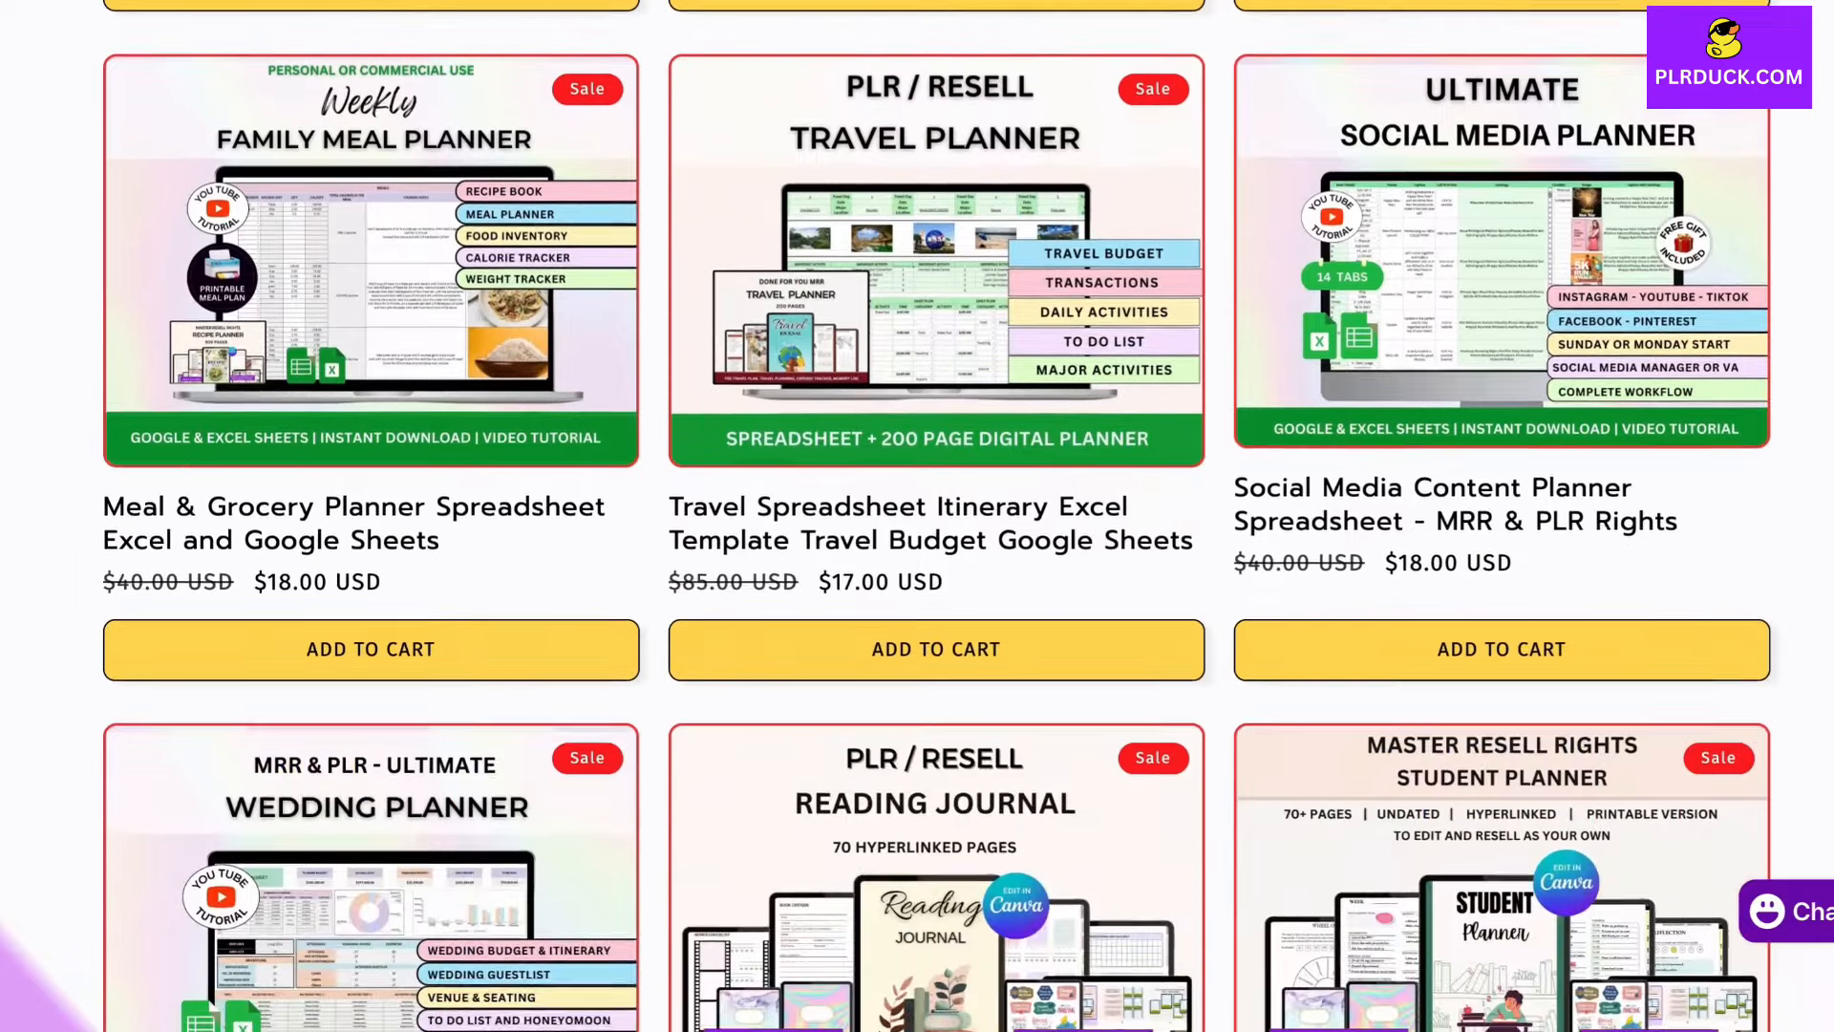
scroll(917, 516, "down", 7)
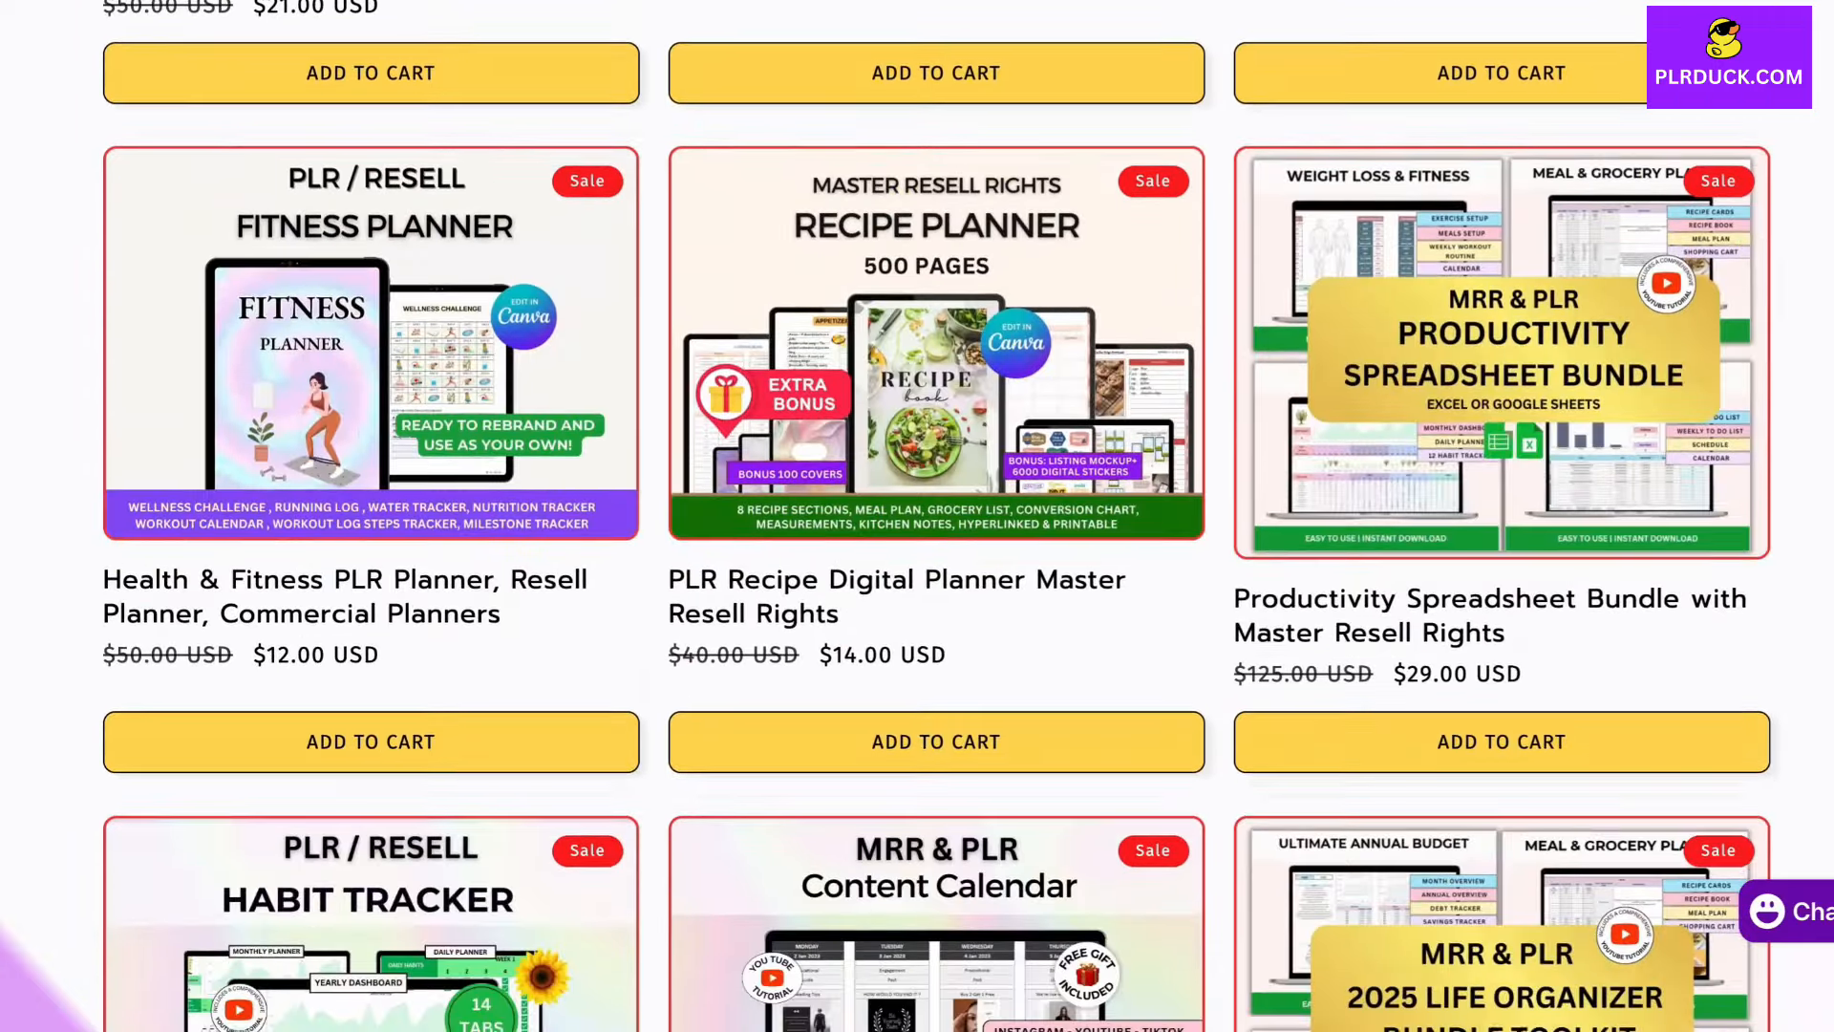
scroll(917, 516, "up", 10)
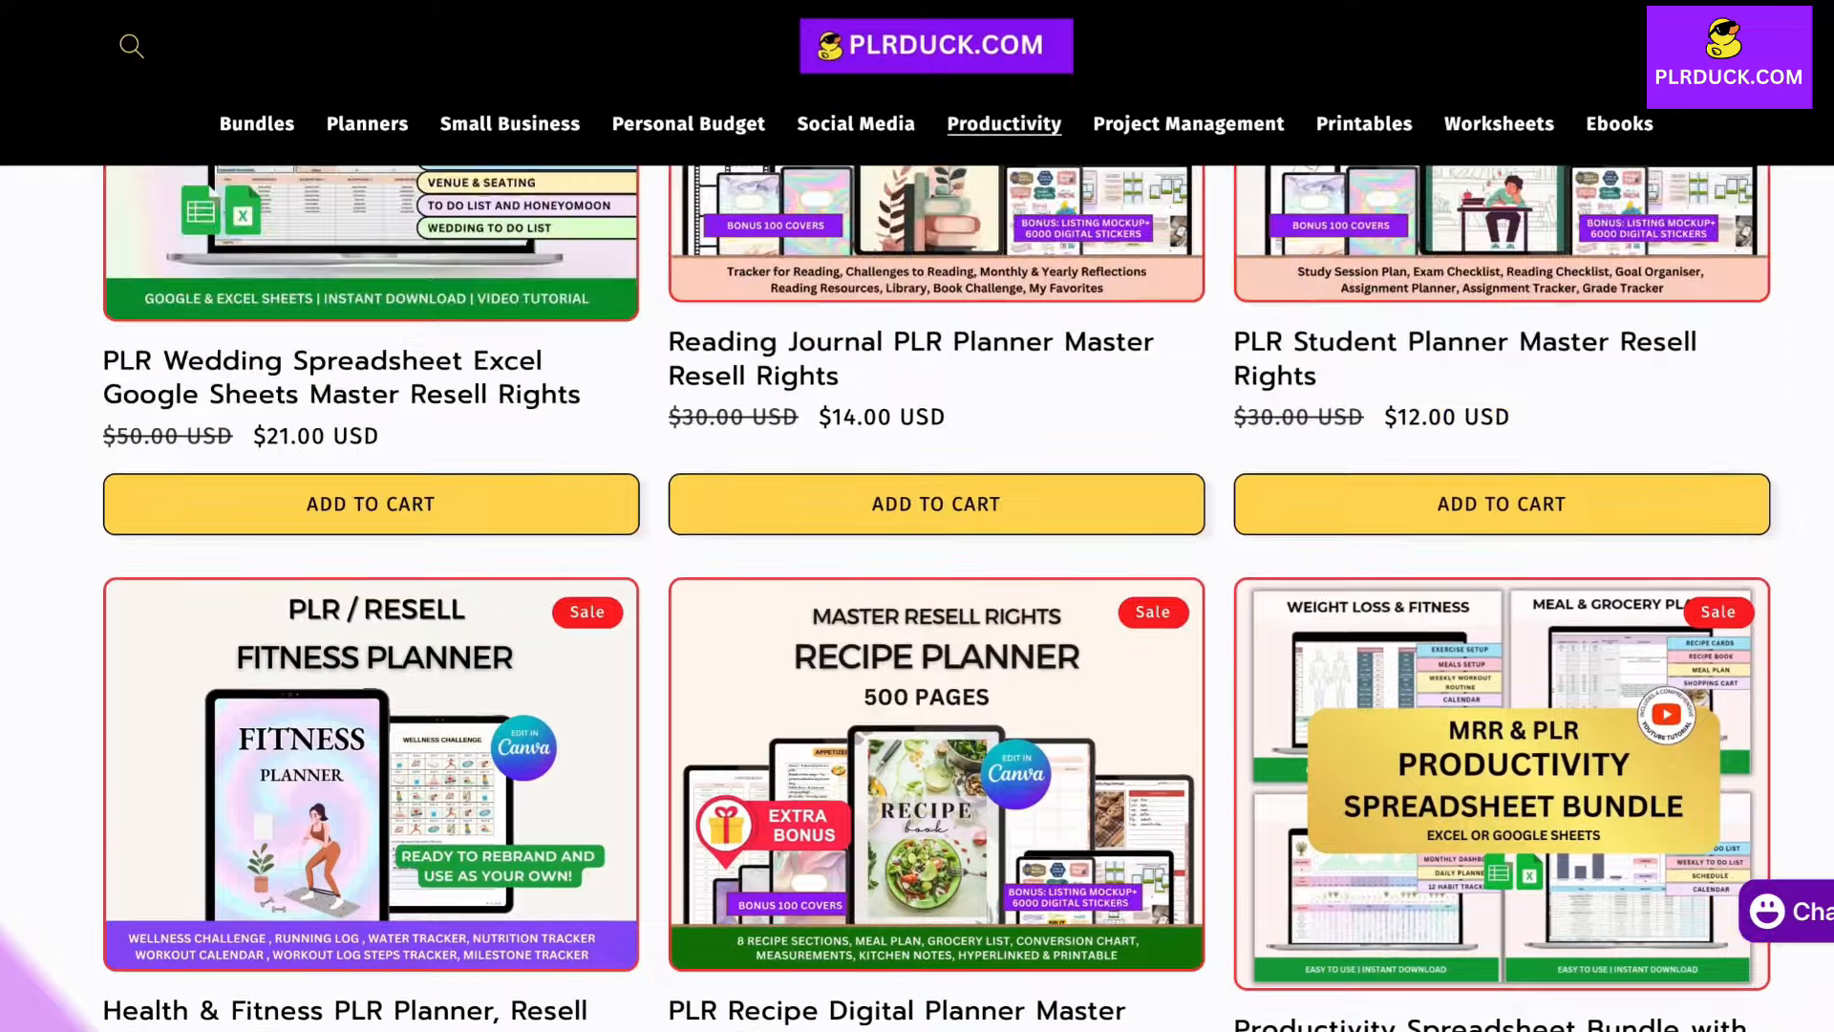
scroll(917, 516, "up", 10)
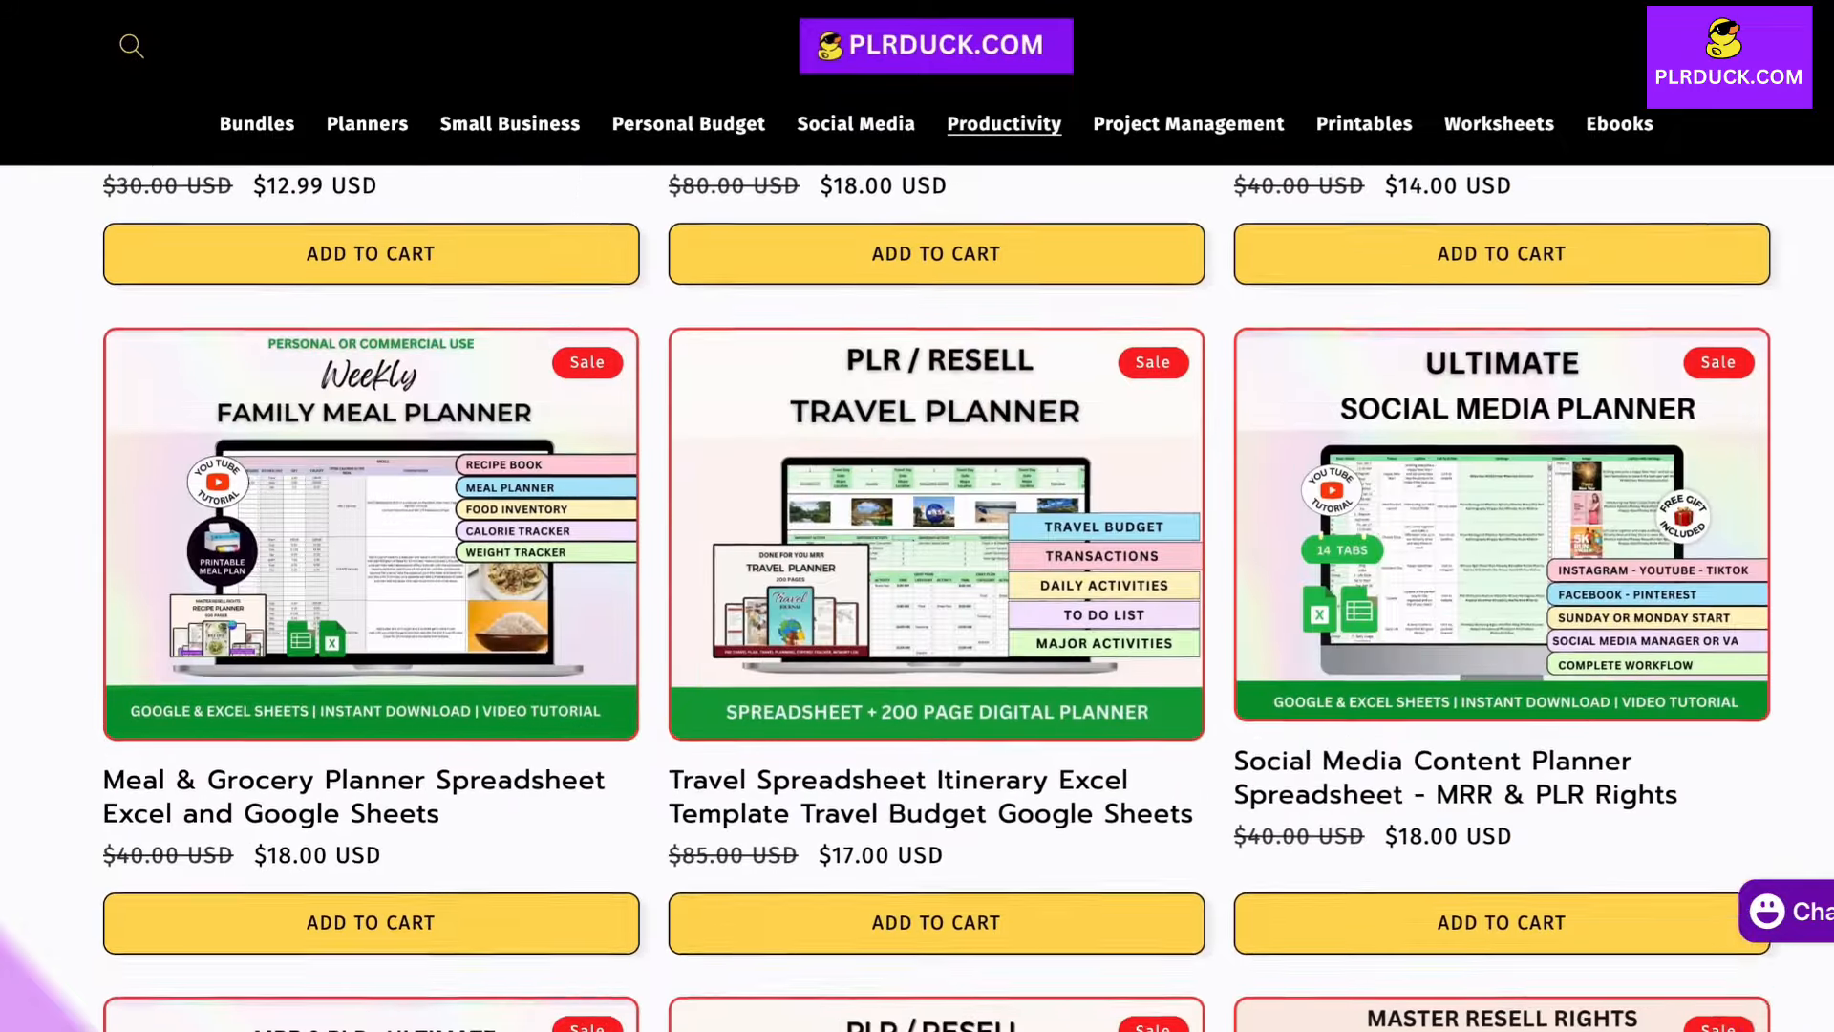
scroll(939, 597, "up", 4)
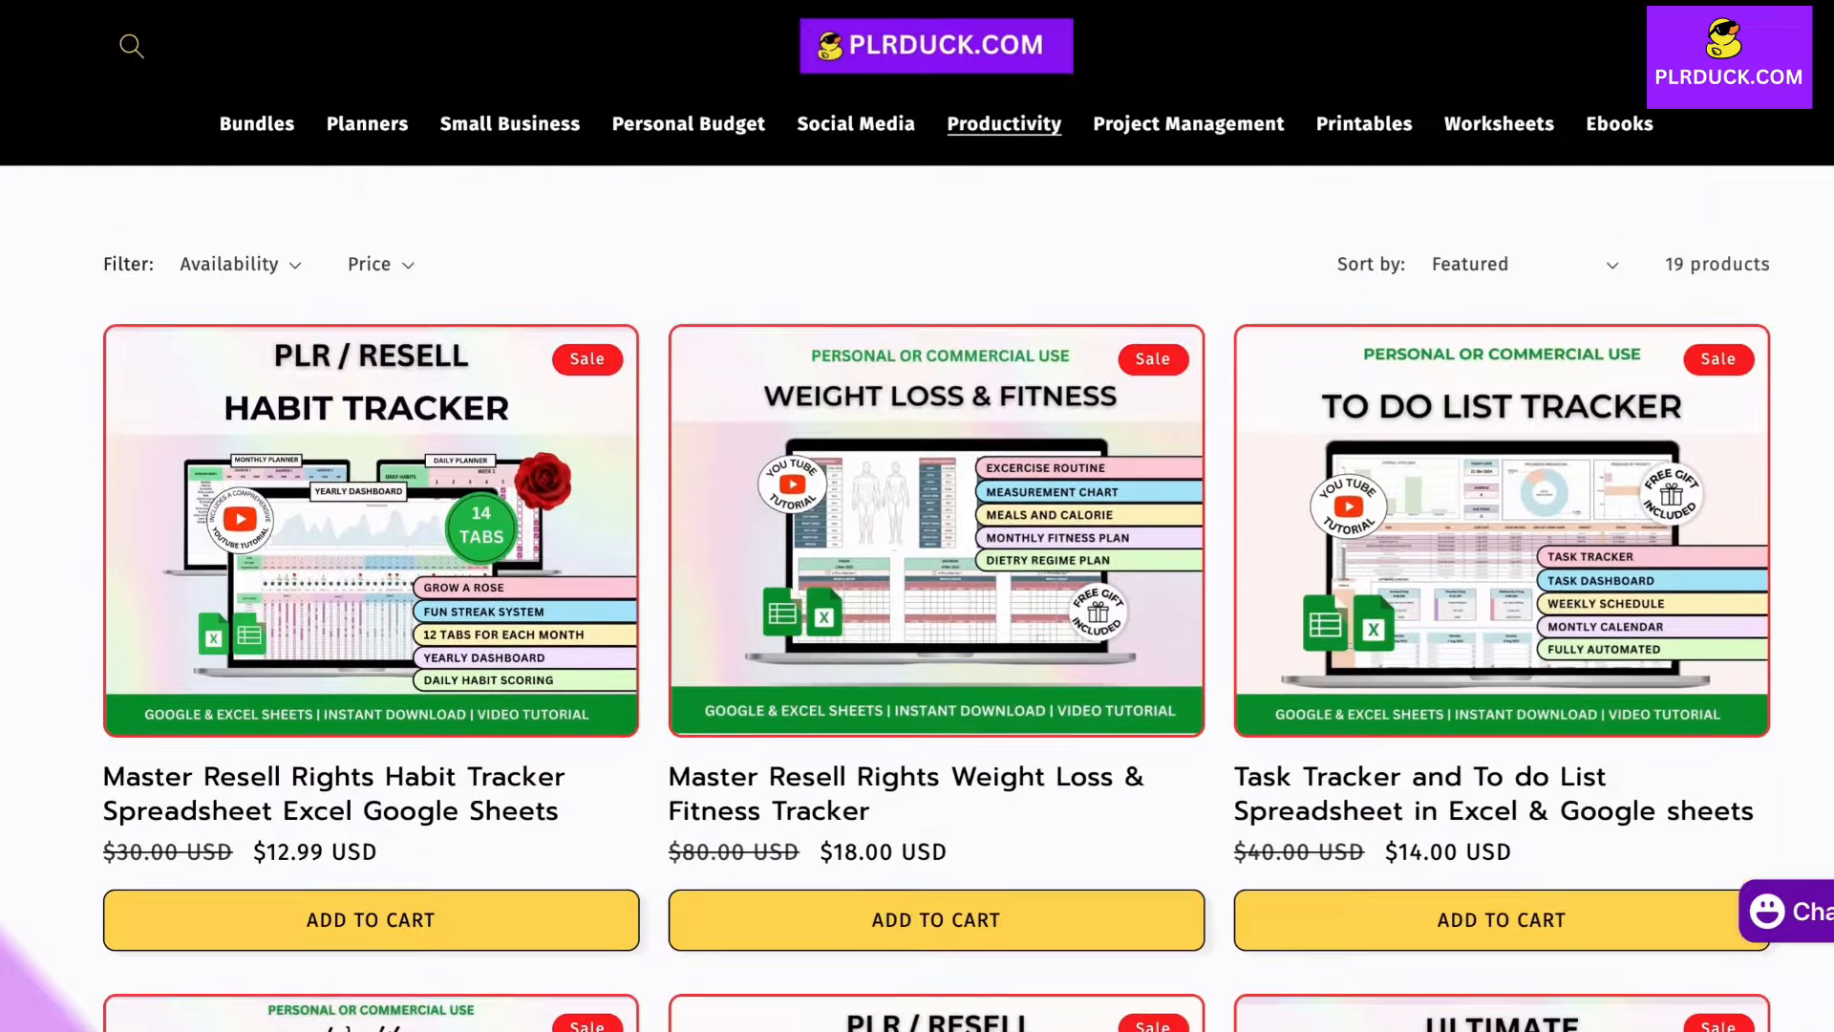
scroll(940, 597, "up", 1)
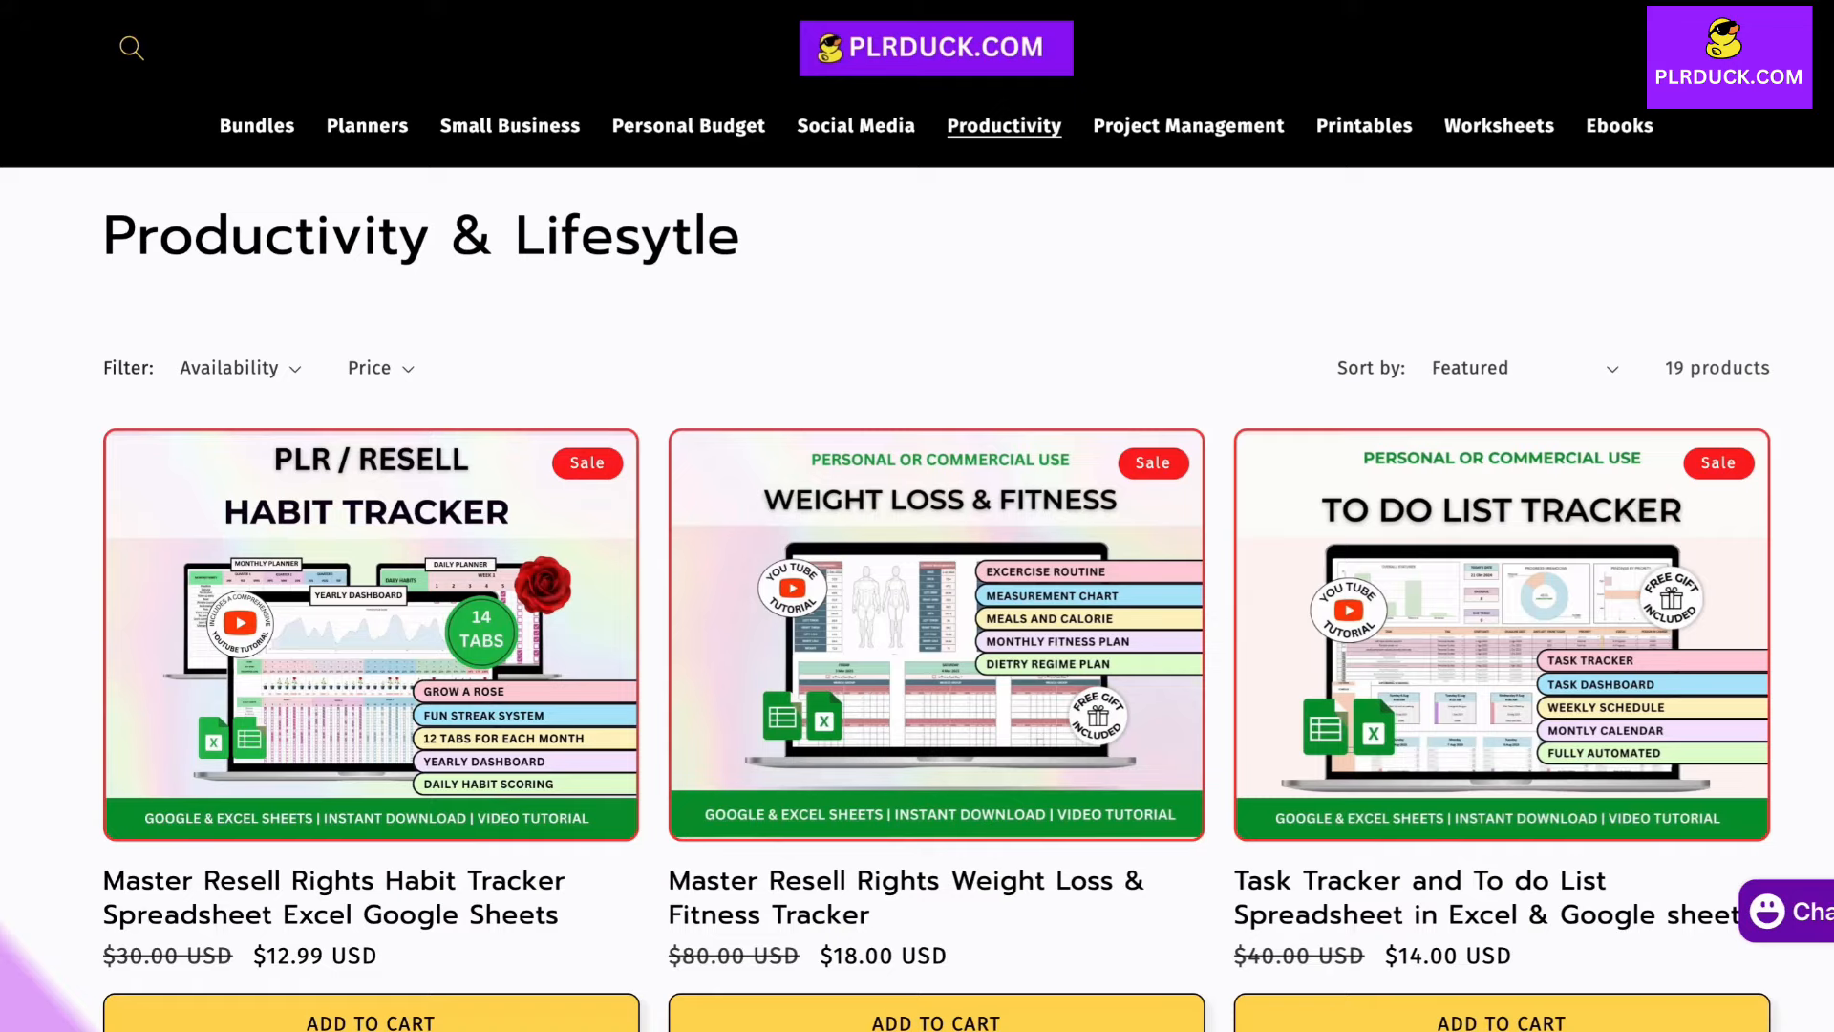
scroll(936, 515, "down", 10)
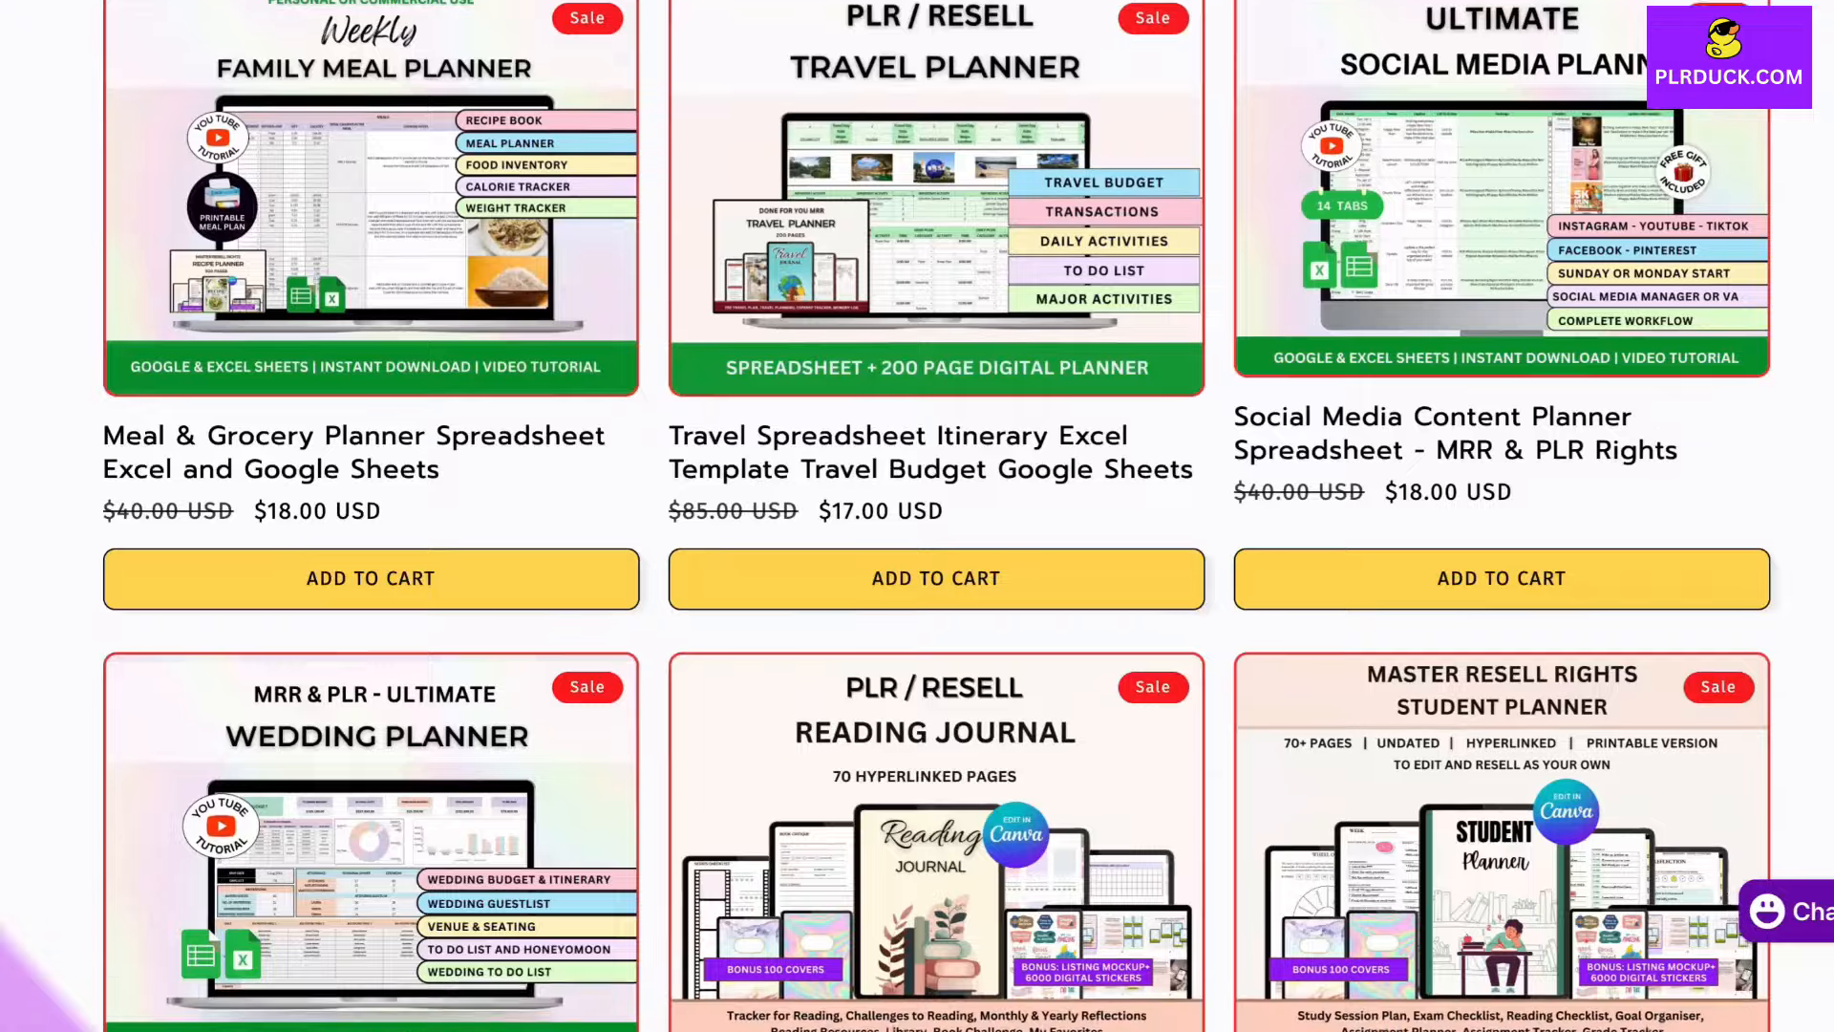
scroll(936, 516, "down", 1)
scroll(936, 516, "down", 4)
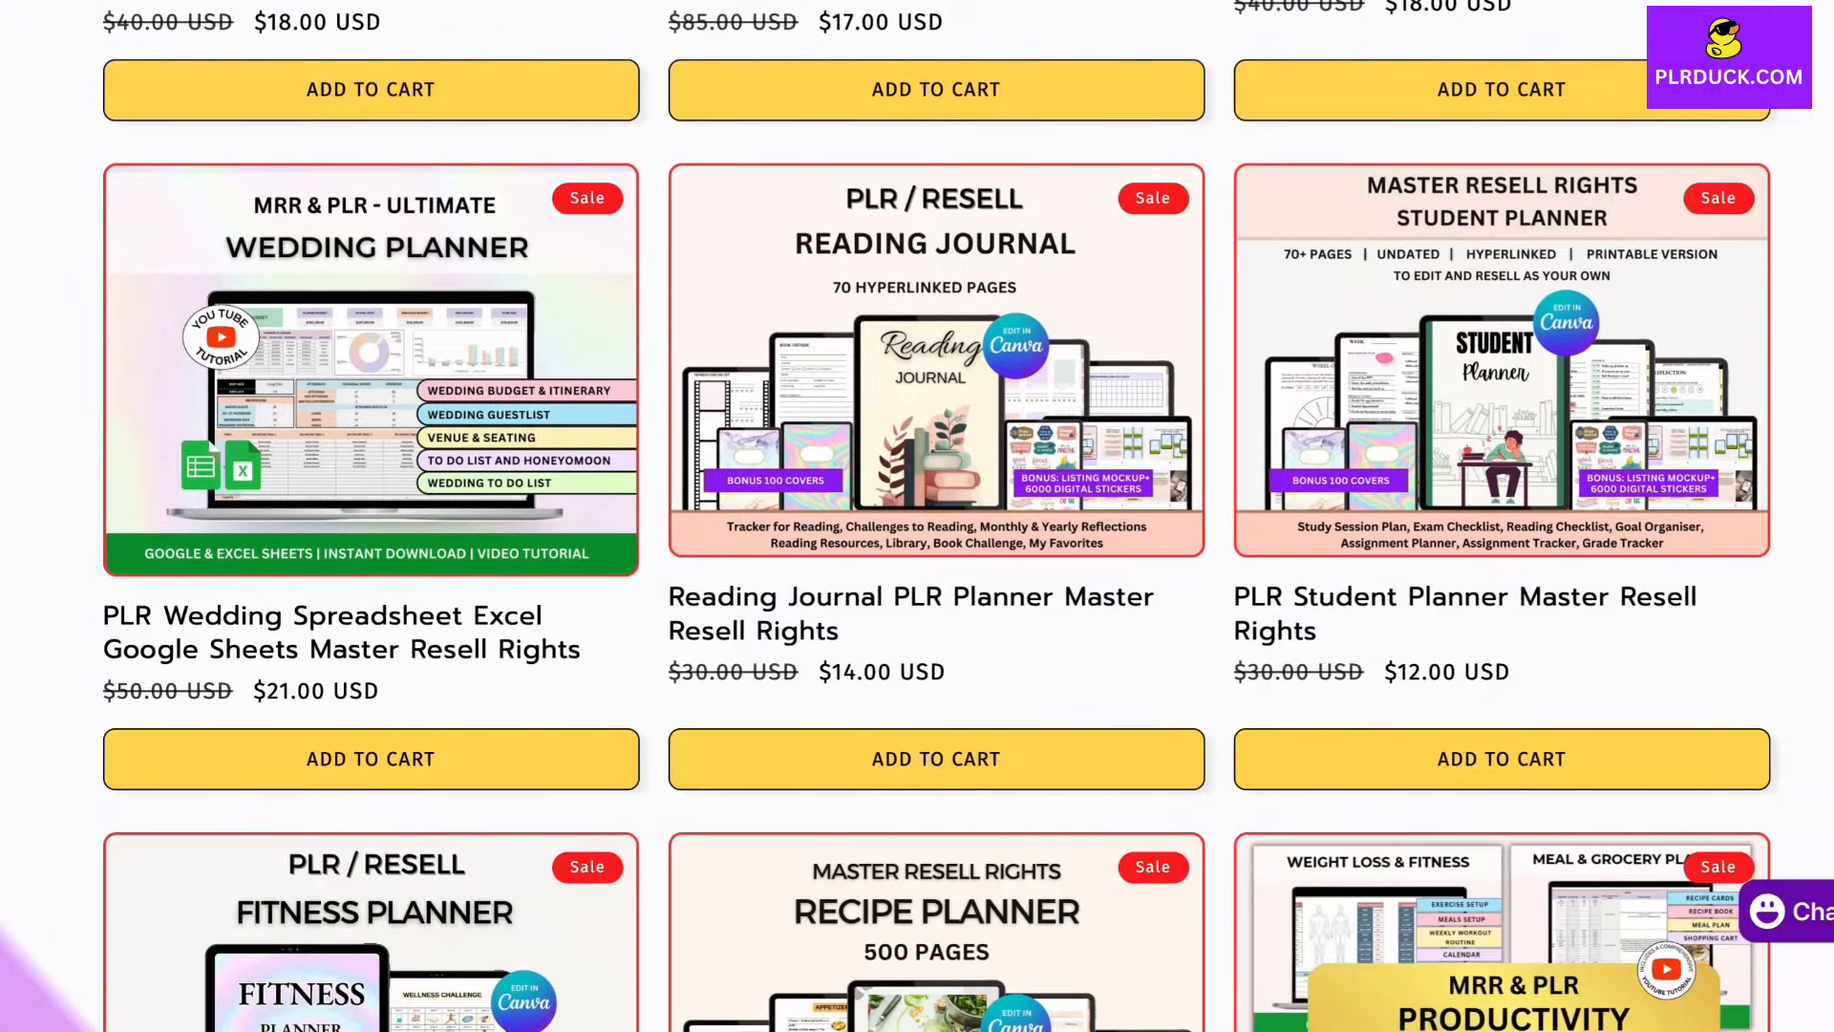
scroll(936, 516, "down", 3)
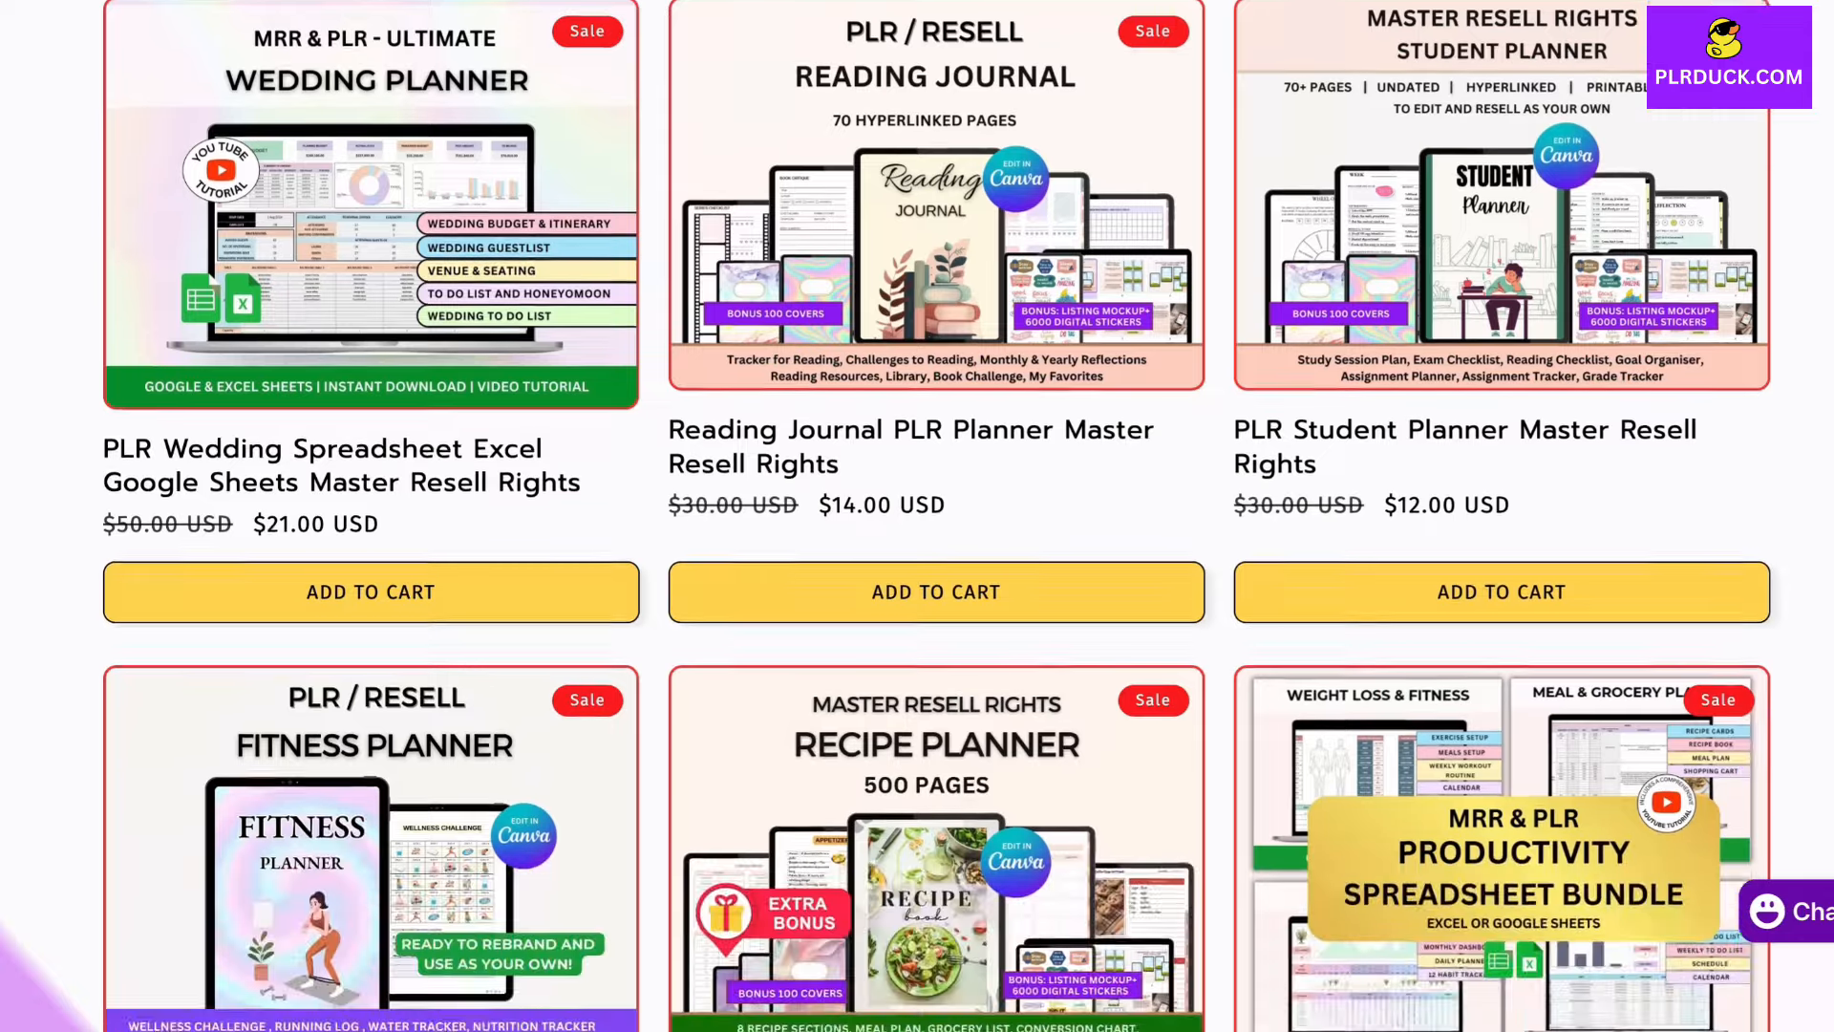
scroll(936, 515, "up", 3)
scroll(937, 516, "up", 1)
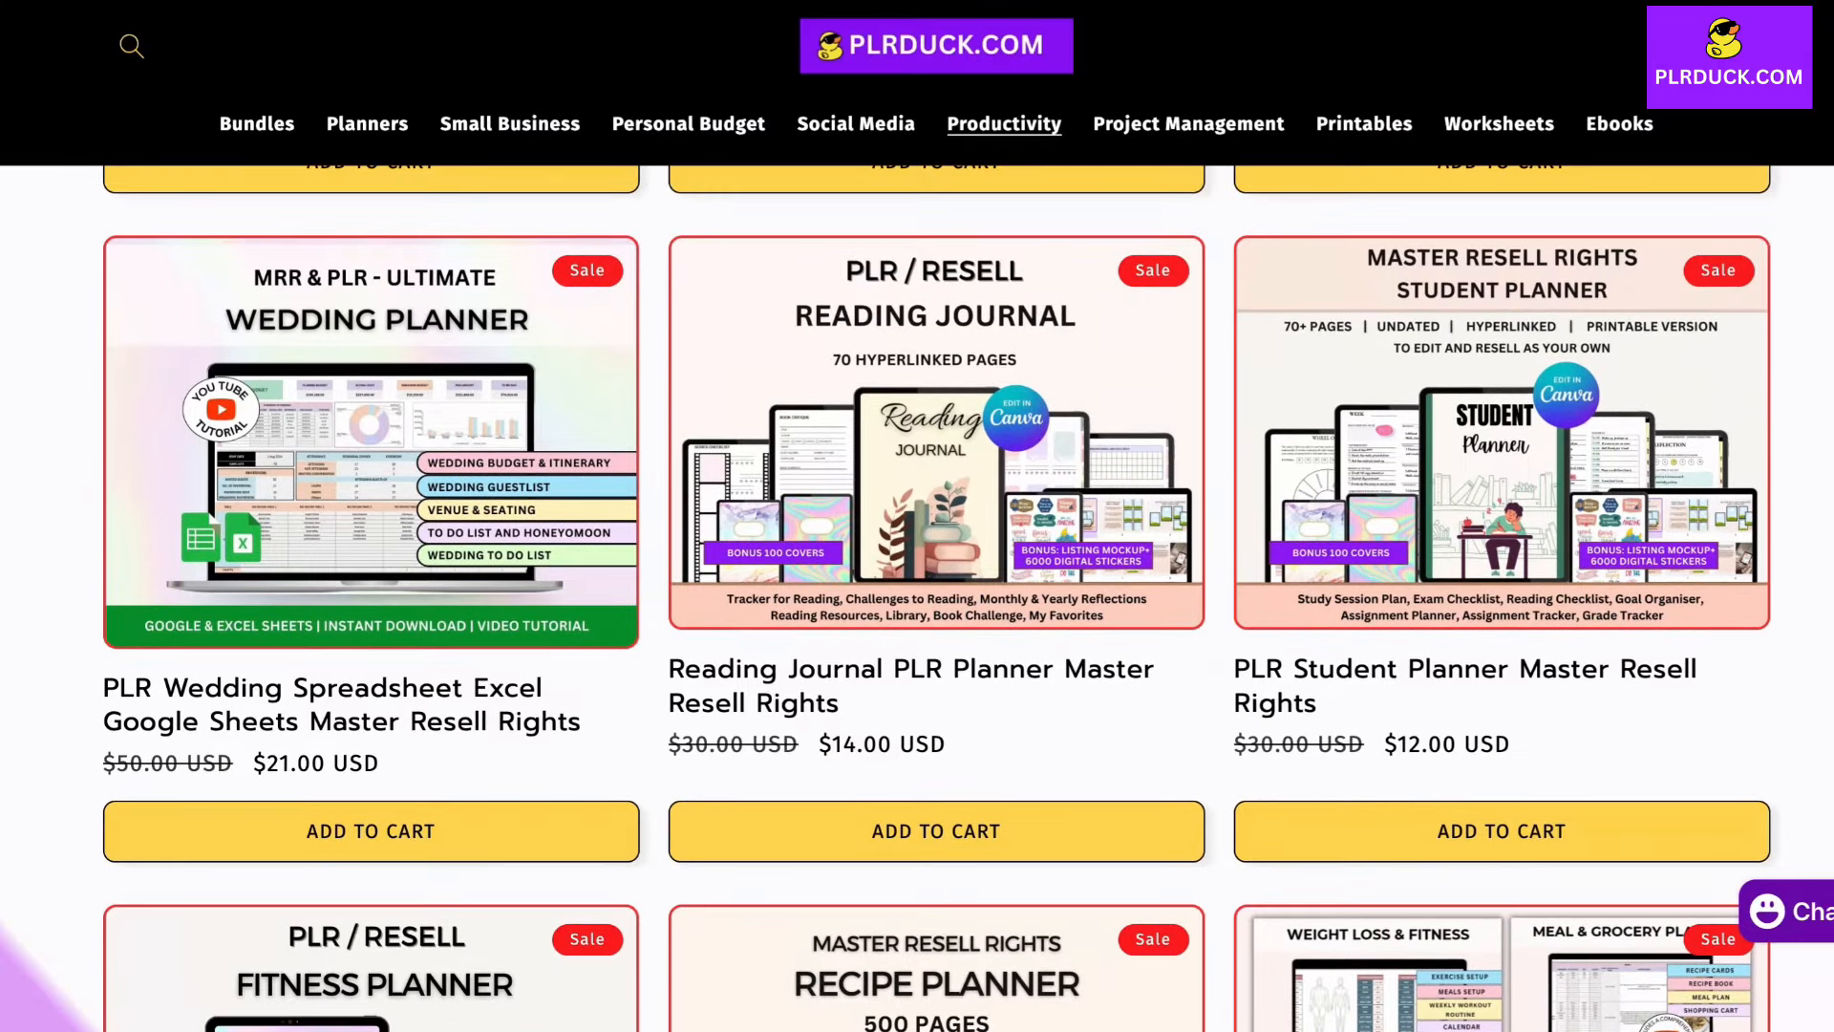